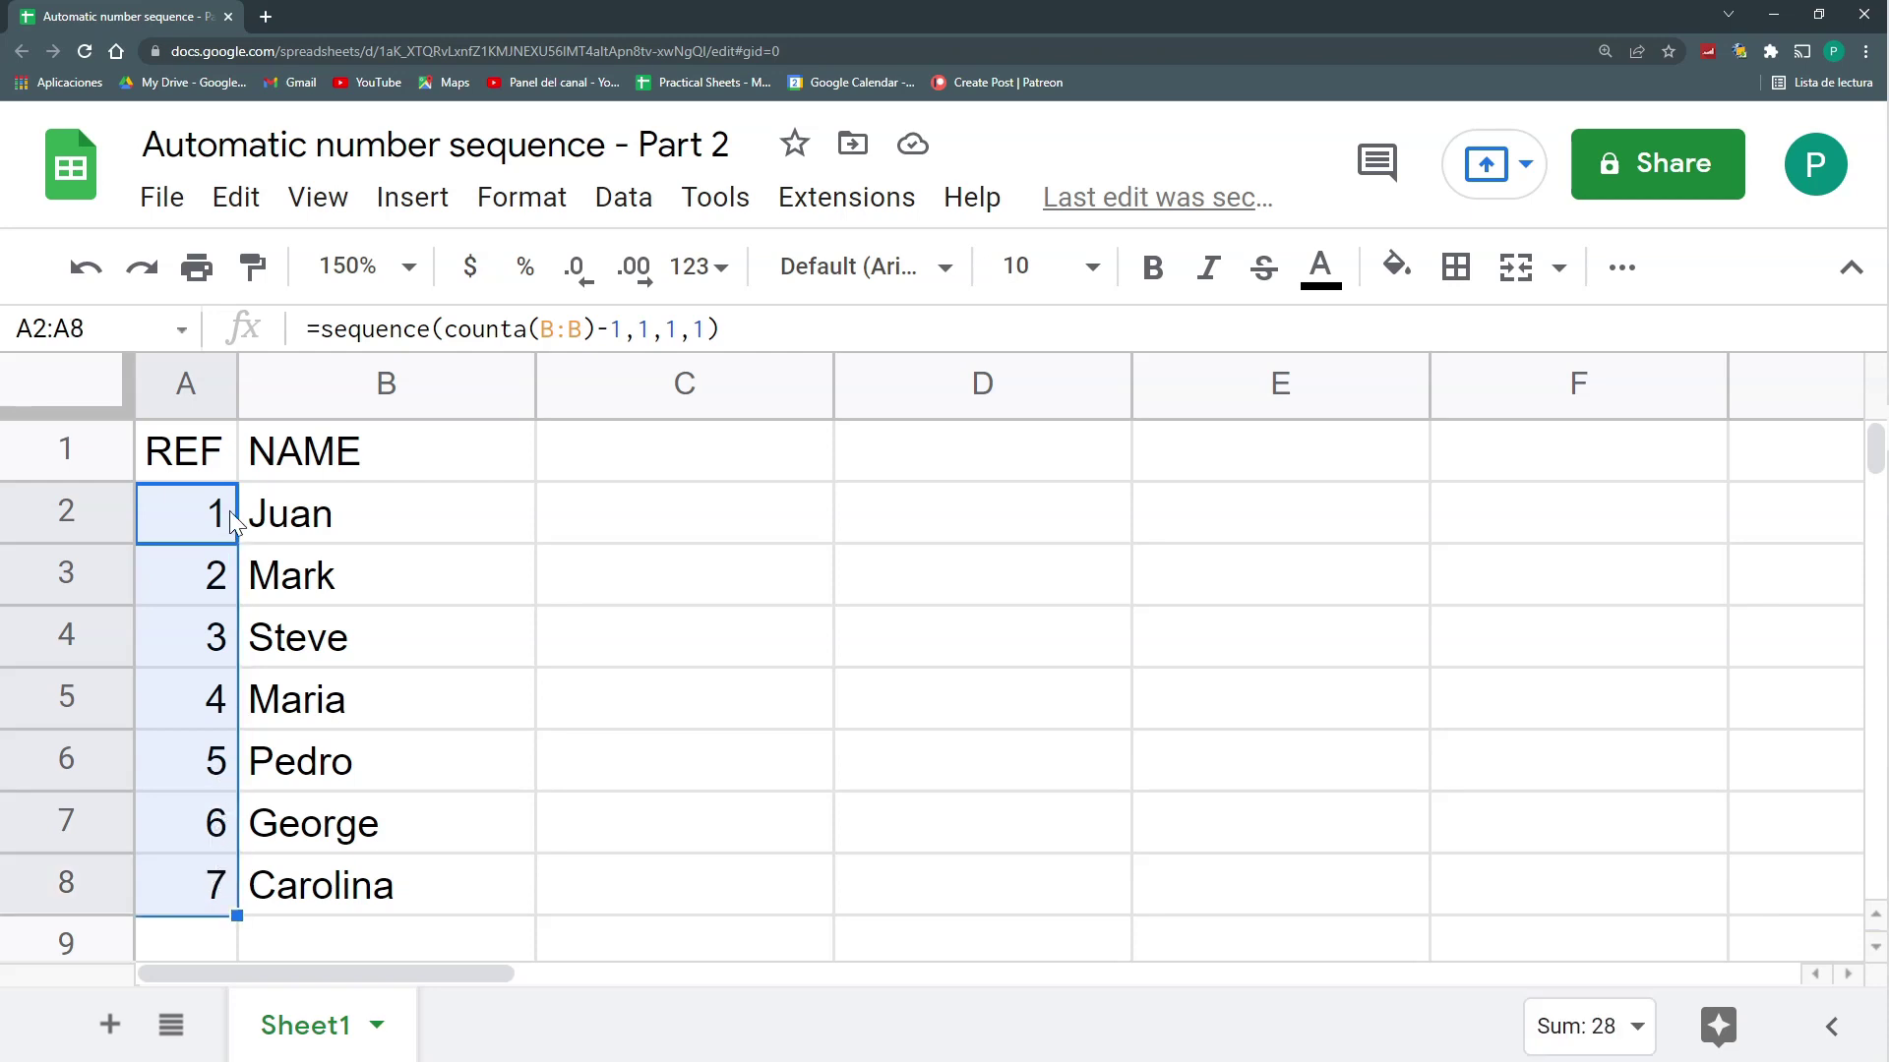
Widen column A and review its =sequence(counta(B:B)-1,1,1,1) formula in A2, leaving it unchanged
left_click(297, 536)
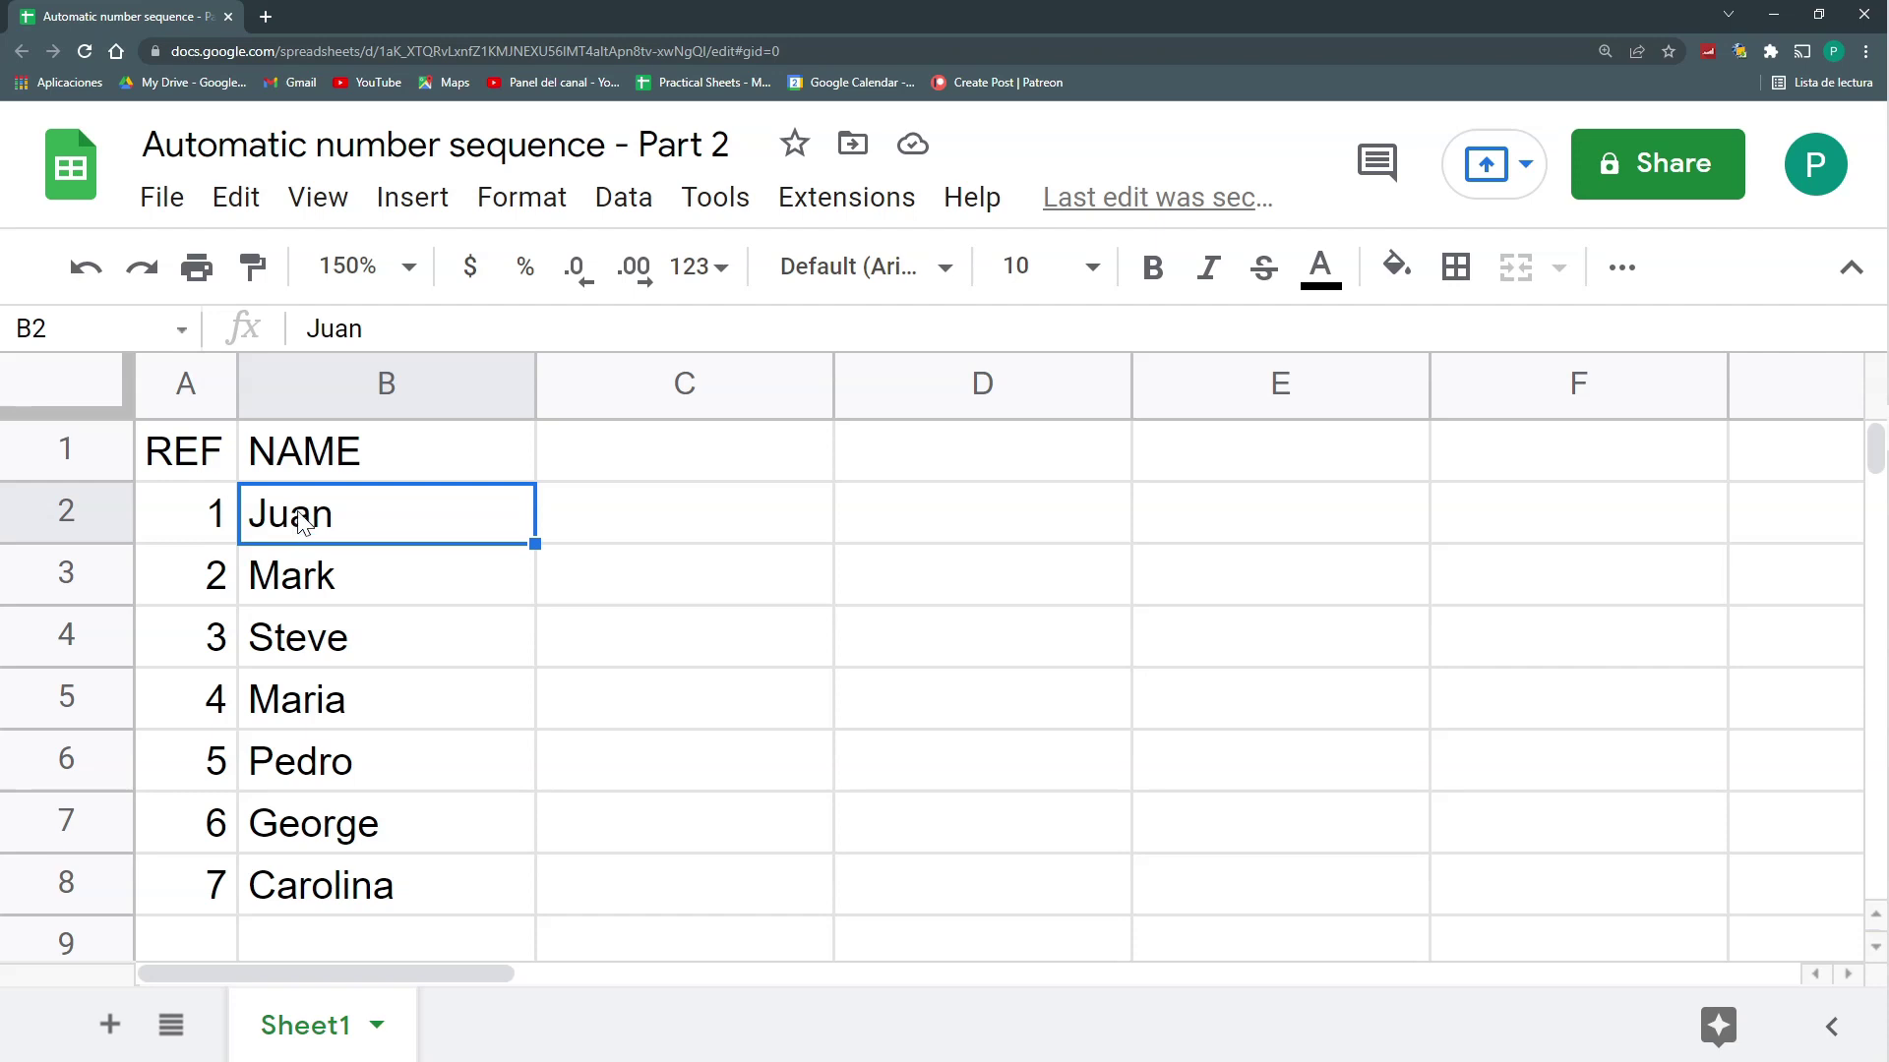
left_click_drag(238, 379, 294, 380)
left_click_drag(260, 521, 216, 883)
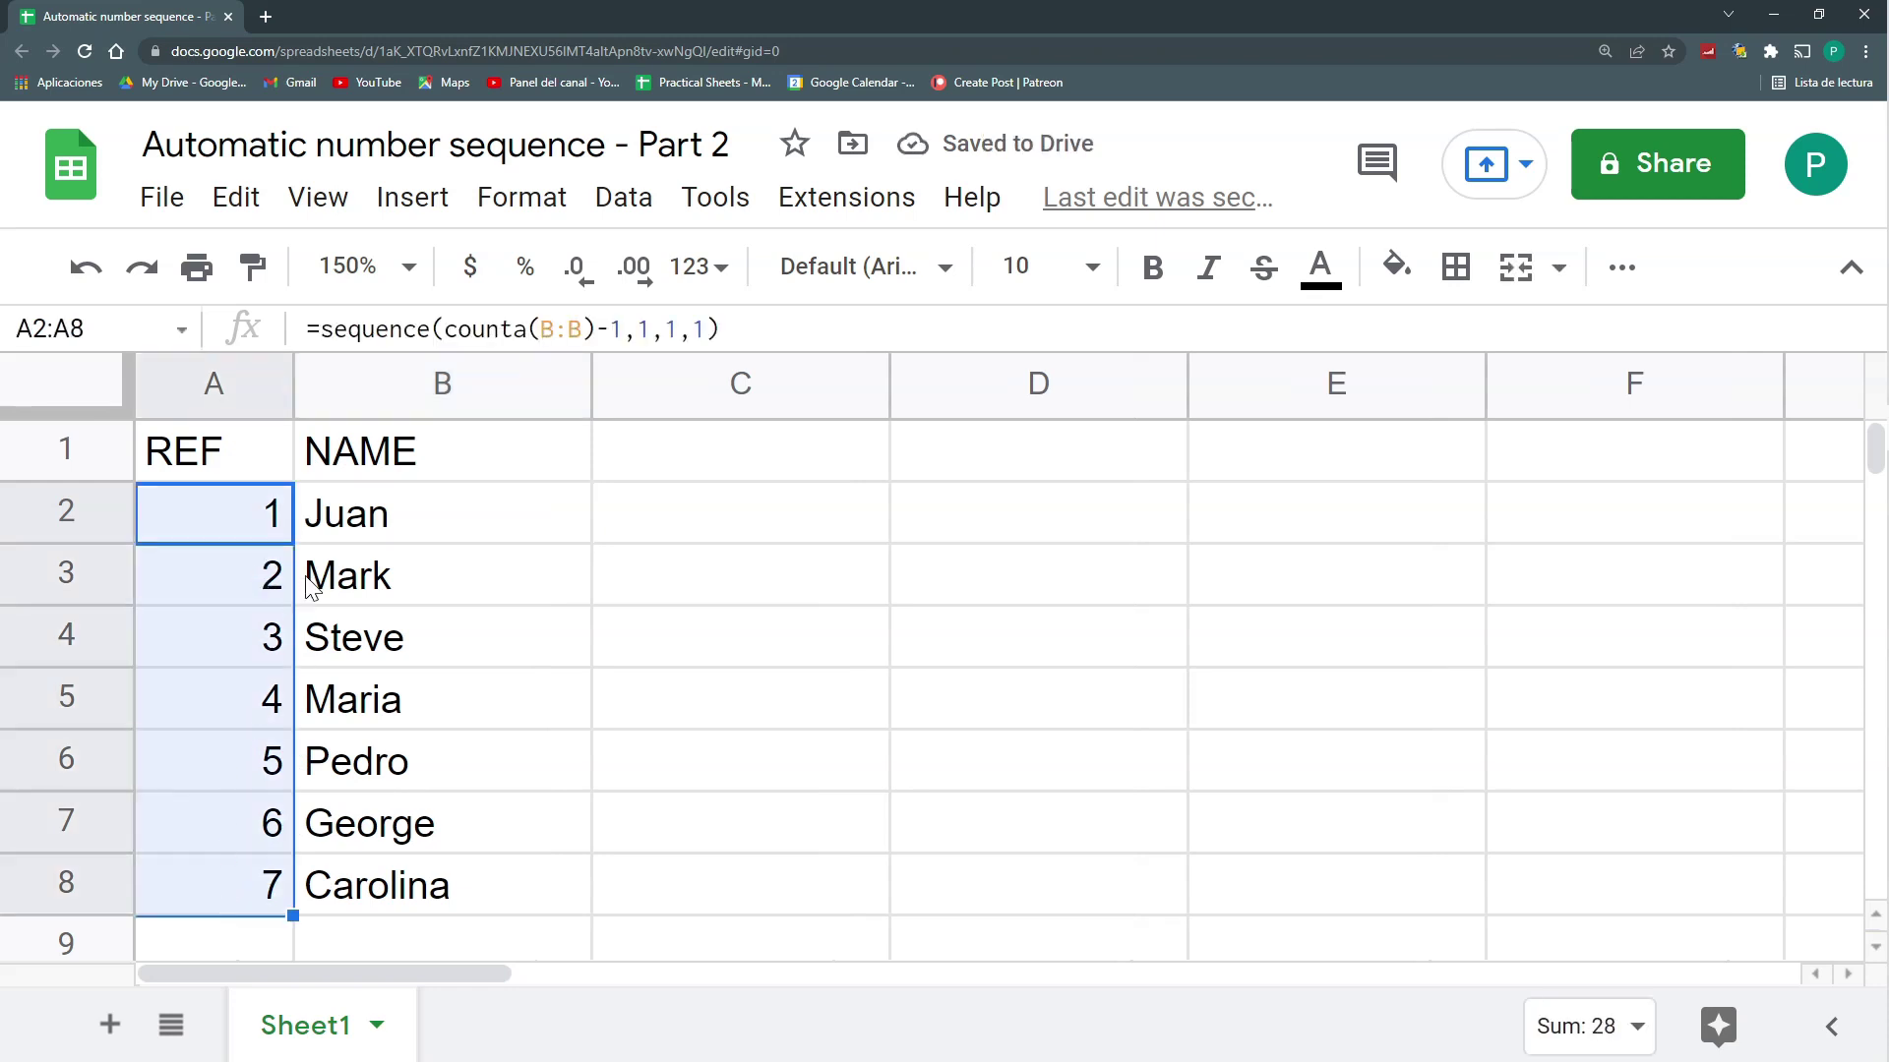
left_click(473, 329)
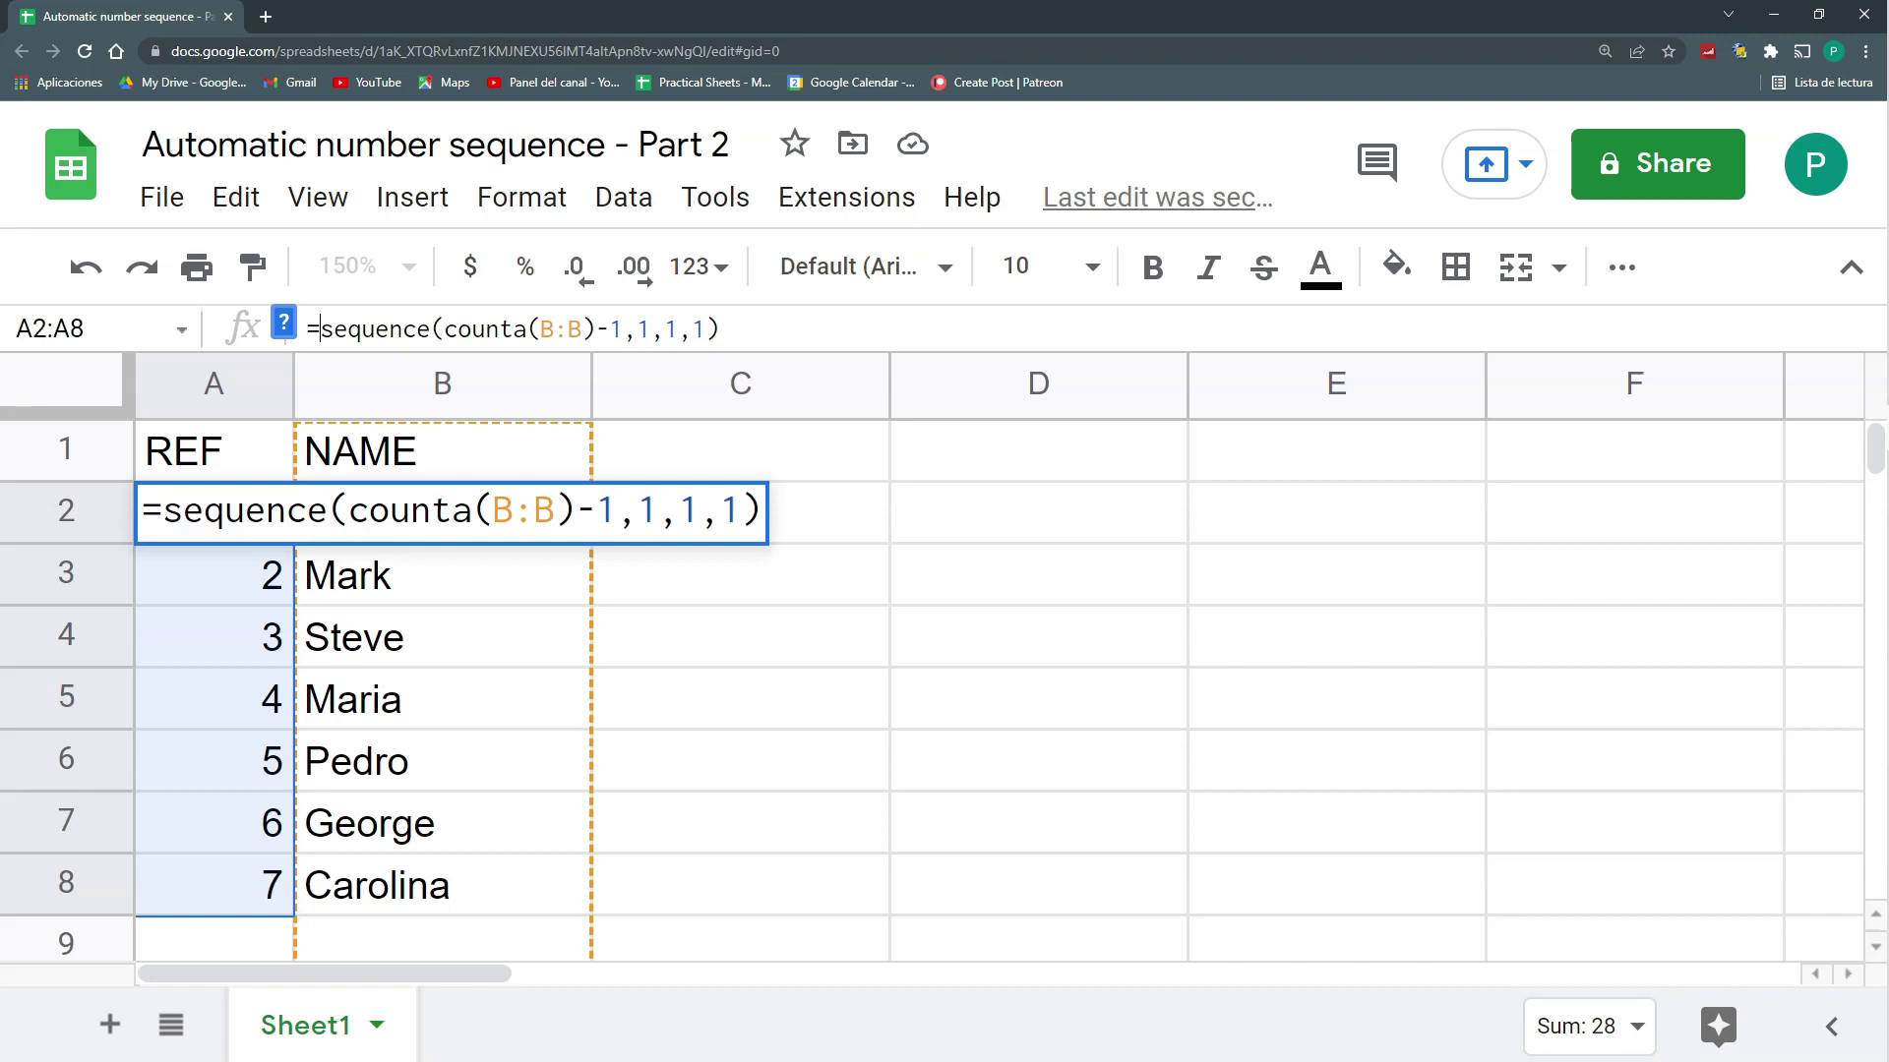
left_click_drag(321, 329, 541, 329)
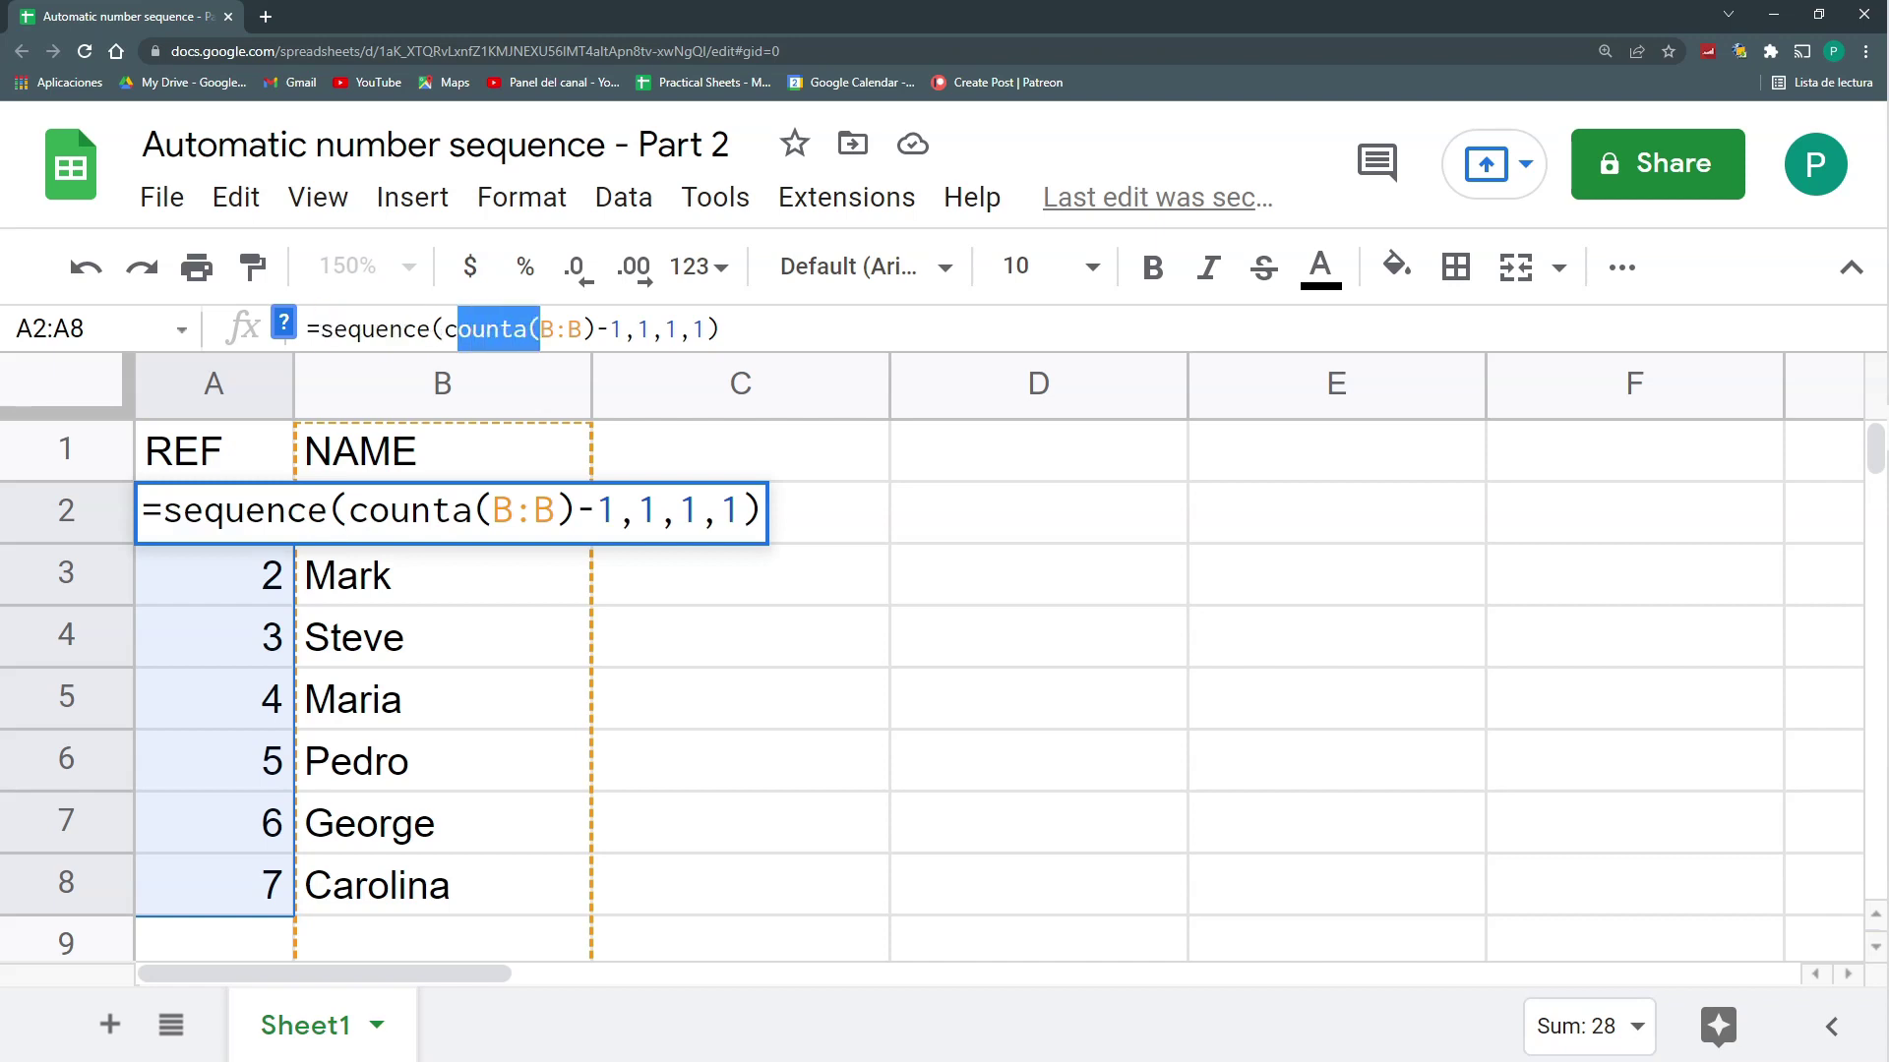
key("Escape")
Enter a new eighth name in cell B9
left_click(372, 699)
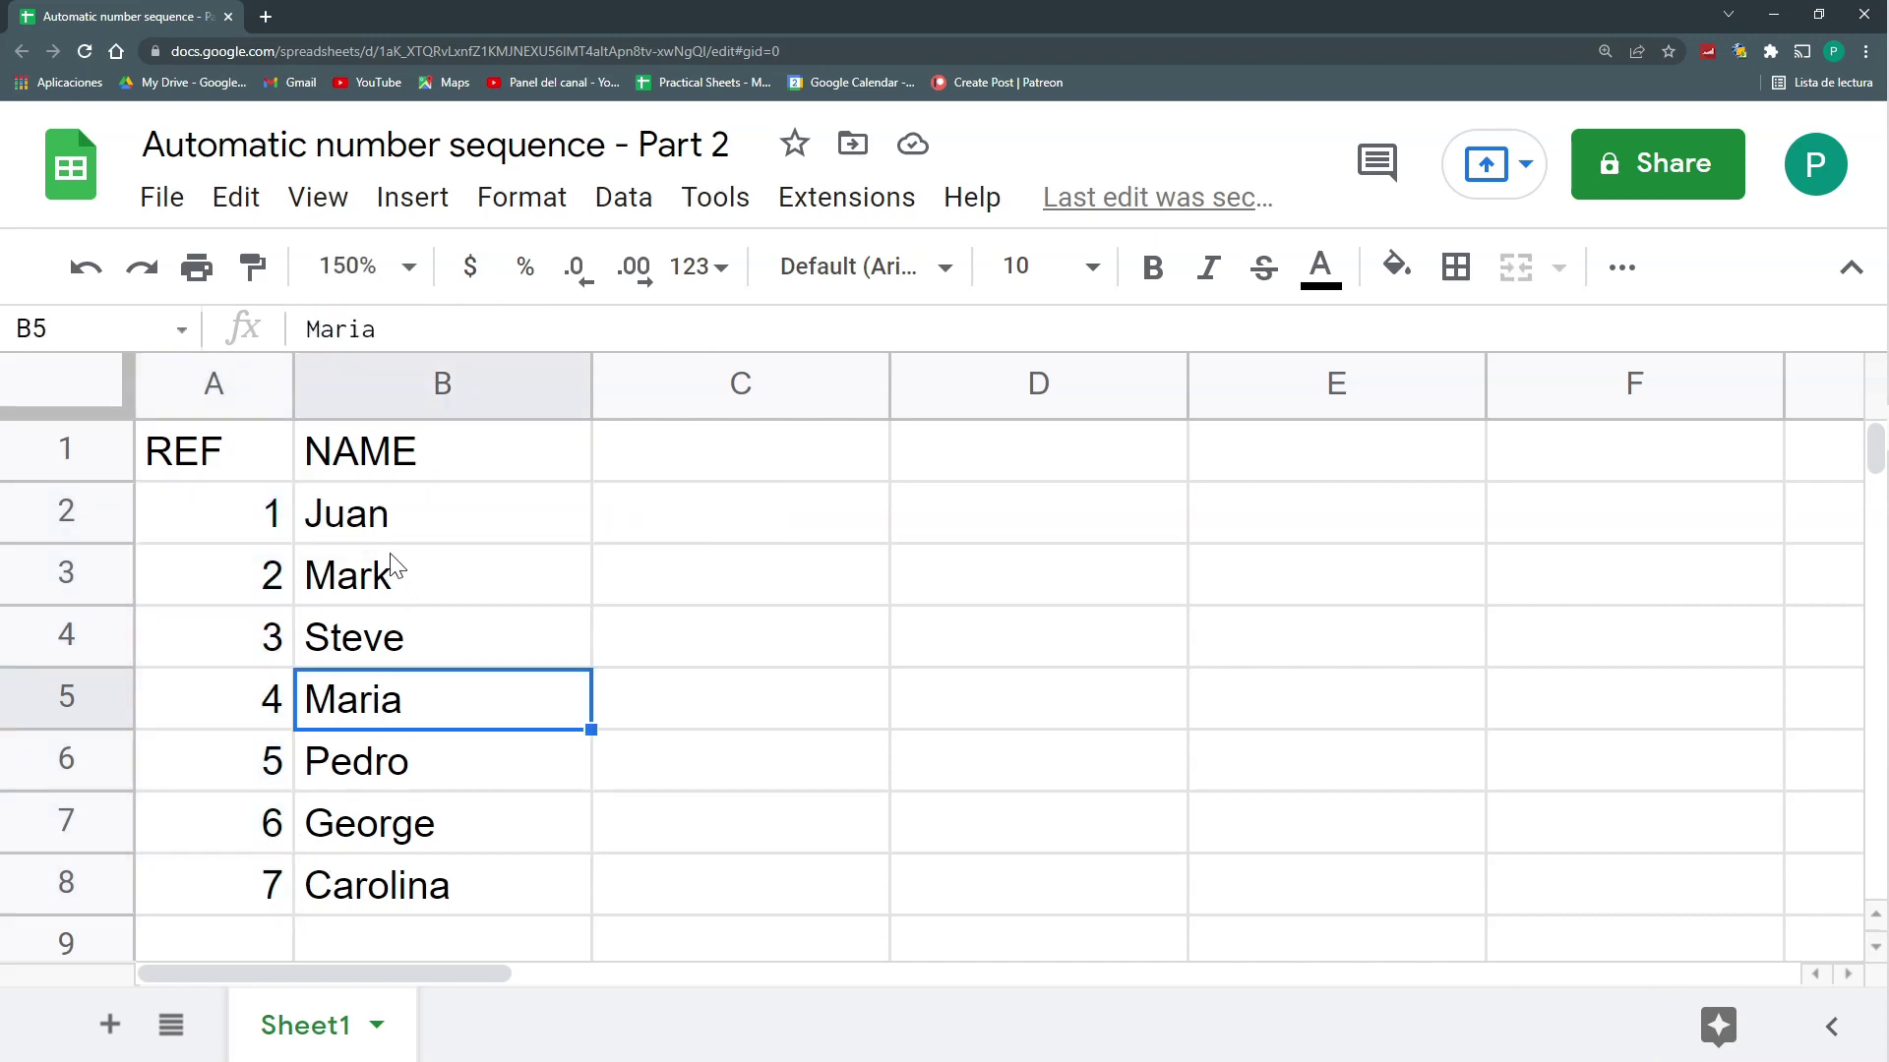
scroll(395, 598, "down", 1)
left_click(375, 815)
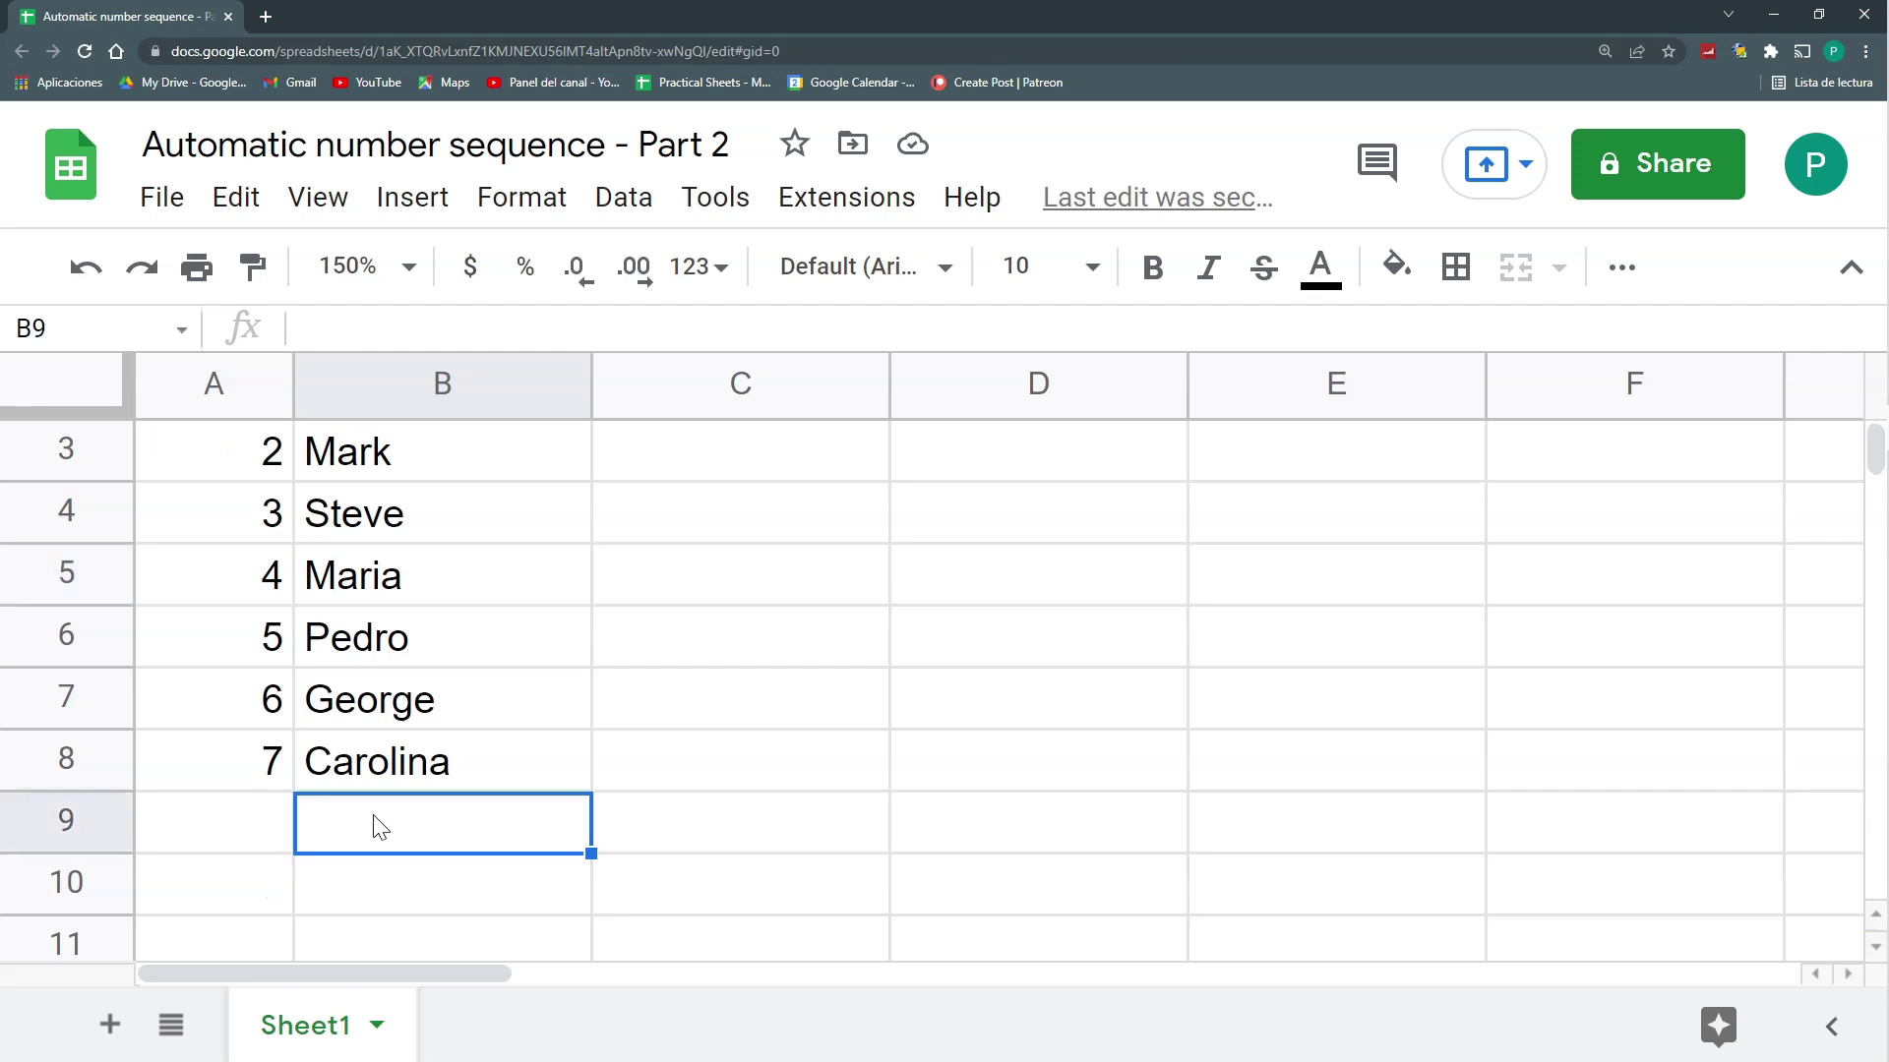
type("Anne")
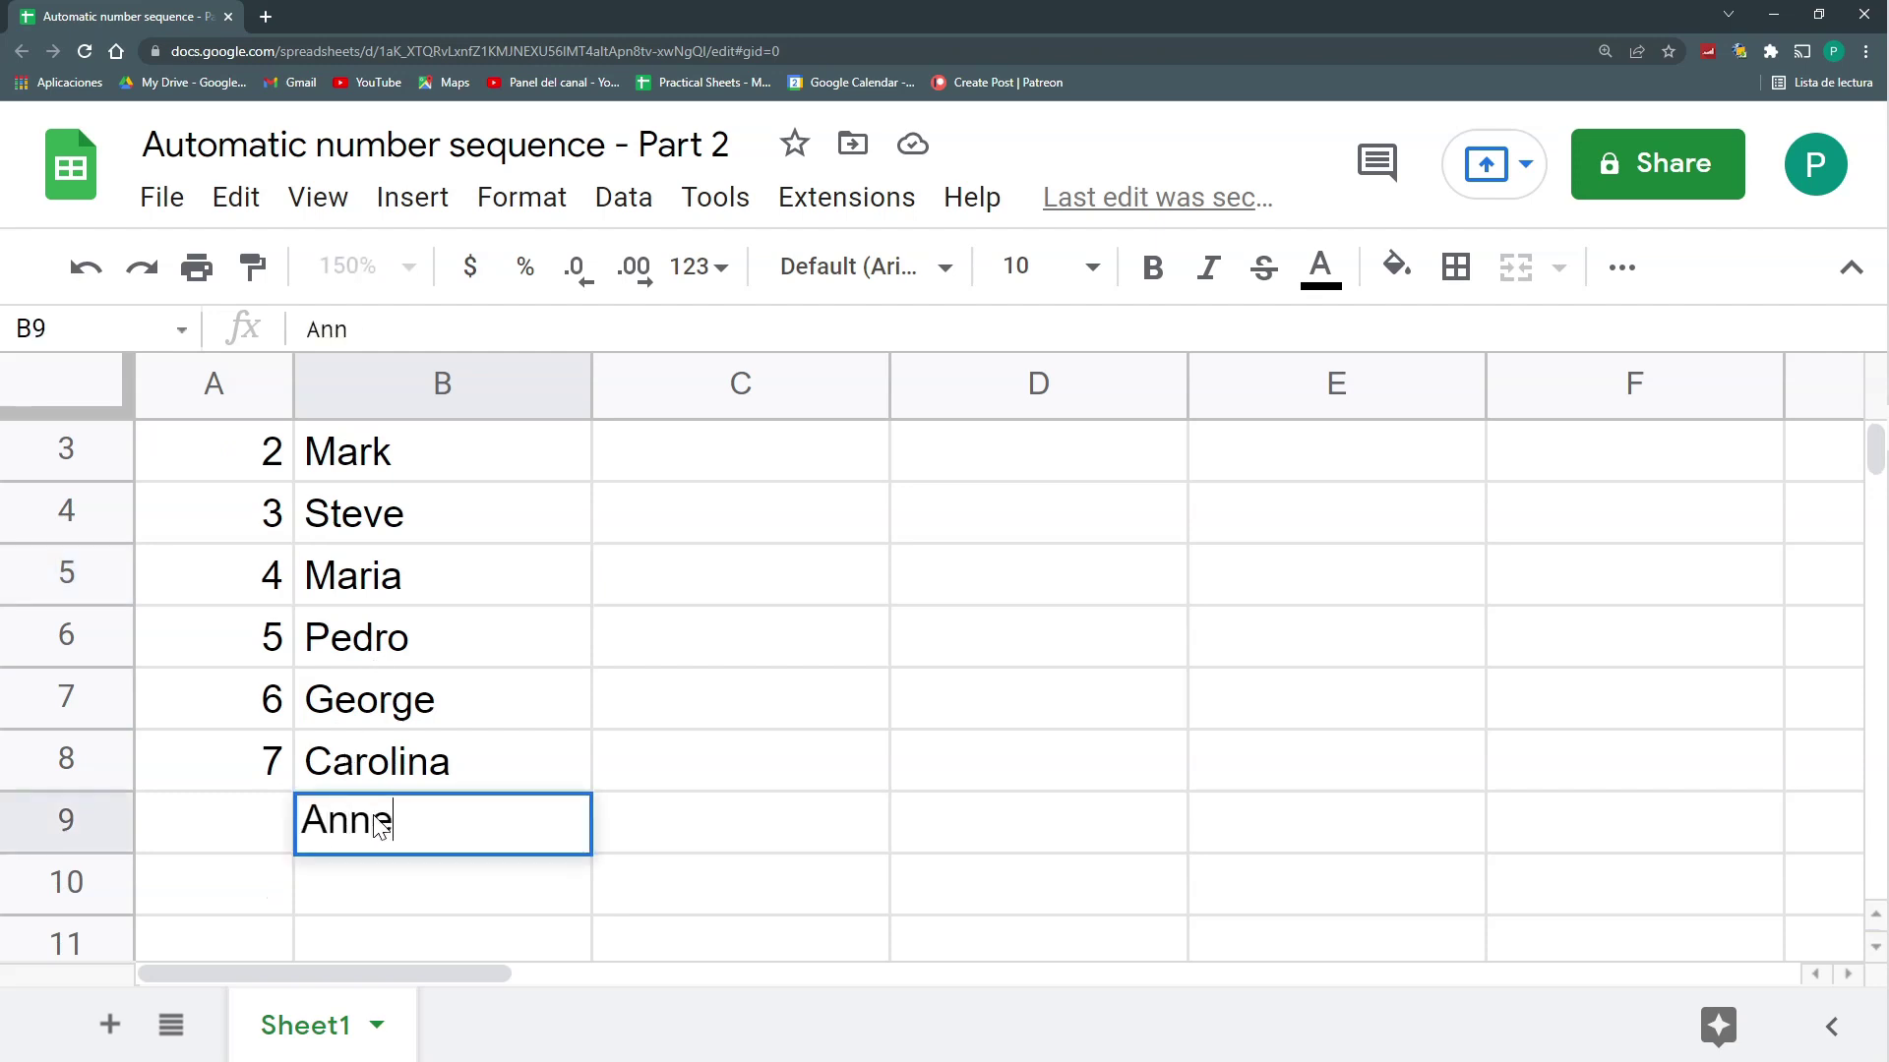
key("Return")
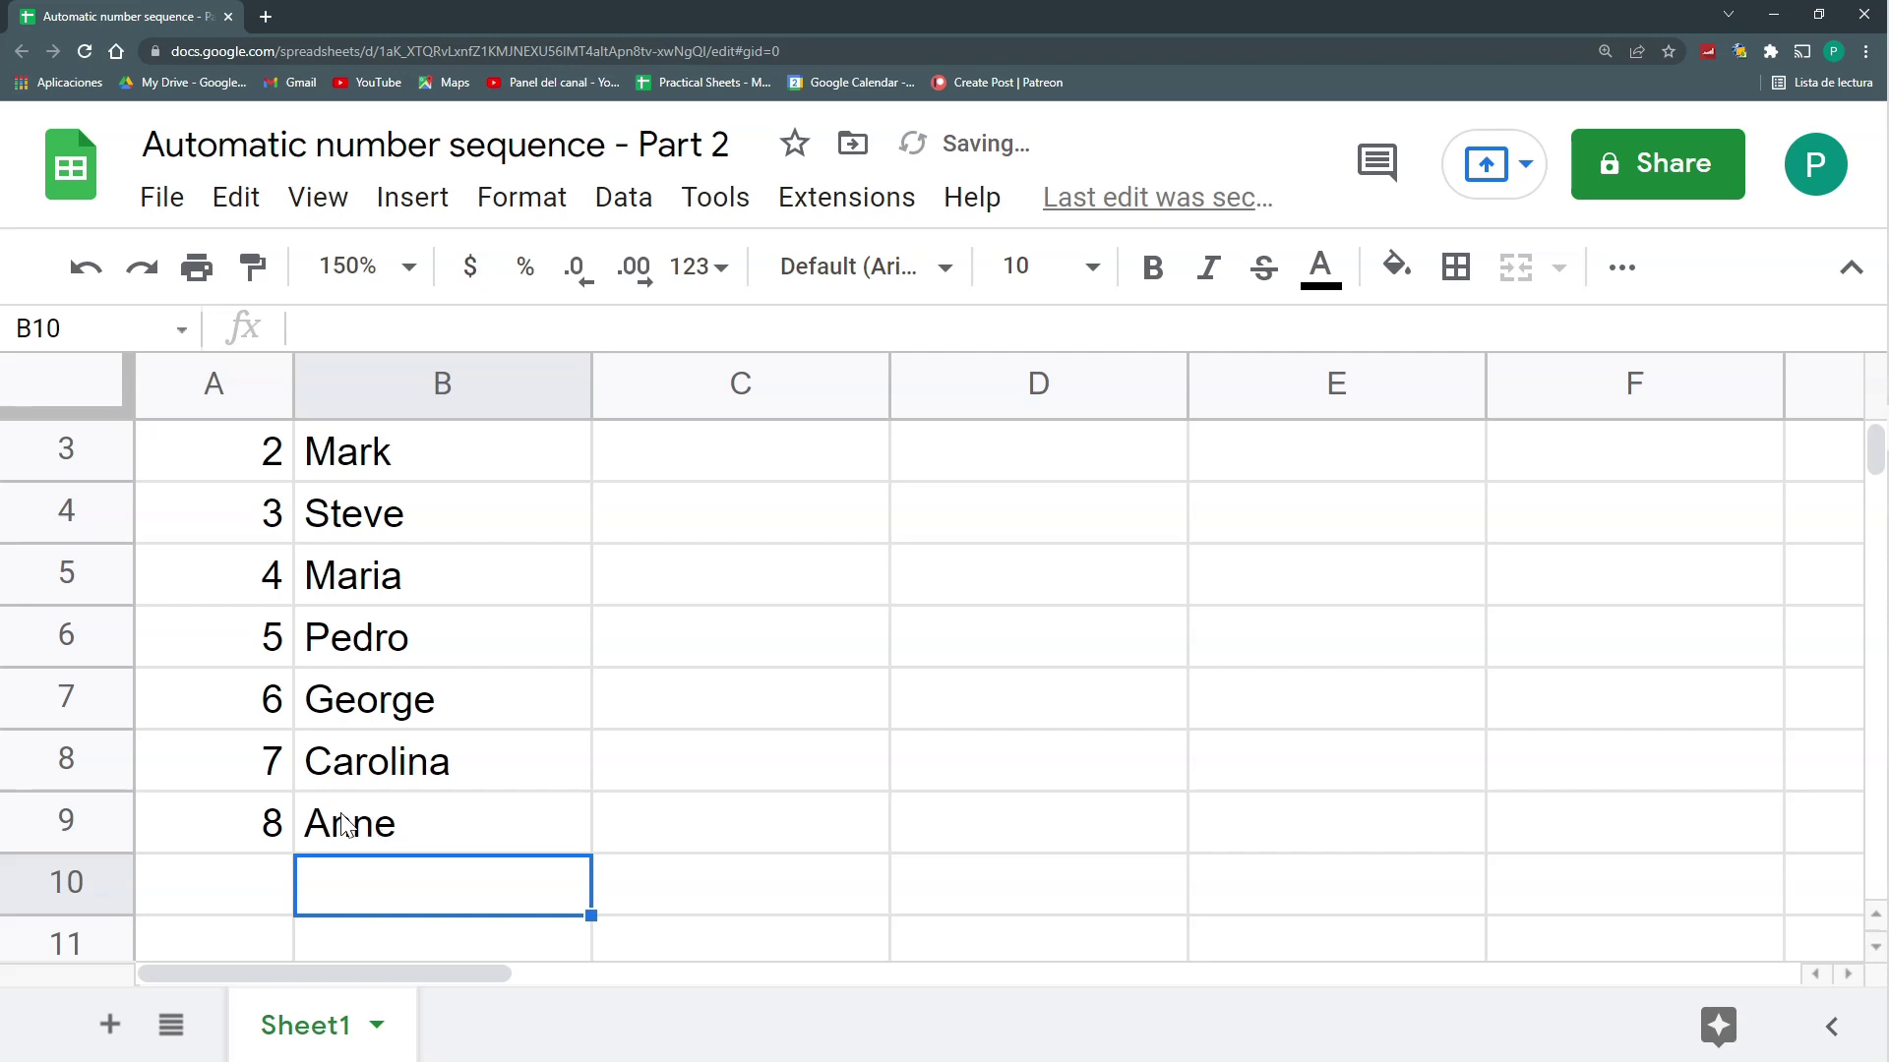
Confirm A9 now shows 8, zoom the page out, and select A2:A9
left_click(262, 826)
scroll(262, 885, "up", 1)
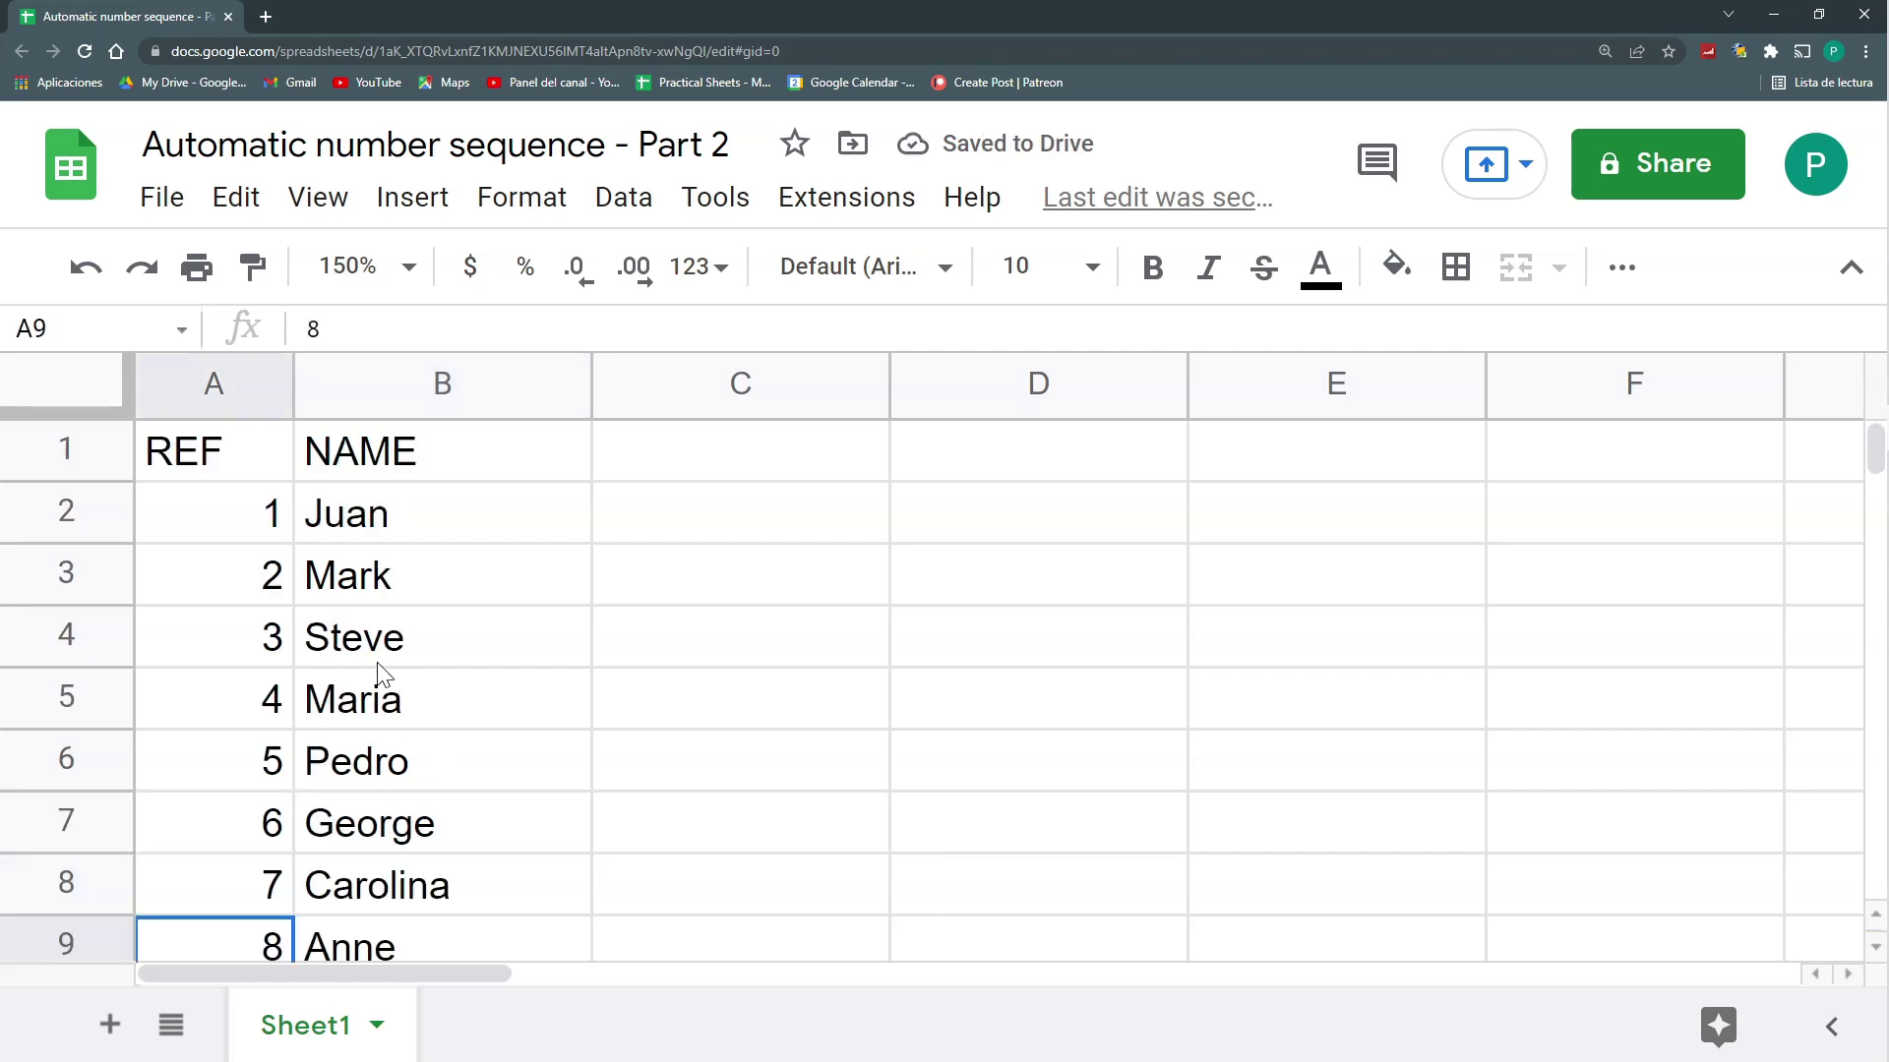
key("ctrl+minus")
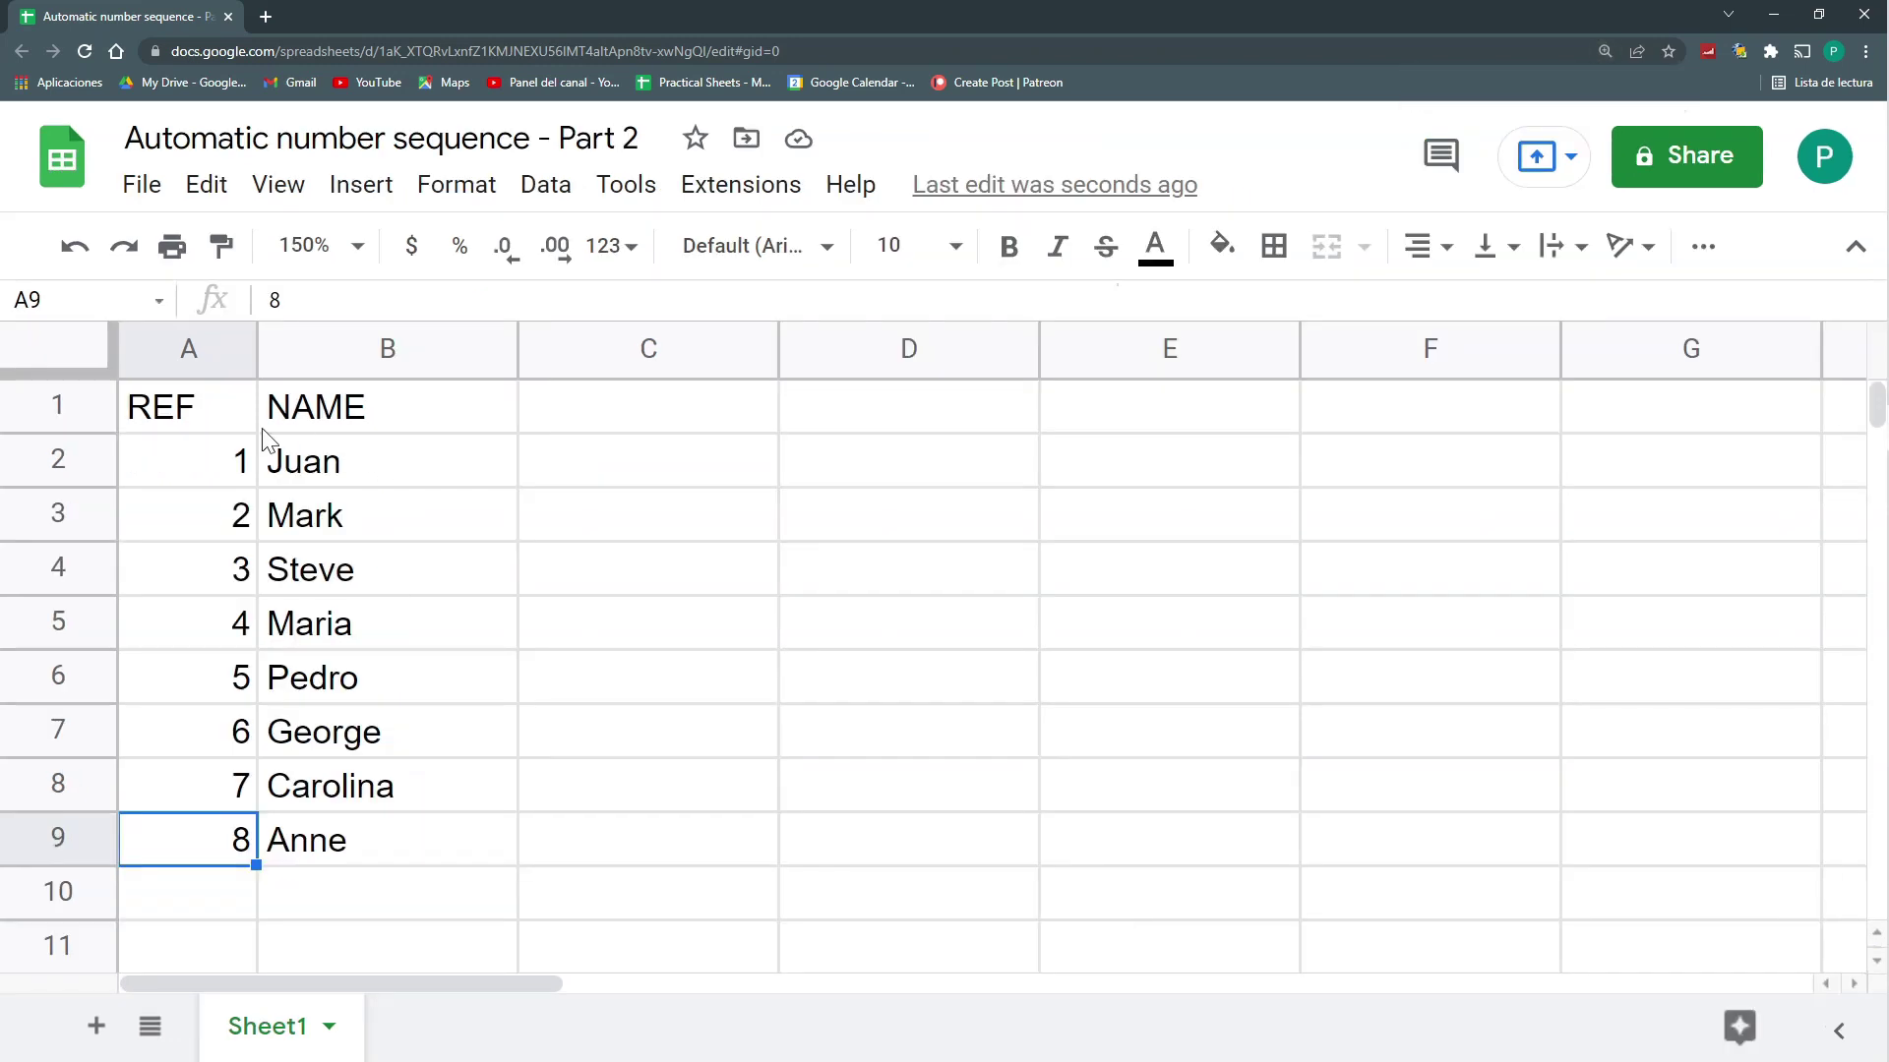
left_click_drag(200, 474, 215, 846)
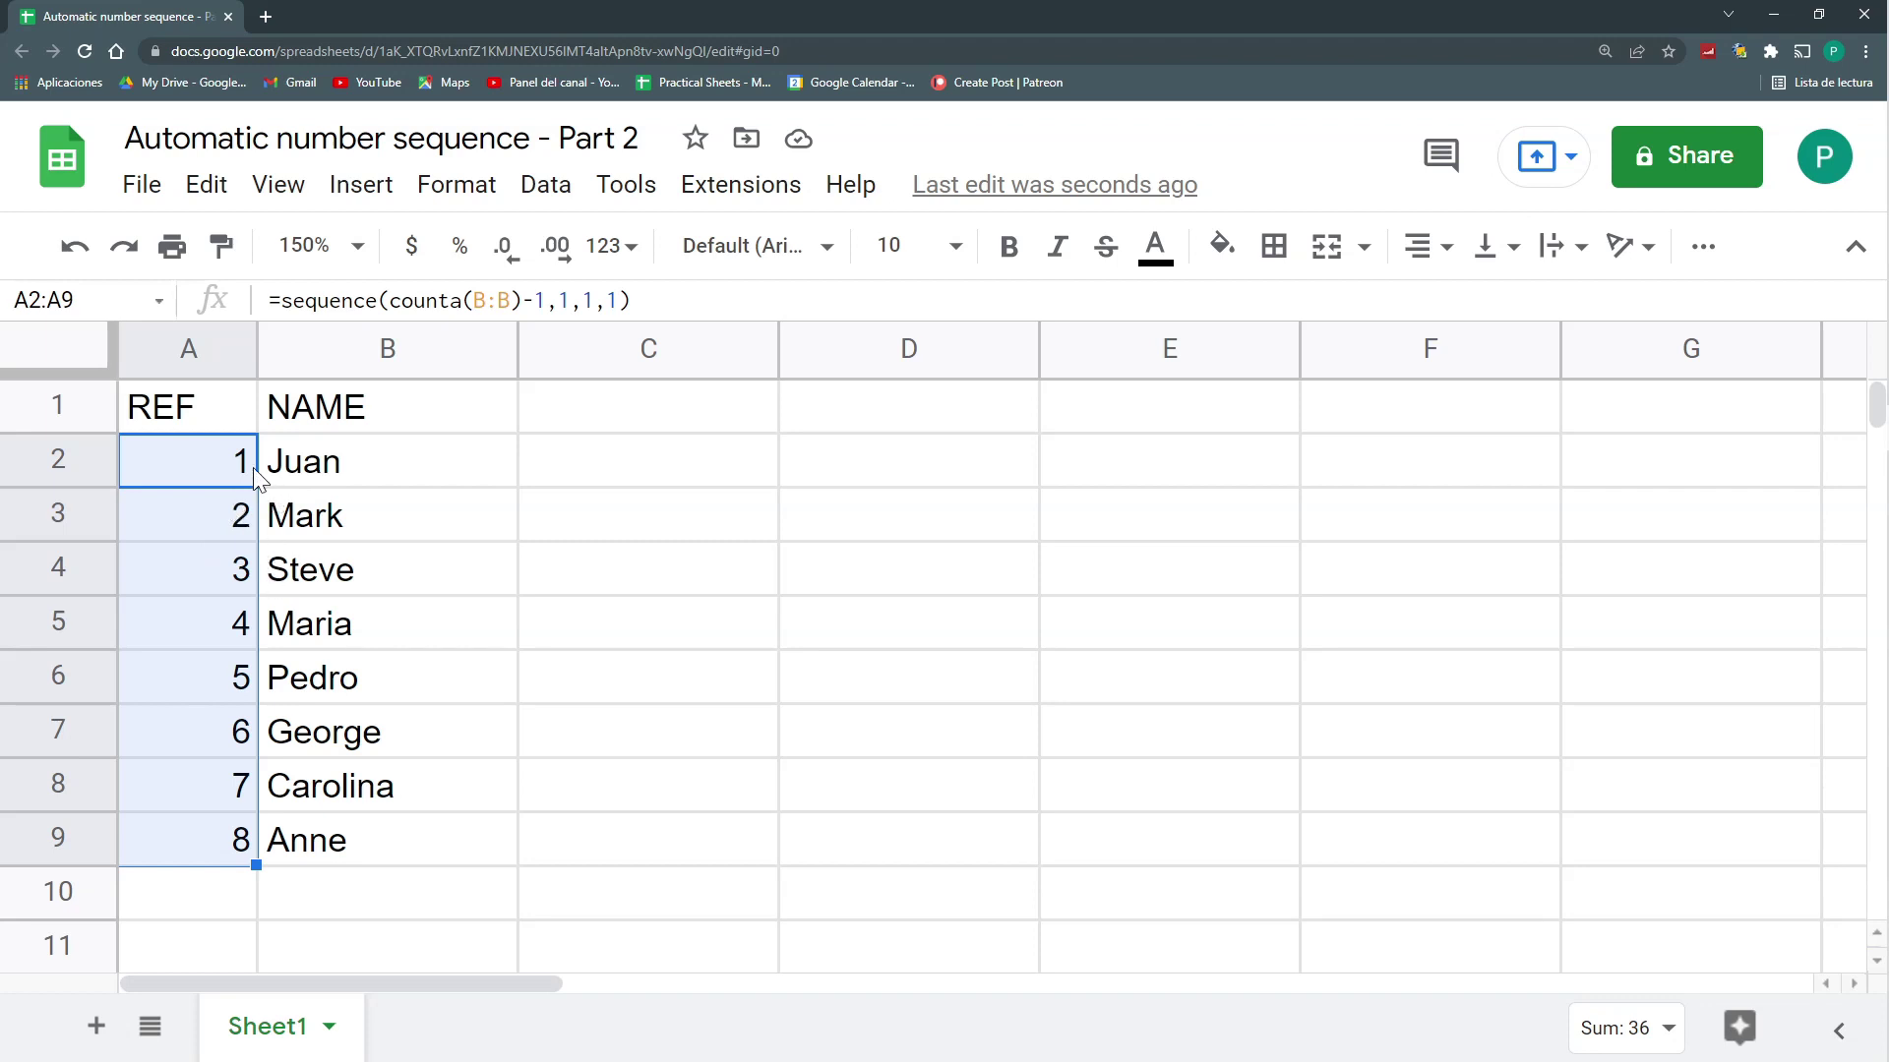
left_click_drag(236, 468, 194, 841)
Enter a header 'REF 2' in C1, then REF1 in C2 and REF2 in C3
left_click(610, 428)
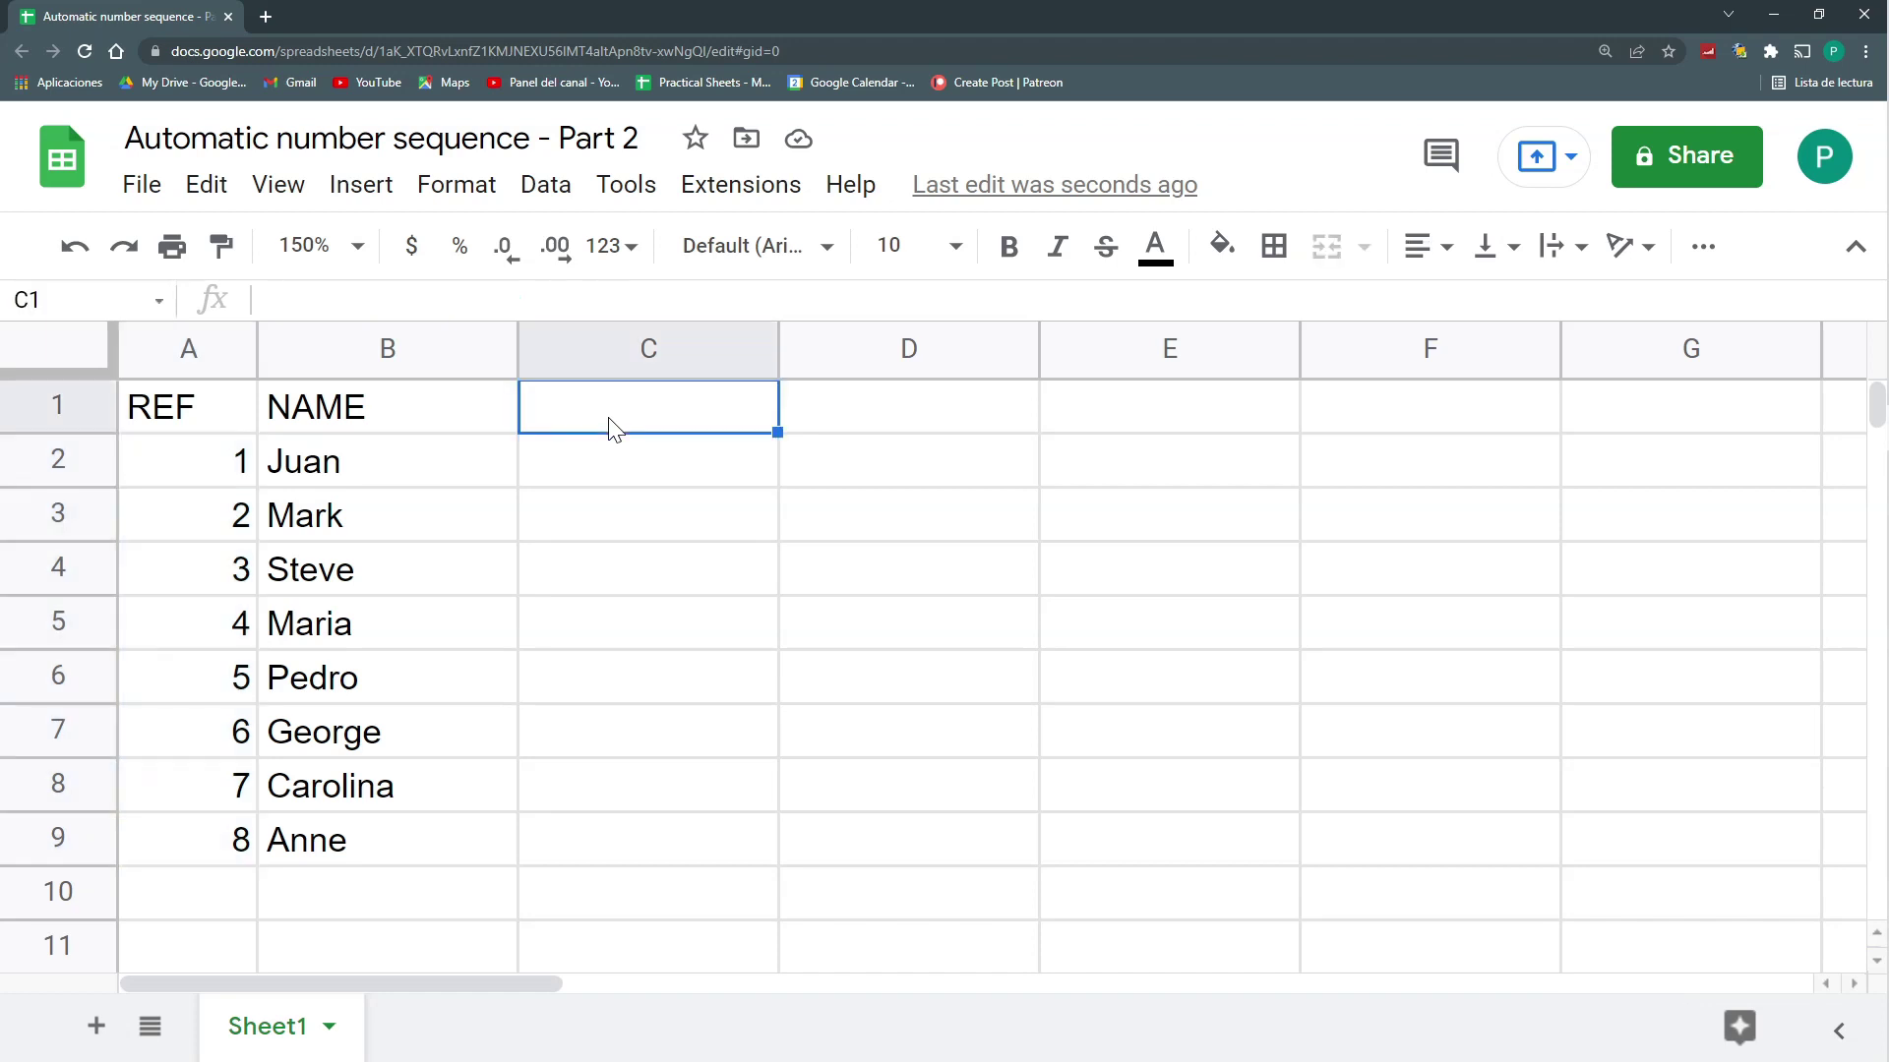
type("r")
key("BackSpace")
type("REF 2")
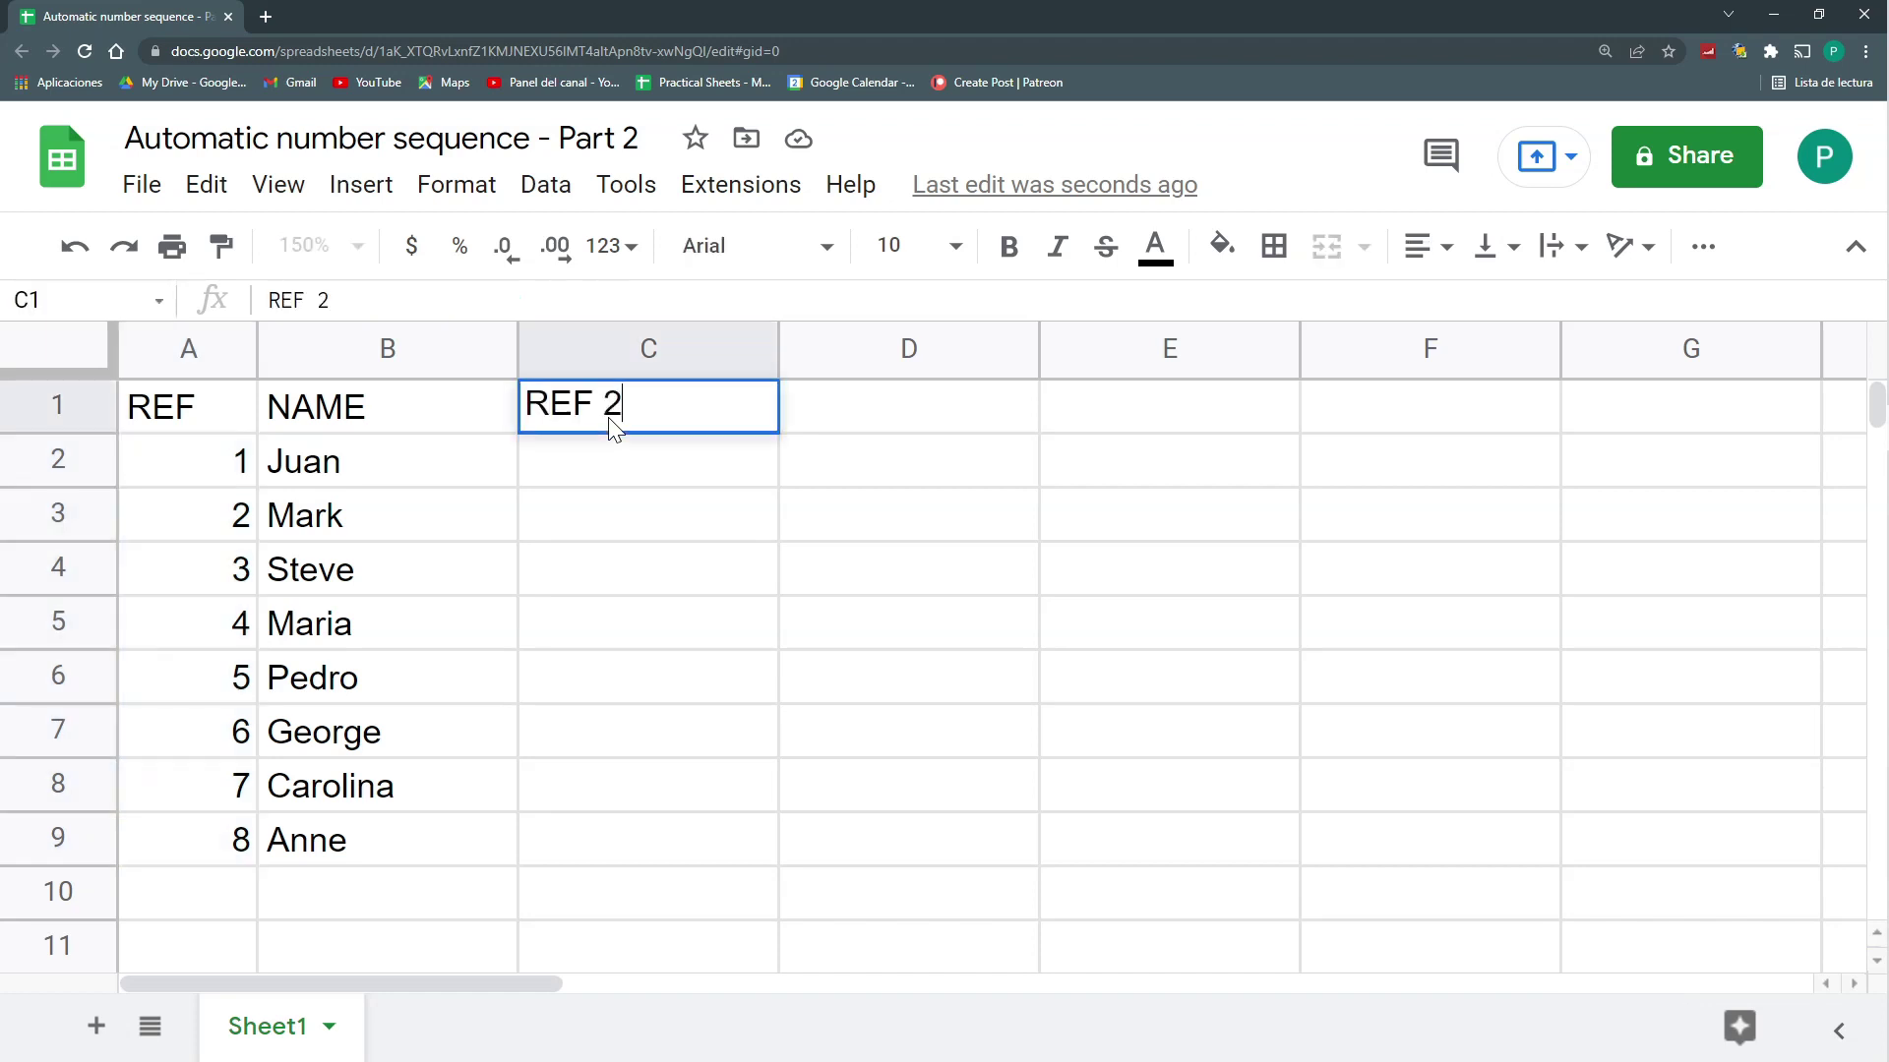
key("Return")
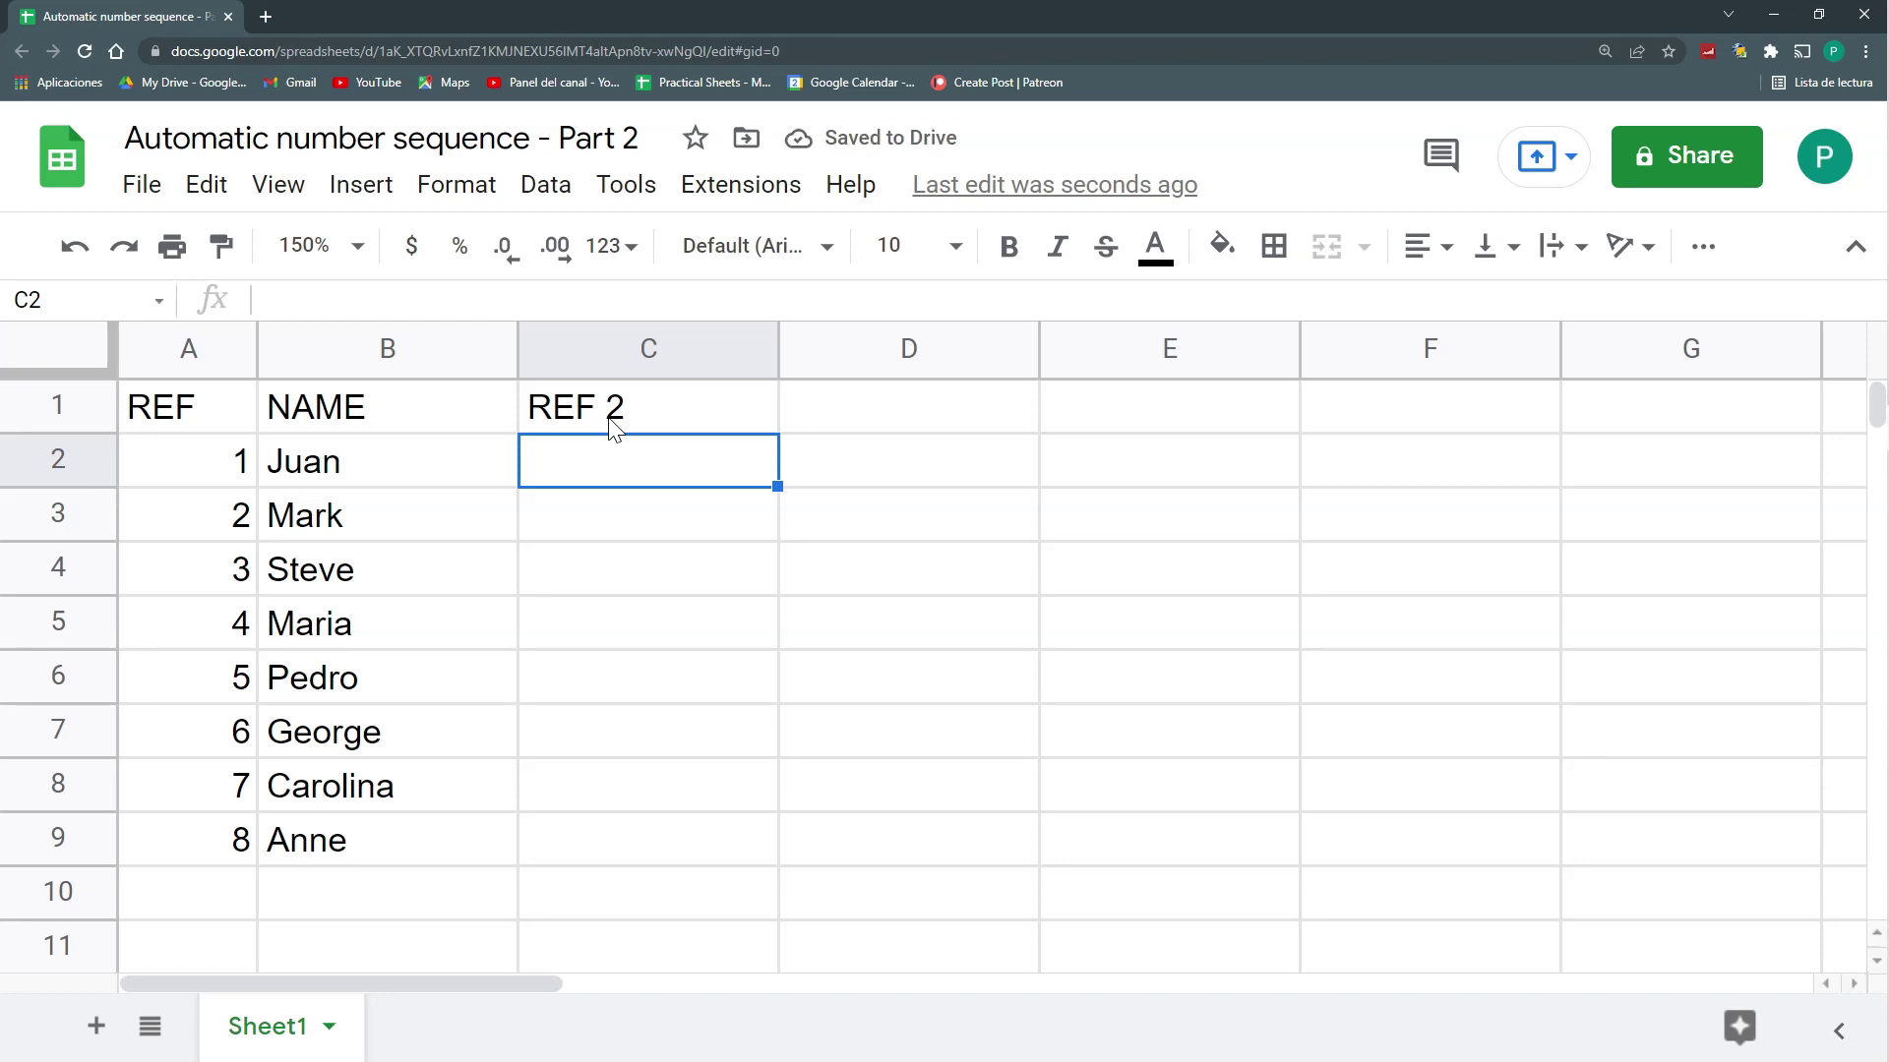
type("REF")
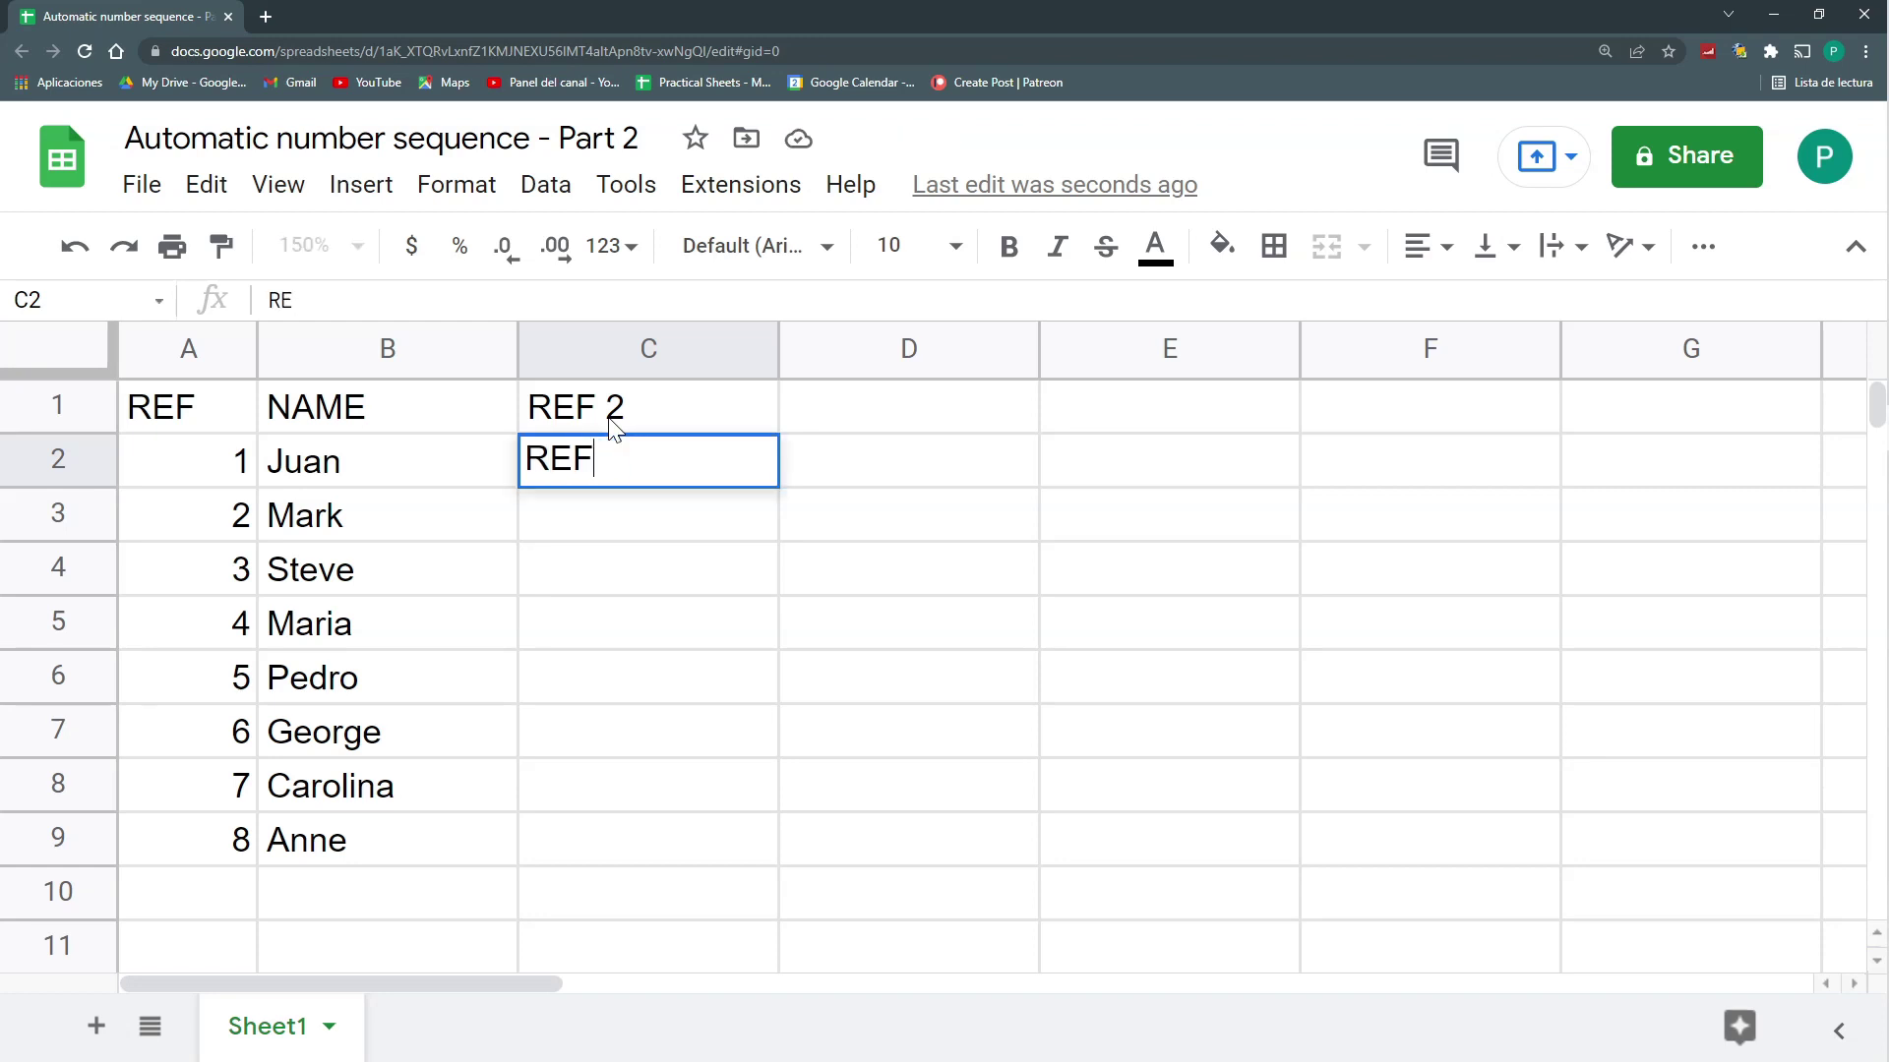
type("1")
key("Return")
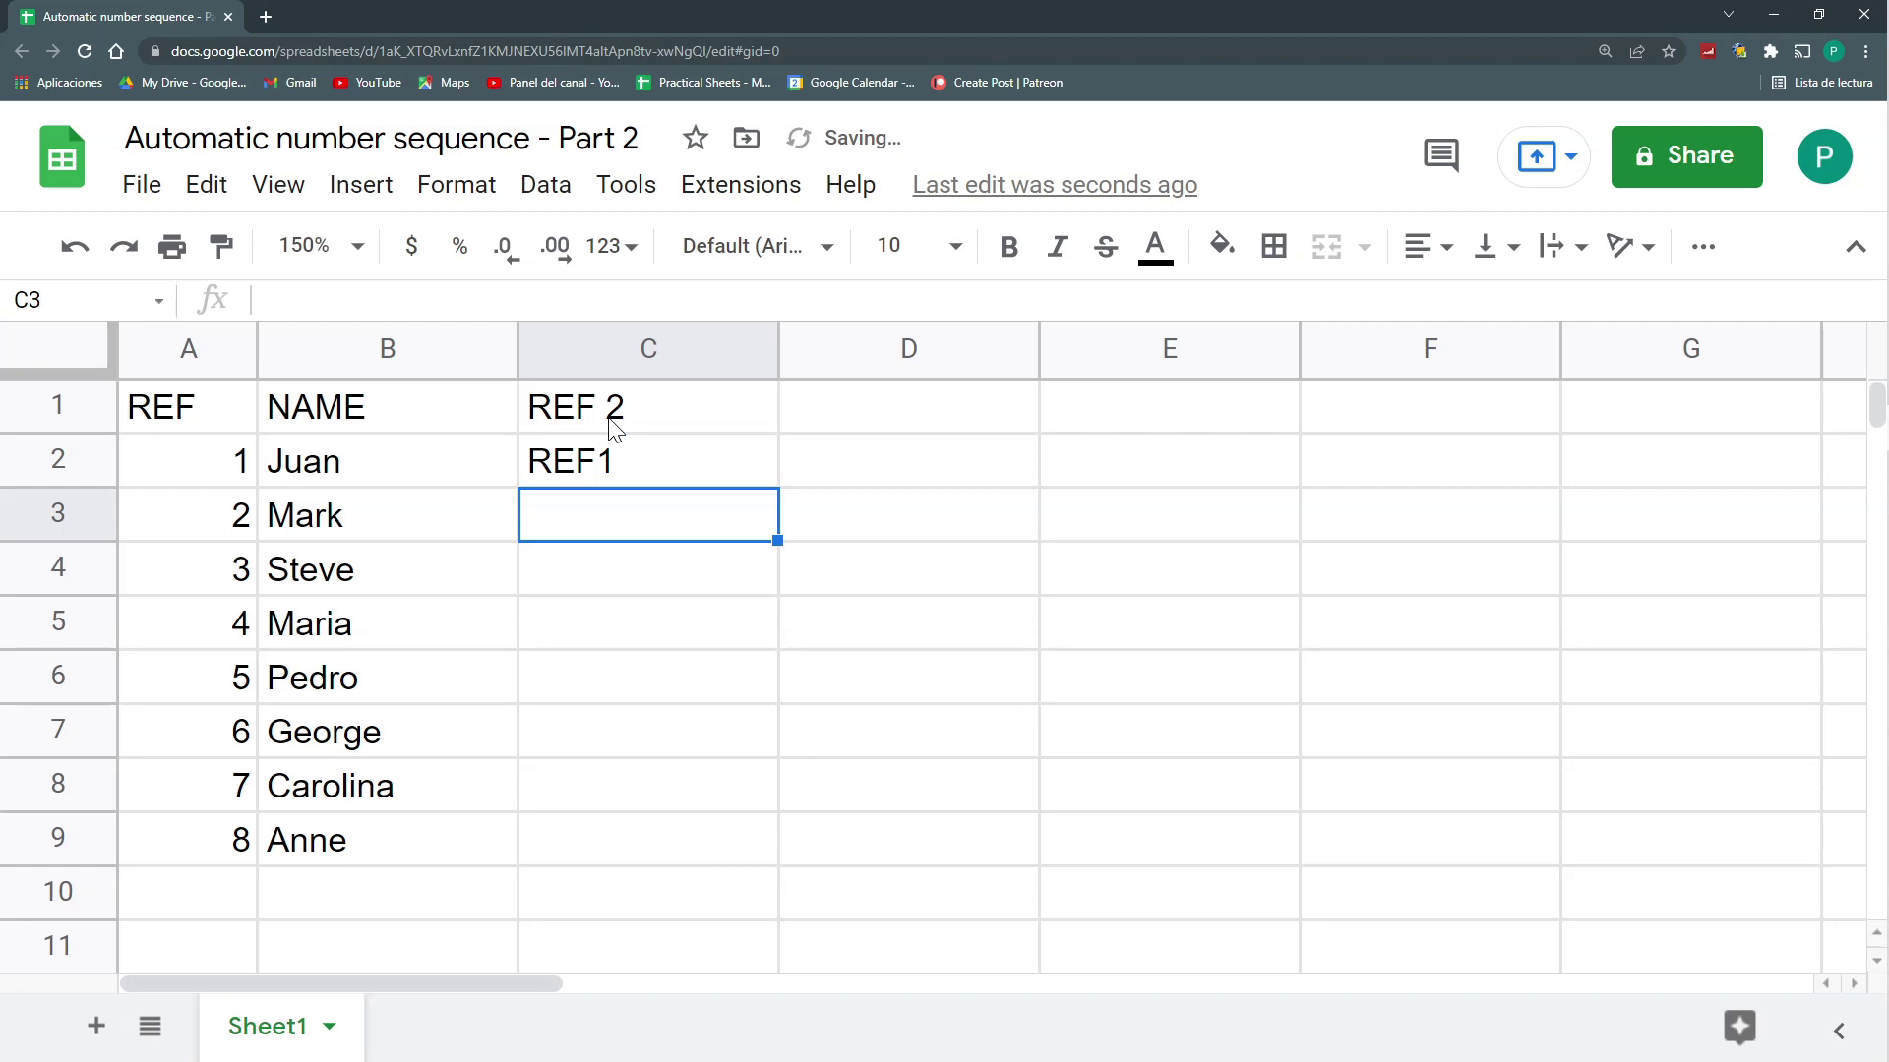
type("REF2")
Rename the C1 header to CODE
double_click(627, 423)
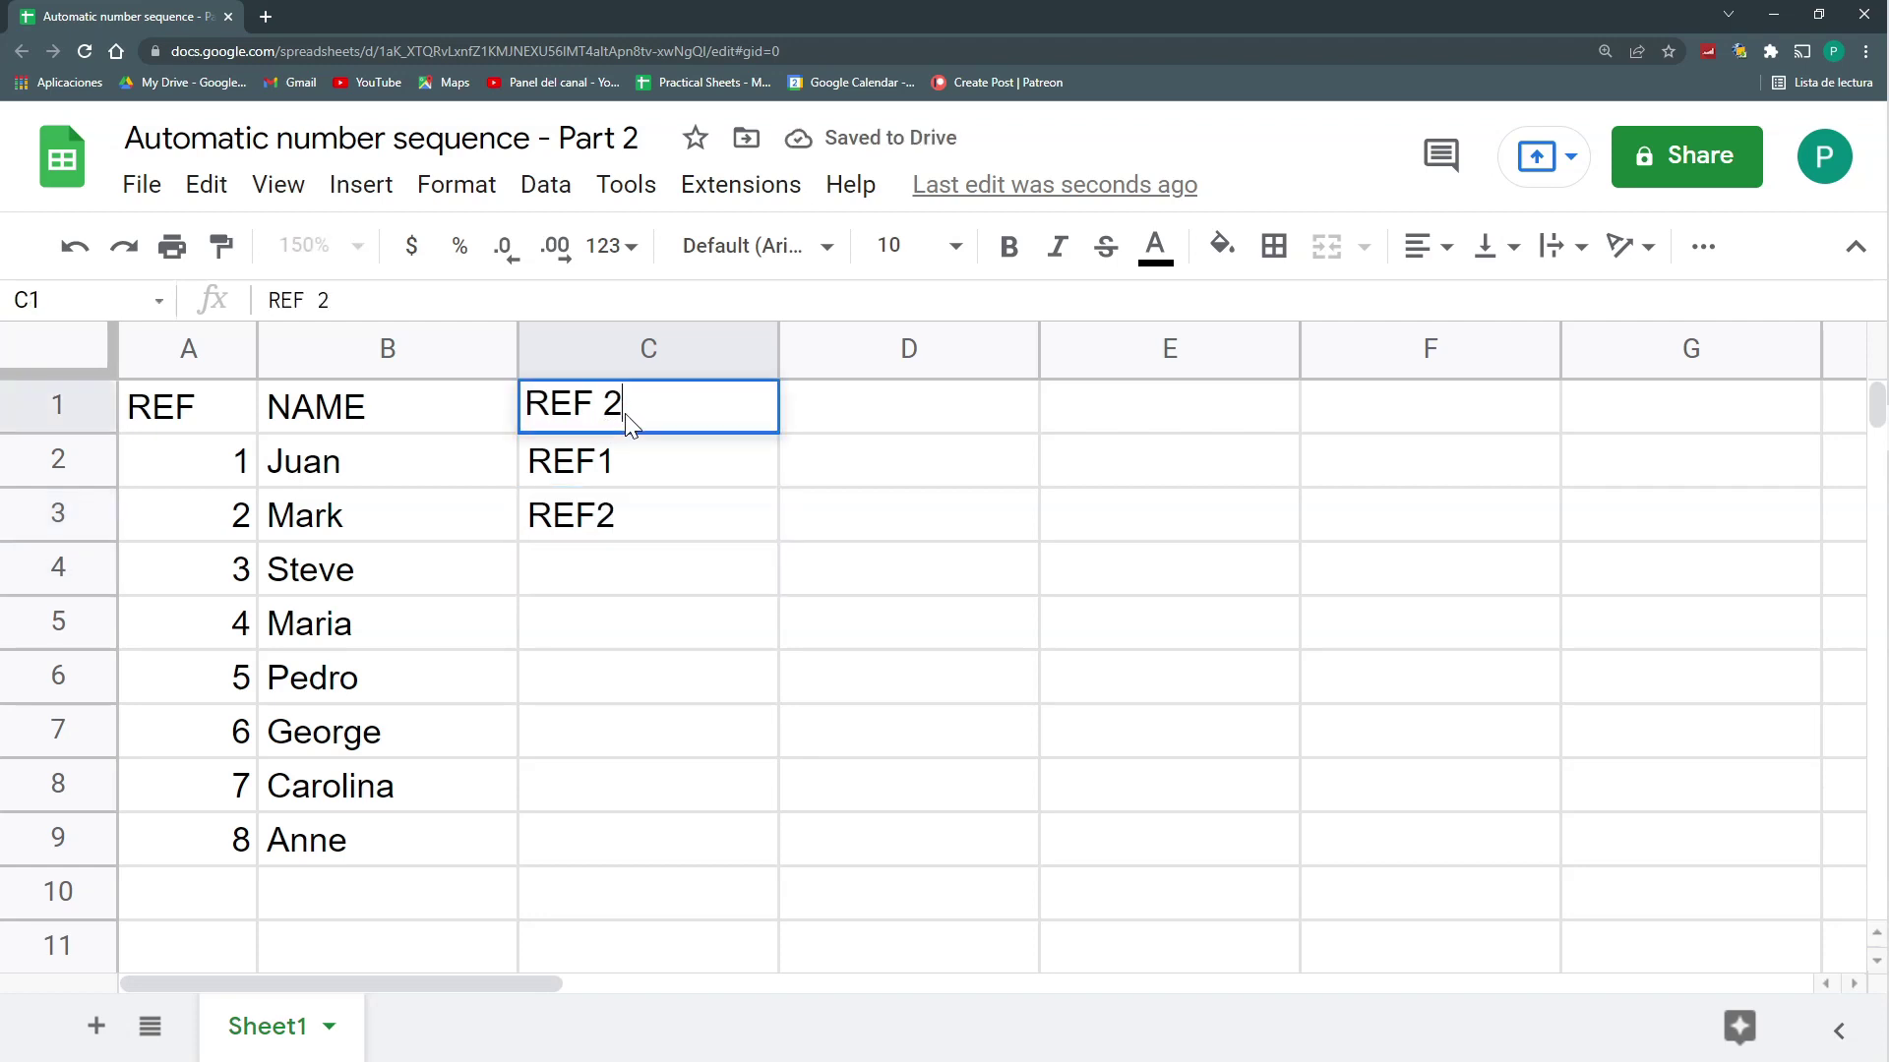
left_click_drag(625, 405, 523, 405)
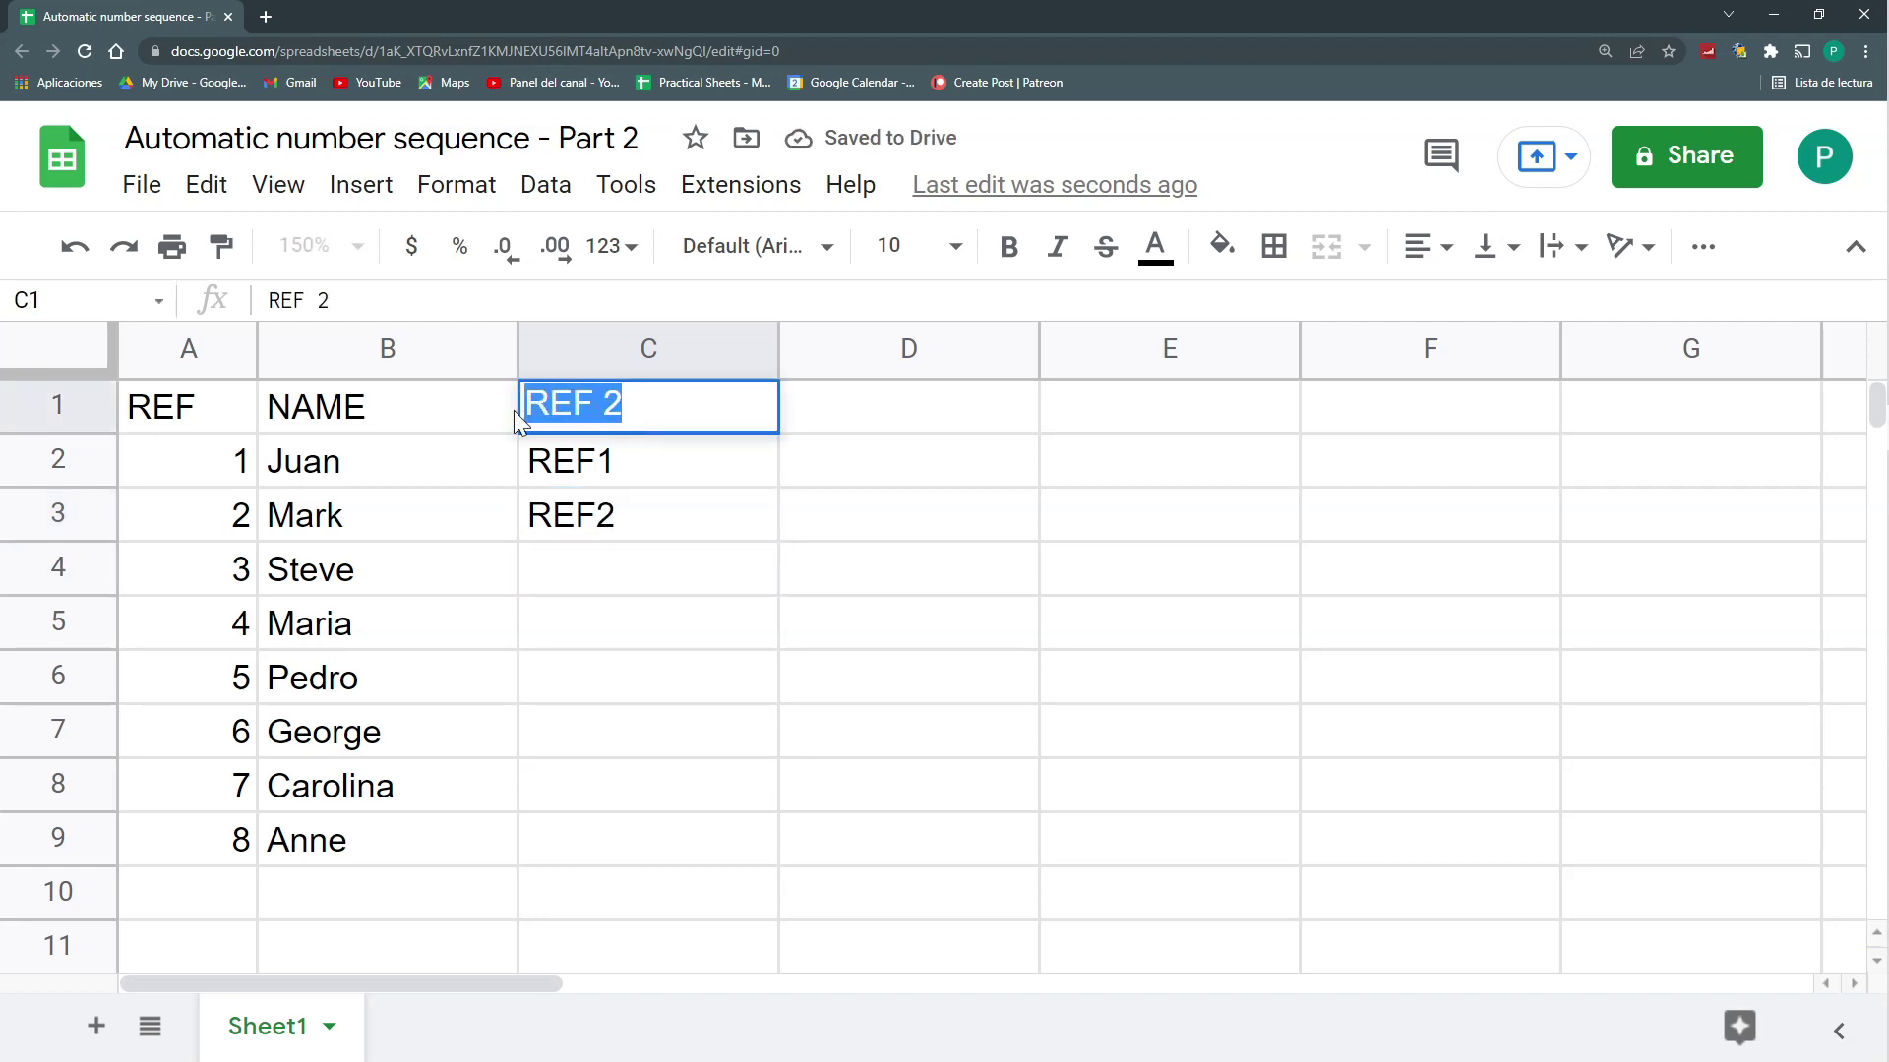
type("CODE")
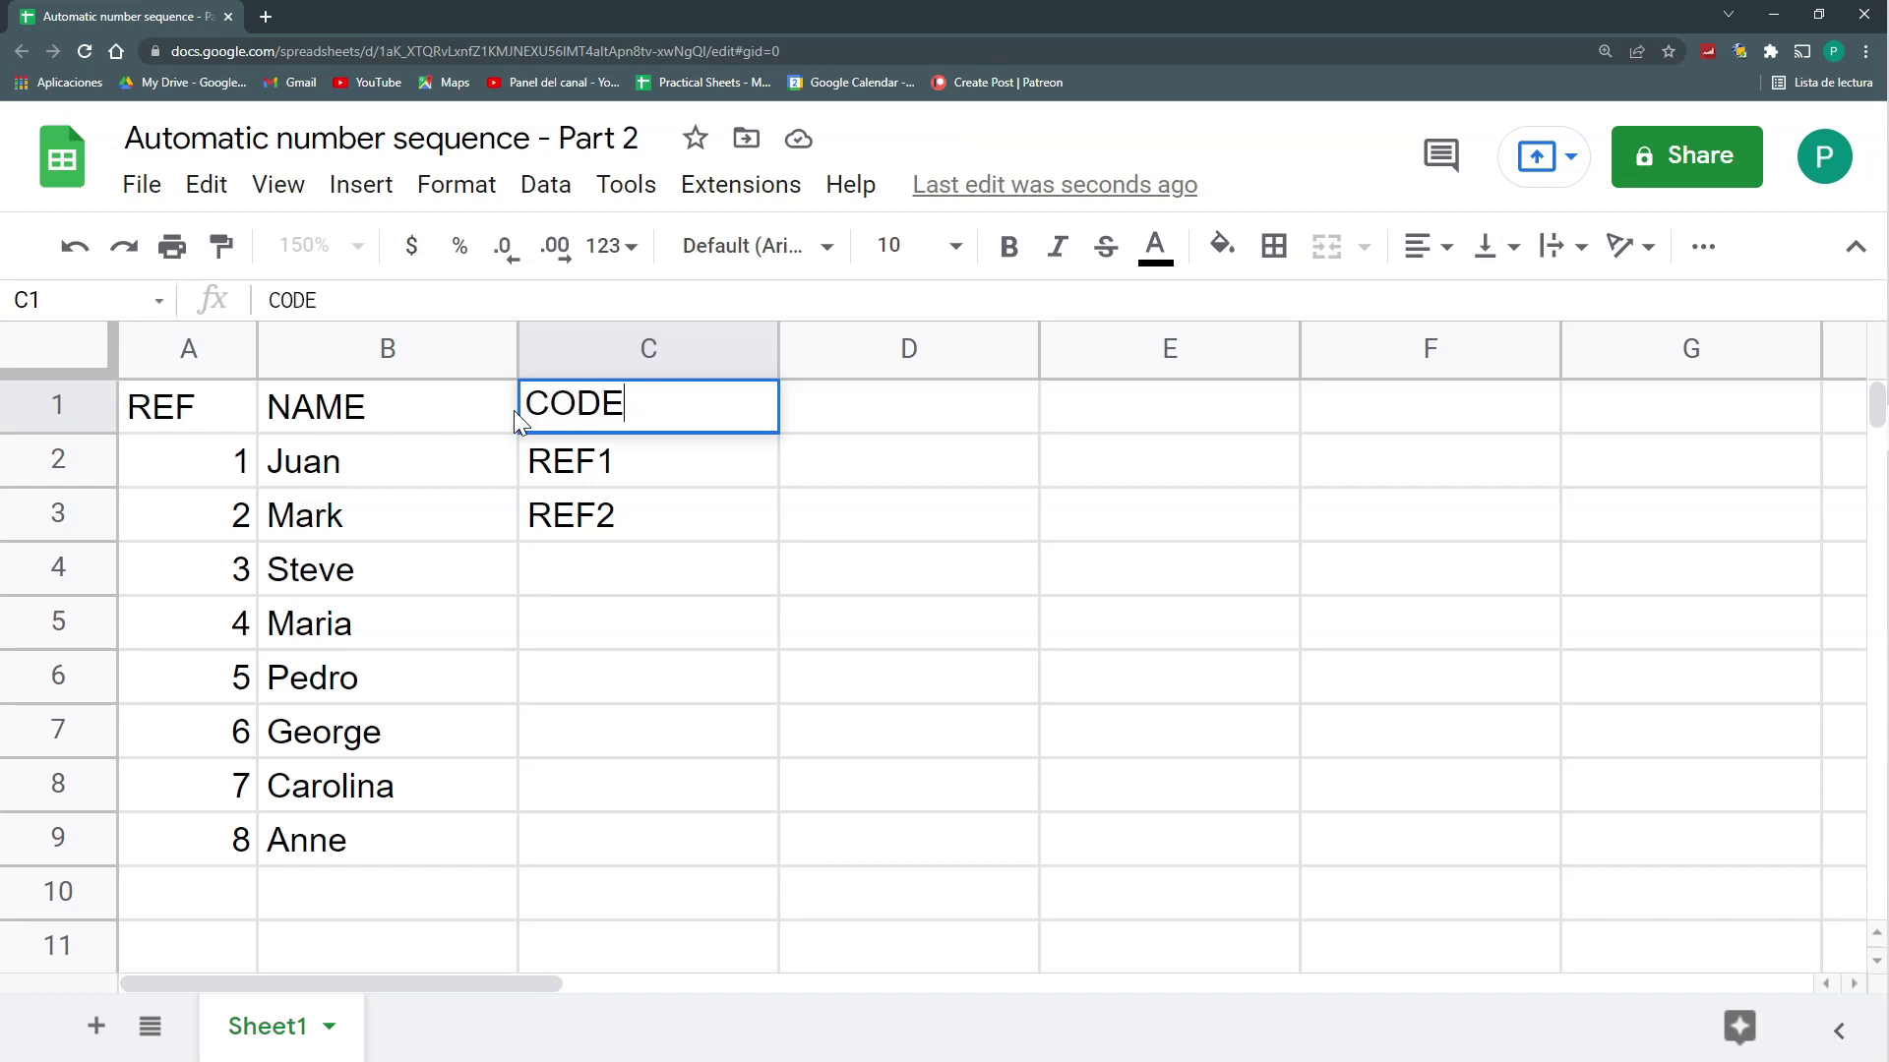
key("Return")
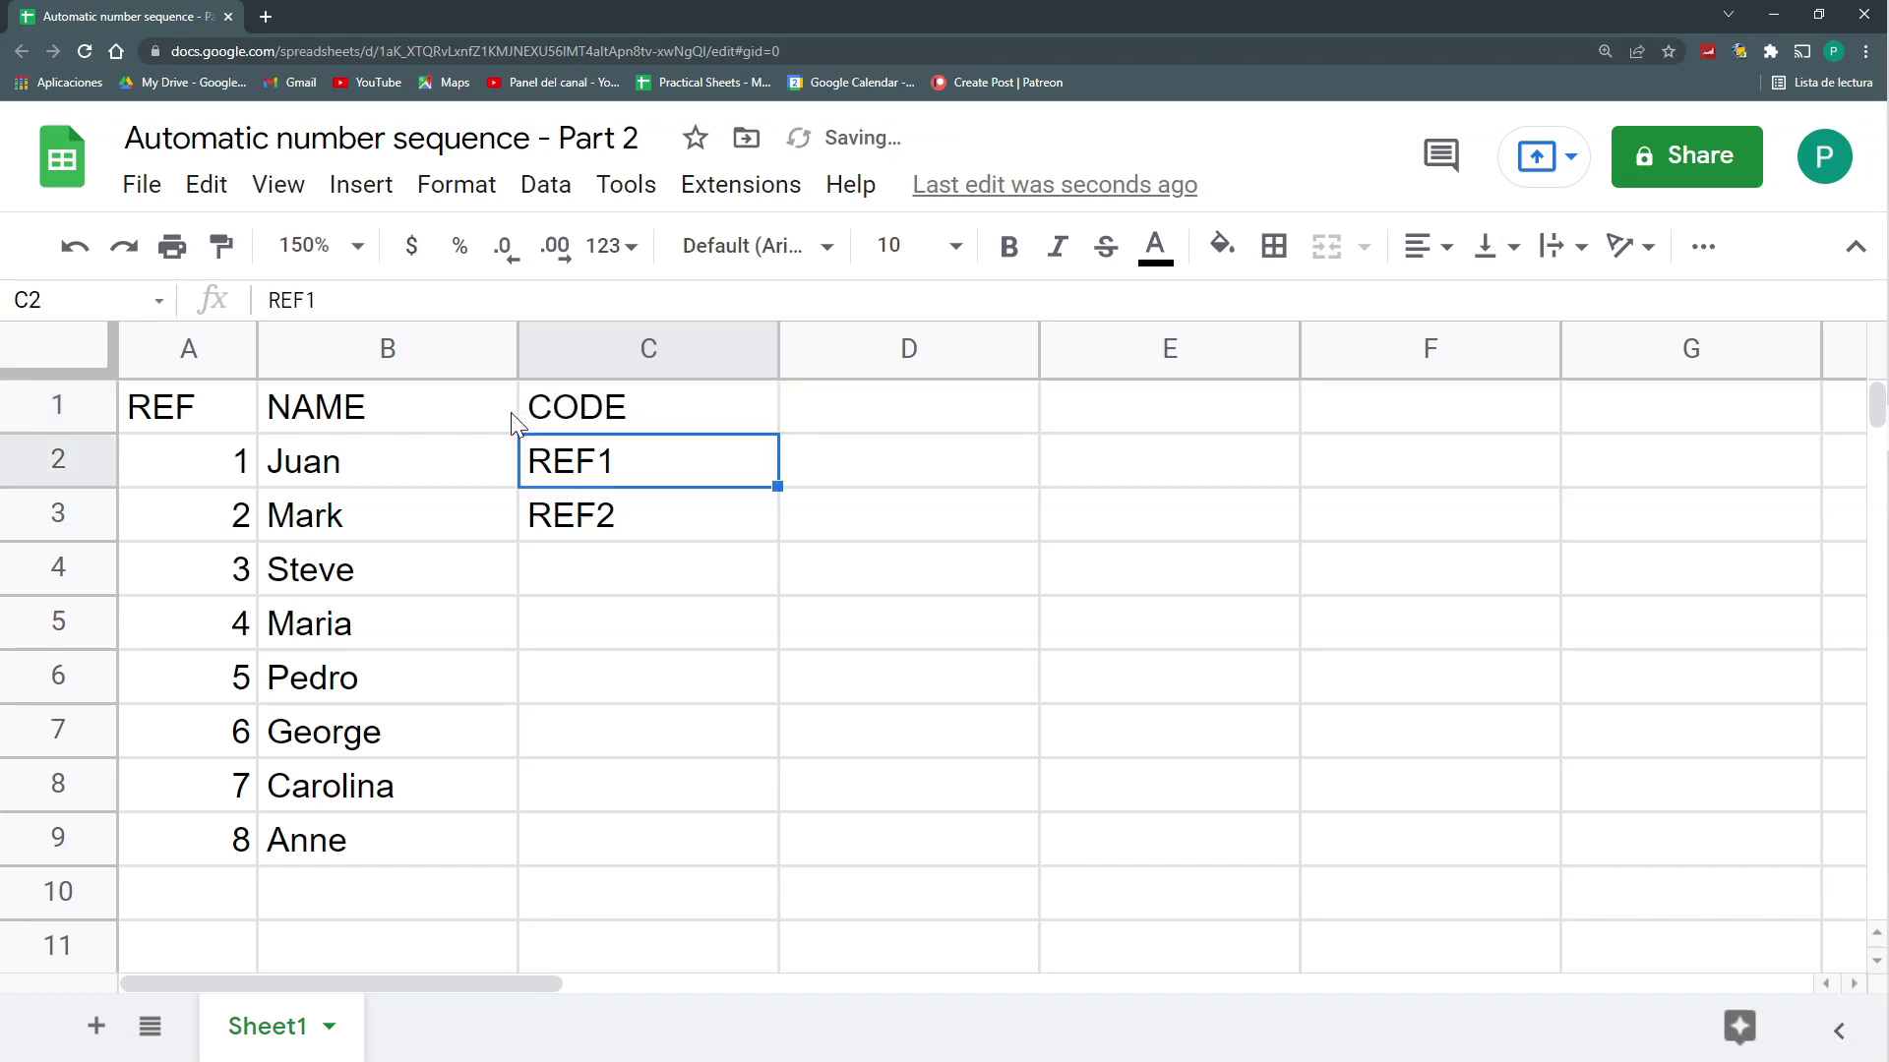
left_click_drag(679, 476, 771, 540)
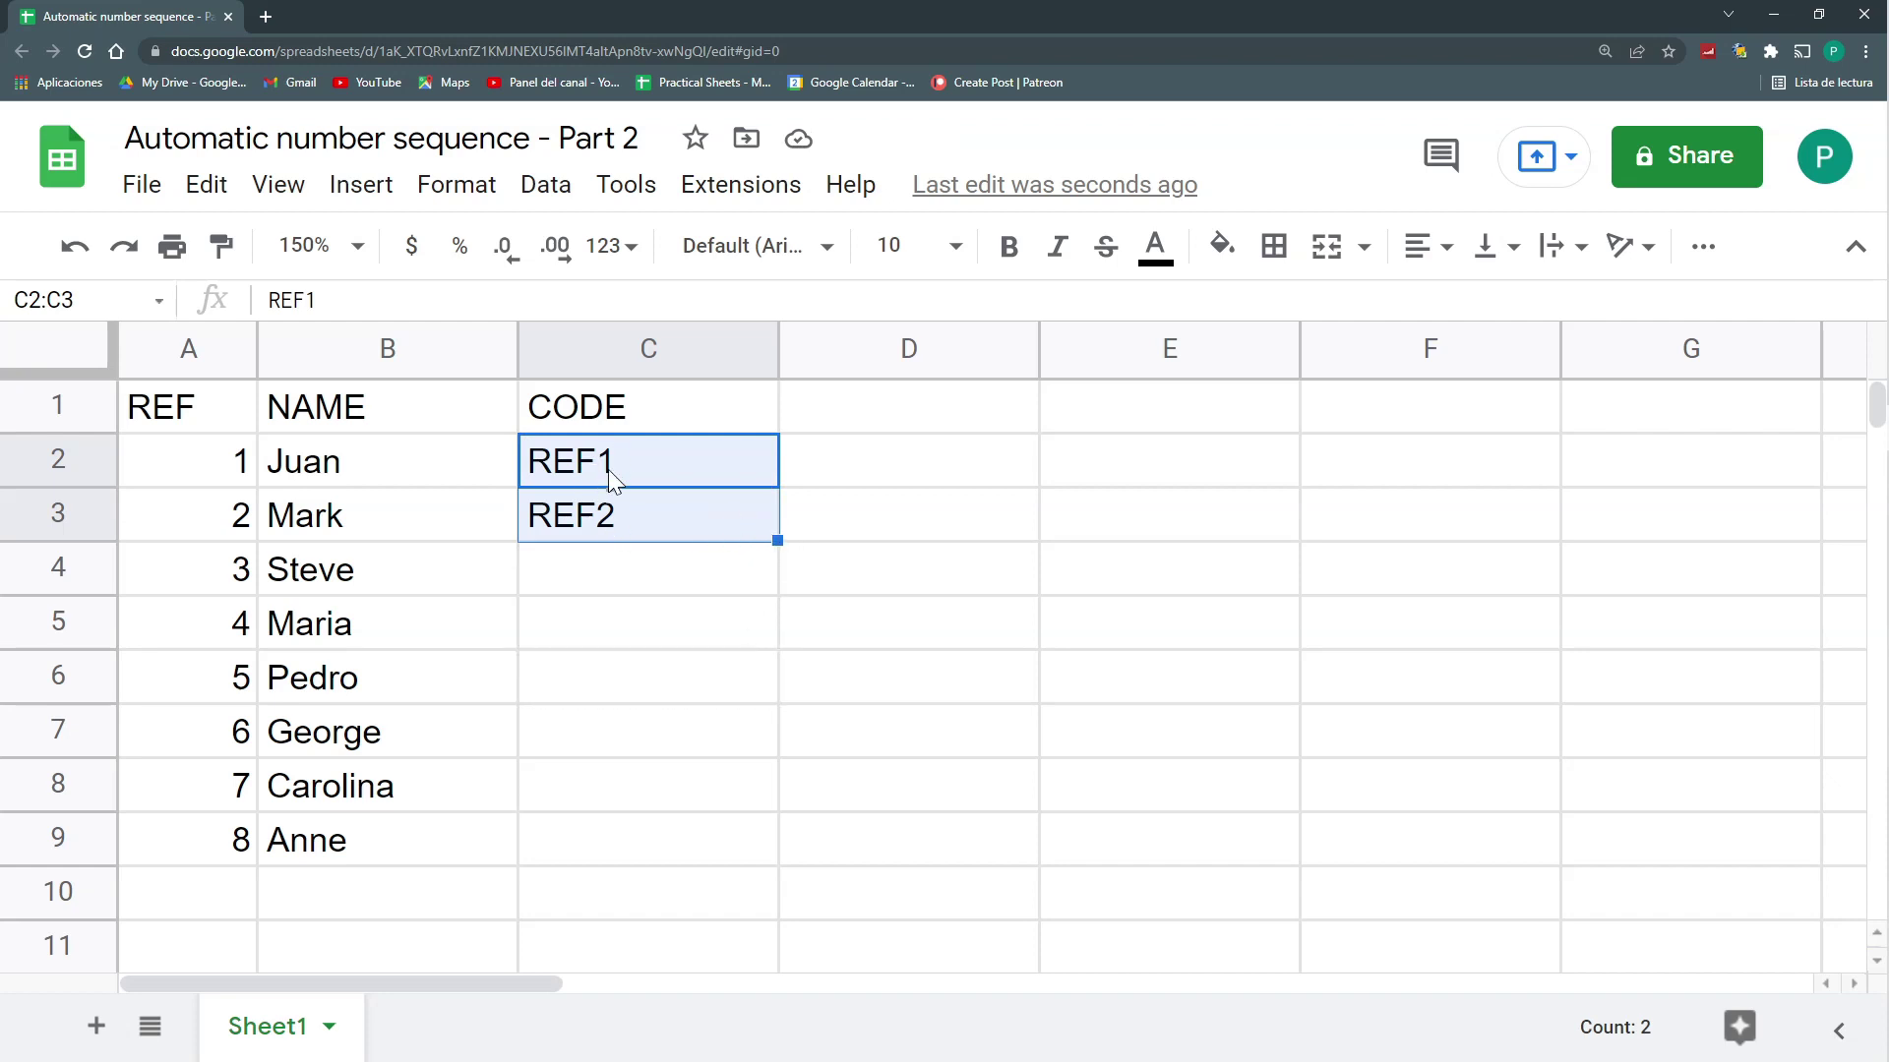
left_click_drag(777, 540, 776, 852)
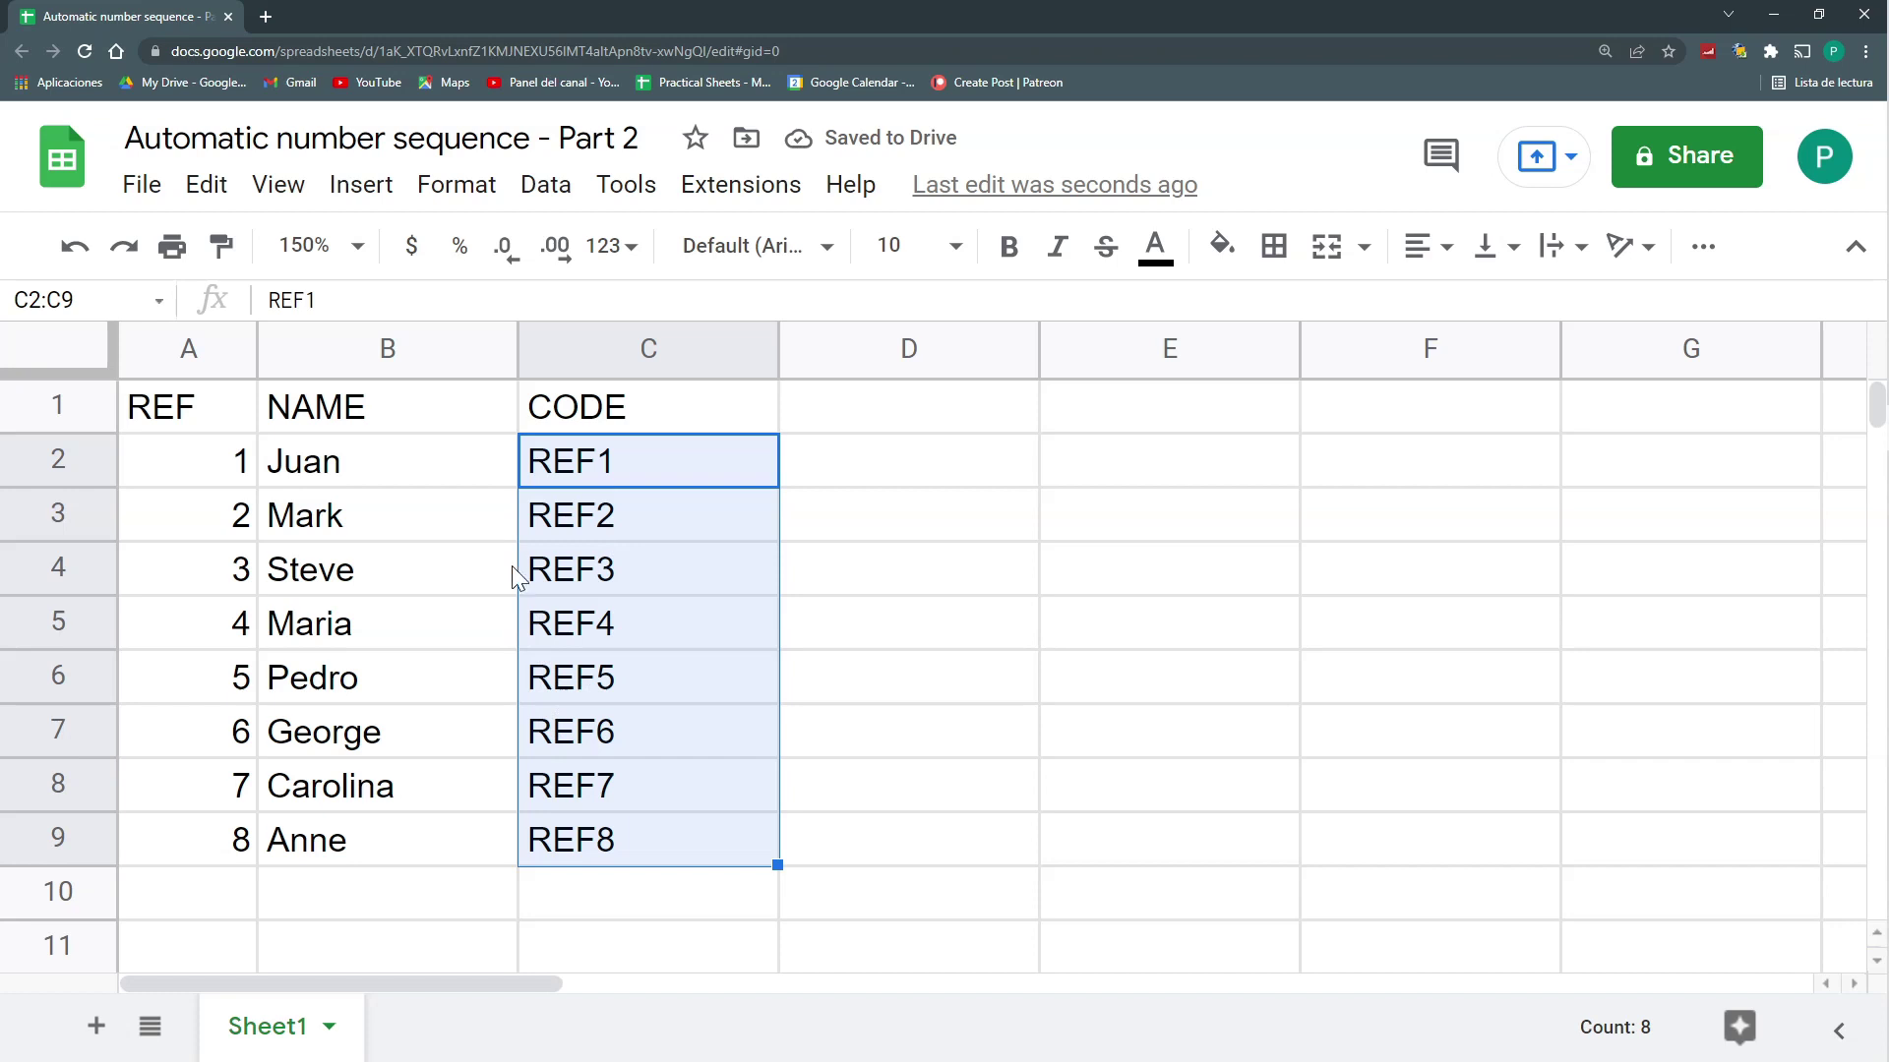
left_click(360, 890)
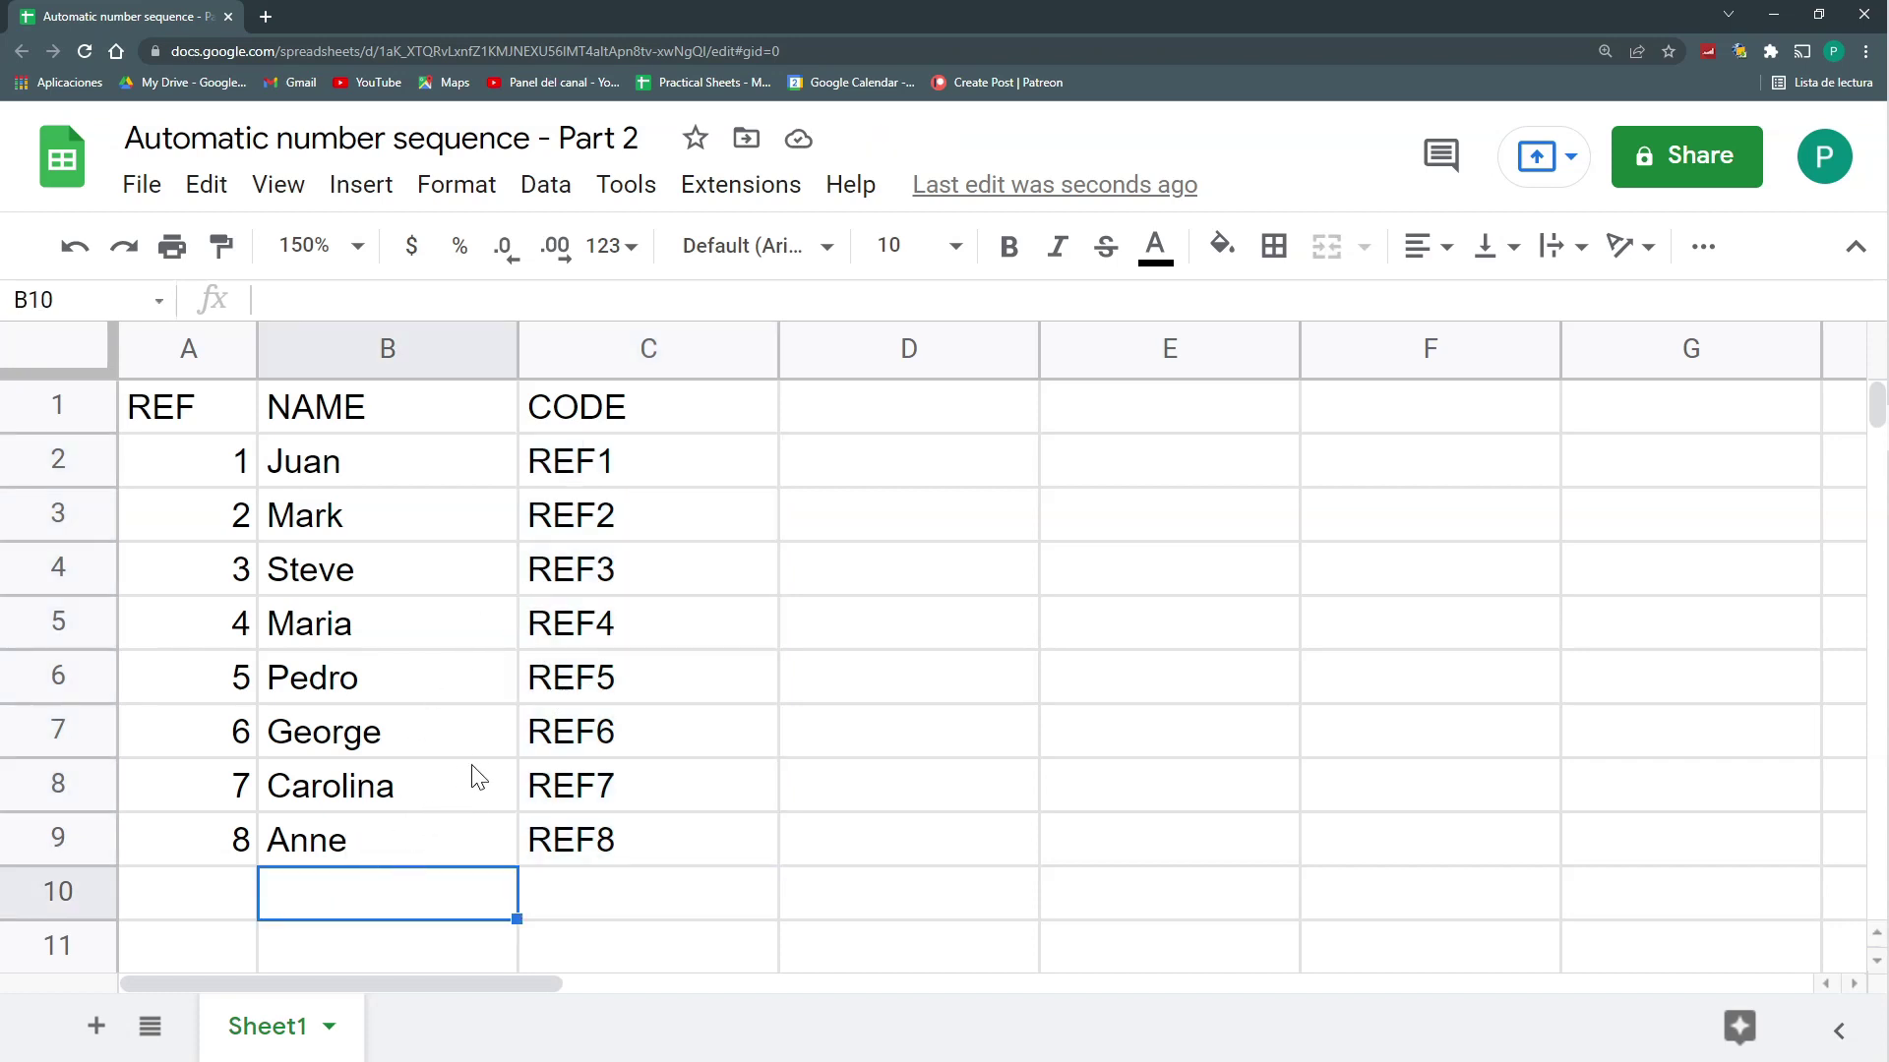
left_click(84, 728)
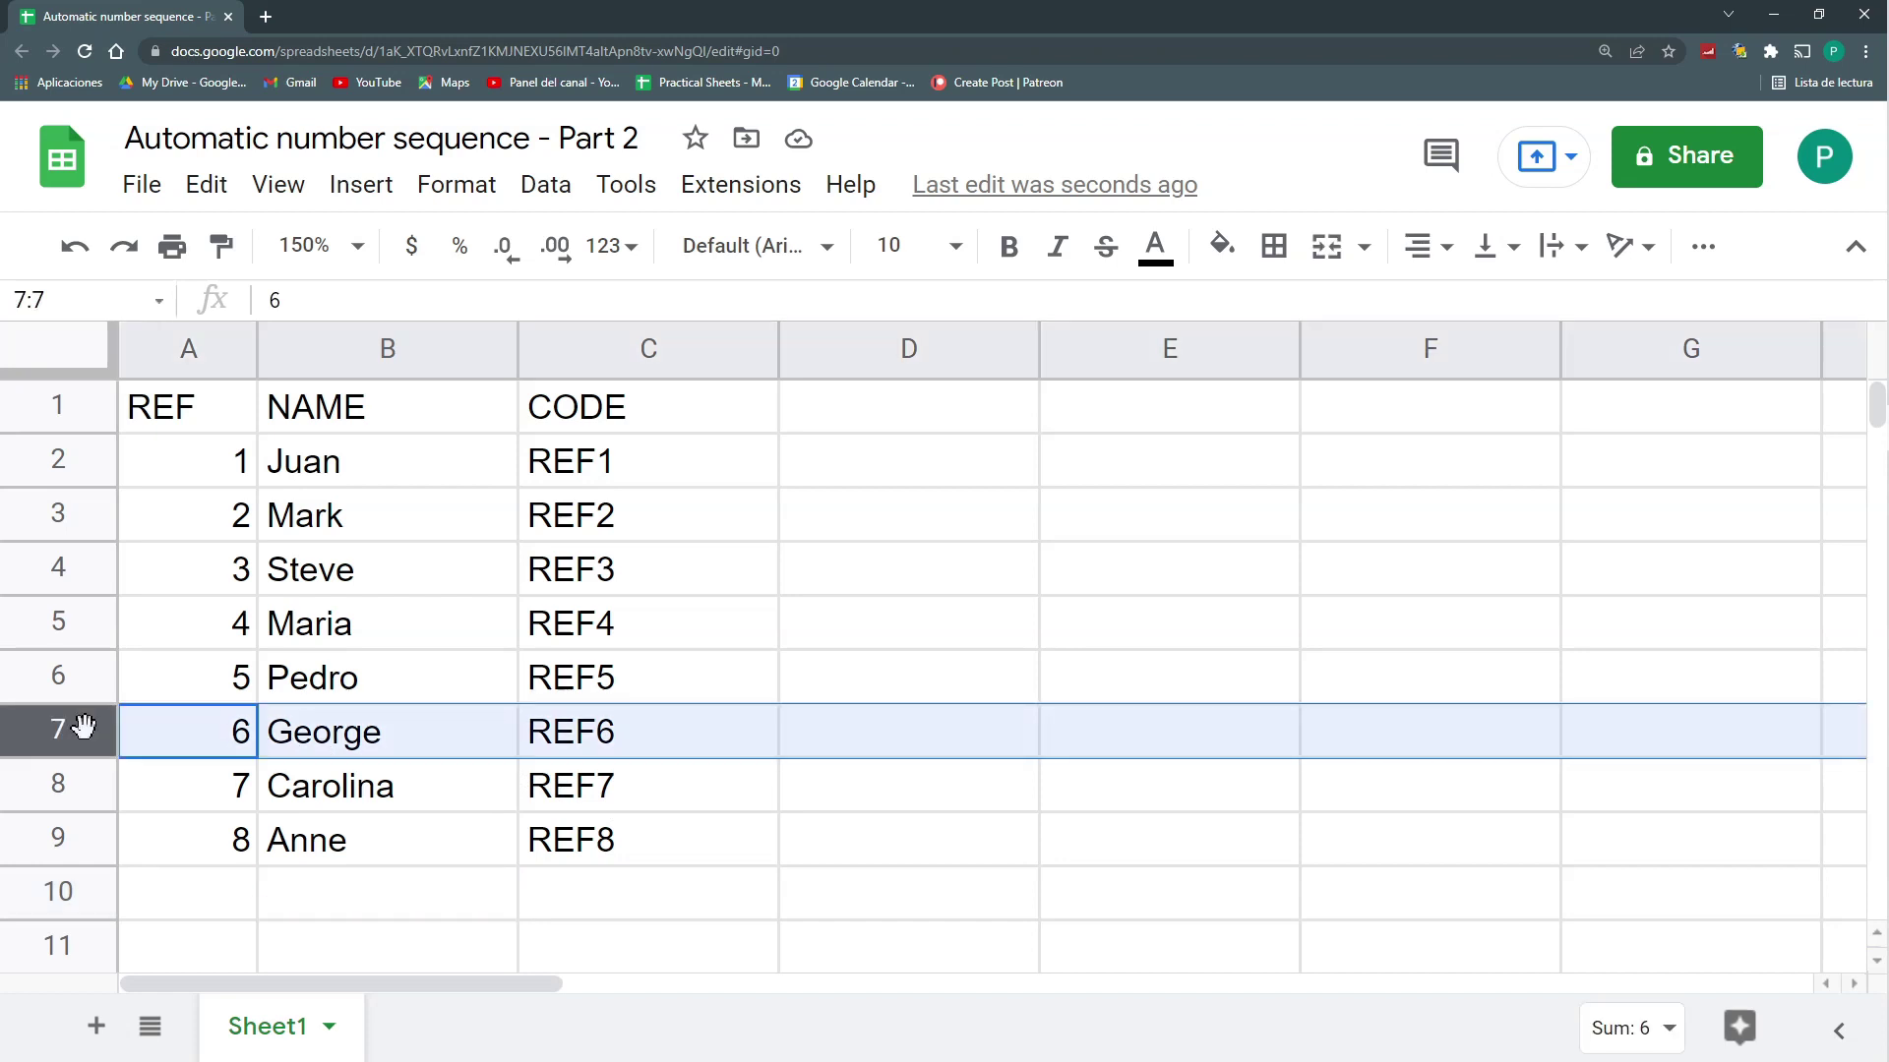
key("ctrl+alt+minus")
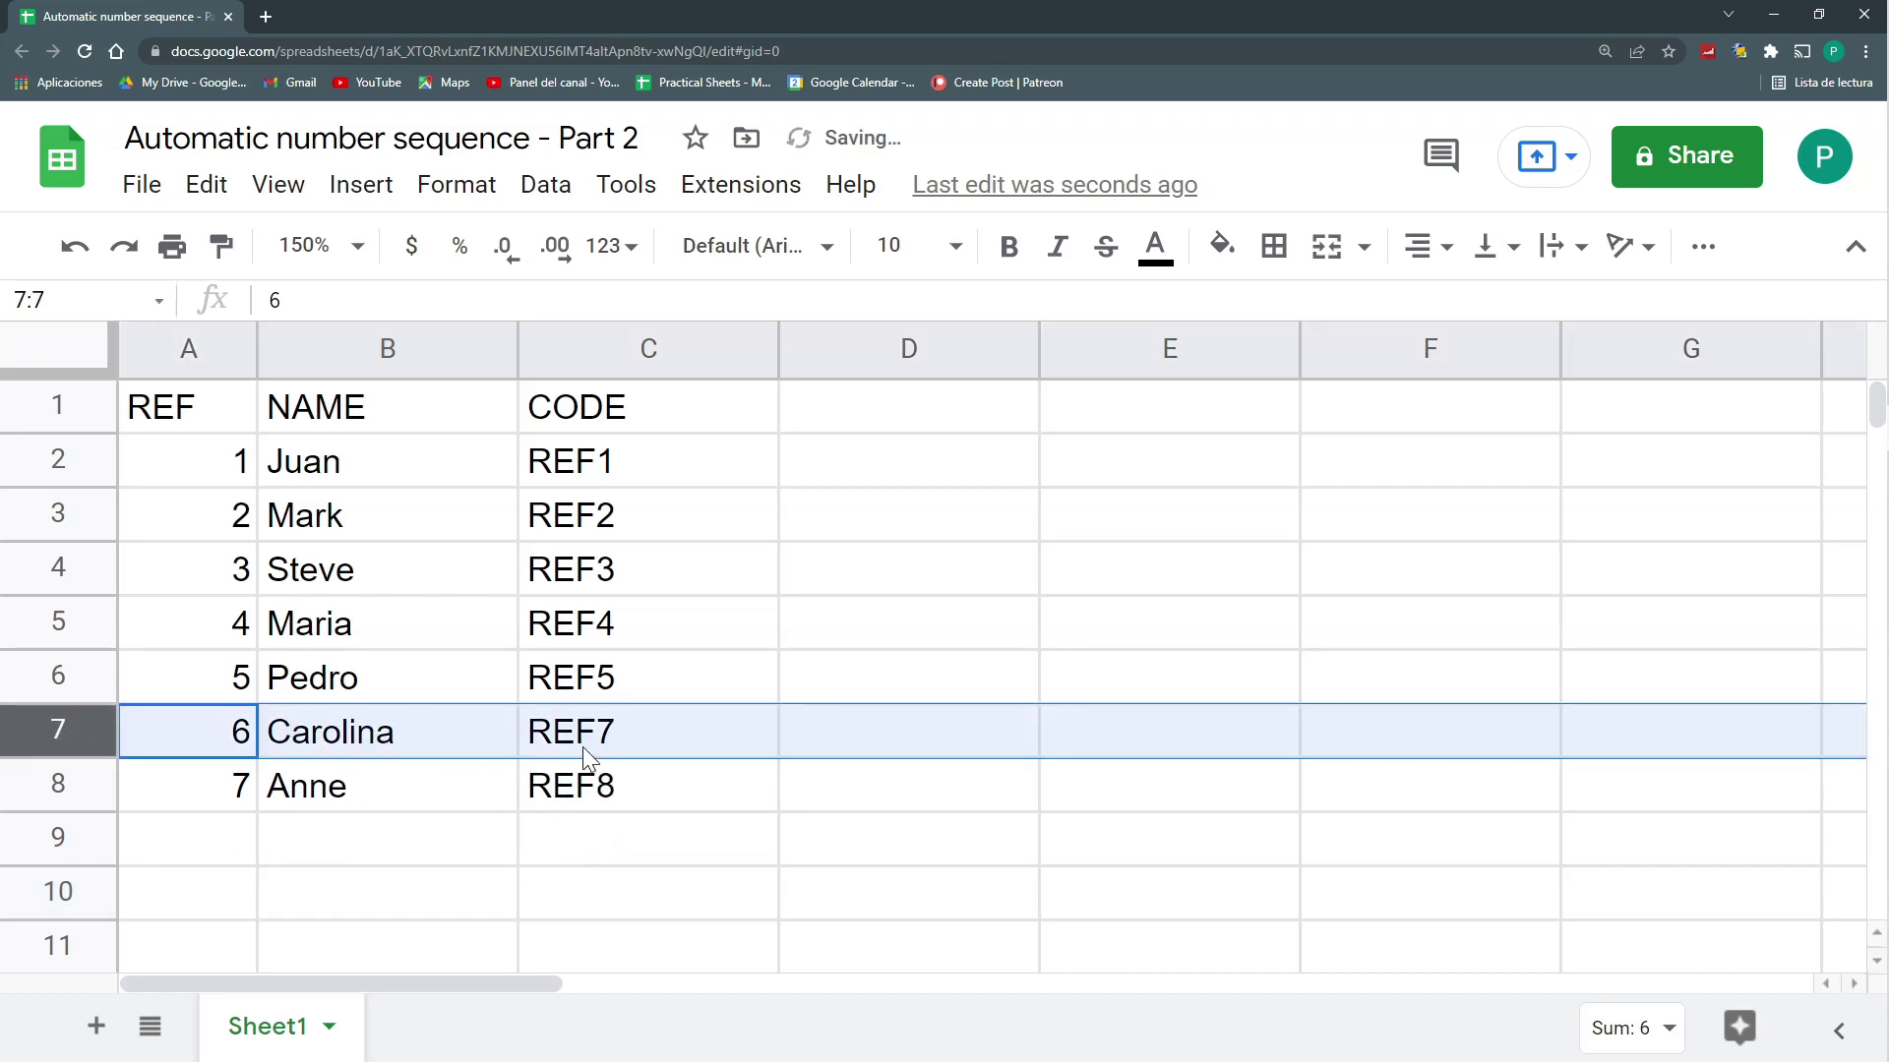
key("ctrl+z")
key("ctrl+z")
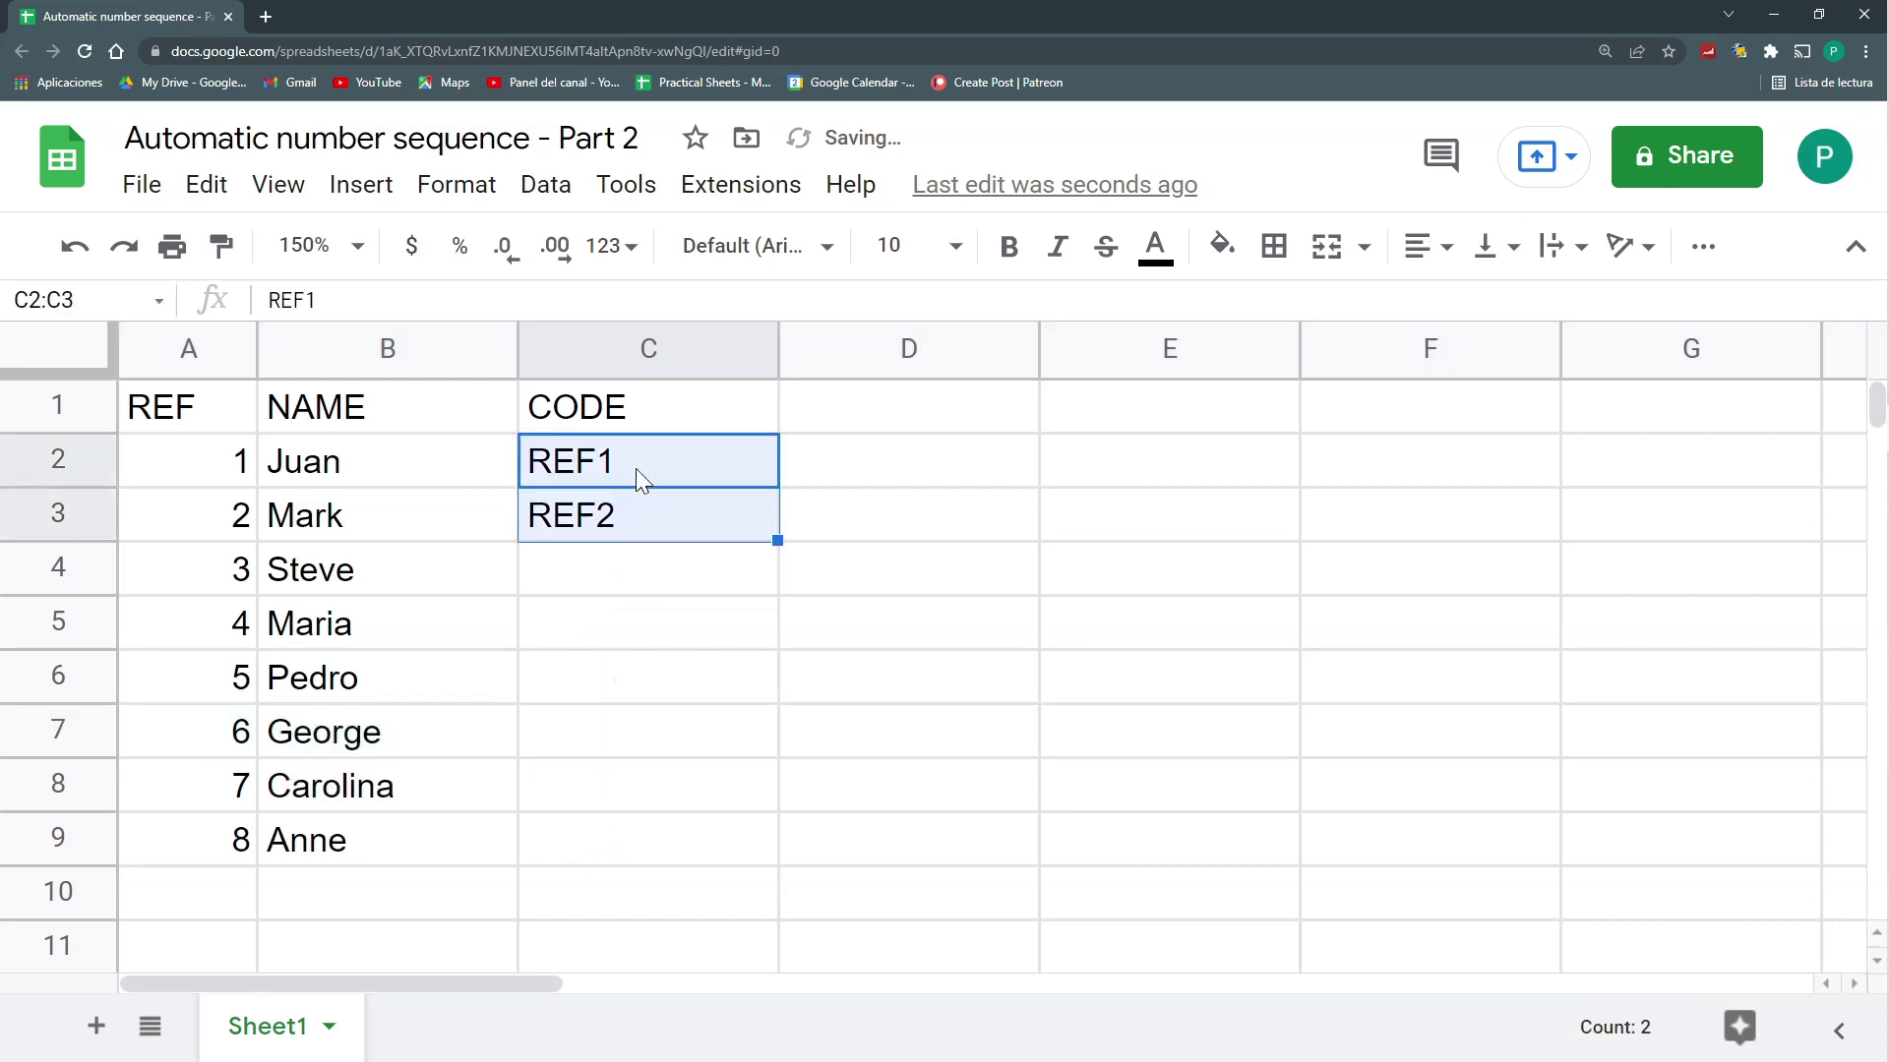
Copy A2's sequence formula into C2
left_click(635, 469)
left_click(246, 477)
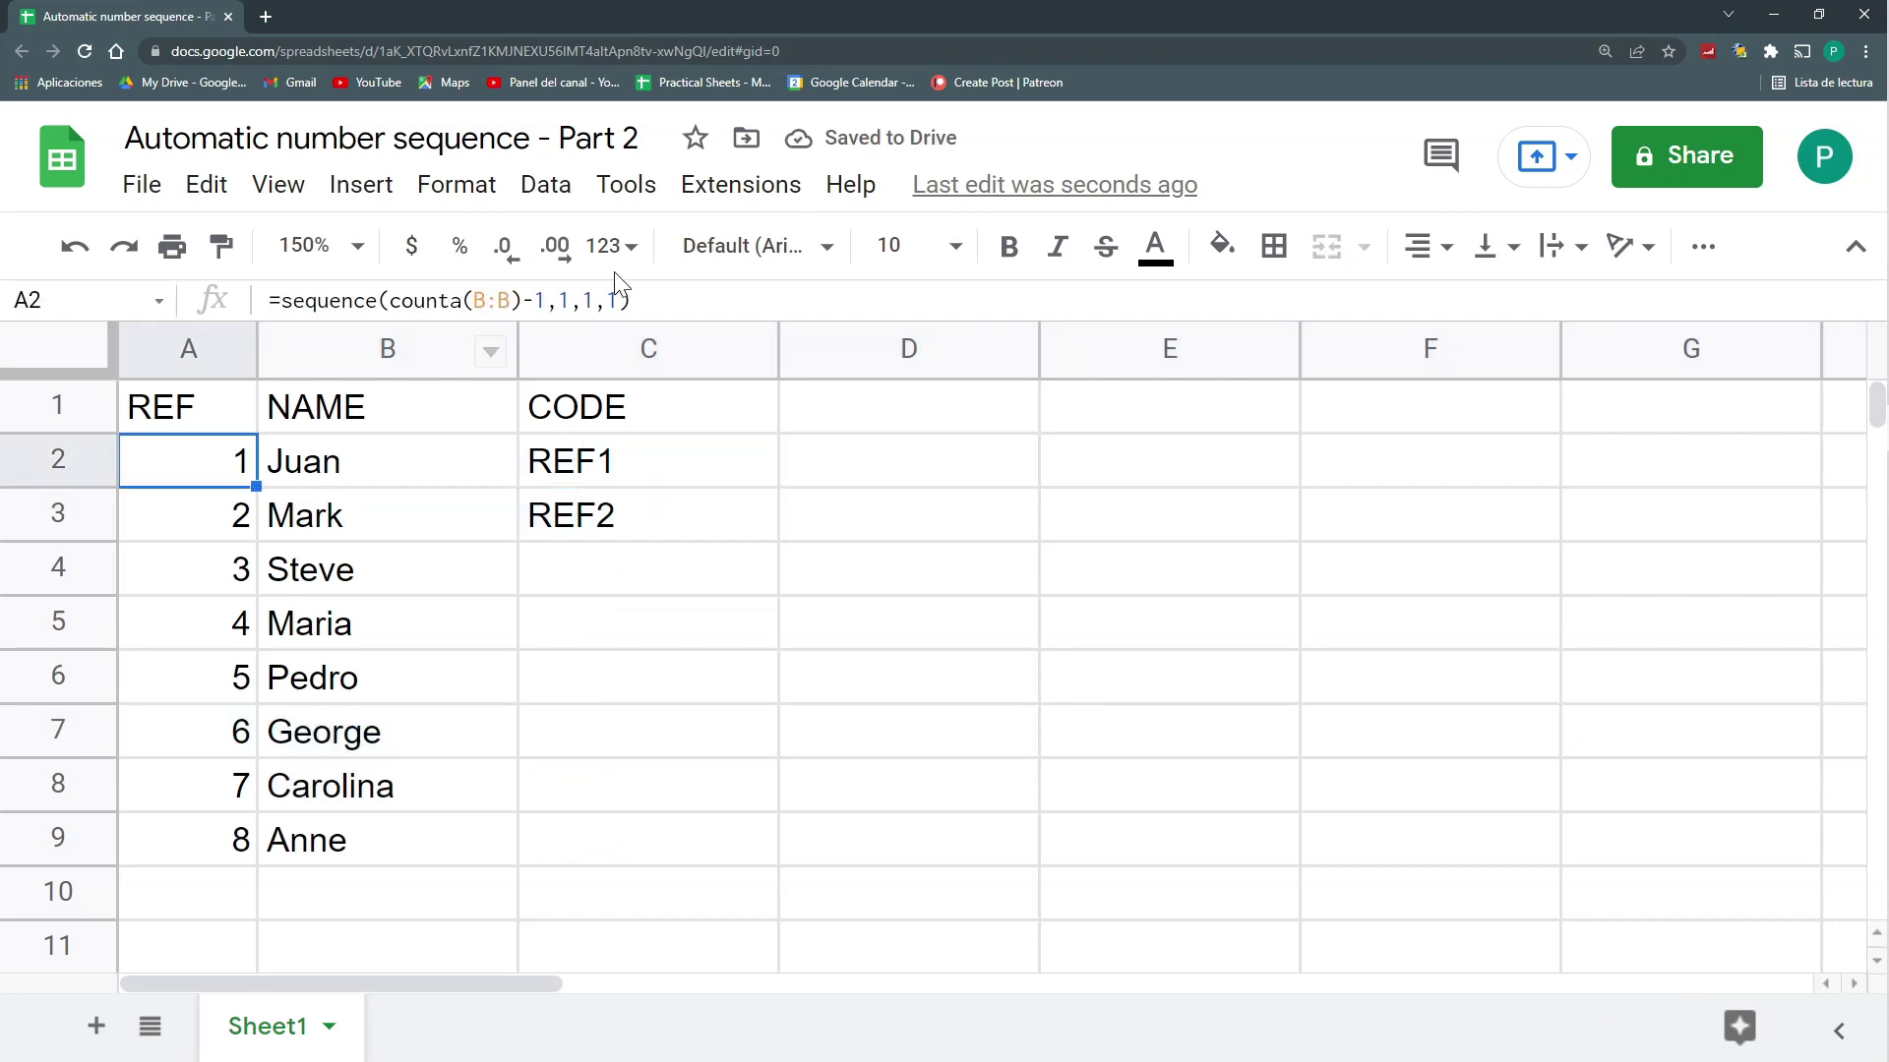
left_click(628, 300)
left_click_drag(630, 300, 269, 300)
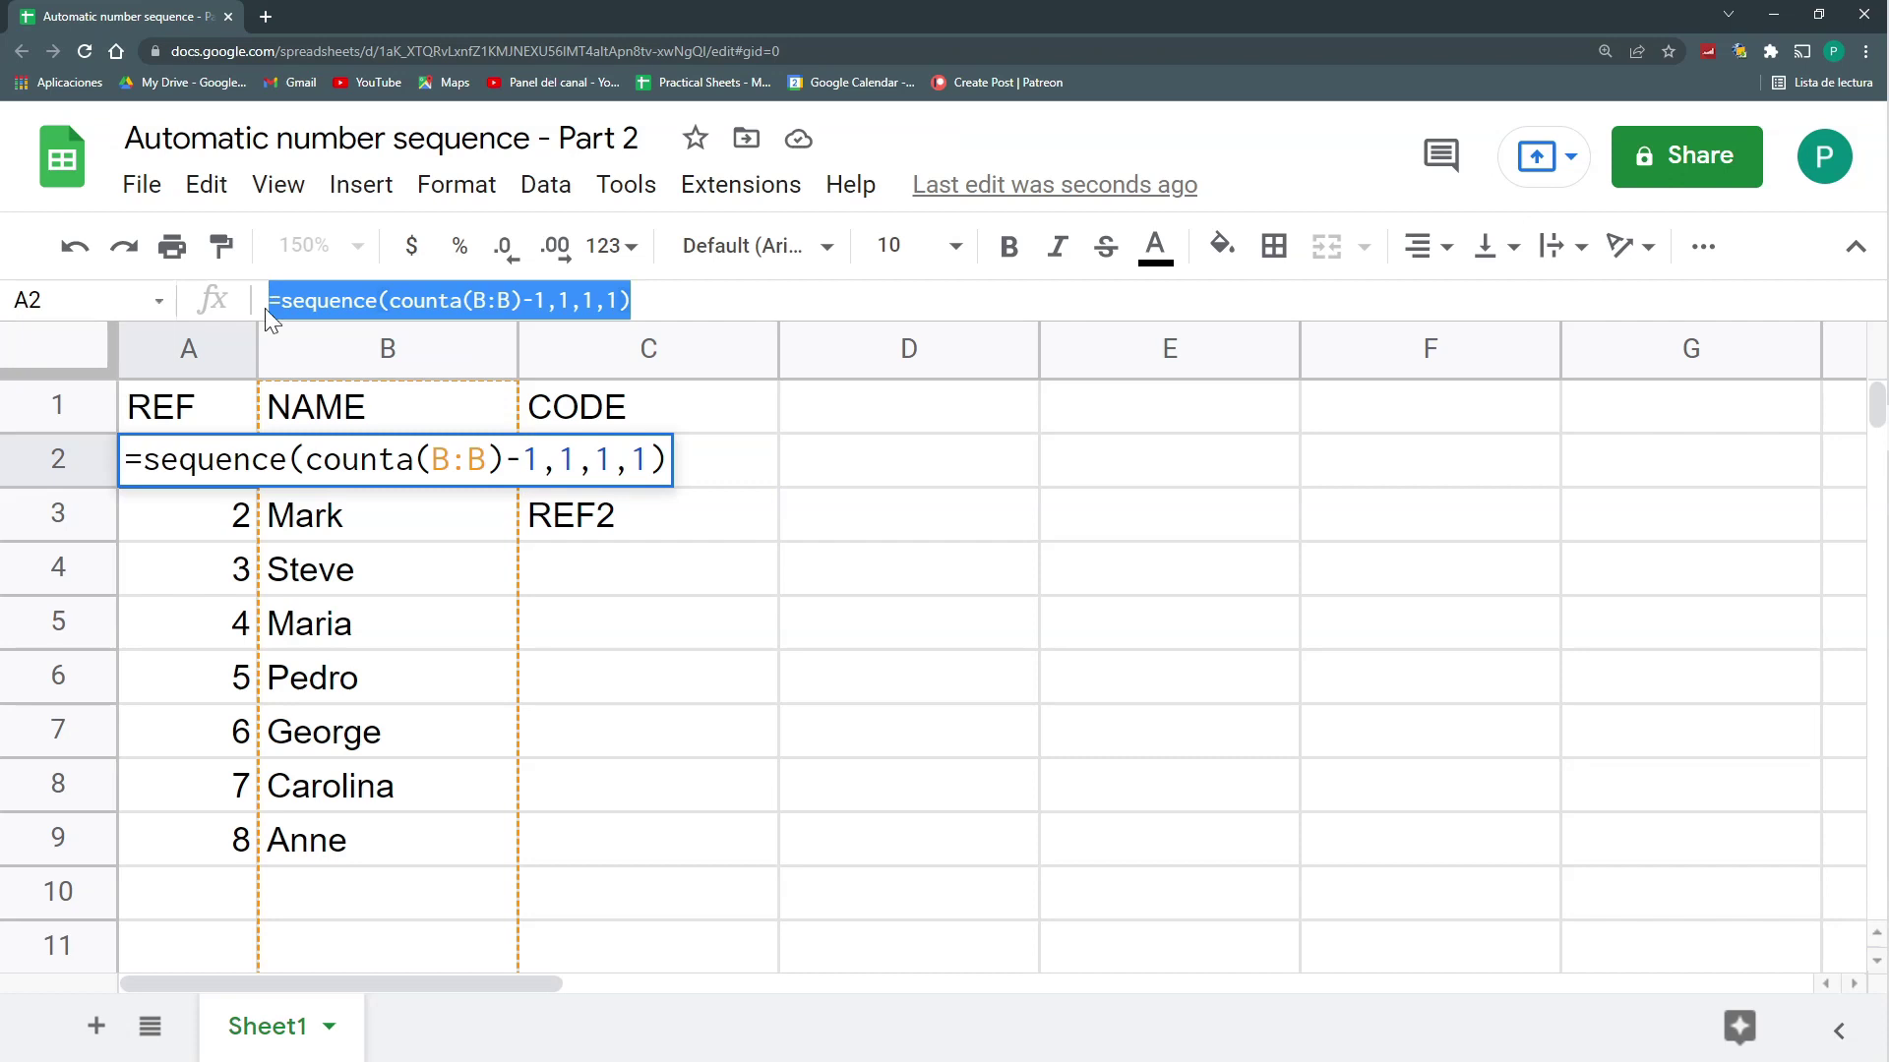
key("ctrl+c")
key("Escape")
key("Right")
key("Right")
key("ctrl+v")
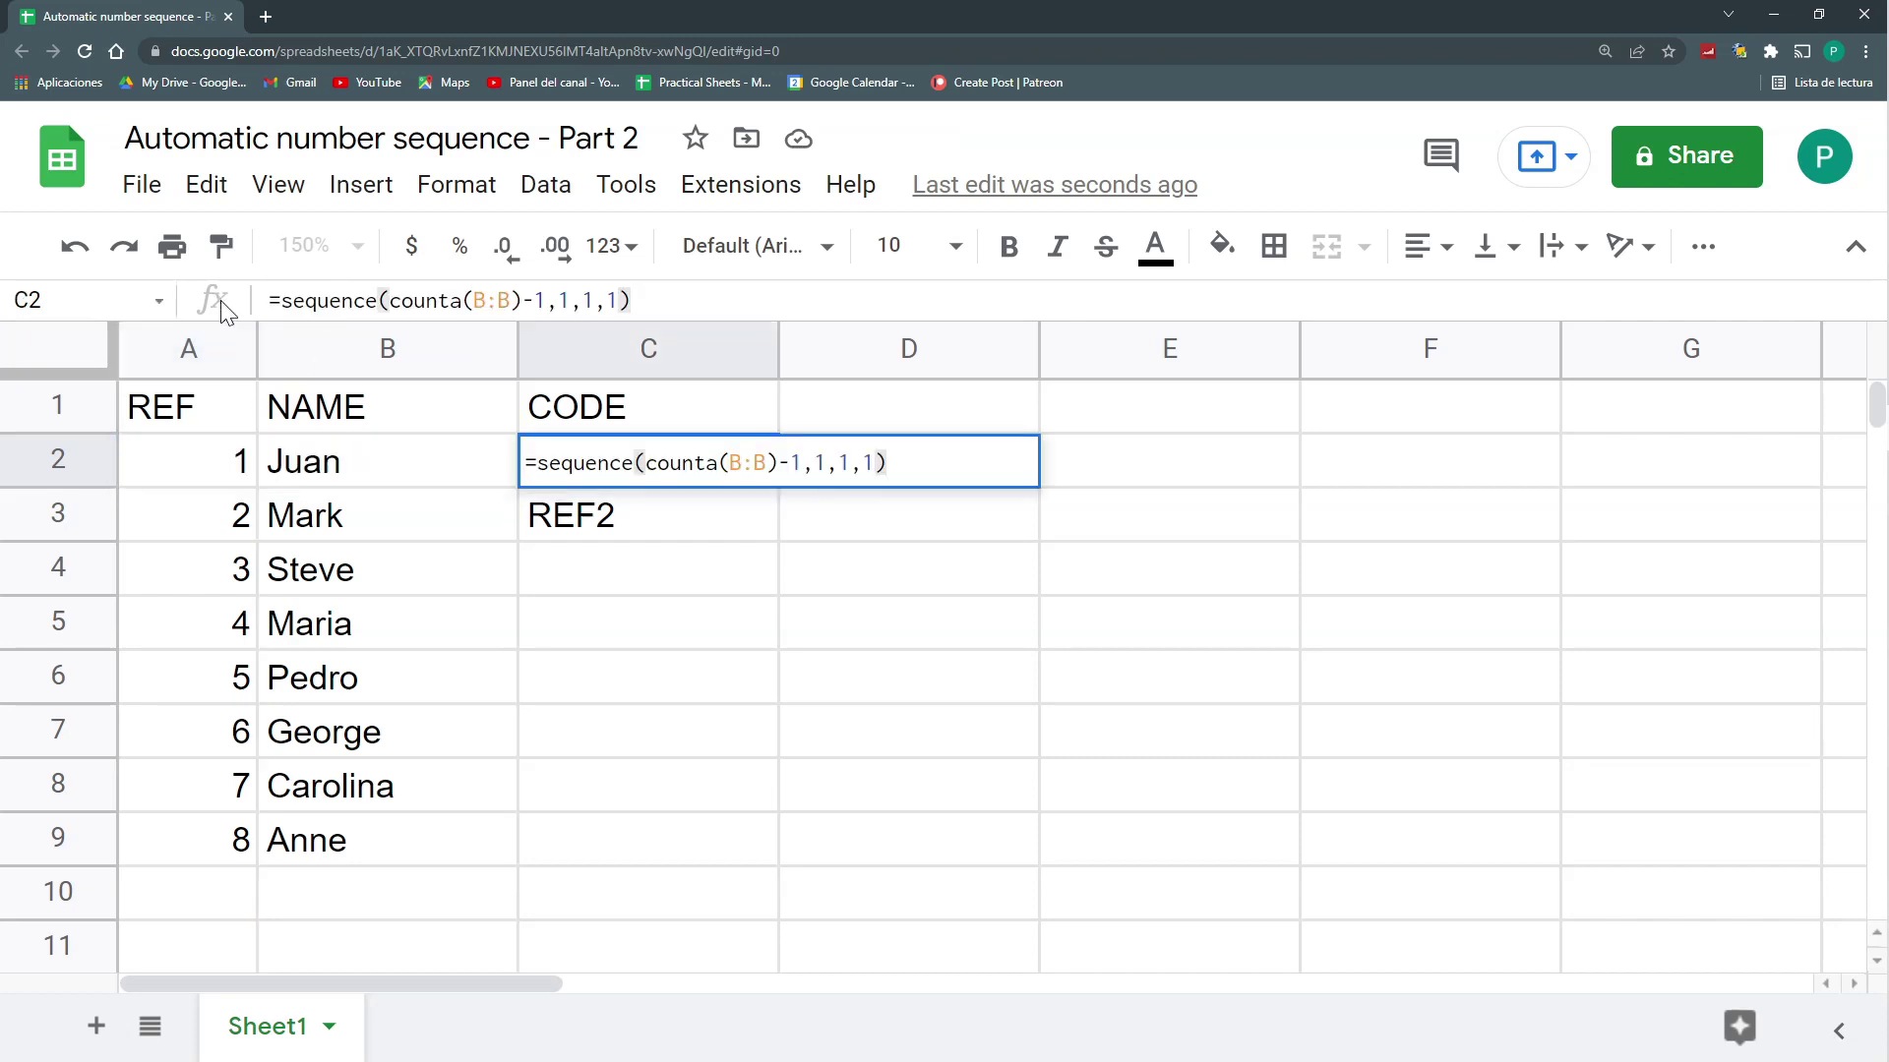
key("Return")
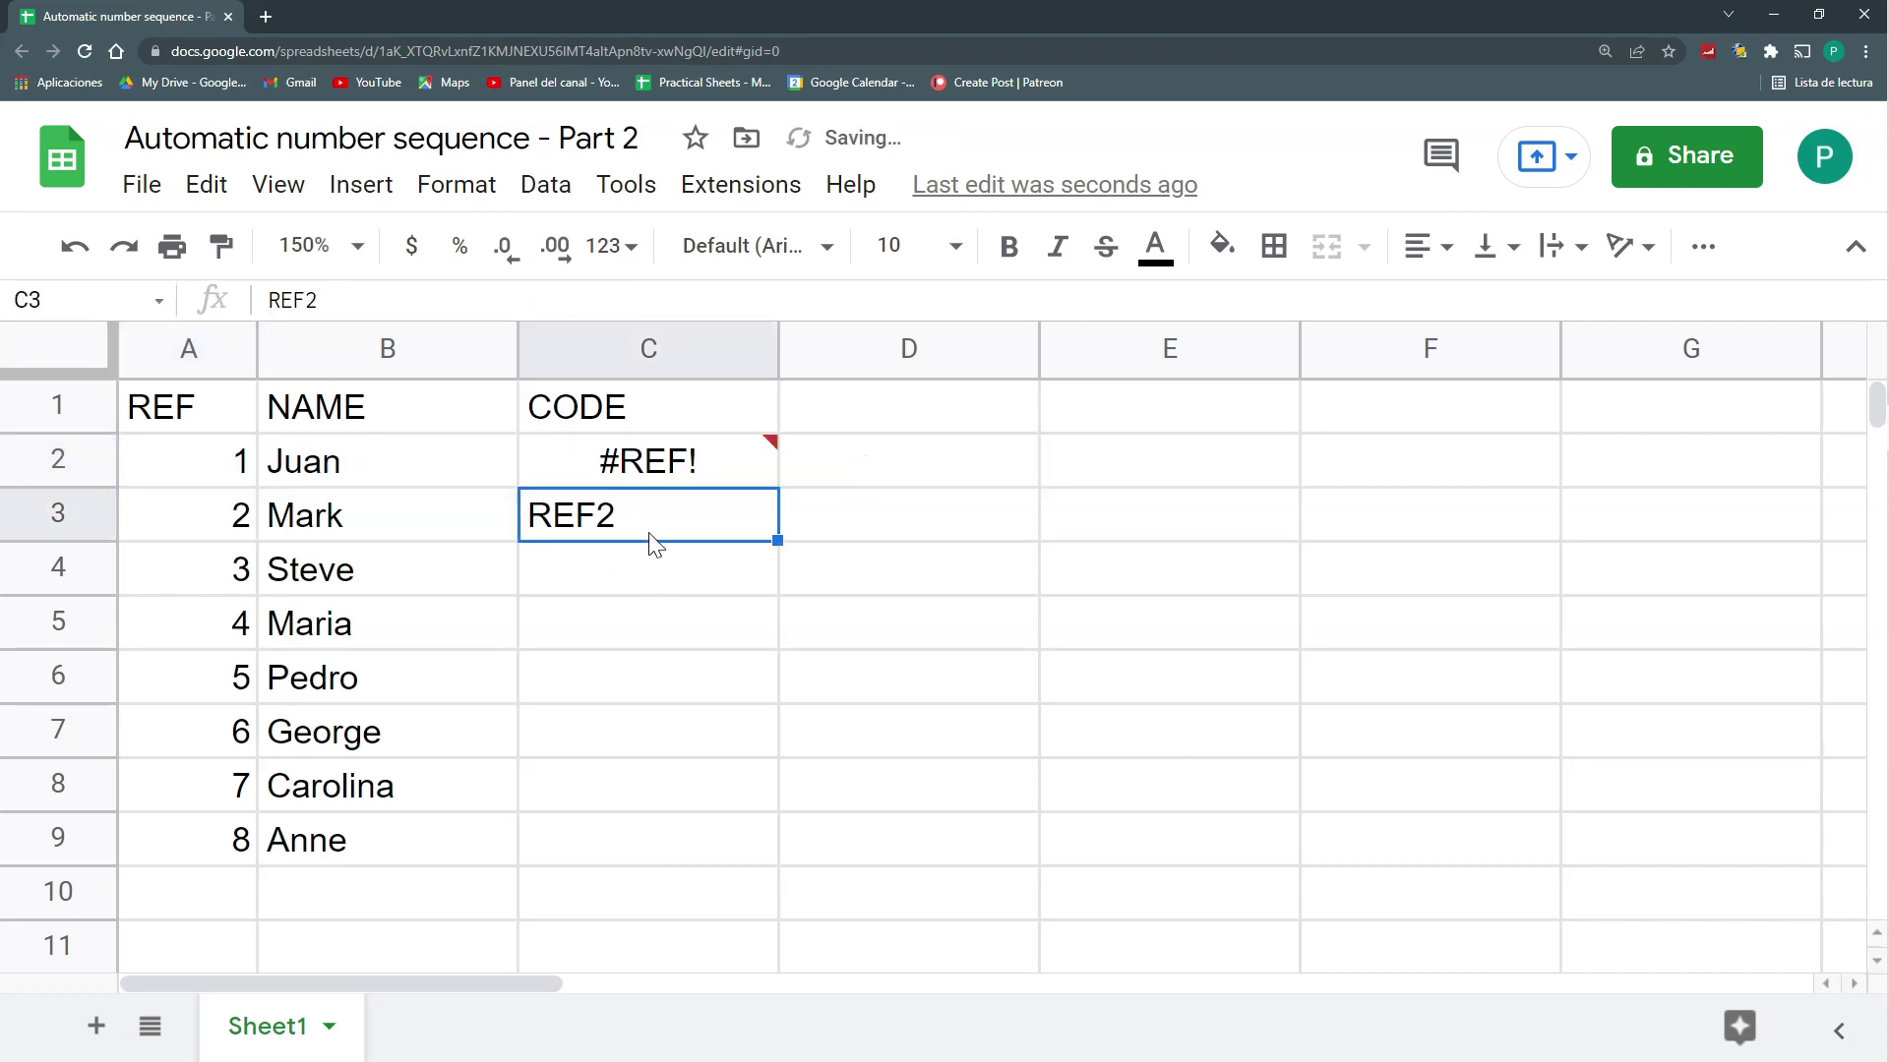
Clear C3's value and make C2 read =SEQUENCE(COUNTA(B:B)-1,1,1,1) in uppercase
key("Delete")
left_click(681, 466)
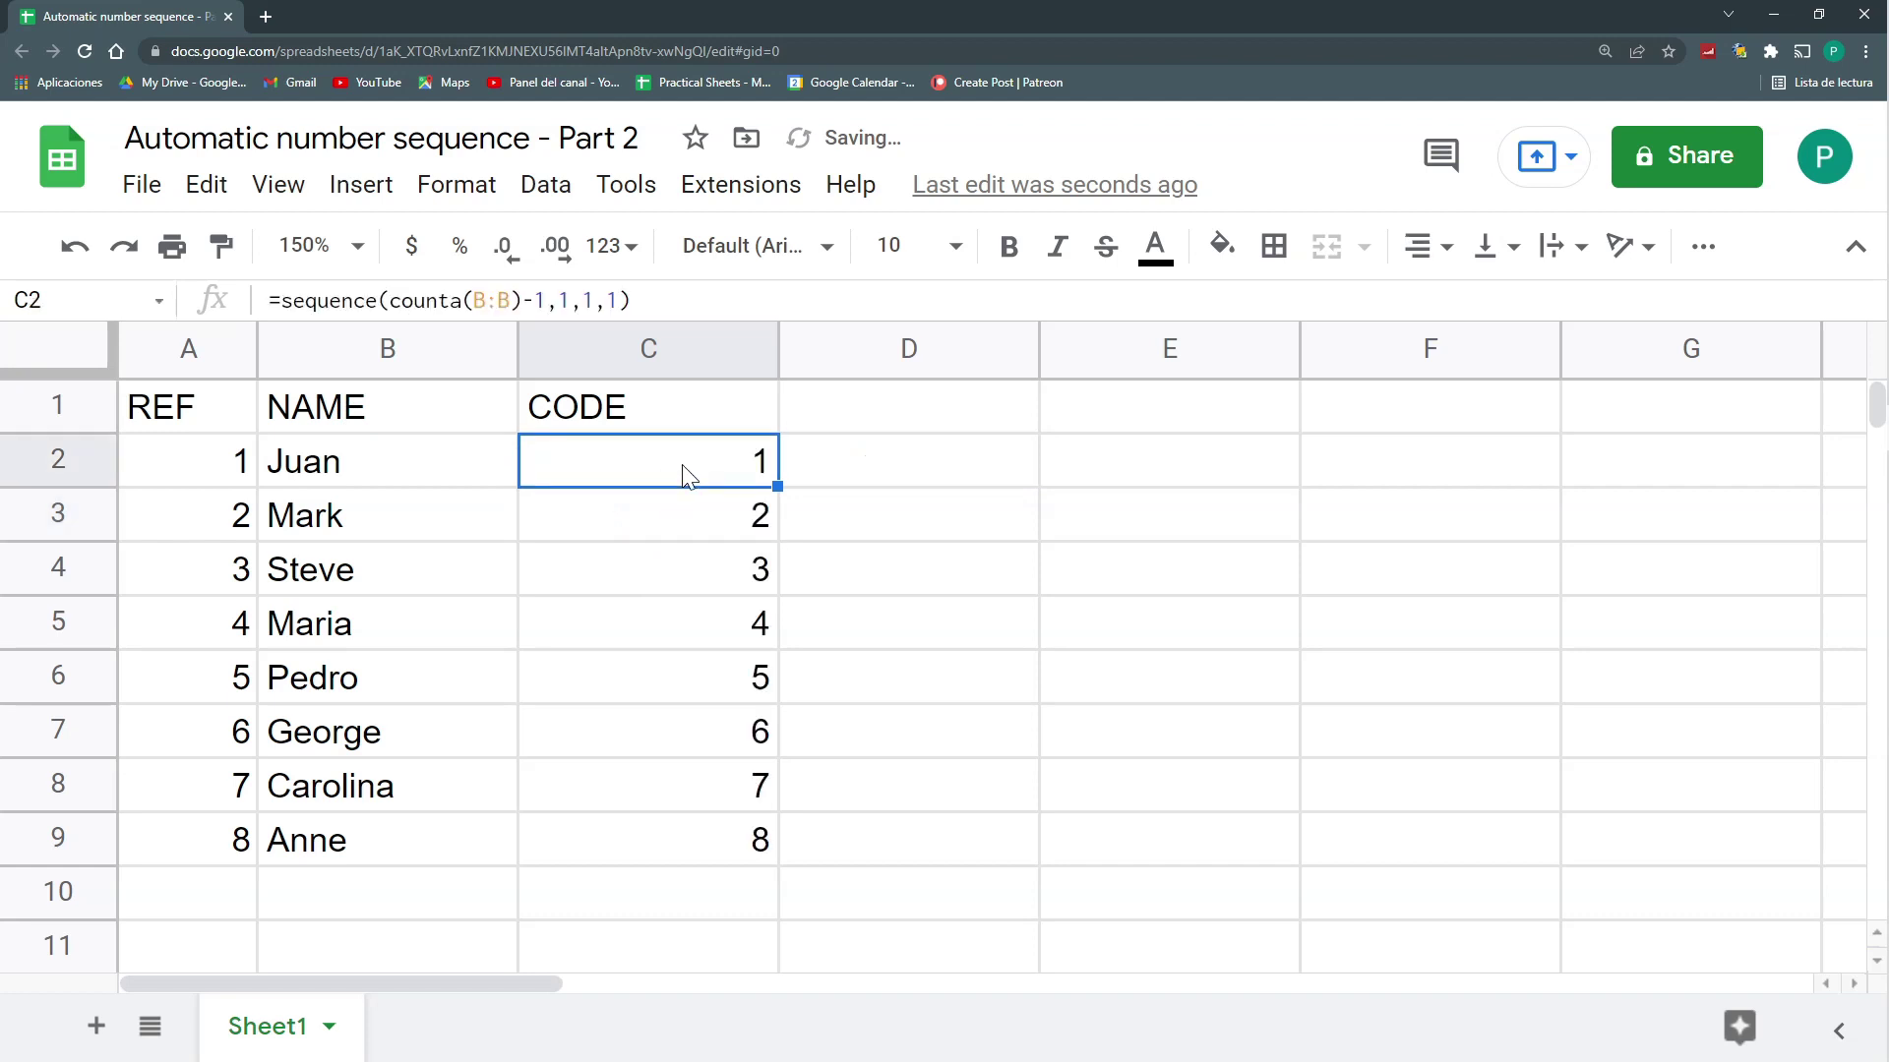
left_click_drag(281, 300, 377, 300)
type("seque")
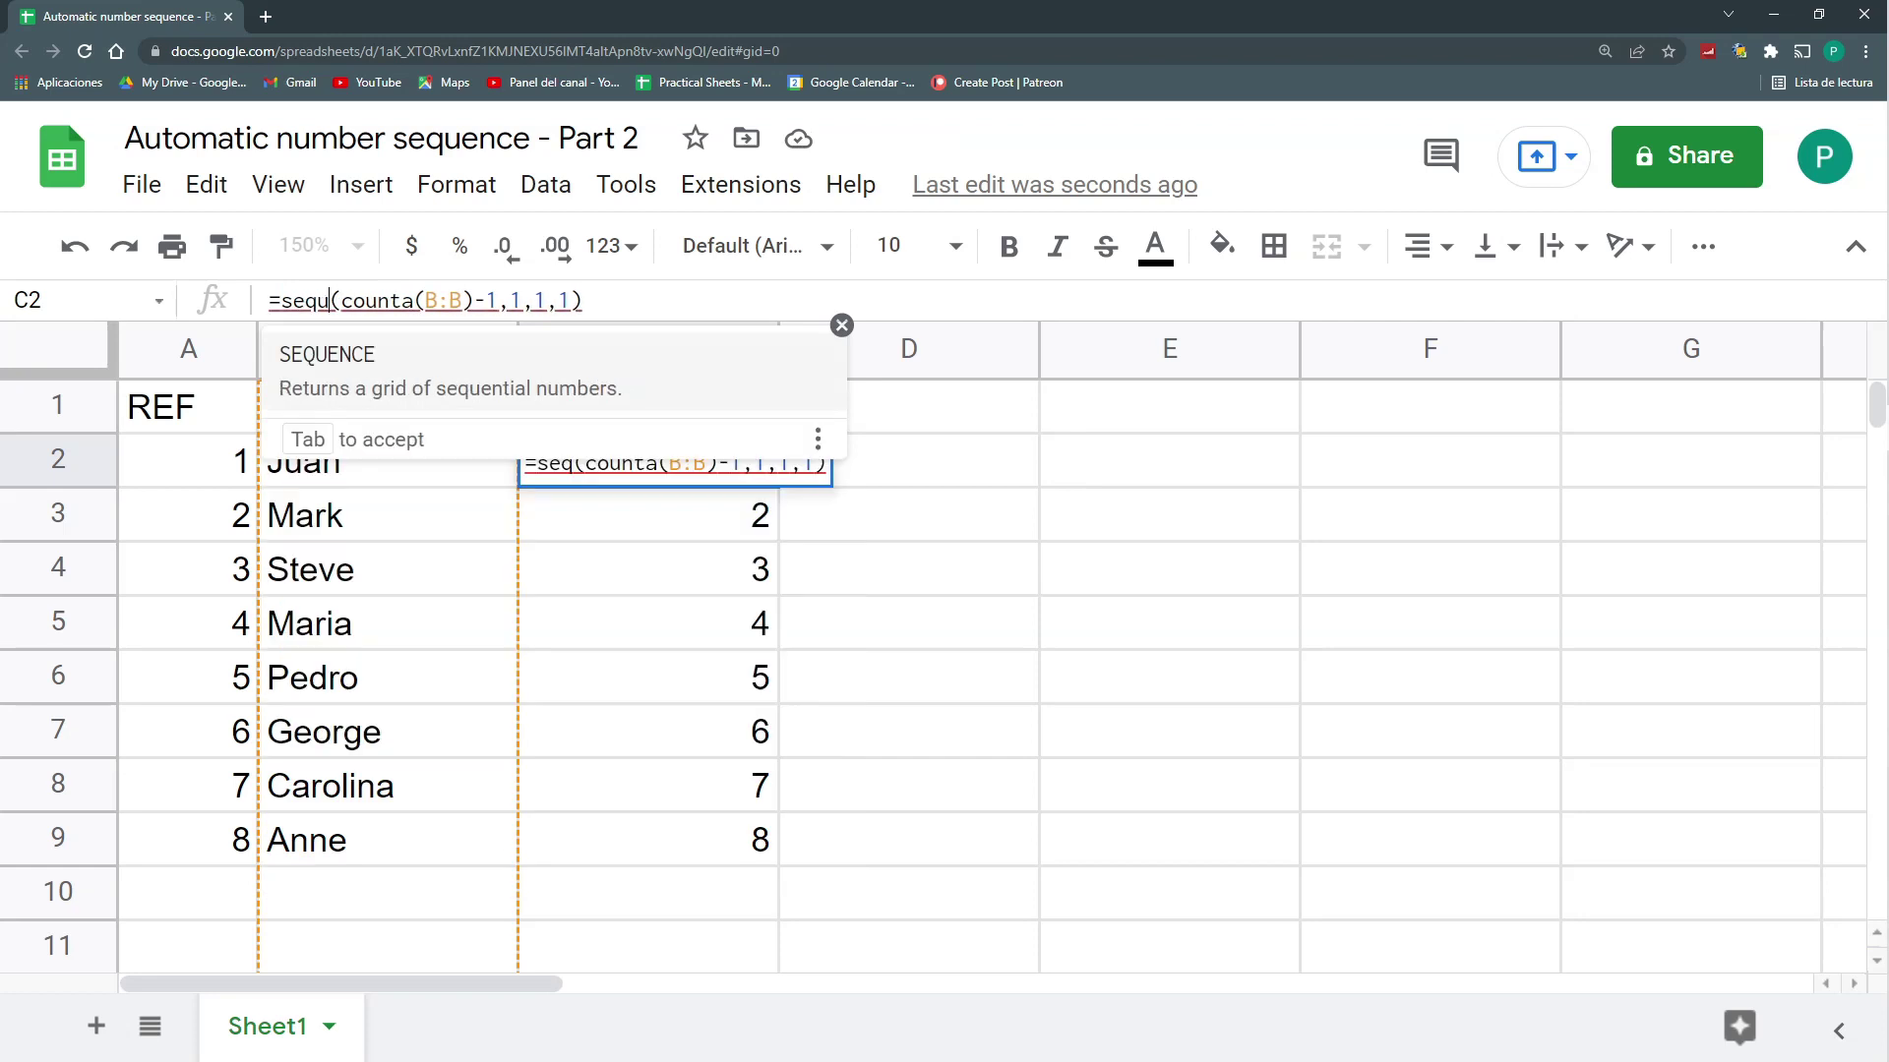
key("BackSpace")
key("BackSpace")
key("BackSpace")
key("BackSpace")
key("BackSpace")
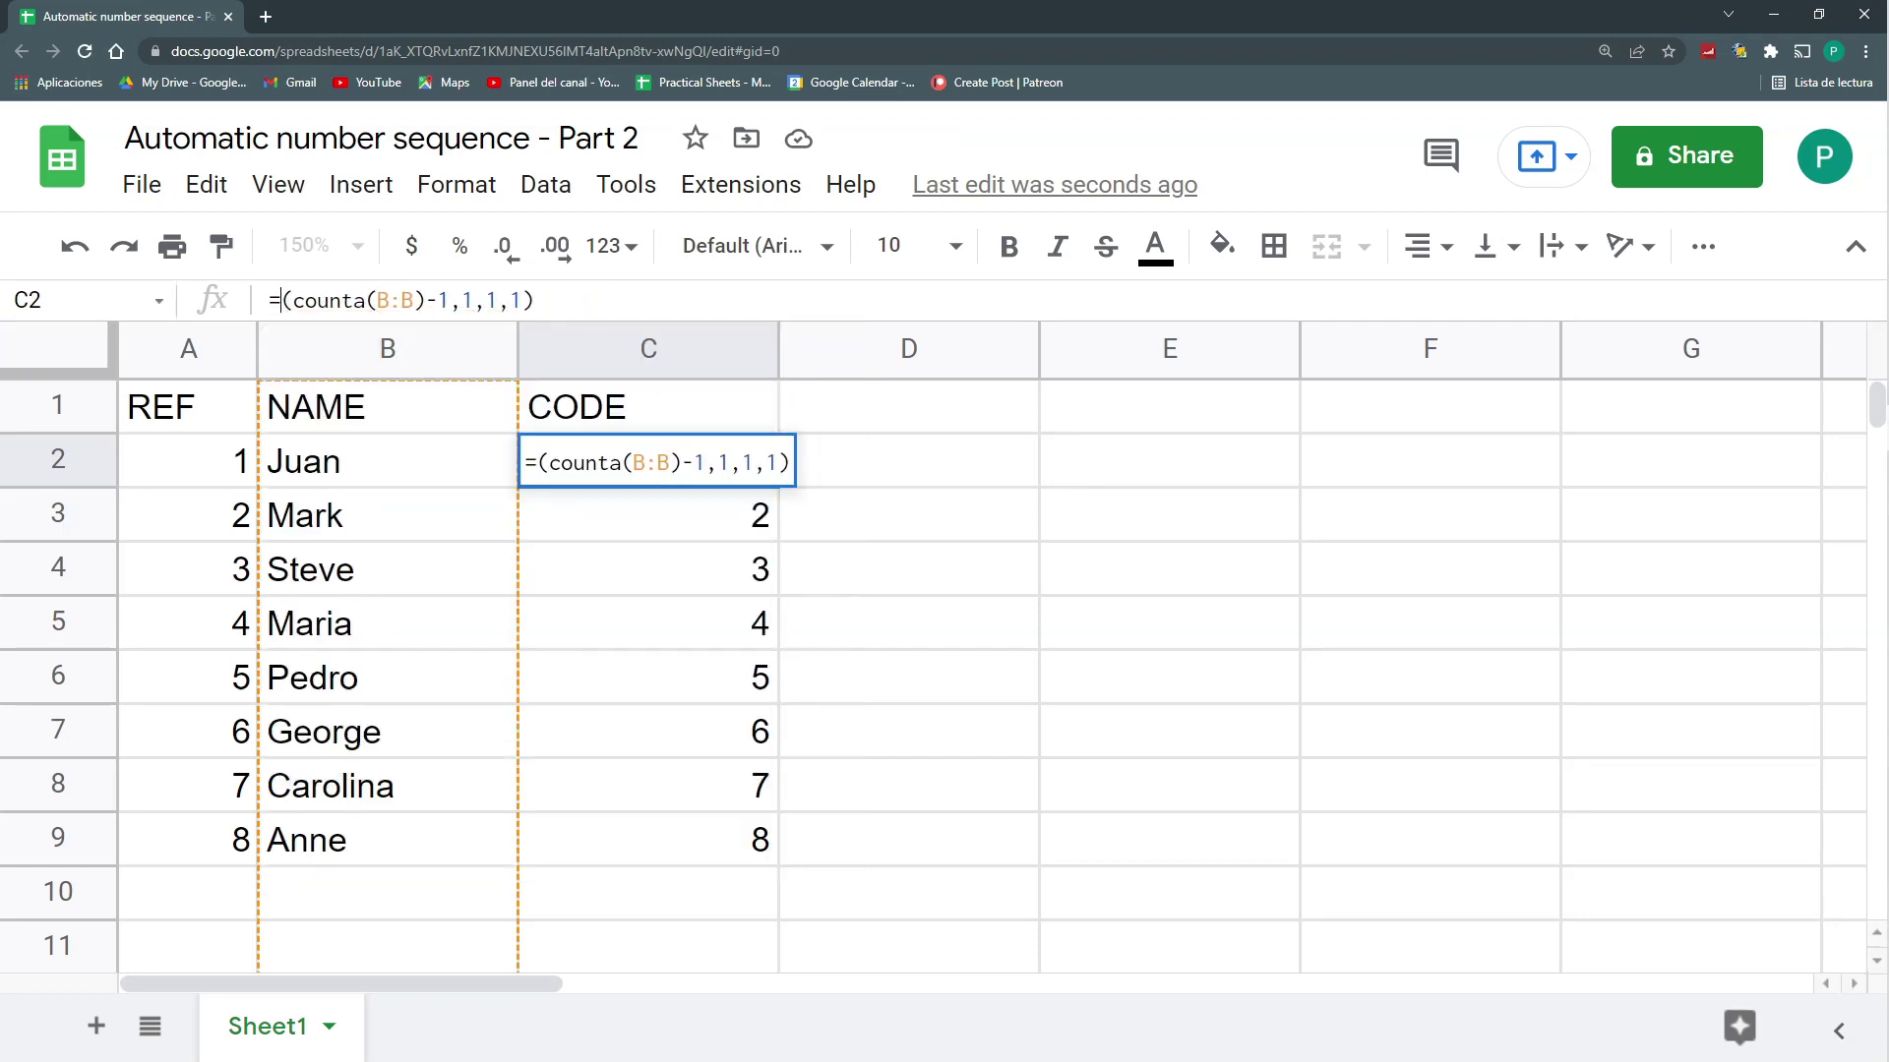
type("SEQUENCE")
left_click_drag(470, 300, 389, 300)
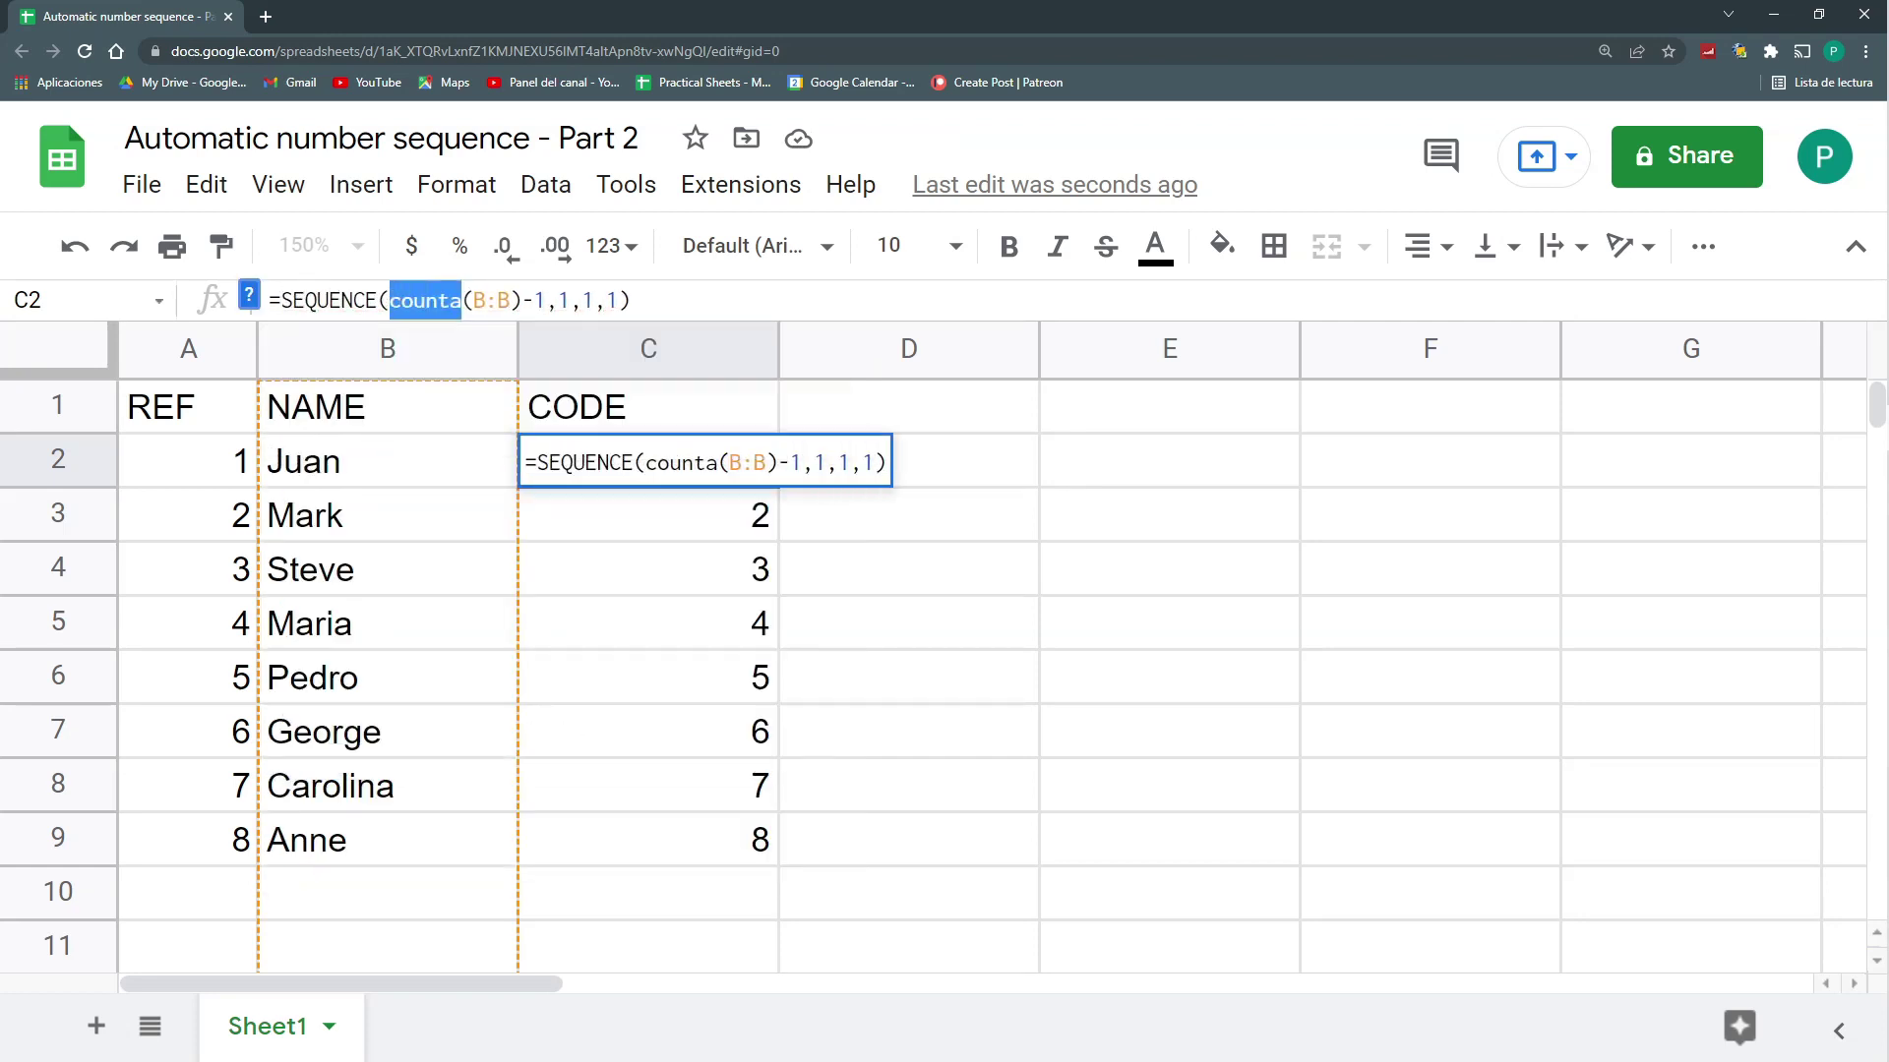
type("COUNTA")
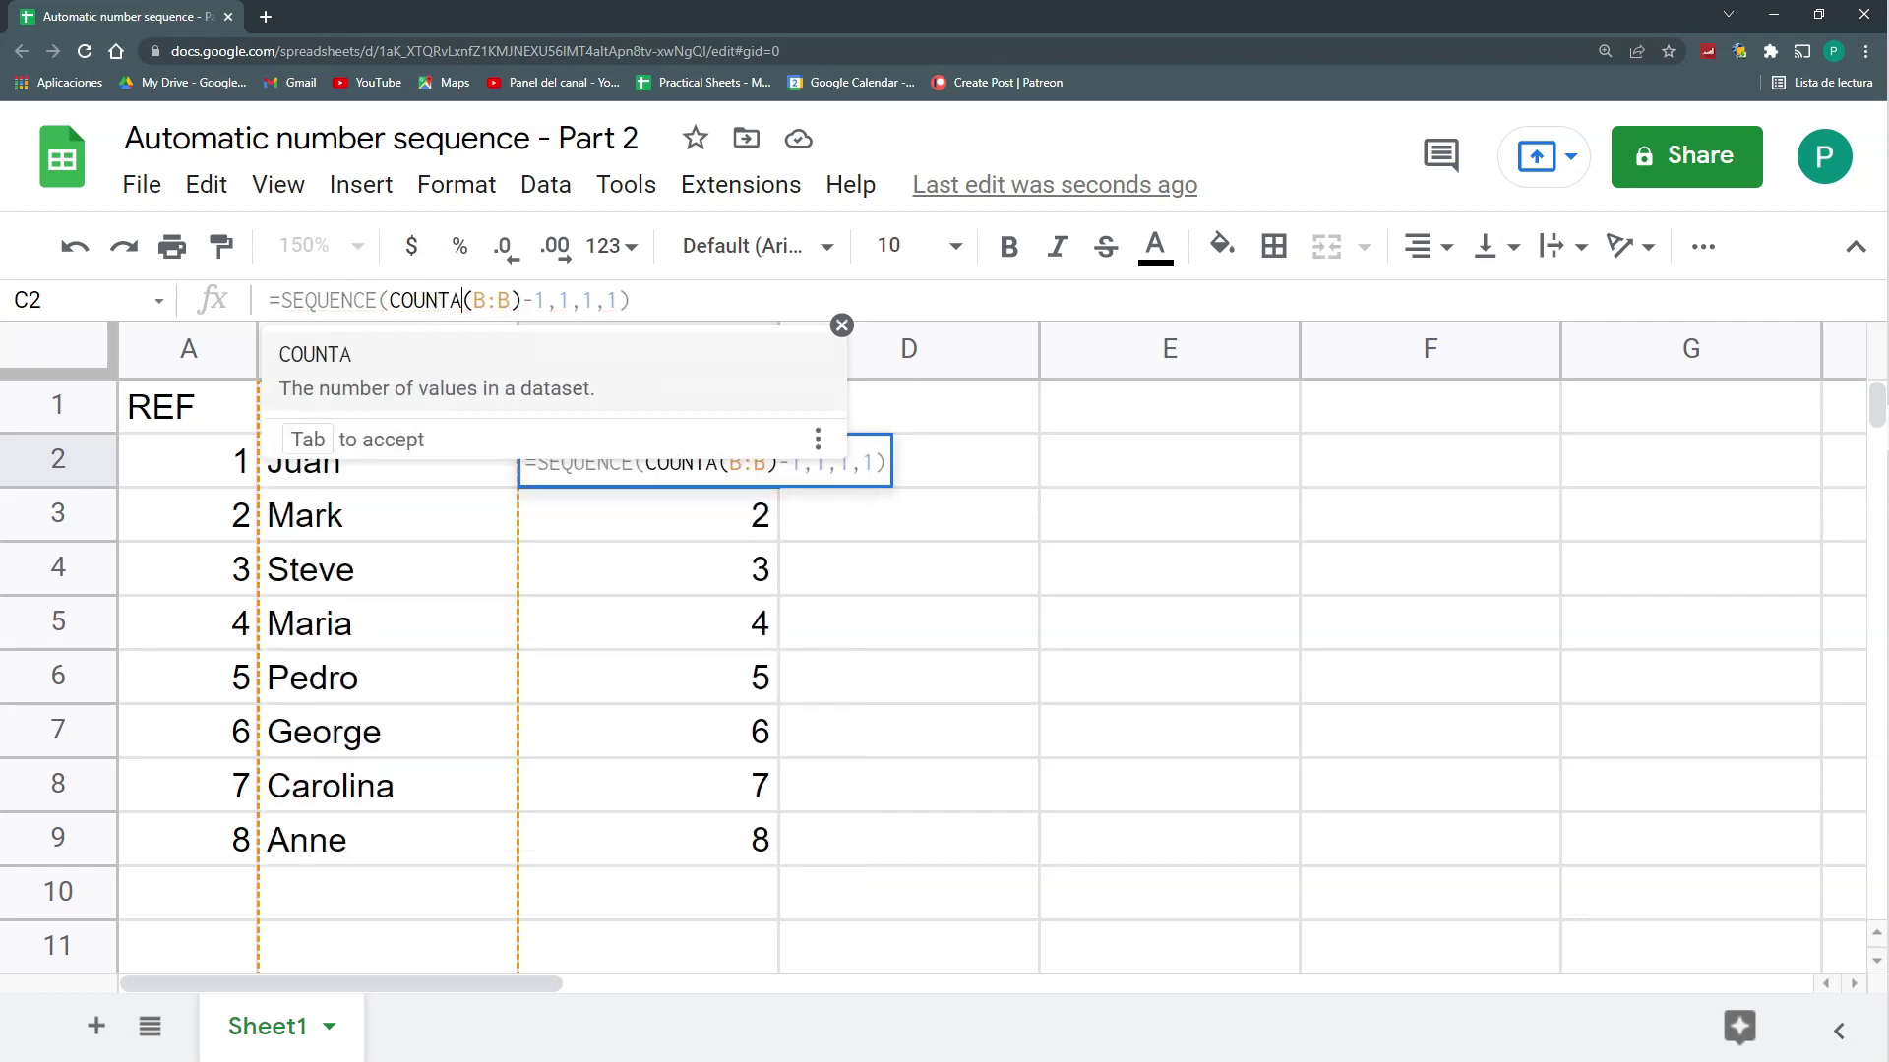
key("Return")
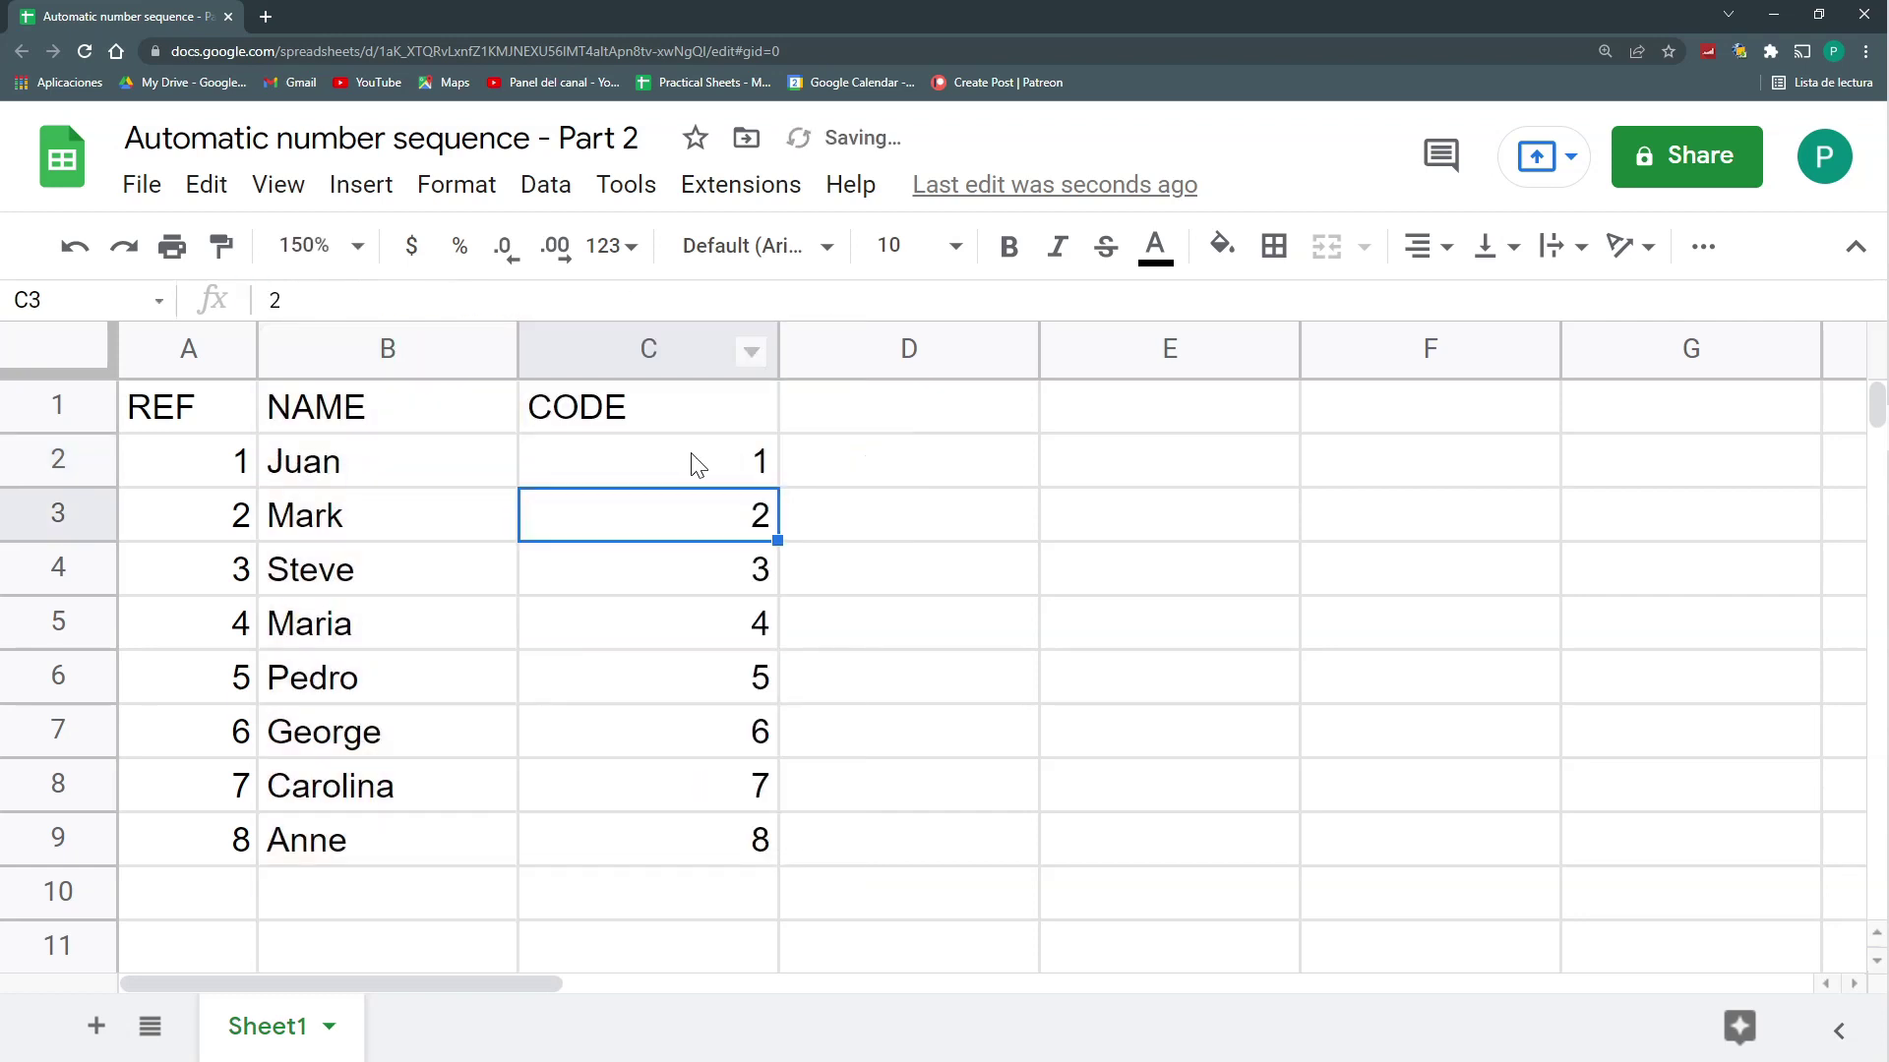
left_click(696, 463)
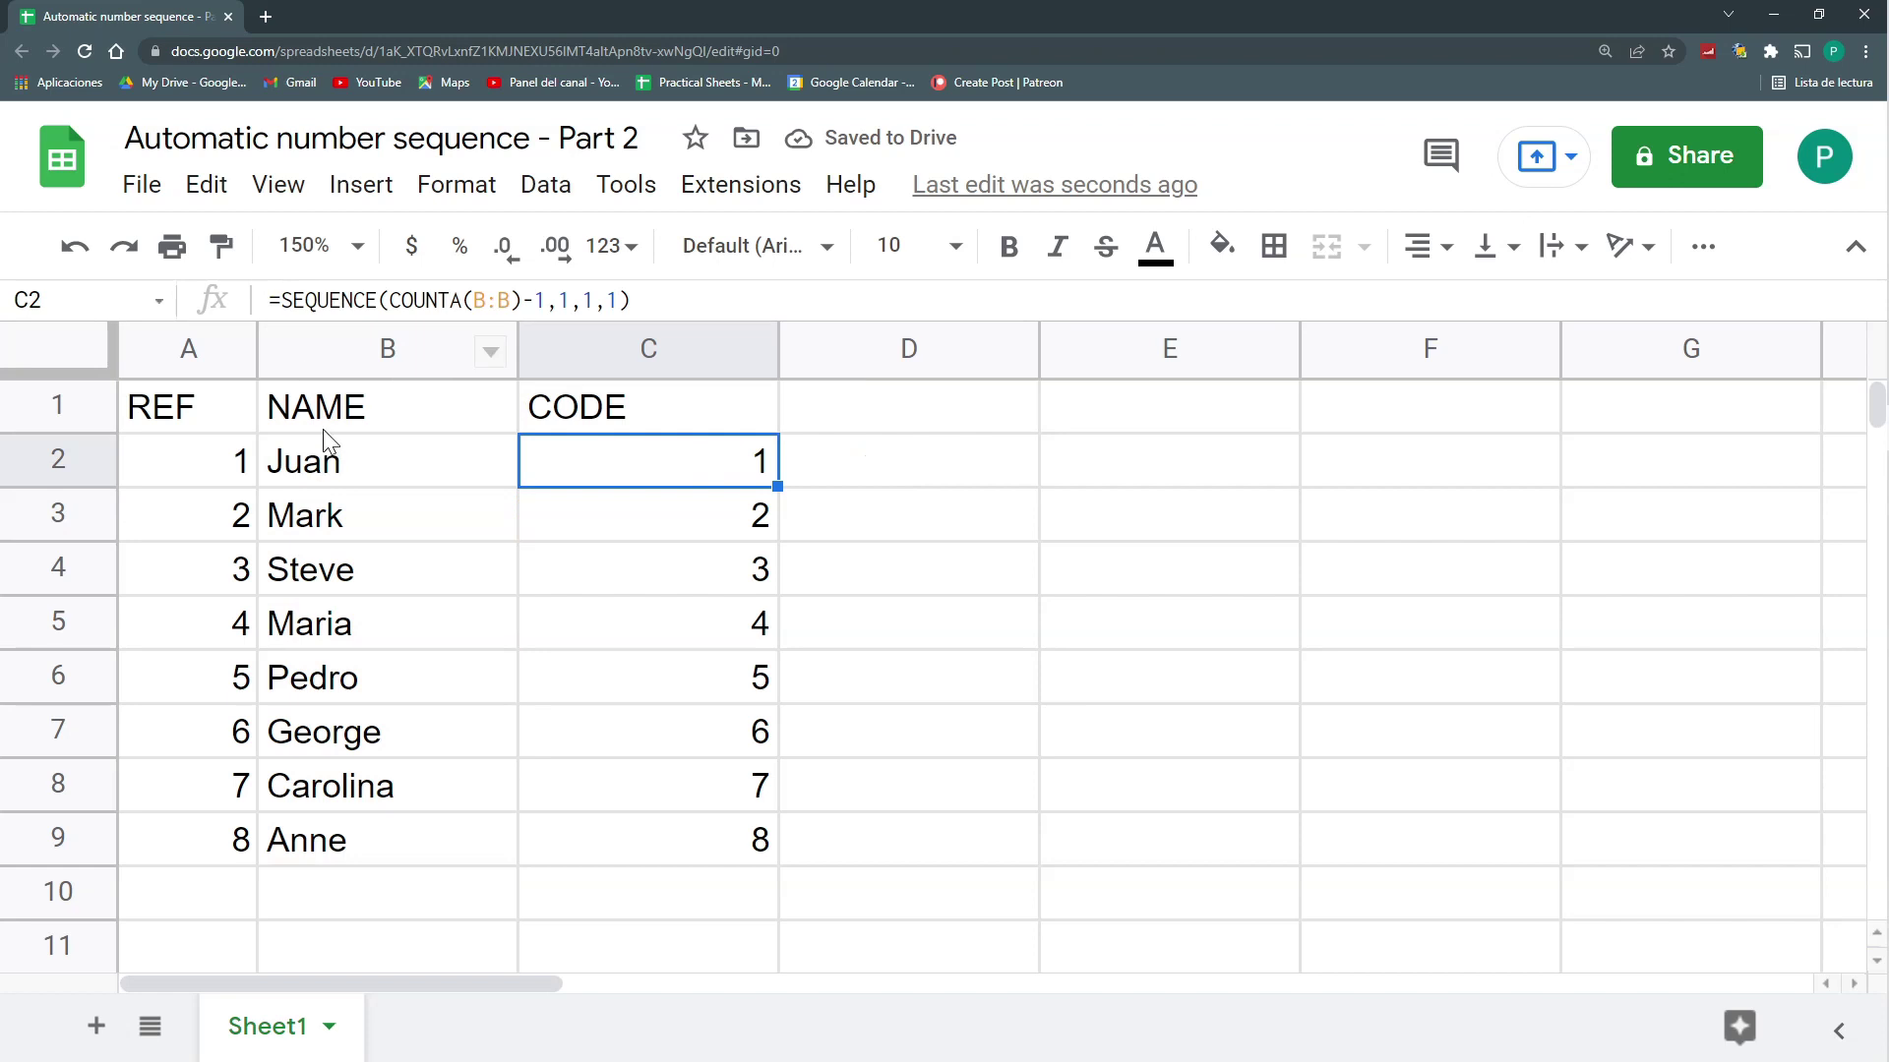
Change C2 to ="REF"&SEQUENCE(COUNTA(B:B)-1,1,1,1), then select C2:C9
key("F2")
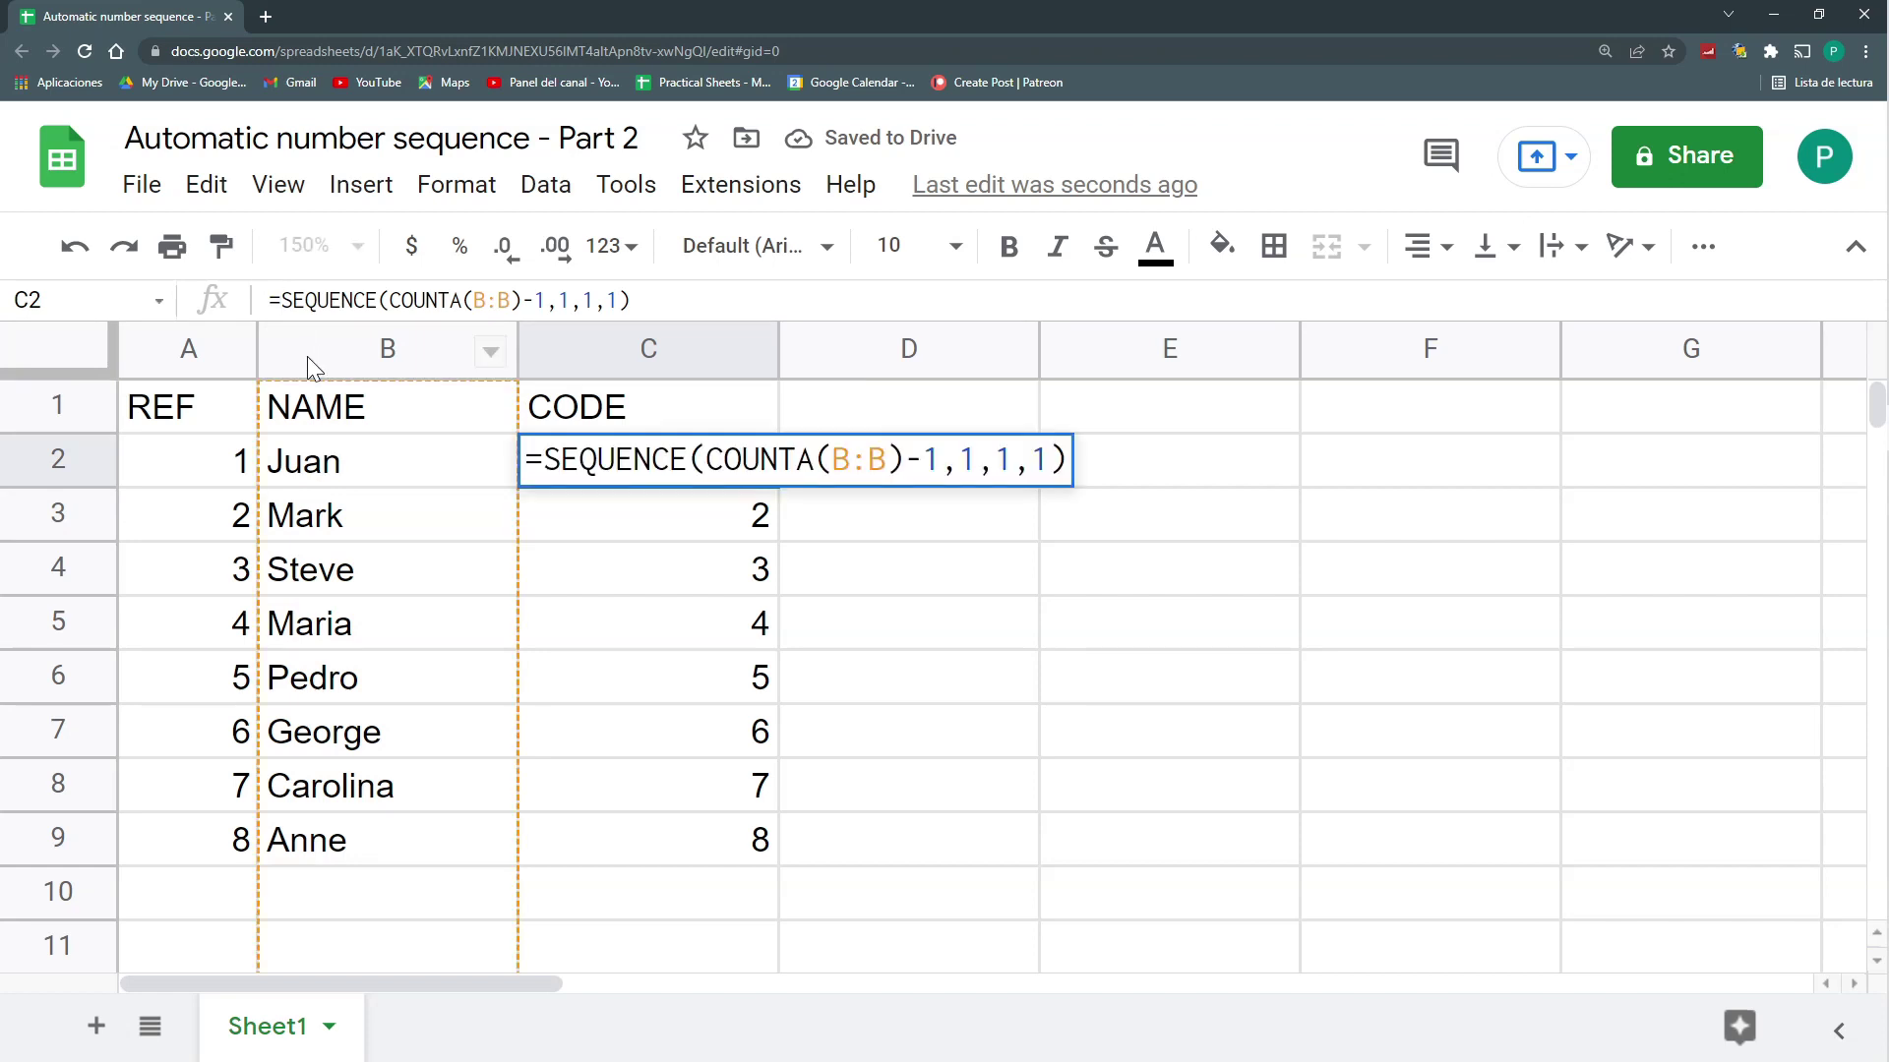
key("Home")
key("Right")
type("\"r")
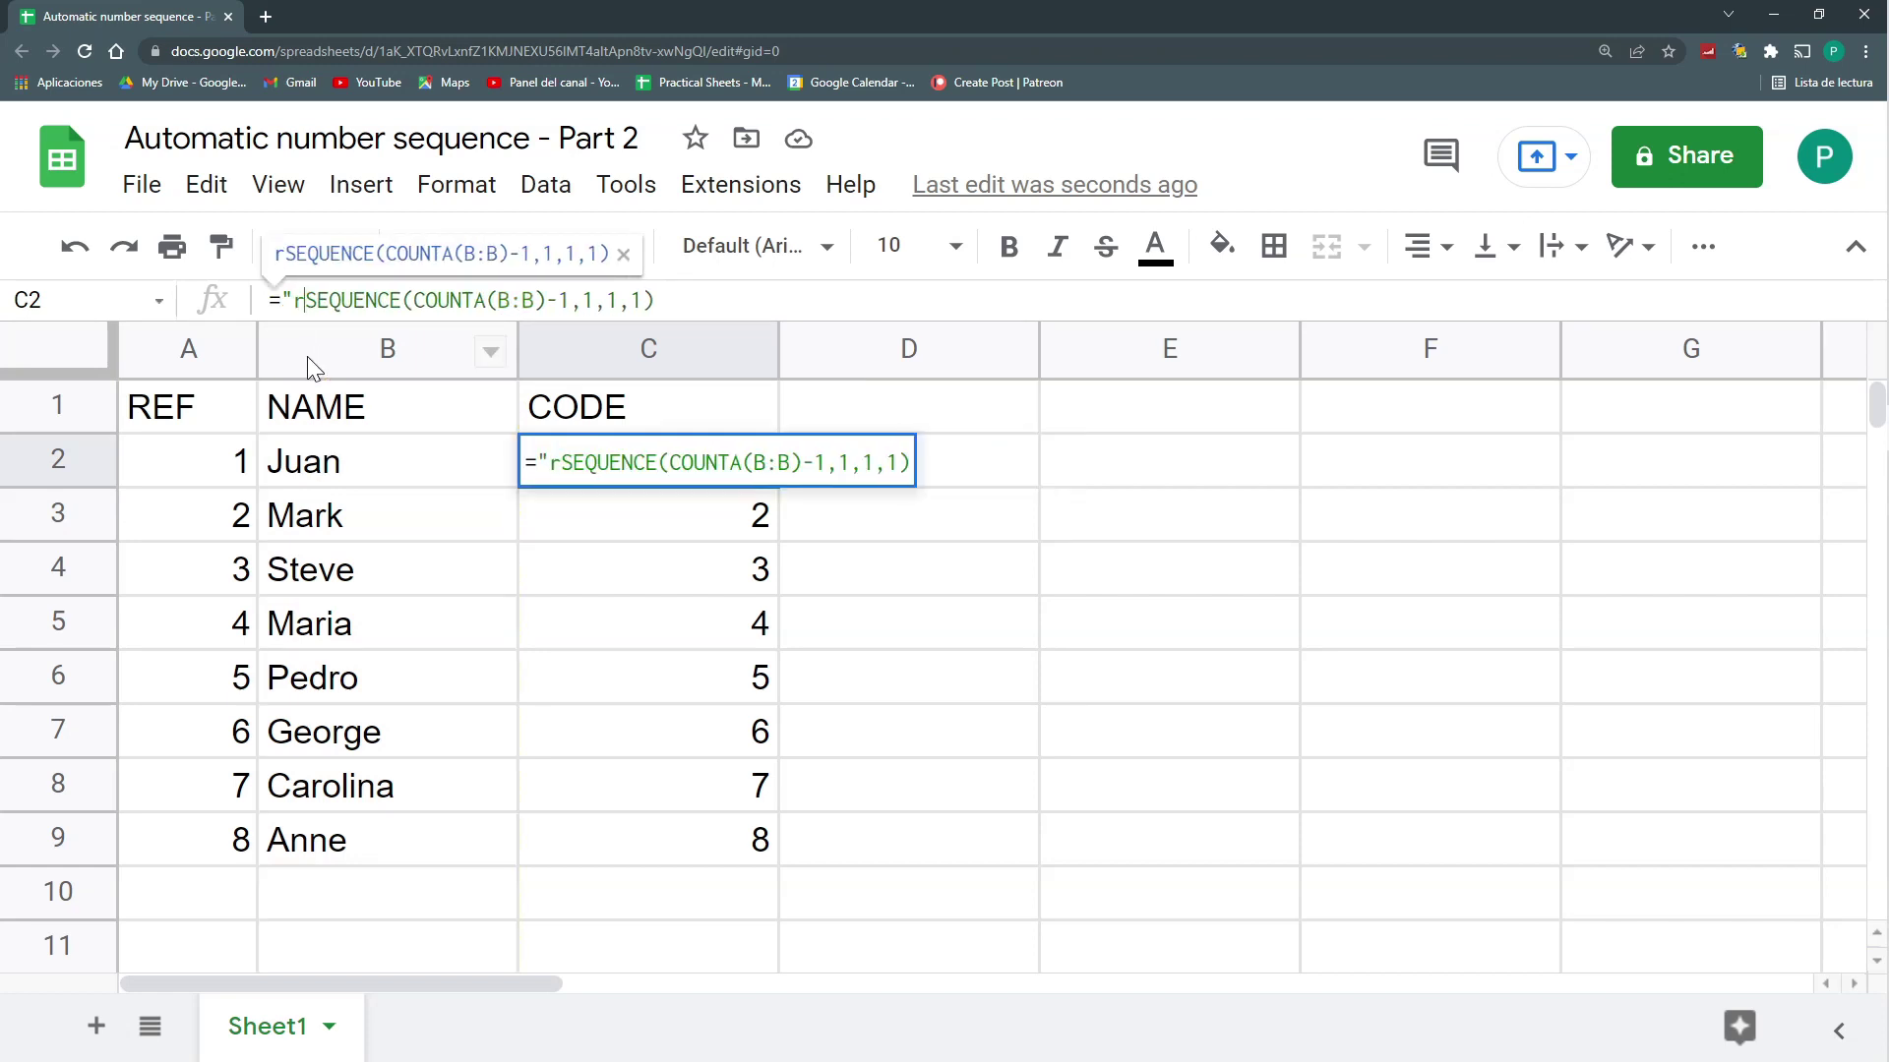
key("BackSpace")
type("REF\"")
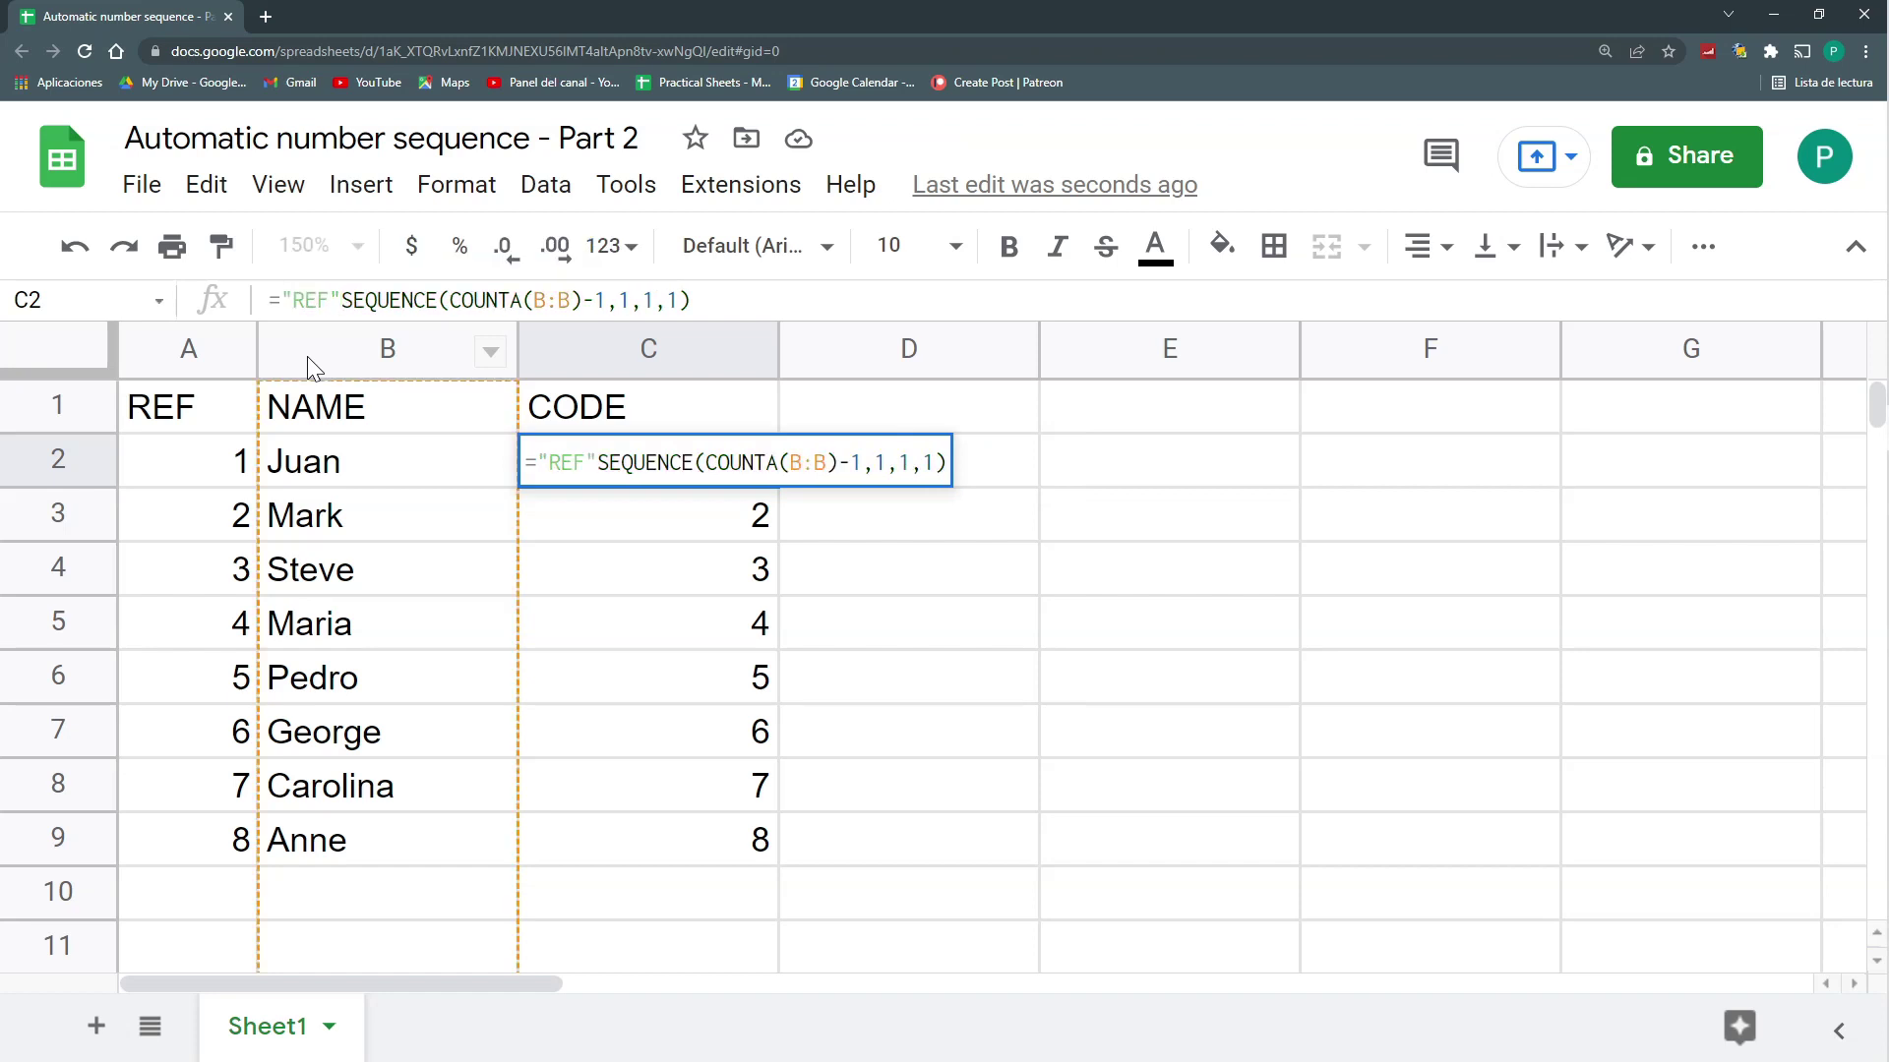
type("&")
key("Return")
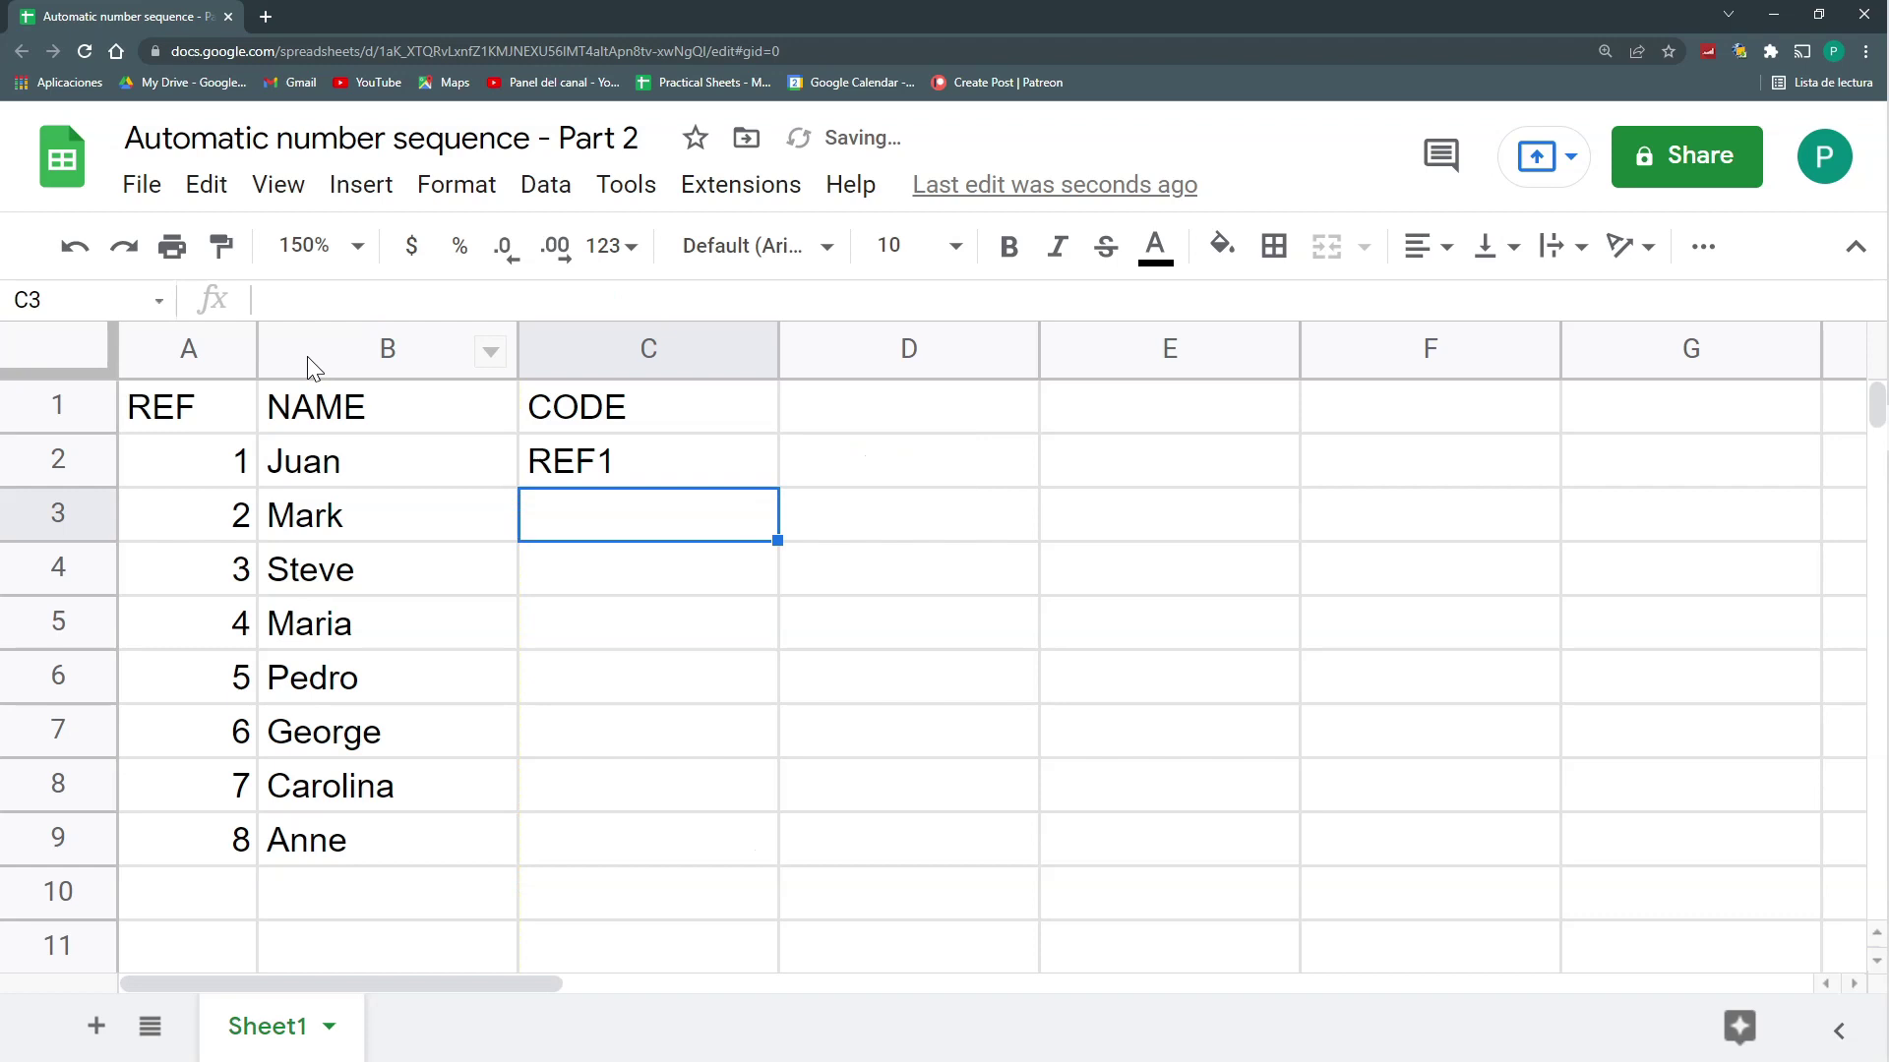
left_click(582, 472)
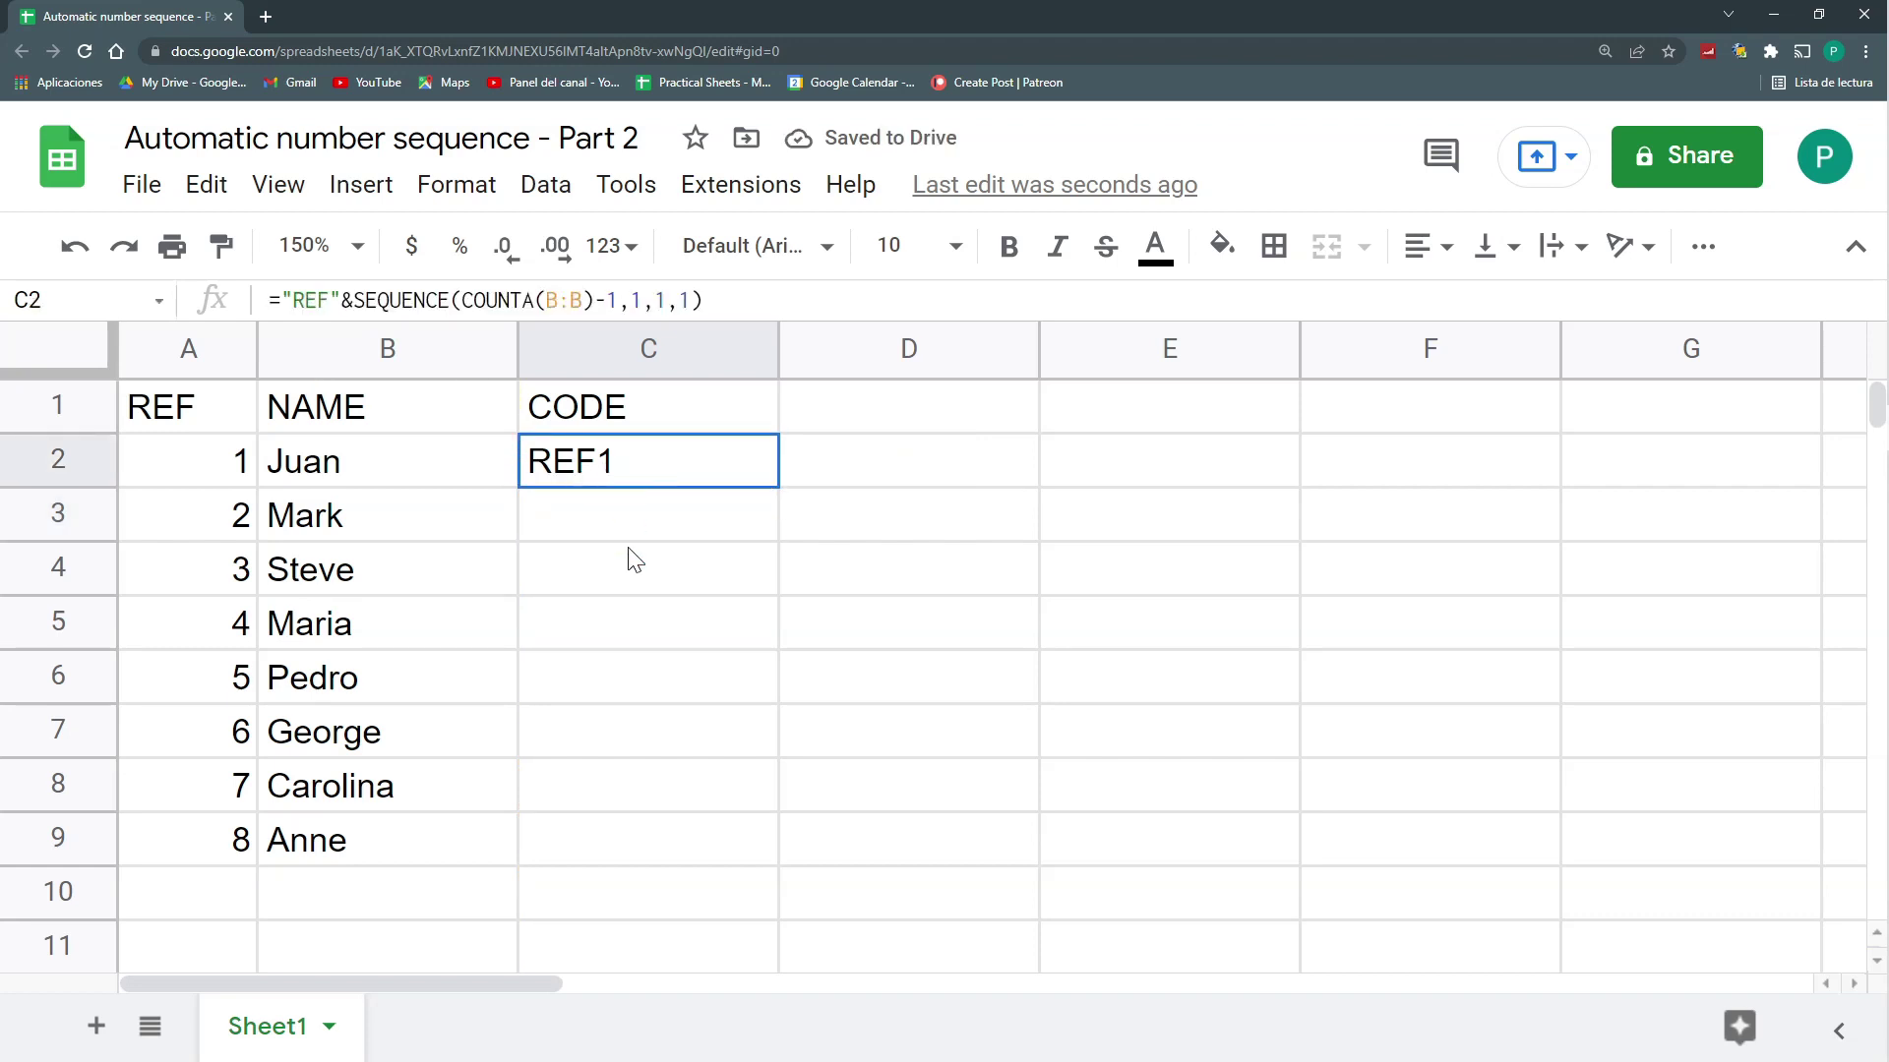
left_click(661, 817, "shift")
left_click(661, 822, "shift")
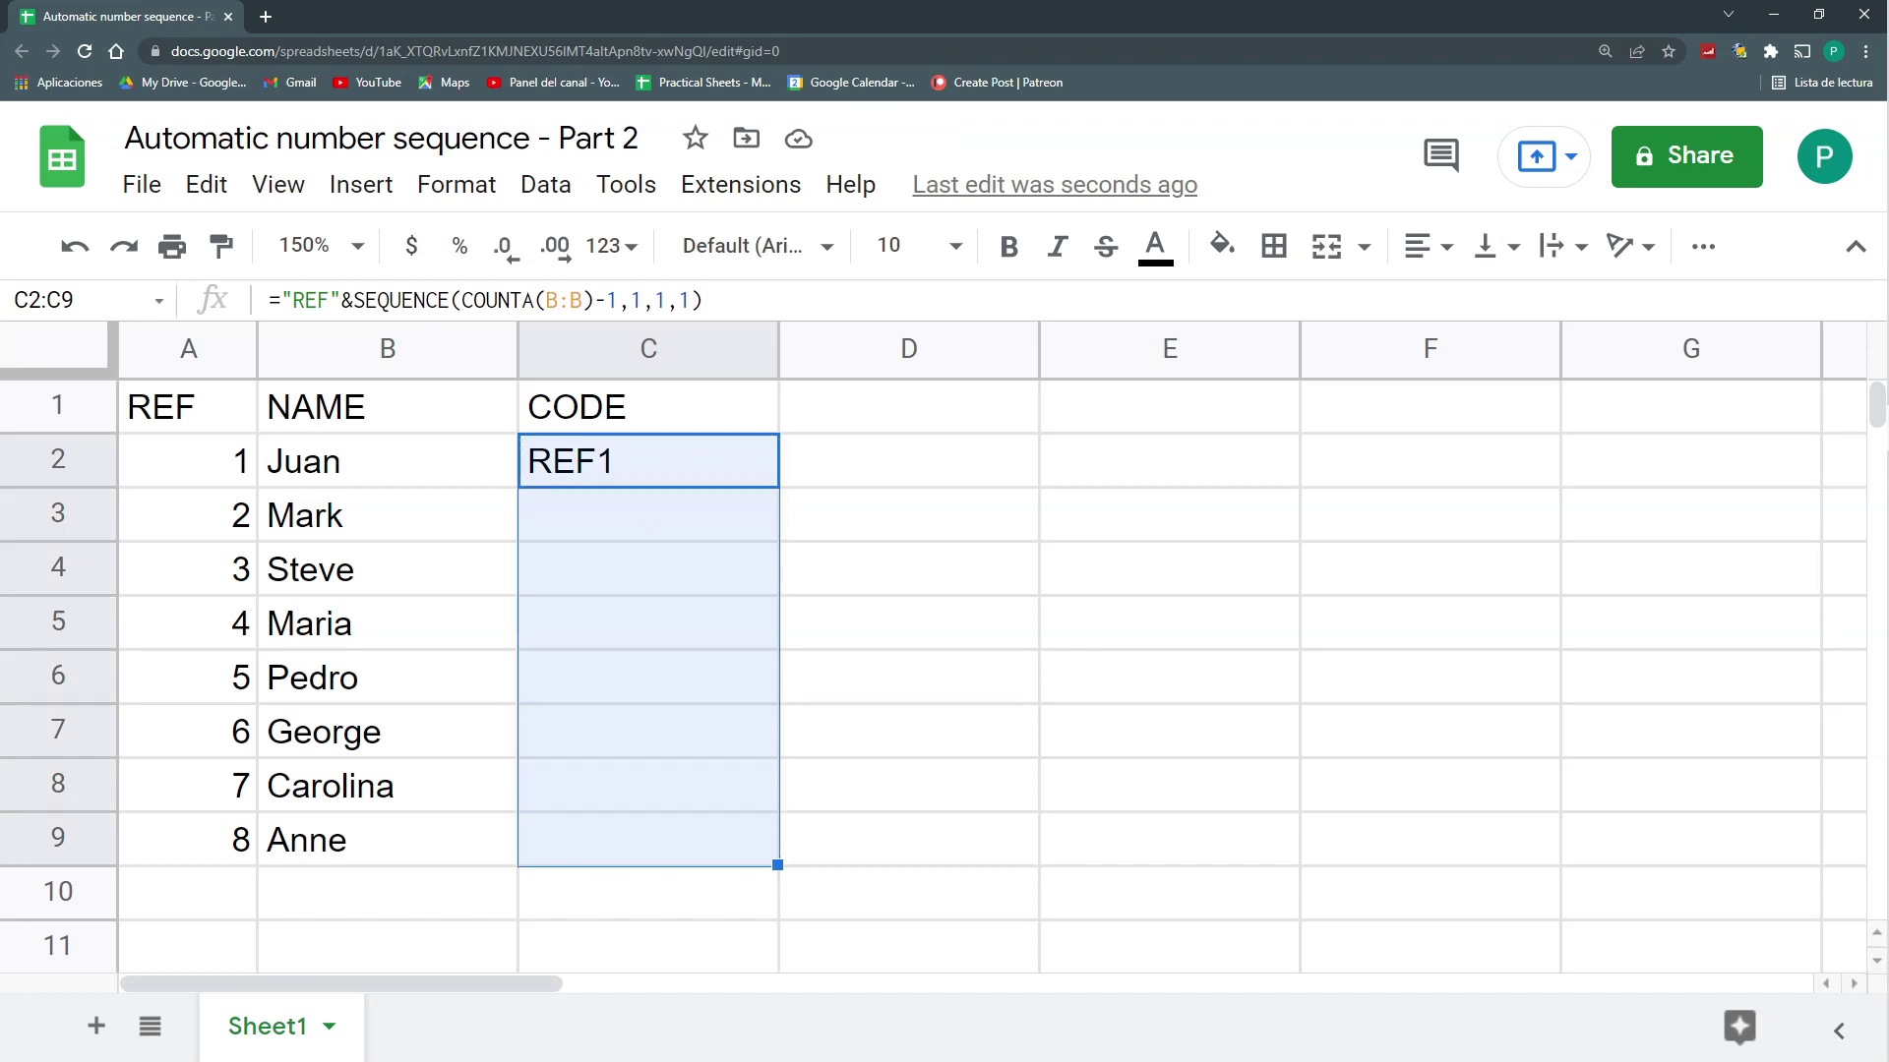
Wrap the C2 formula in ArrayFormula( … ) so CODE fills REF1 through REF8
left_click_drag(341, 300, 703, 300)
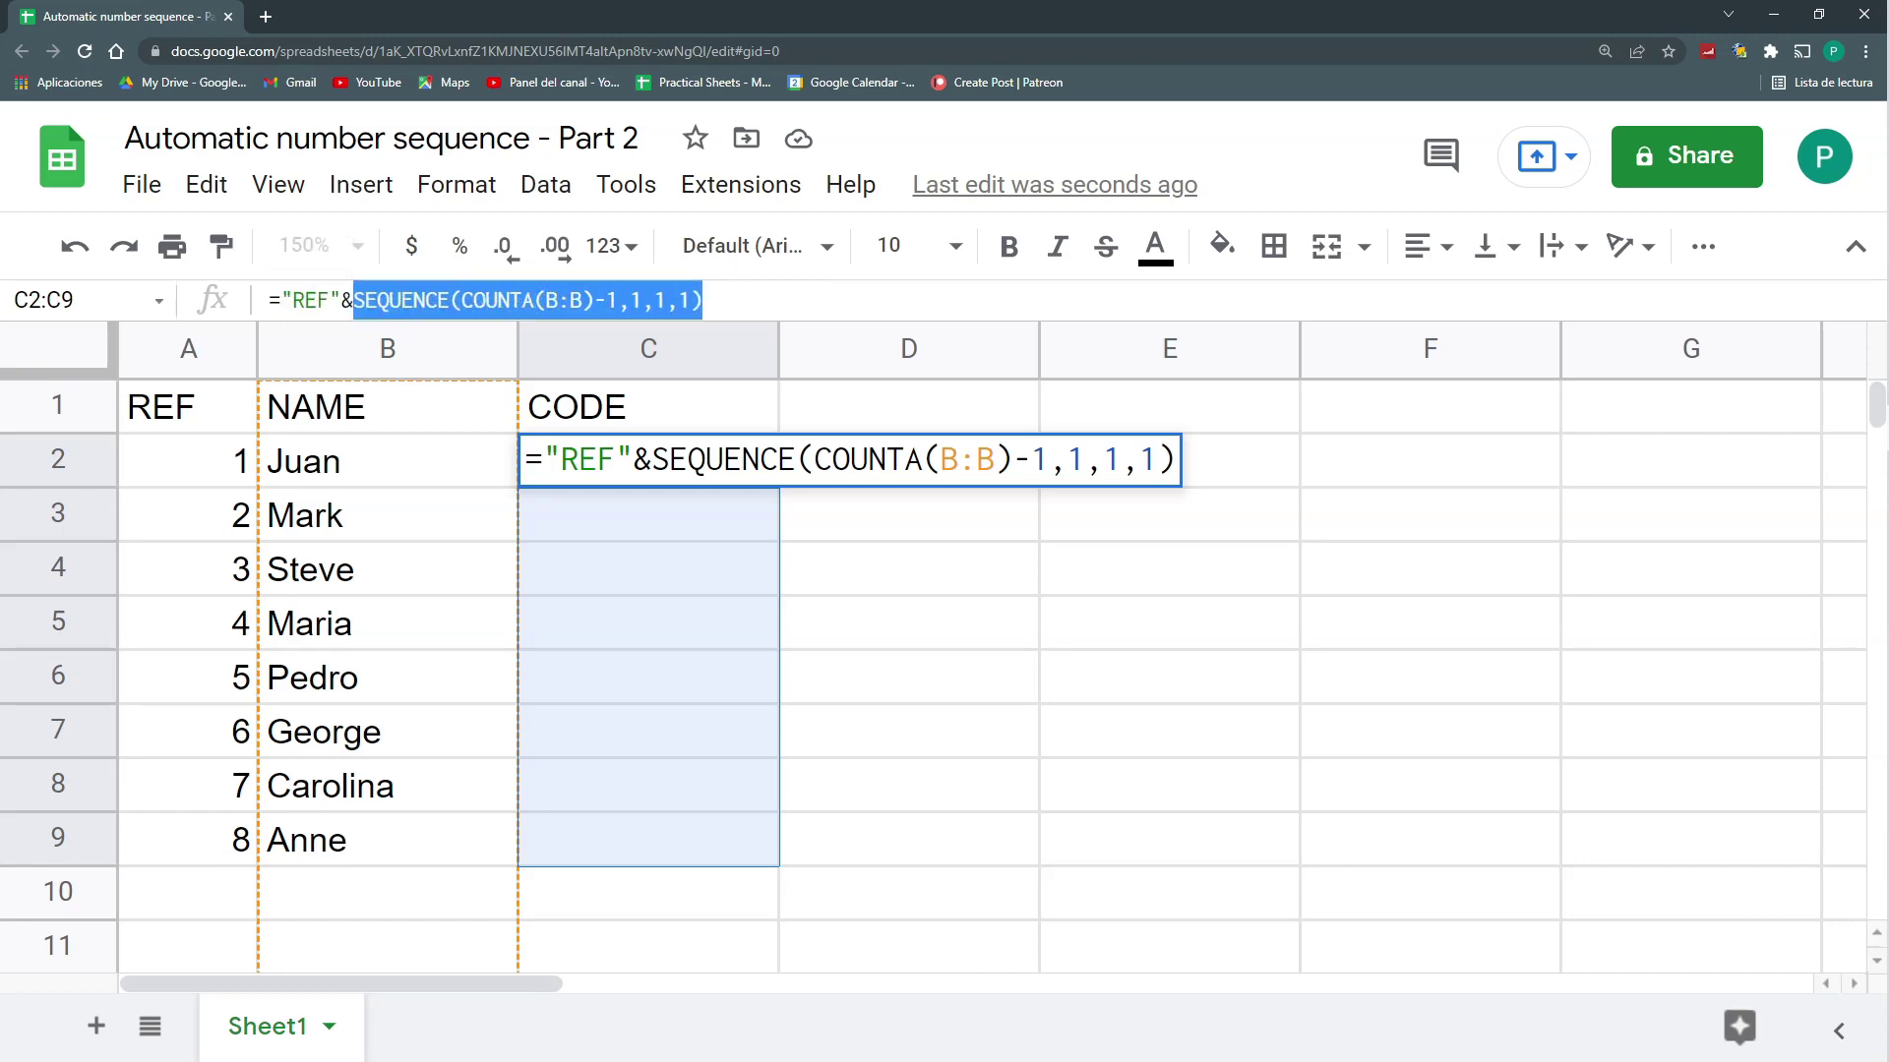
left_click(302, 301)
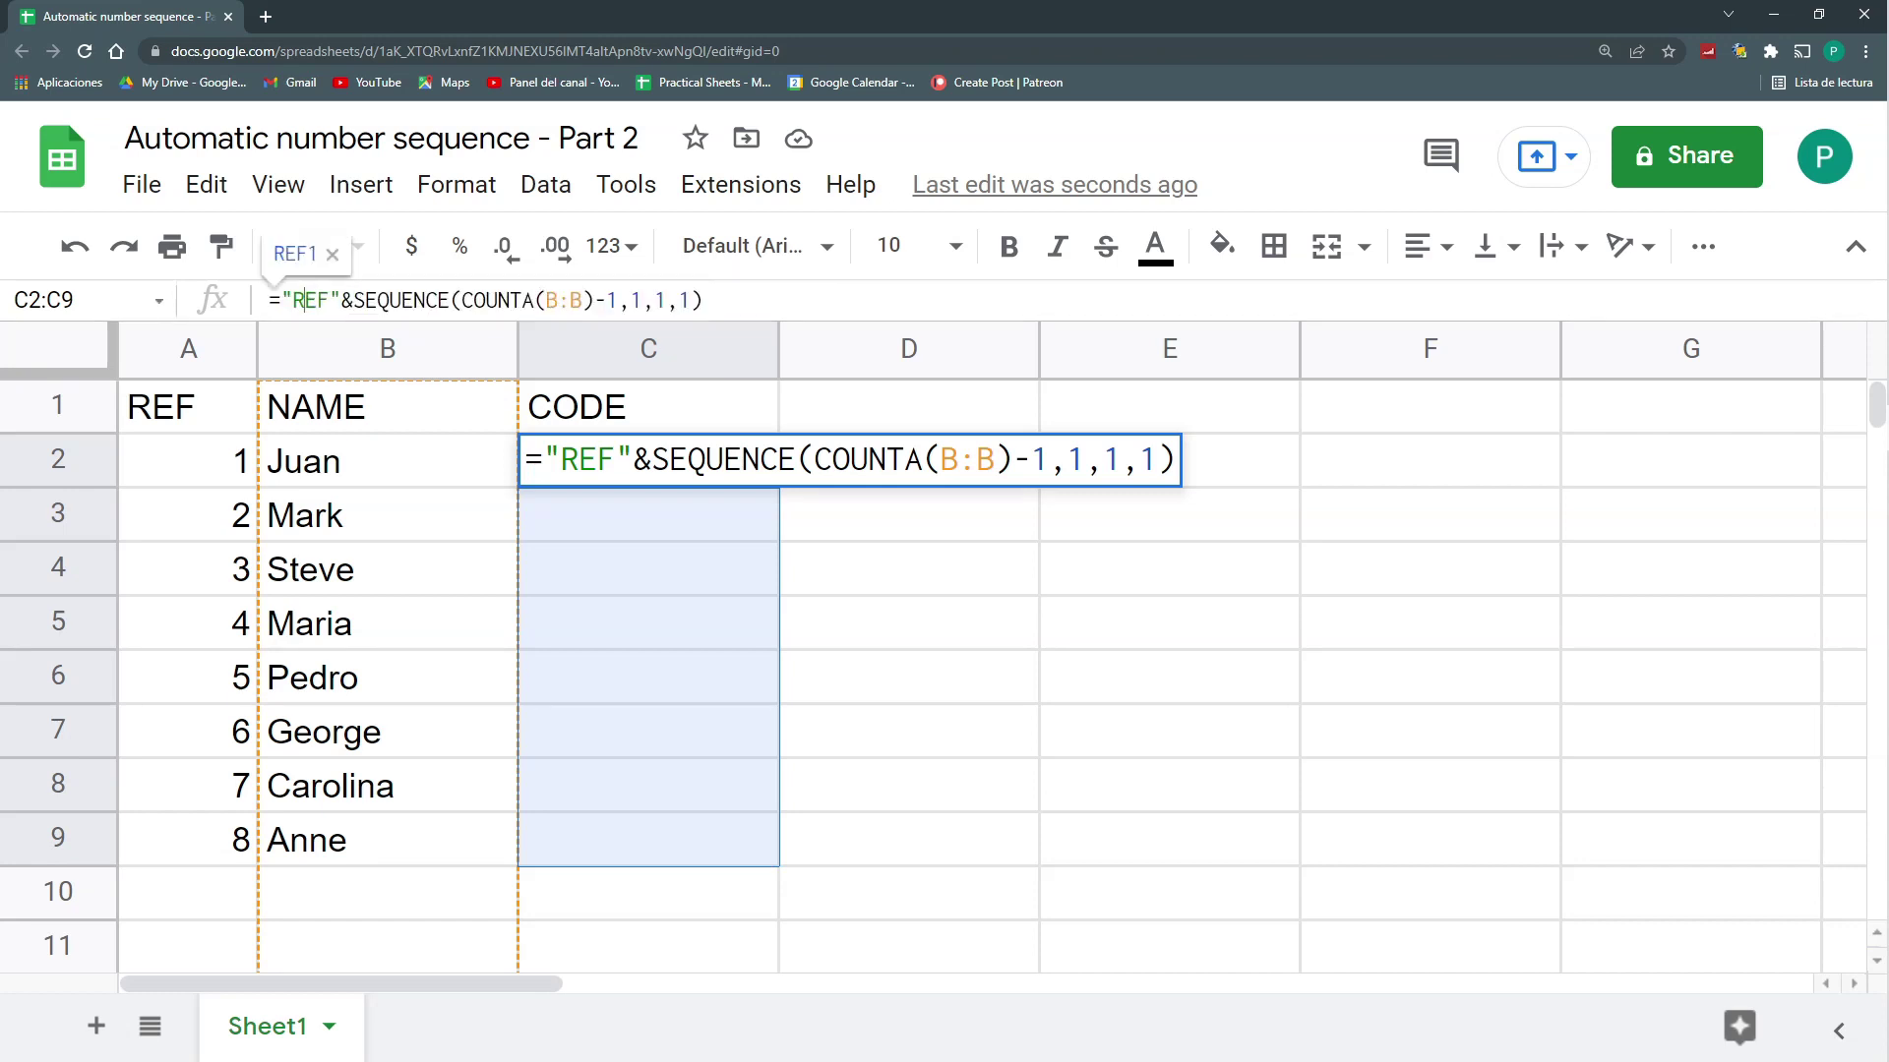
double_click(587, 458)
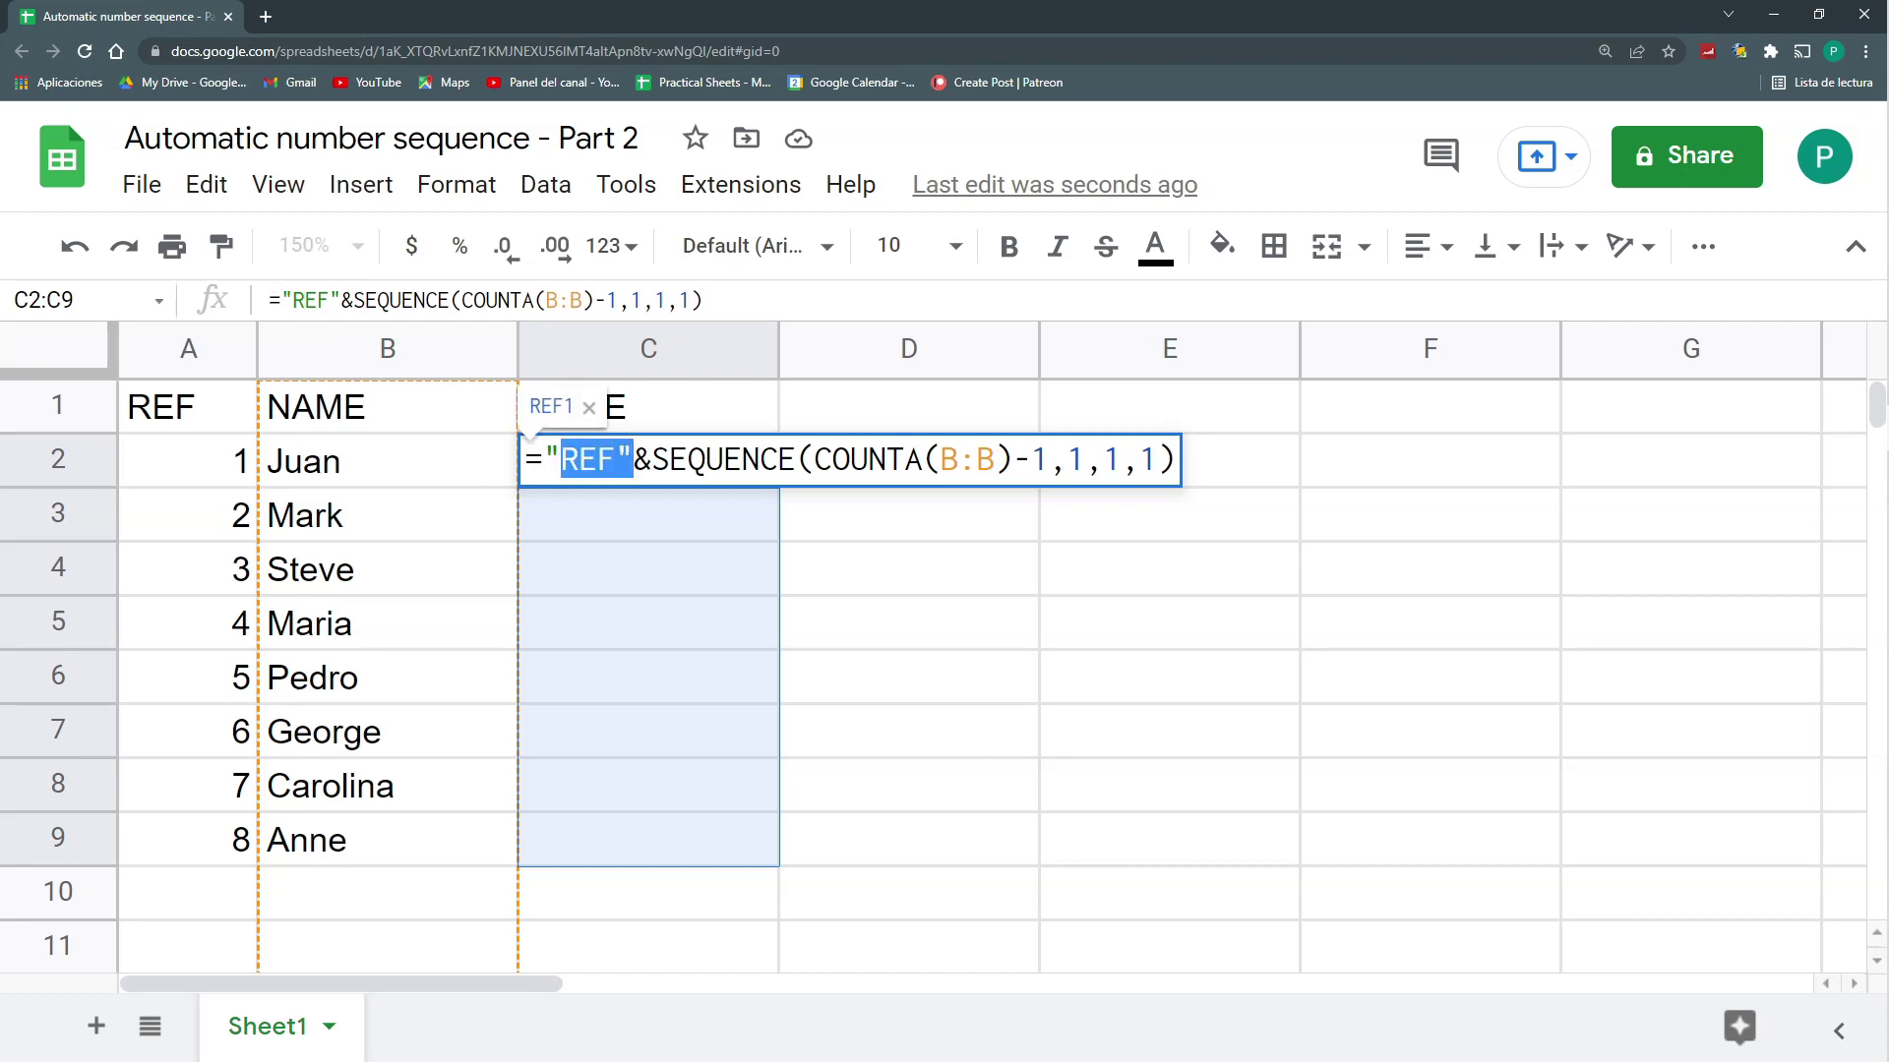
left_click(542, 459)
left_click(307, 300)
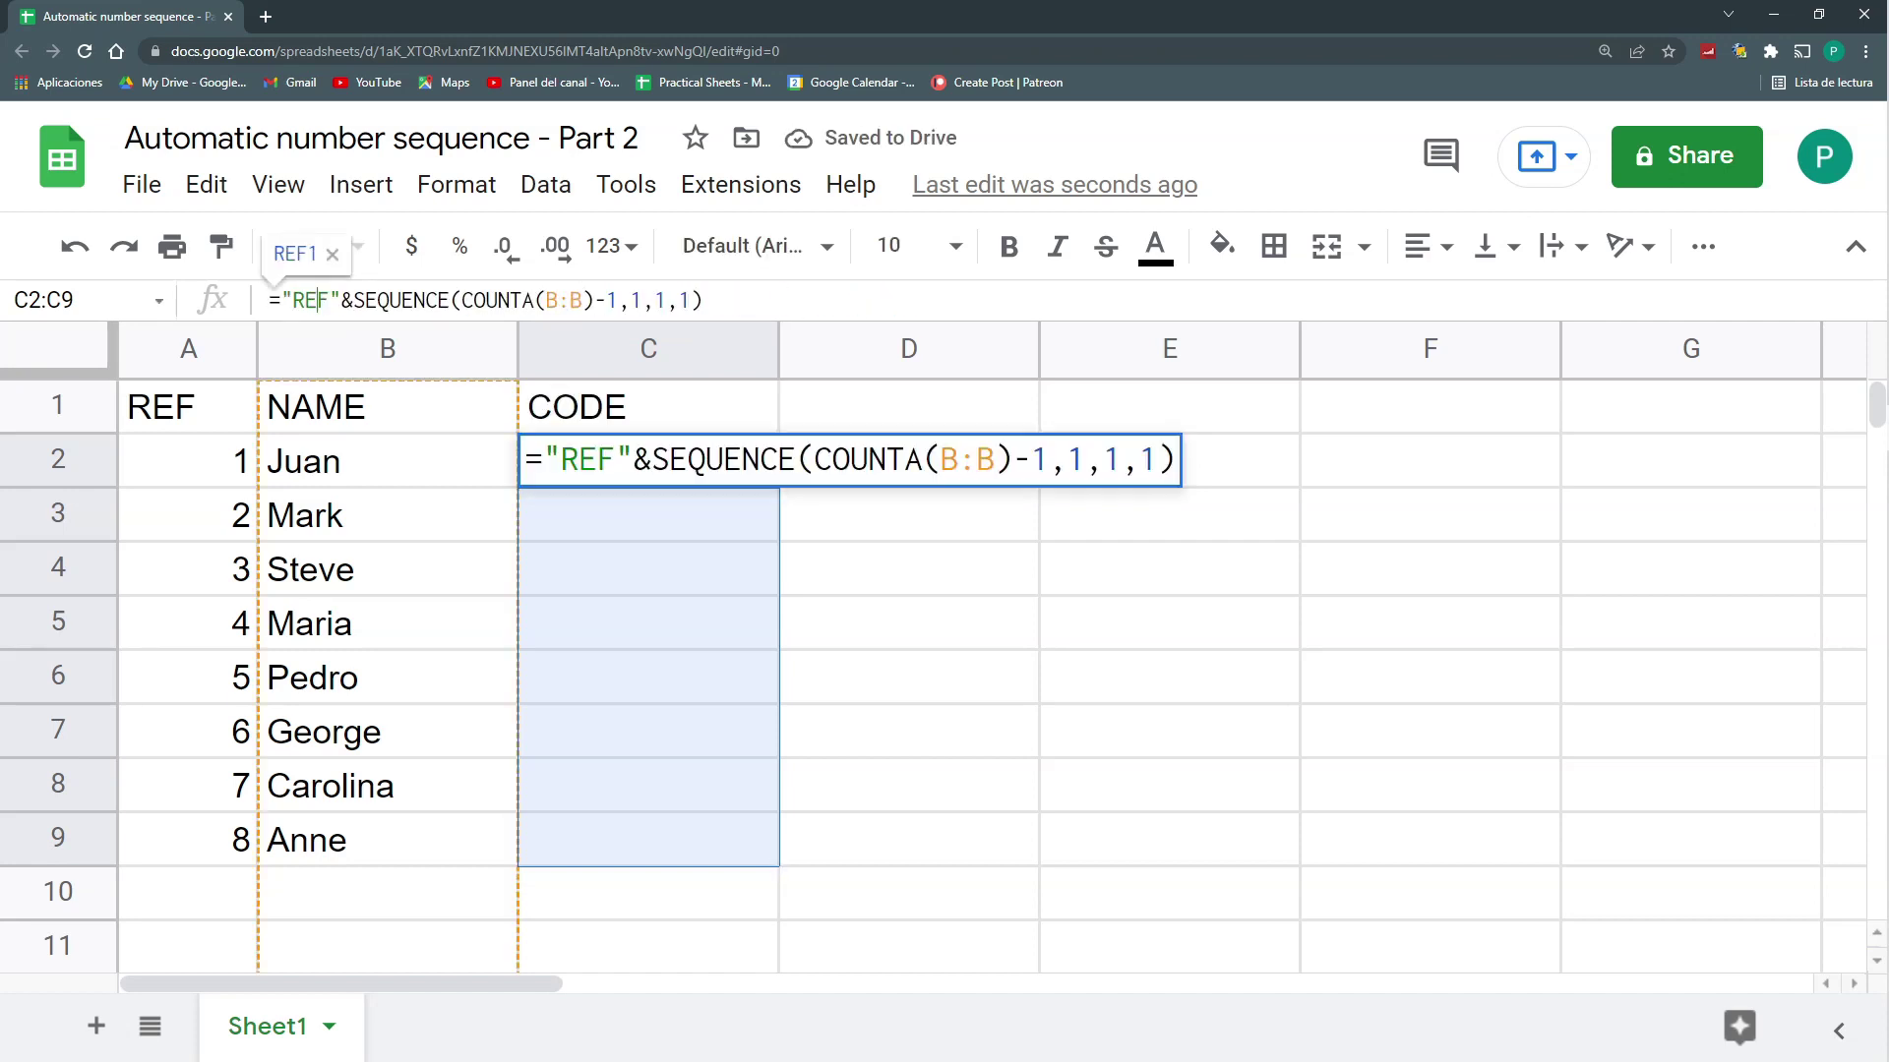
key("shift+End")
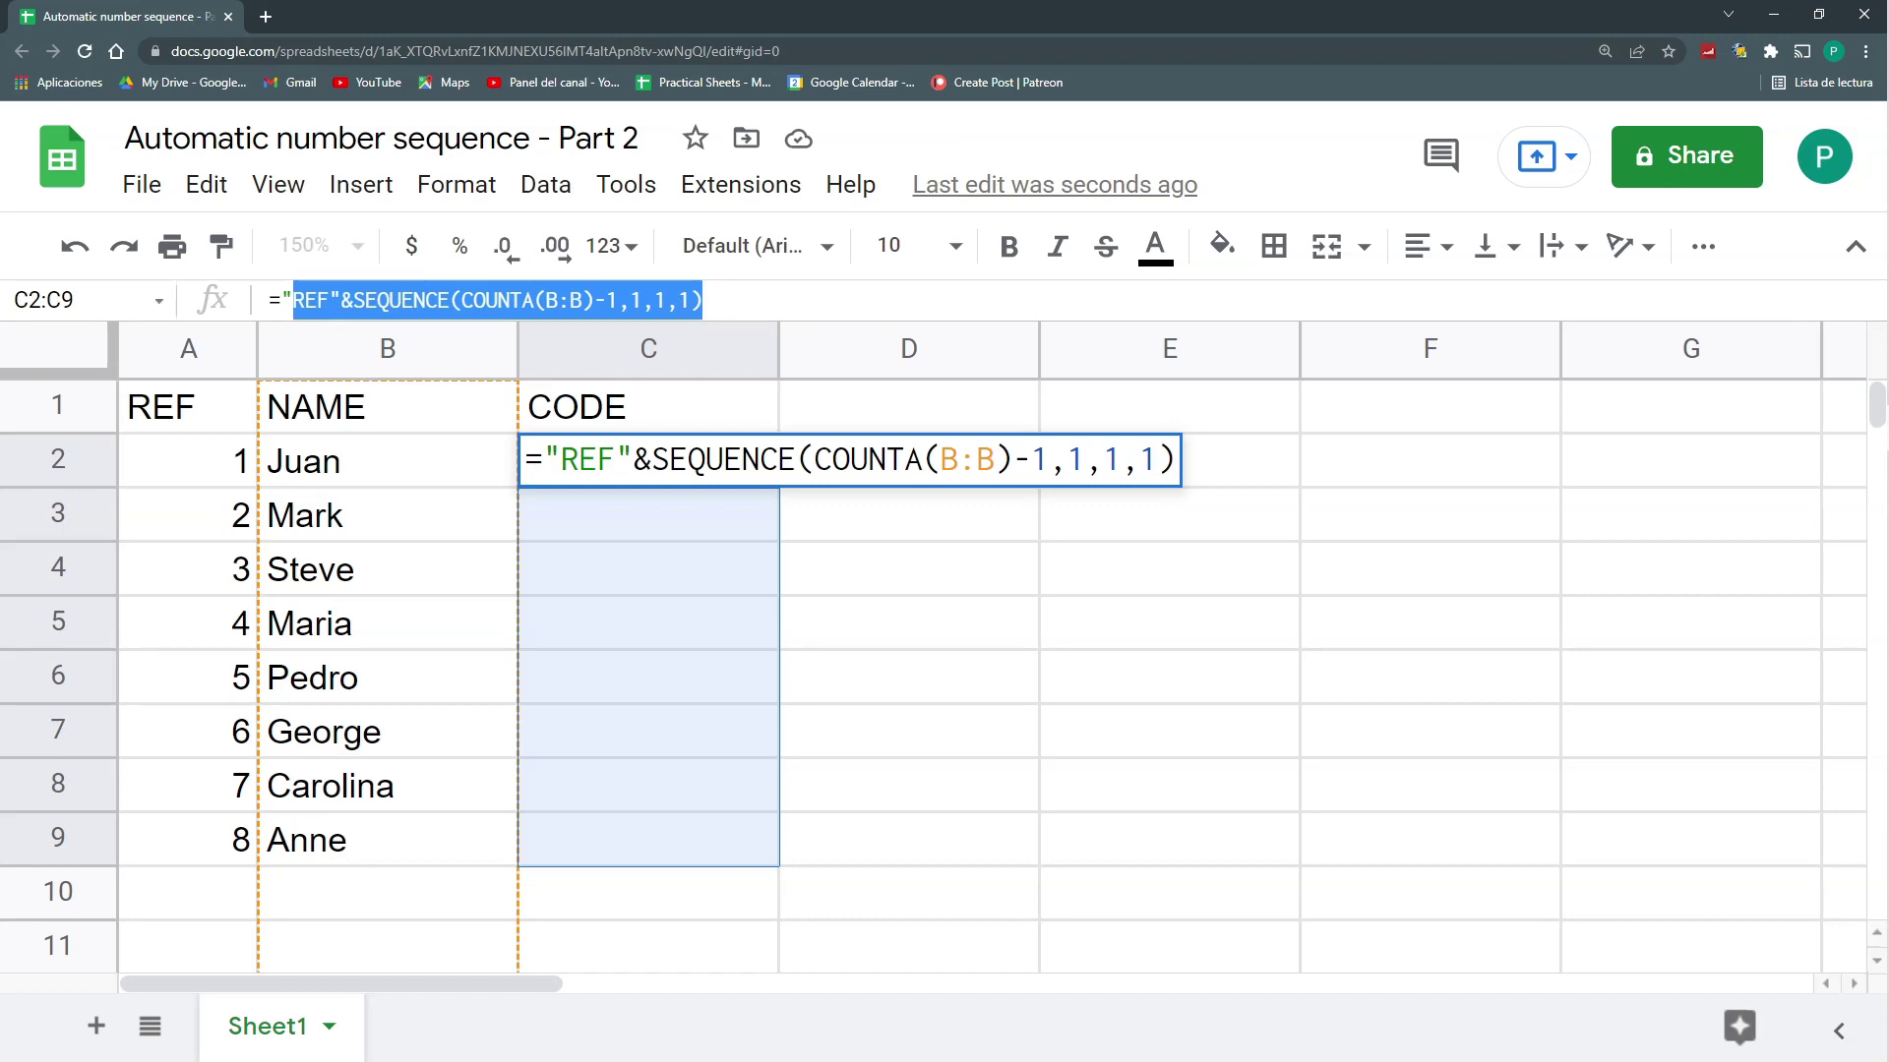
left_click(371, 300)
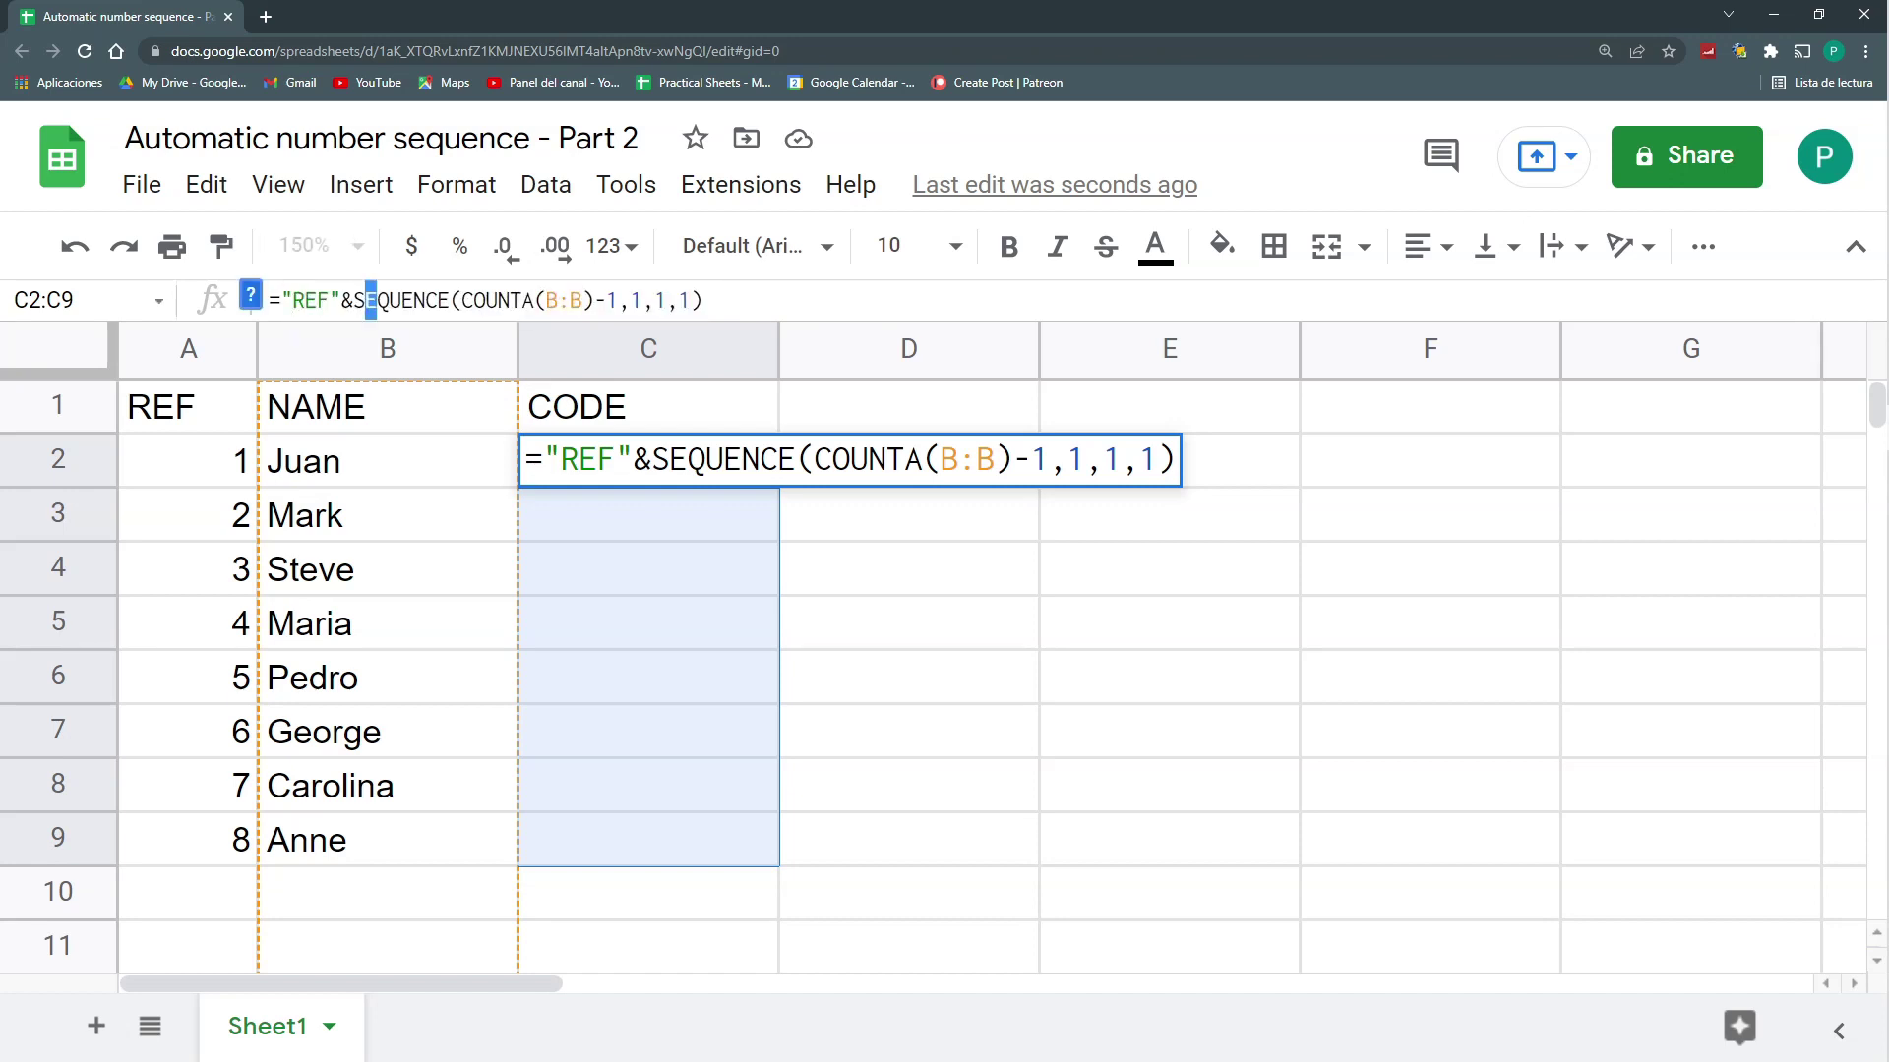
key("ctrl+shift+Return")
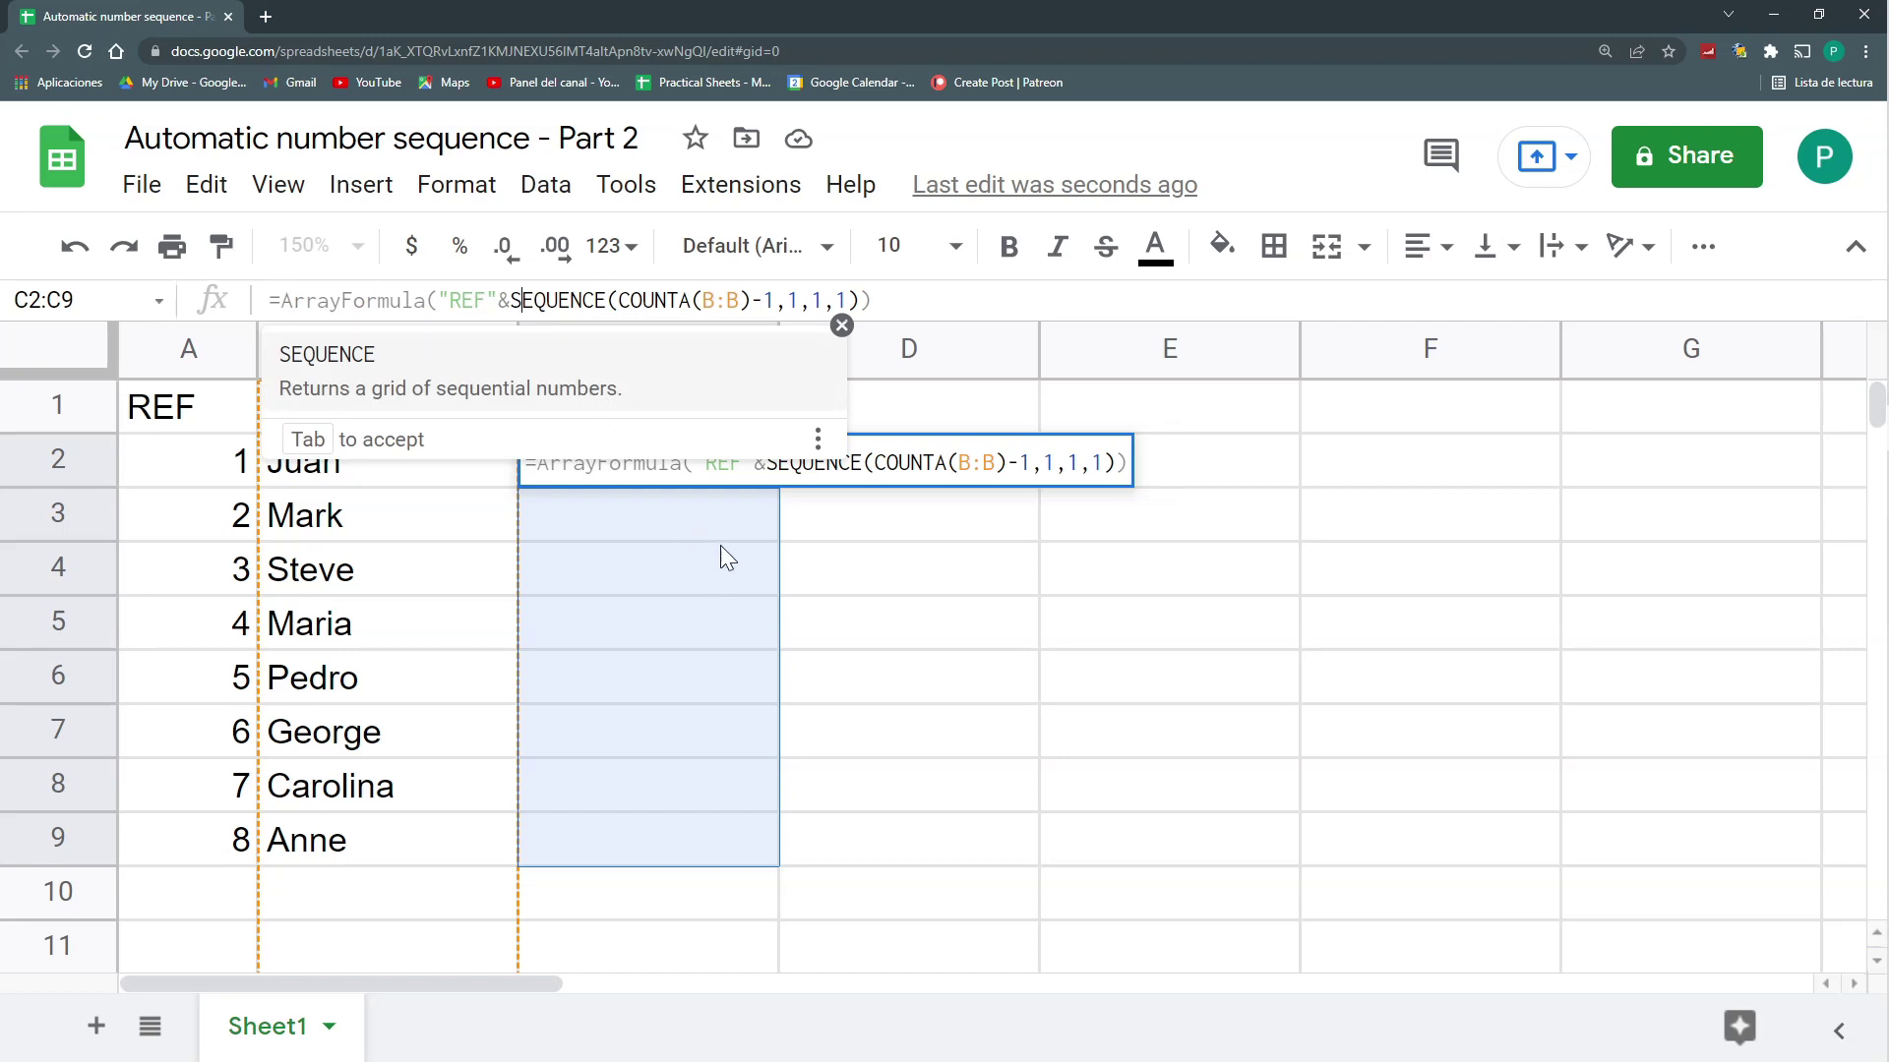
key("Escape")
key("Return")
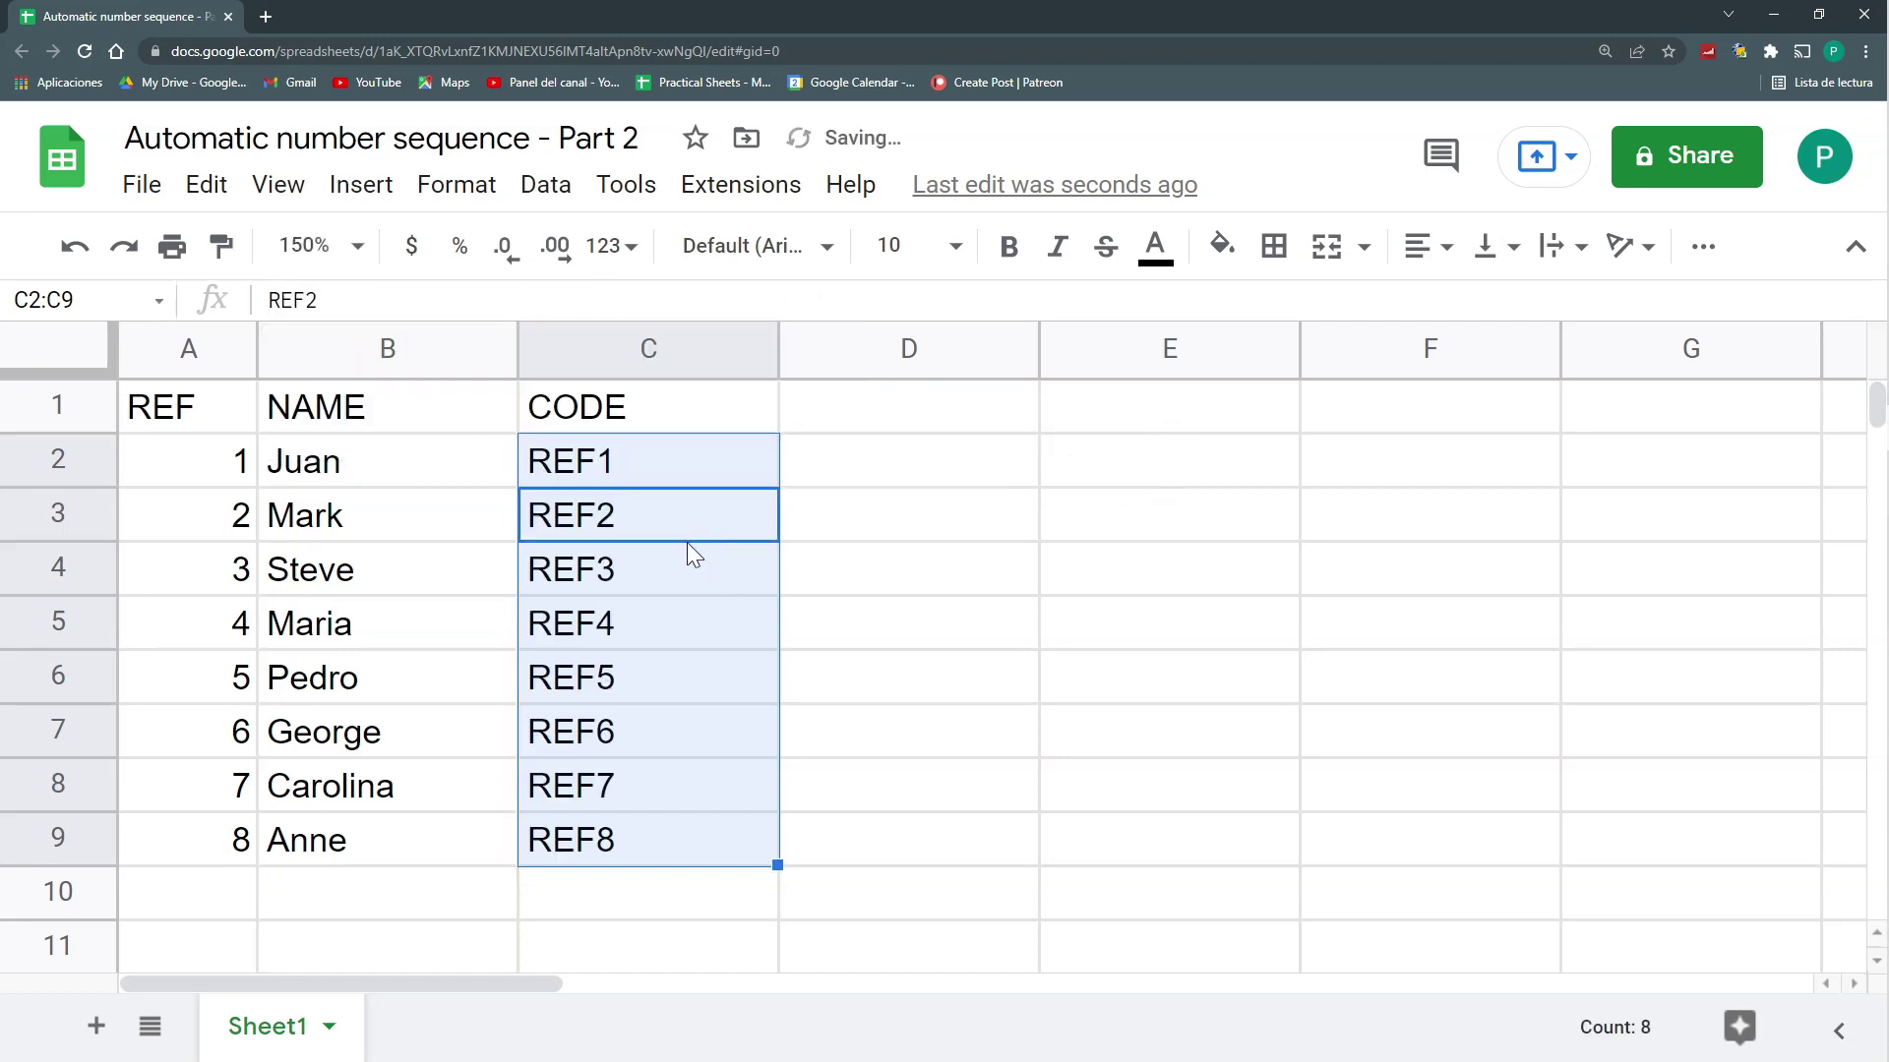
left_click(665, 461)
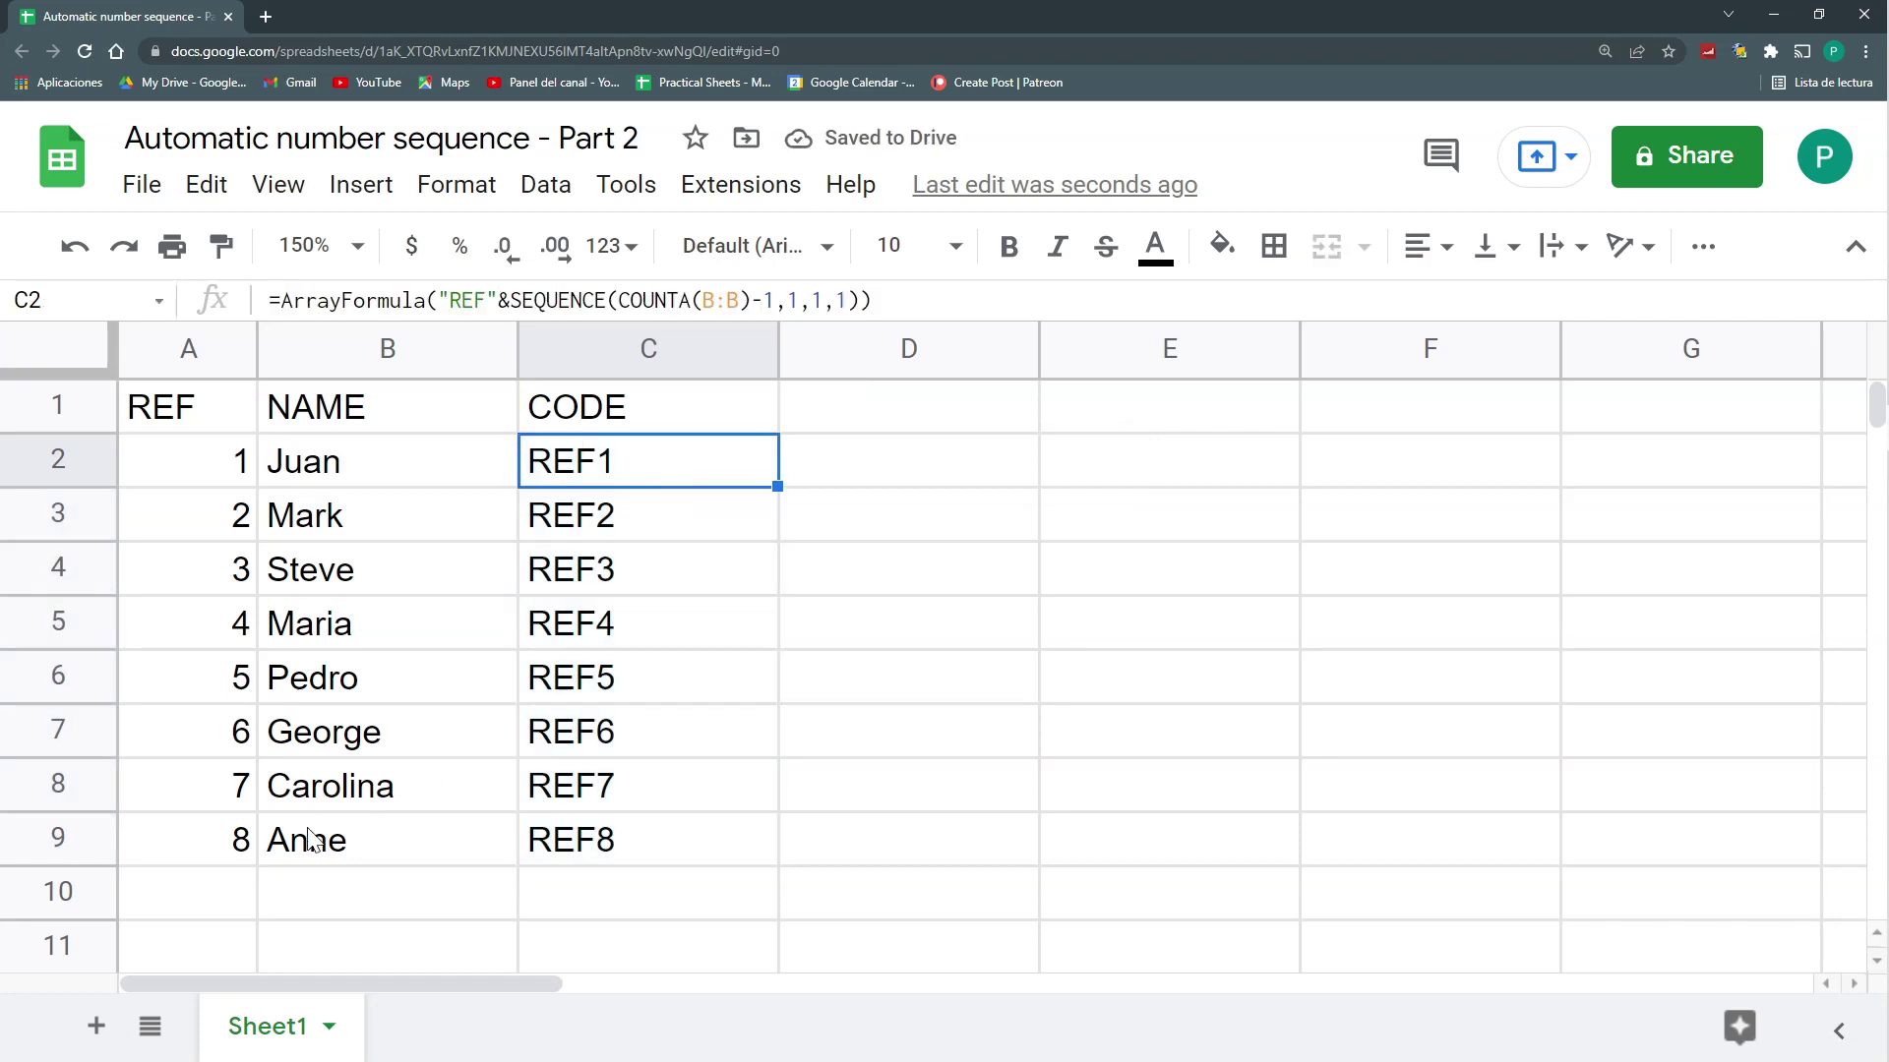
Add a ninth name in B10 via autocomplete, then check C2's ArrayFormula
left_click(223, 898)
key("Tab")
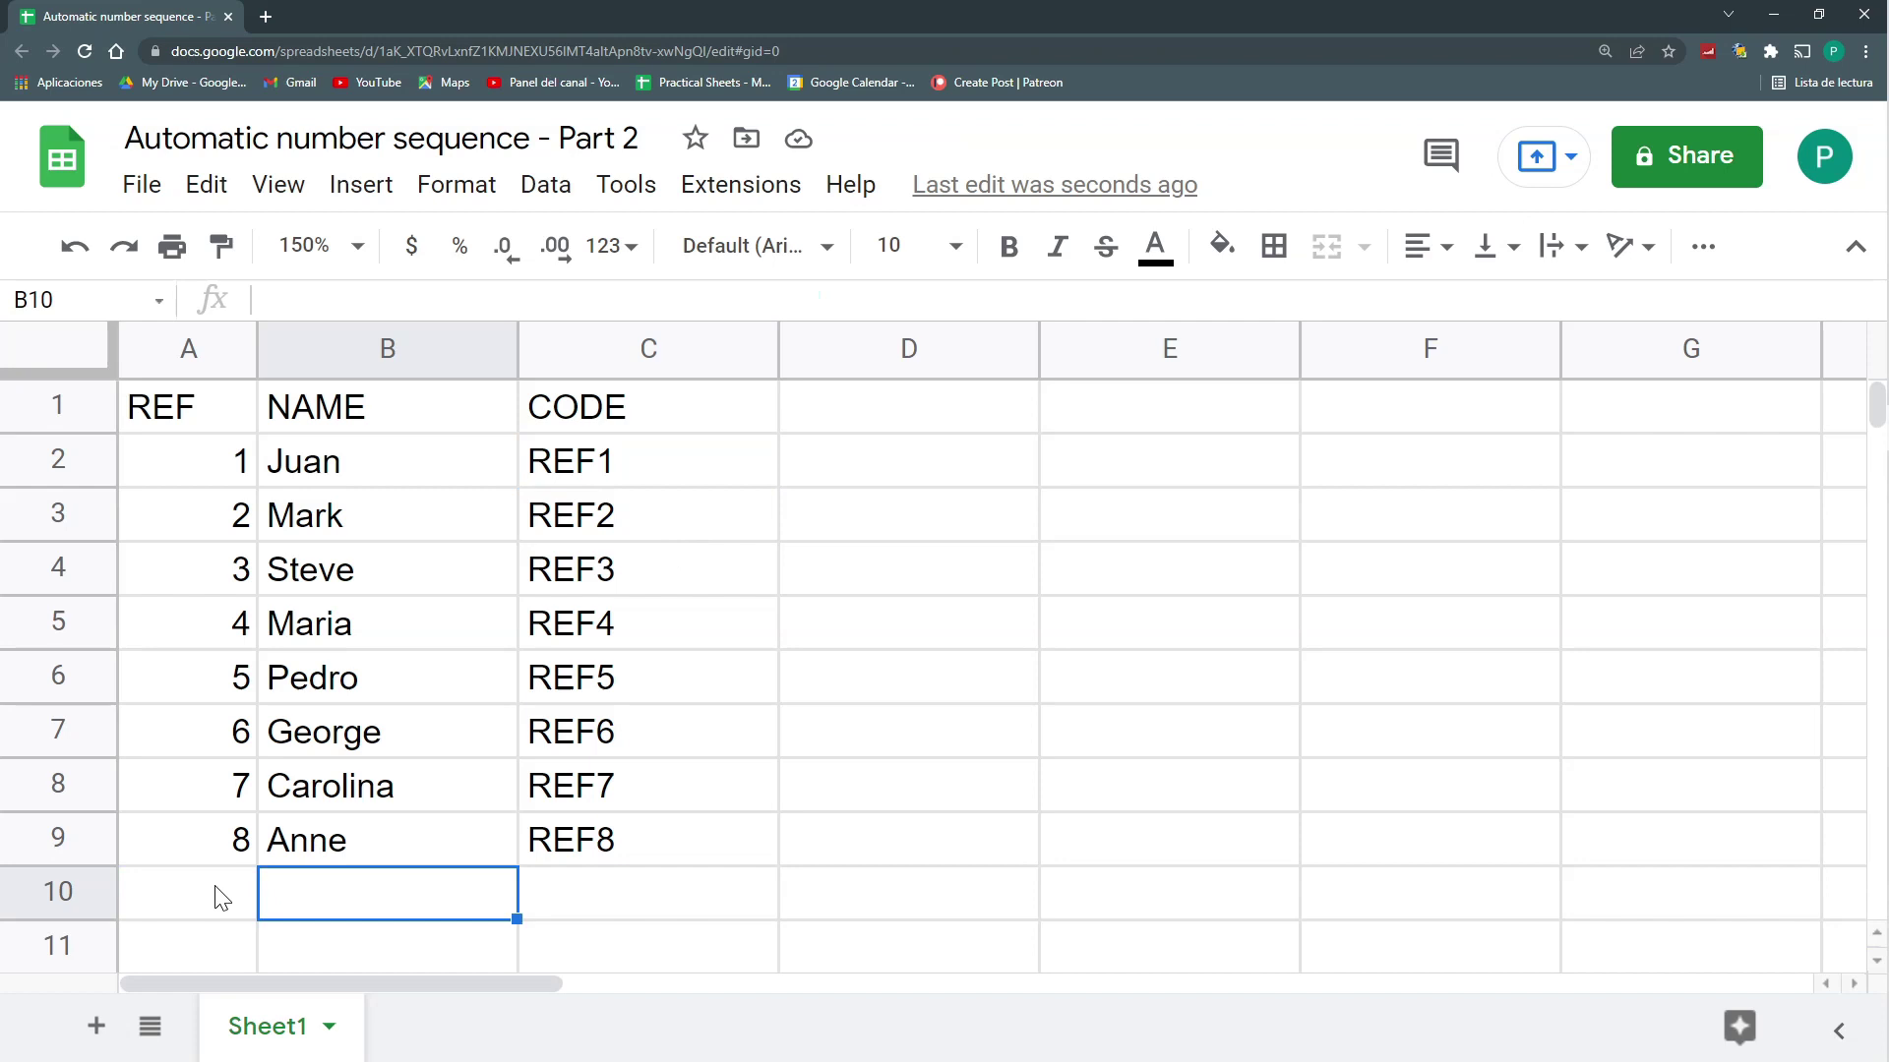
type("P")
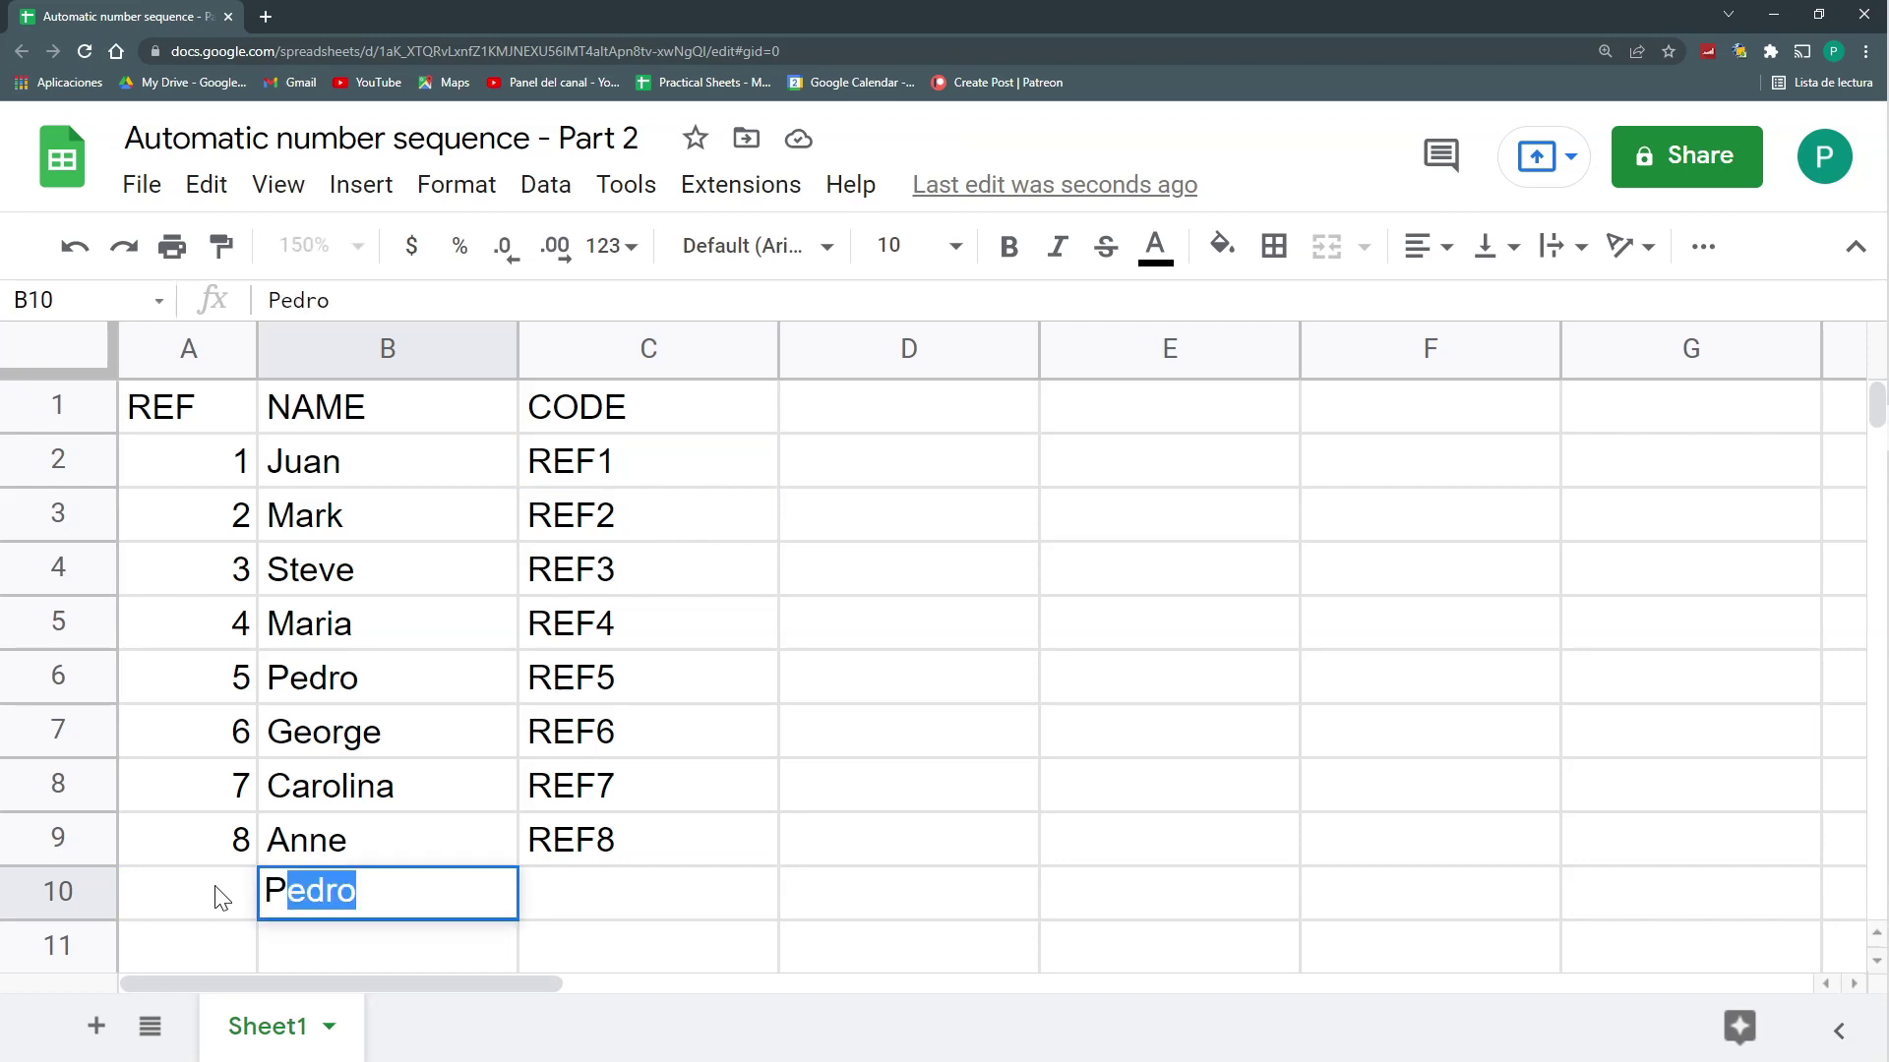
key("Return")
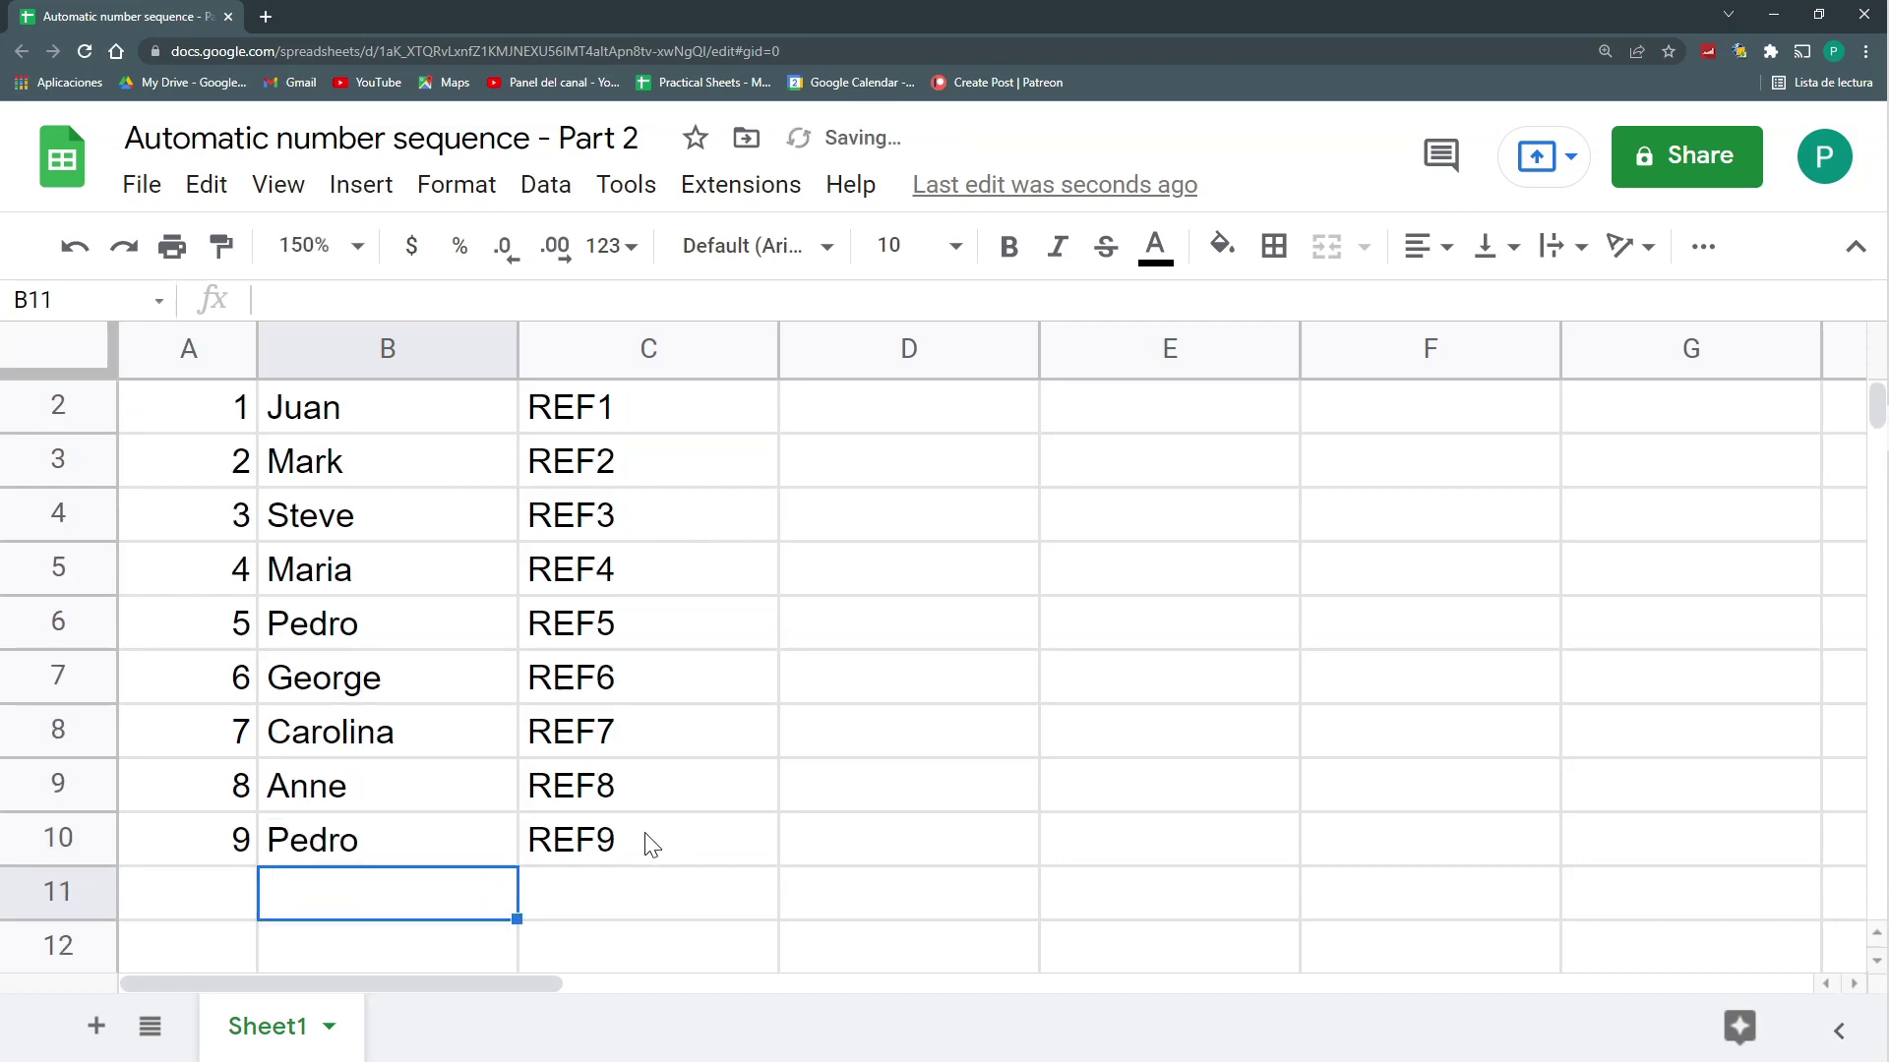
scroll(532, 610, "up", 1)
left_click(574, 479)
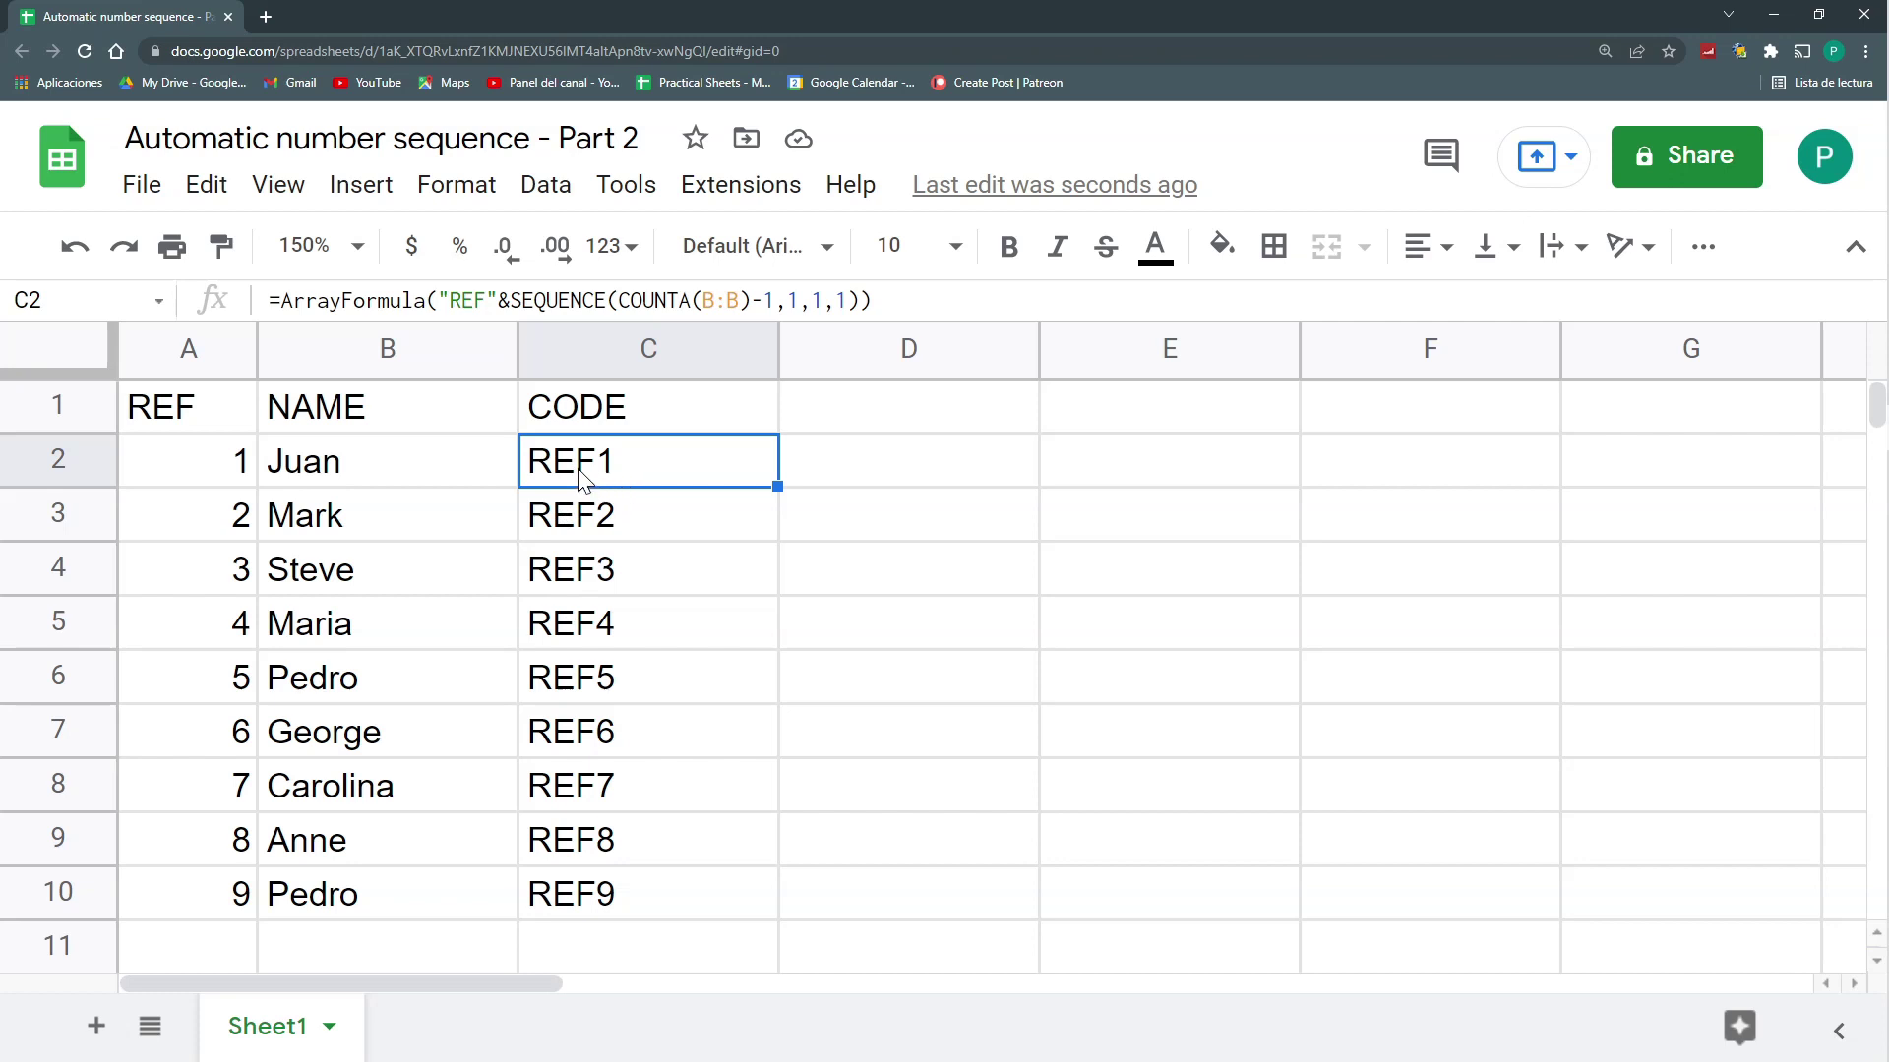
Change the C2 formula's prefix to "REF0000" for zero-padded codes
double_click(580, 479)
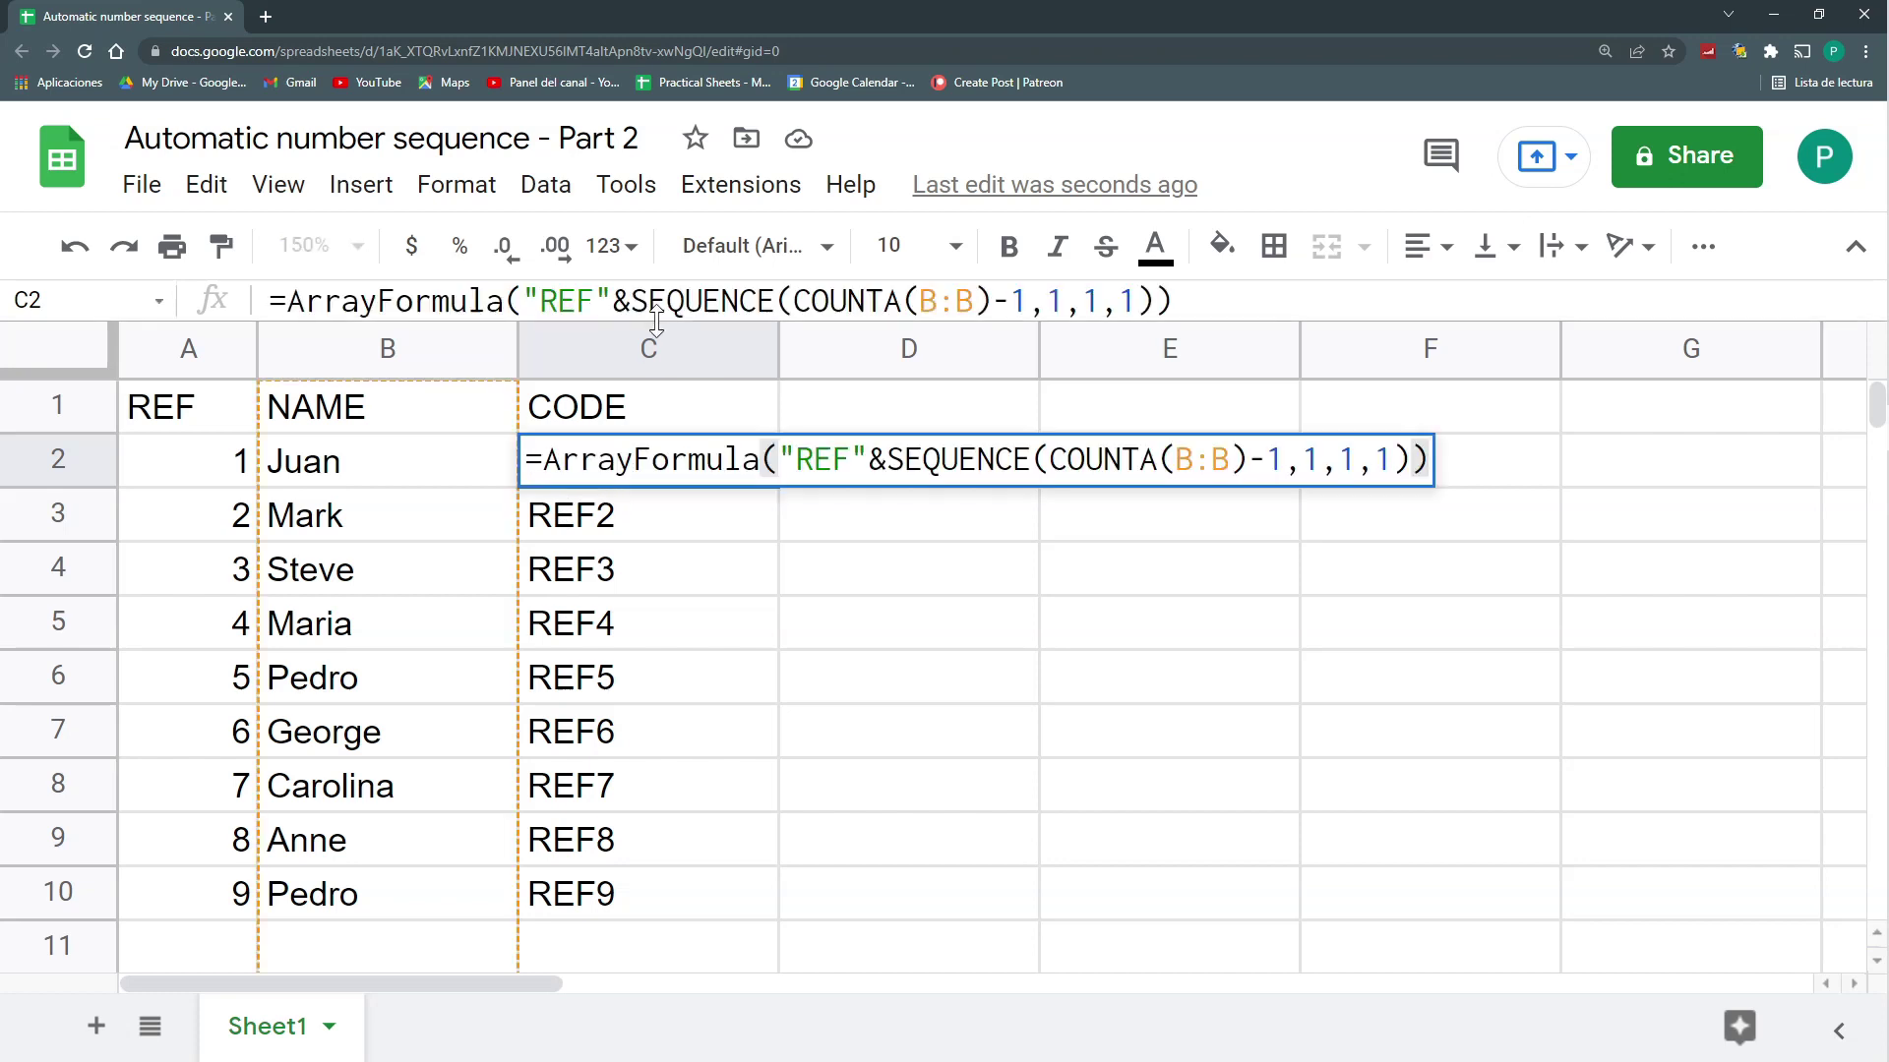
left_click_drag(656, 319, 656, 387)
type("0000")
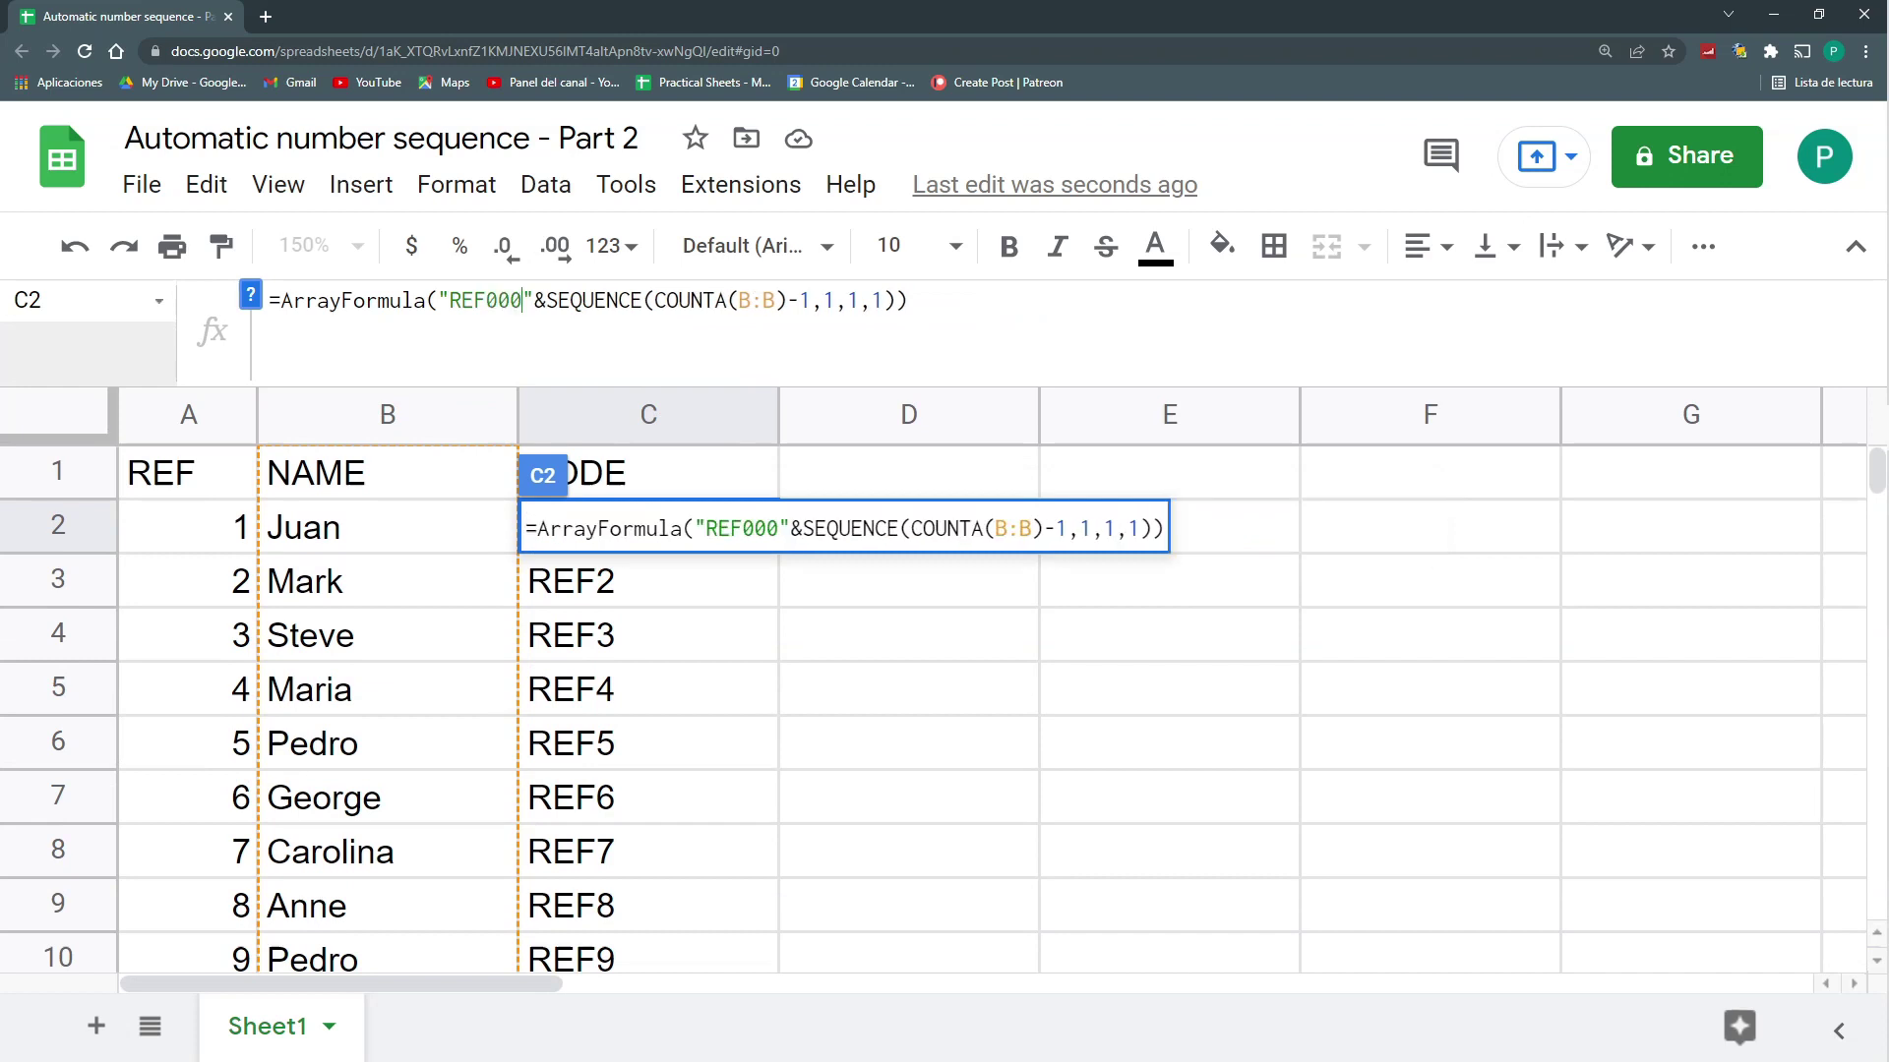
key("Return")
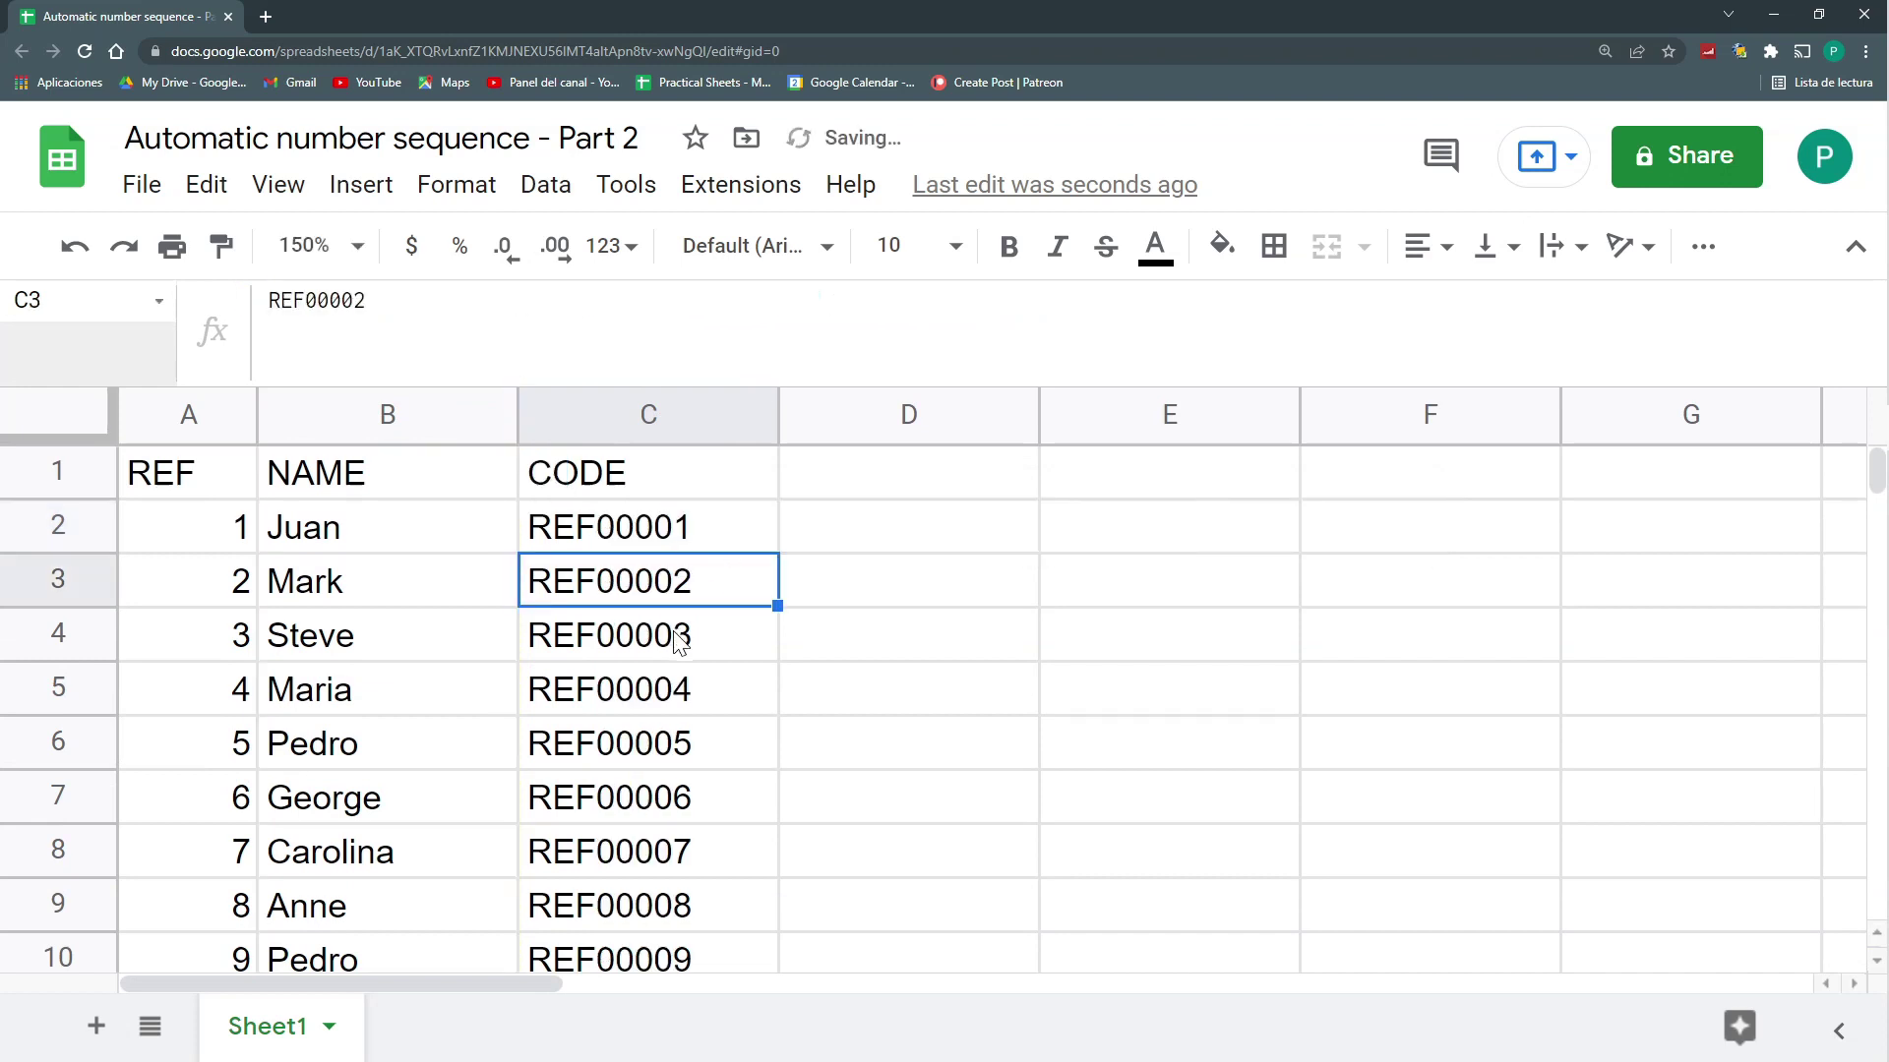
Add another name in B11 and review the resulting codes down column C
scroll(574, 742, "down", 2)
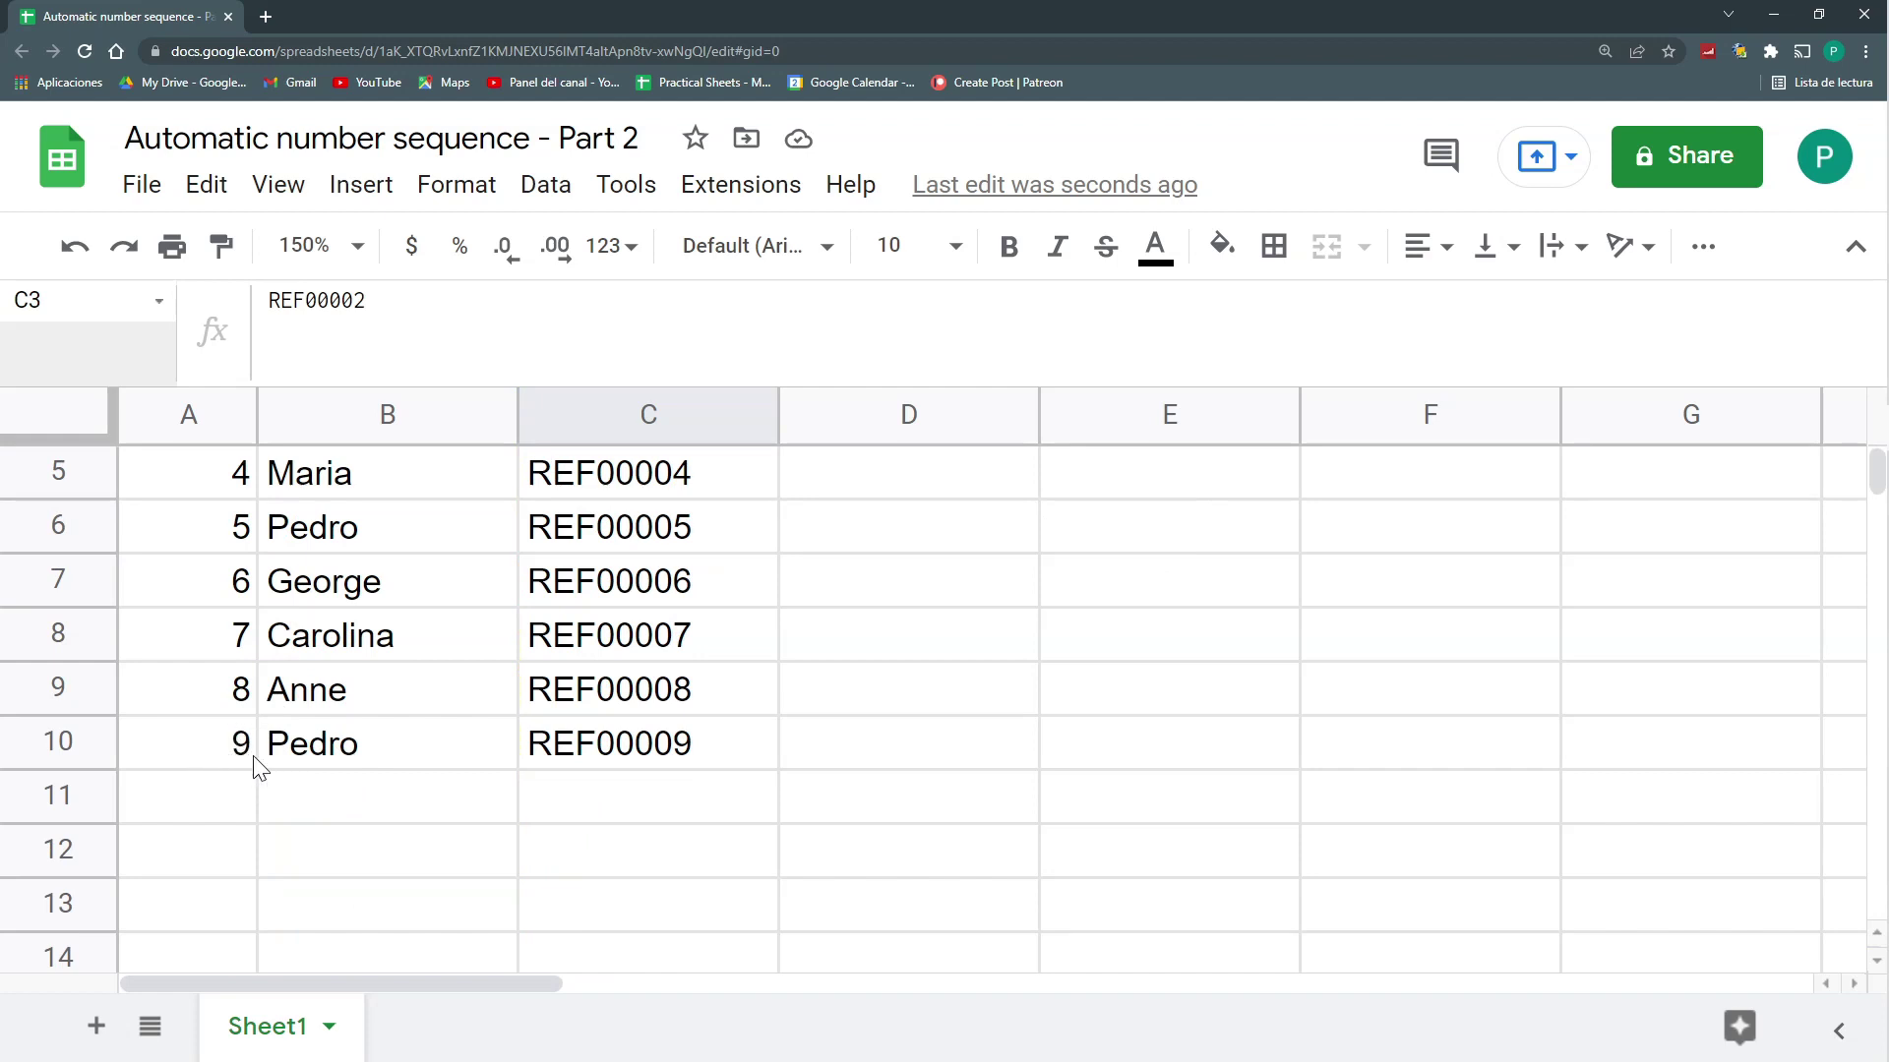
left_click(359, 803)
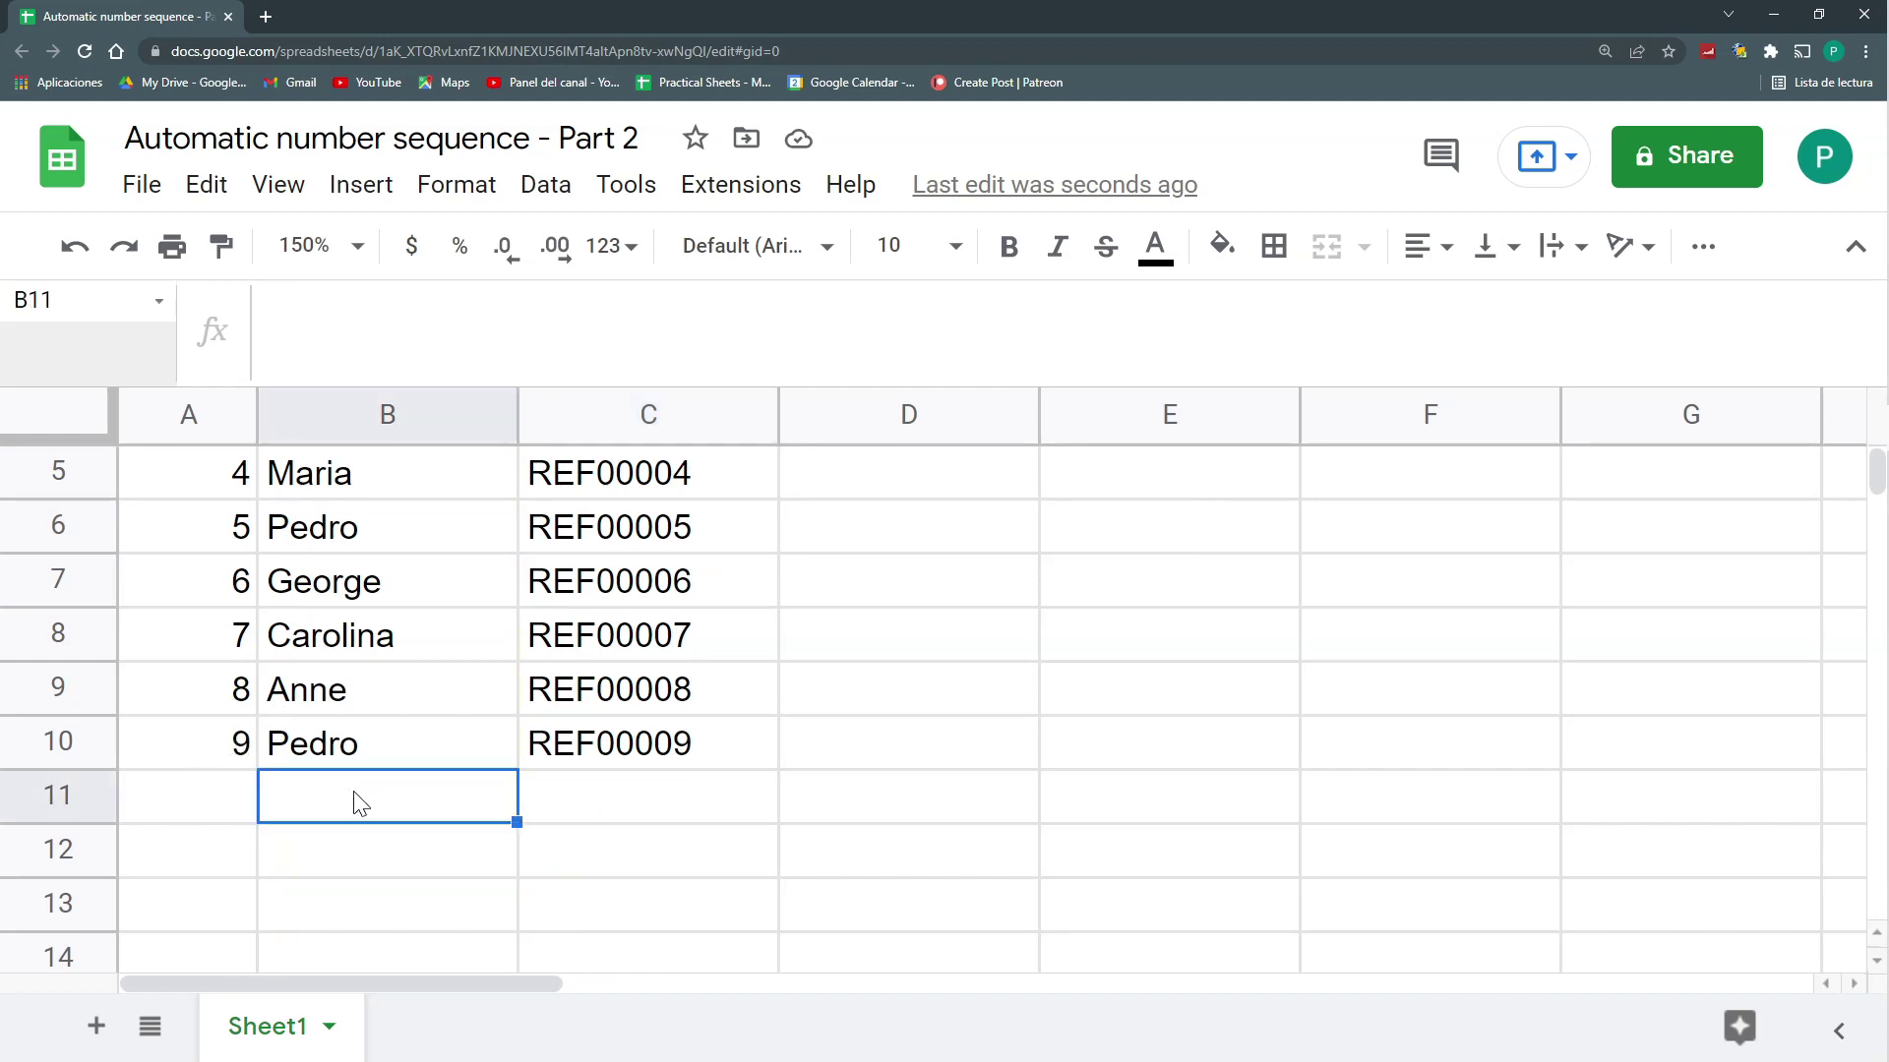
type("Gabriel")
key("Return")
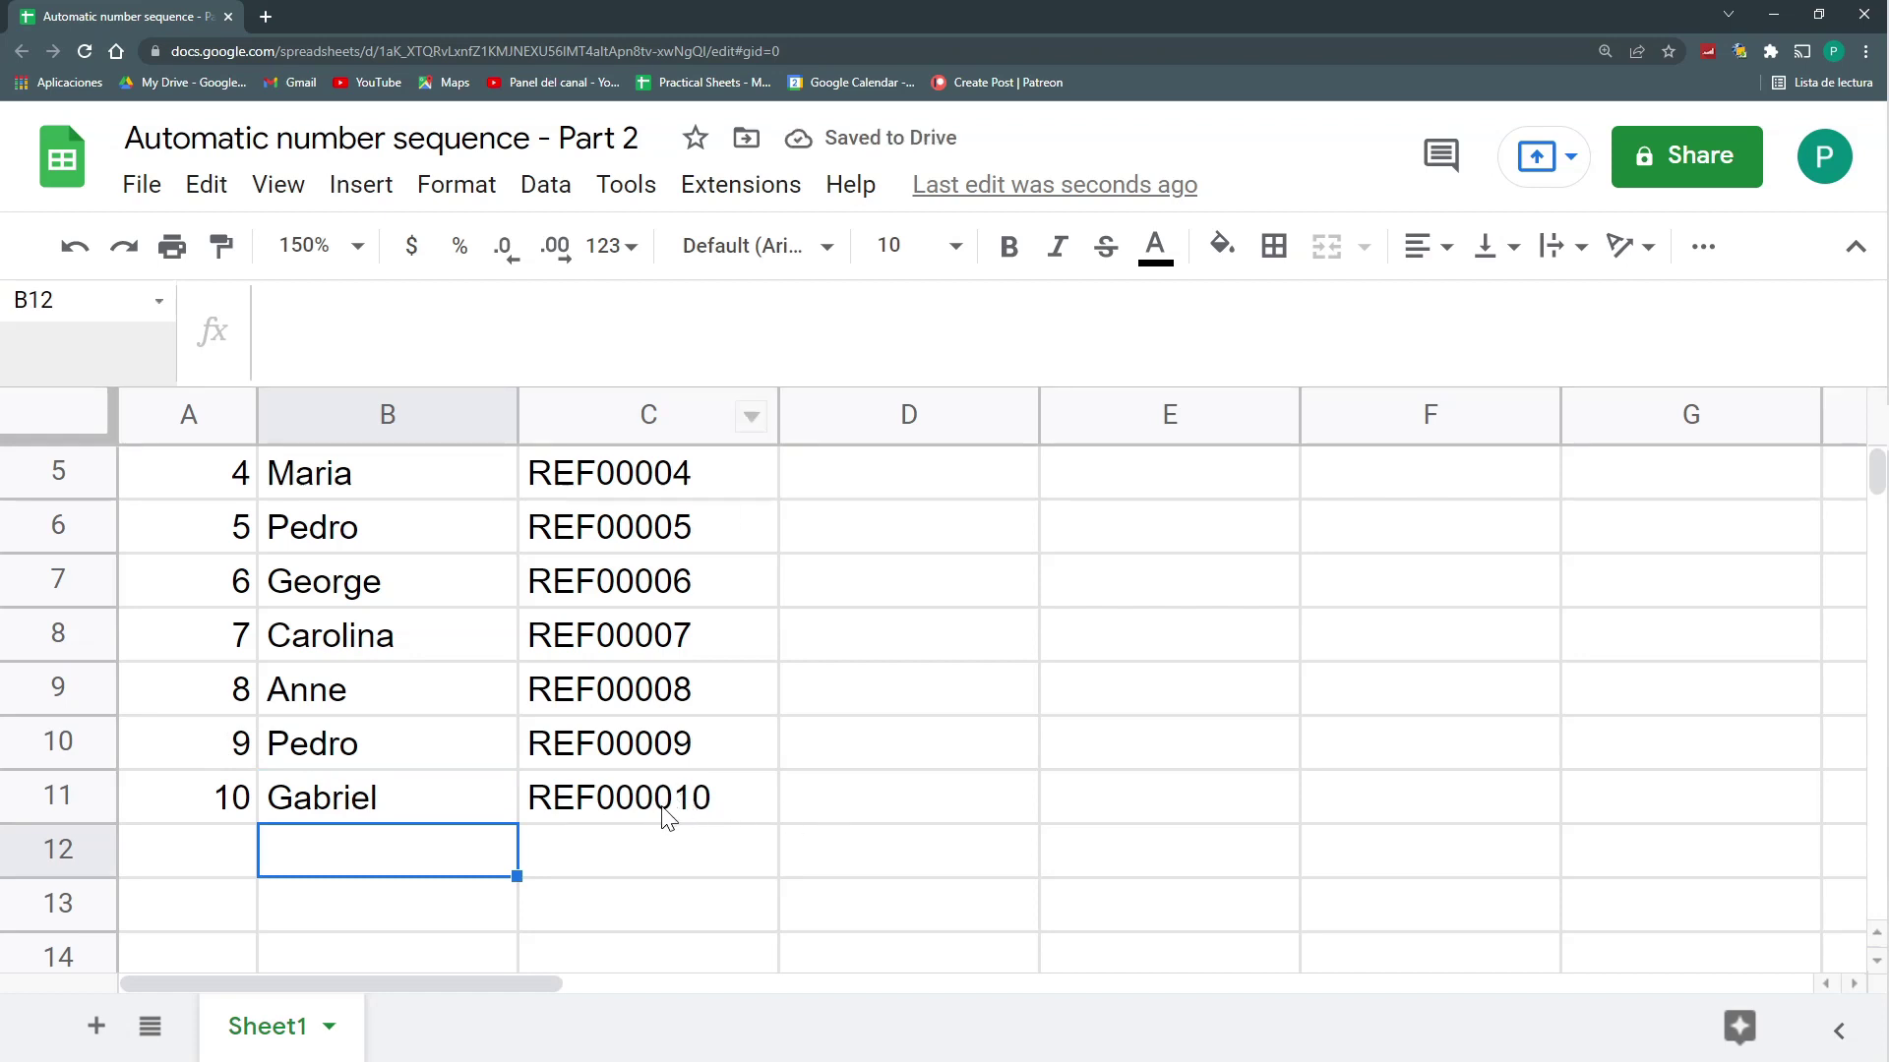
scroll(666, 804, "up", 2)
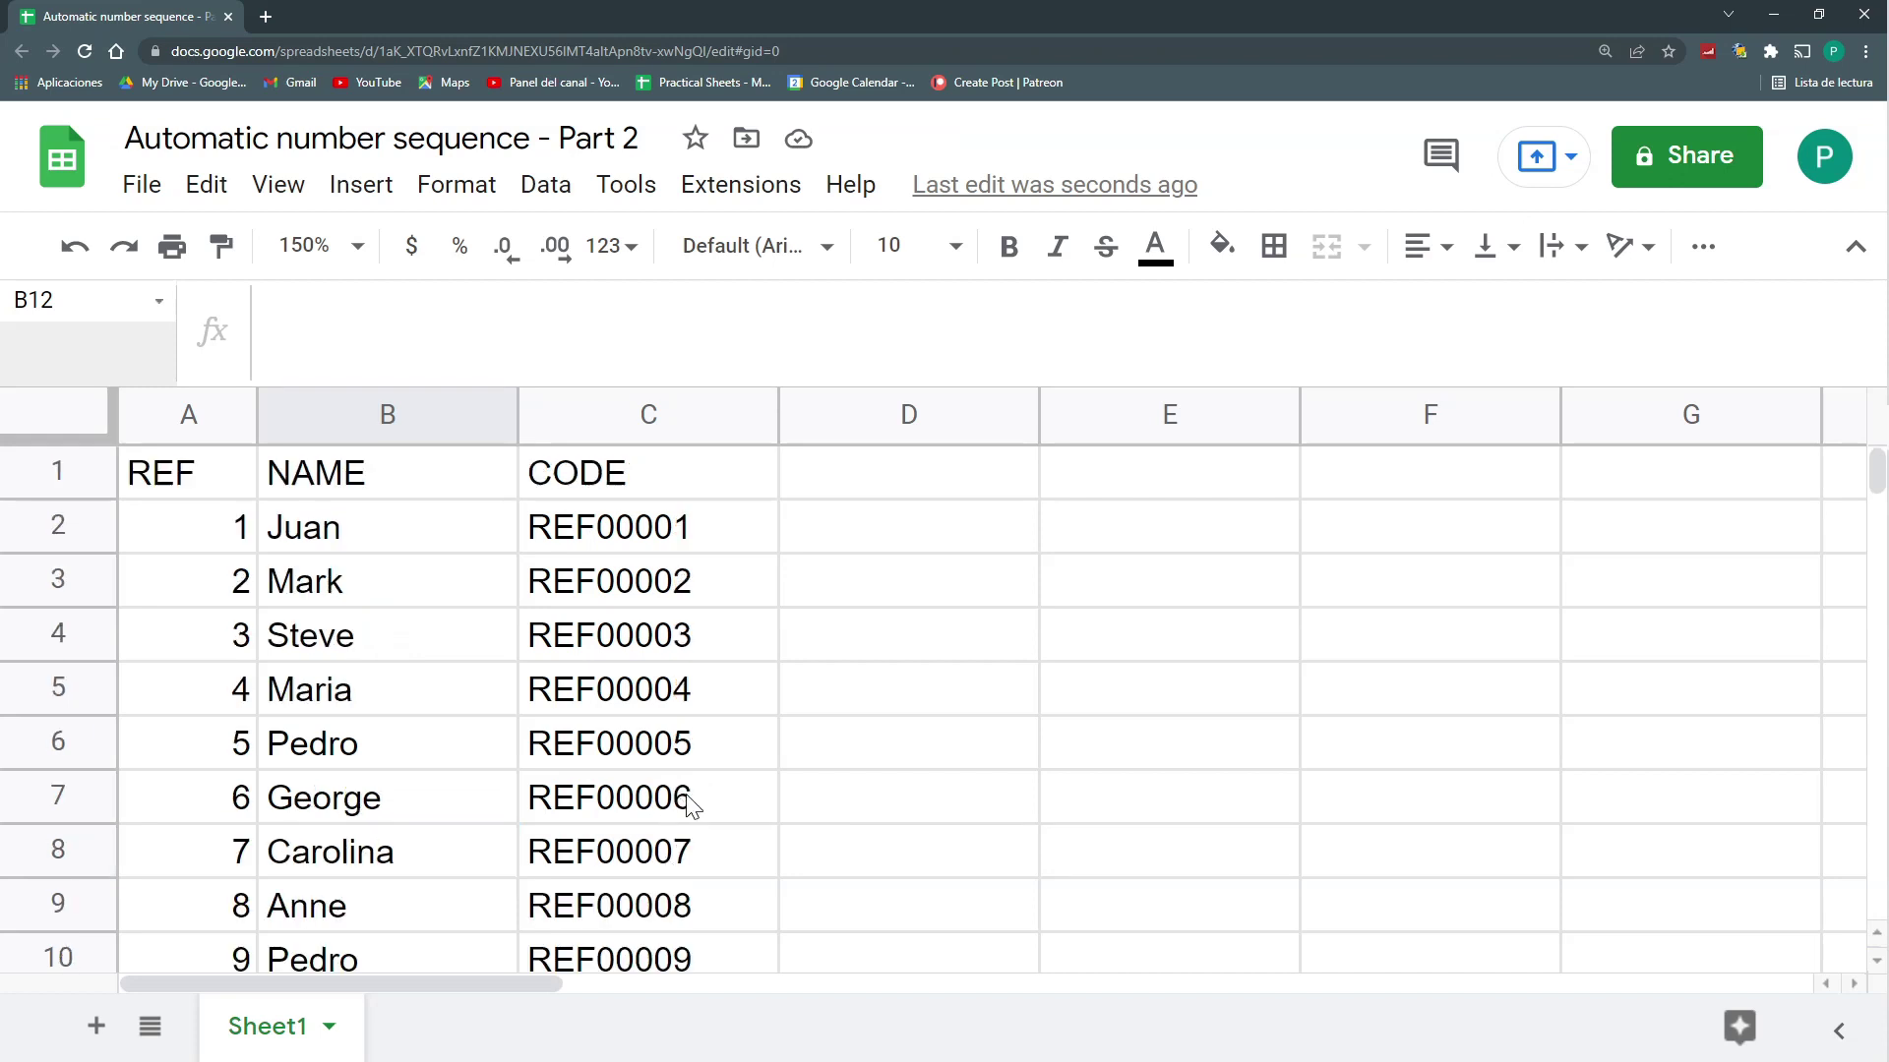
left_click(596, 523)
scroll(718, 669, "down", 1)
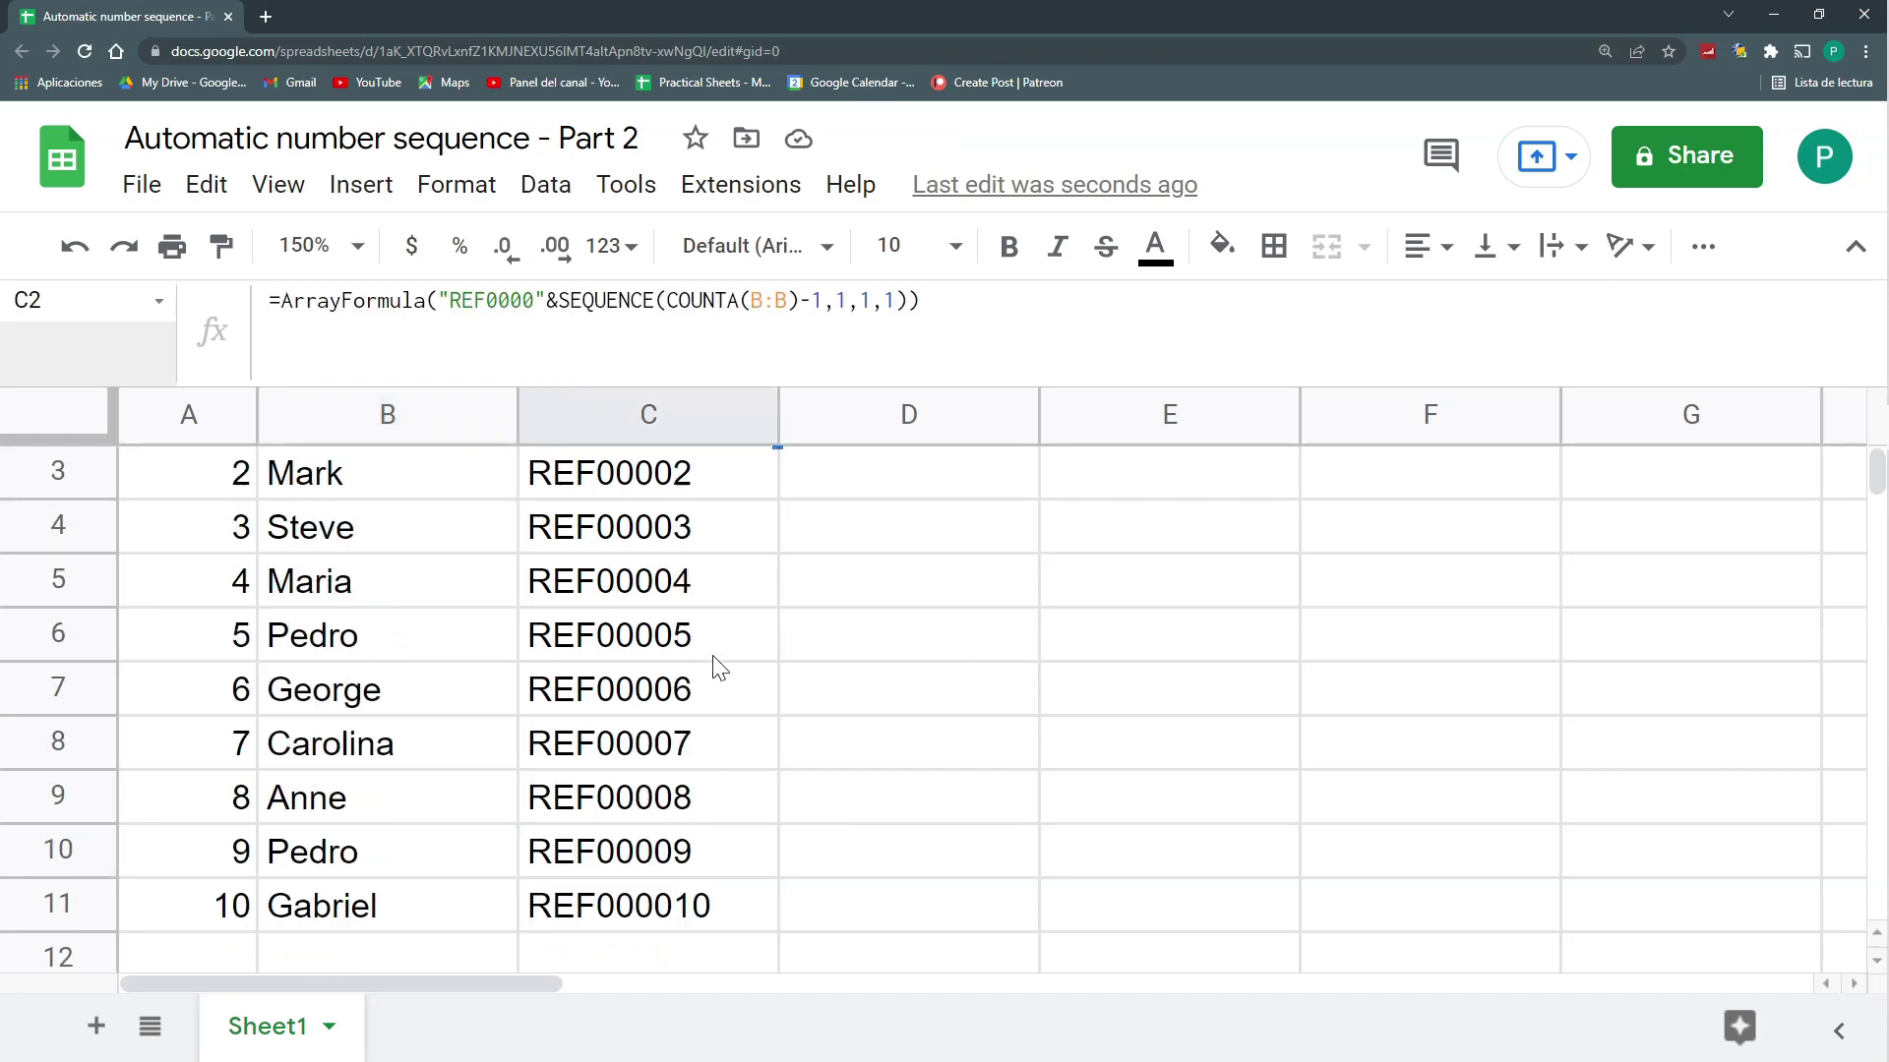
scroll(717, 662, "up", 1)
scroll(626, 638, "down", 1)
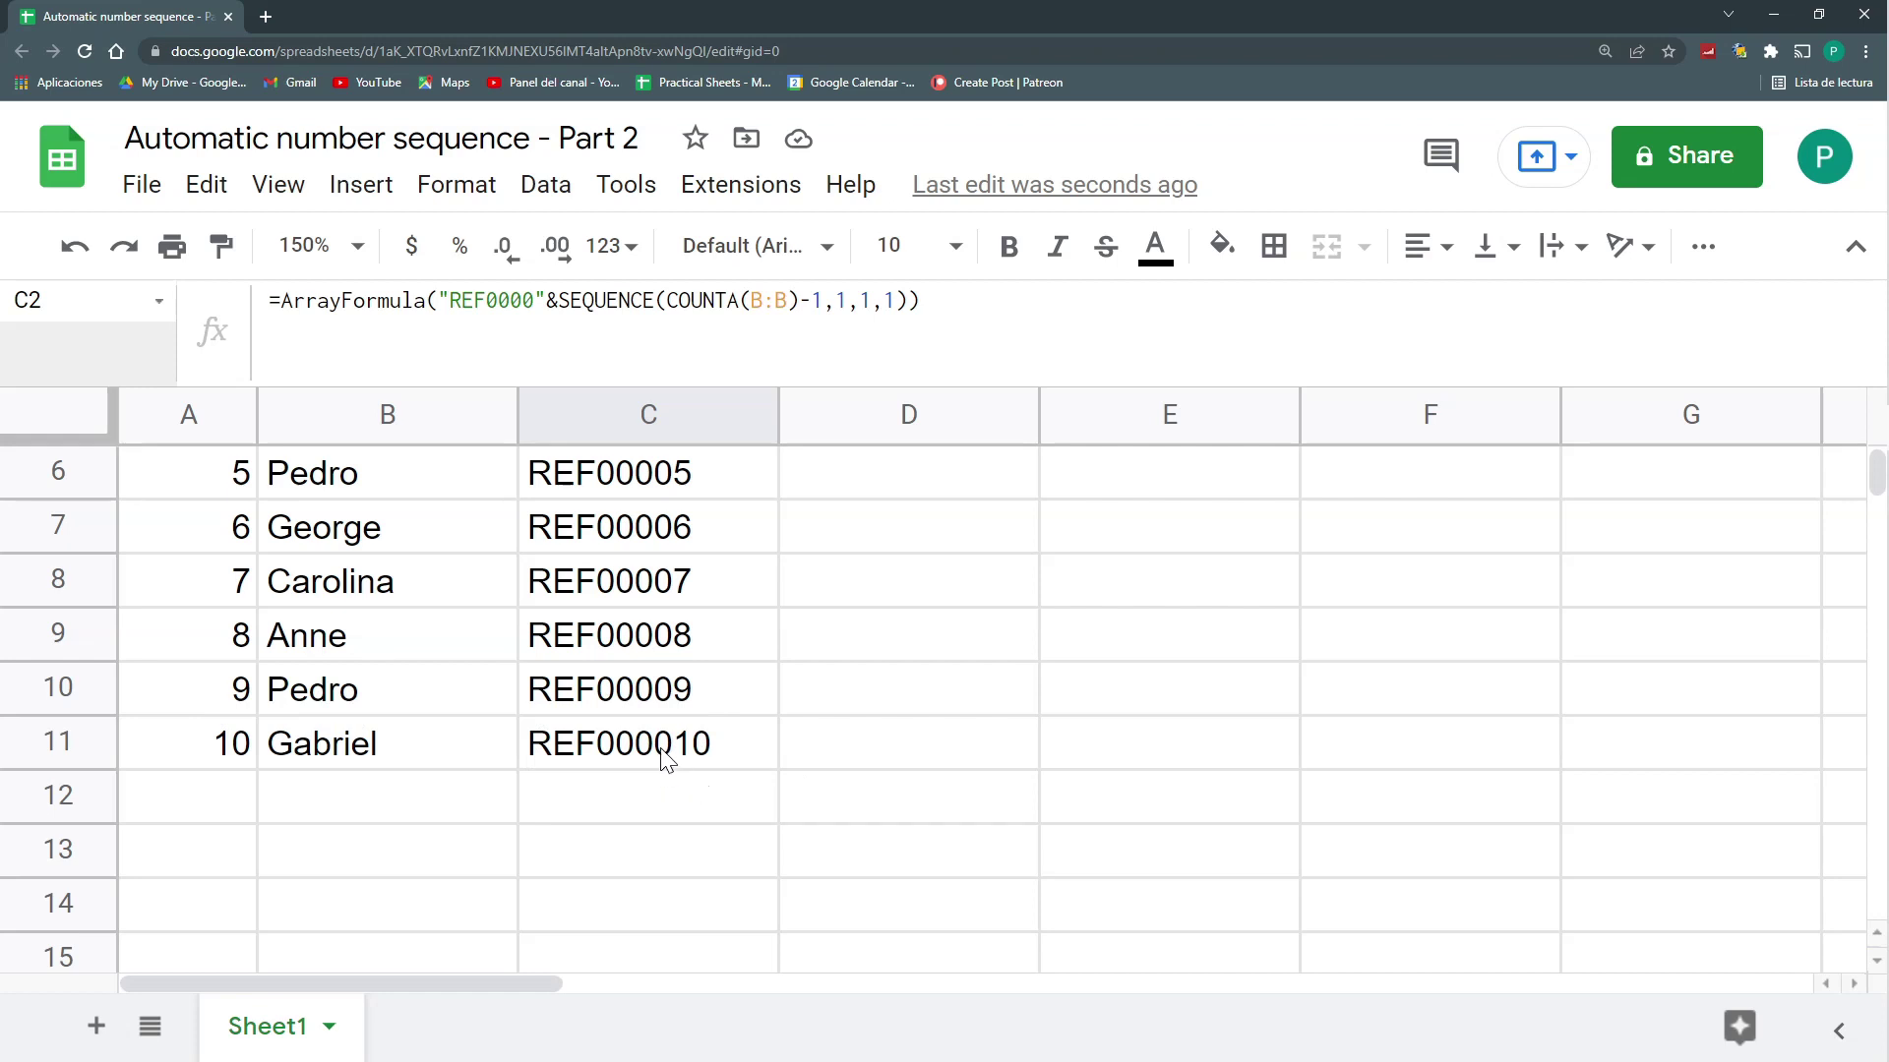
scroll(661, 757, "up", 2)
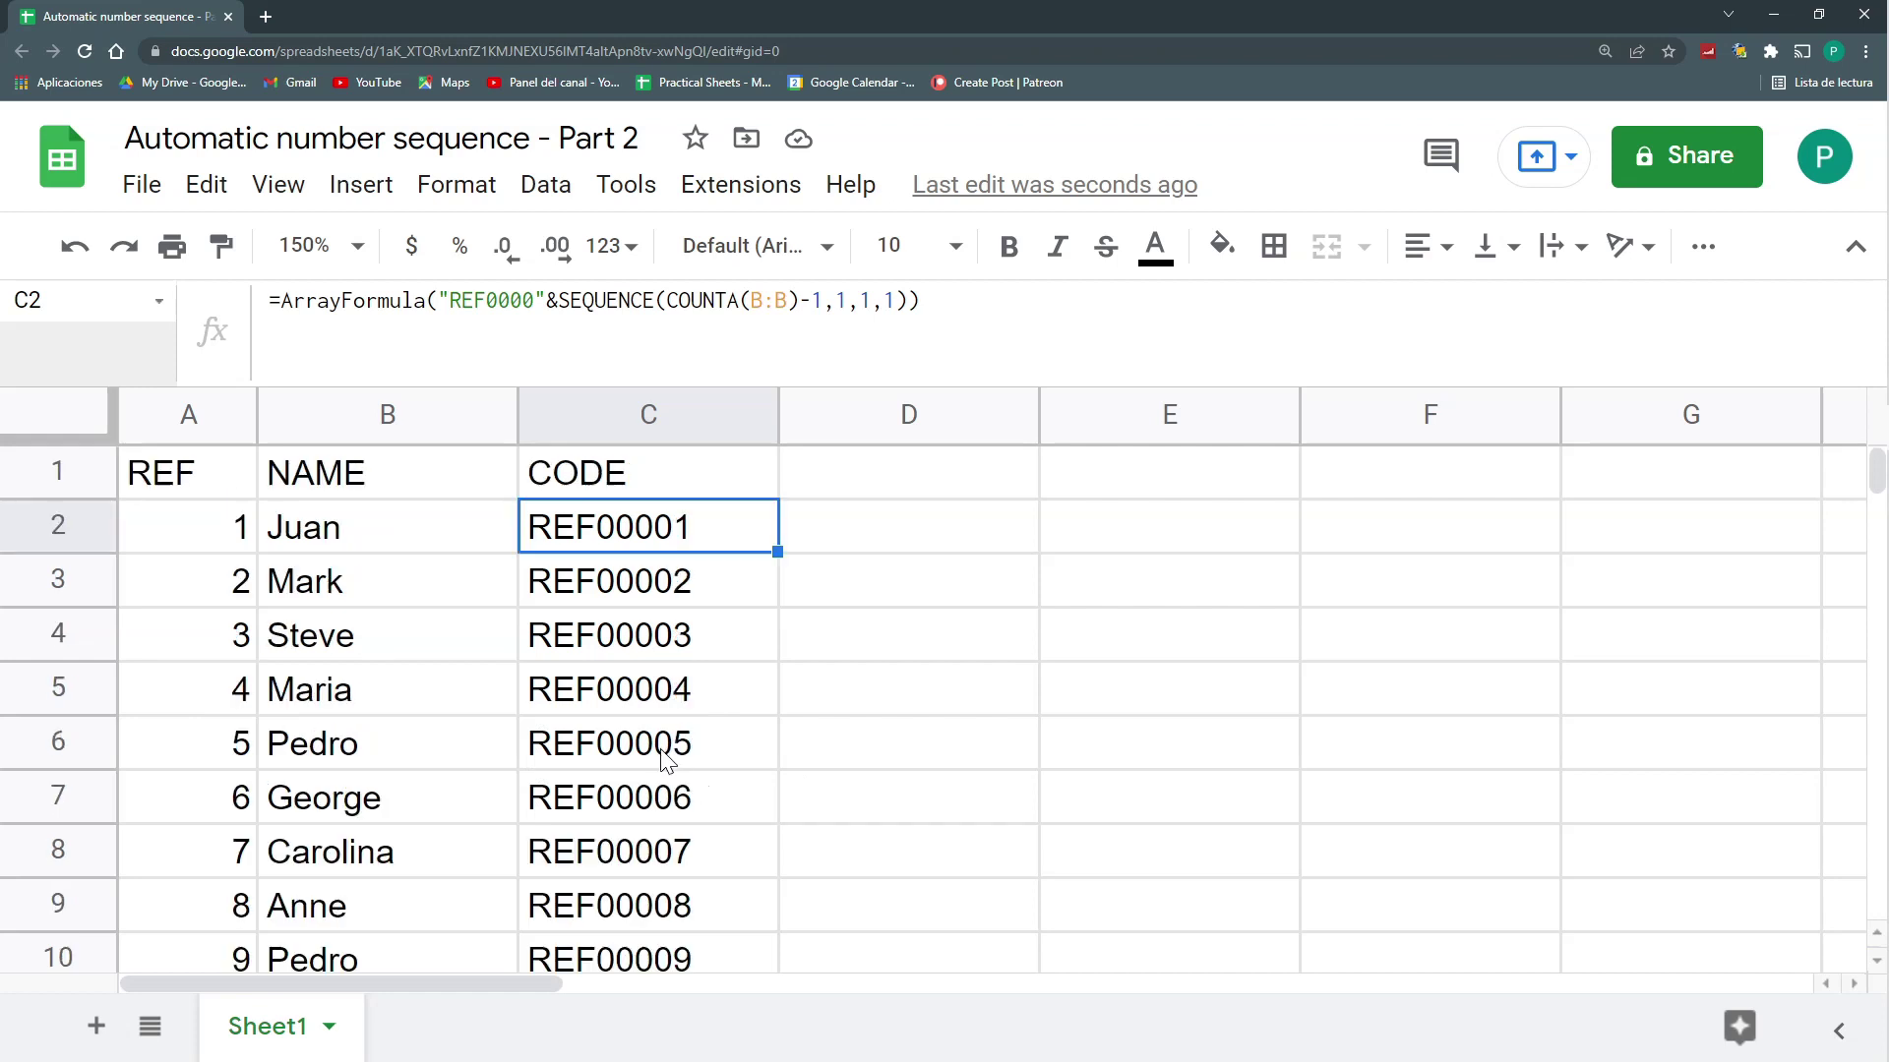
Insert &ROW(A:A) into the C2 array formula
double_click(623, 539)
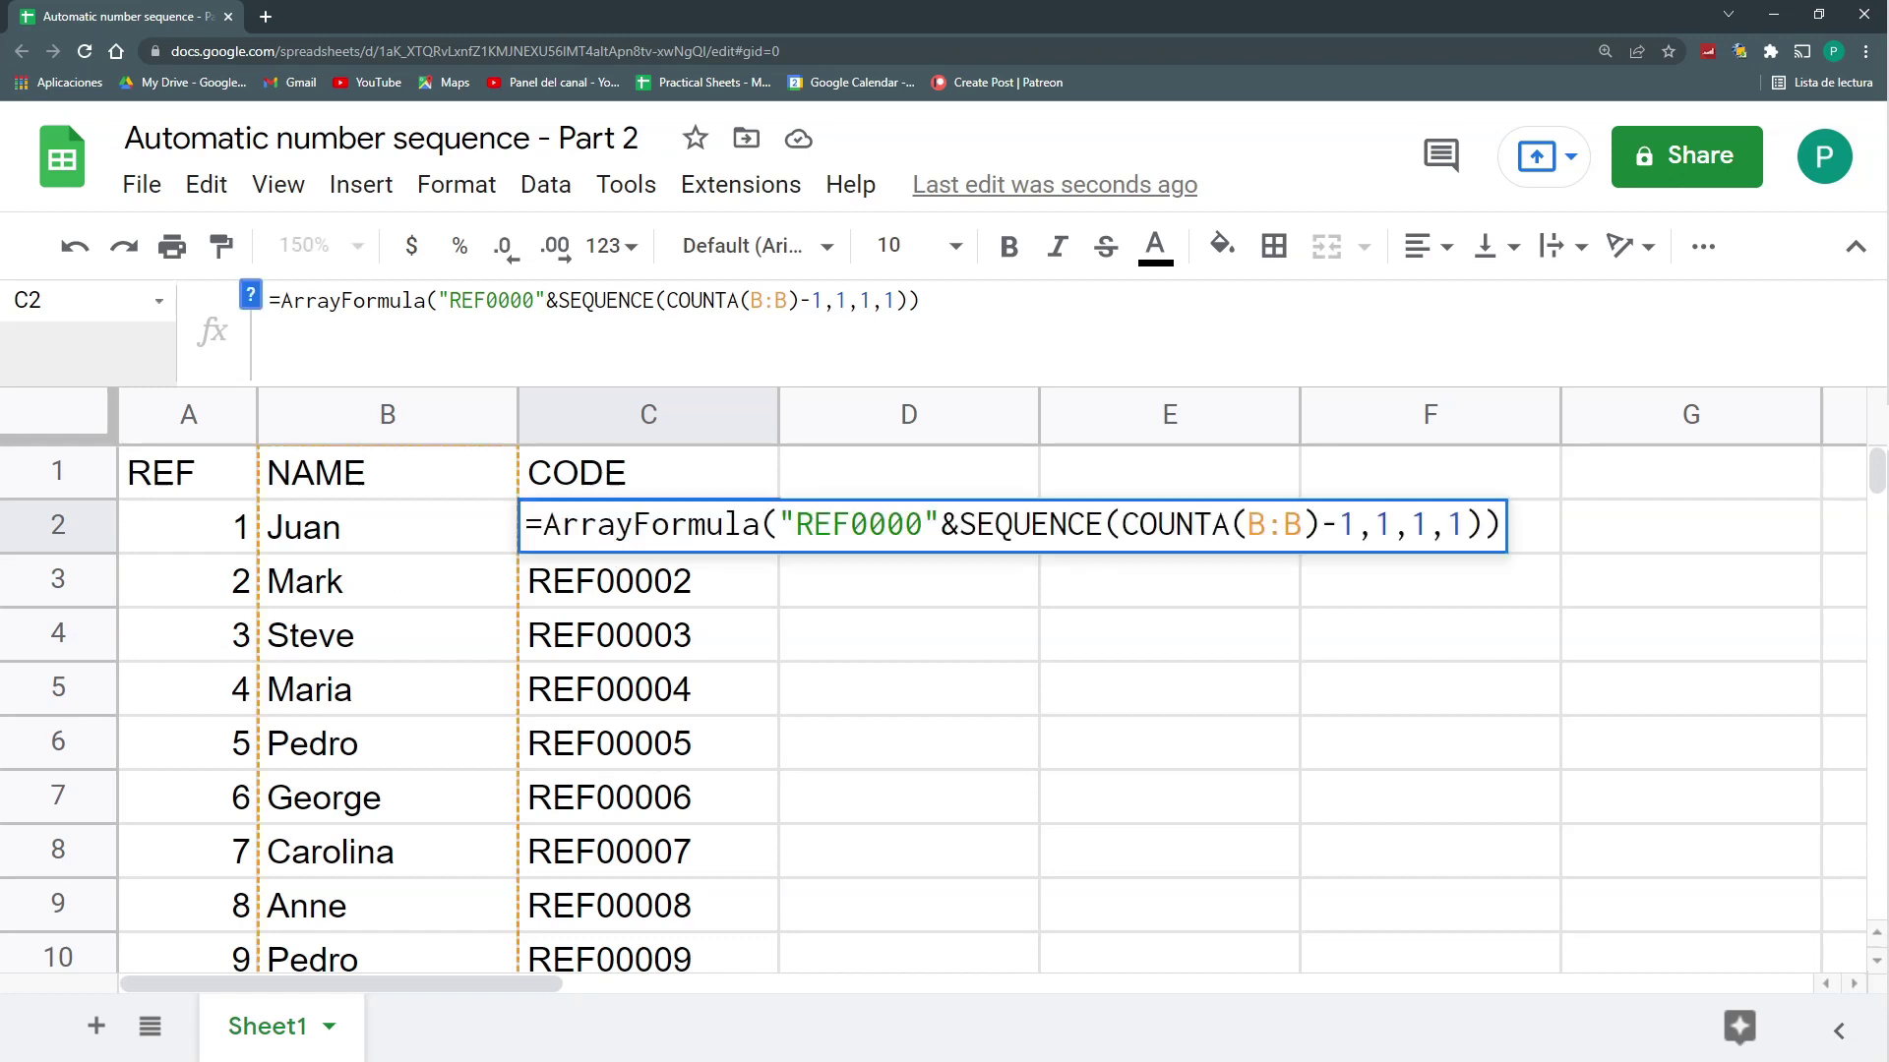
type("&")
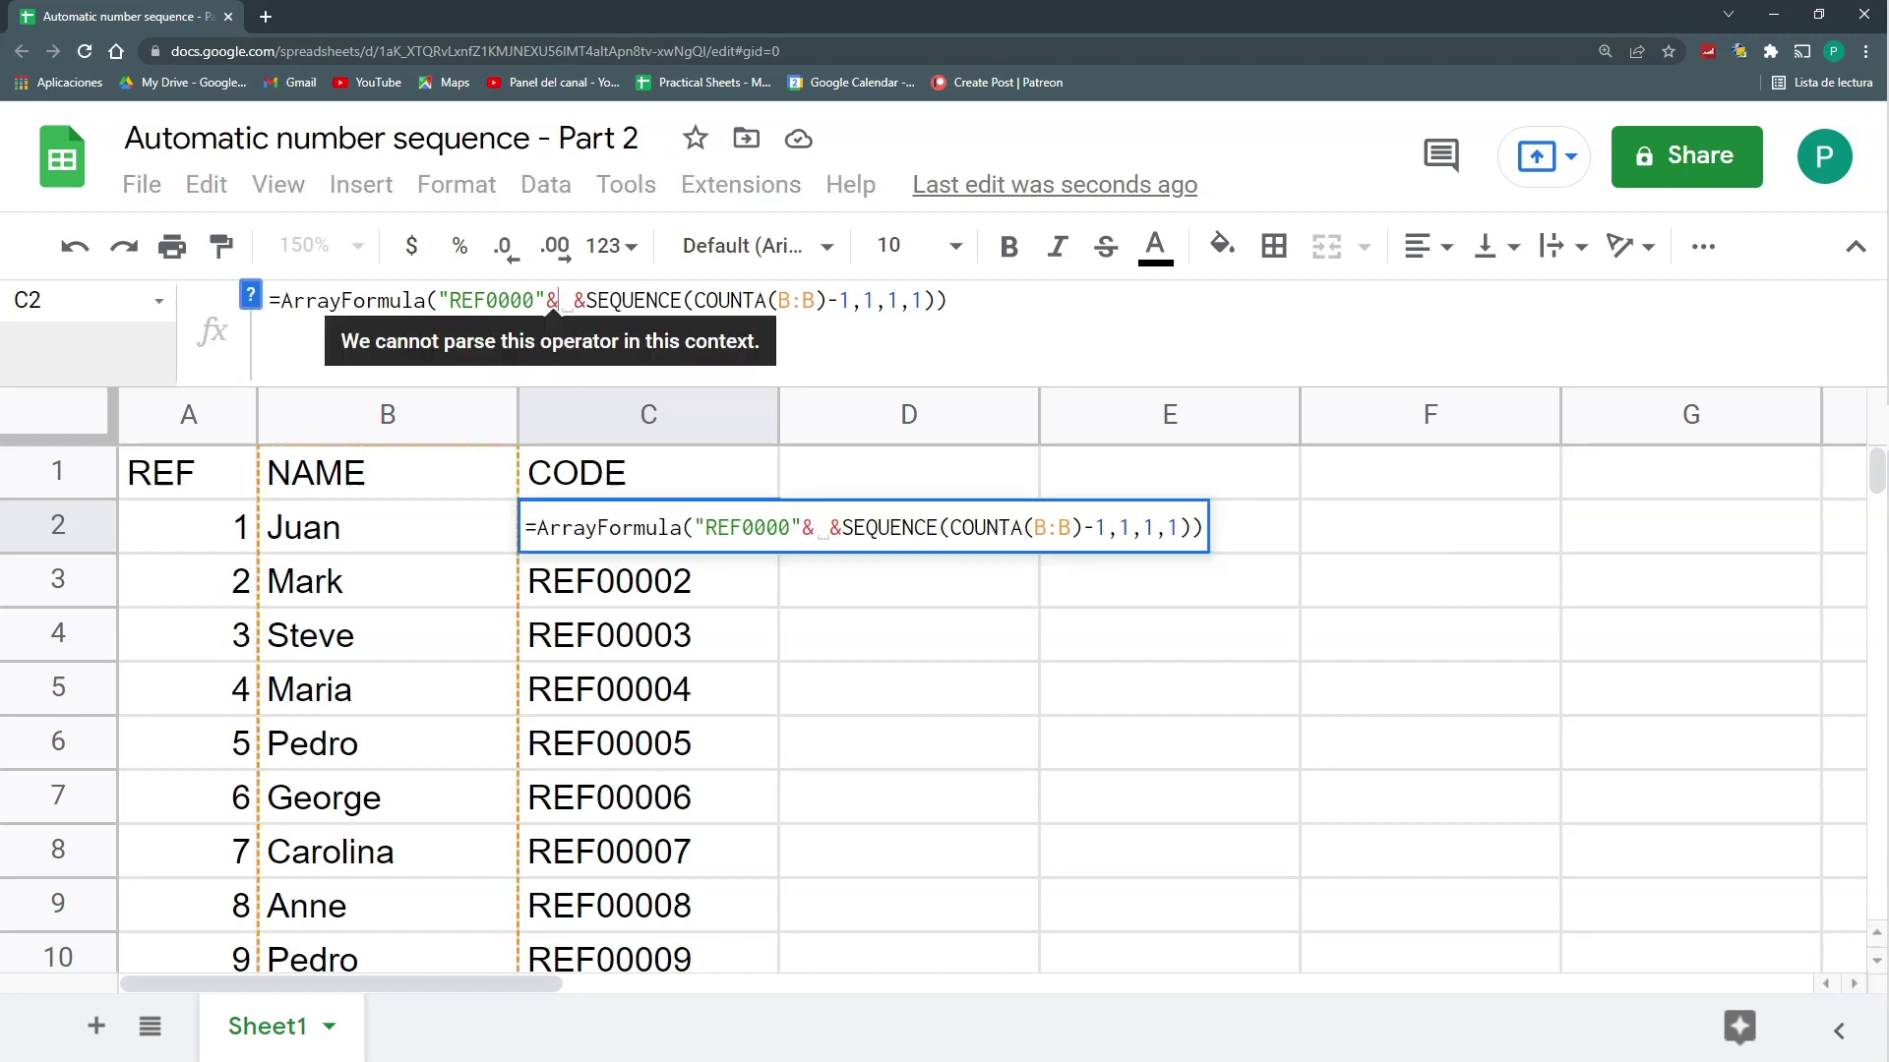
key("BackSpace")
type("ROW")
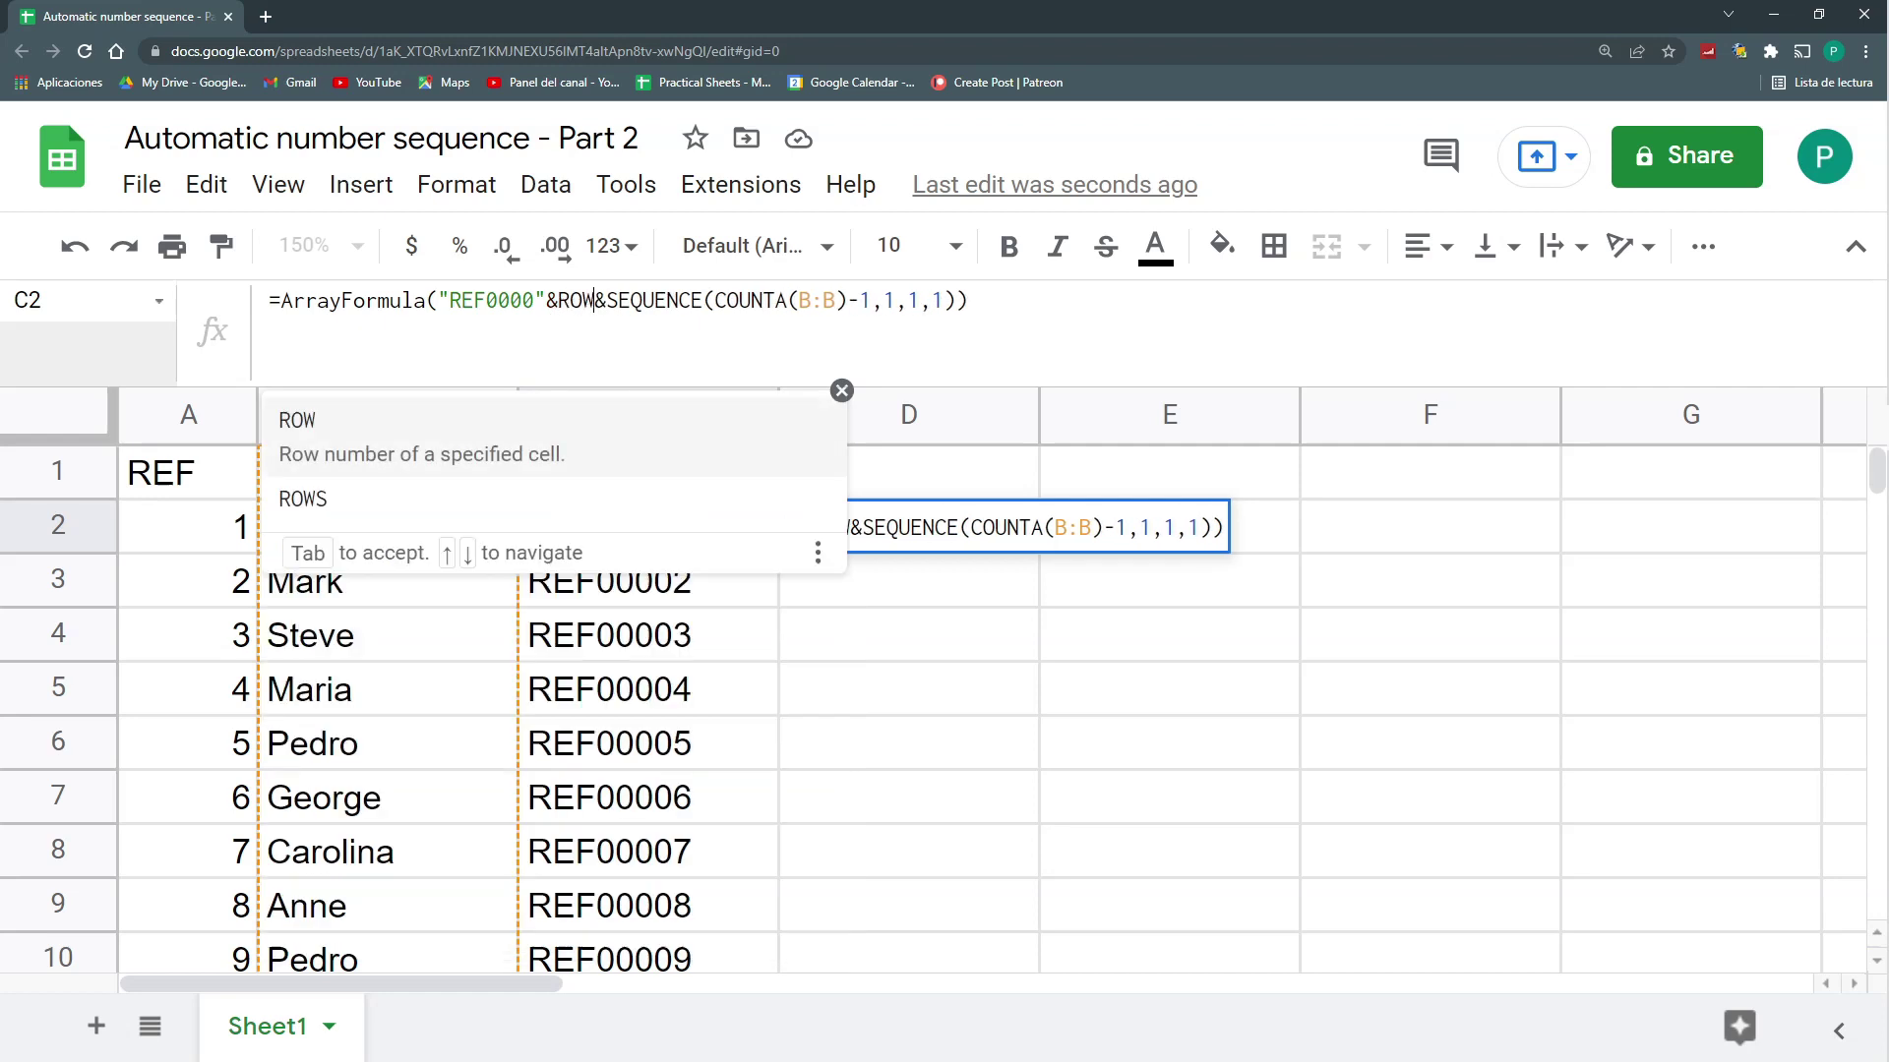
type("(A")
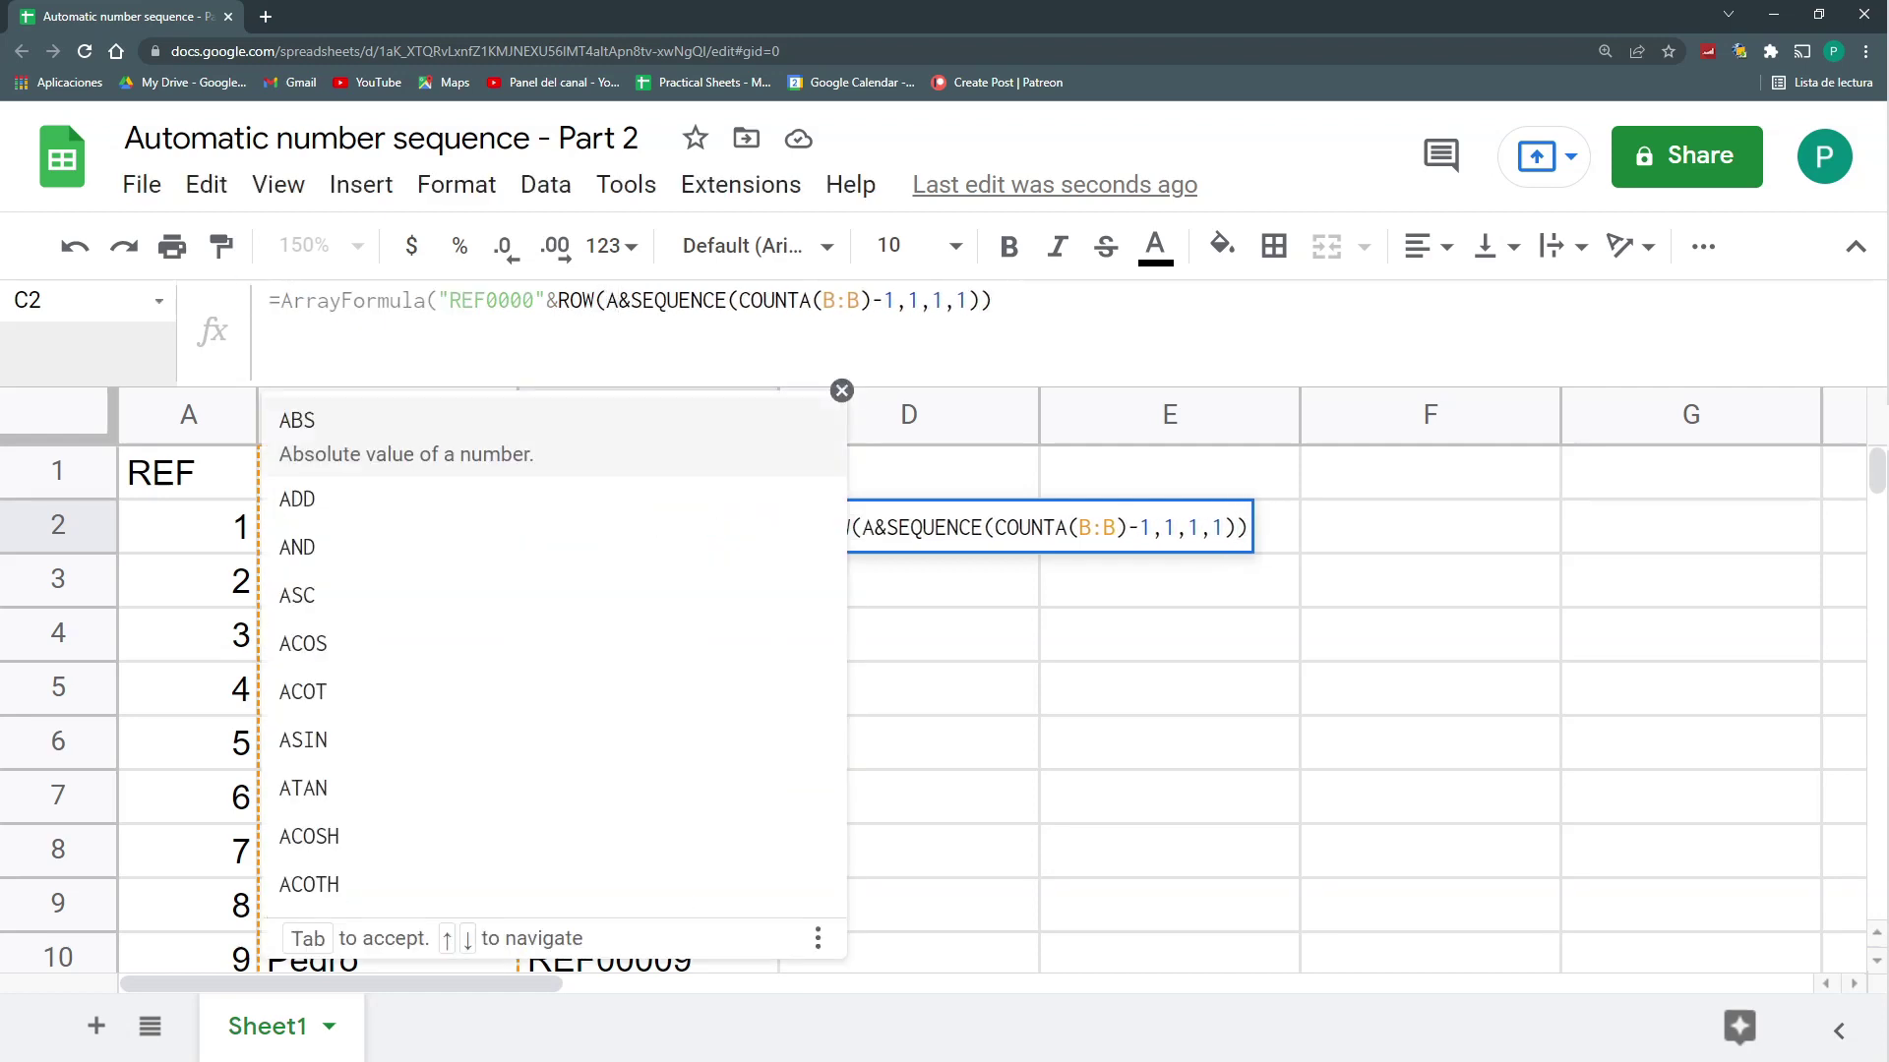
left_click(1104, 523)
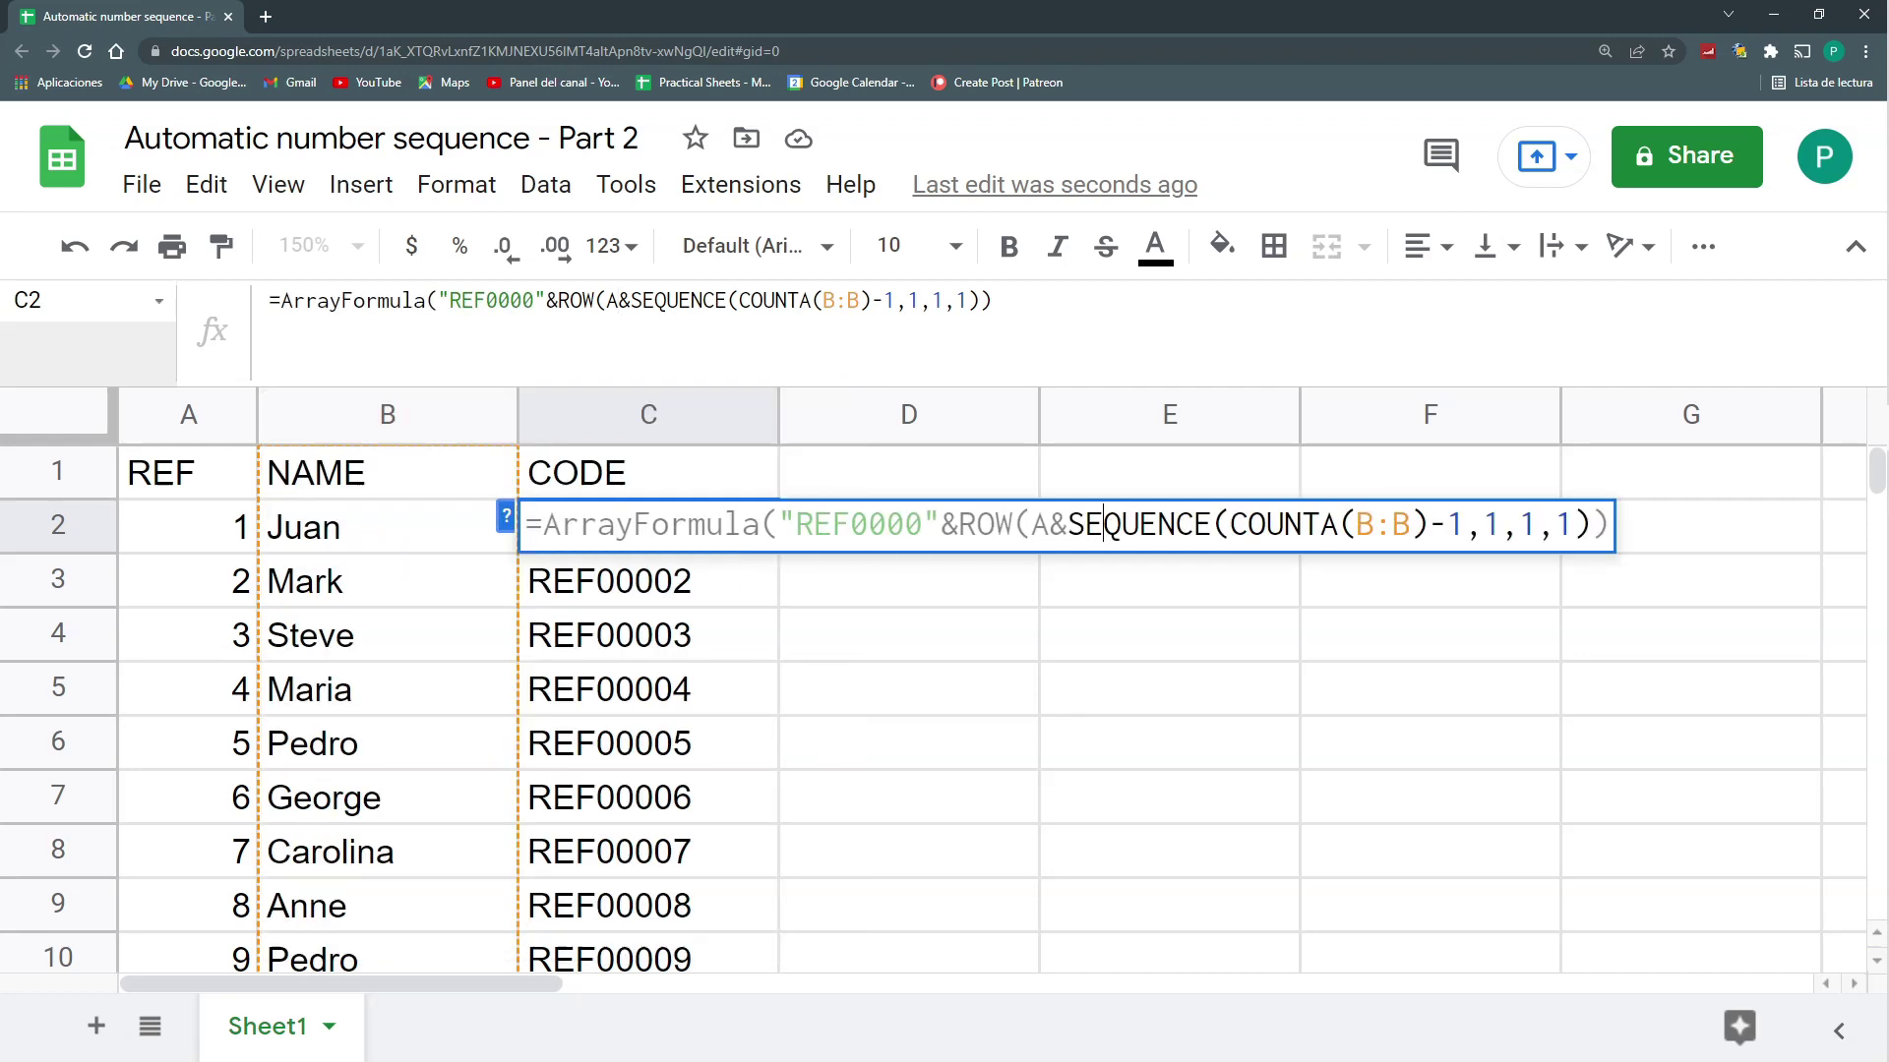
left_click(1067, 523)
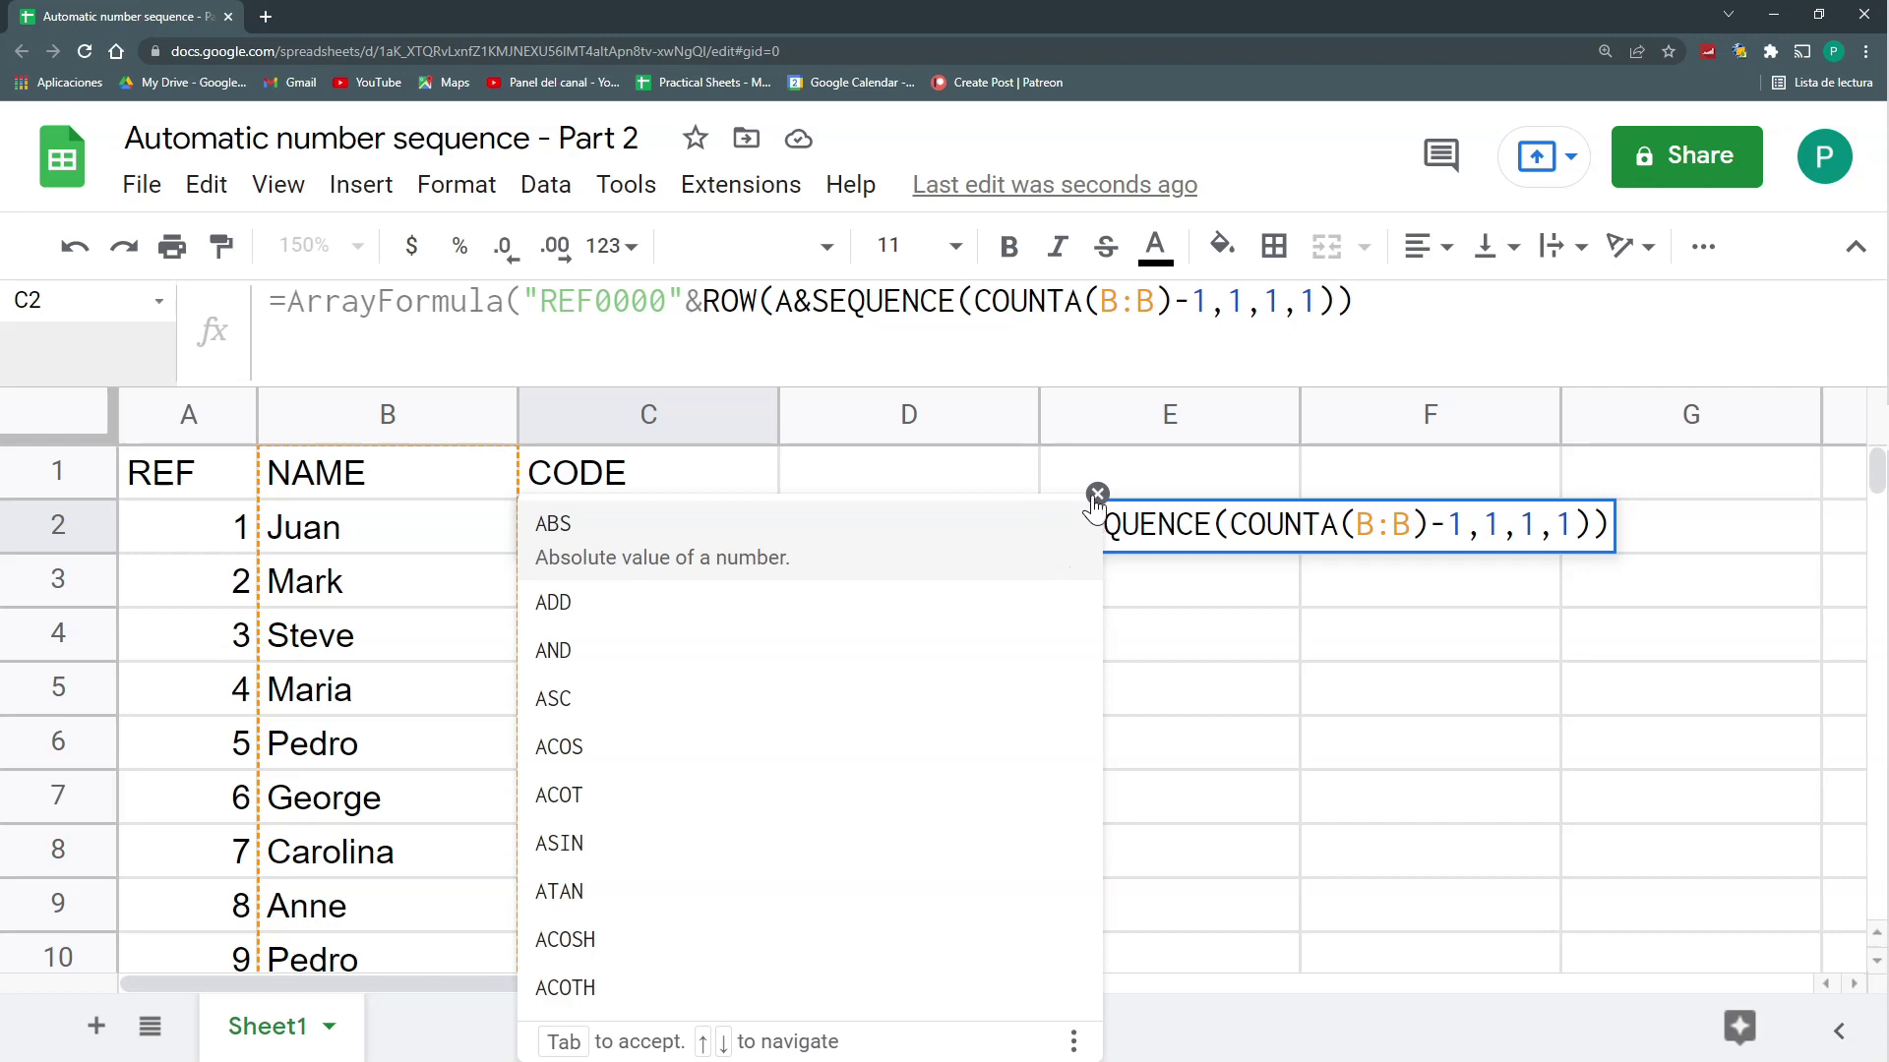
type(":a")
key("BackSpace")
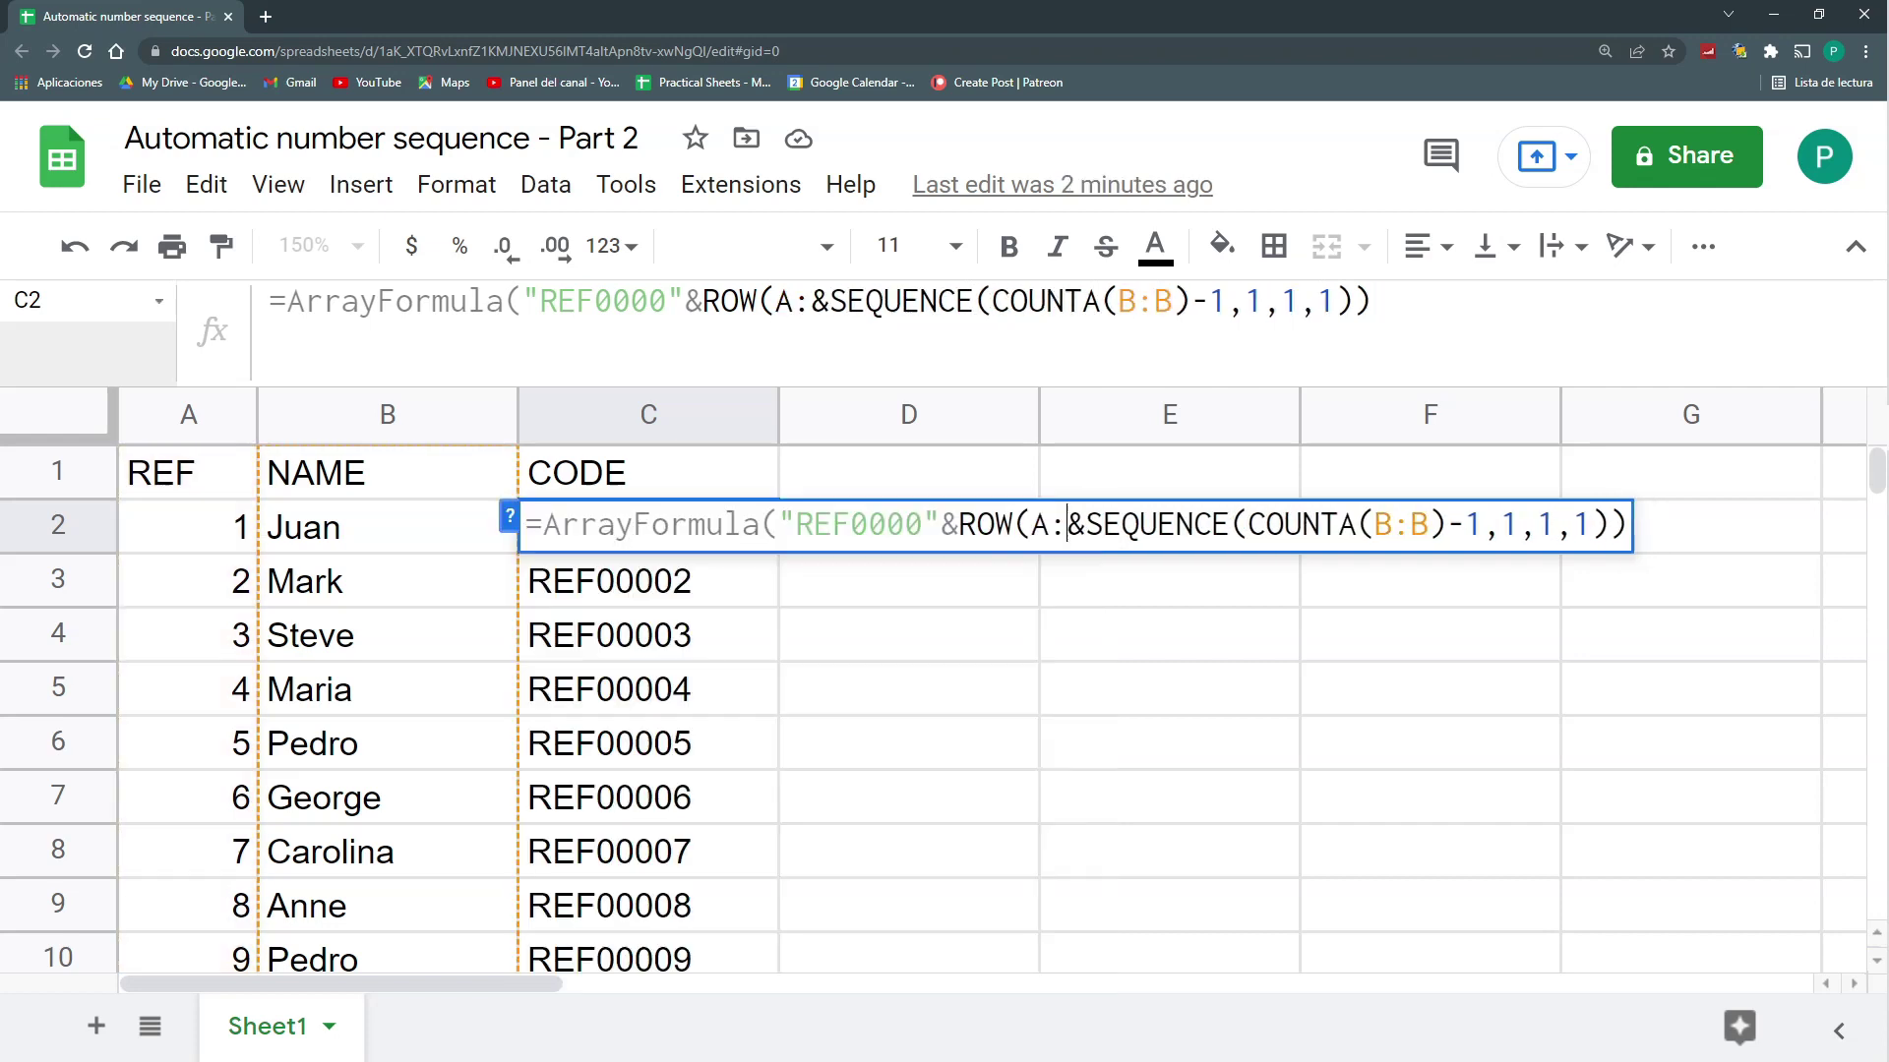
type("A)")
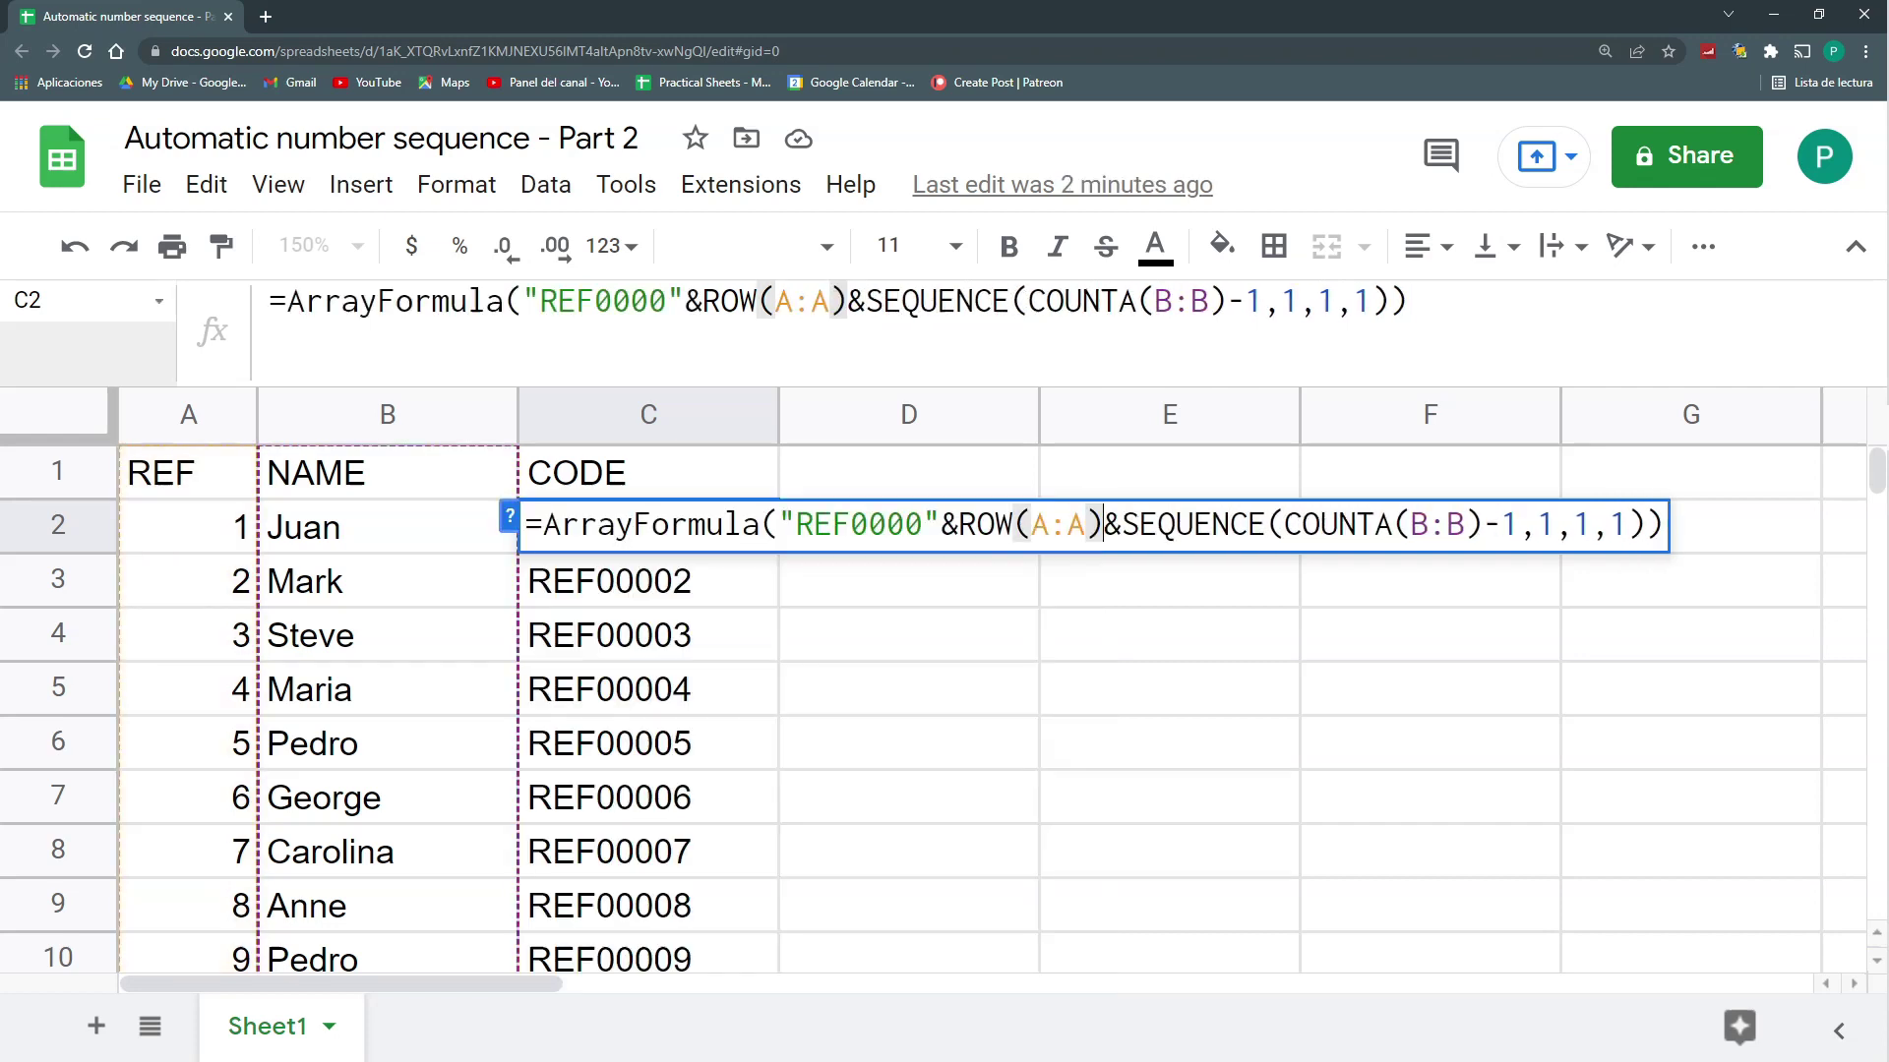
key("Return")
Fix the #REF! error by changing the range to ROW(A2:A)
key("Up")
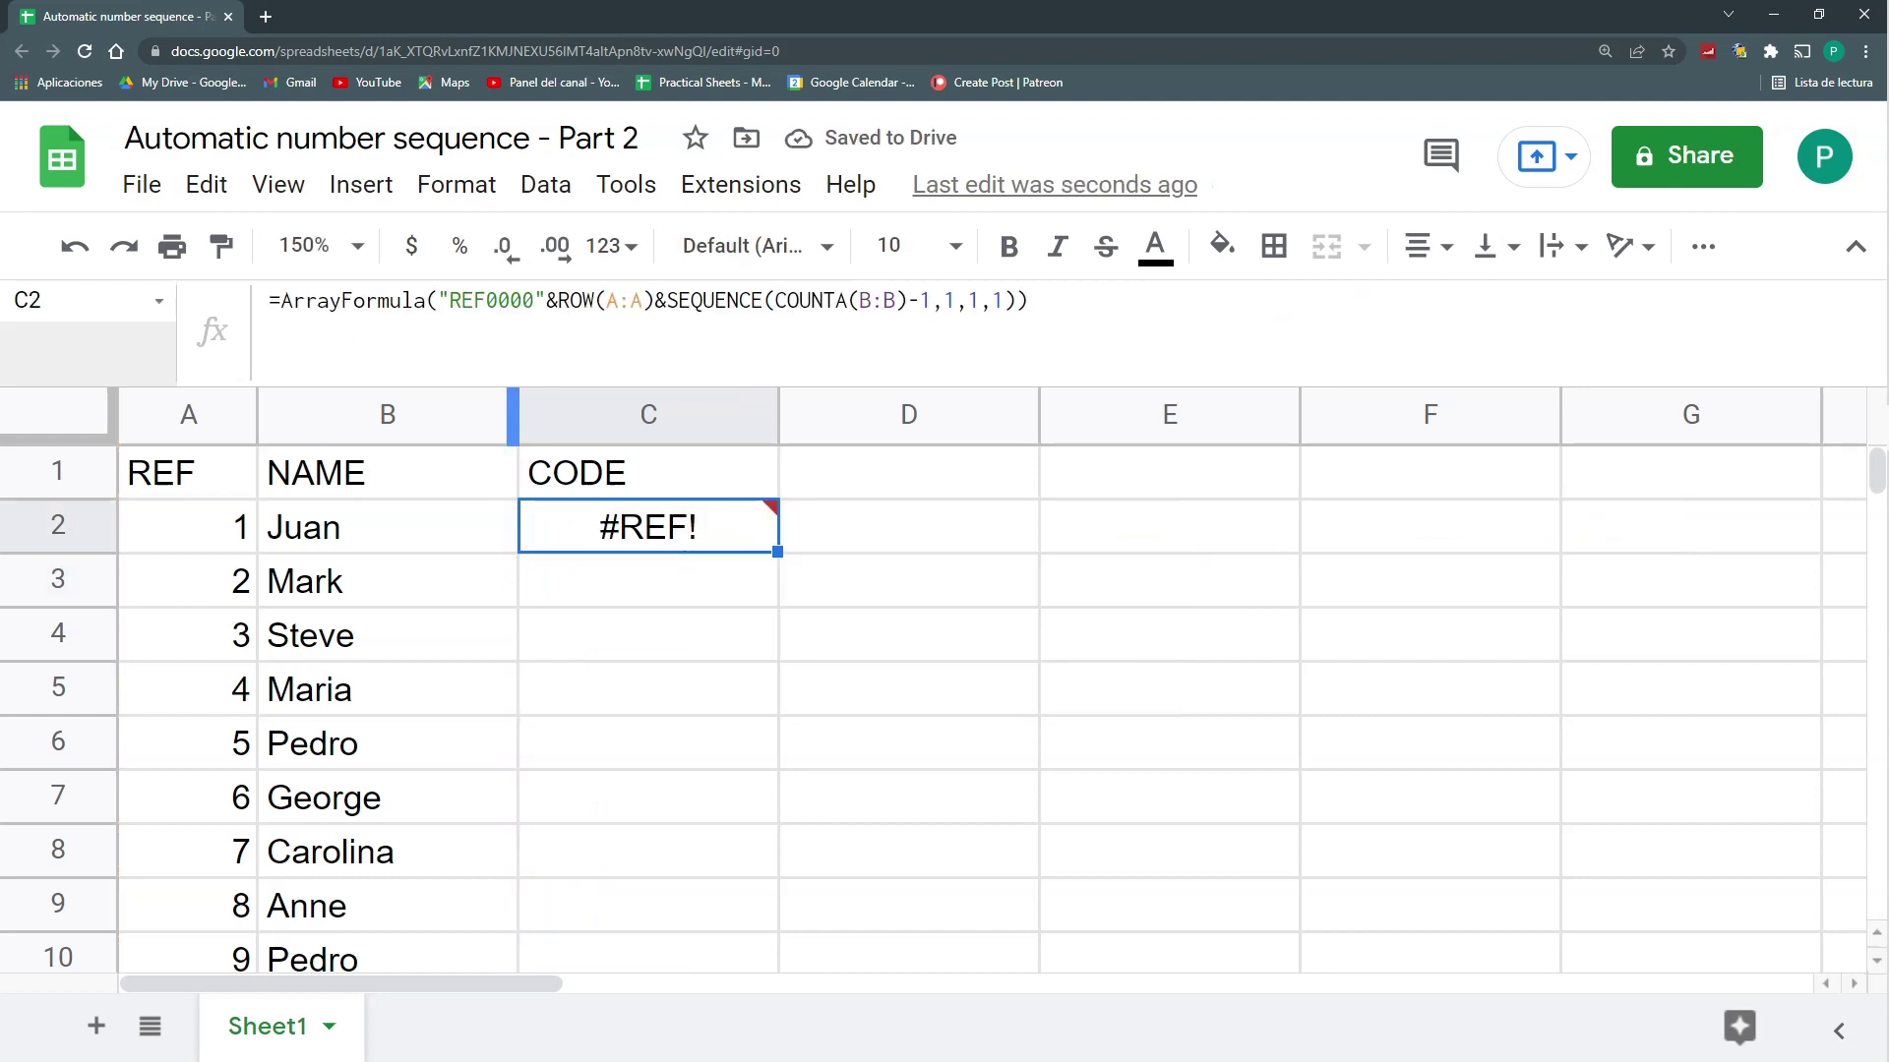
key("Return")
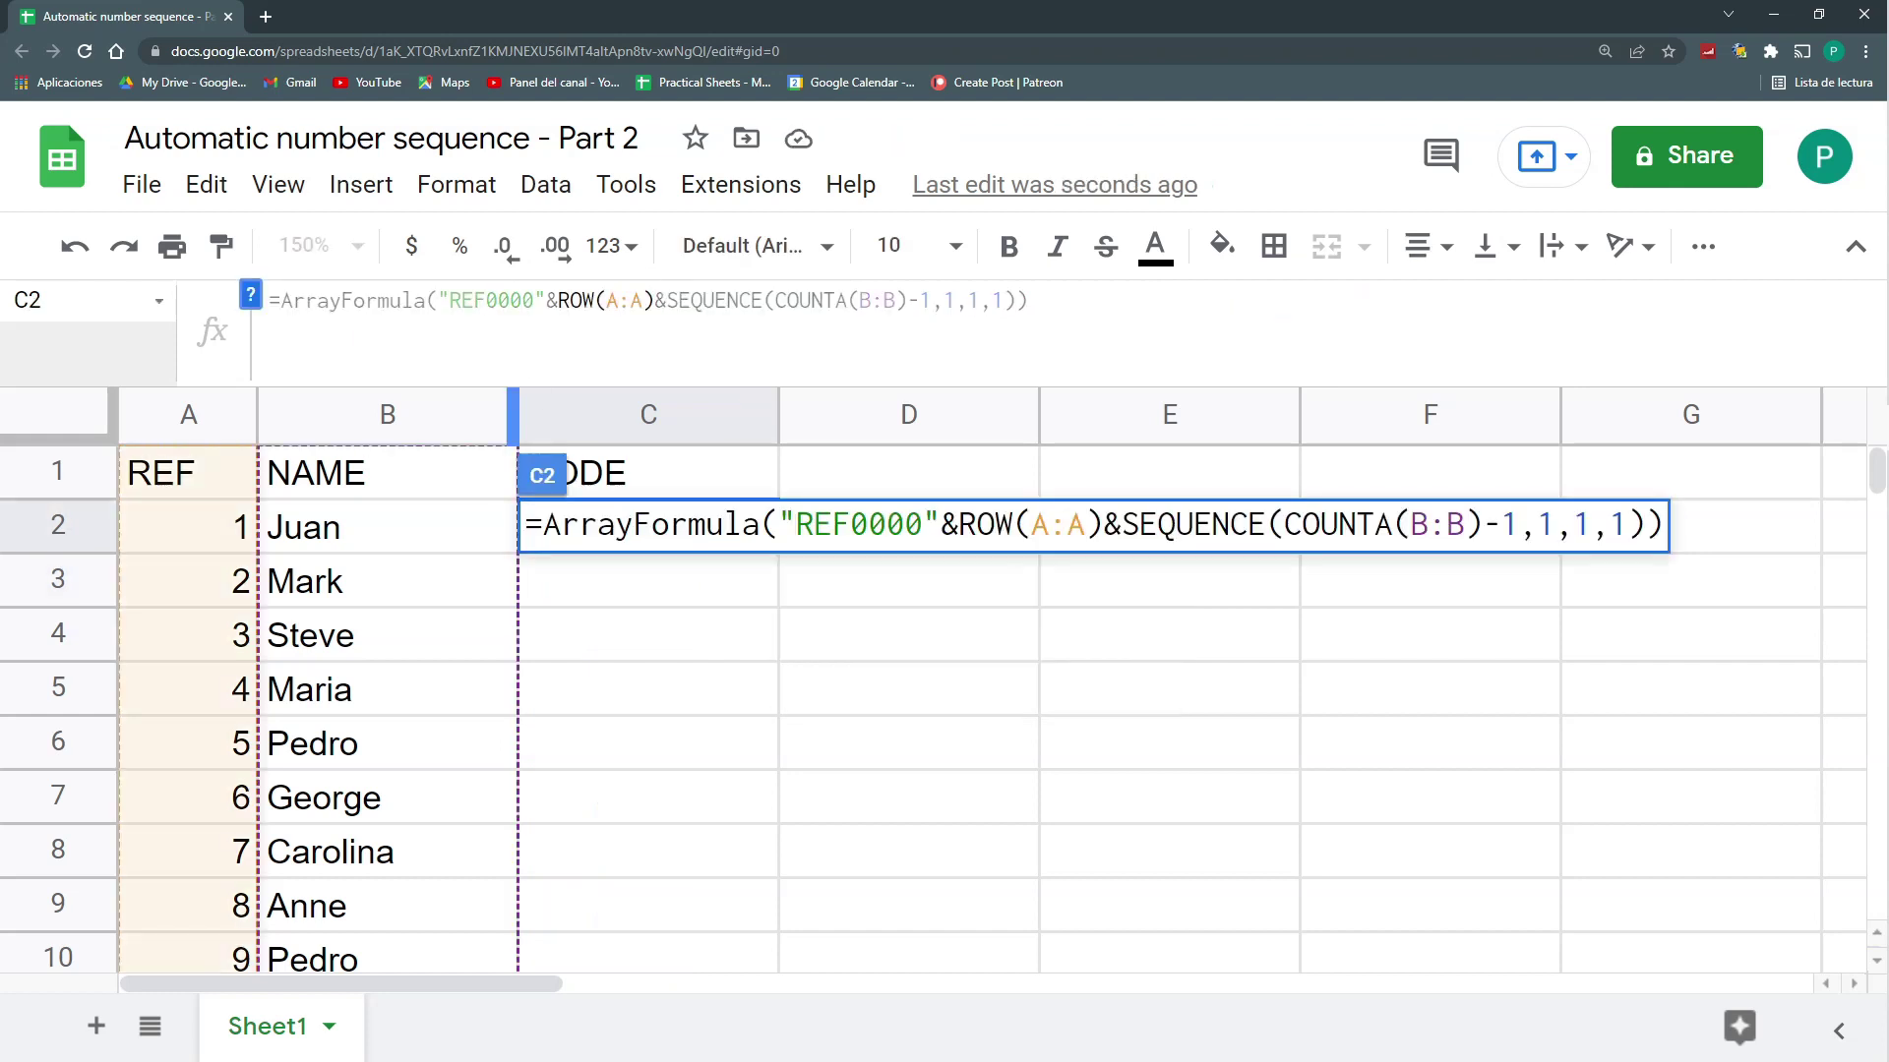
type("2")
key("Return")
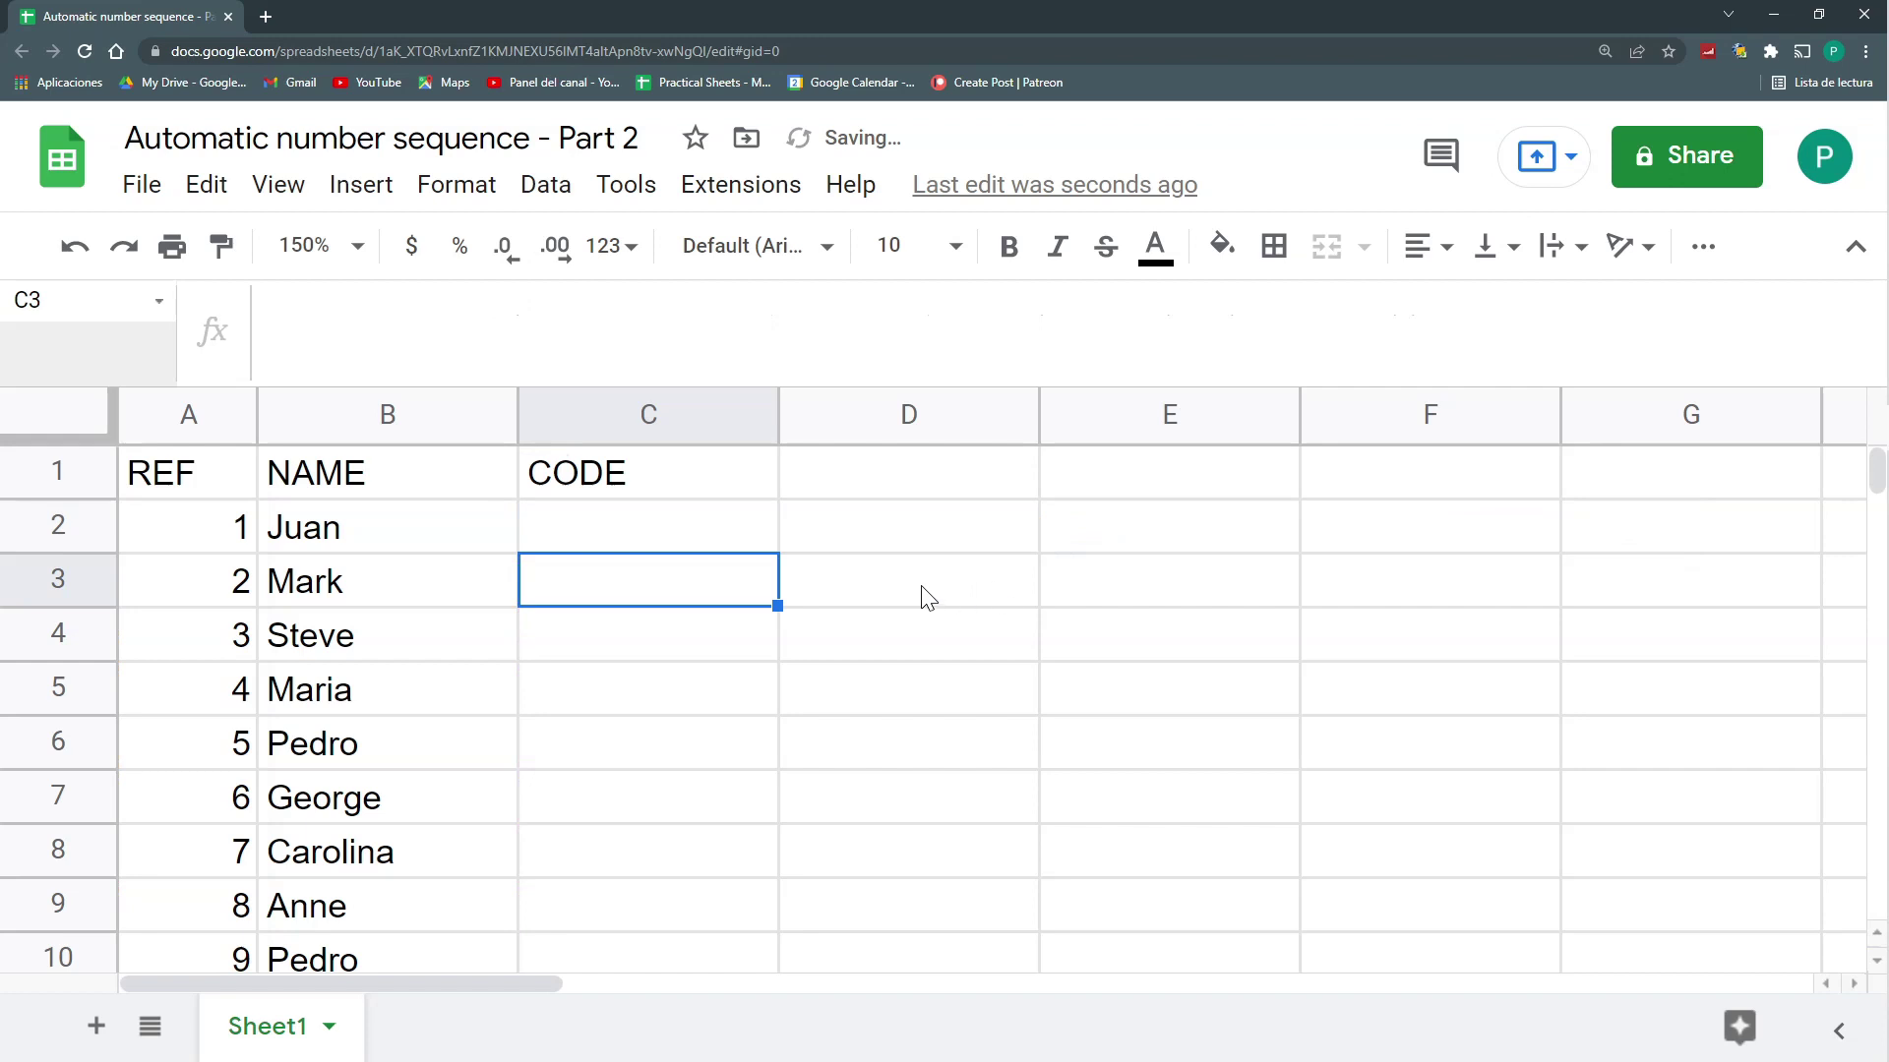
left_click(698, 552)
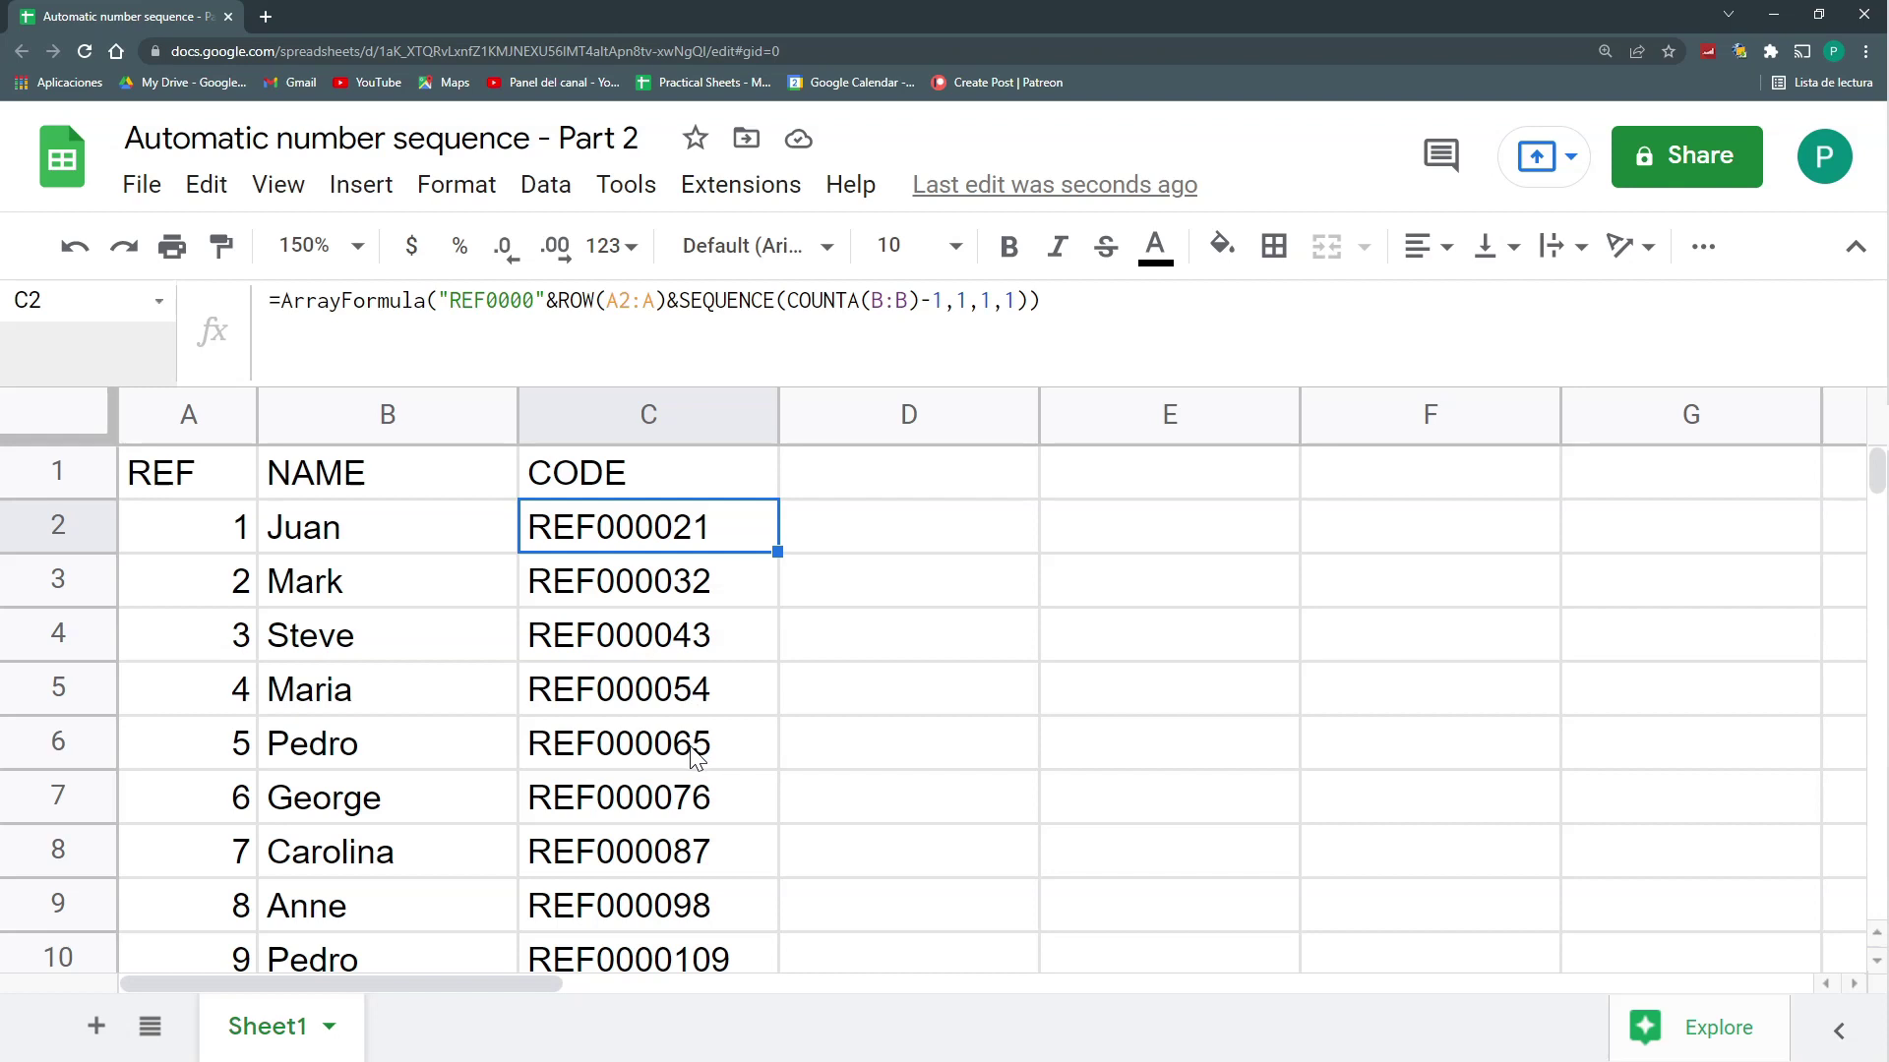
scroll(696, 753, "down", 2)
scroll(696, 753, "up", 2)
Drop the SEQUENCE term so C2 reads =ArrayFormula("REF0000"&(ROW(A2:A)-1))
left_click_drag(666, 300, 1023, 300)
key("BackSpace")
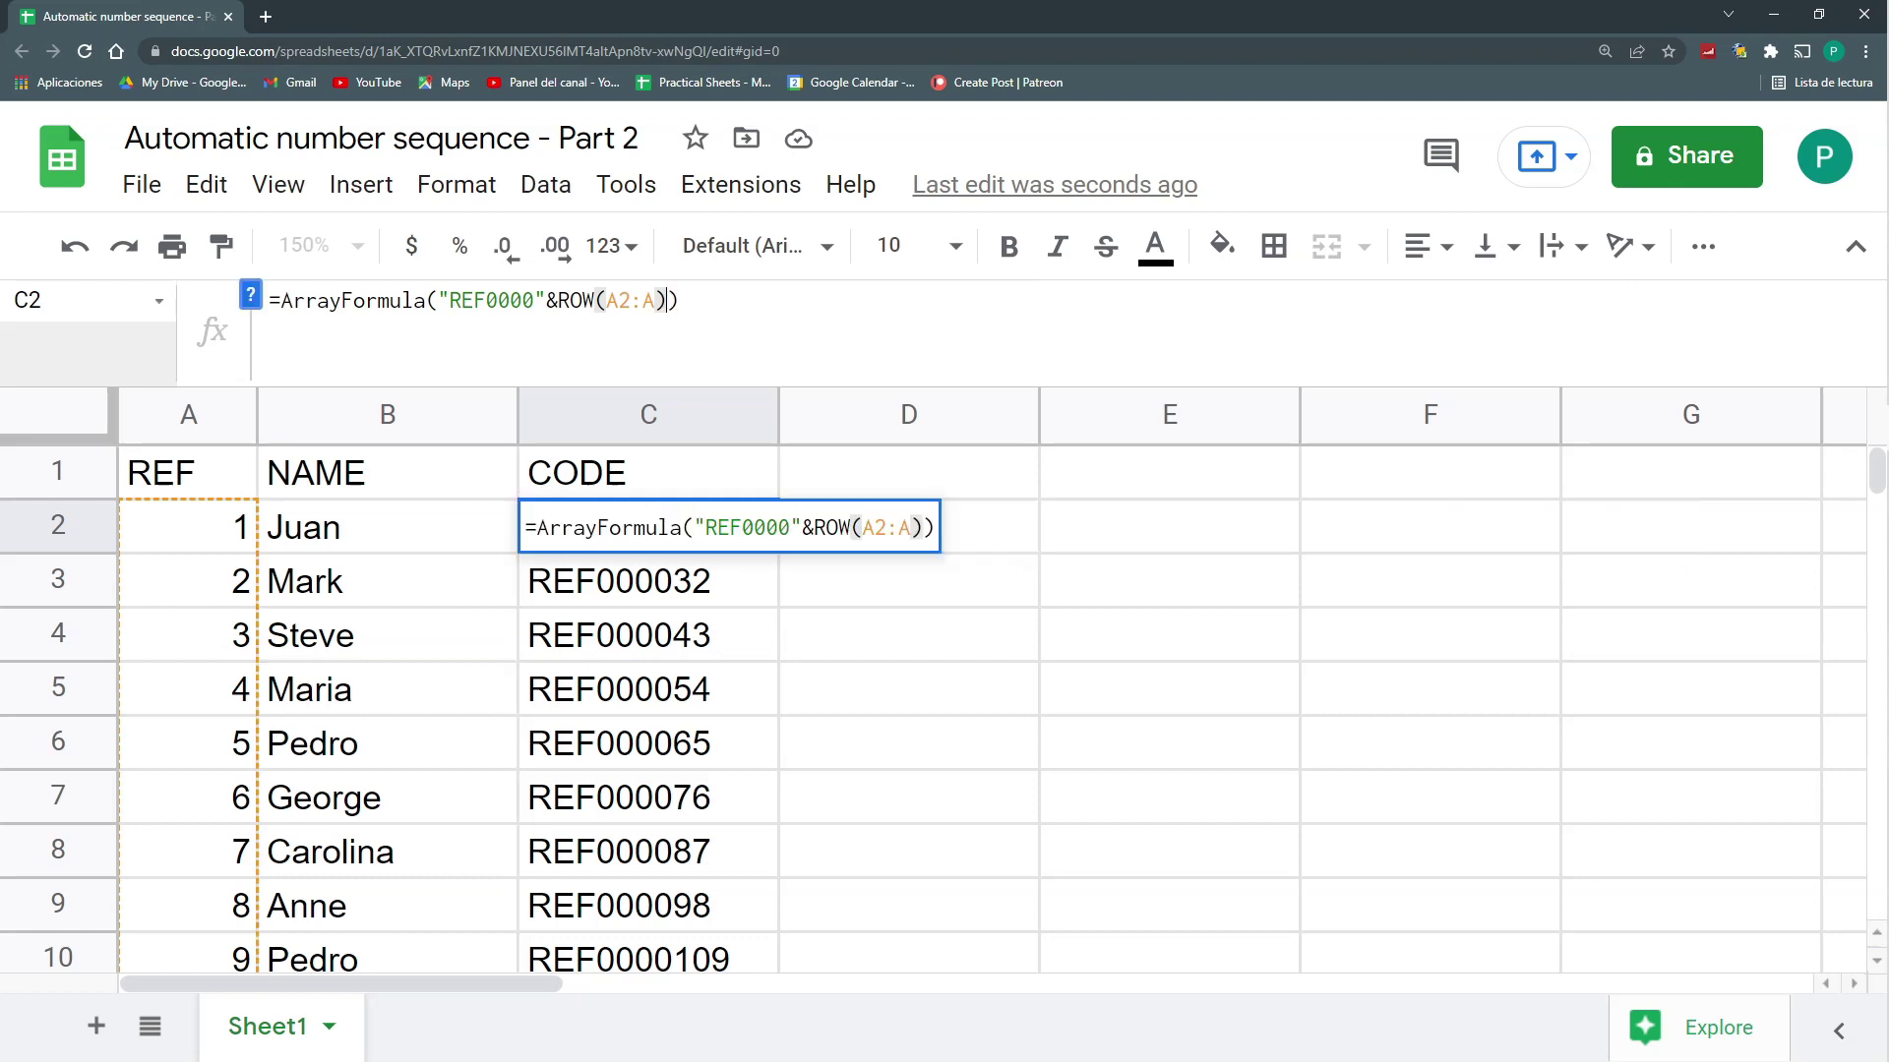
key("Return")
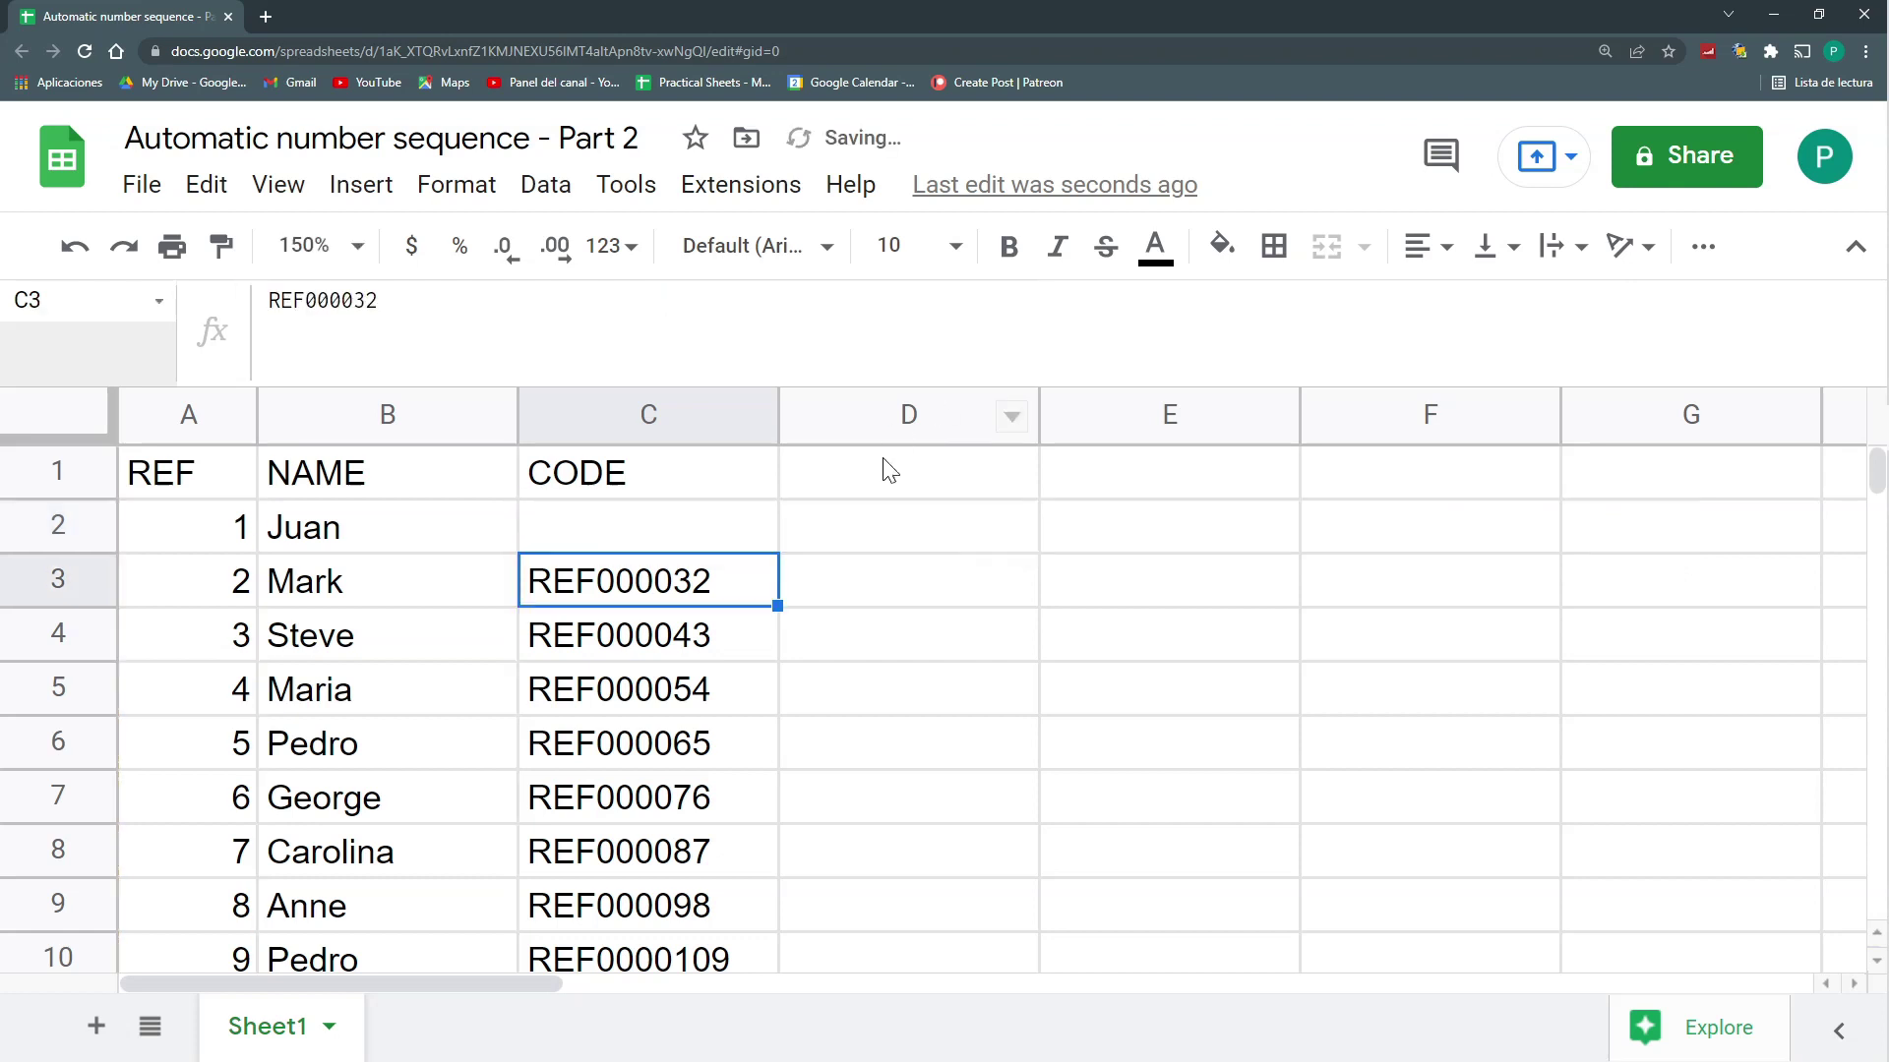
left_click(712, 533)
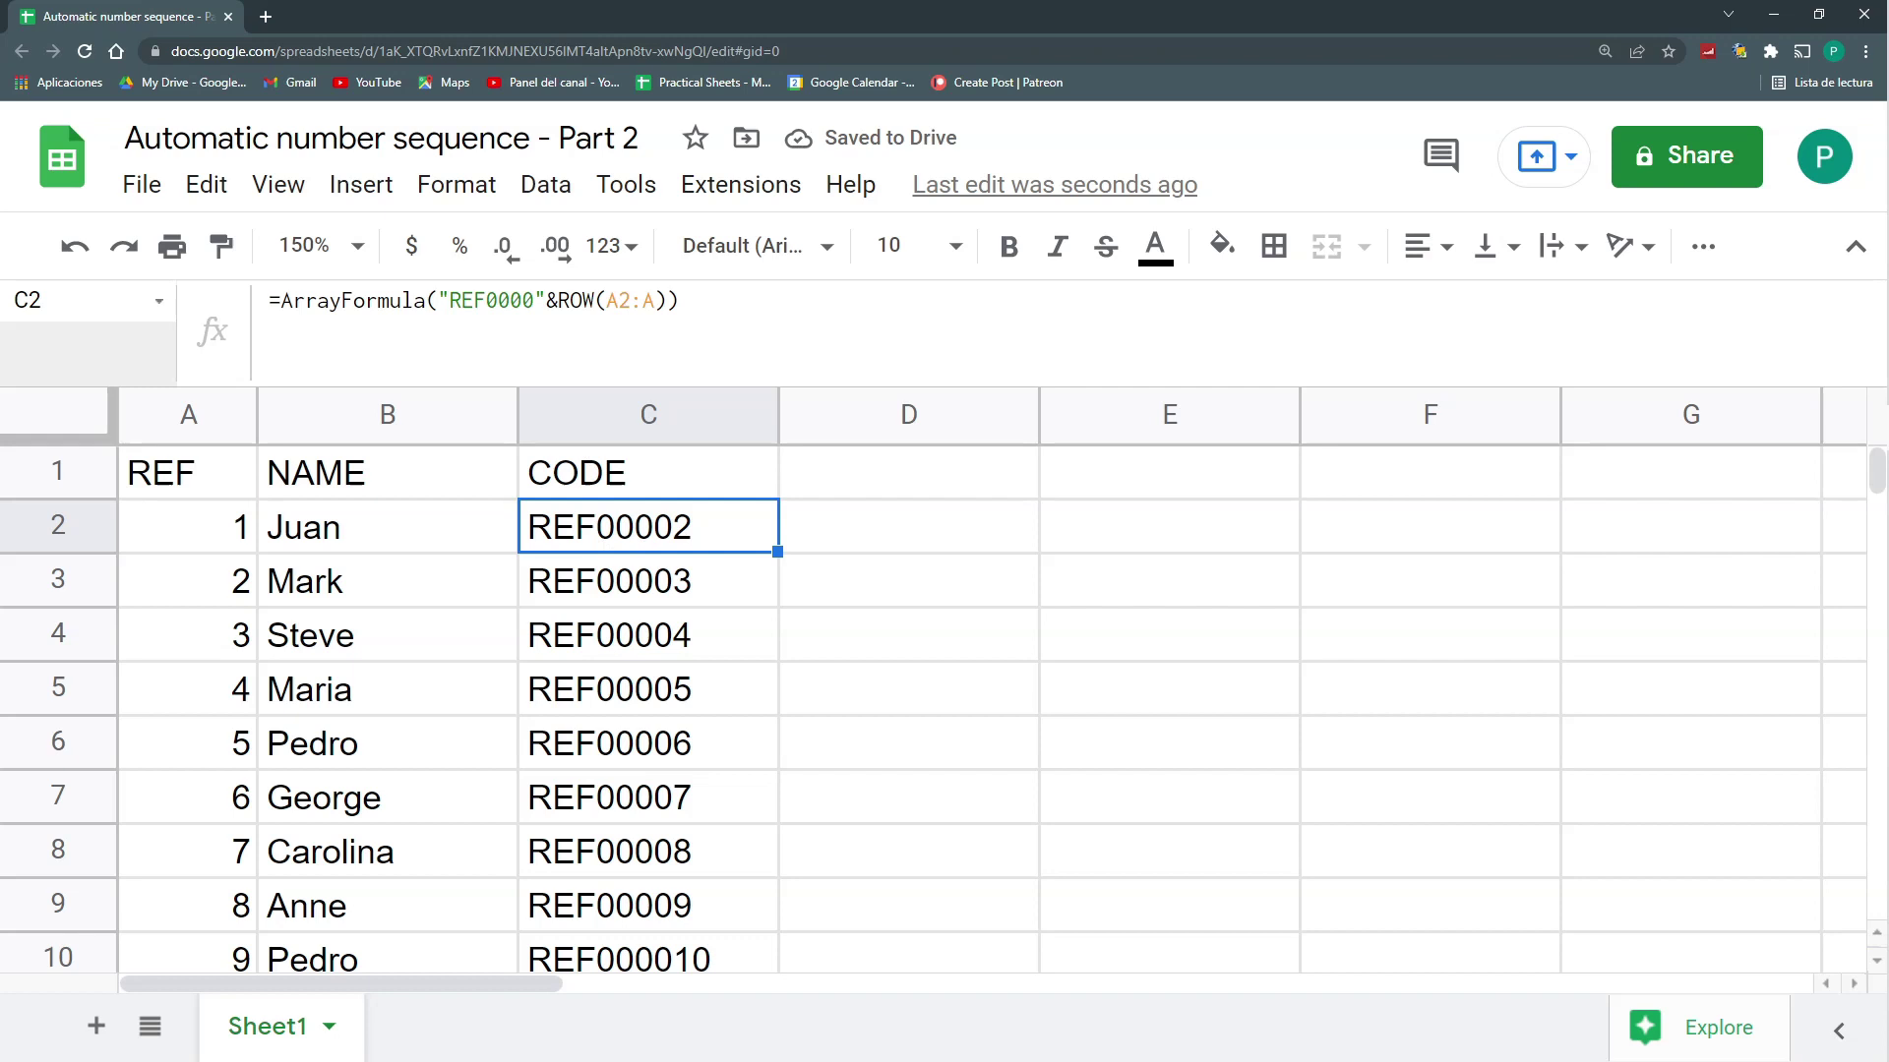
left_click(558, 300)
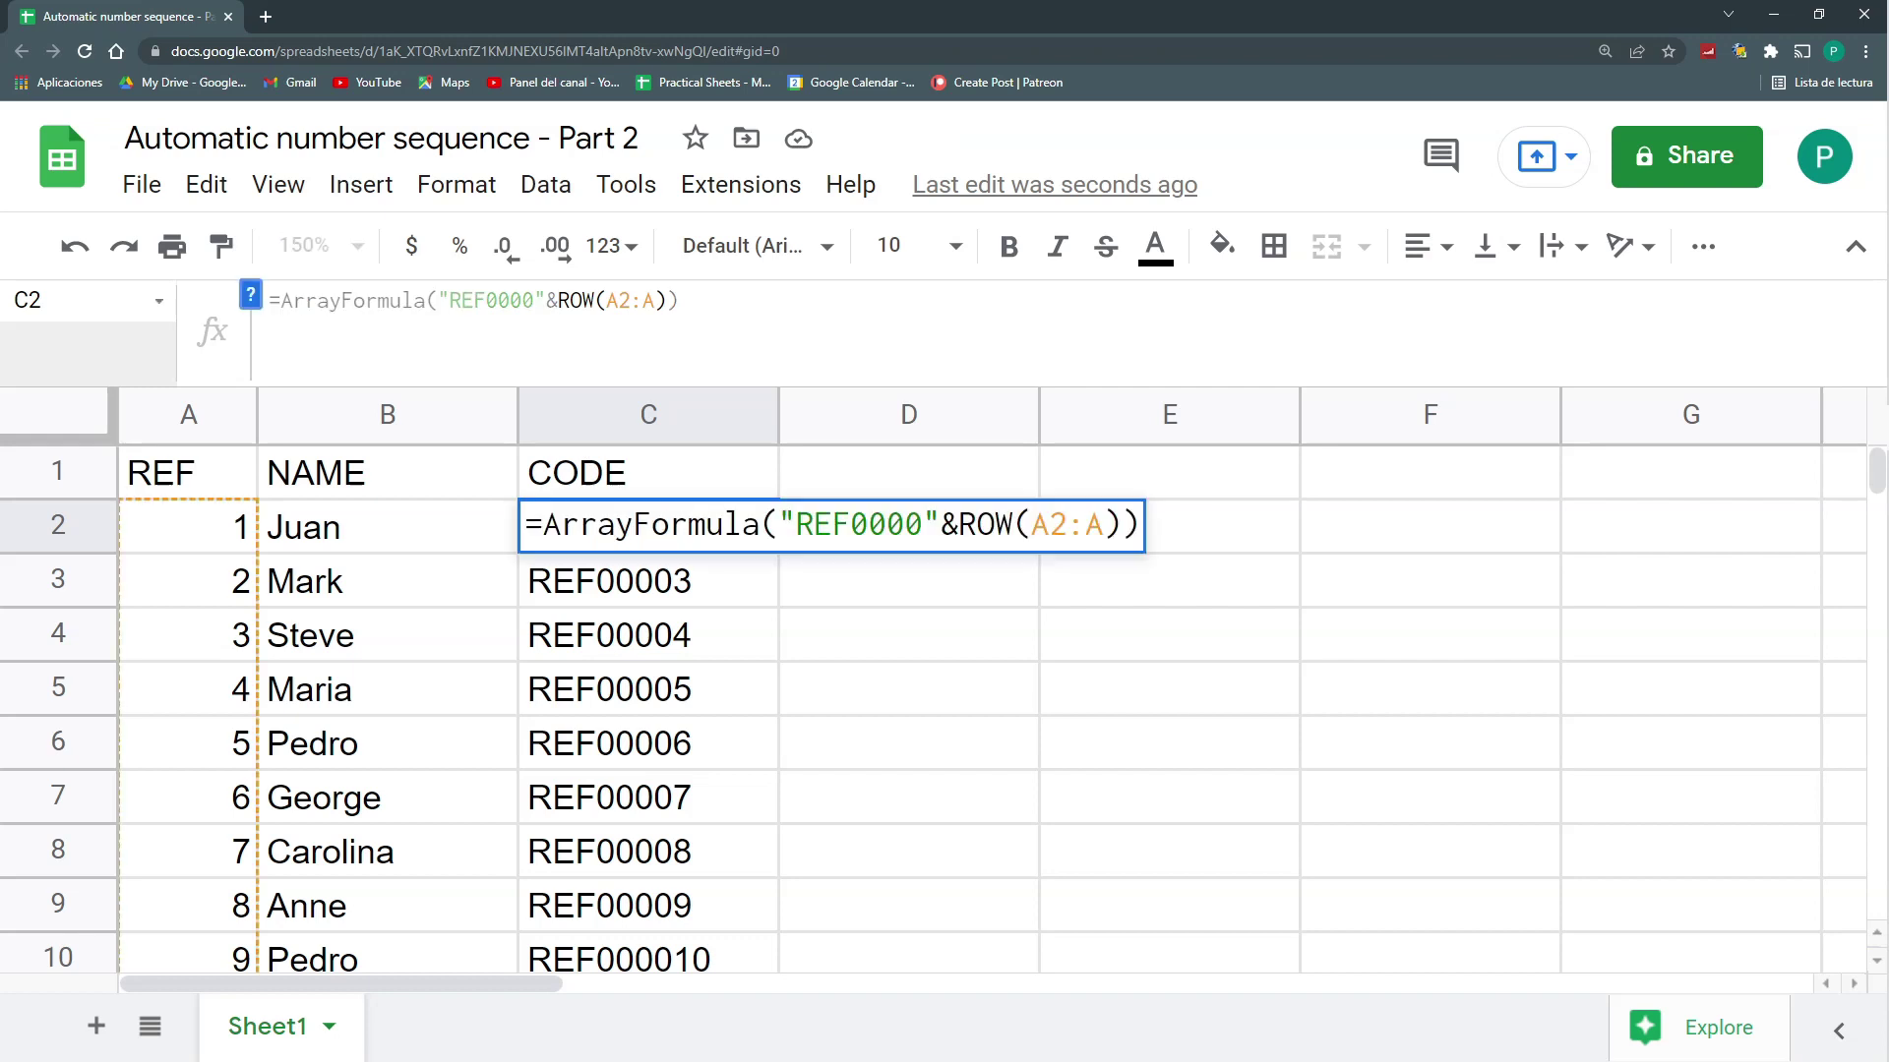
type("(")
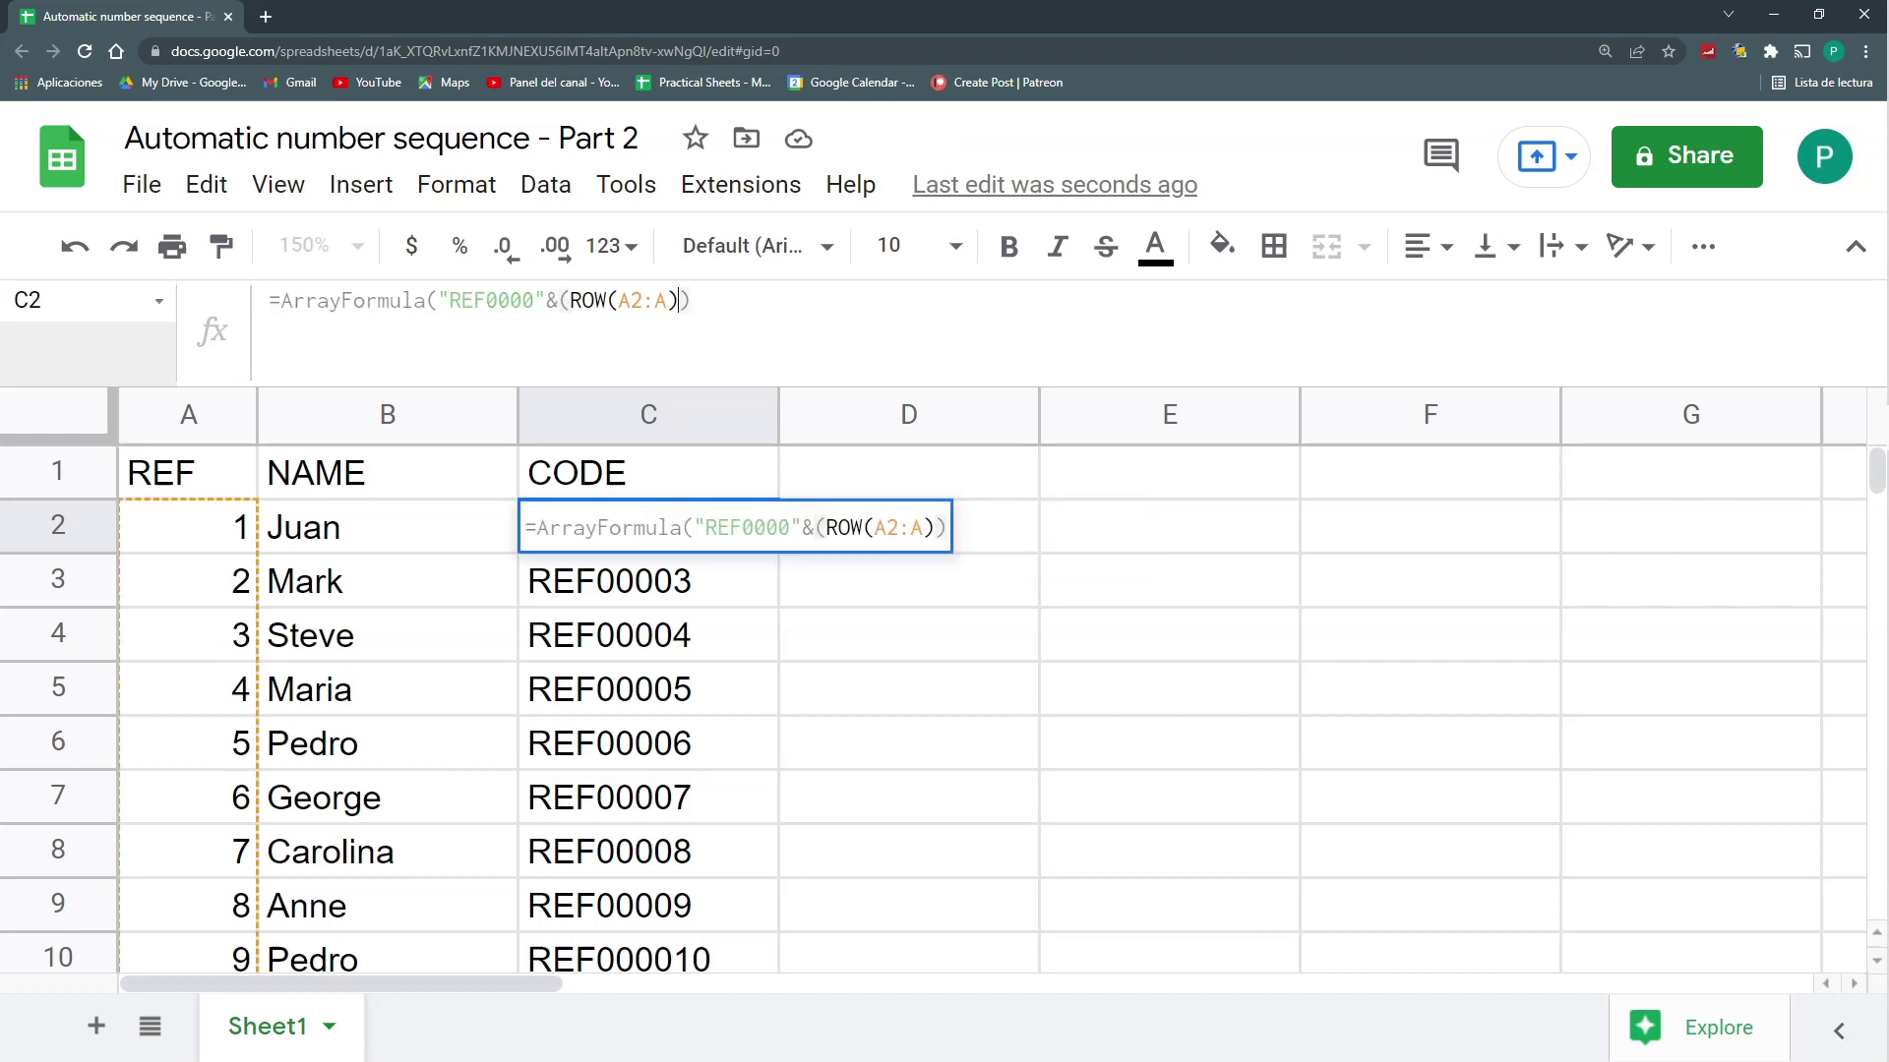
type("-1")
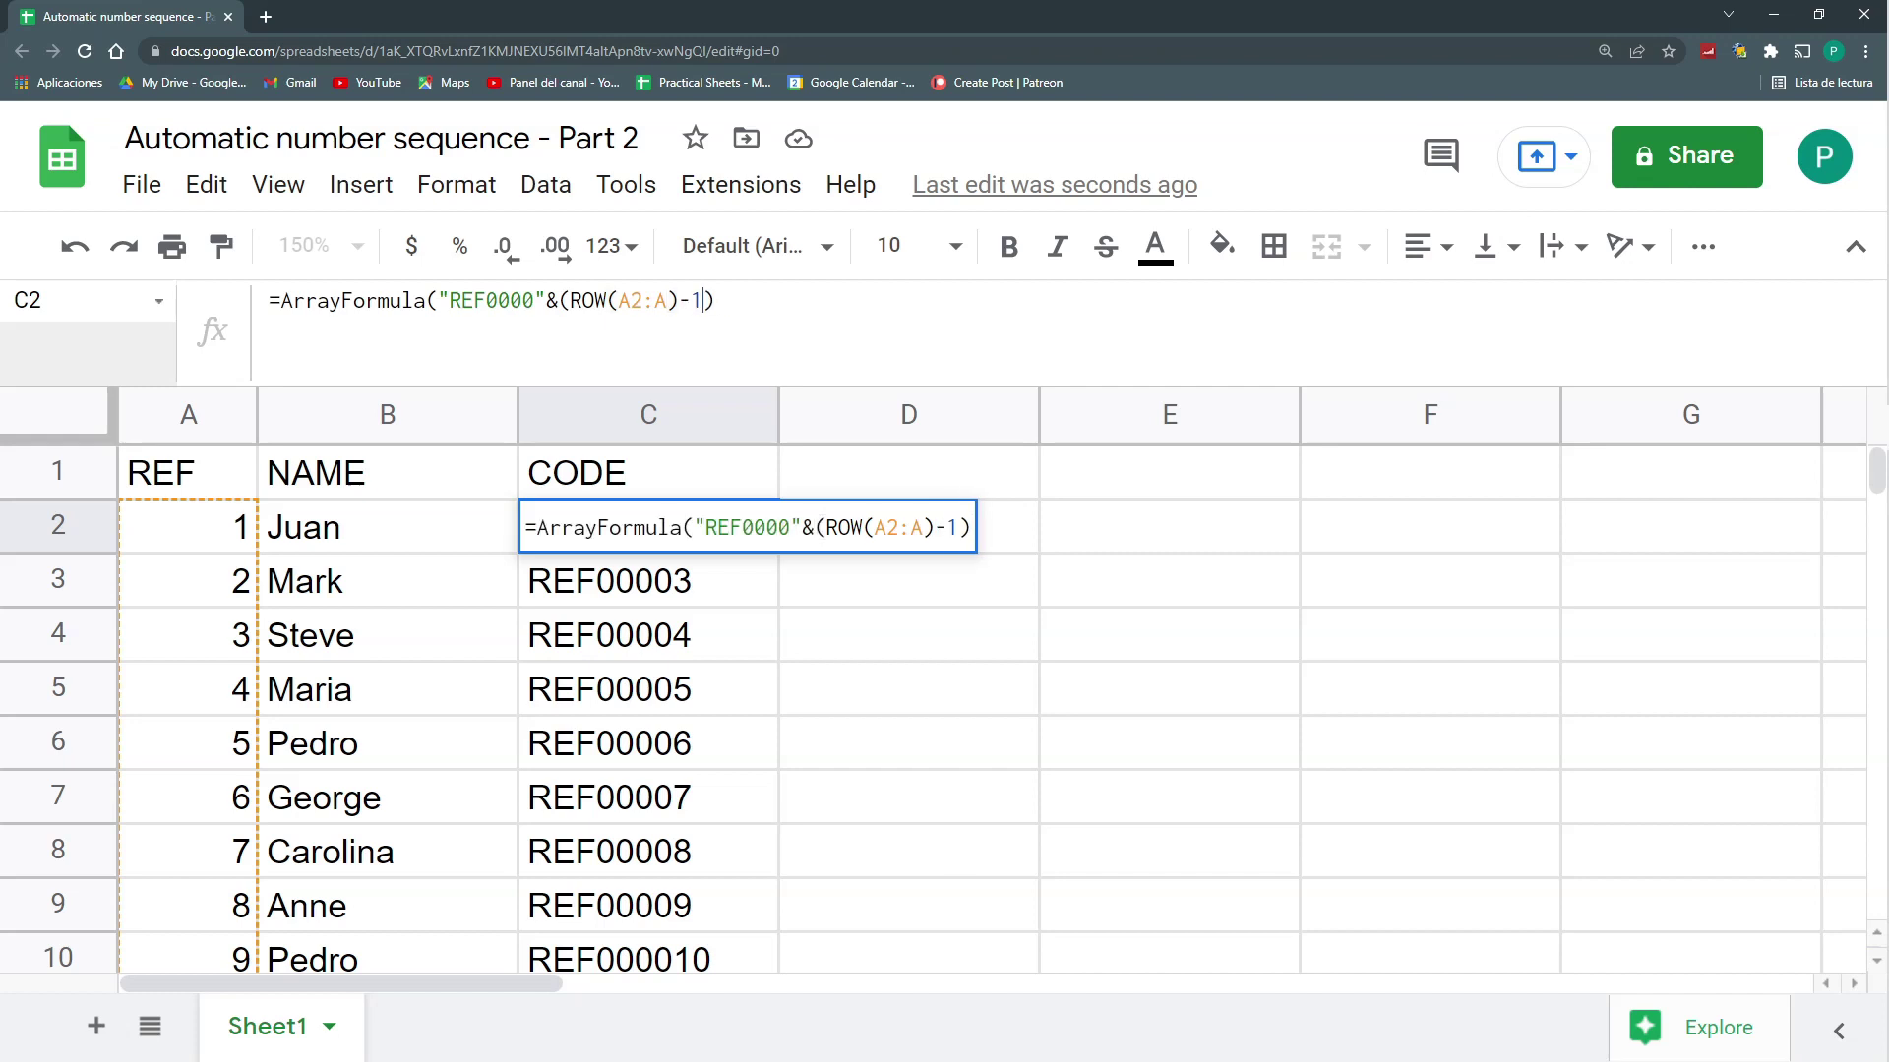
type(")")
key("Return")
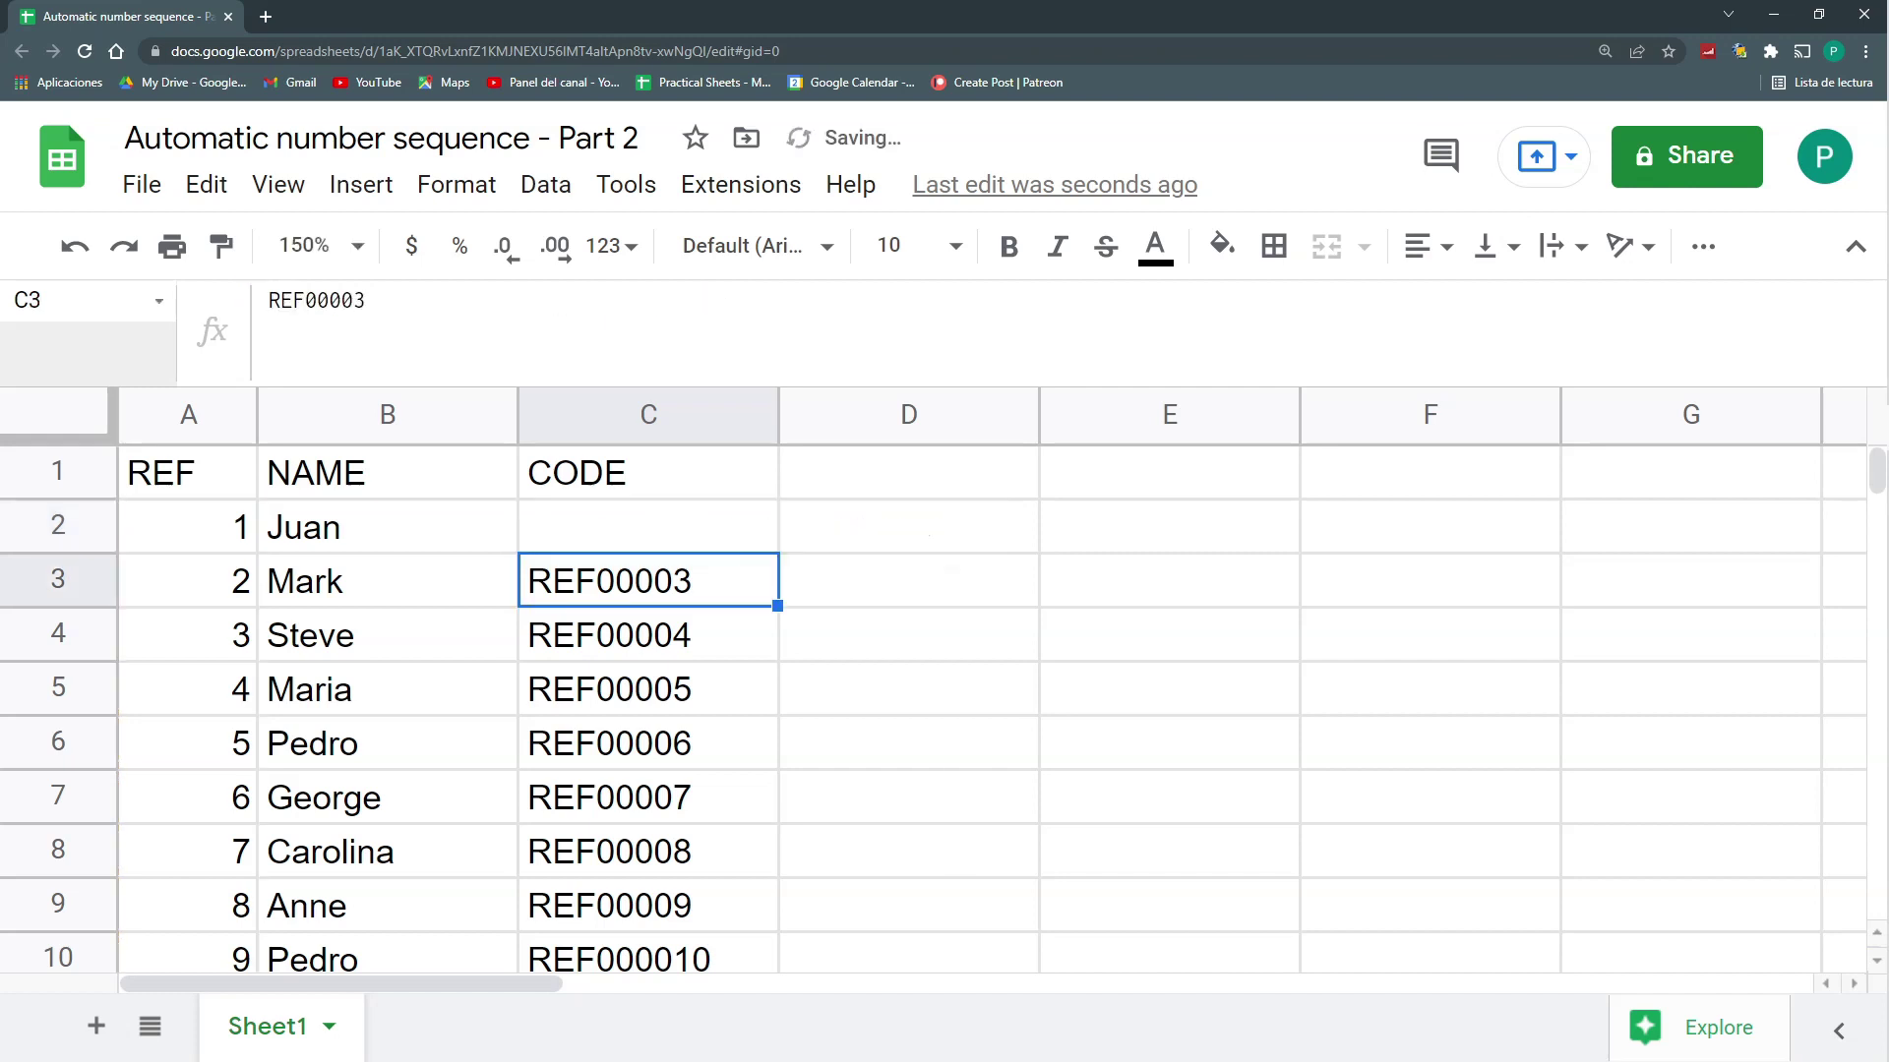
Inspect rows 12 onward, where codes still appear despite empty REF and NAME cells
left_click(687, 526)
scroll(685, 530, "down", 3)
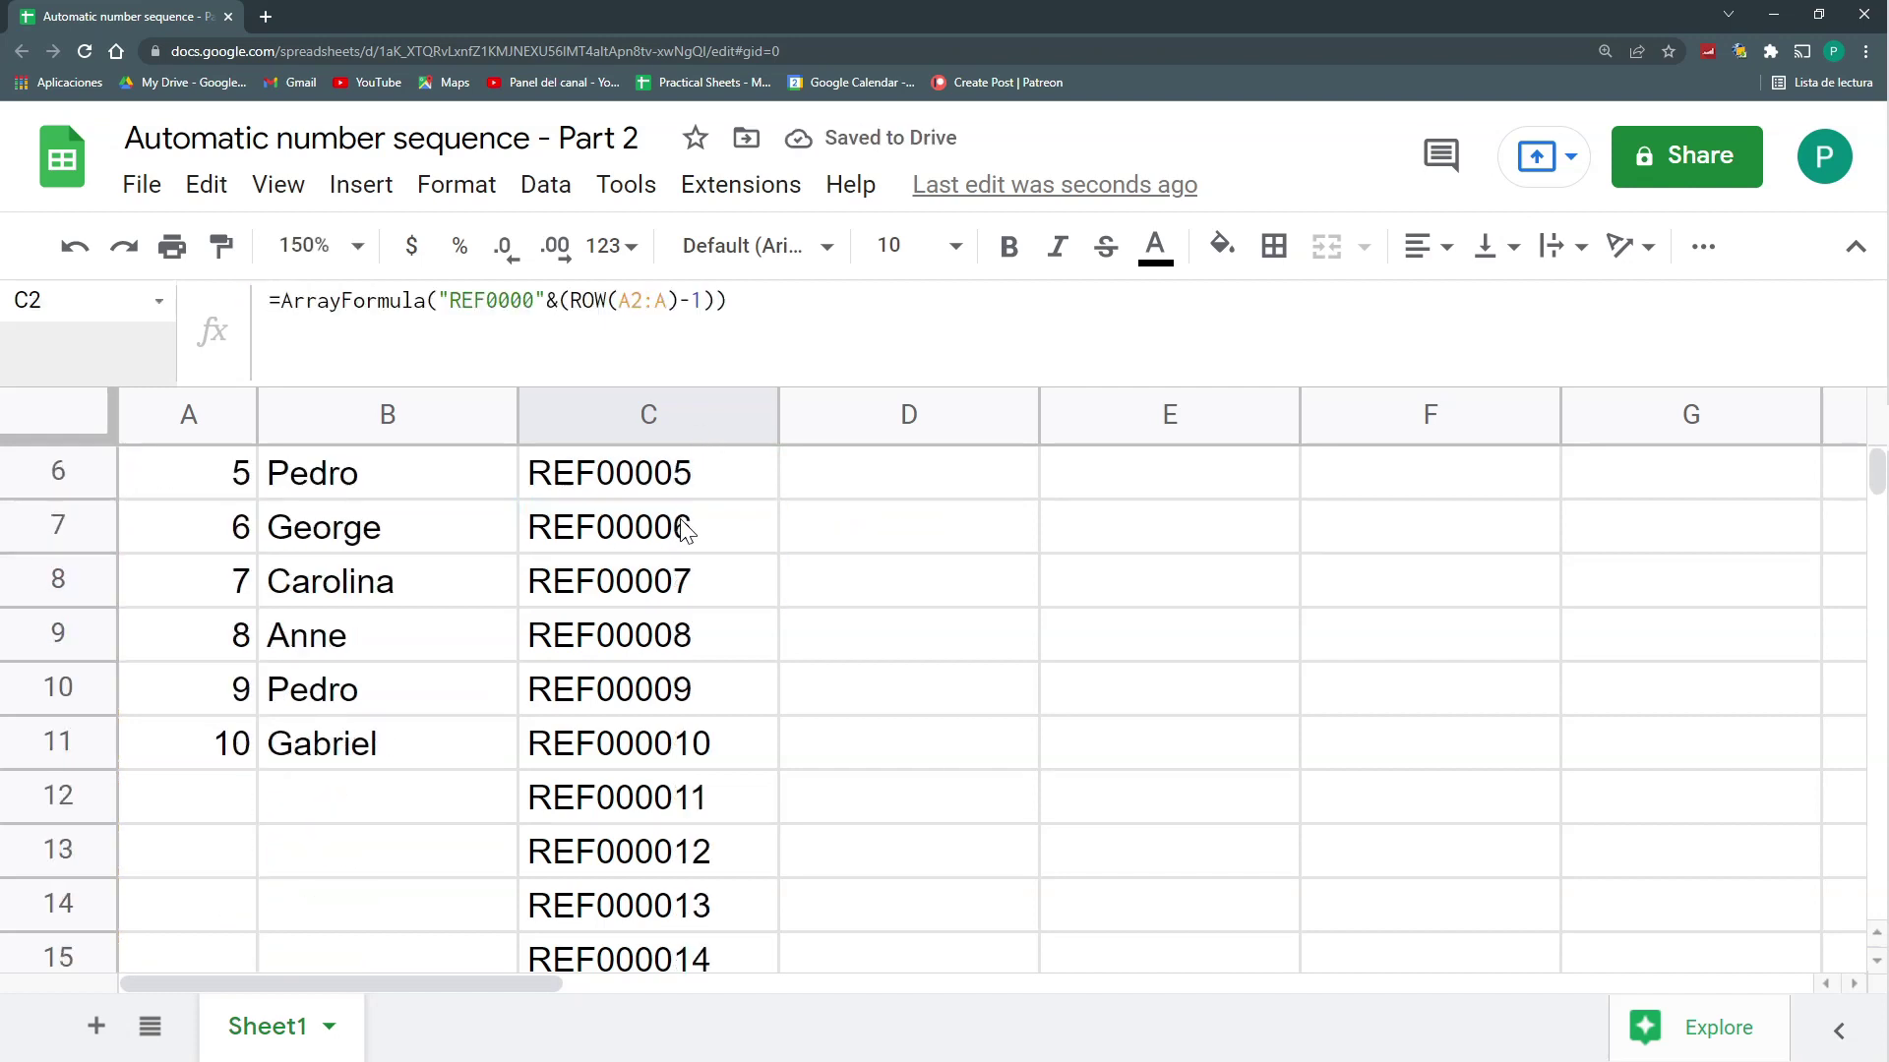
scroll(686, 529, "up", 3)
scroll(679, 527, "down", 1)
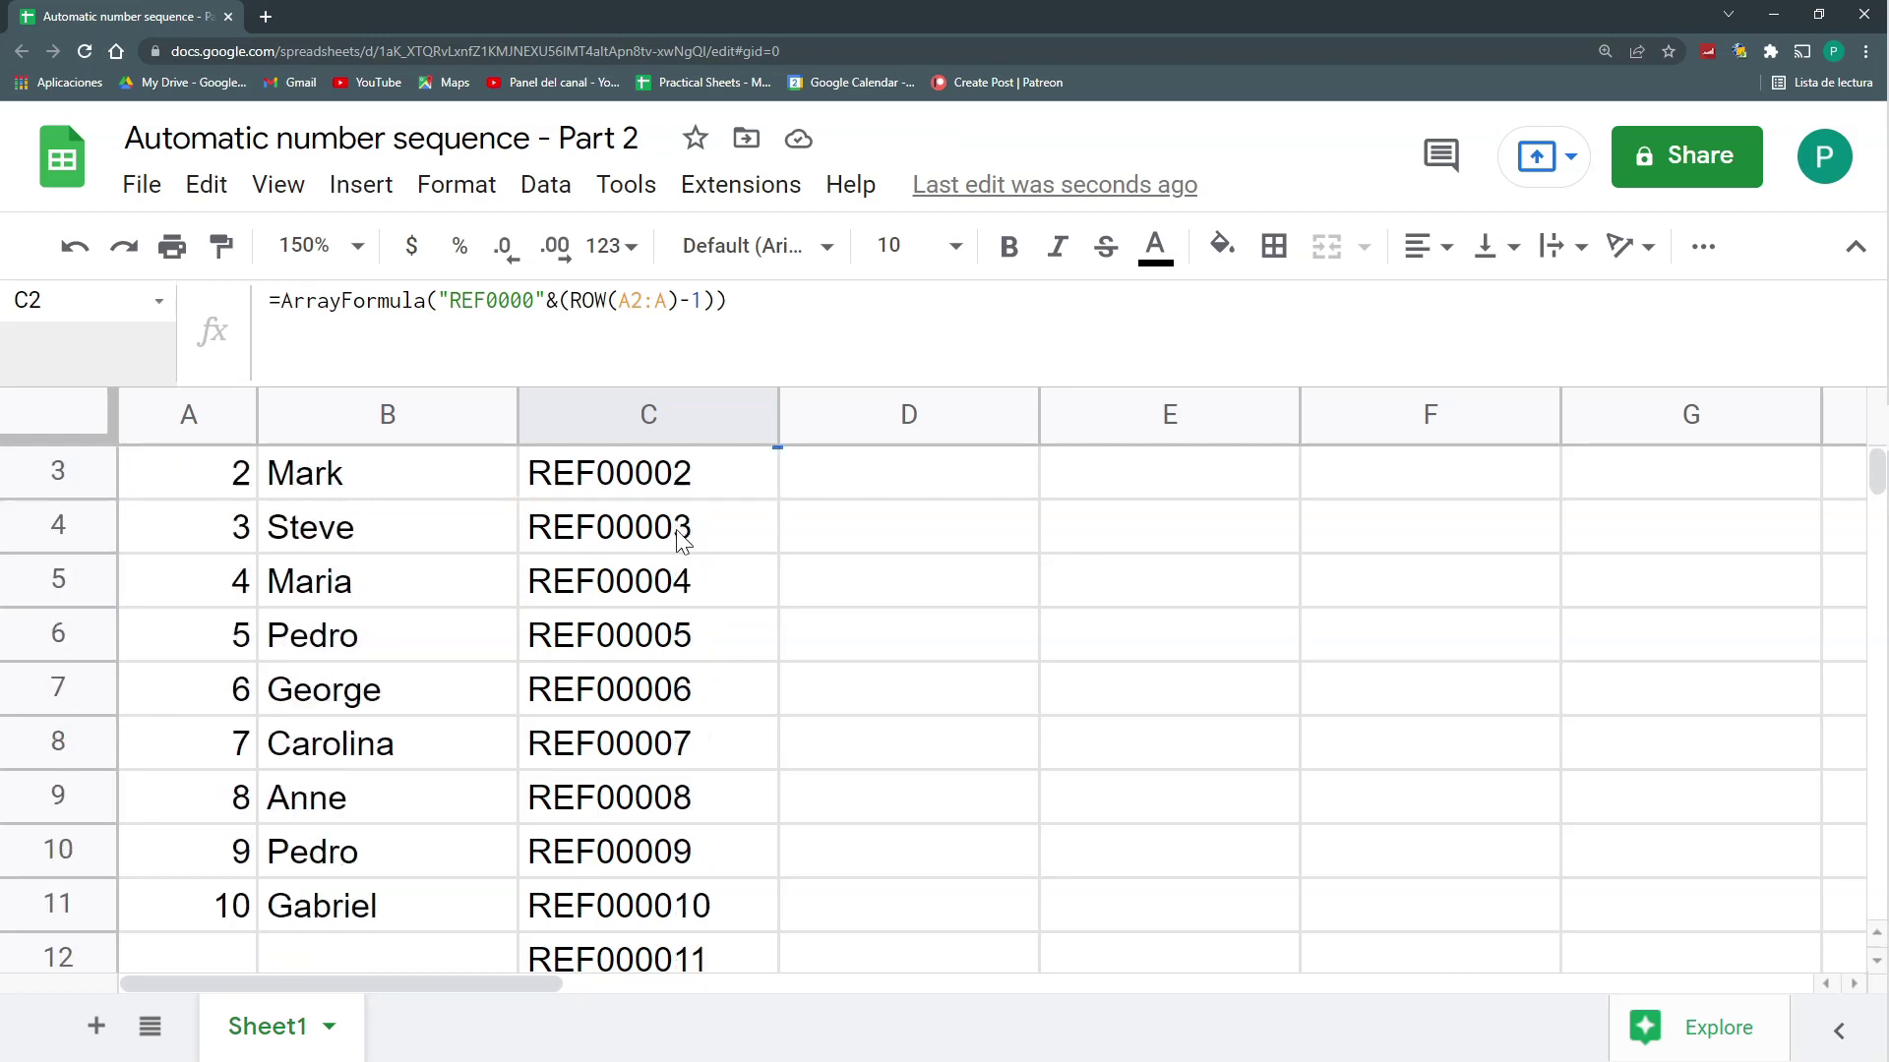
scroll(681, 551, "down", 3)
left_click(675, 692)
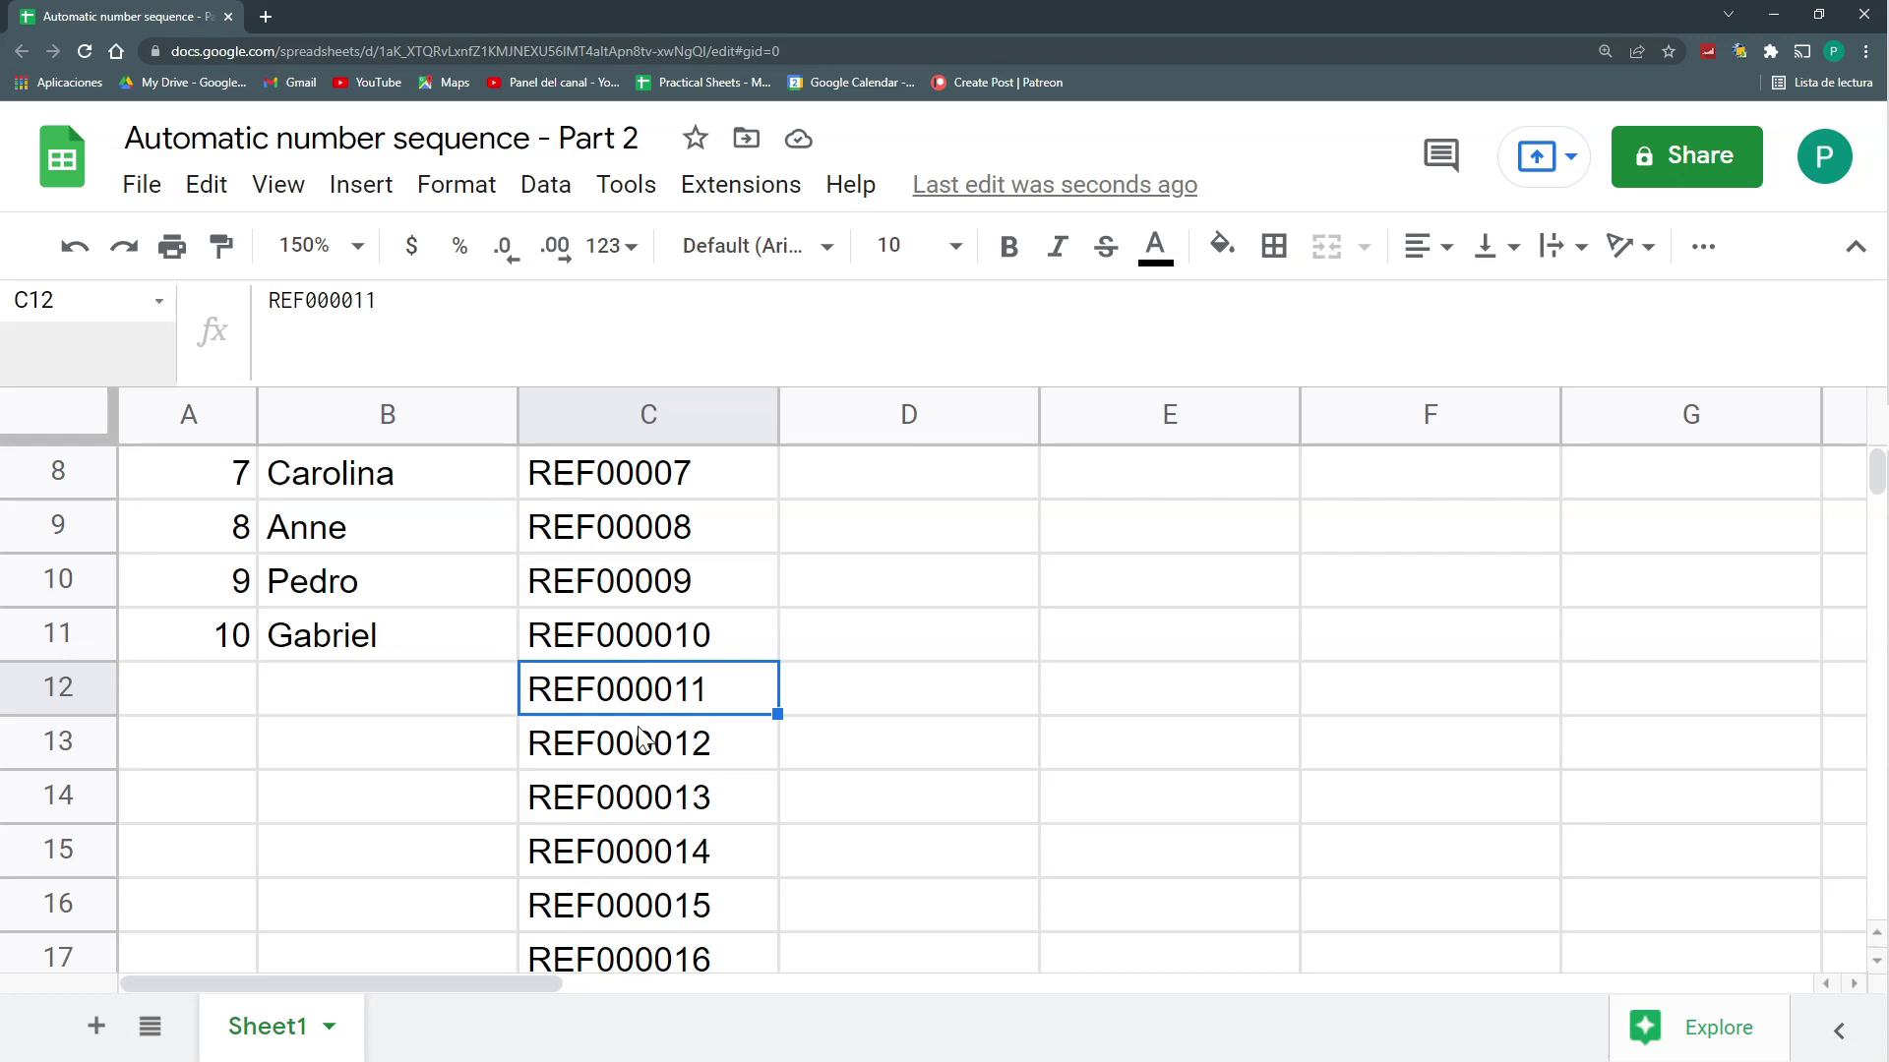
left_click(654, 758)
left_click(659, 796)
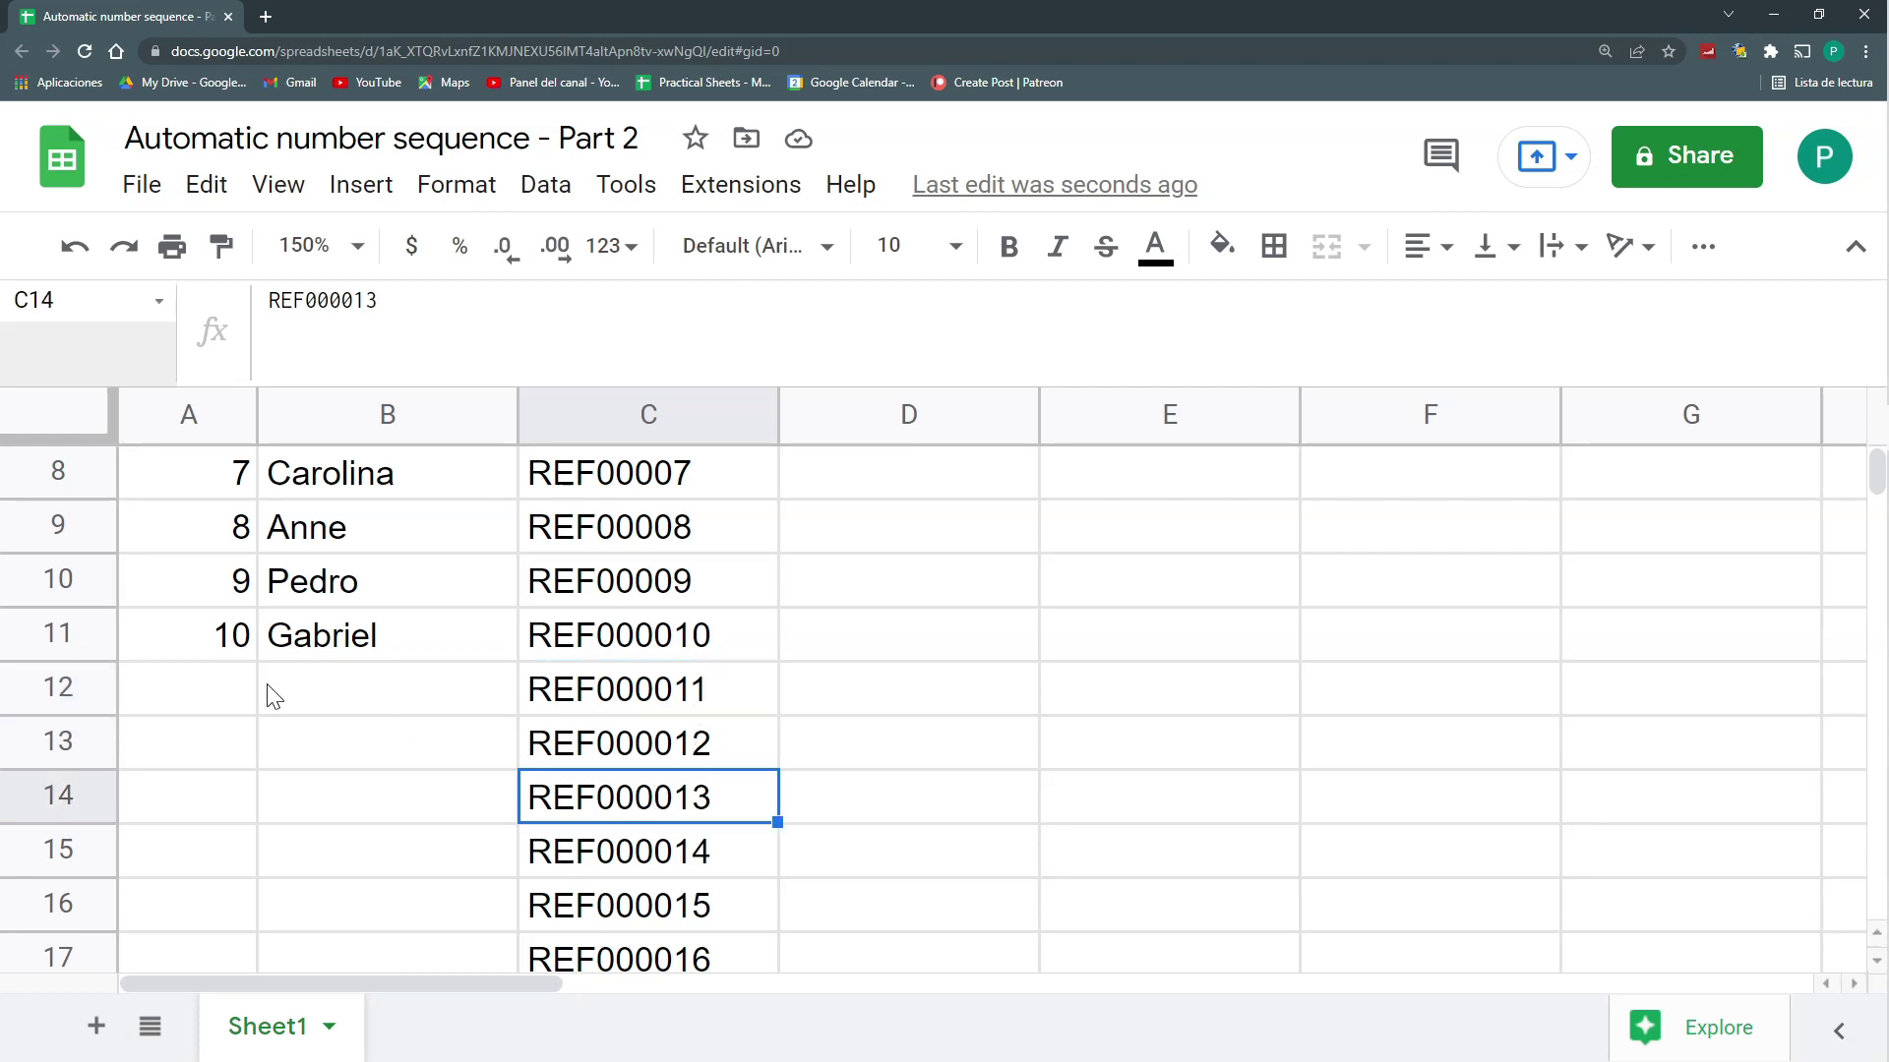
left_click(212, 686)
left_click(298, 692, "shift")
scroll(689, 669, "up", 4)
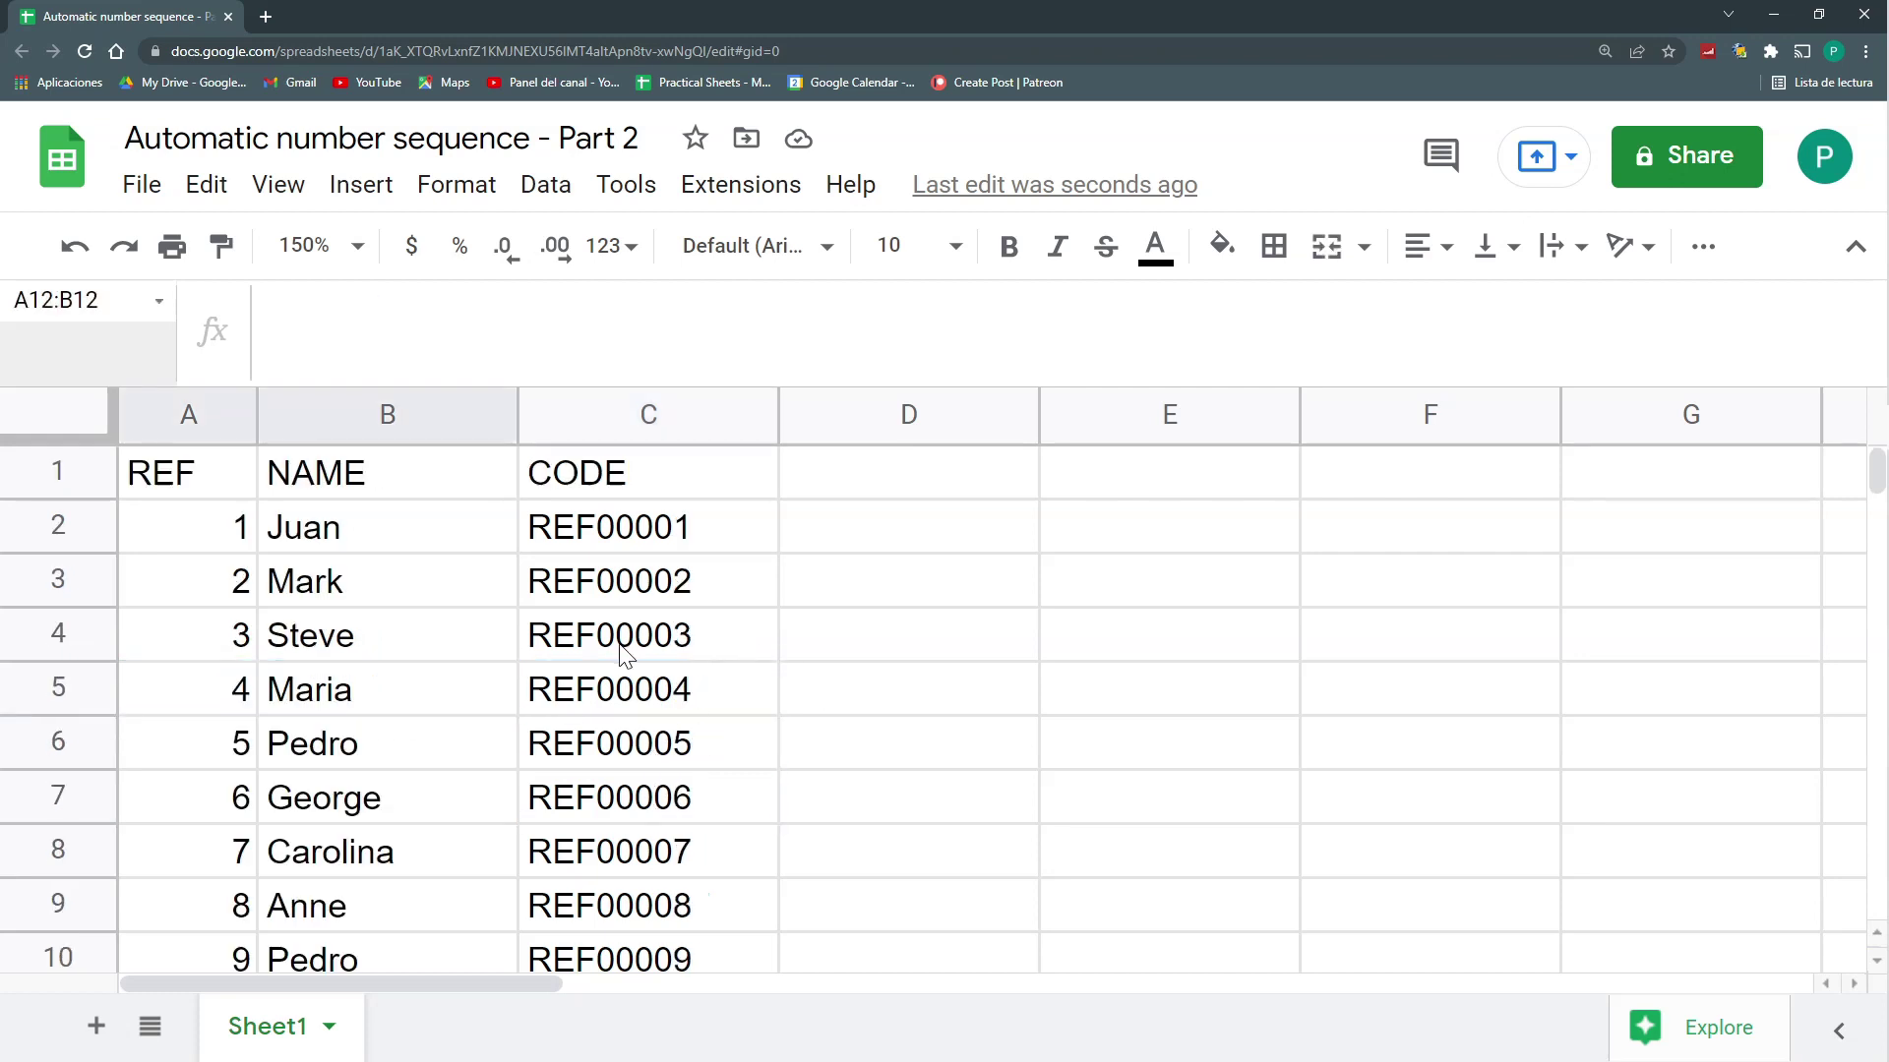
left_click(620, 540)
Wrap the CODE formula in IF(A2:A="";"";…) so rows with no REF stay blank
left_click(436, 300)
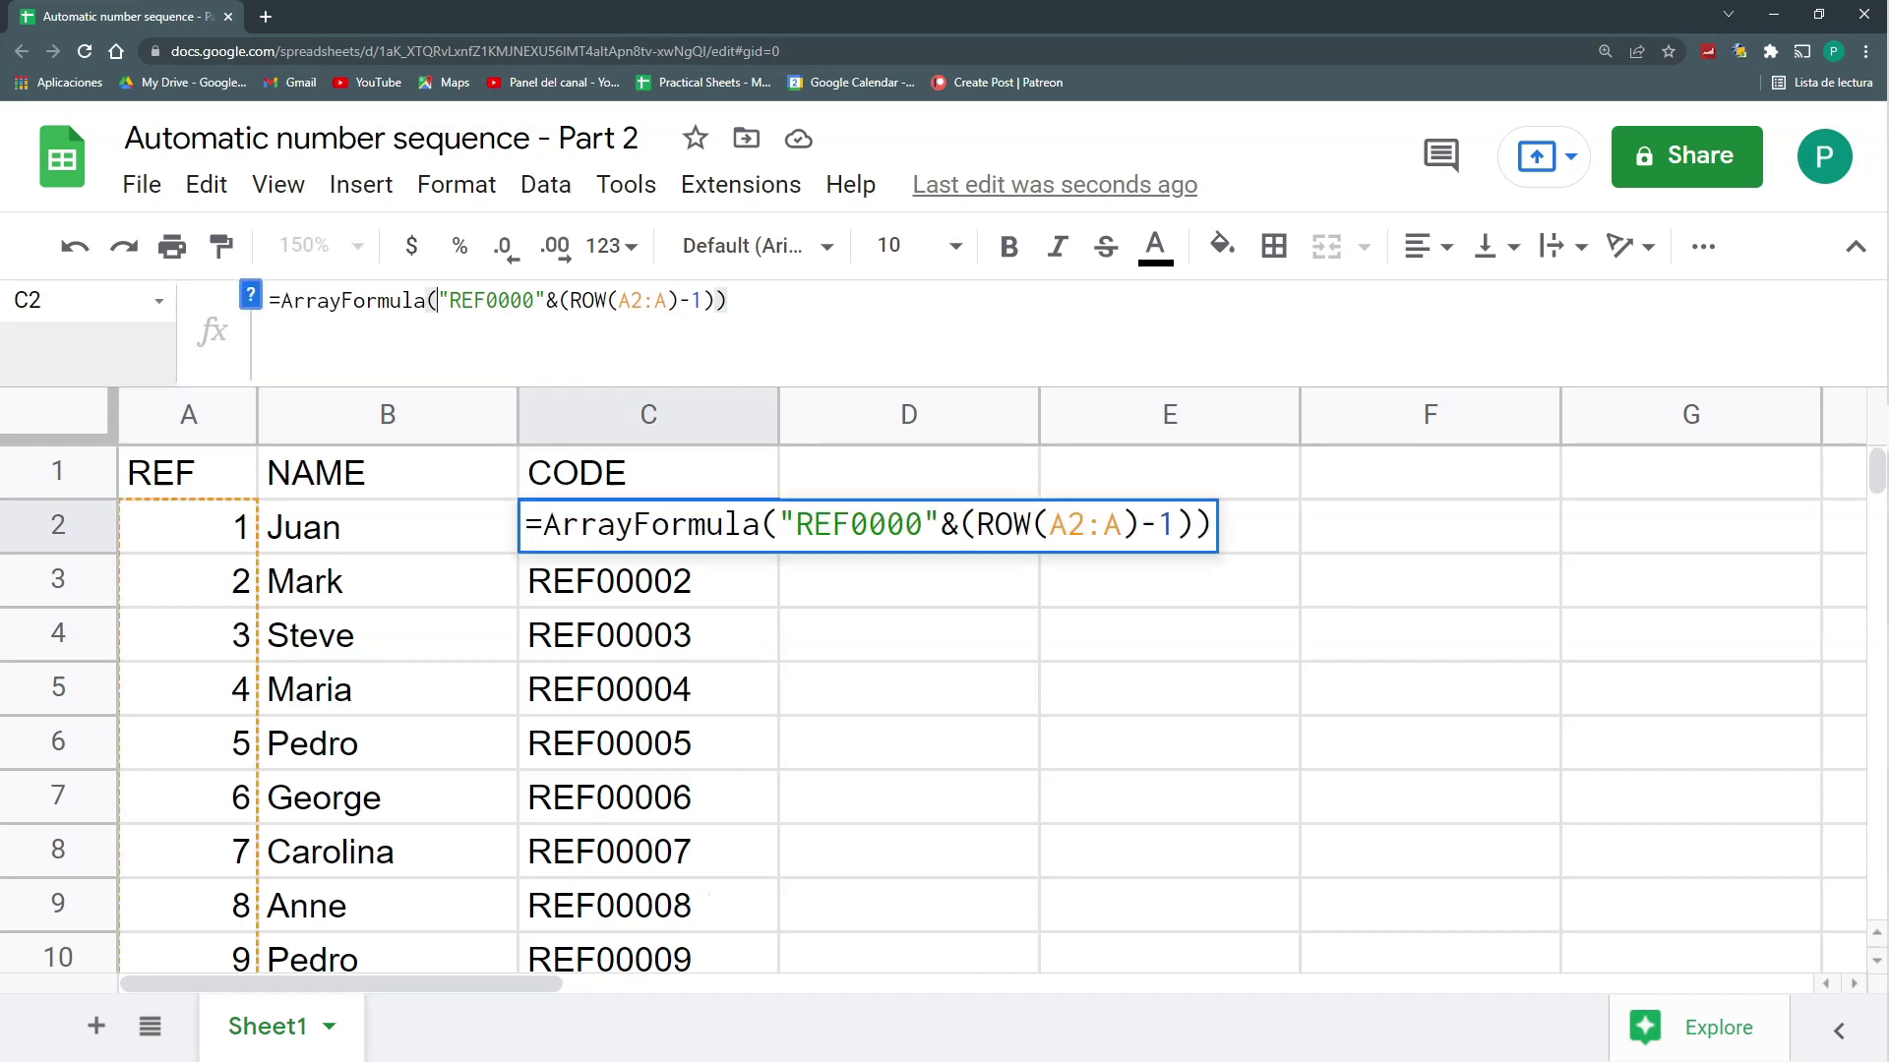
type("IF(")
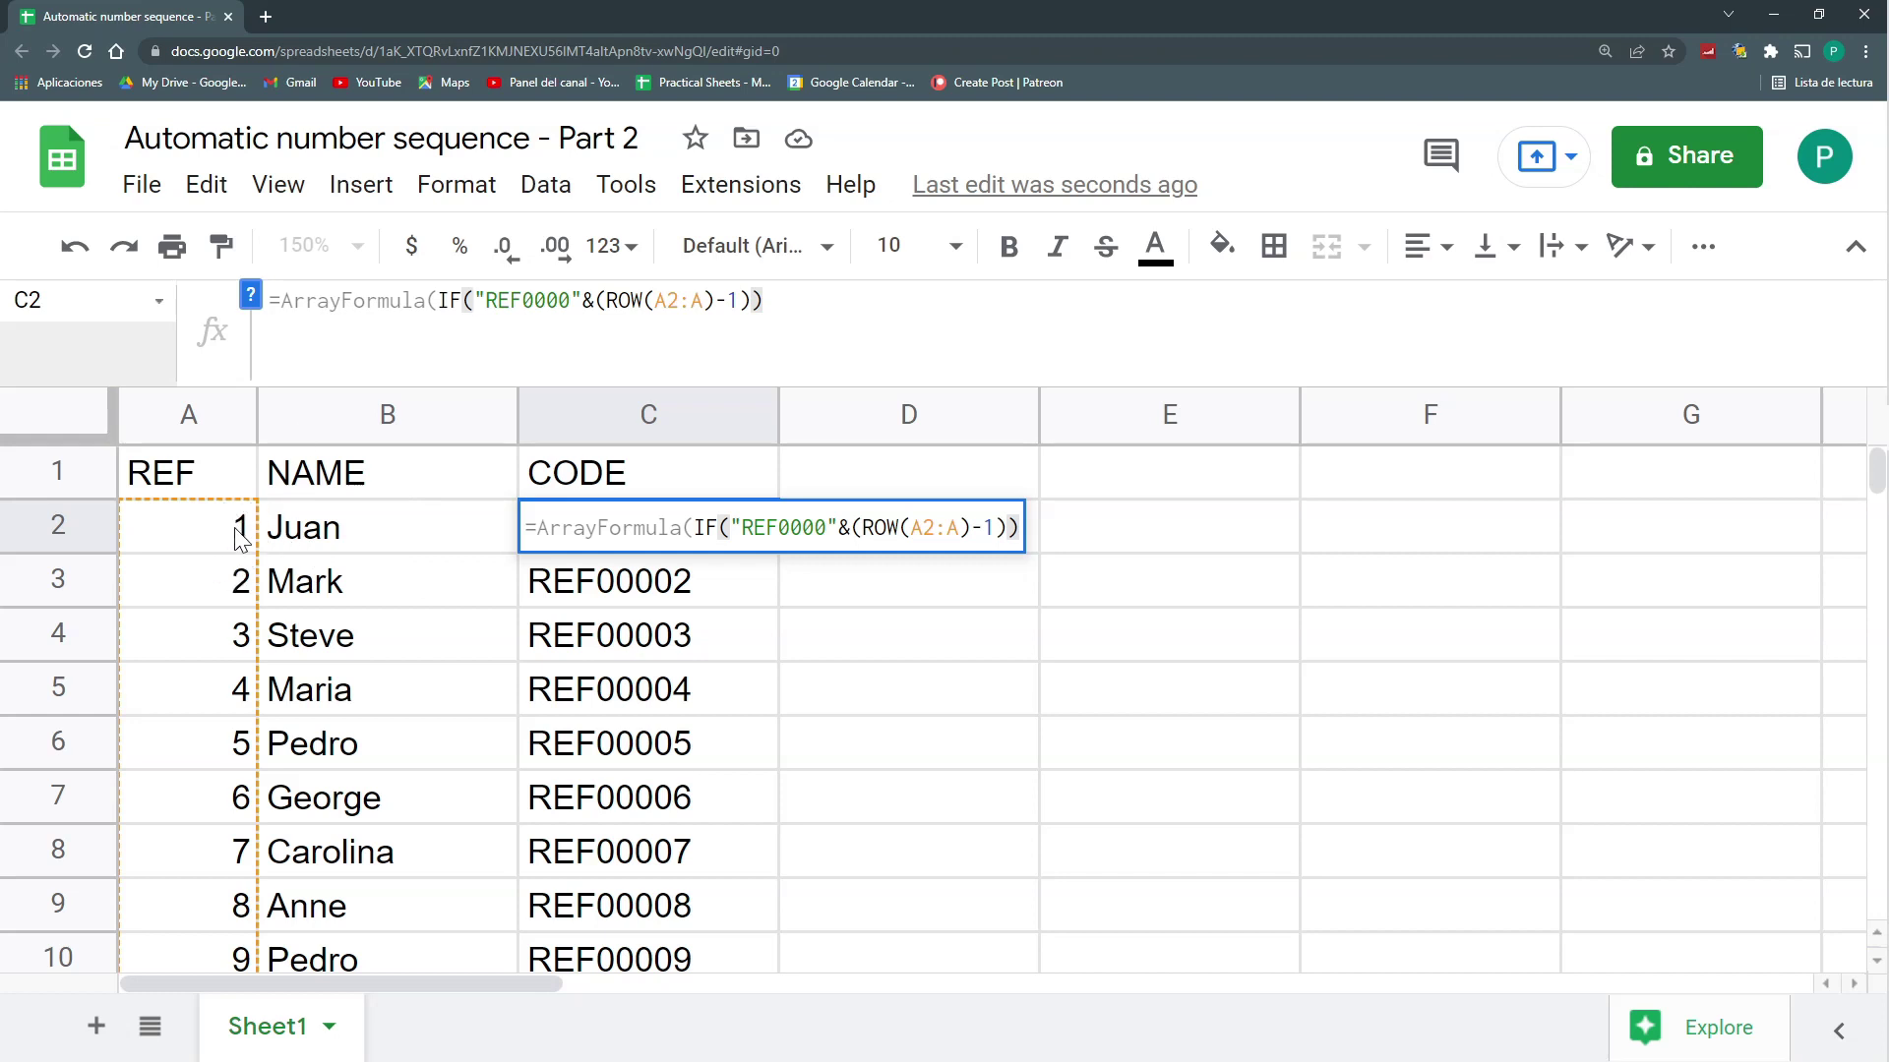
scroll(238, 539, "down", 1)
scroll(238, 539, "up", 1)
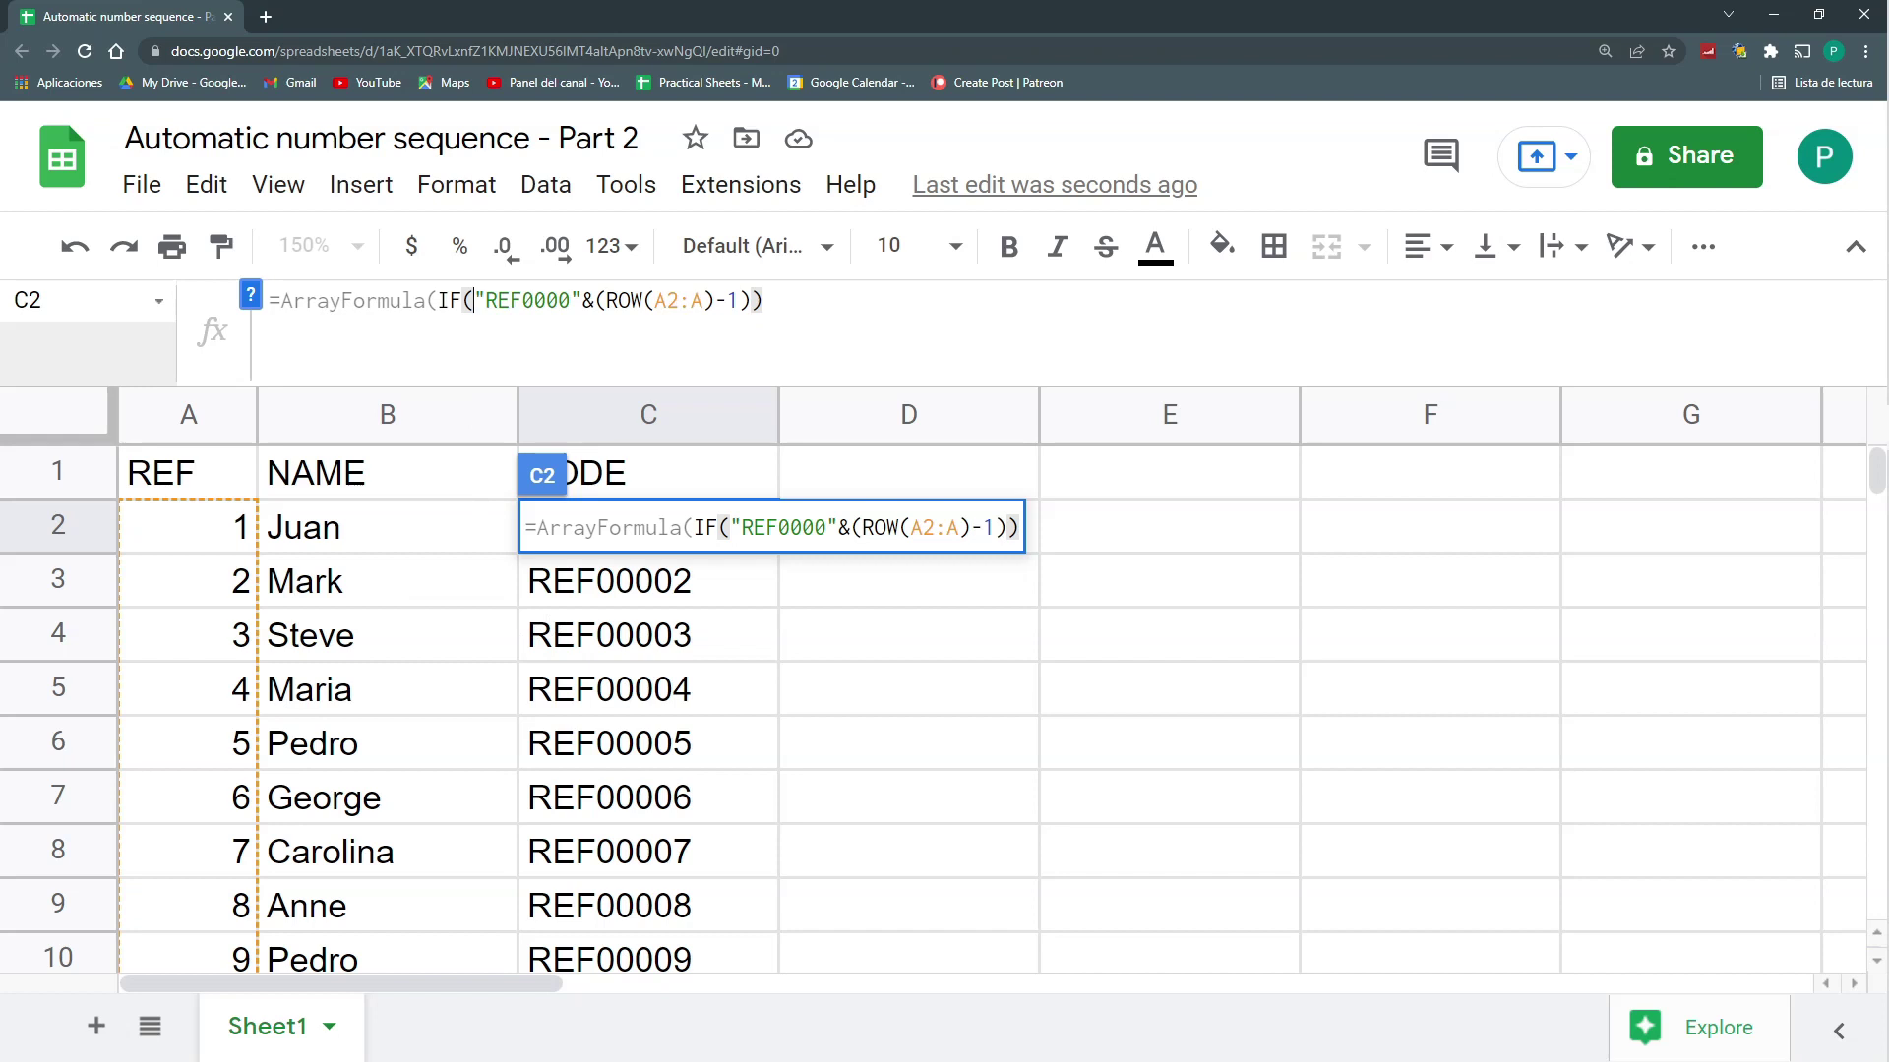
type("A")
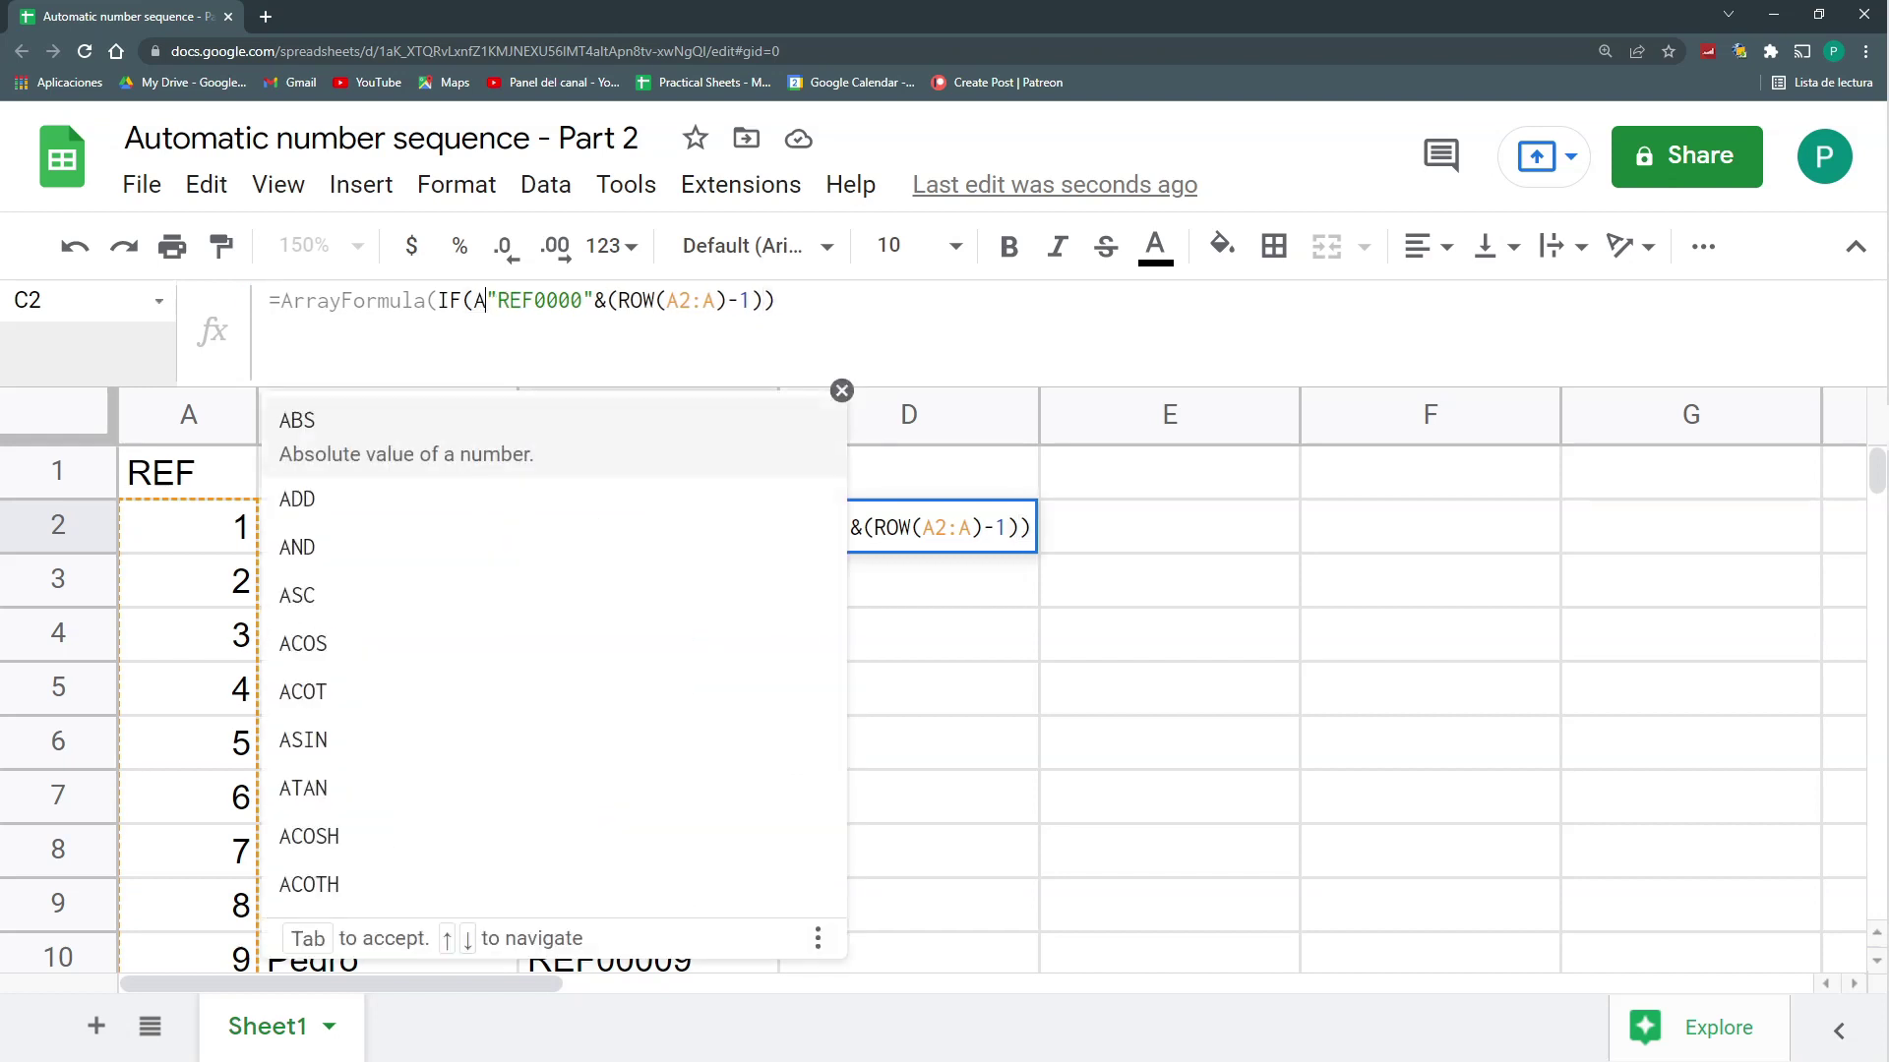
type("2:A")
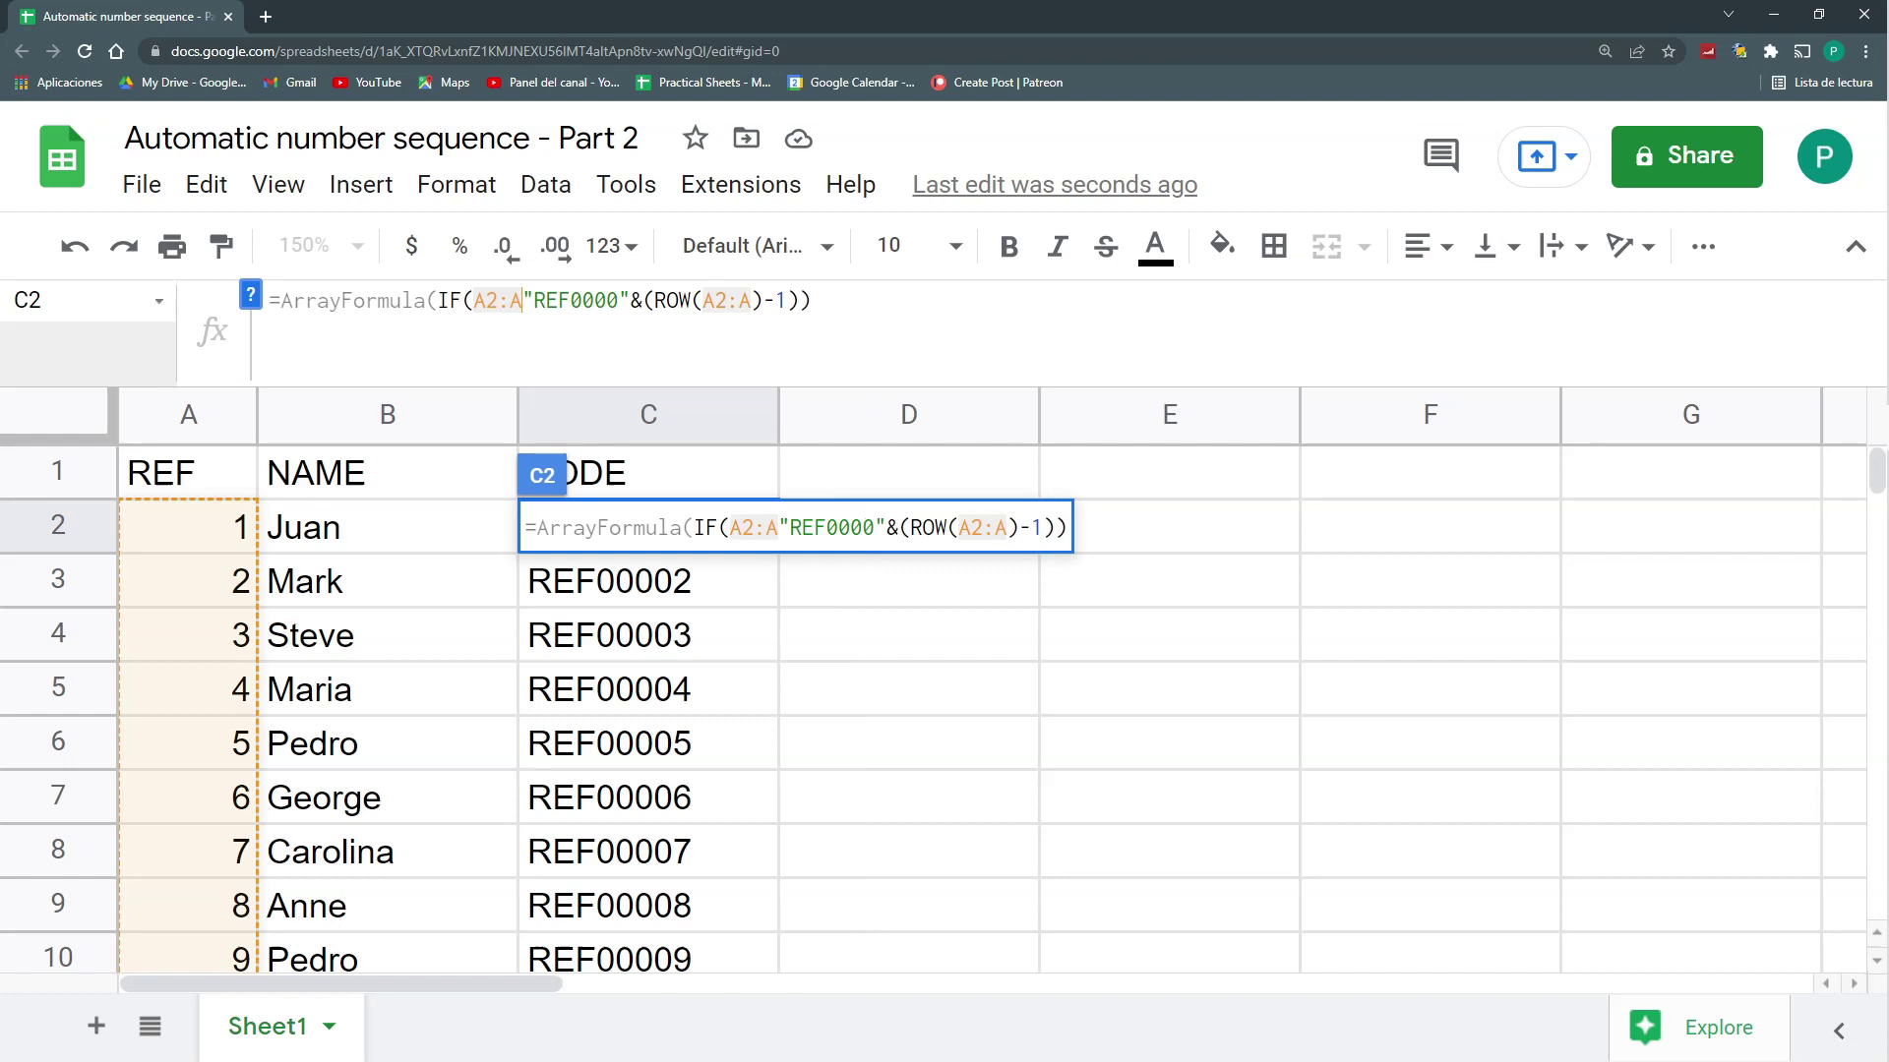
type("=\"\"")
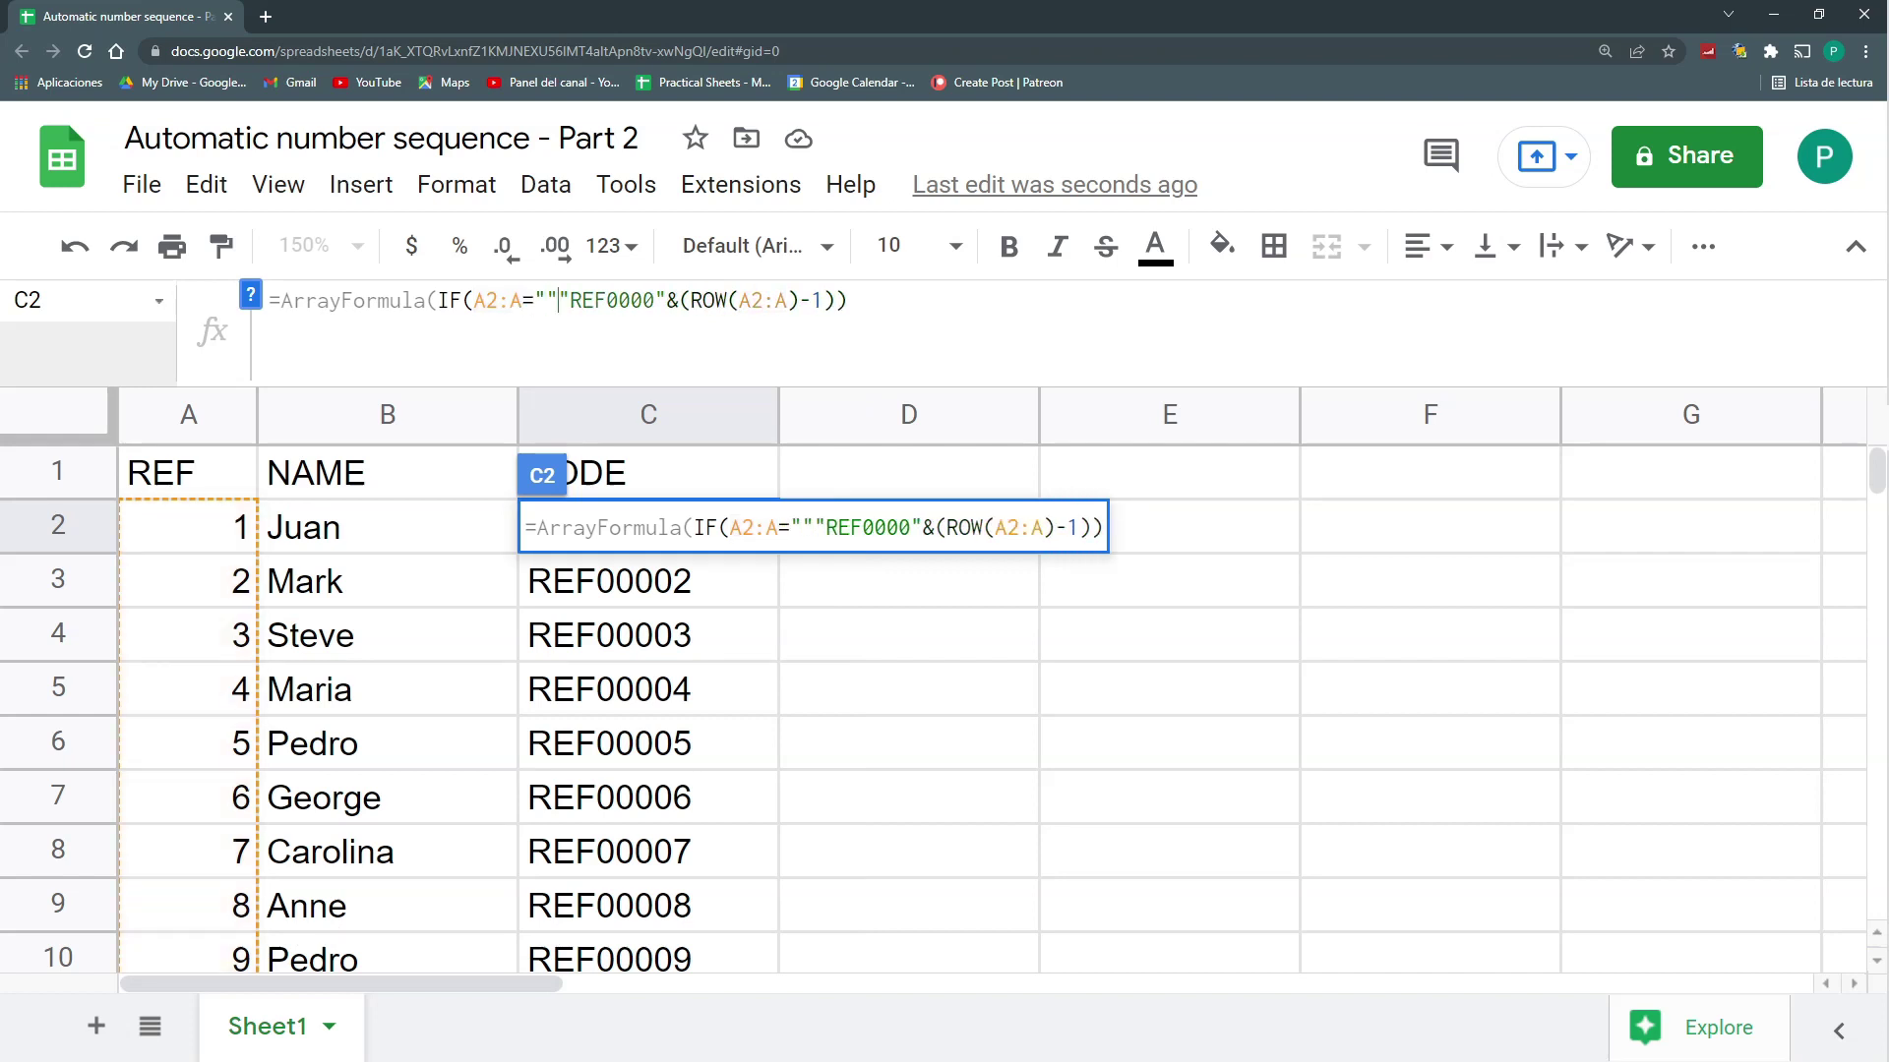
type(";\"\"")
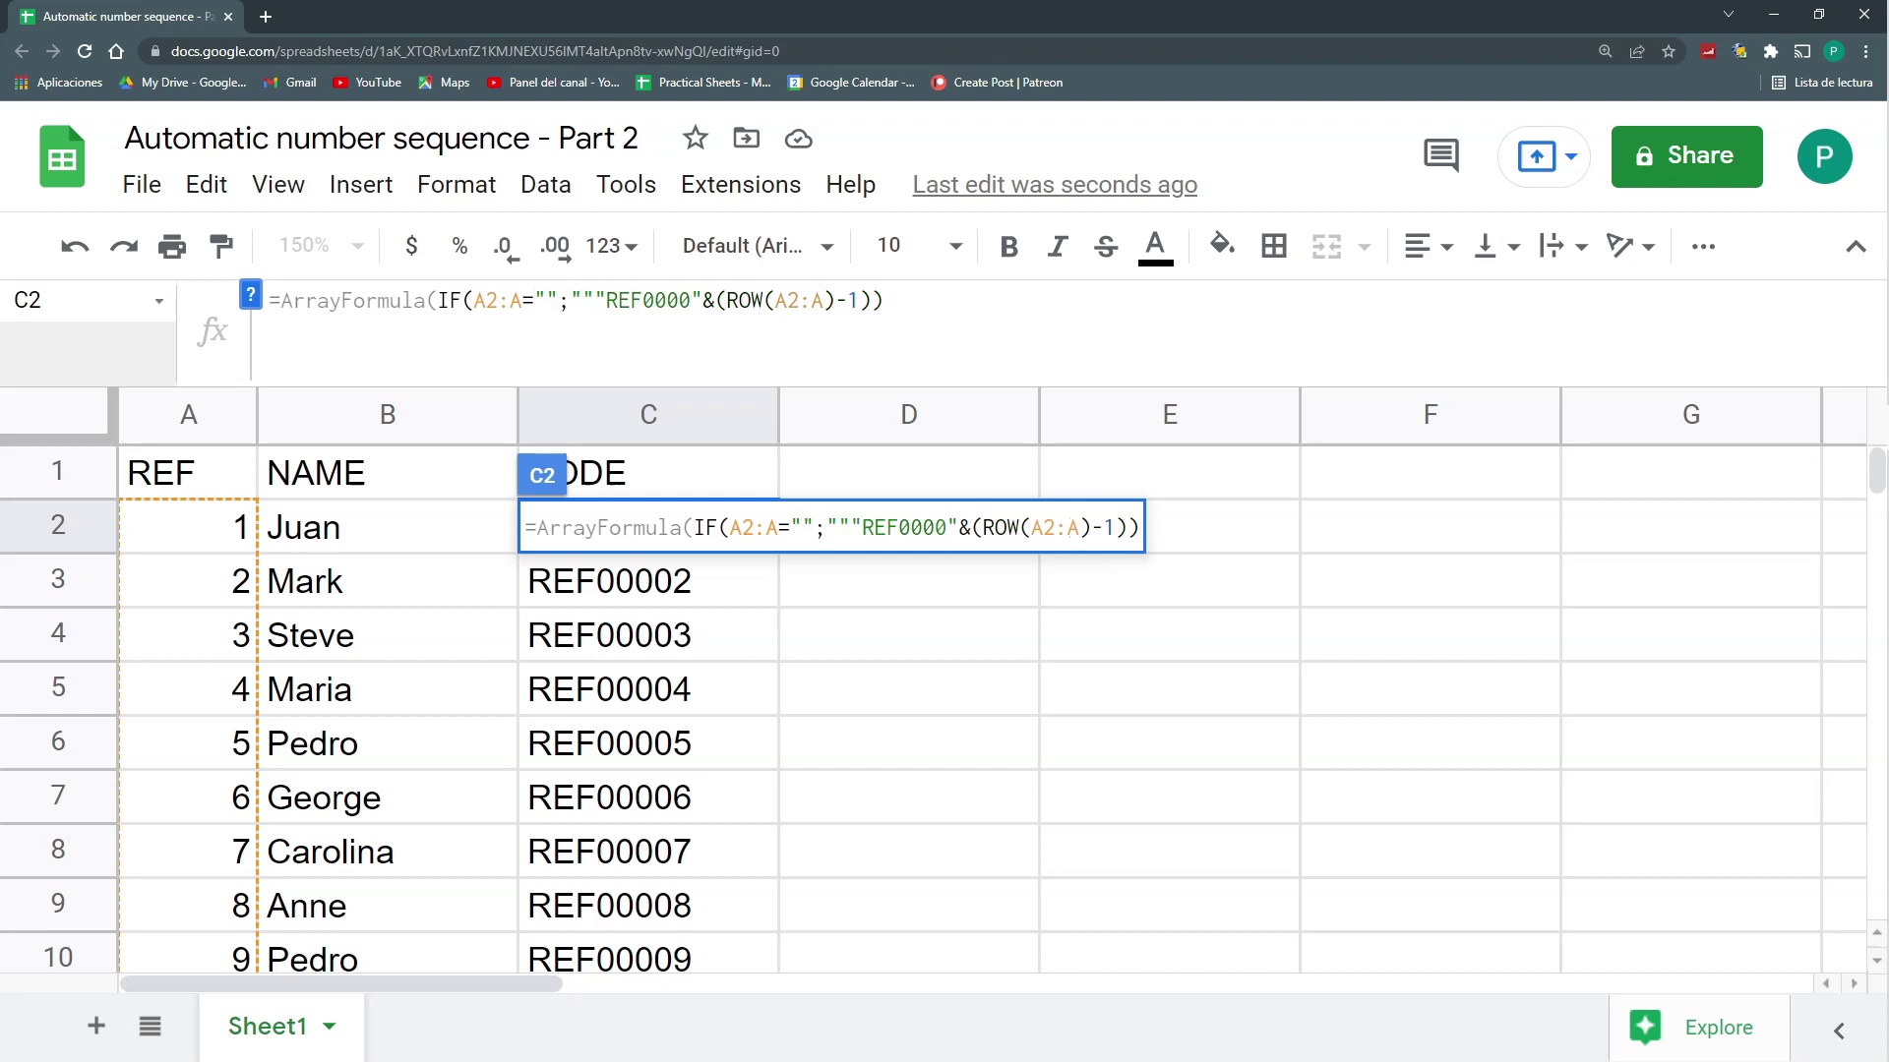
type(";")
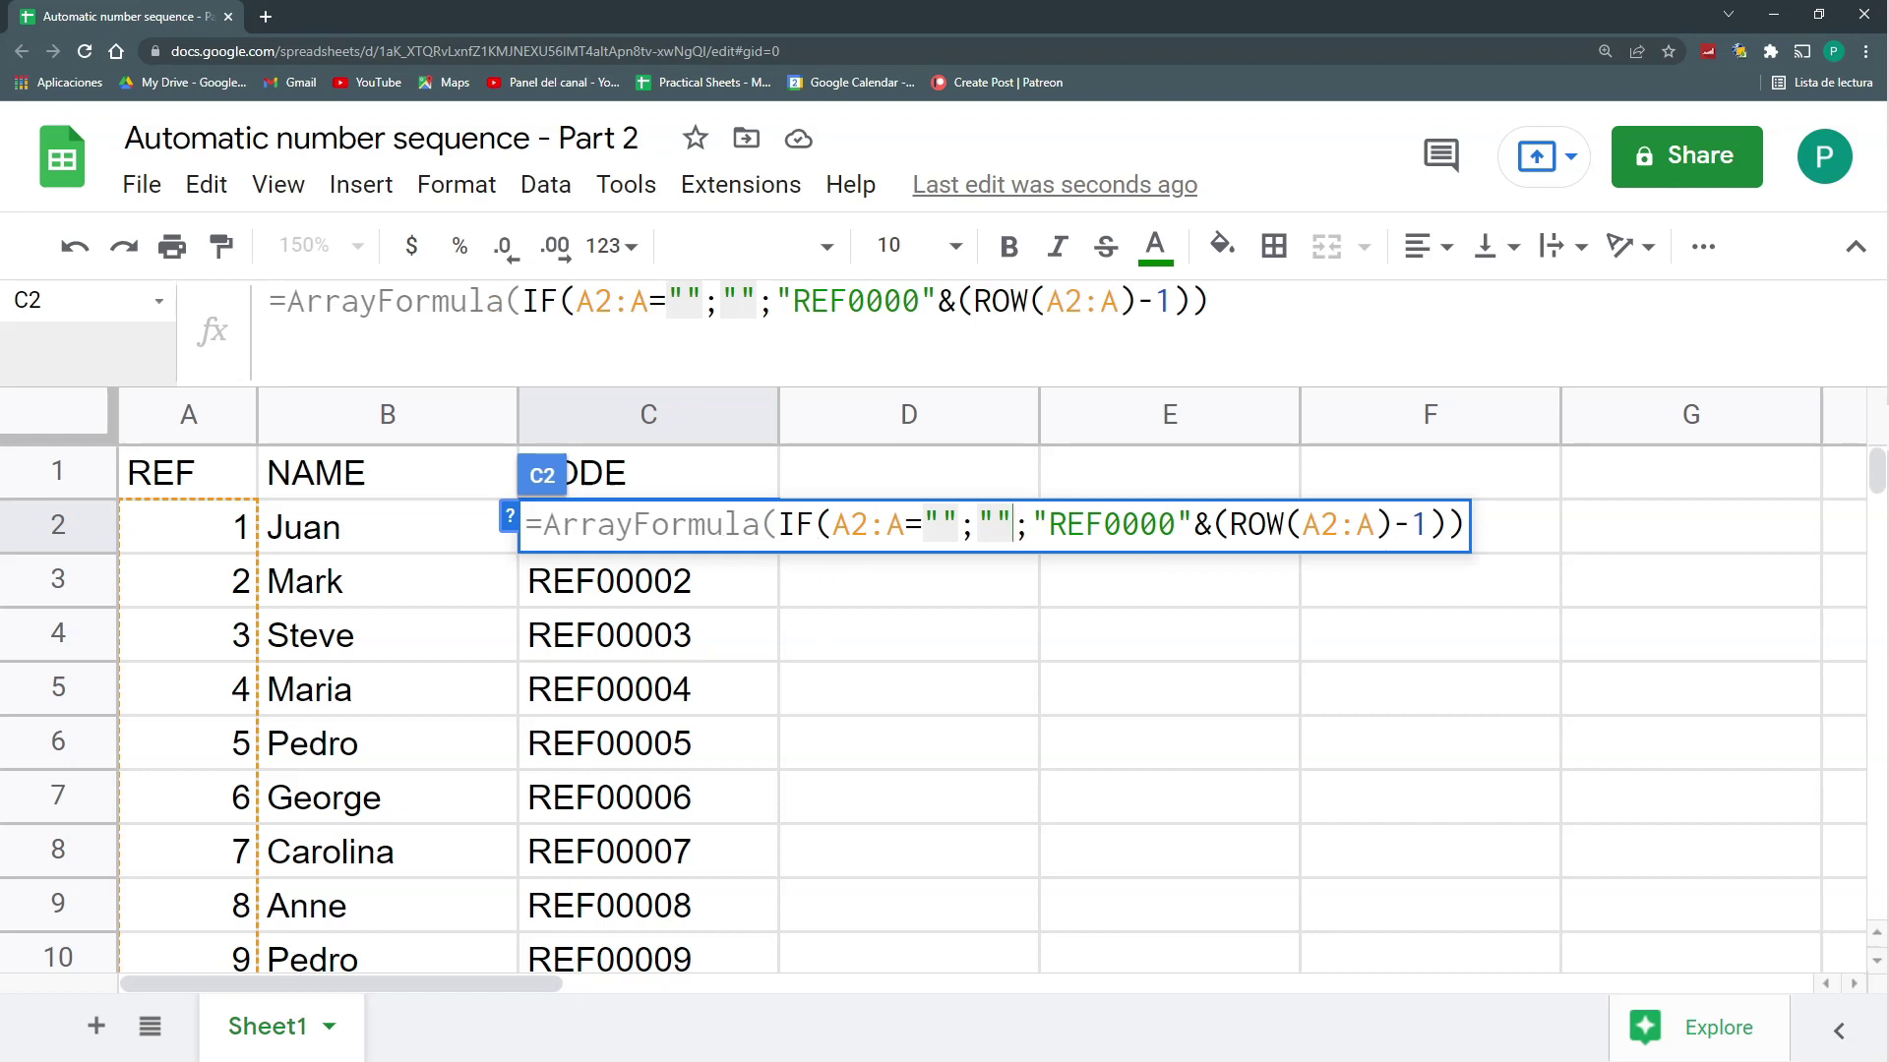
key("Return")
scroll(669, 726, "down", 2)
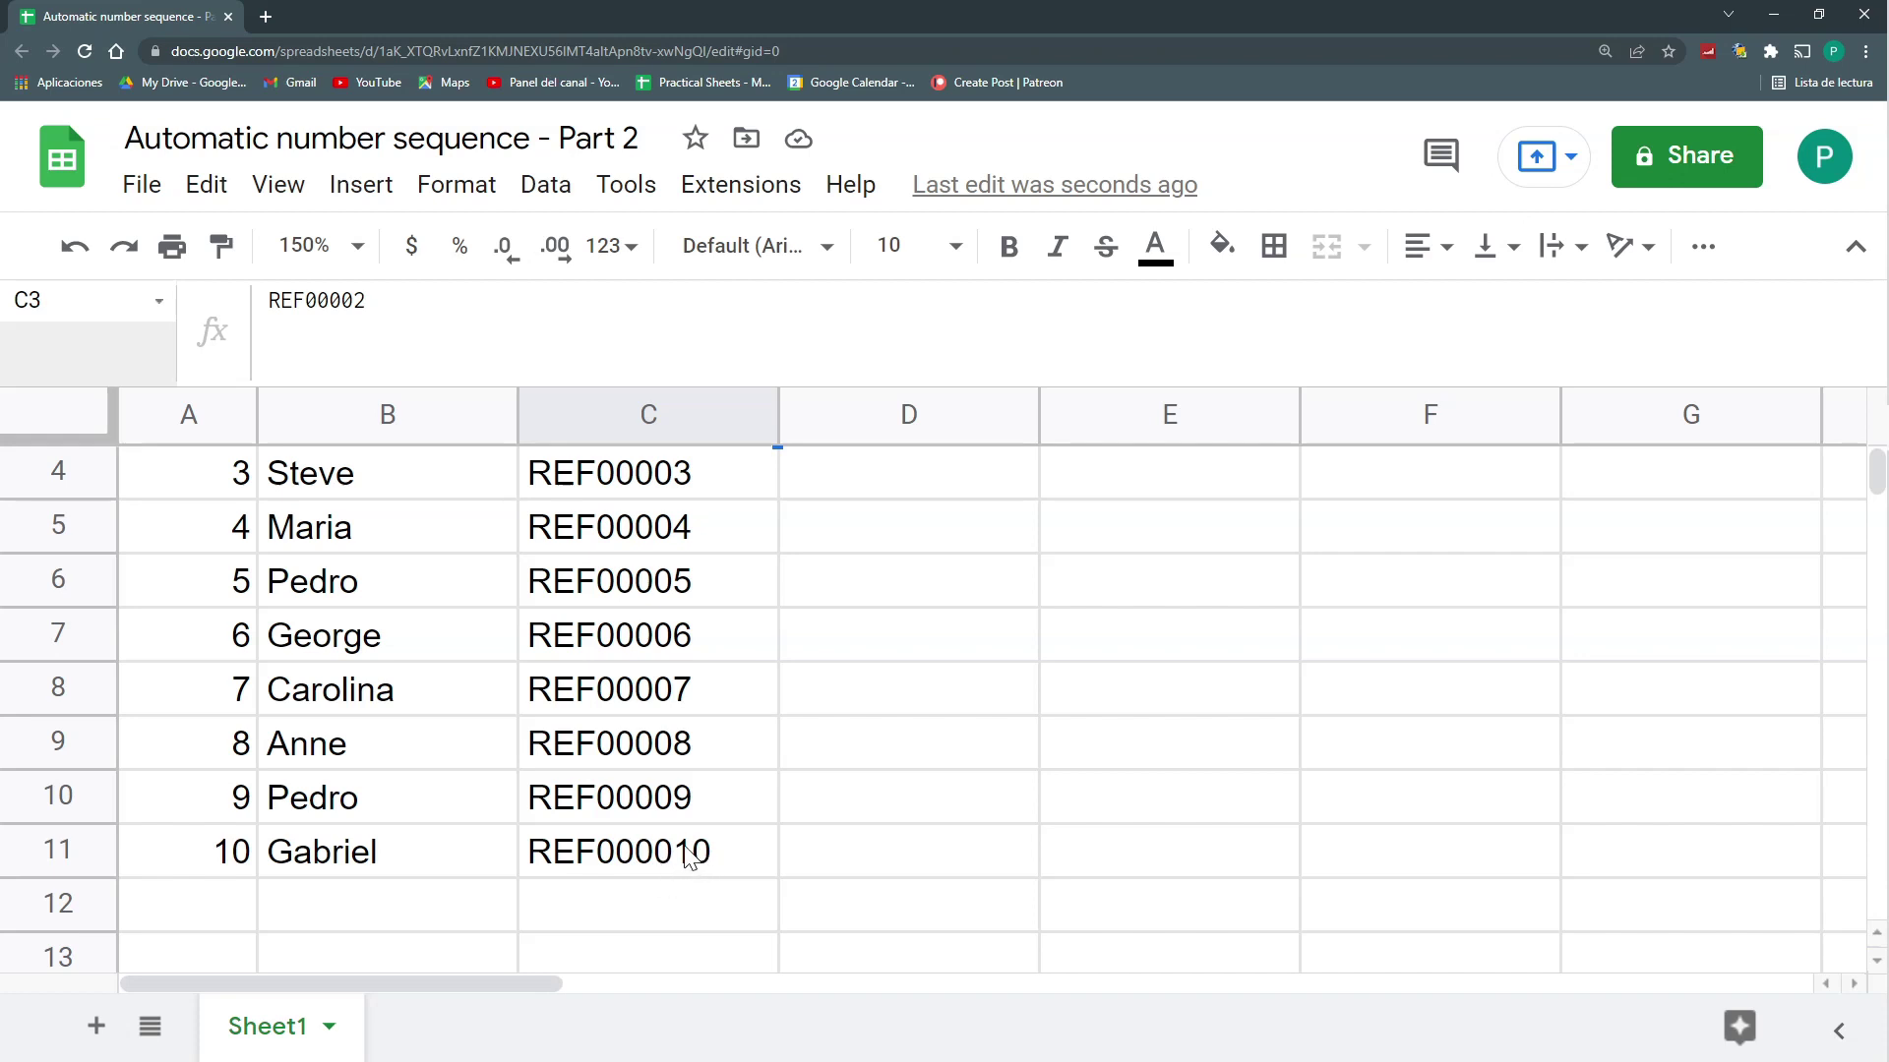
scroll(659, 858, "up", 2)
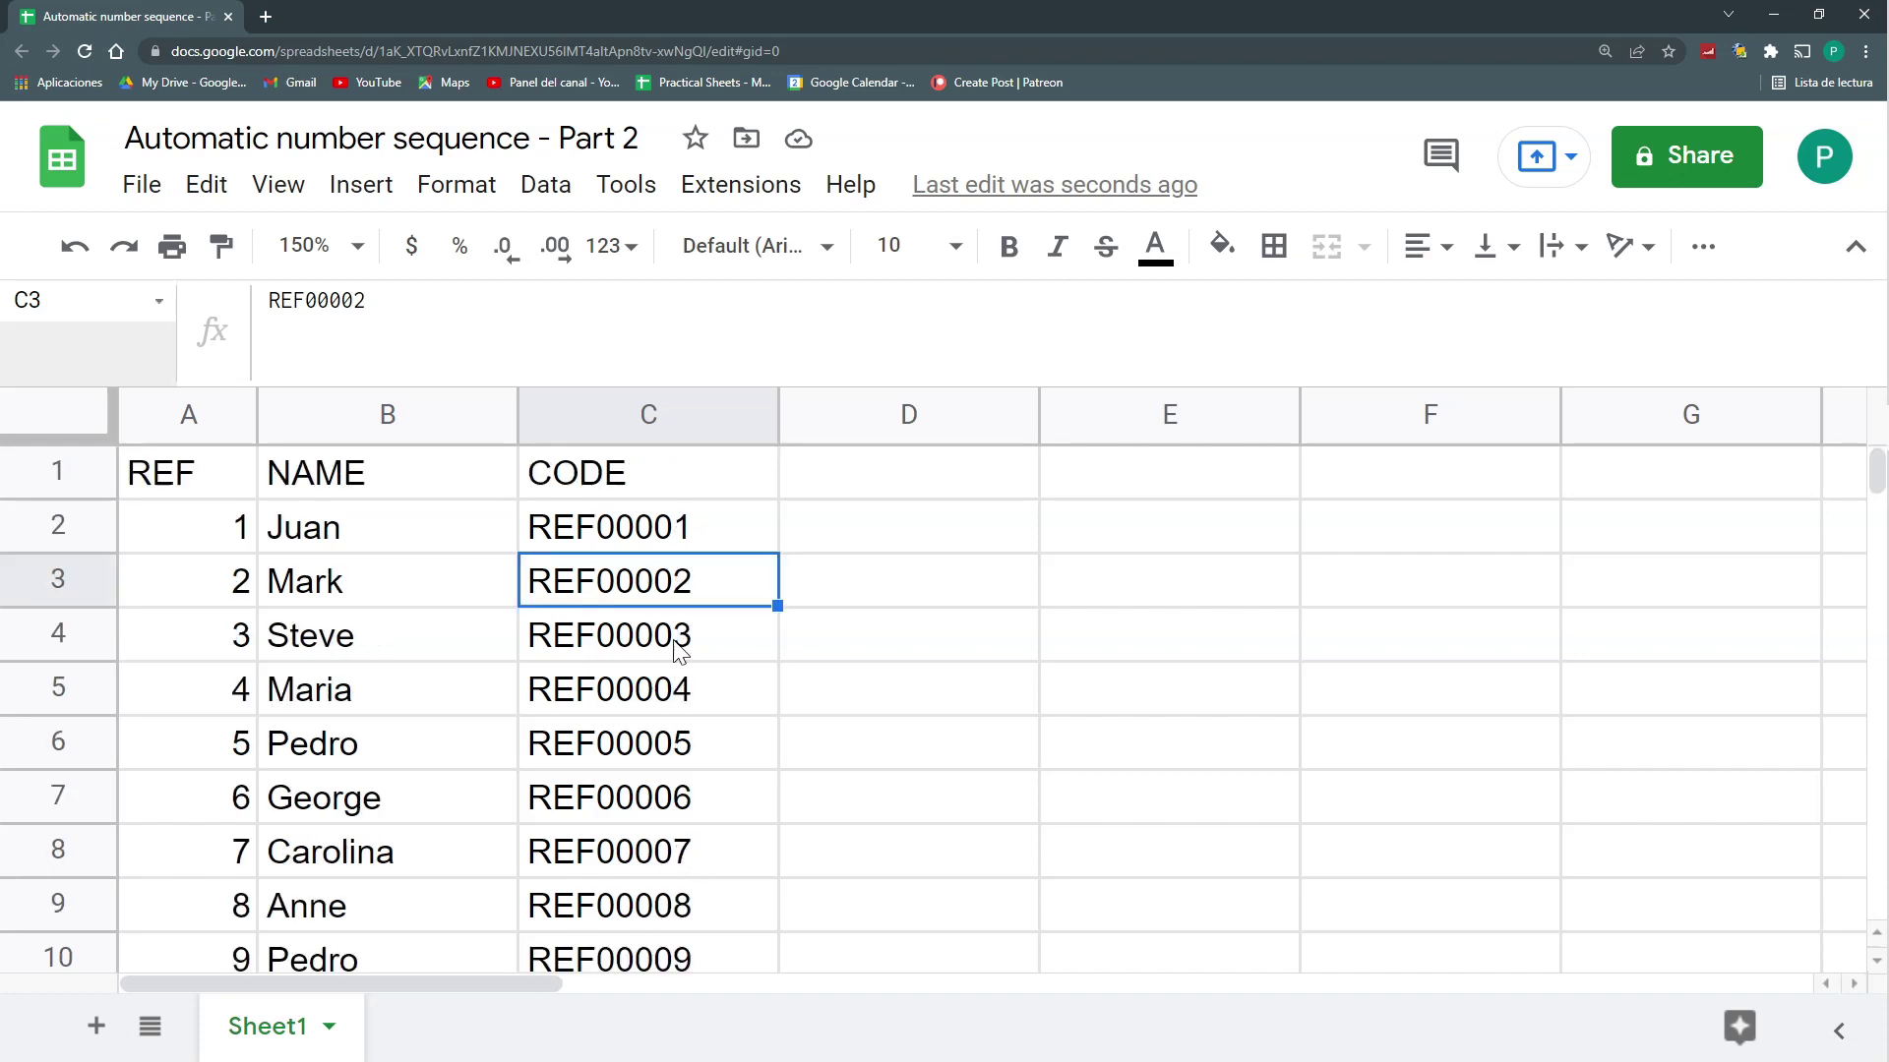
left_click(823, 548)
scroll(823, 548, "down", 3)
left_click(834, 588)
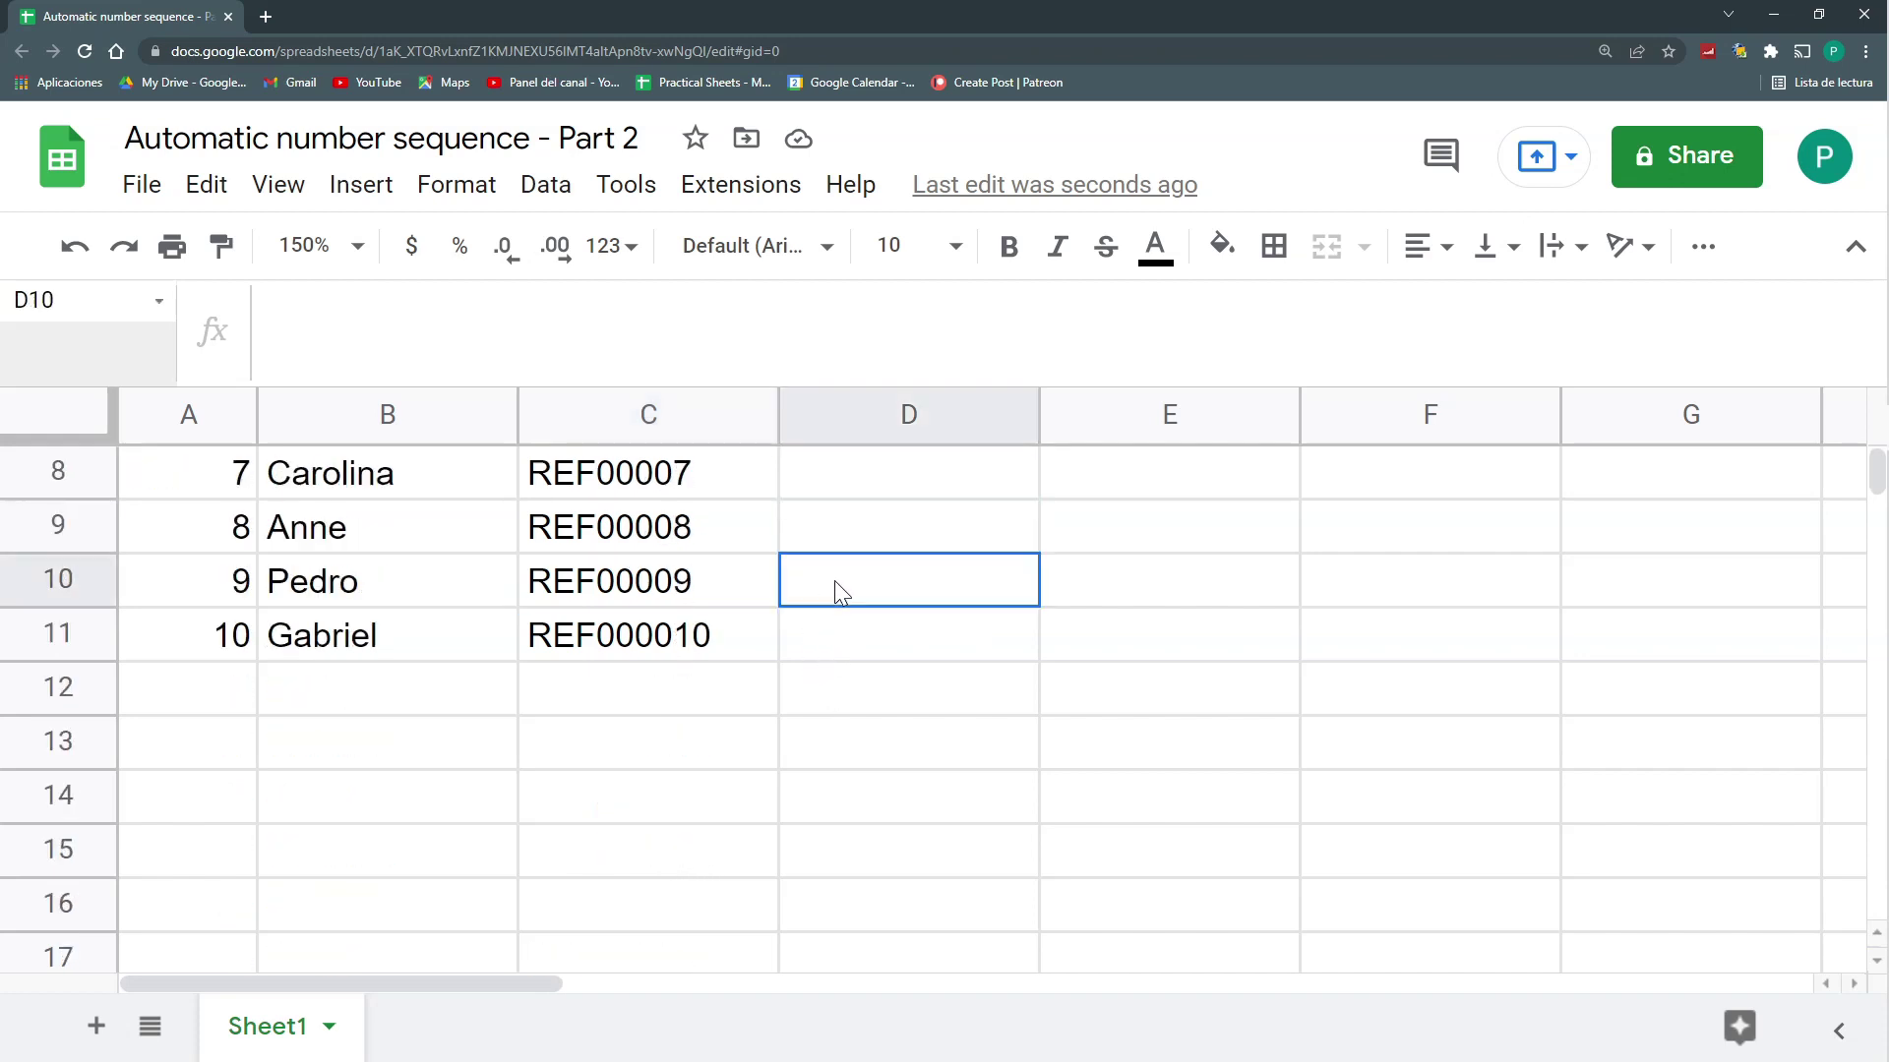
type("=ROW")
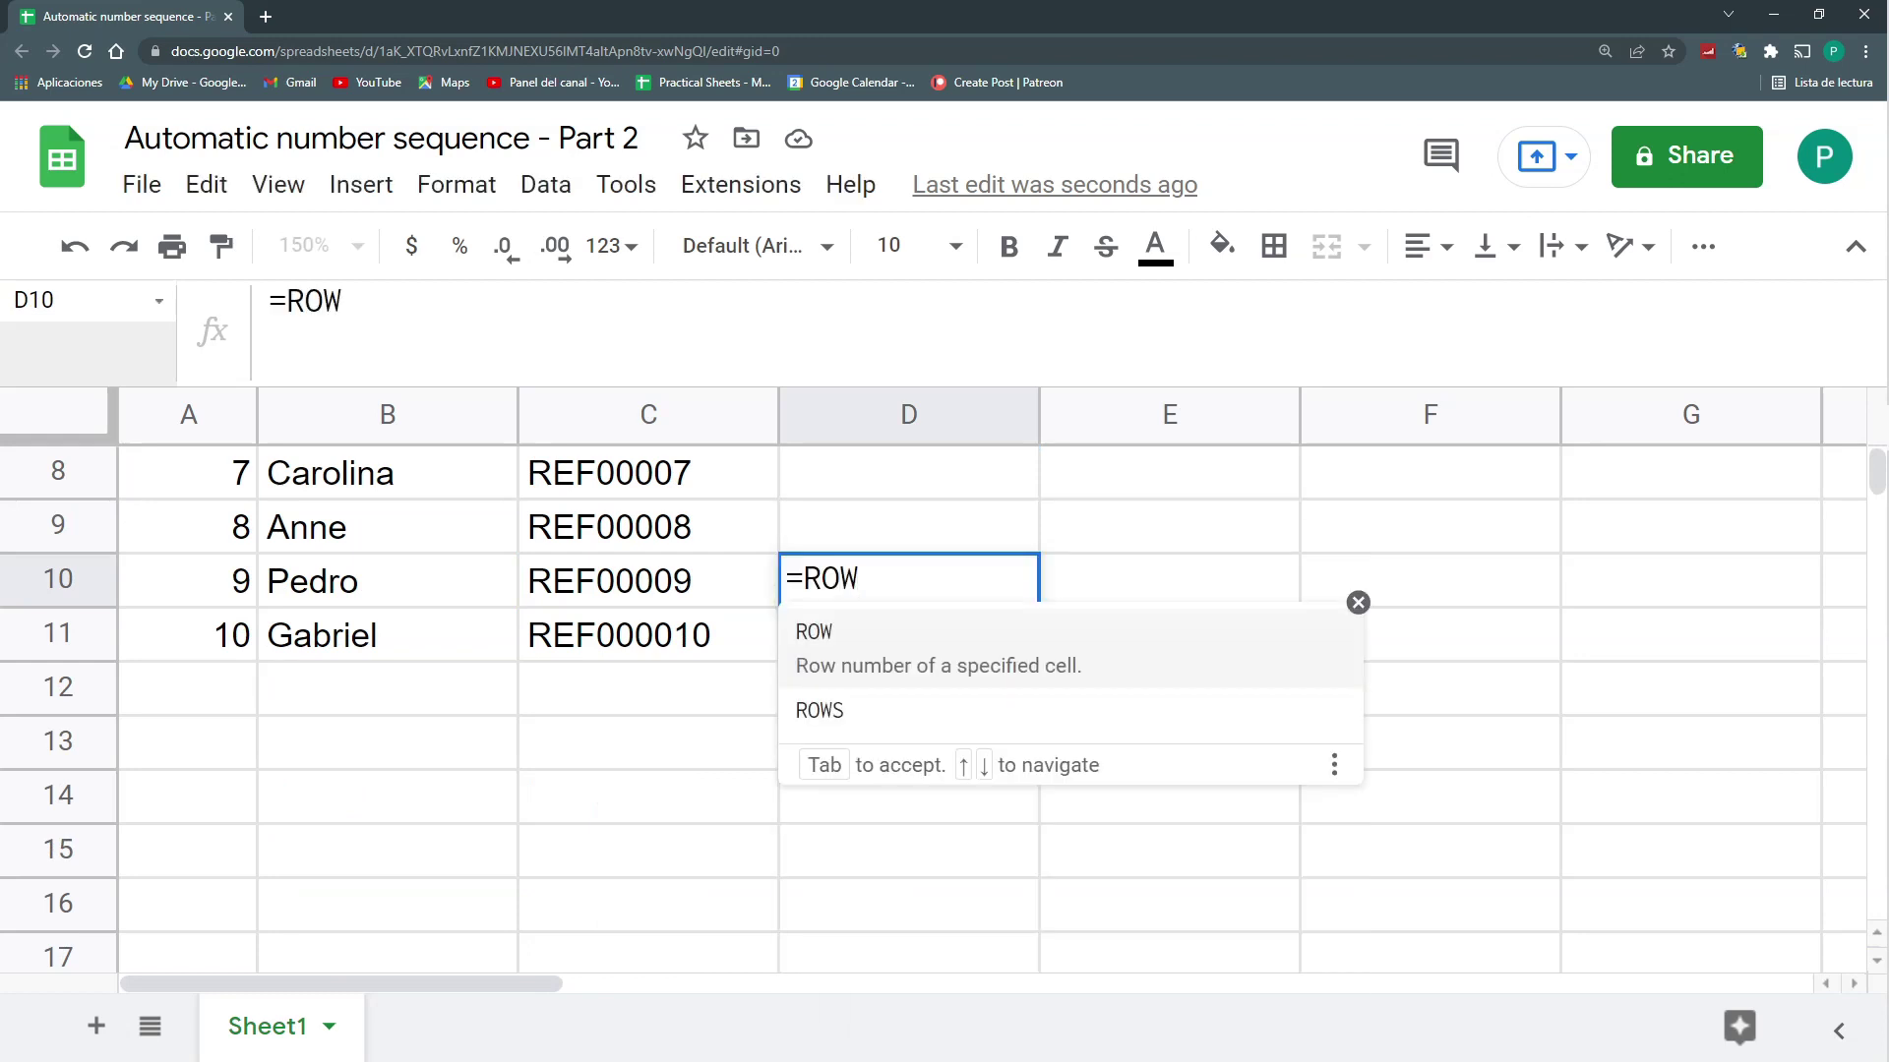
key("Escape")
key("Escape")
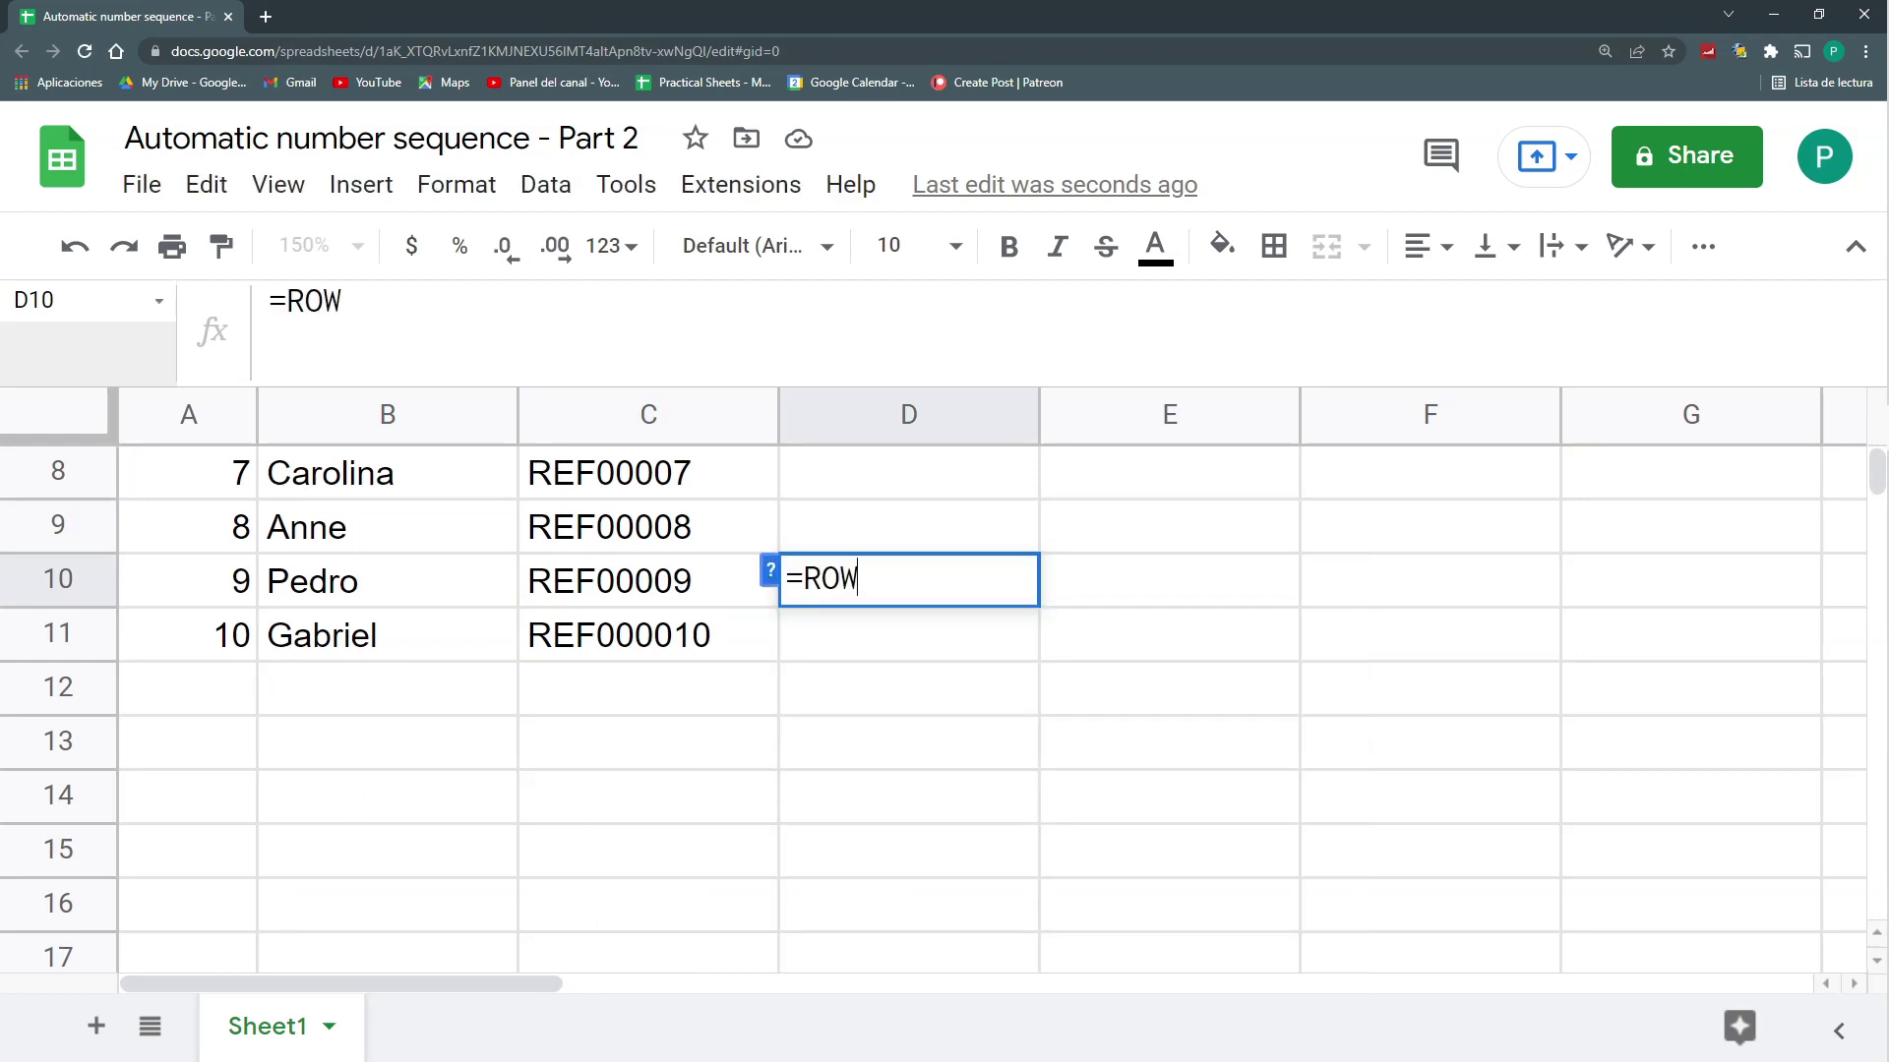
left_click(43, 588)
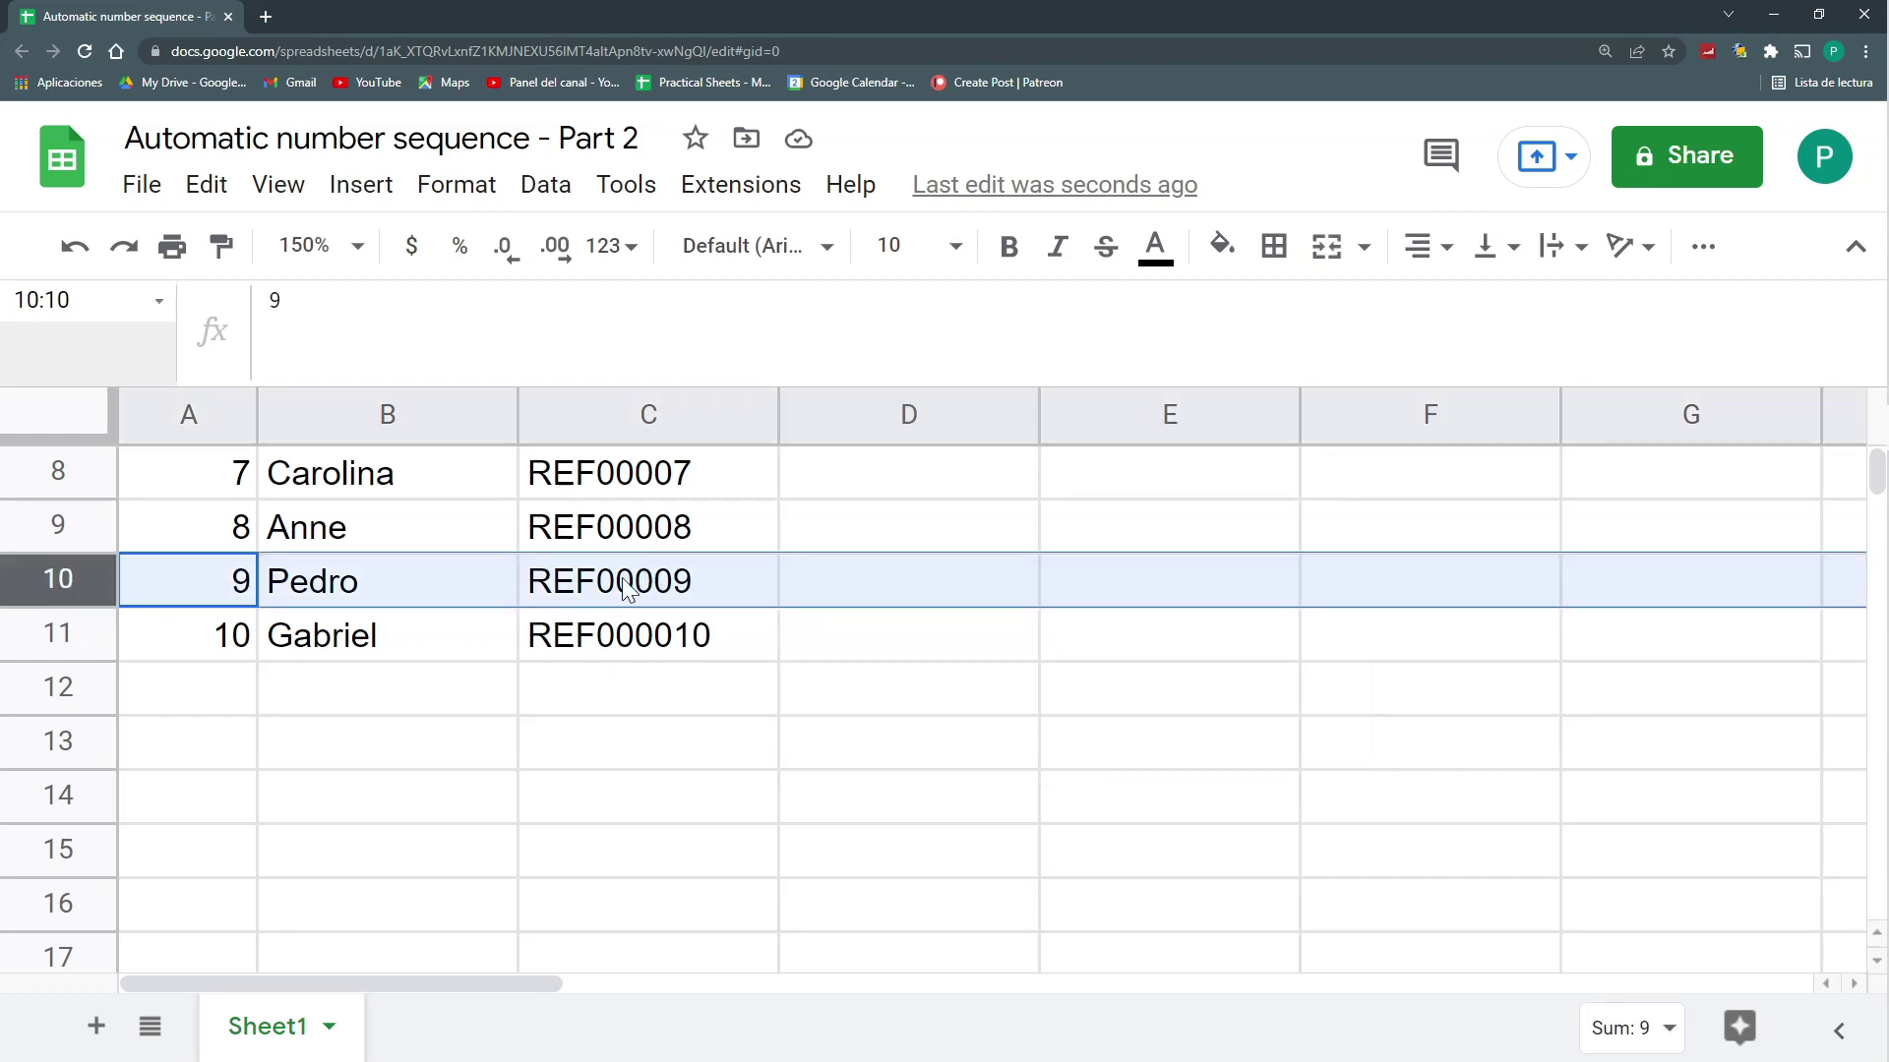
scroll(651, 589, "up", 3)
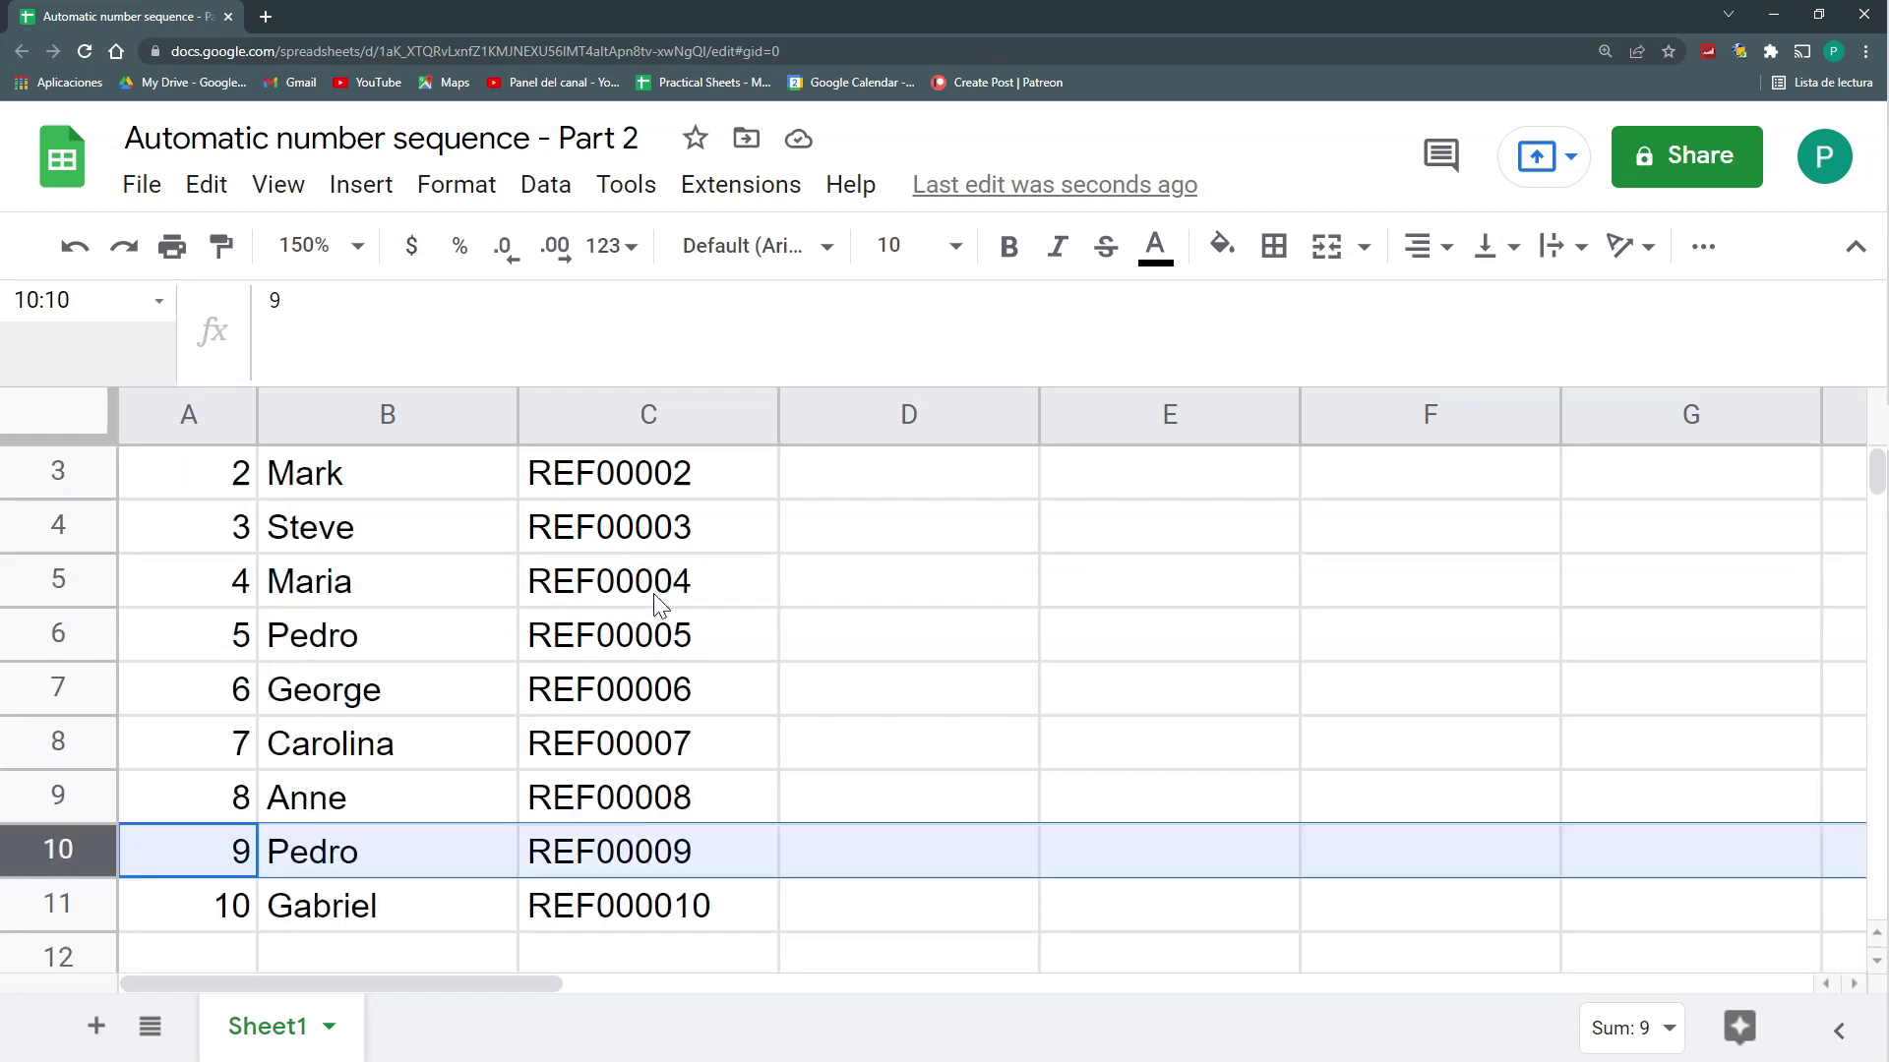
scroll(240, 511, "down", 5)
scroll(187, 571, "up", 4)
scroll(260, 646, "up", 2)
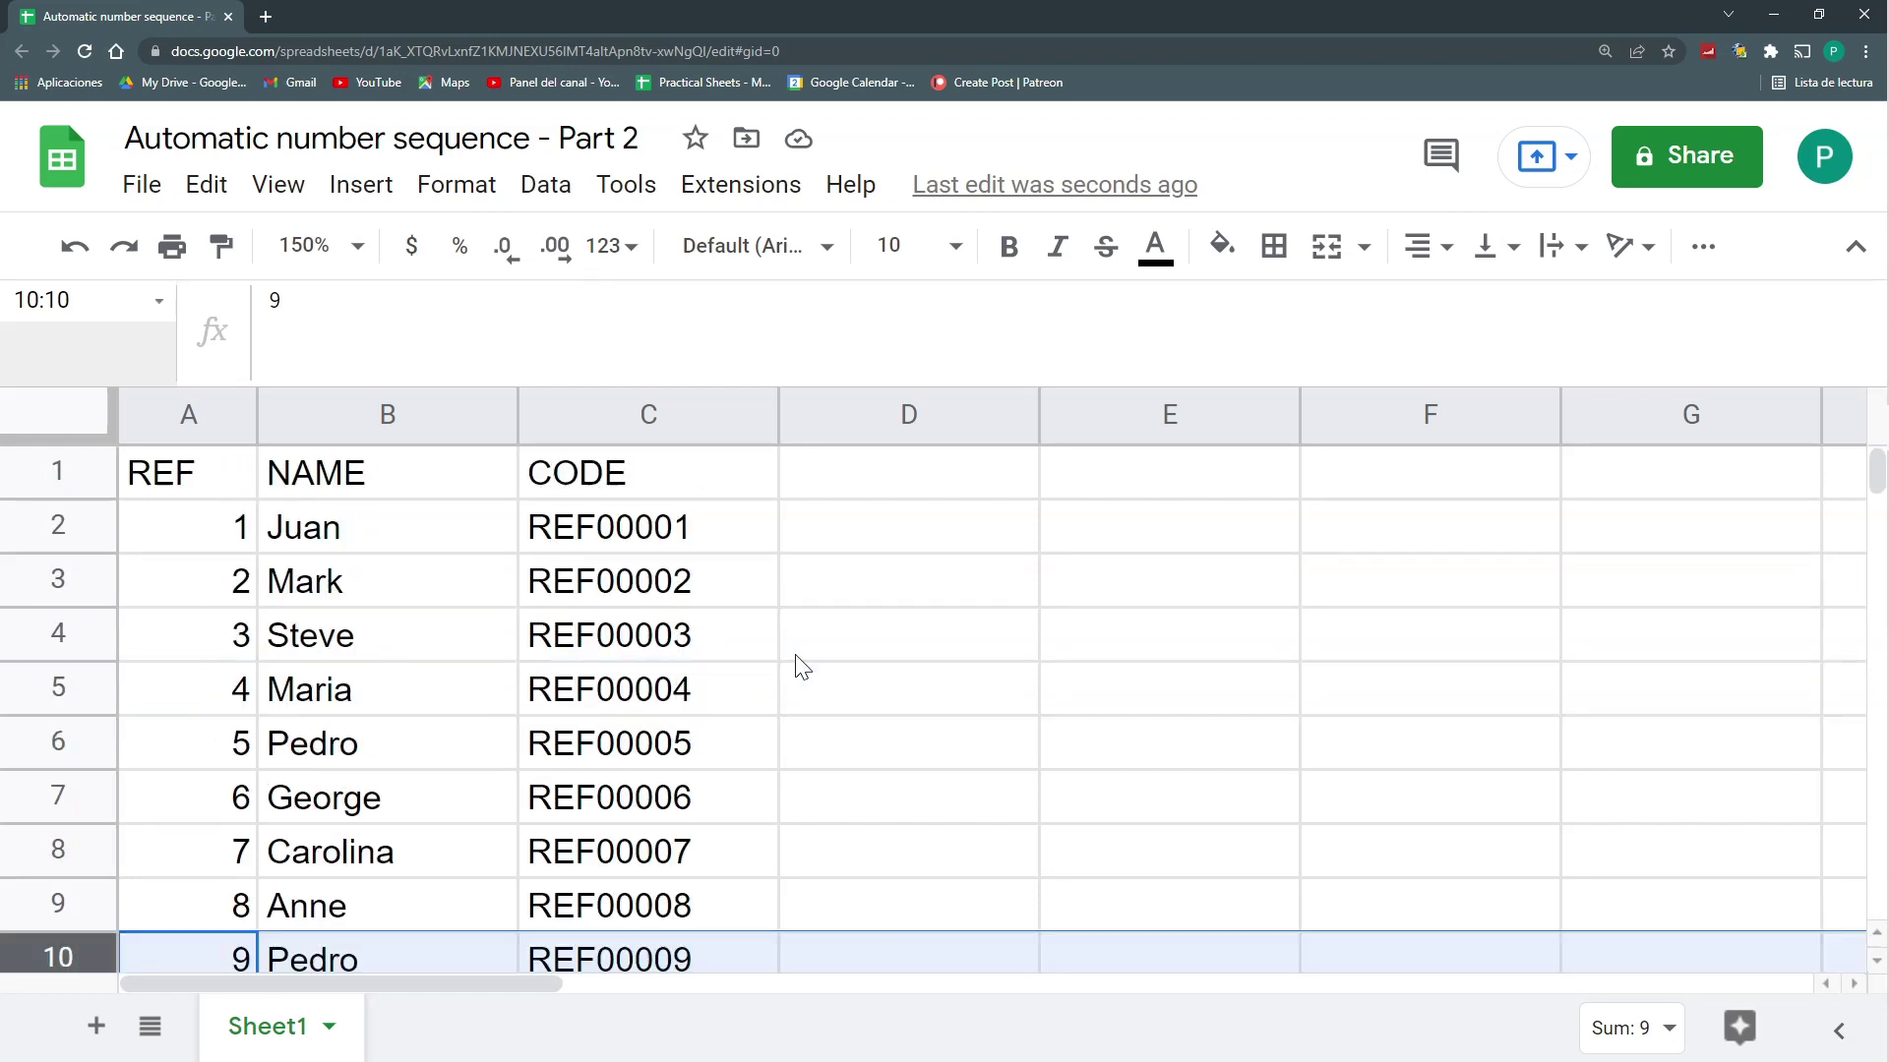
left_click(666, 525)
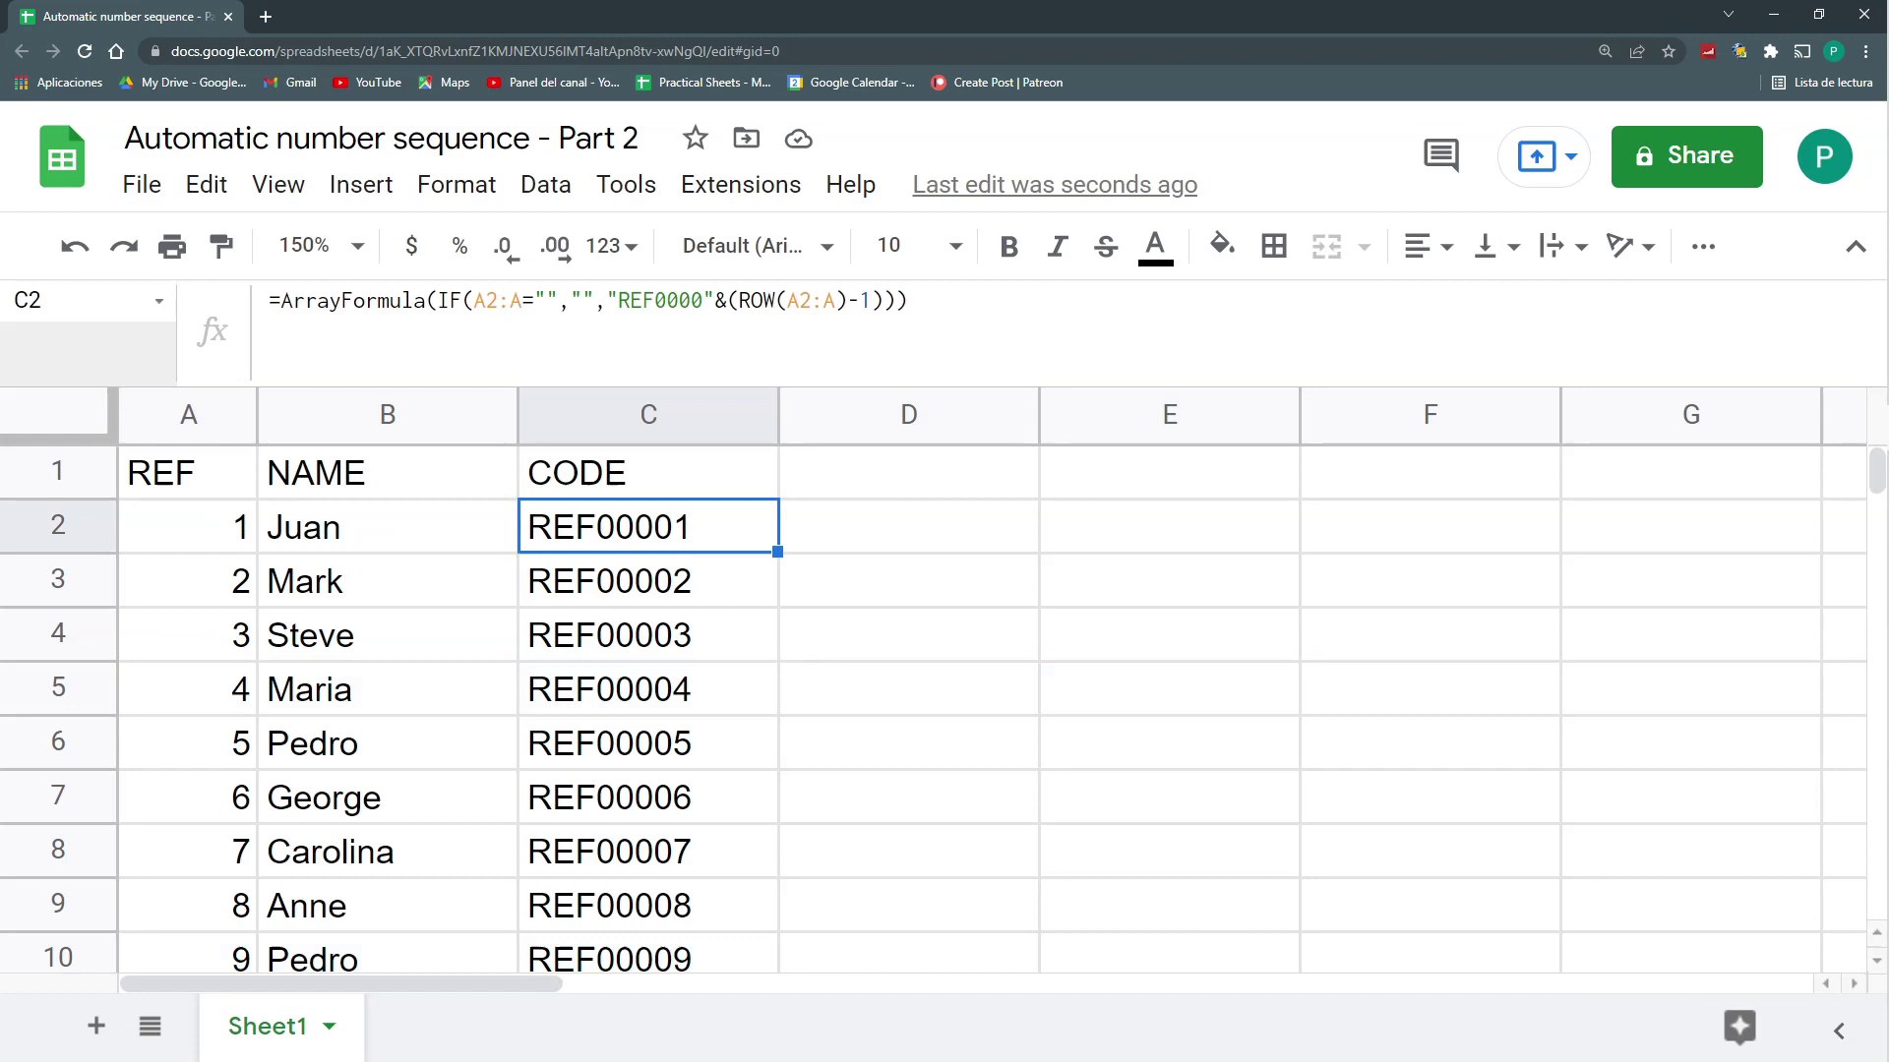
Begin a nested IF before "REF0000" with ROW(A2:A)-1 copied in as its condition
key("Return")
left_click(1030, 525)
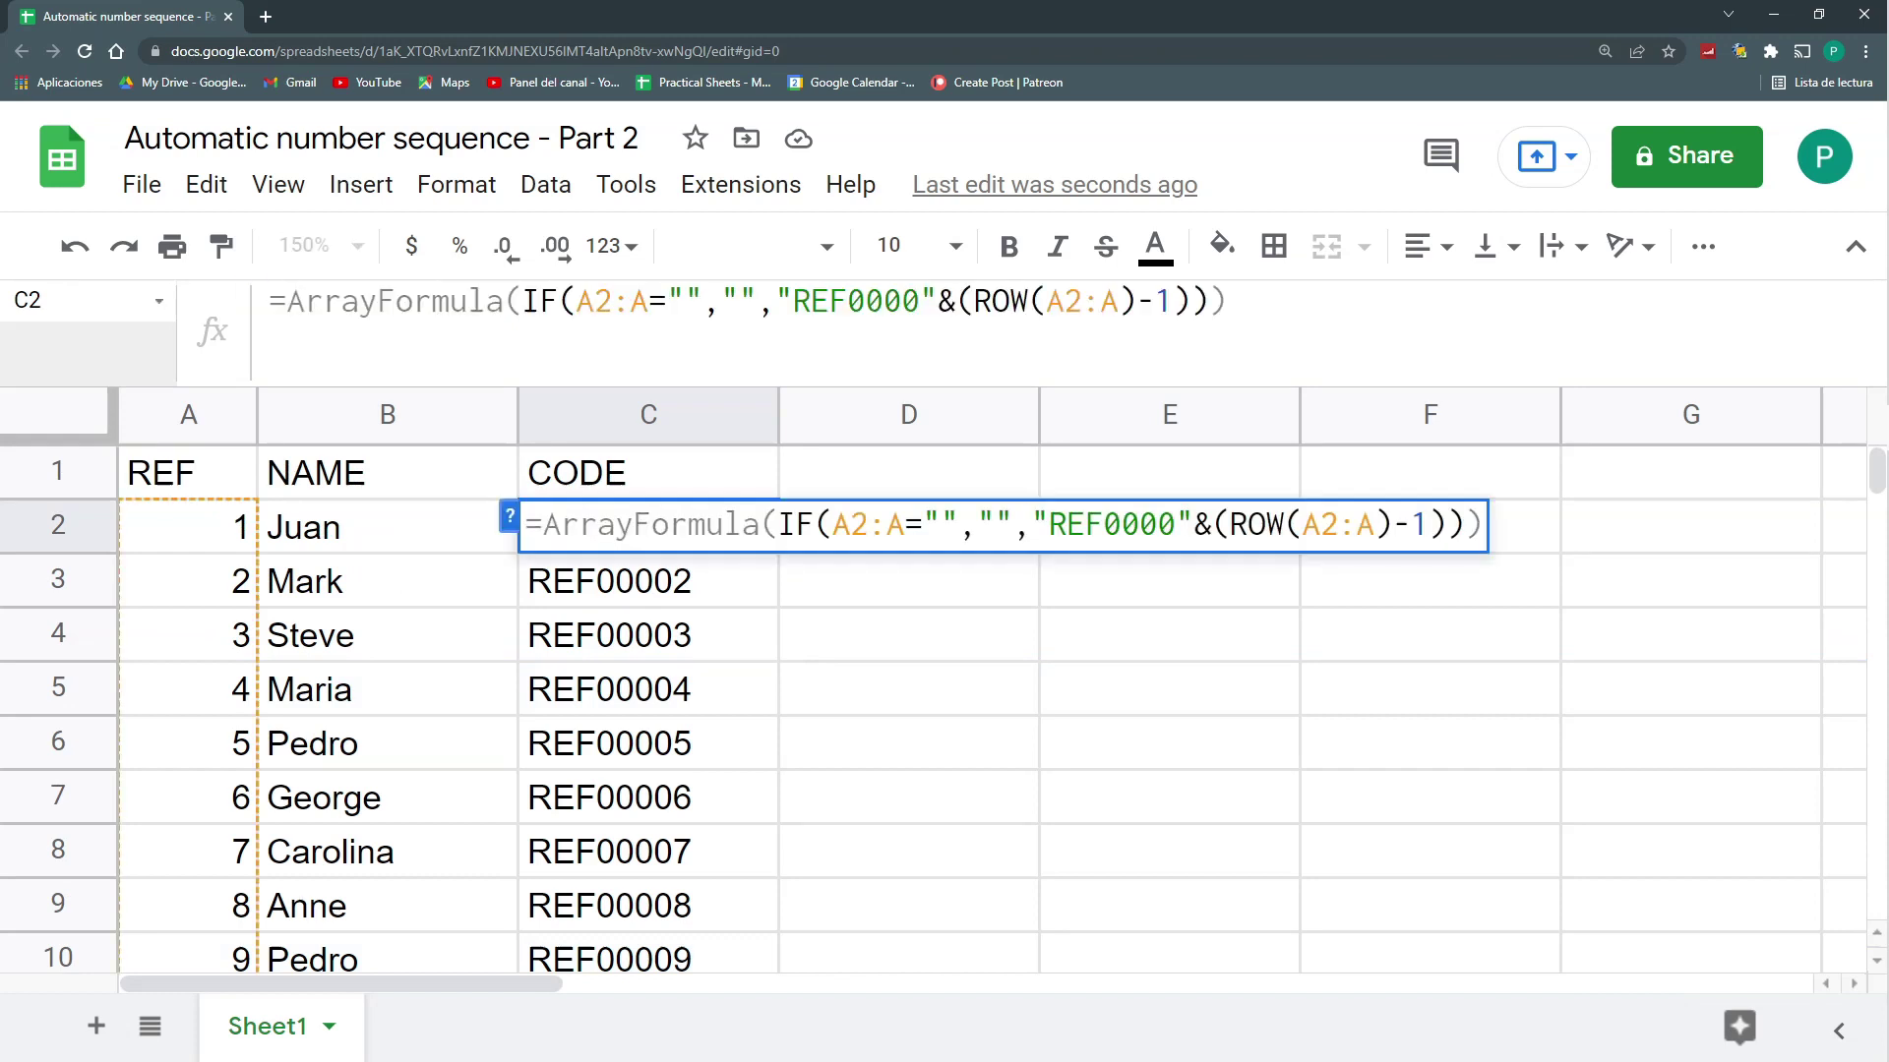
type("IF")
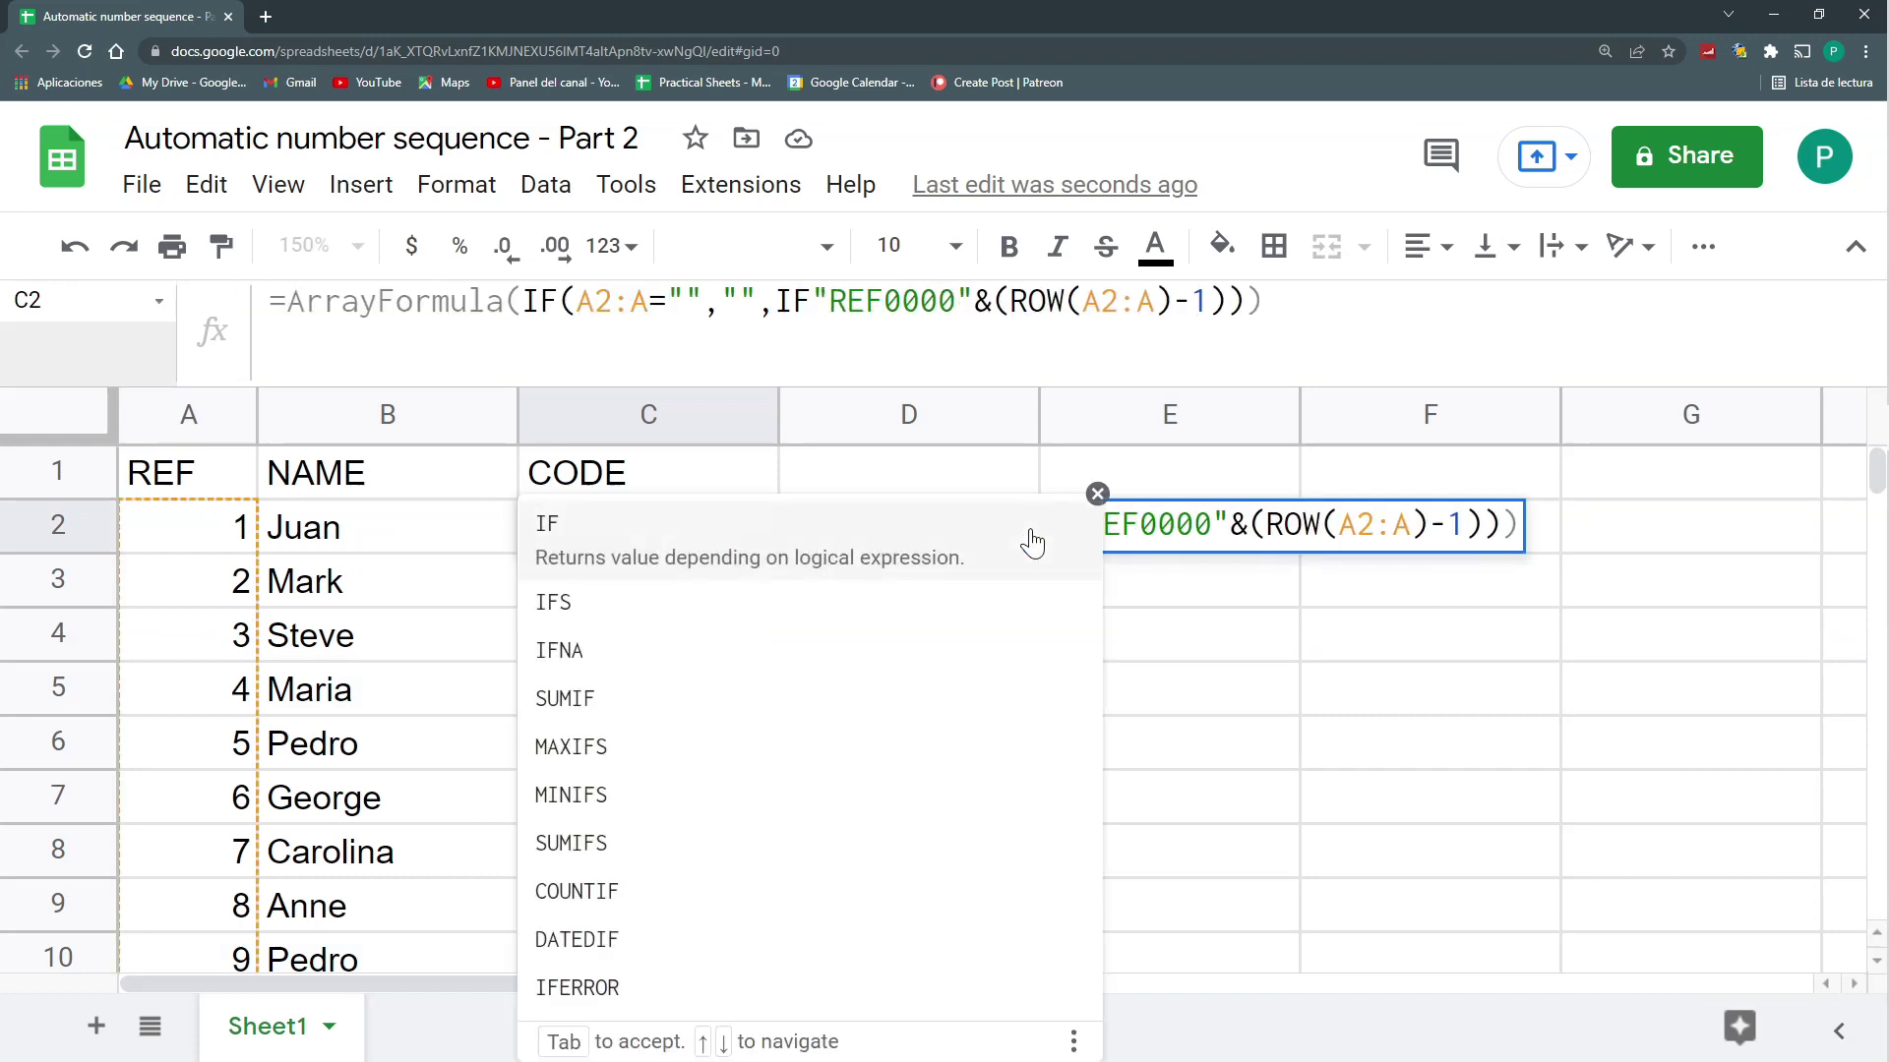
left_click(1097, 494)
type("(")
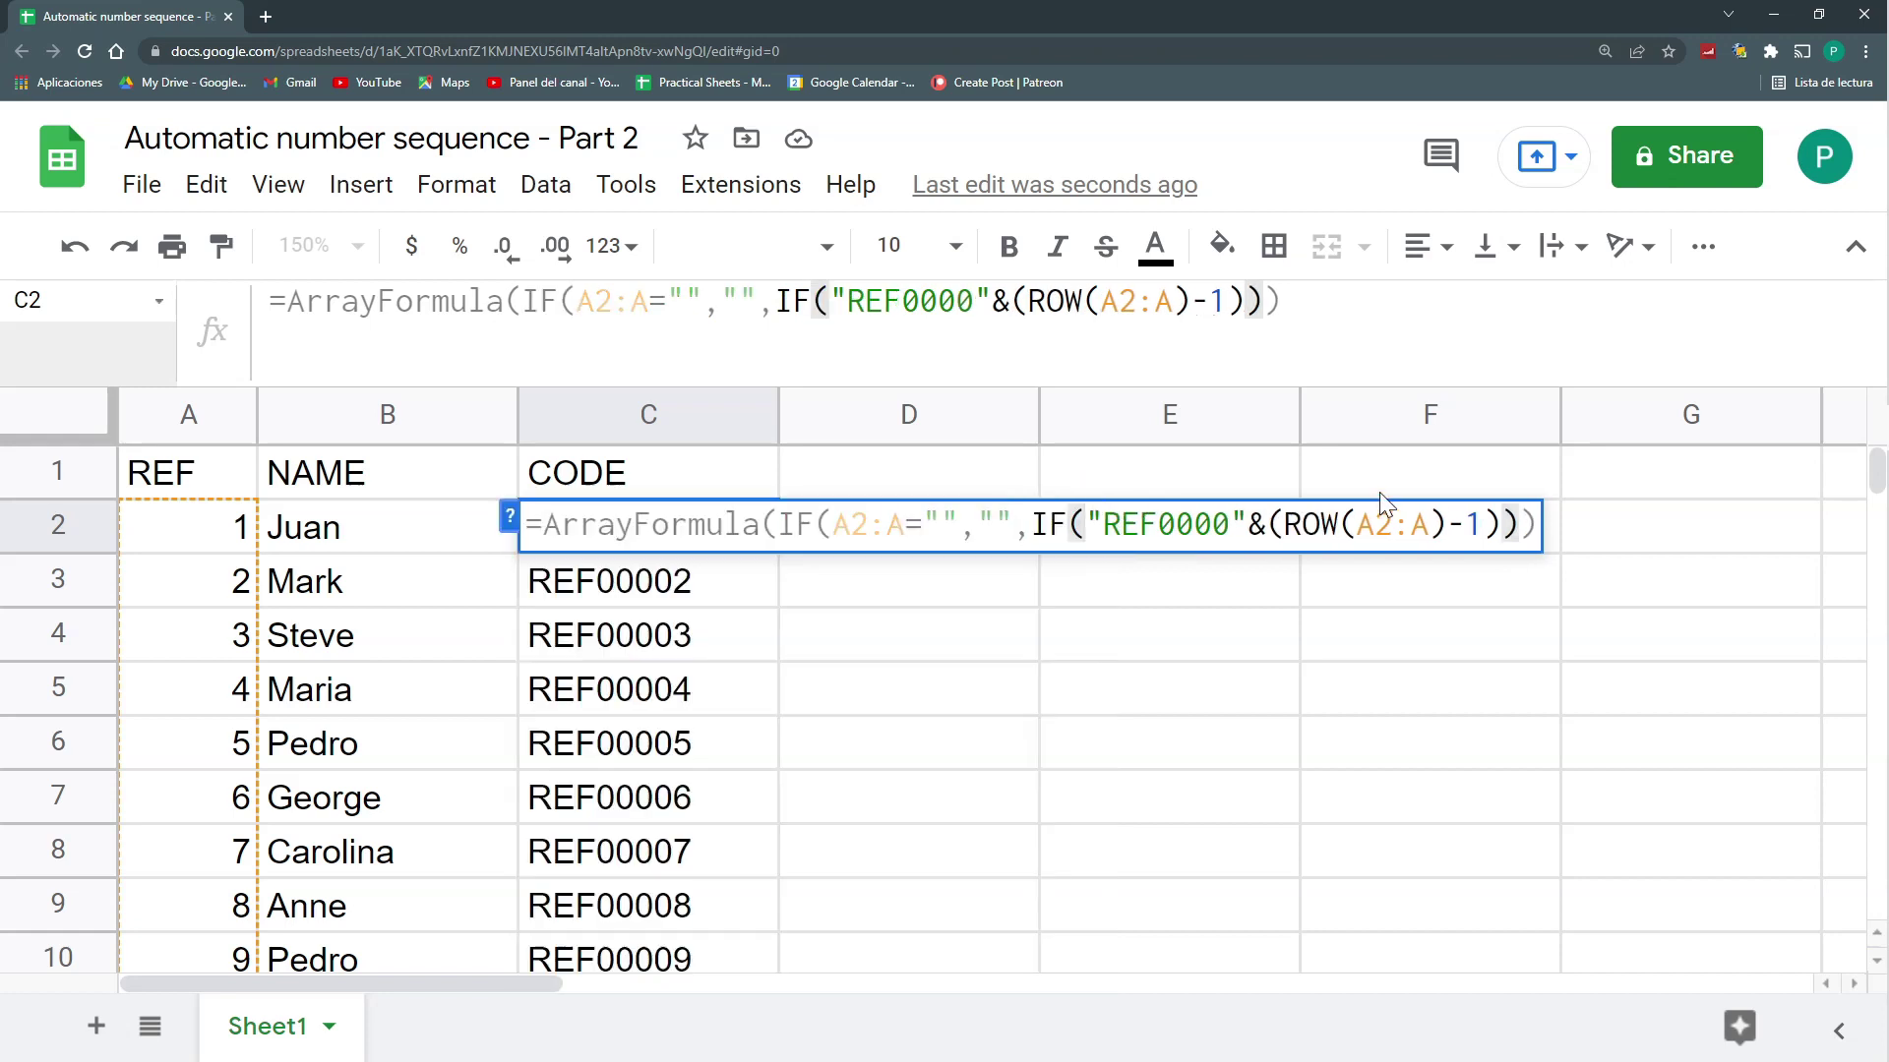
left_click_drag(1446, 524, 1283, 524)
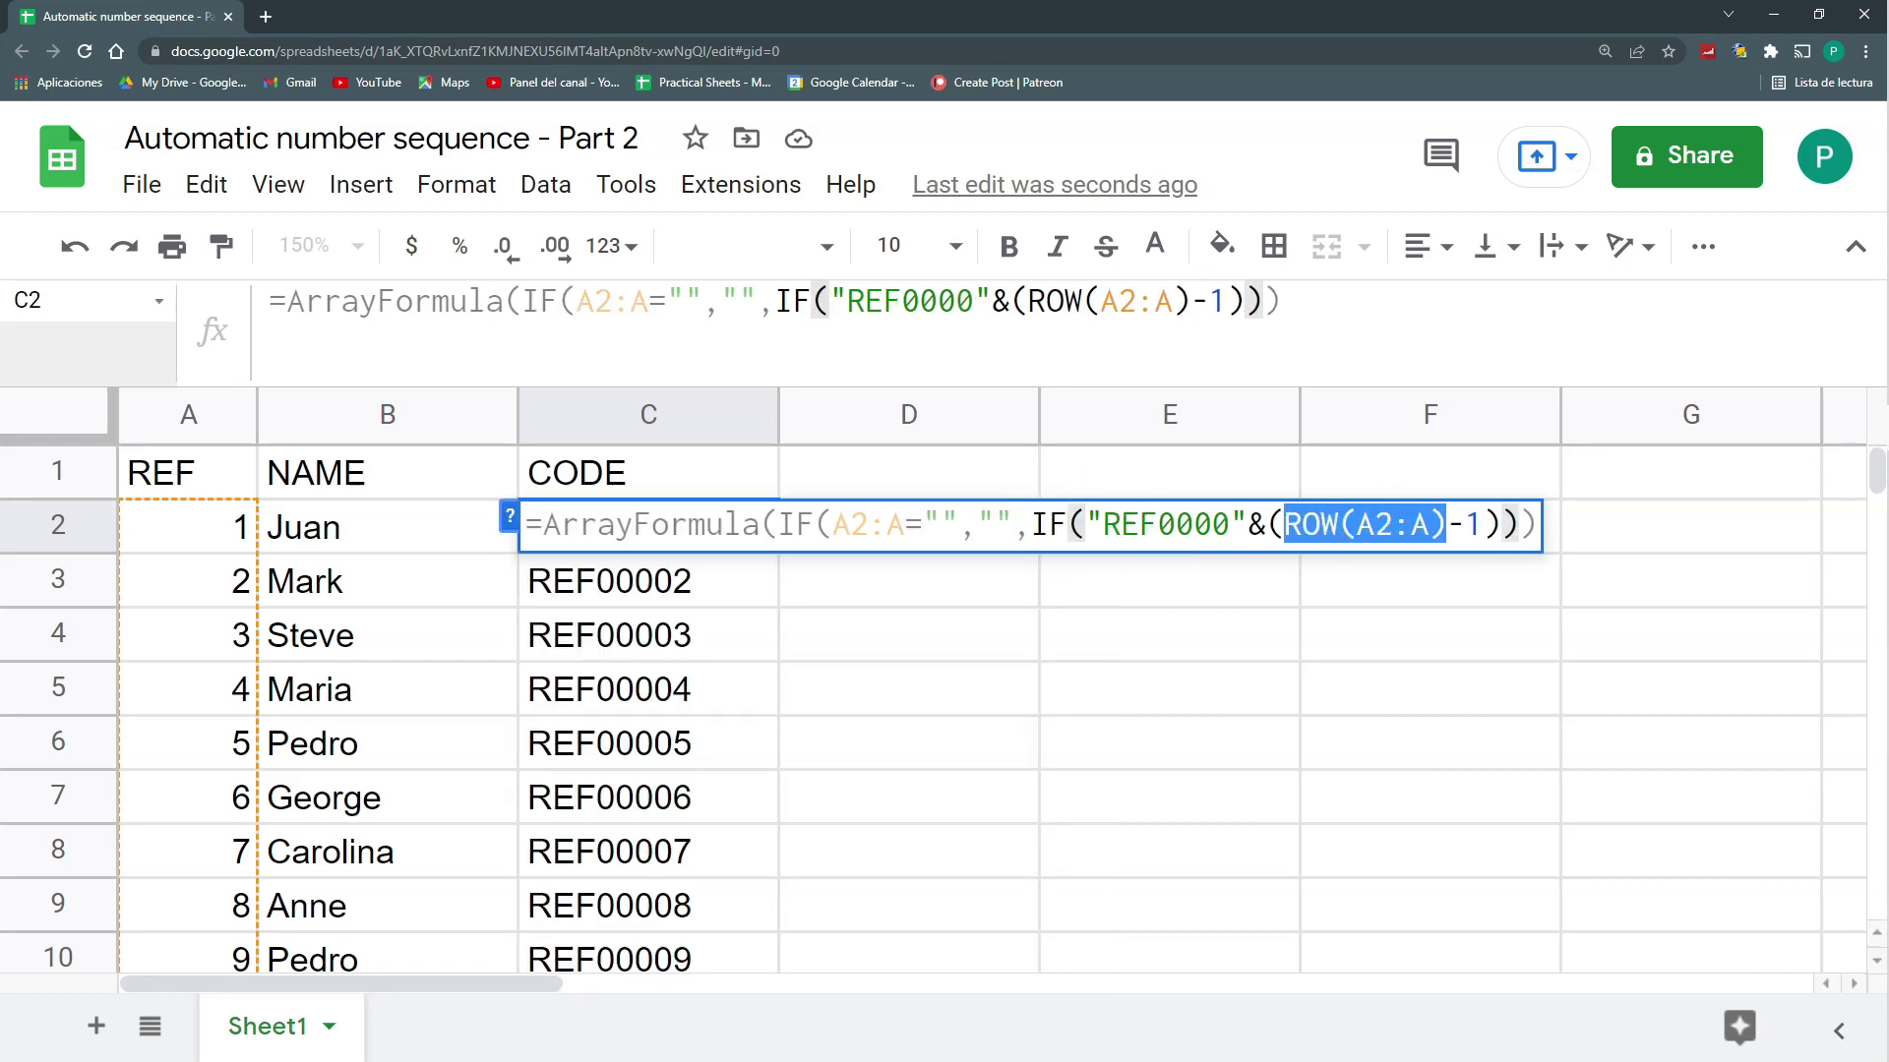
left_click_drag(1482, 524, 1284, 524)
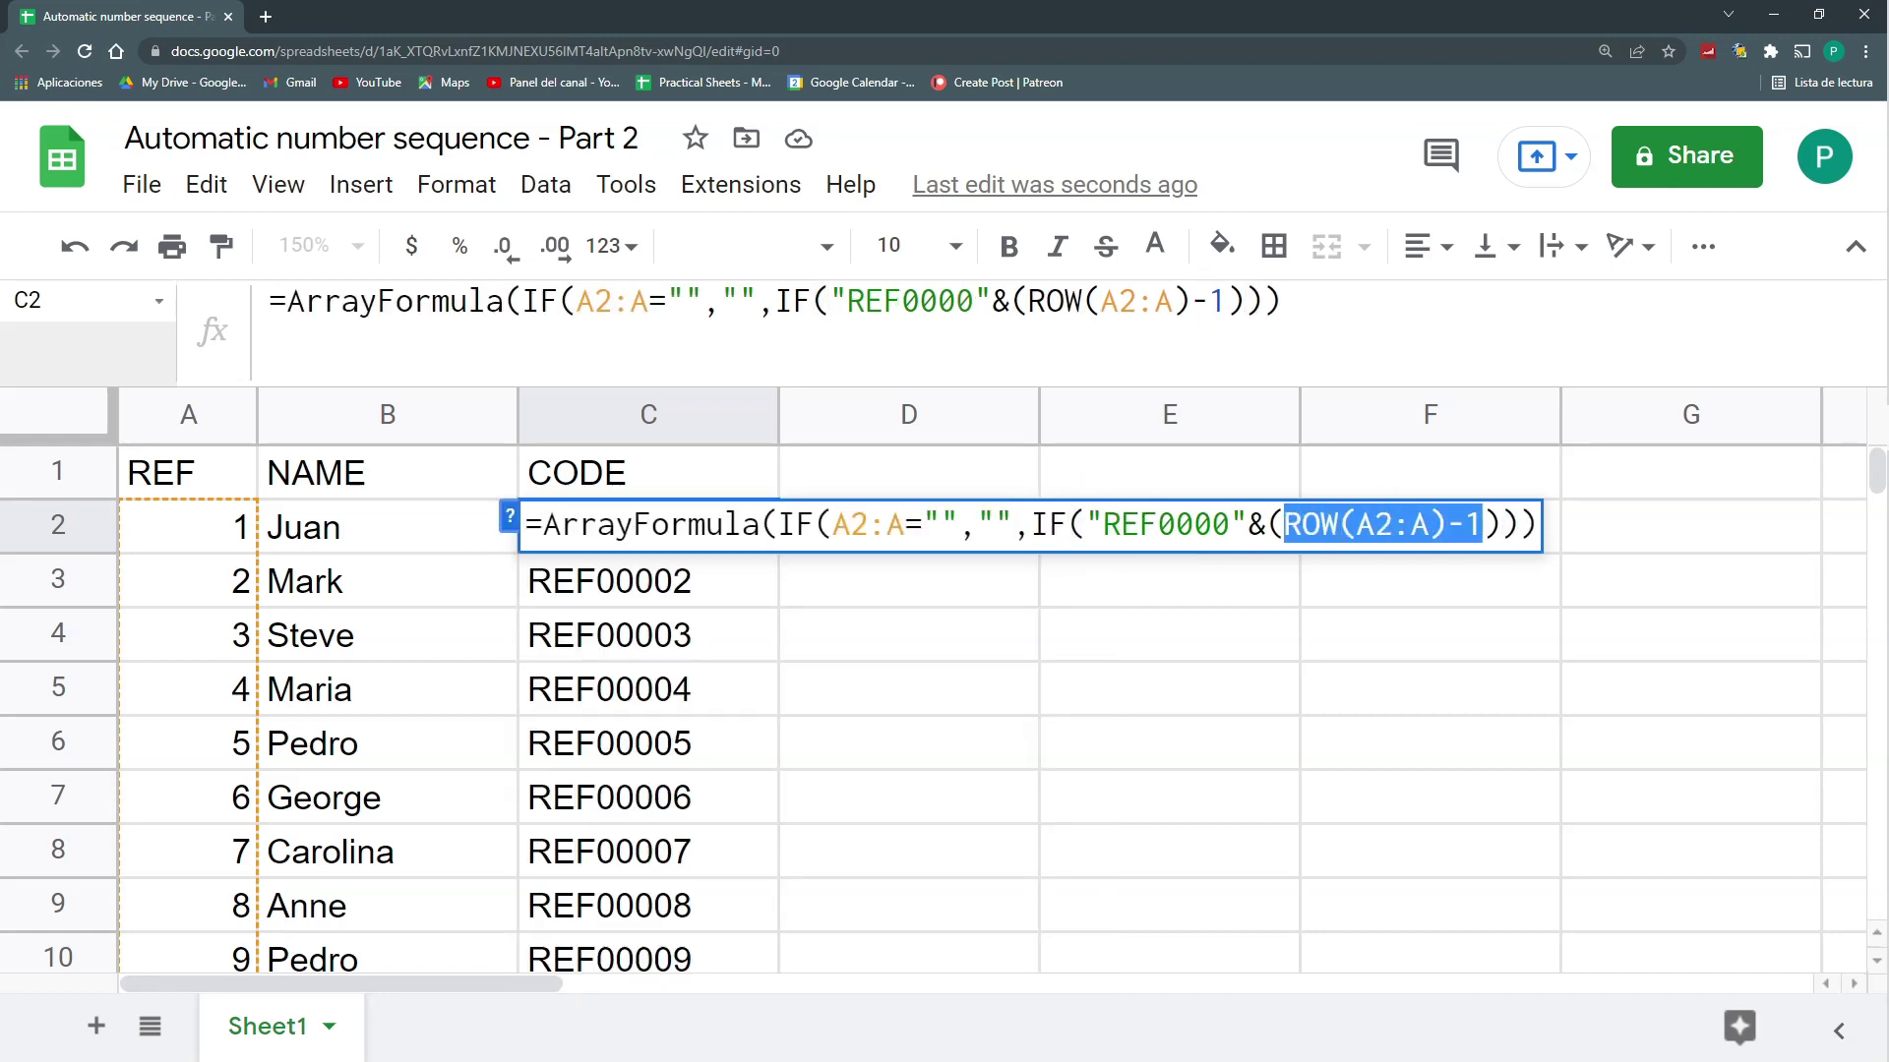
key("ctrl+c")
left_click(1084, 524)
key("ctrl+v")
Complete the IF so numbers 10 and up get "000" padding, otherwise "0000"
type(">")
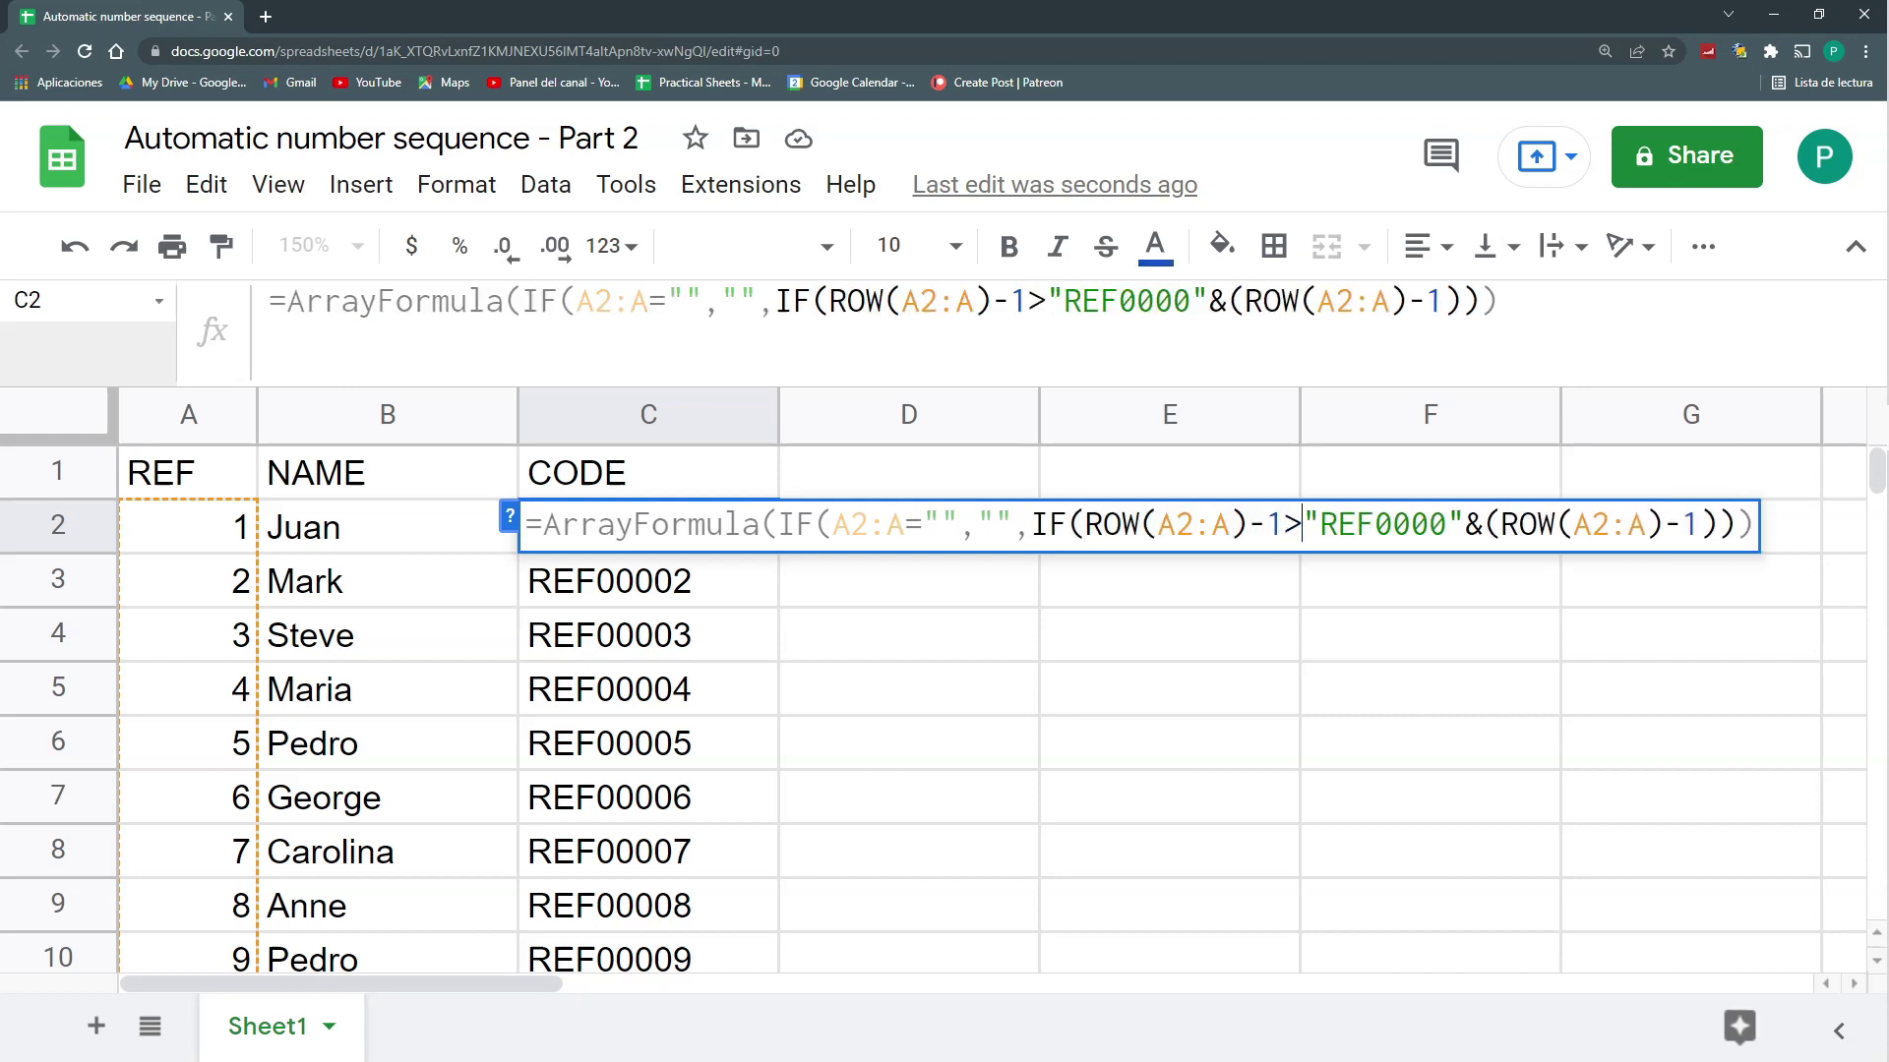
type("=")
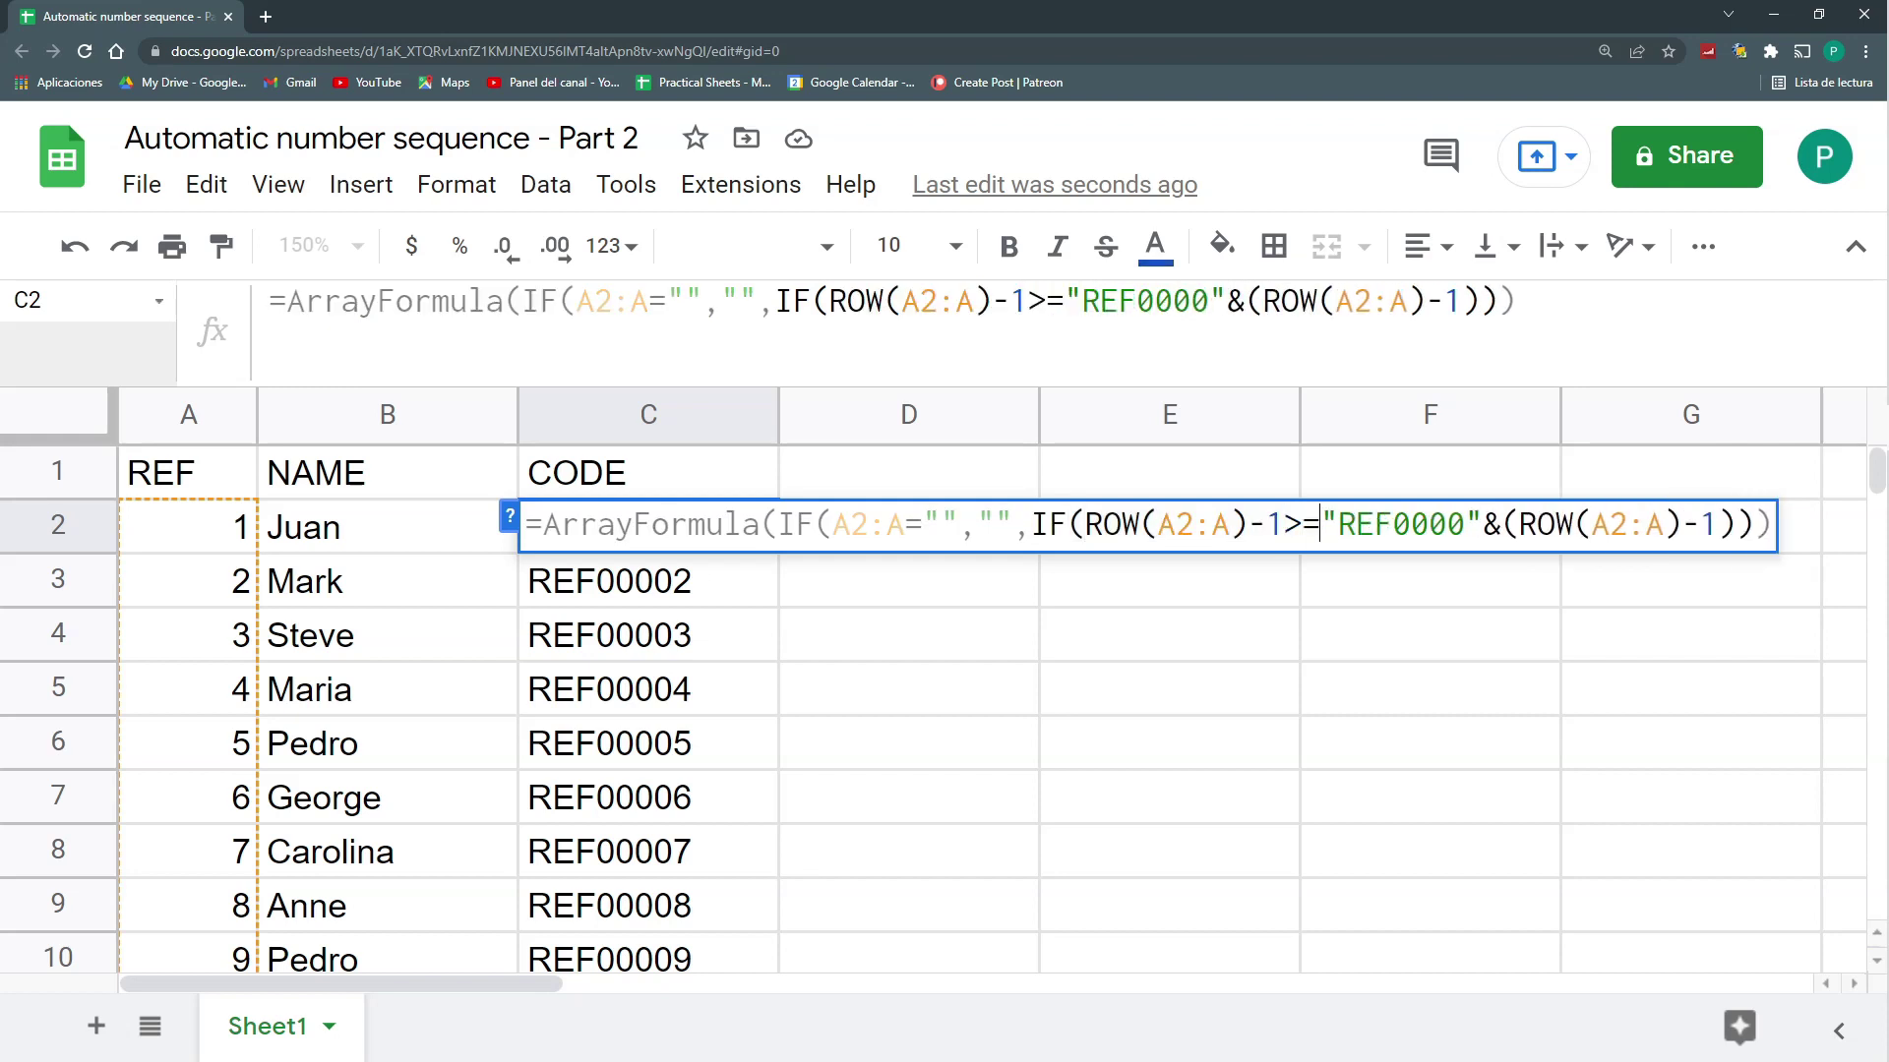
type("10;")
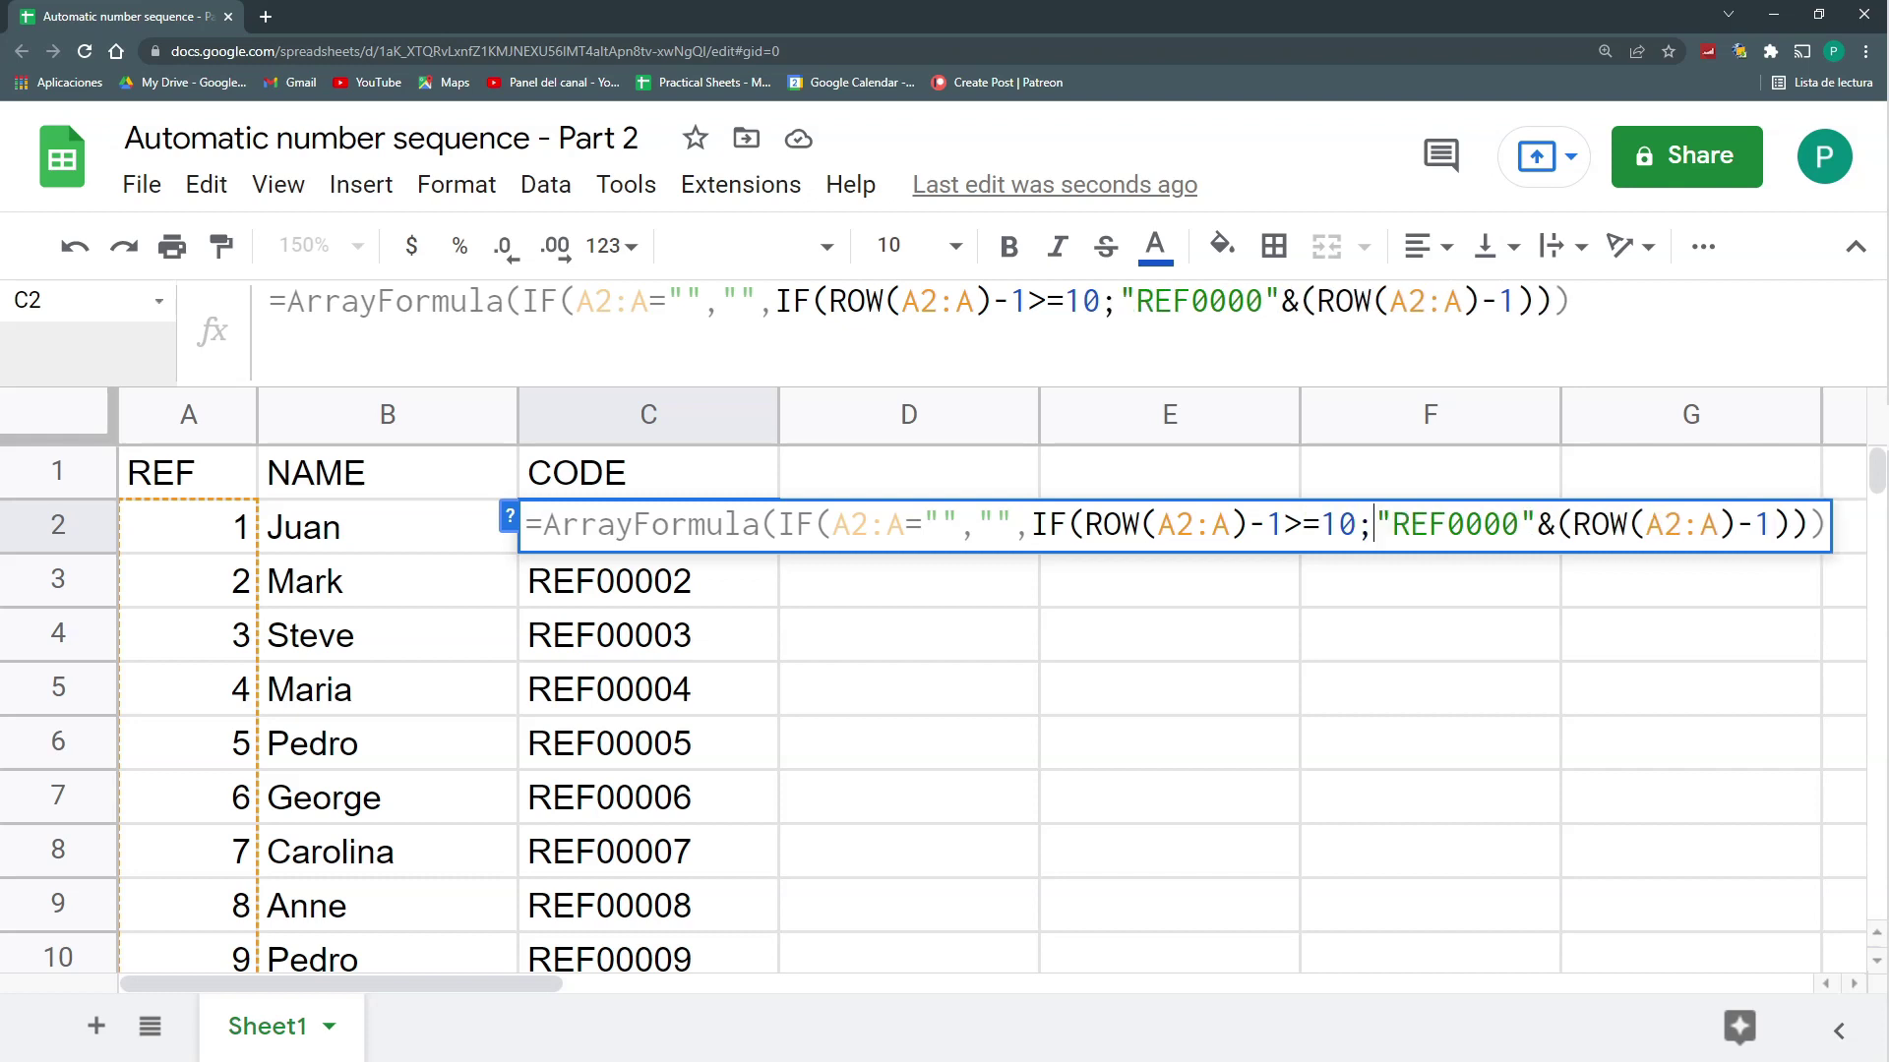
type("\"")
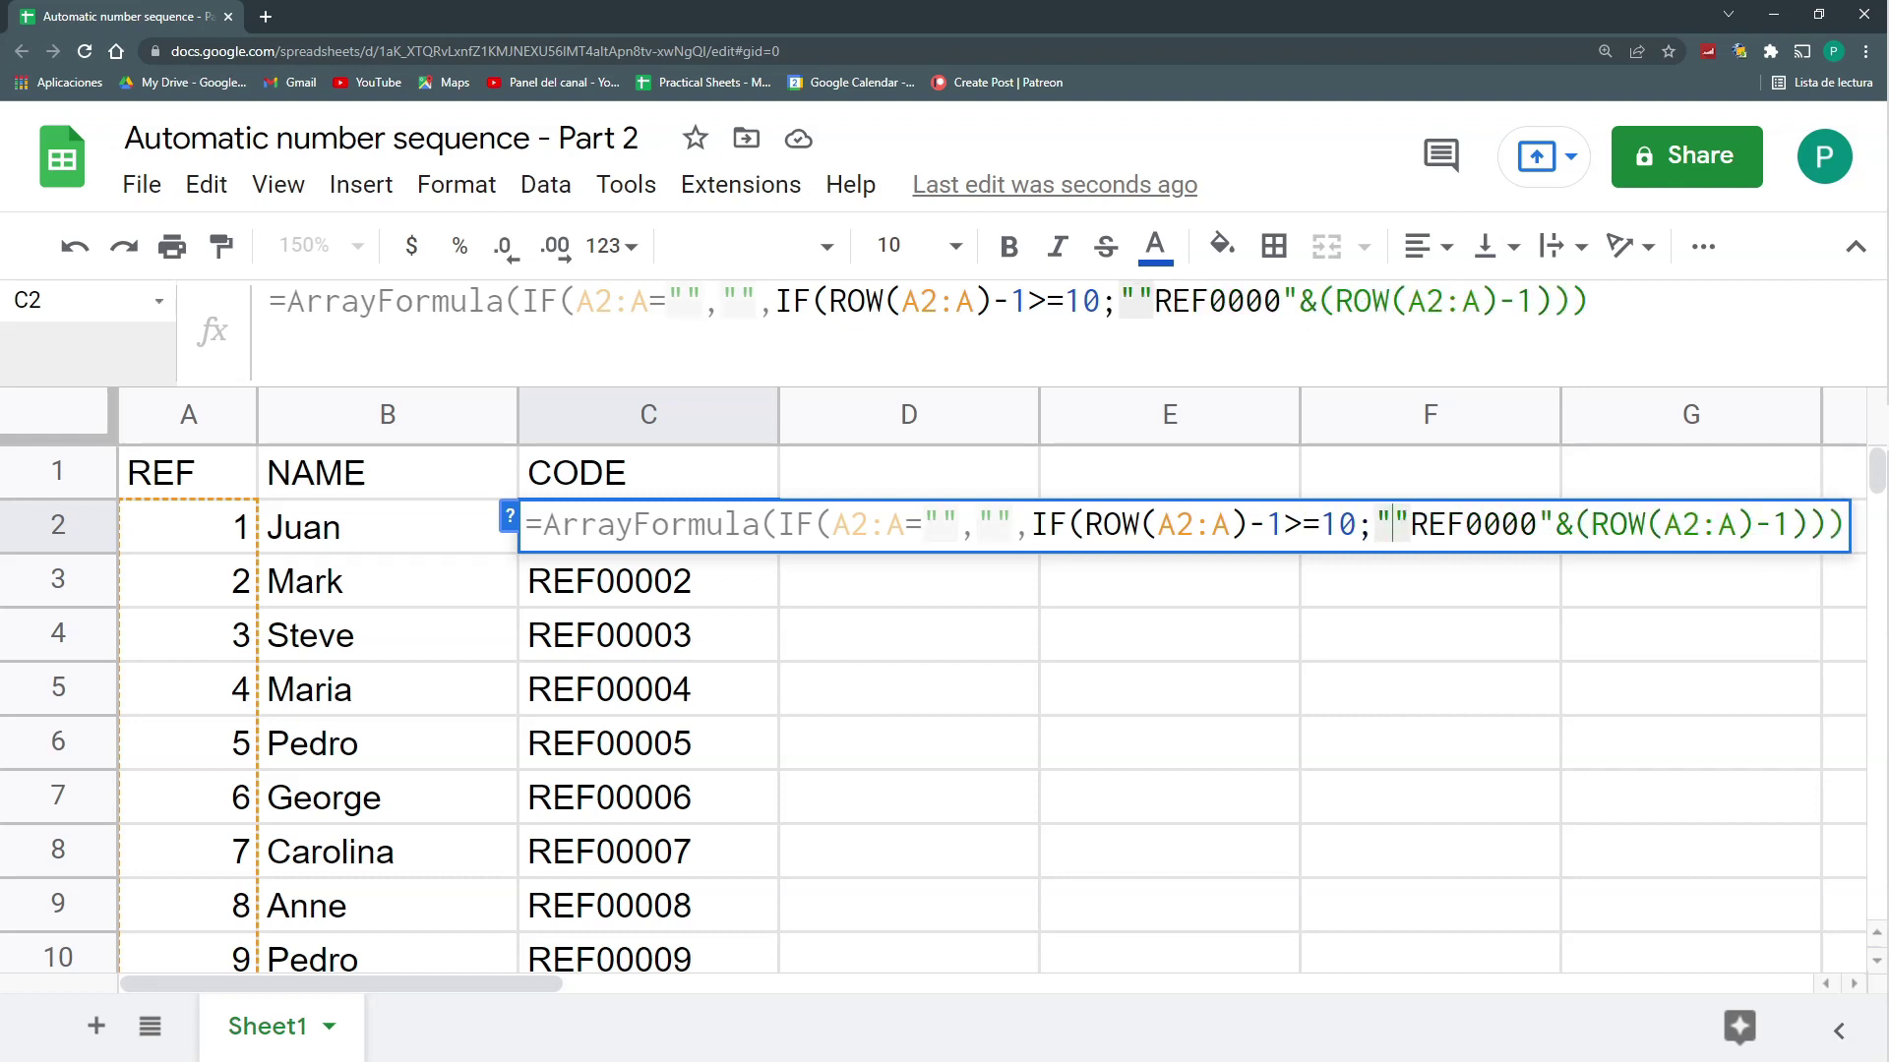
type("REF")
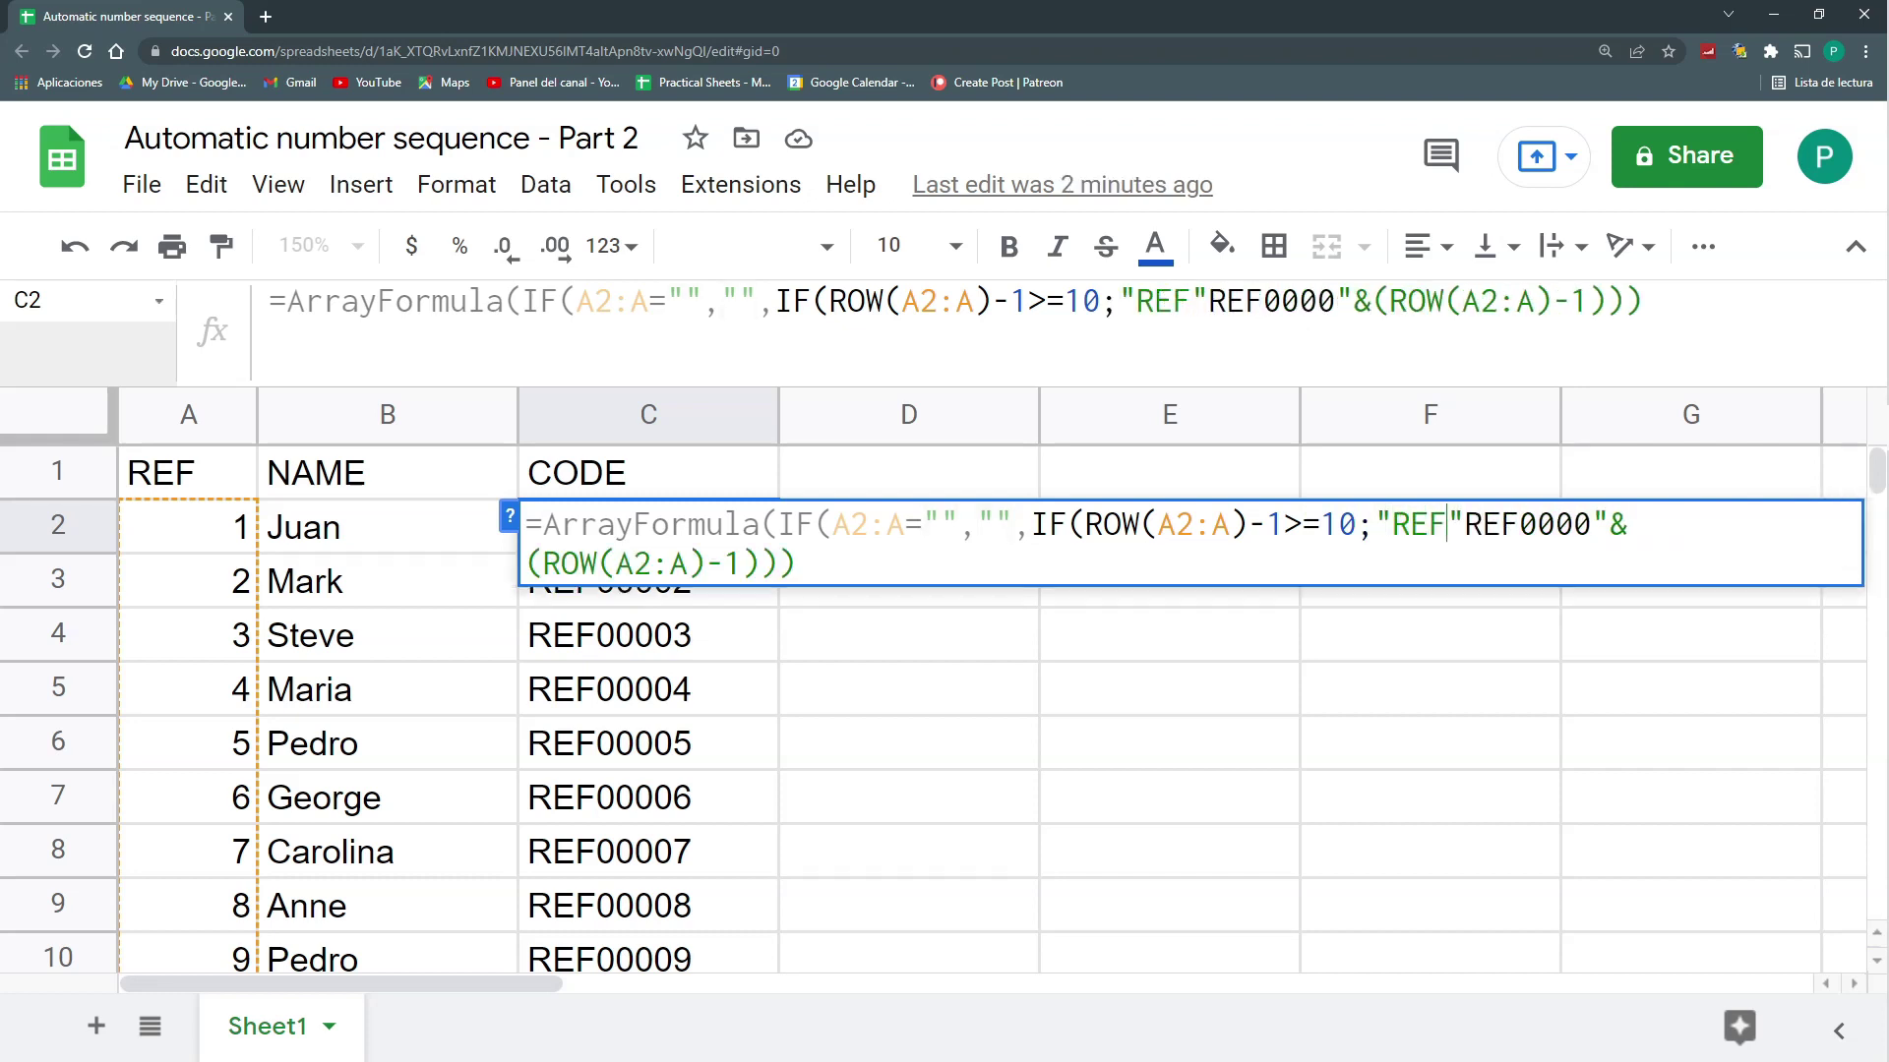
key("BackSpace")
key("BackSpace")
key("BackSpace")
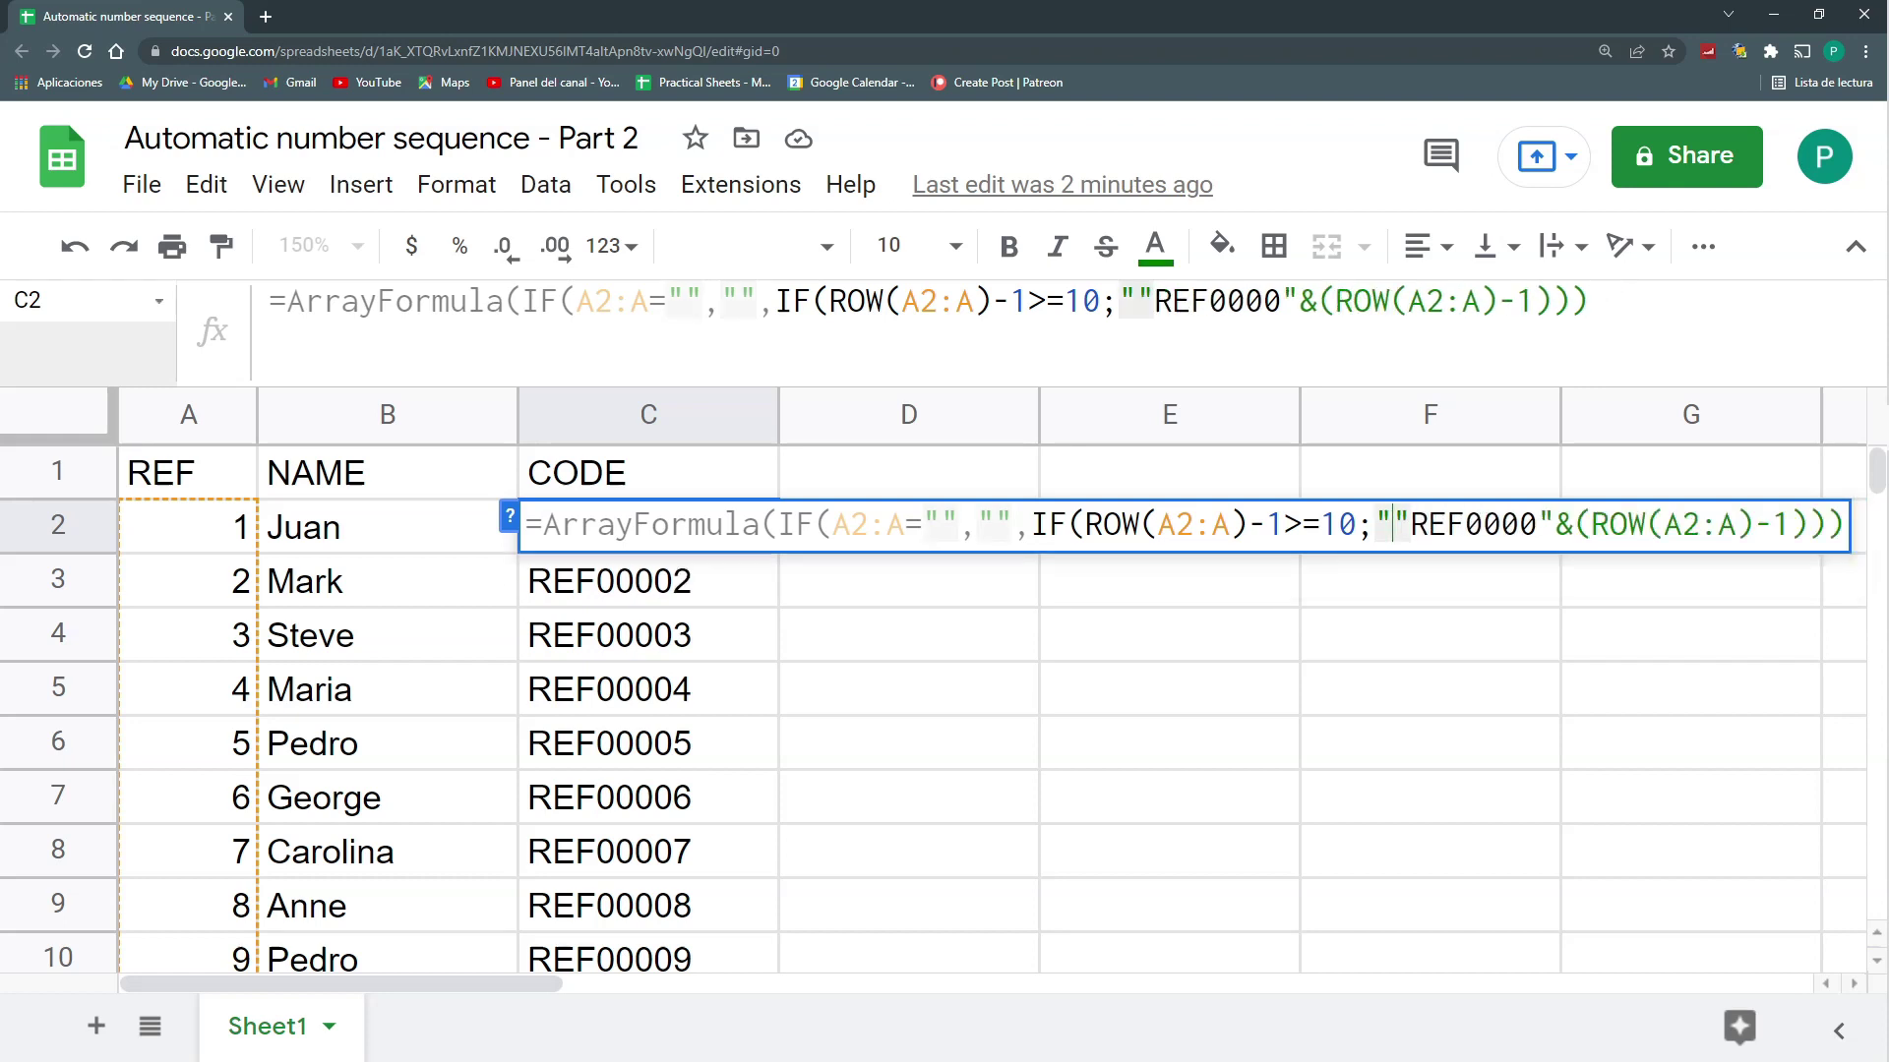
type("000")
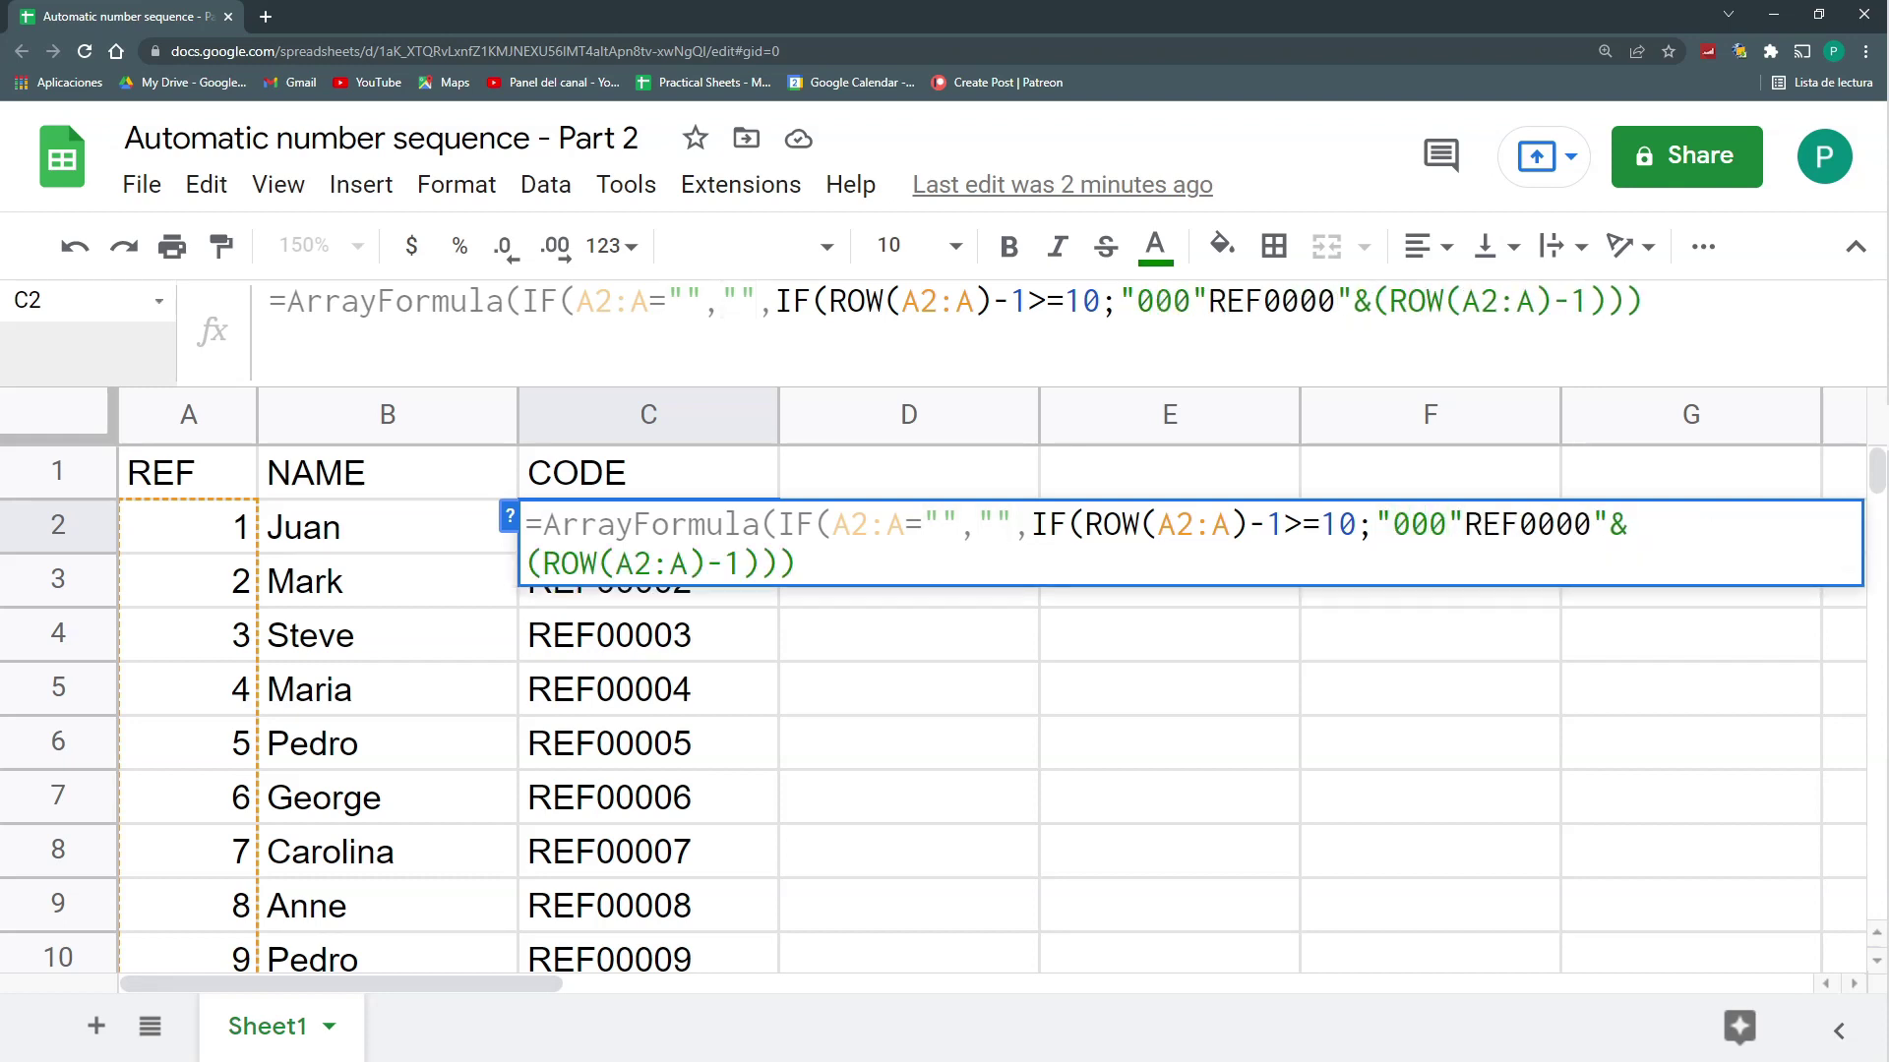
type("\";")
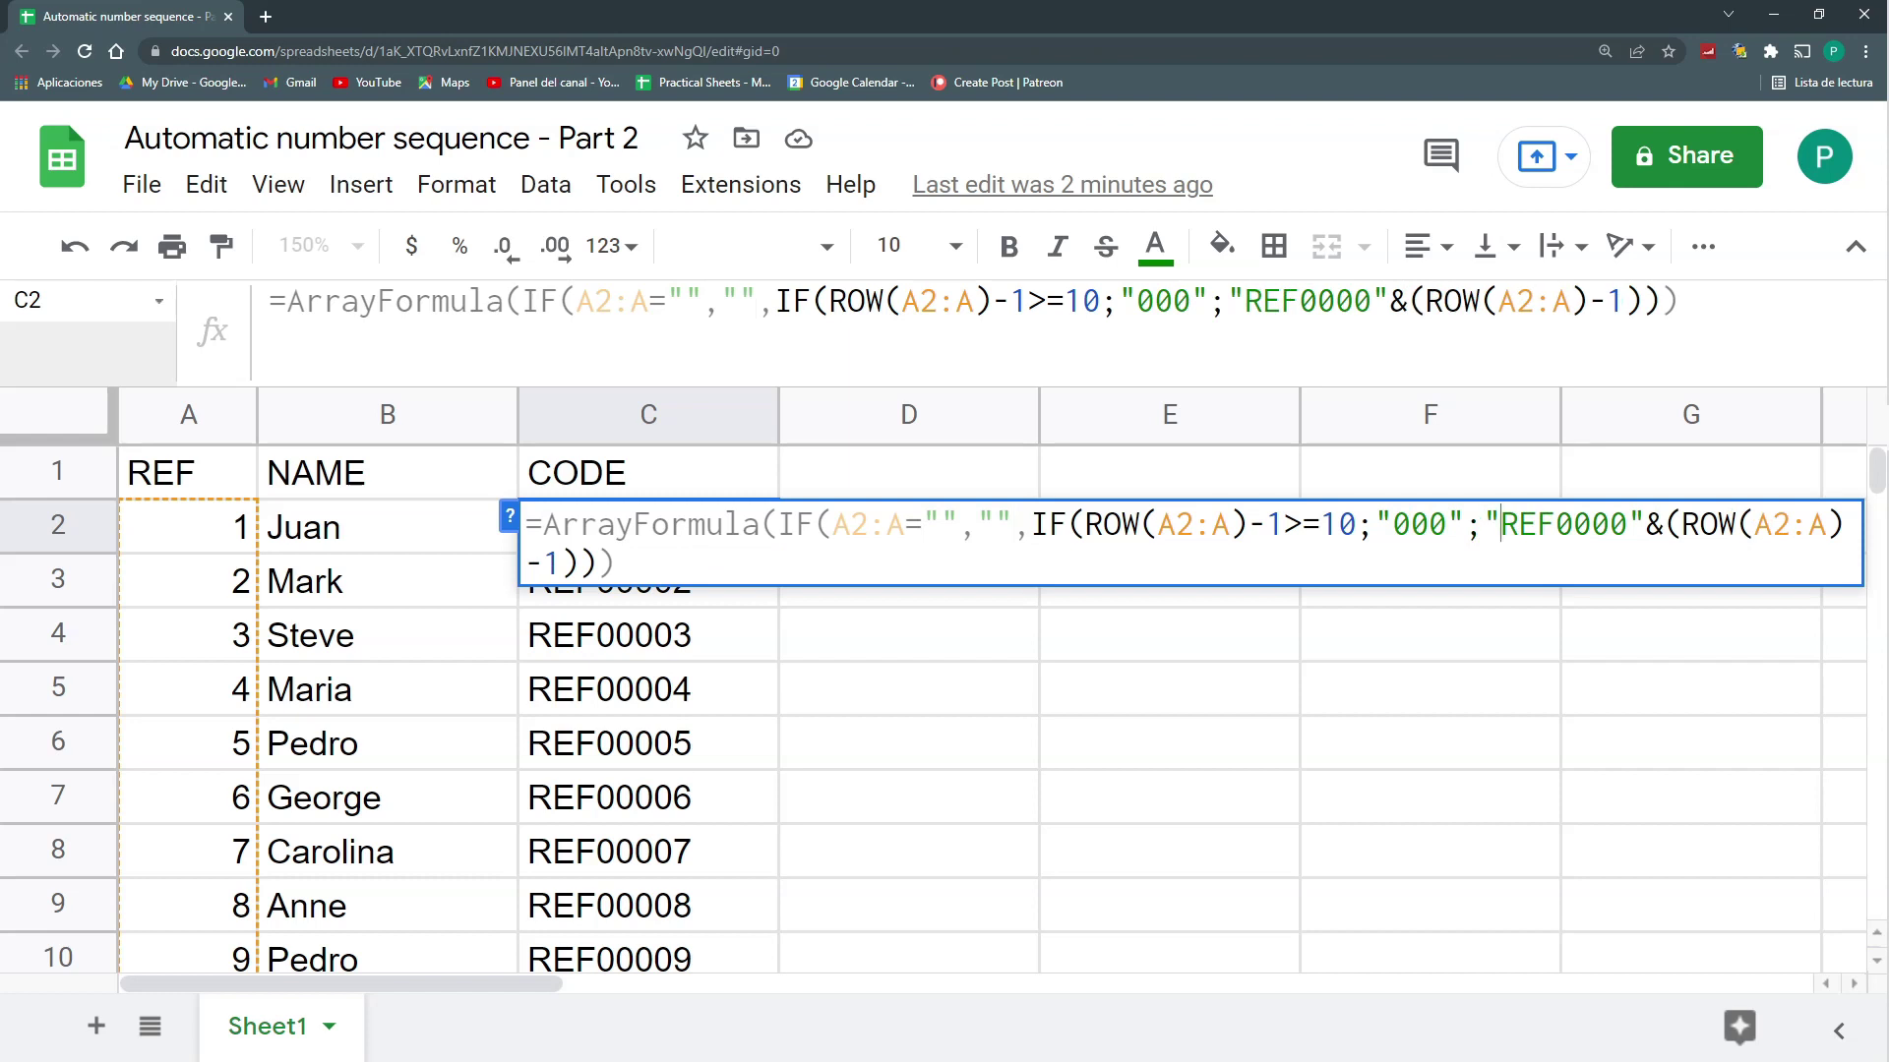
key("BackSpace")
key("BackSpace")
key("BackSpace")
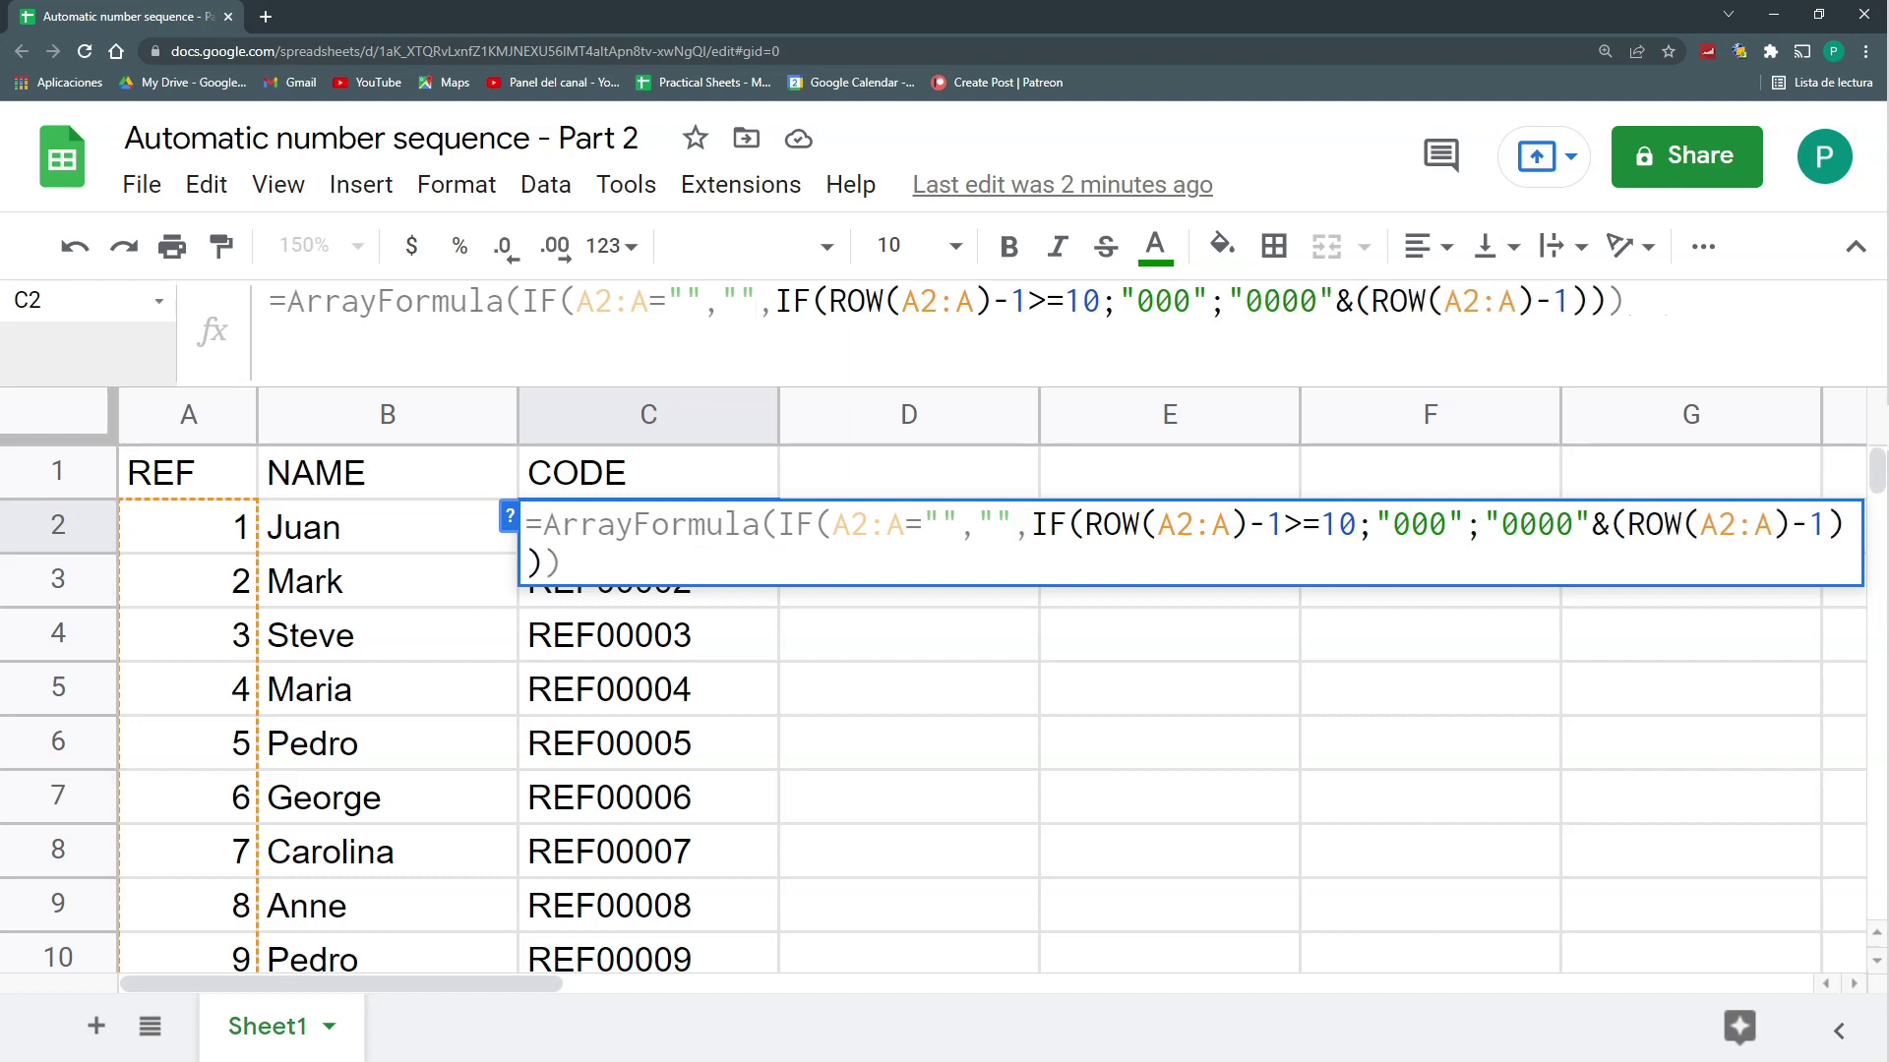
key("Right")
key("Right")
key("Right")
key("Right")
type(")")
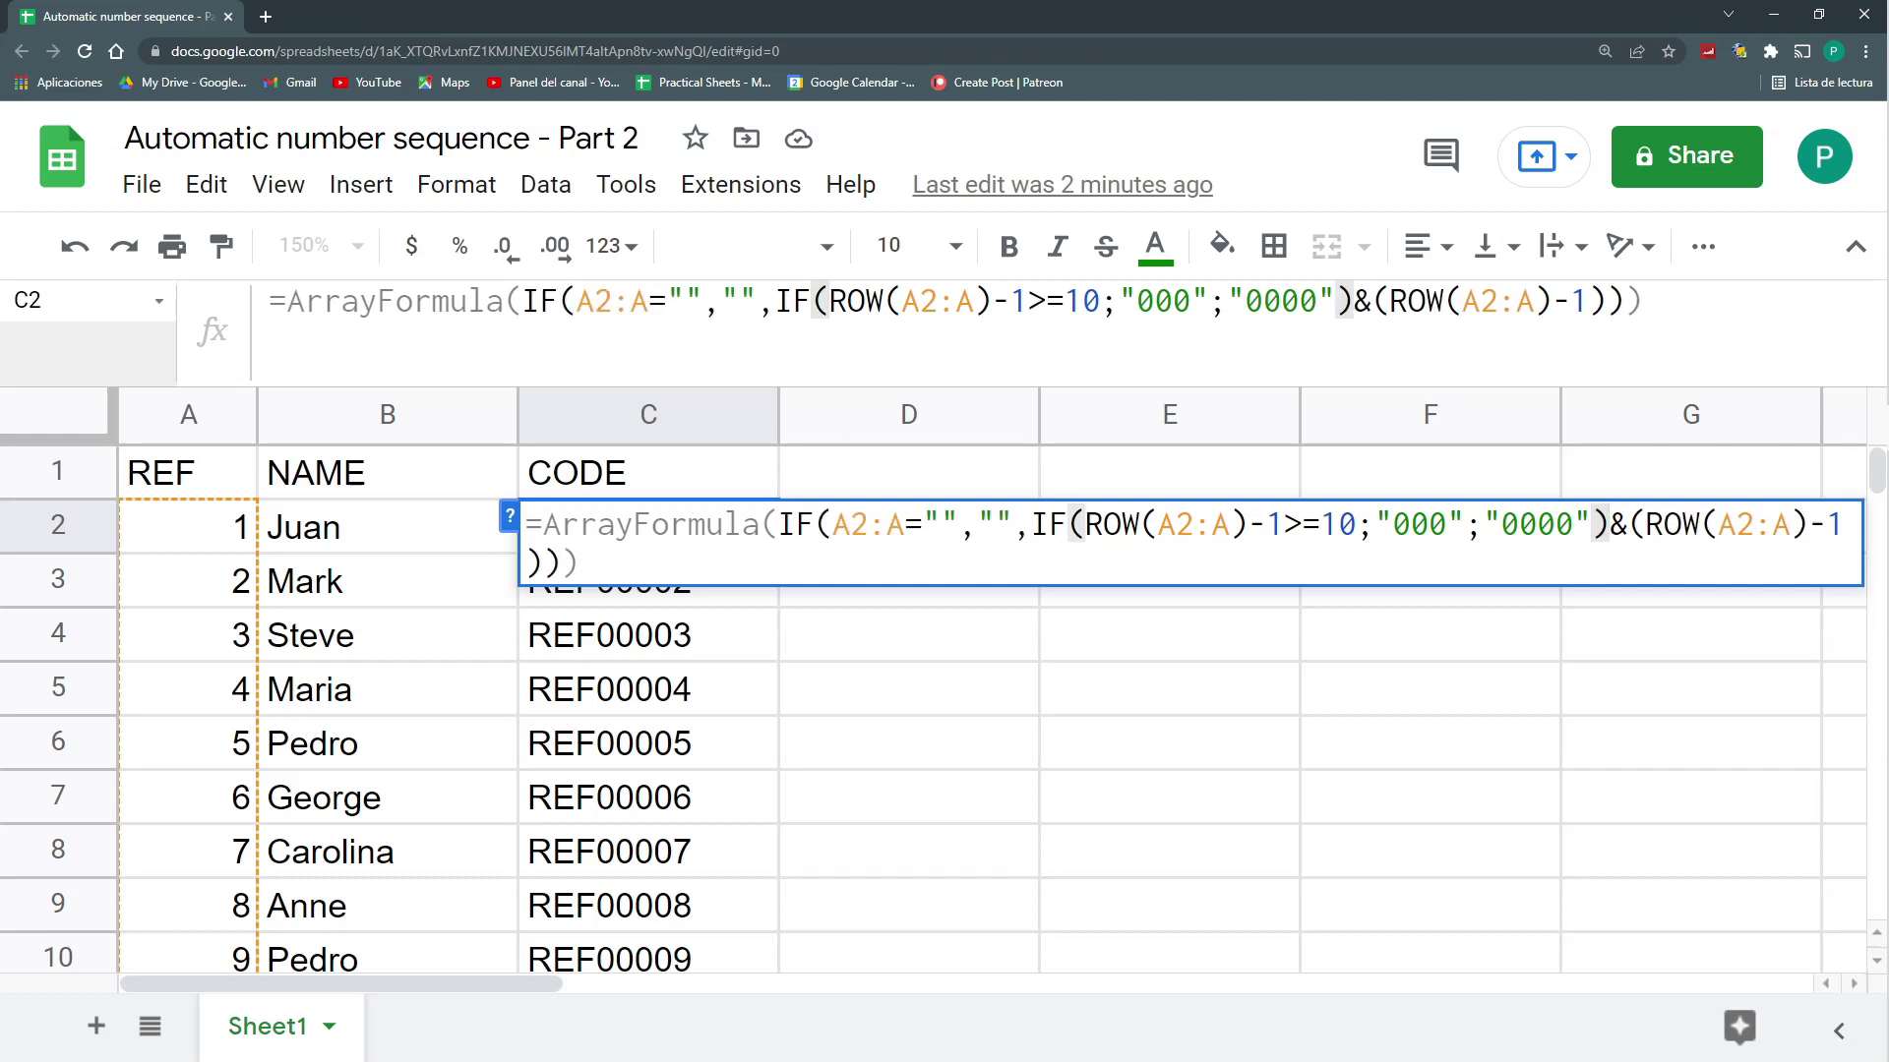
left_click(1030, 524)
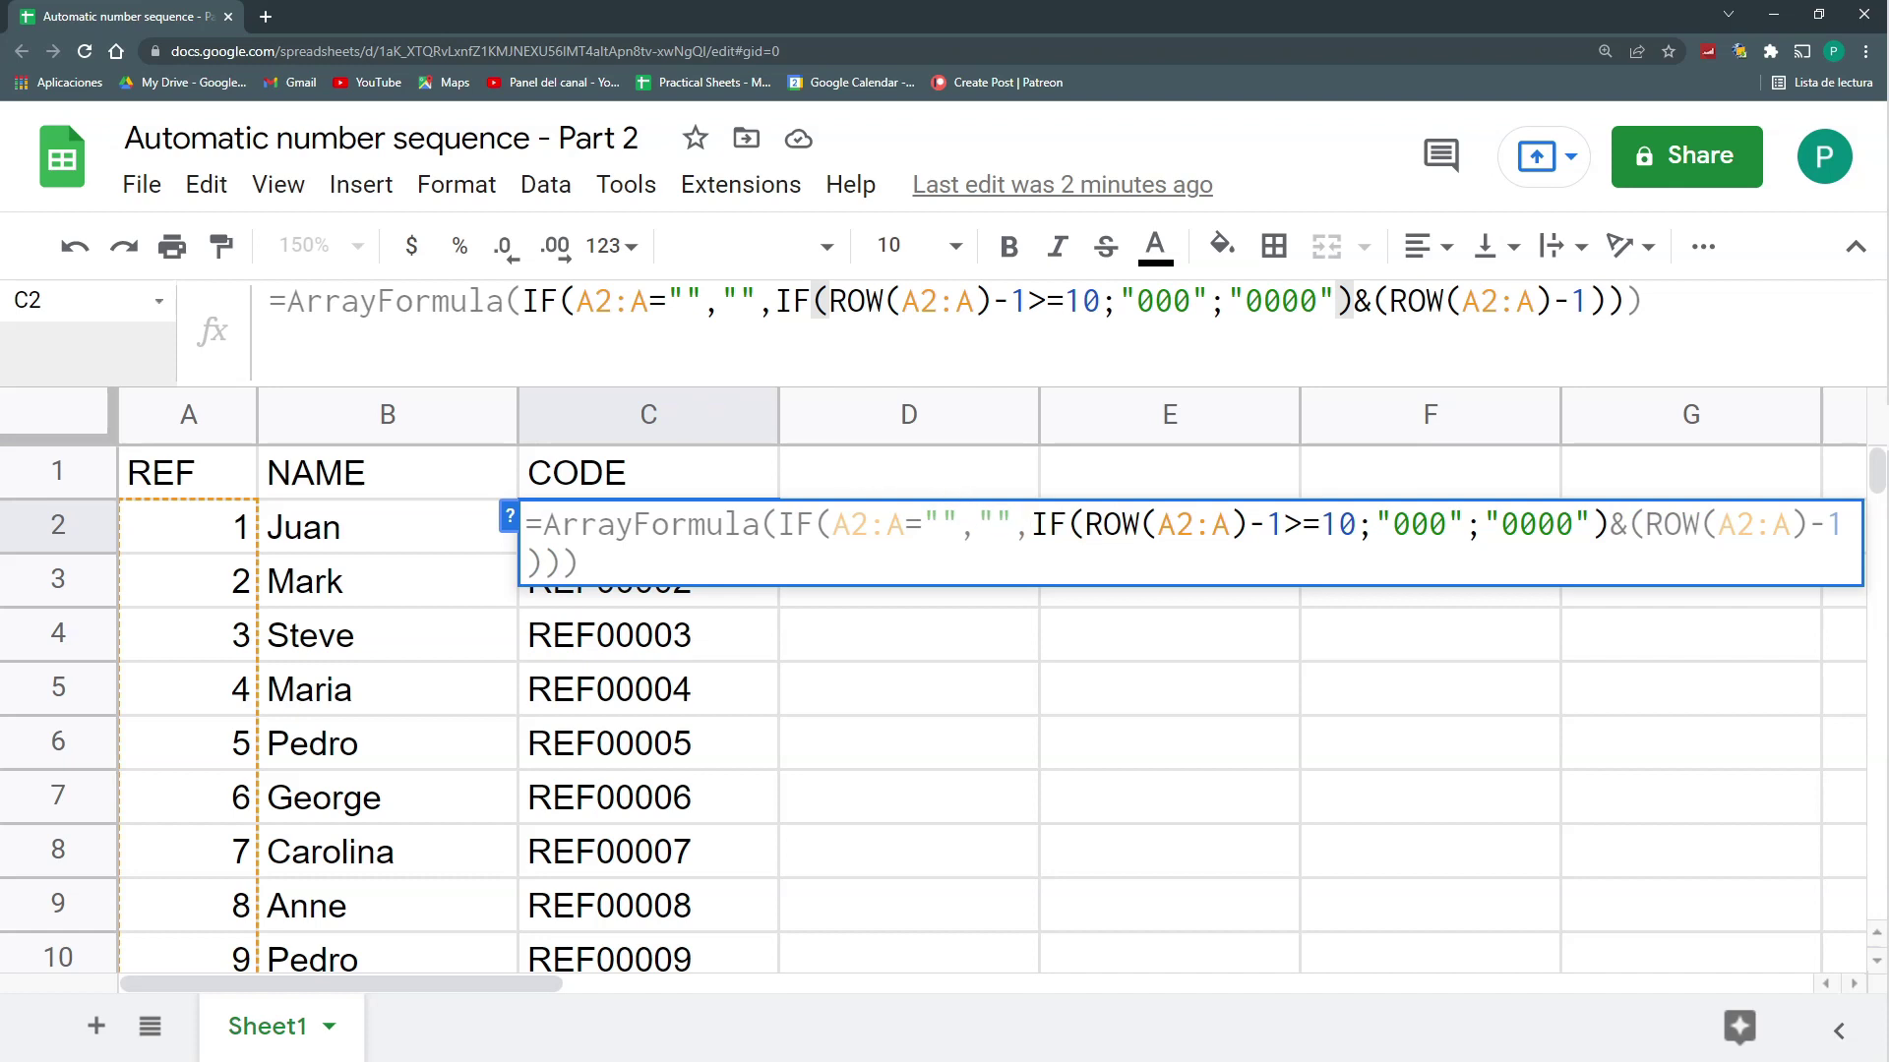
Insert "REF"& before the inner IF and commit the corrected CODE formula
type("\"E")
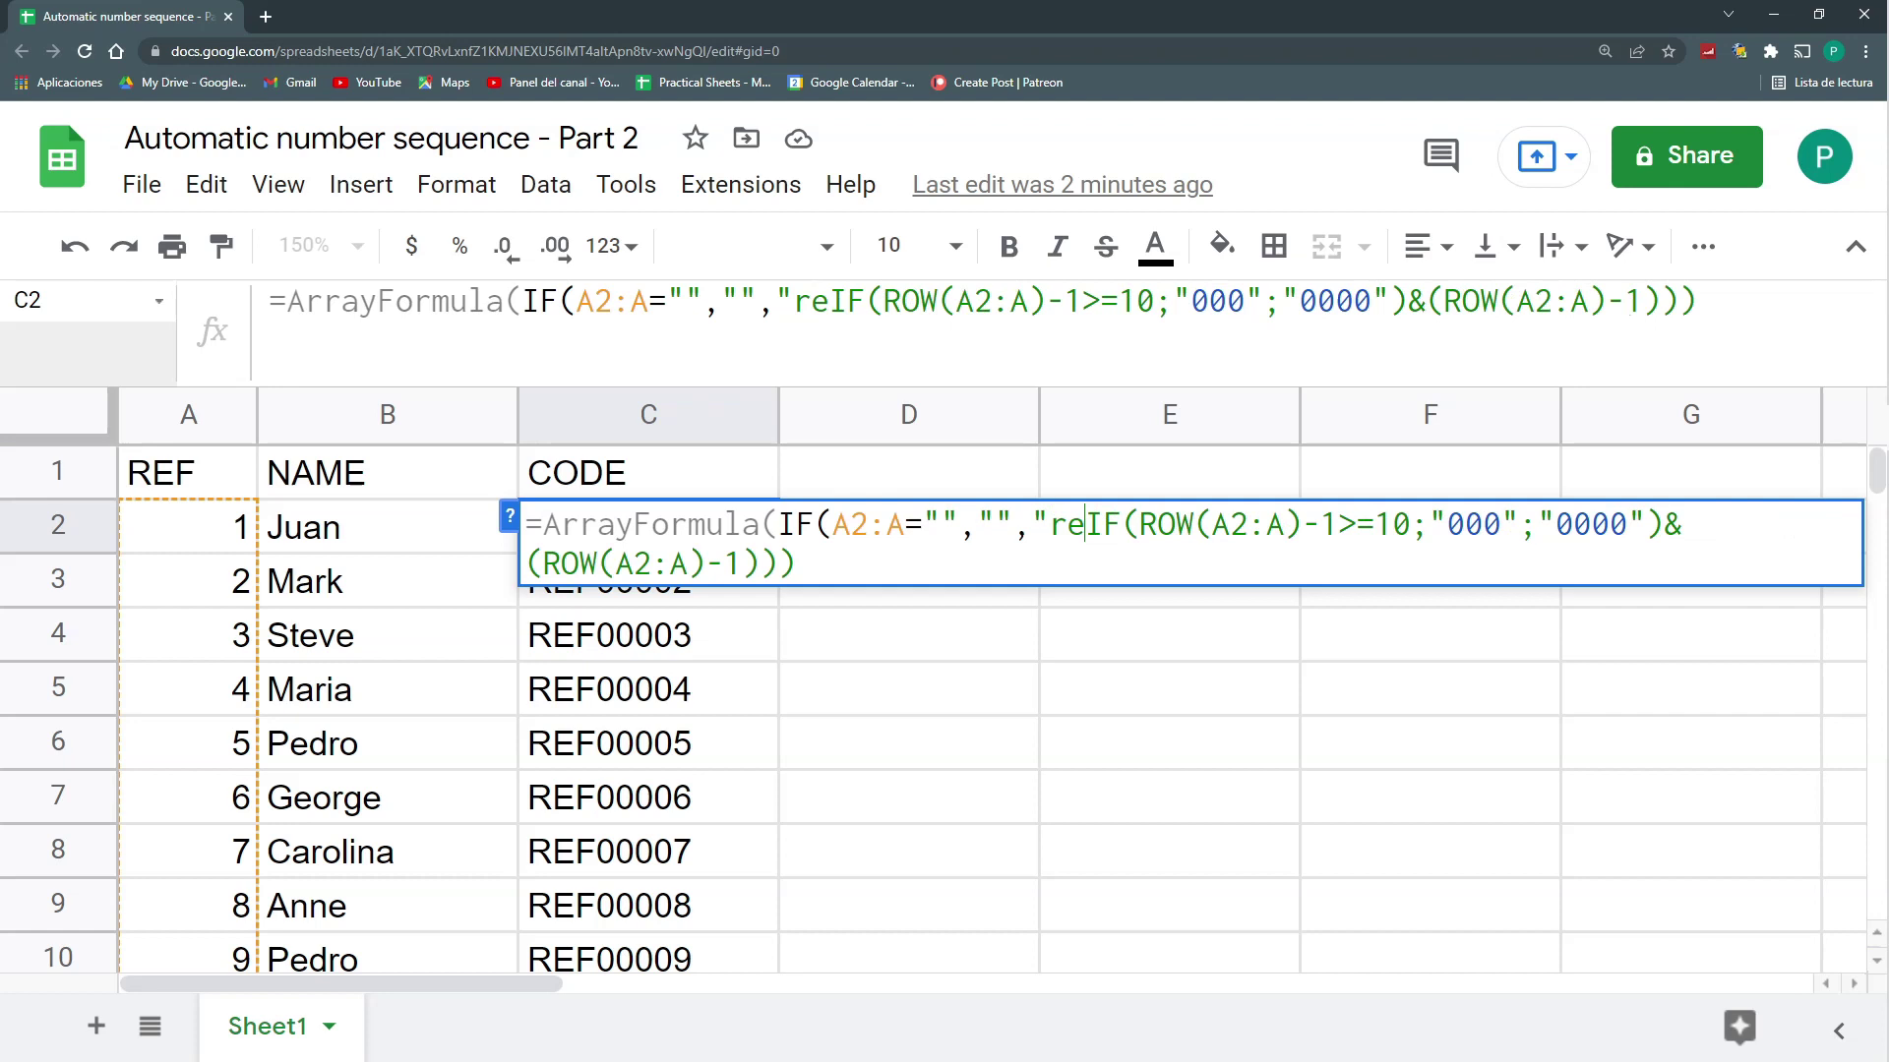
key("BackSpace")
type("REF")
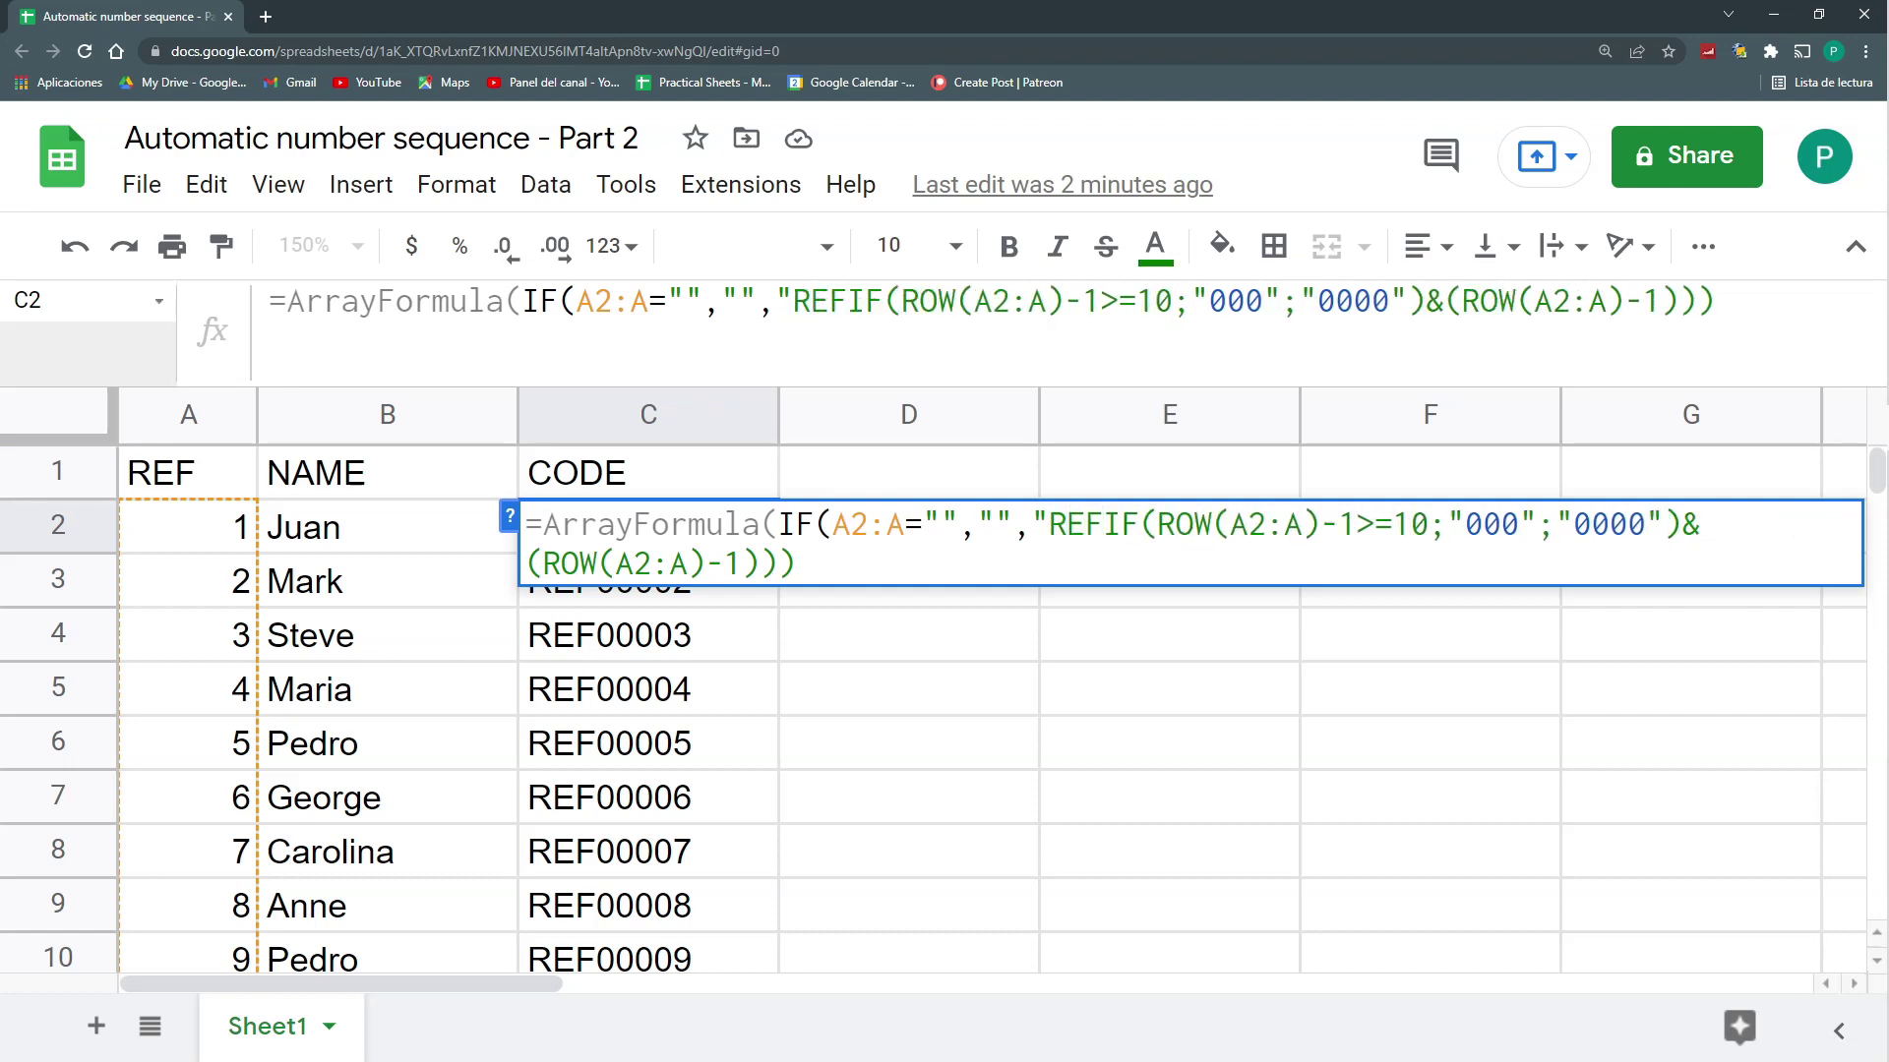
type("\"")
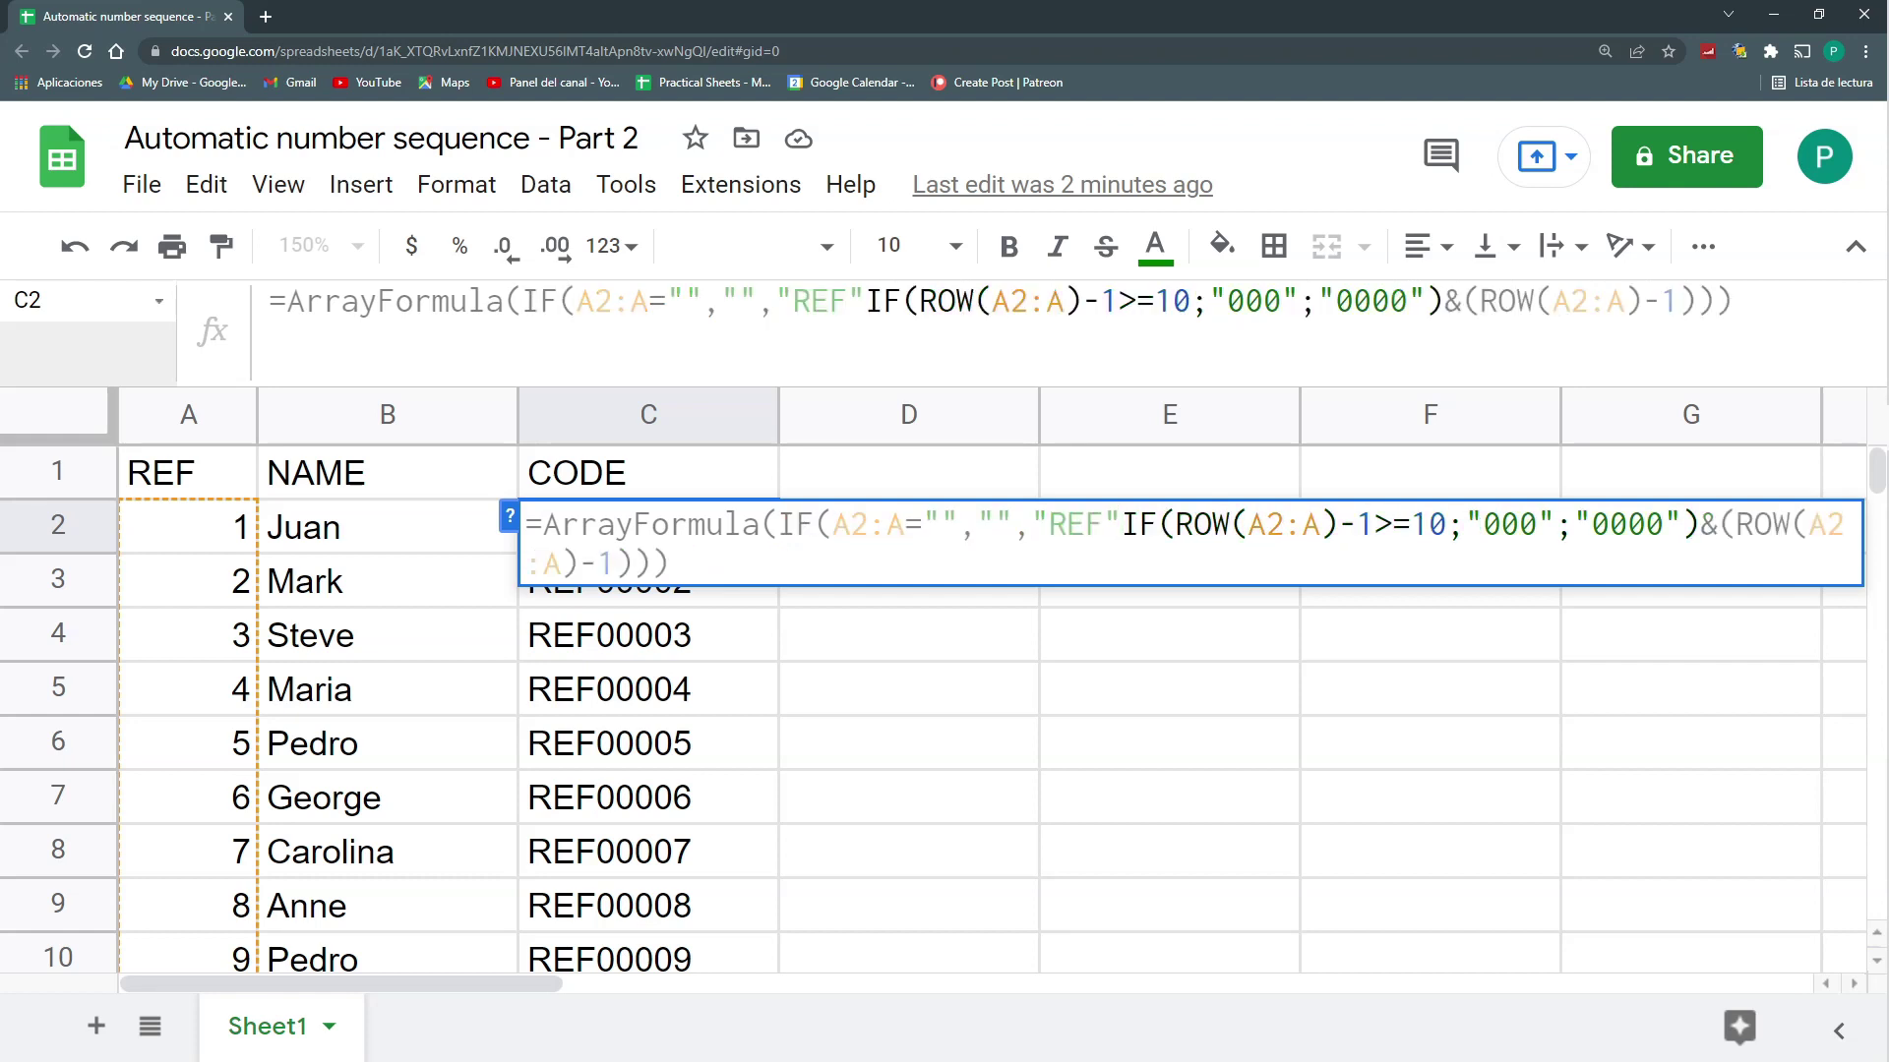
type("&")
key("Return")
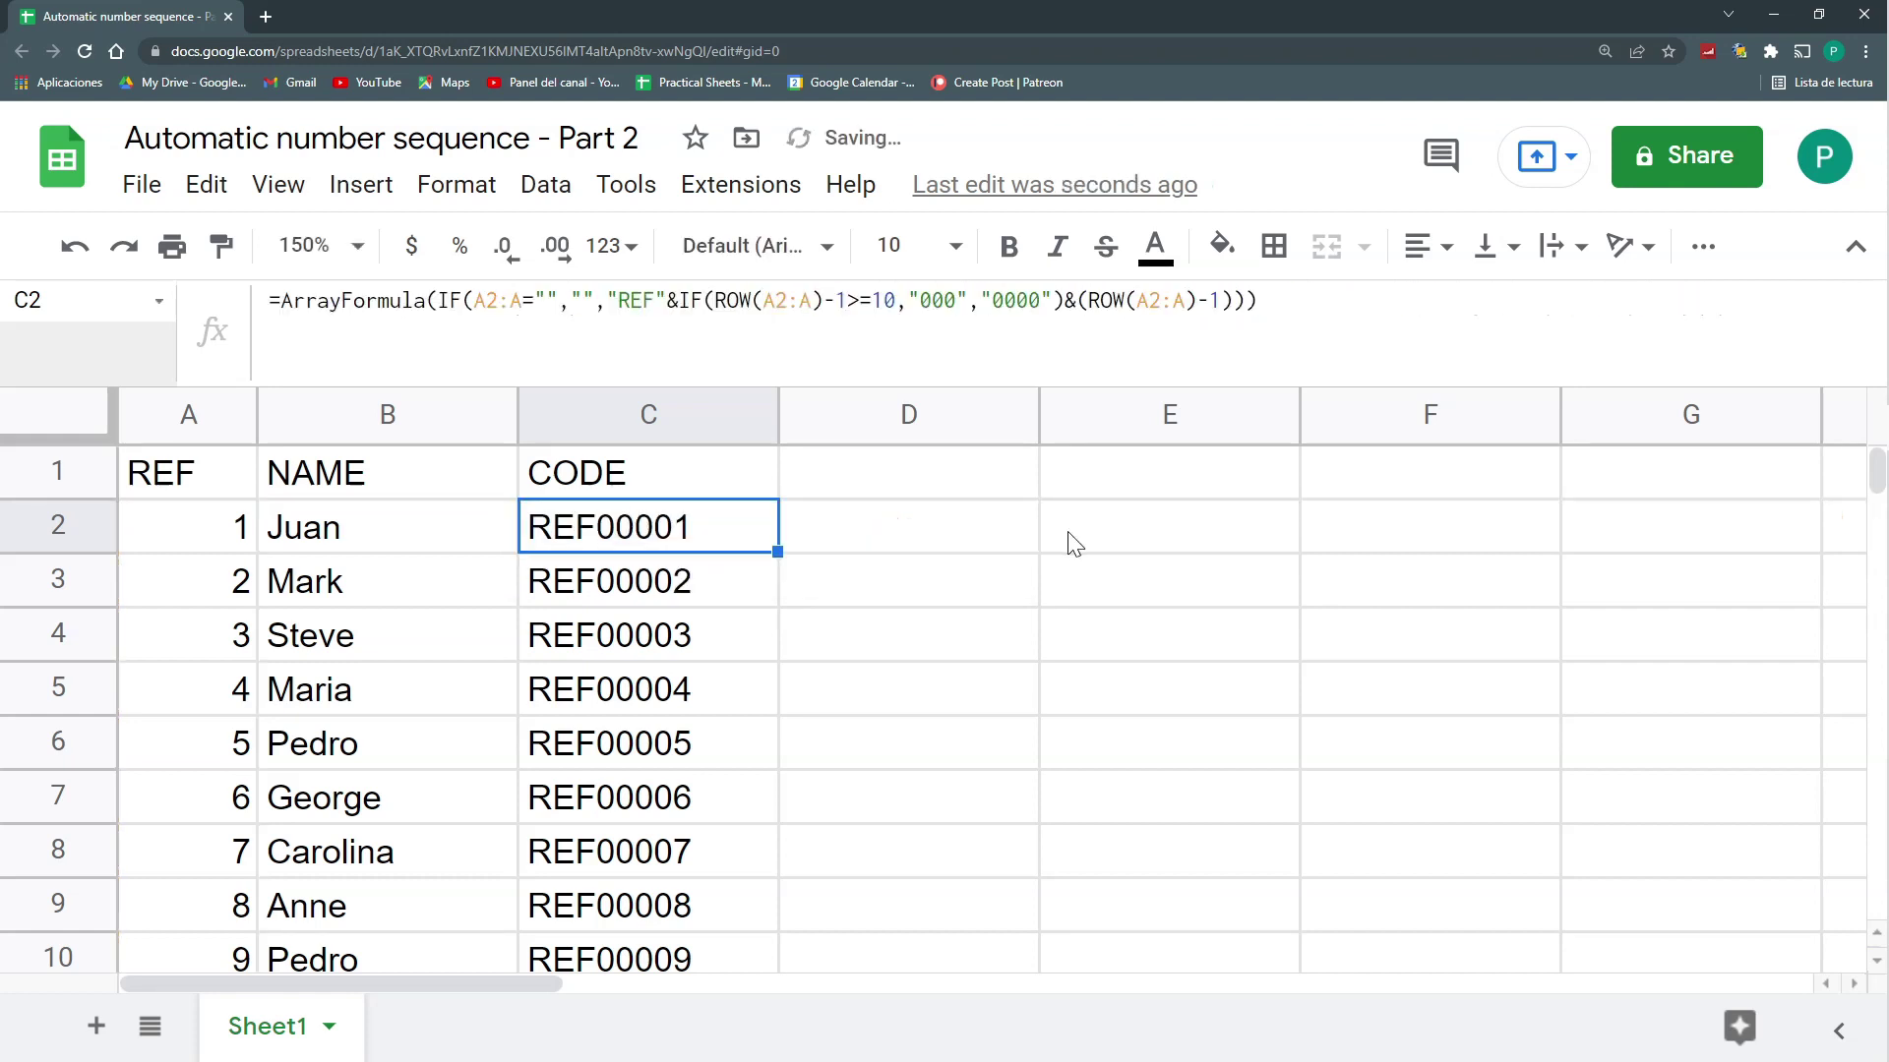
Verify rows 10–11, with Gabriel in row 11 showing REF00010, then reselect C2
scroll(644, 679, "down", 3)
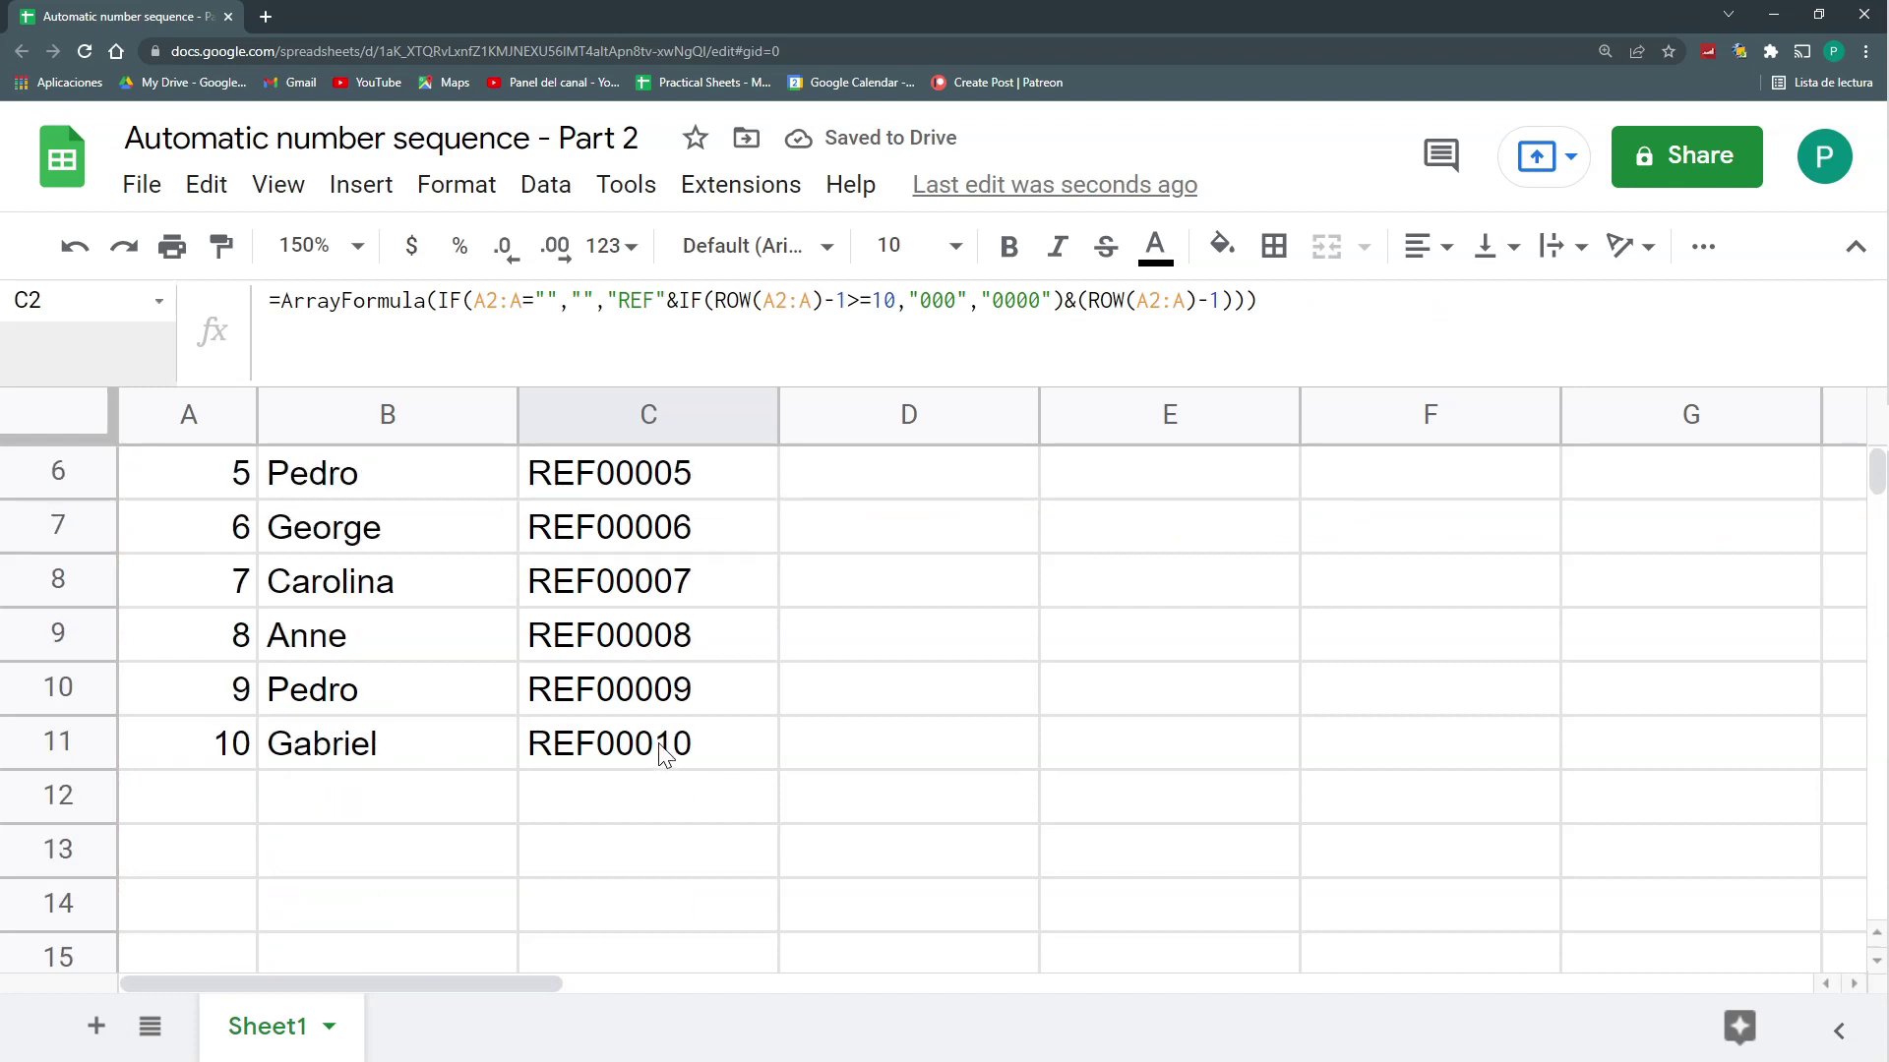
scroll(664, 756, "up", 2)
scroll(664, 755, "down", 1)
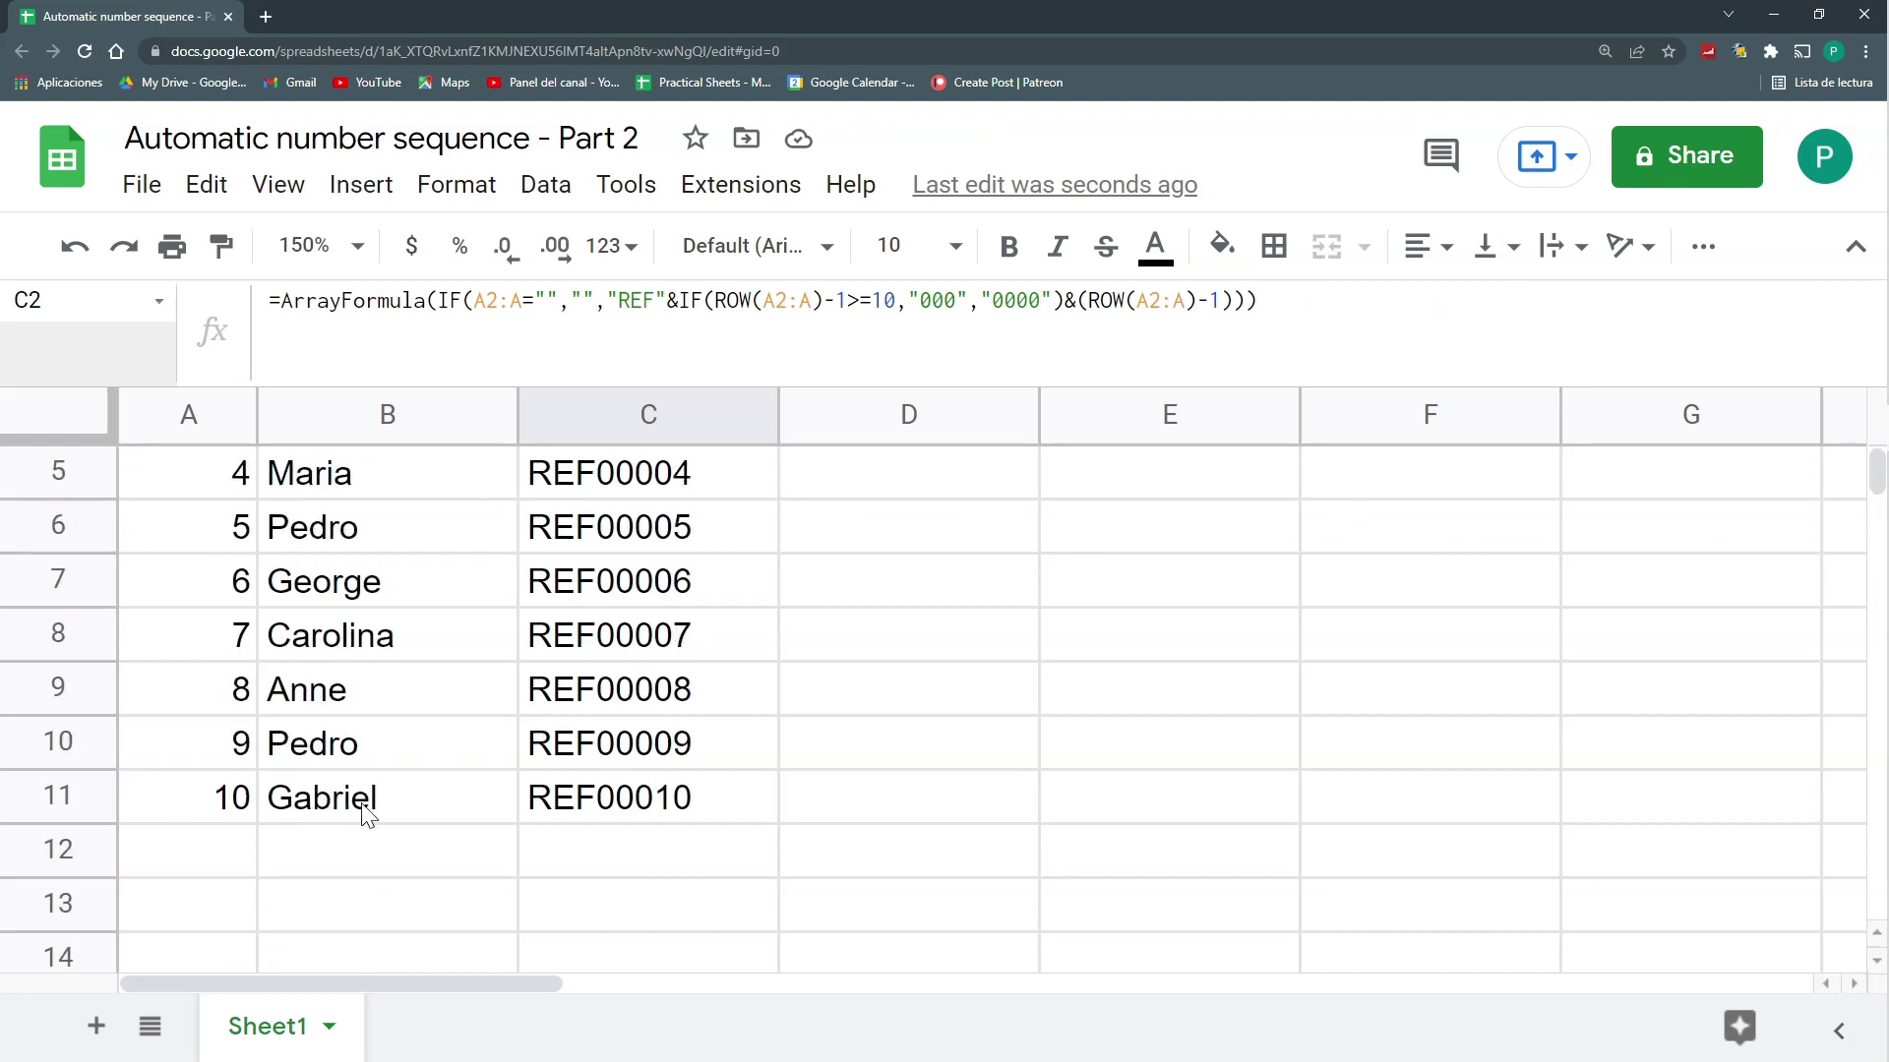
left_click(421, 797)
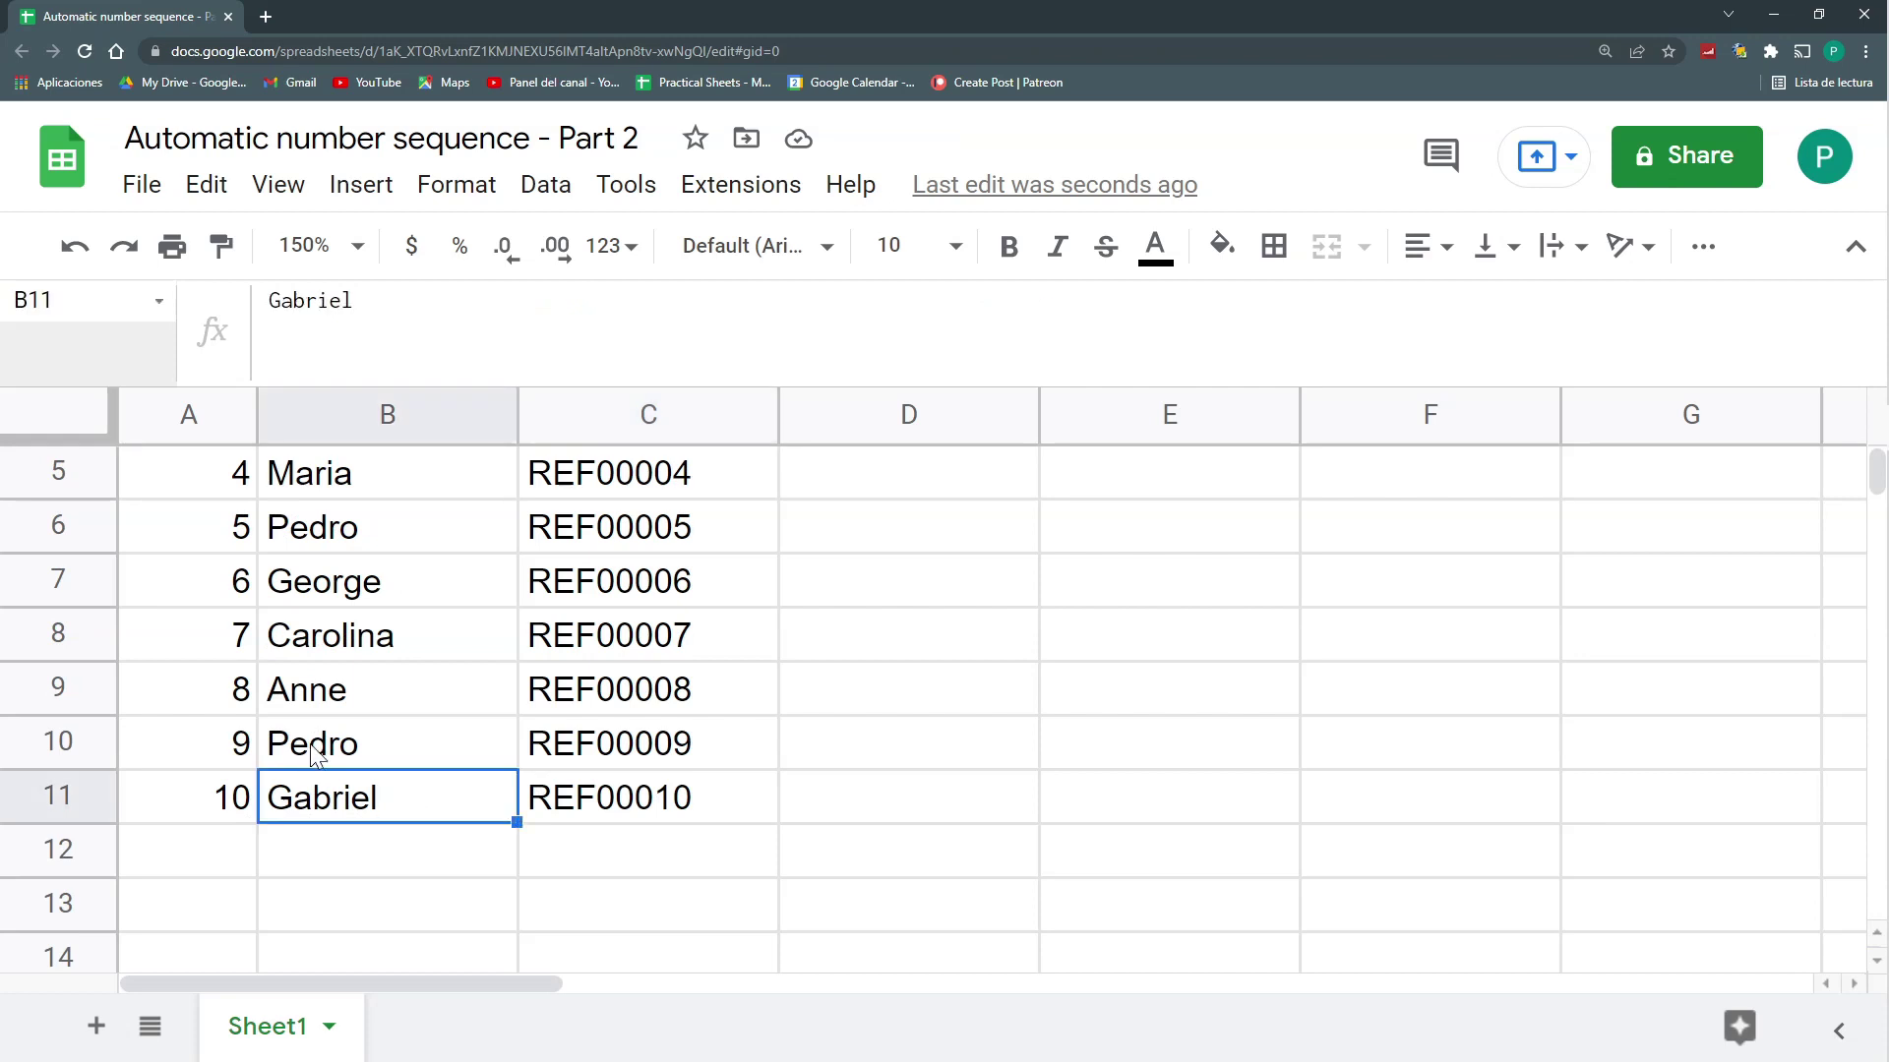
left_click(312, 749)
left_click(624, 801)
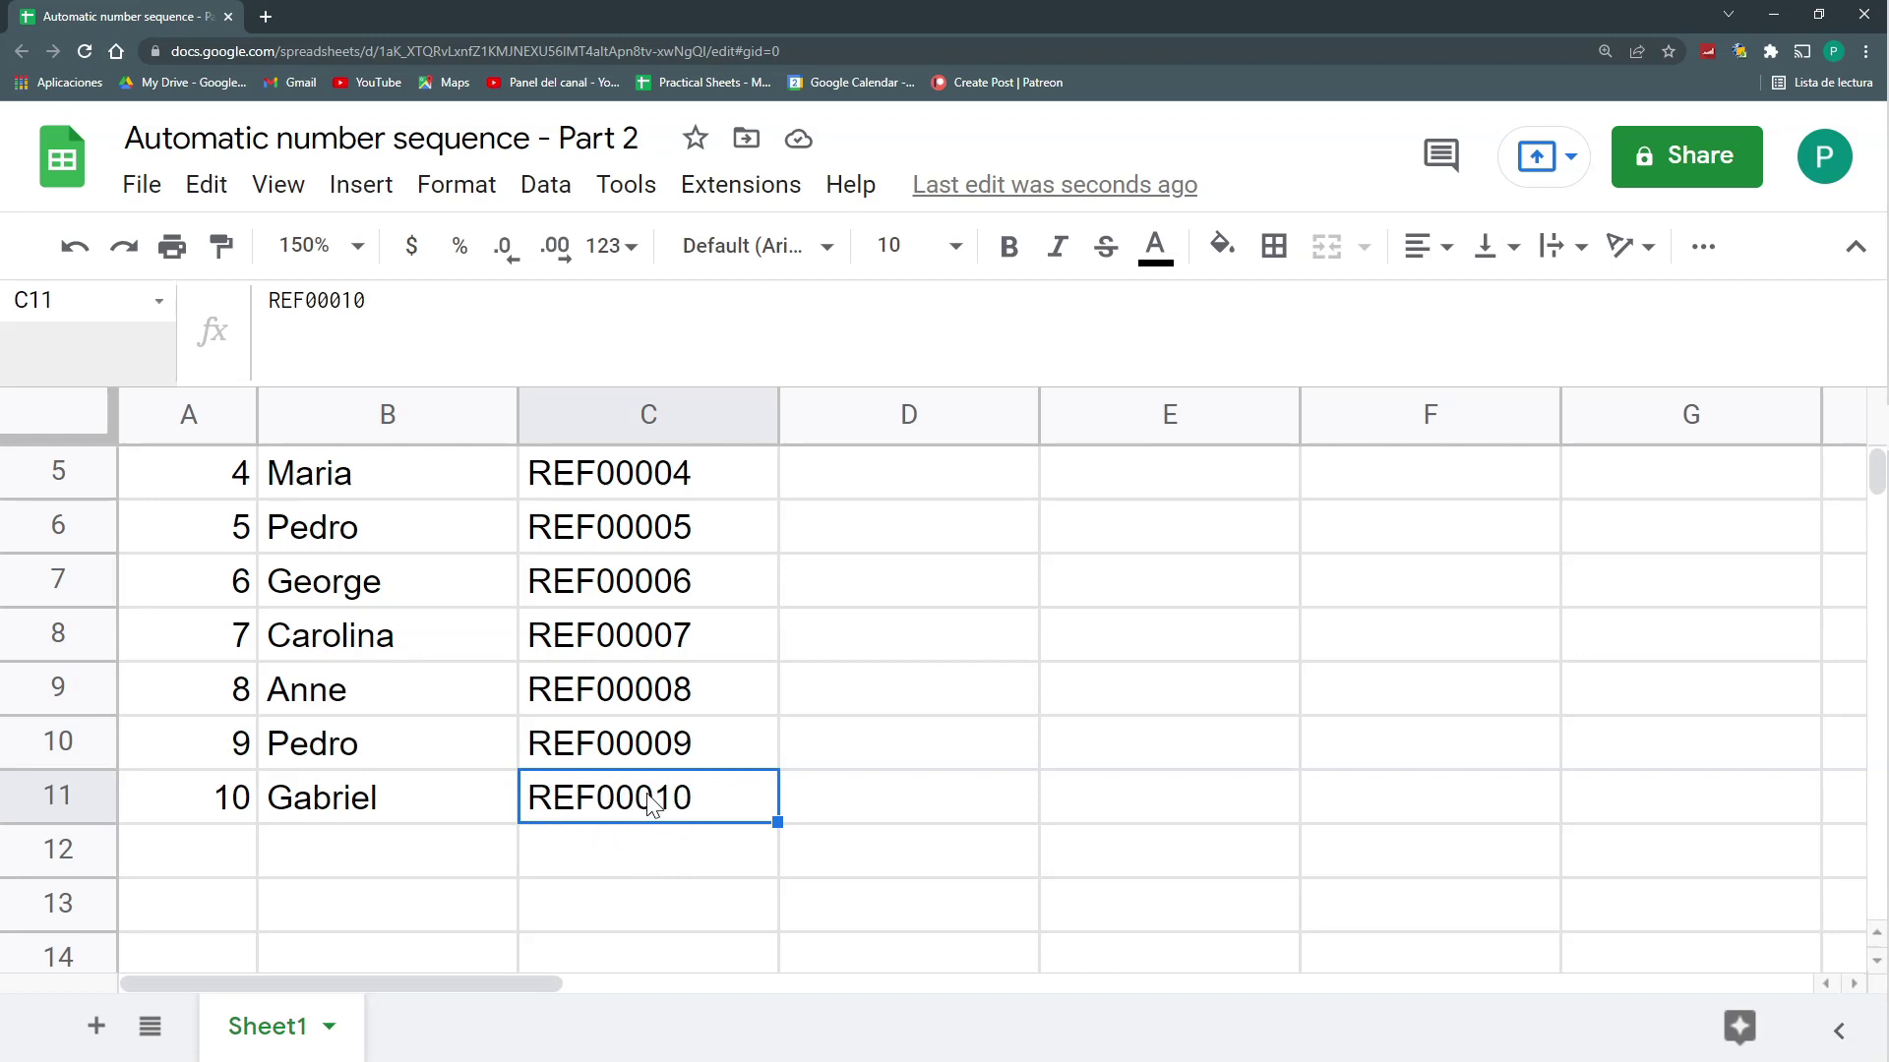
scroll(678, 807, "up", 2)
left_click(595, 529)
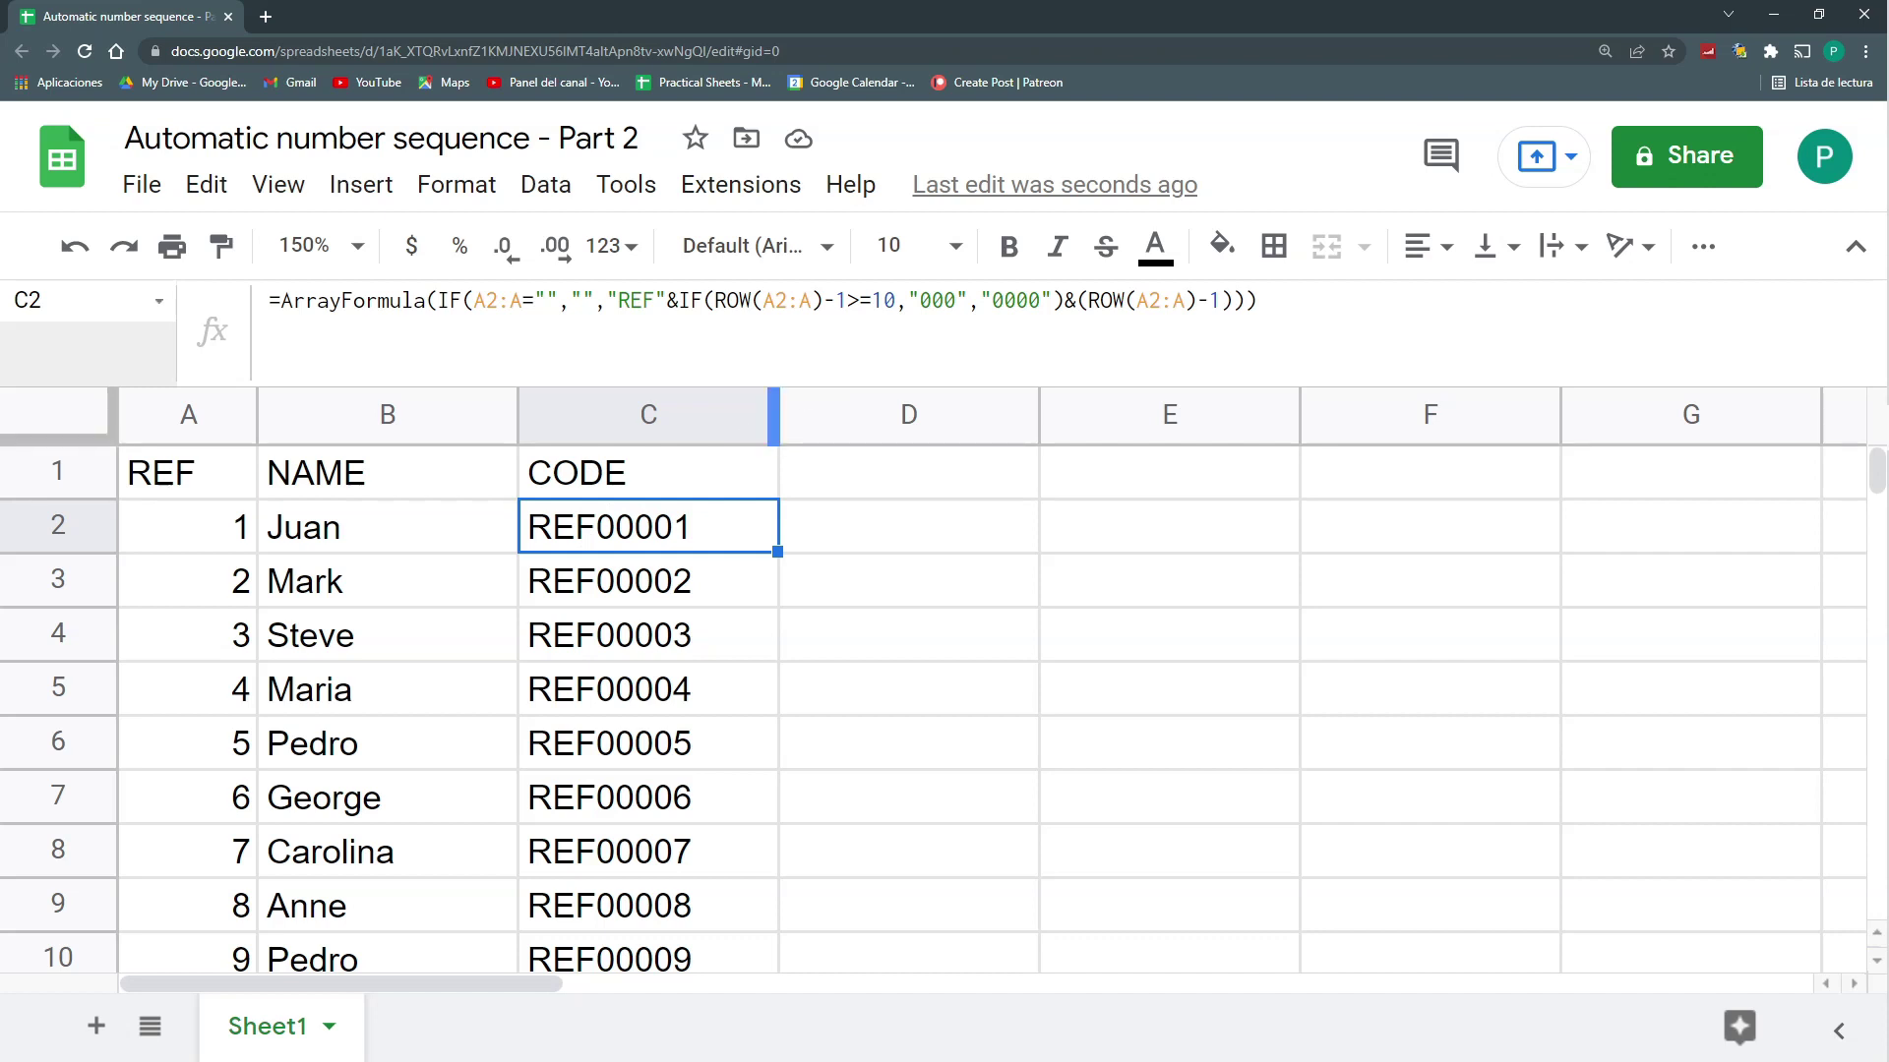
Start a new outer IF in C2 using a copied ROW(A2:A)-1 as its condition
left_click(682, 300)
type("IF")
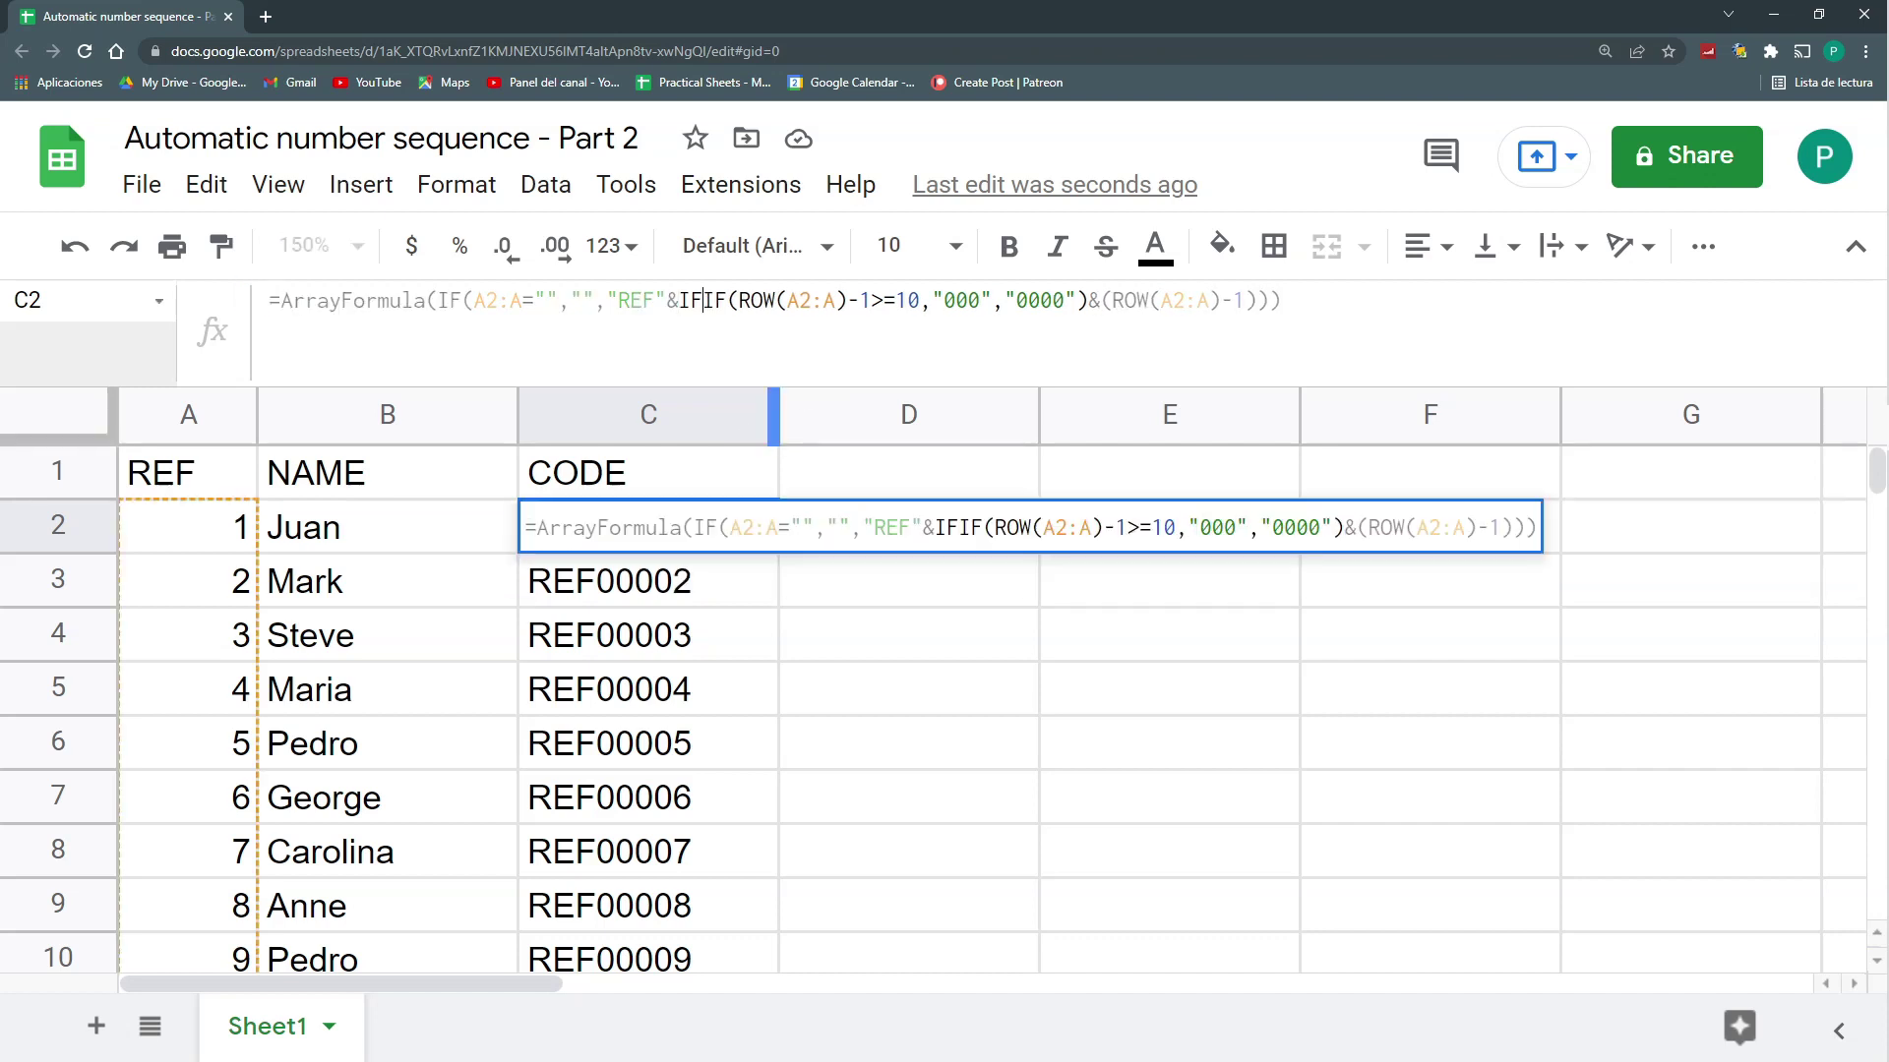
type("(R")
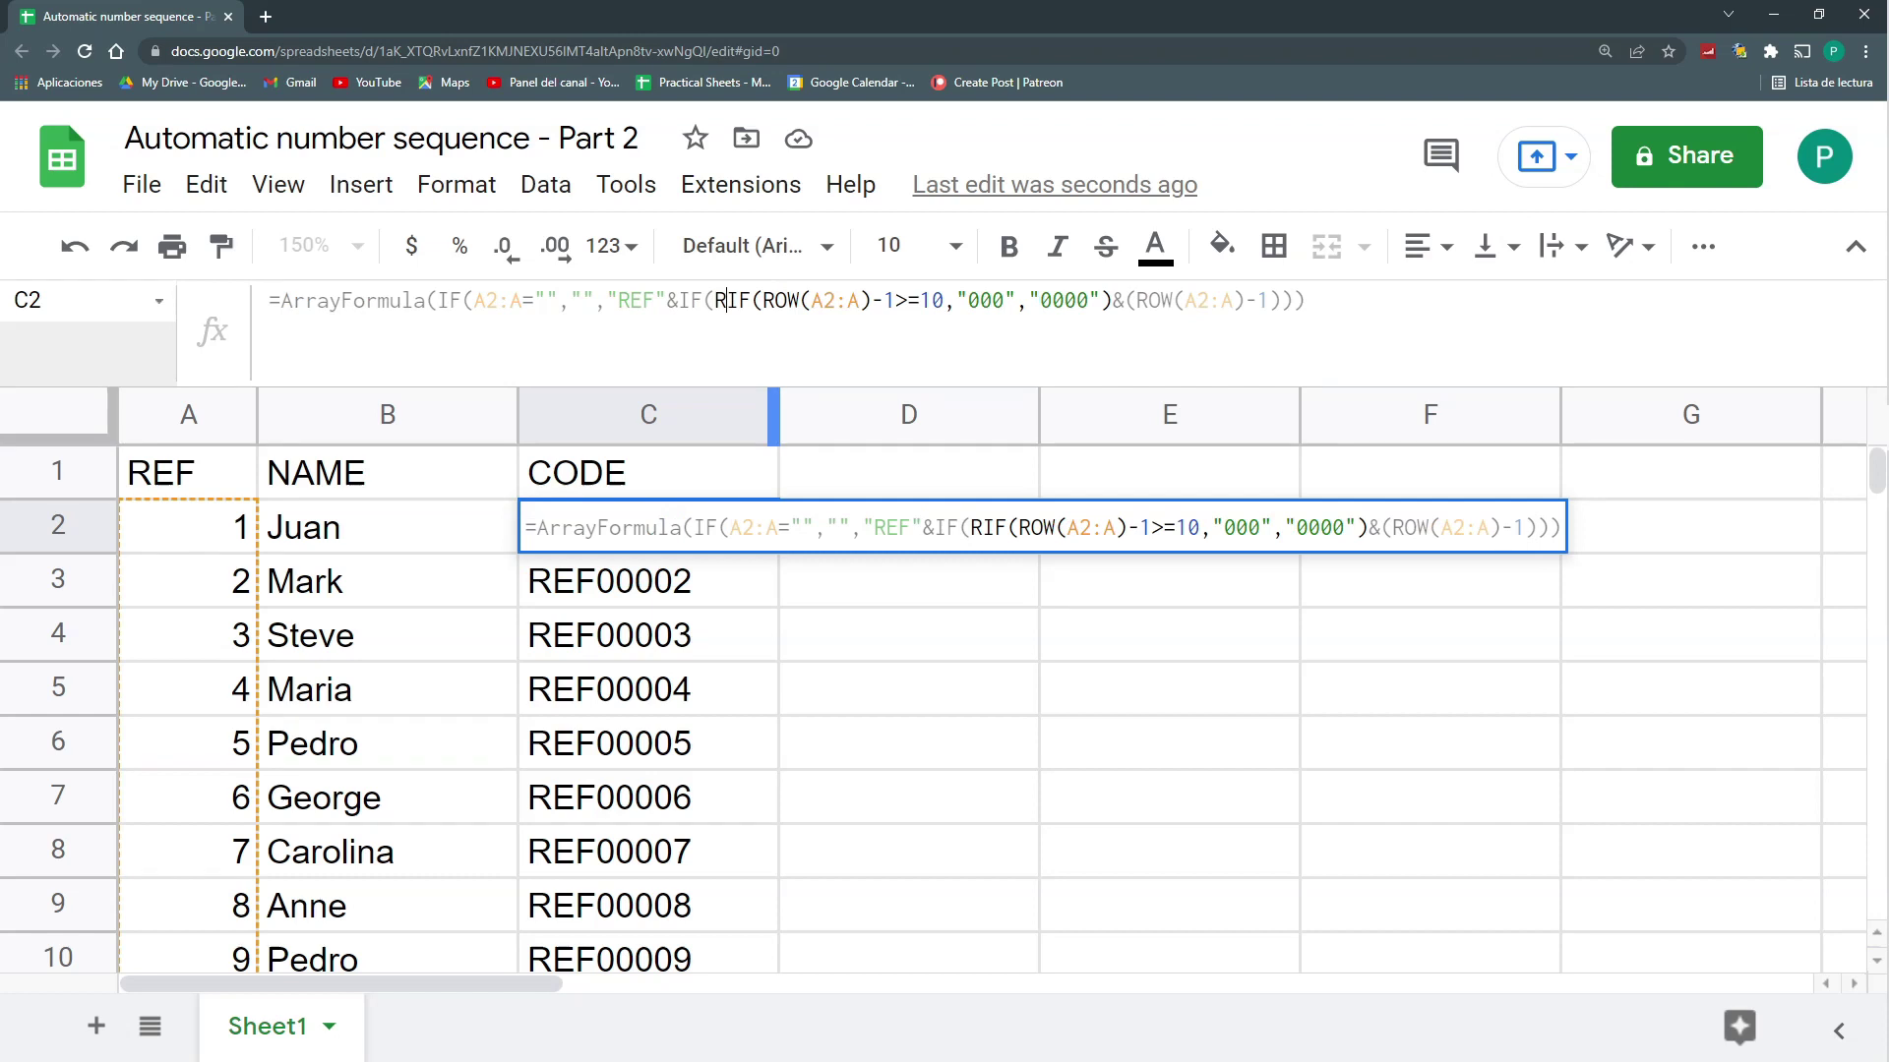
key("BackSpace")
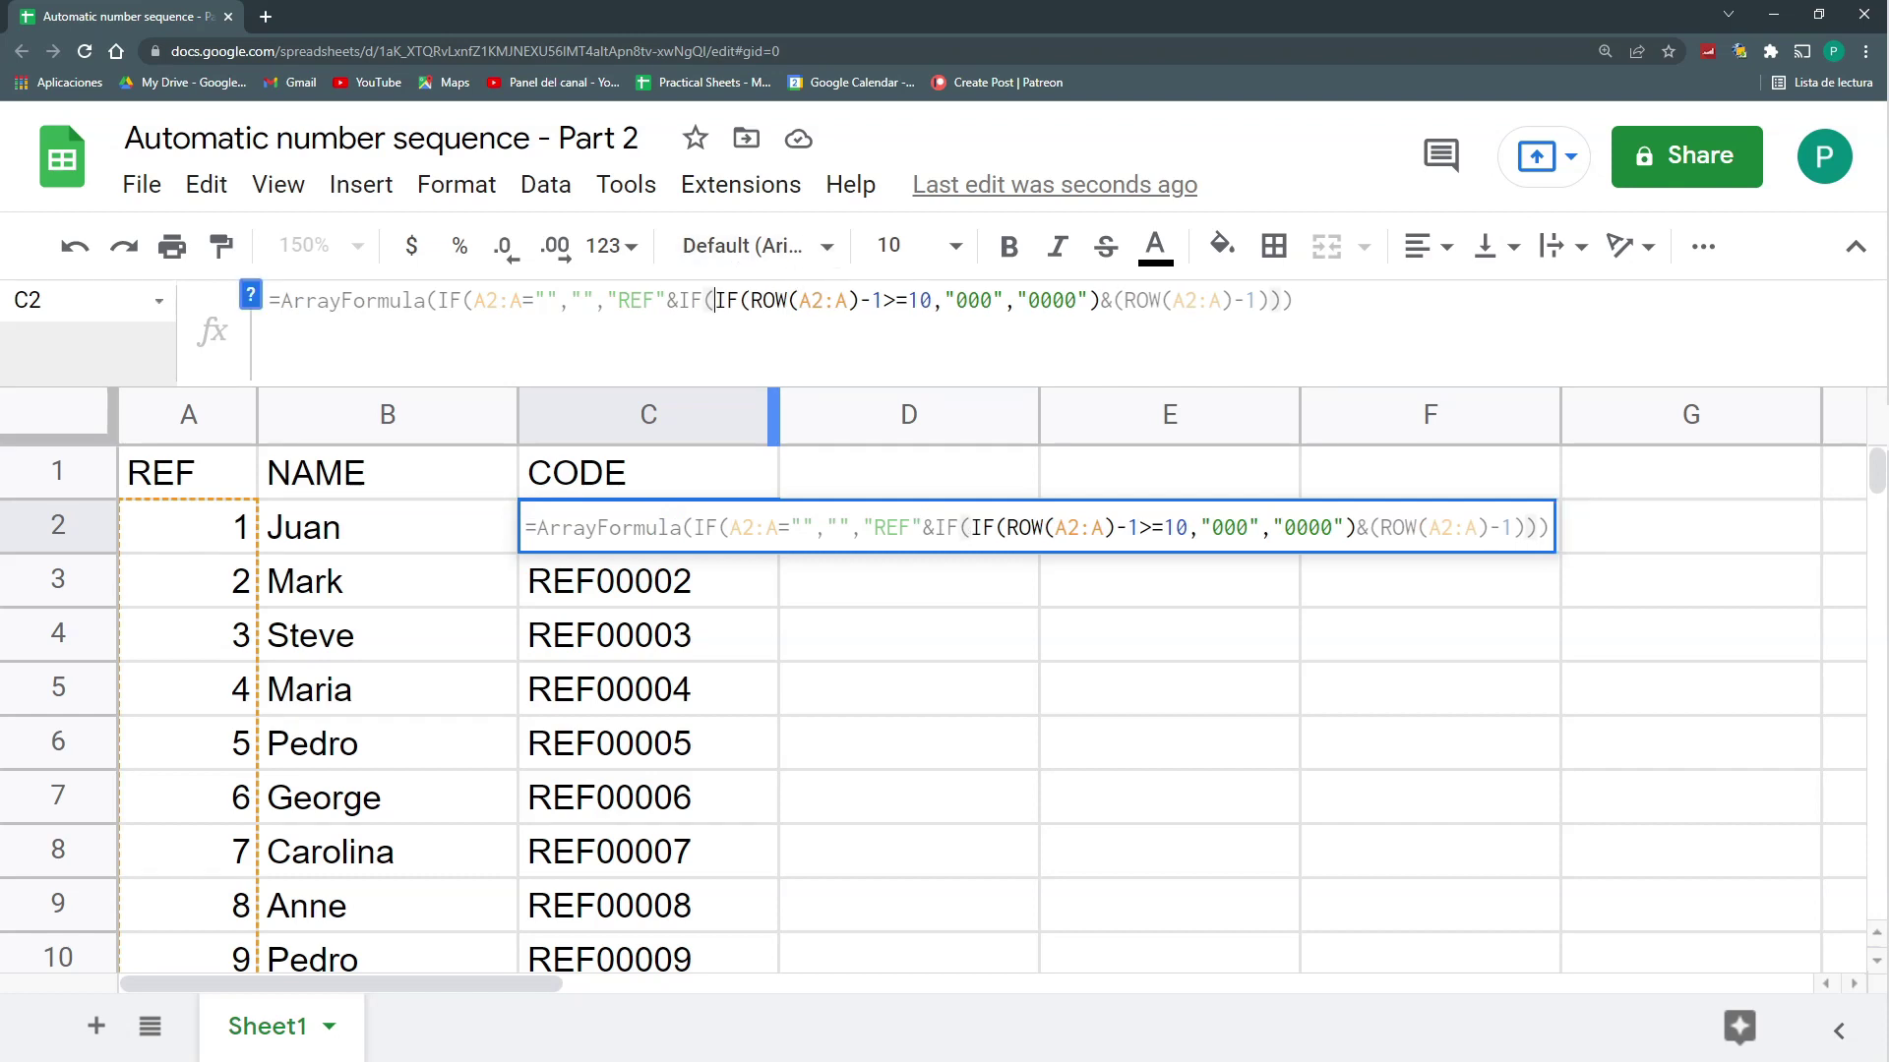
left_click_drag(882, 300, 751, 300)
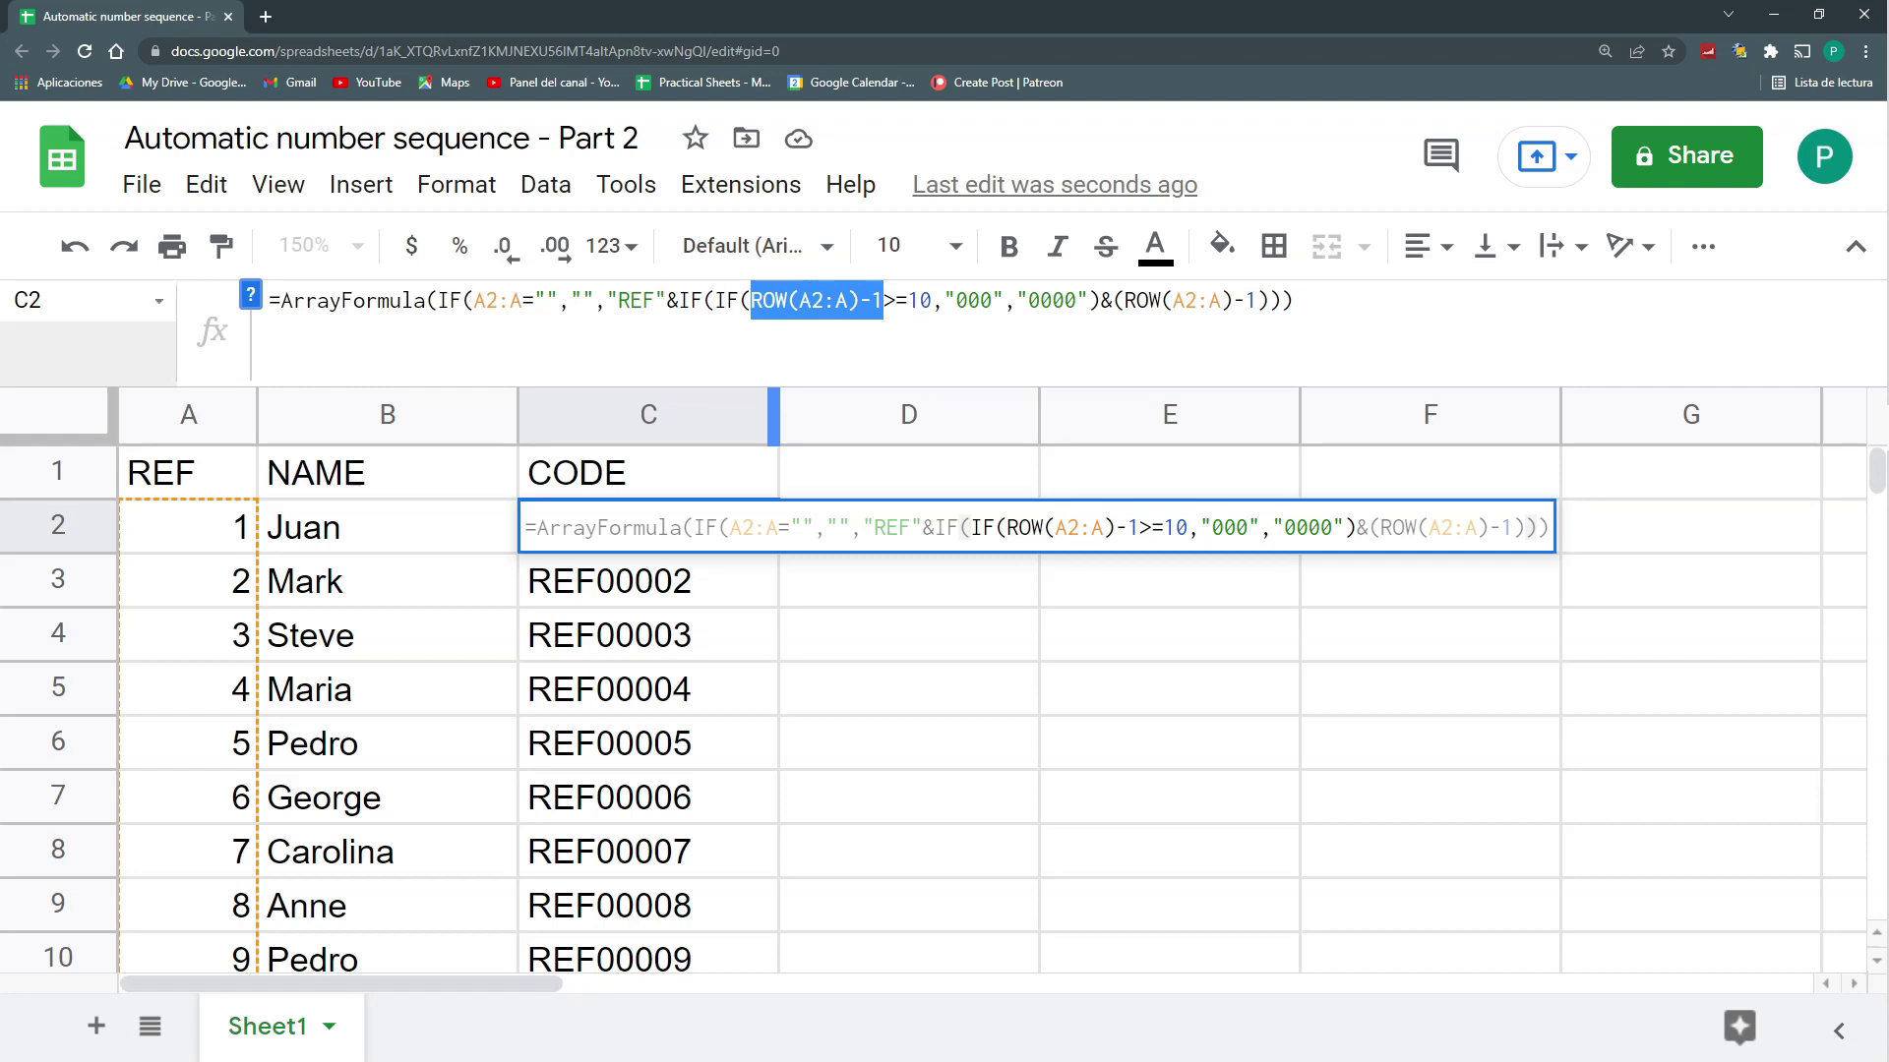
key("ctrl+c")
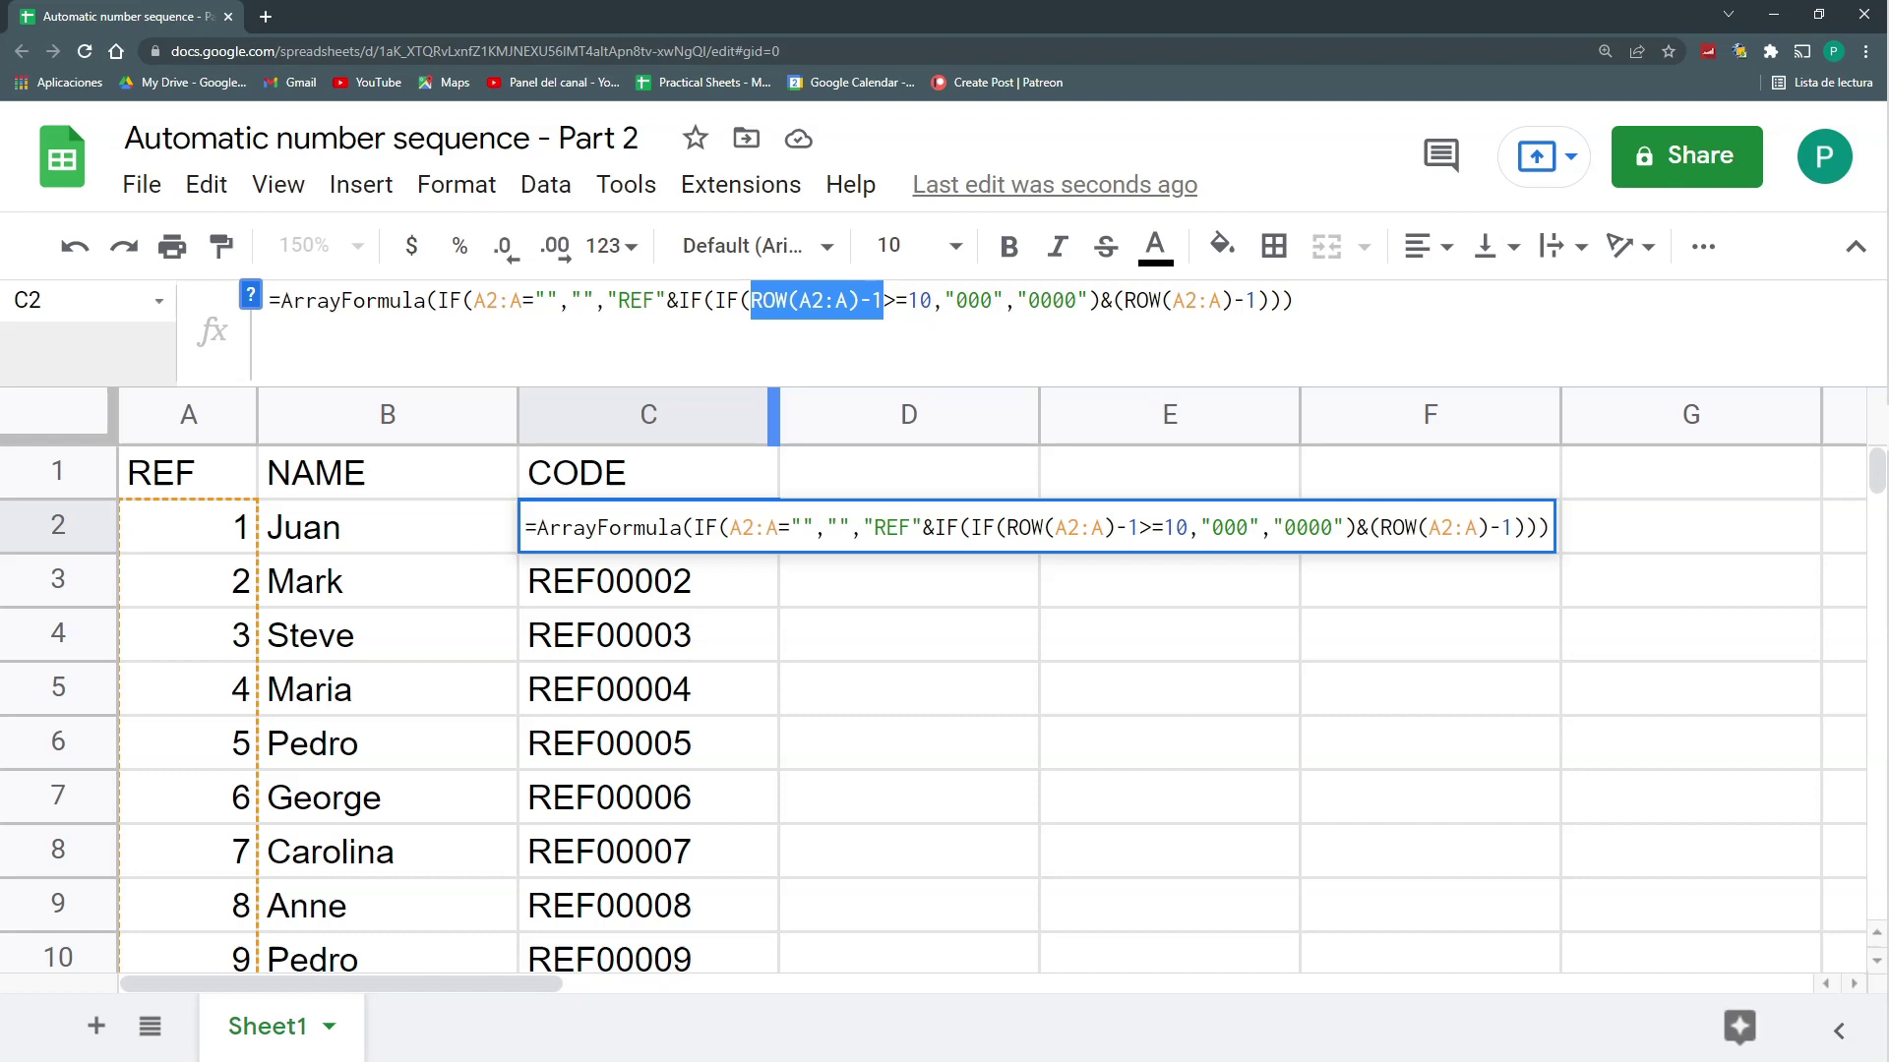
left_click(713, 300)
key("ctrl+v")
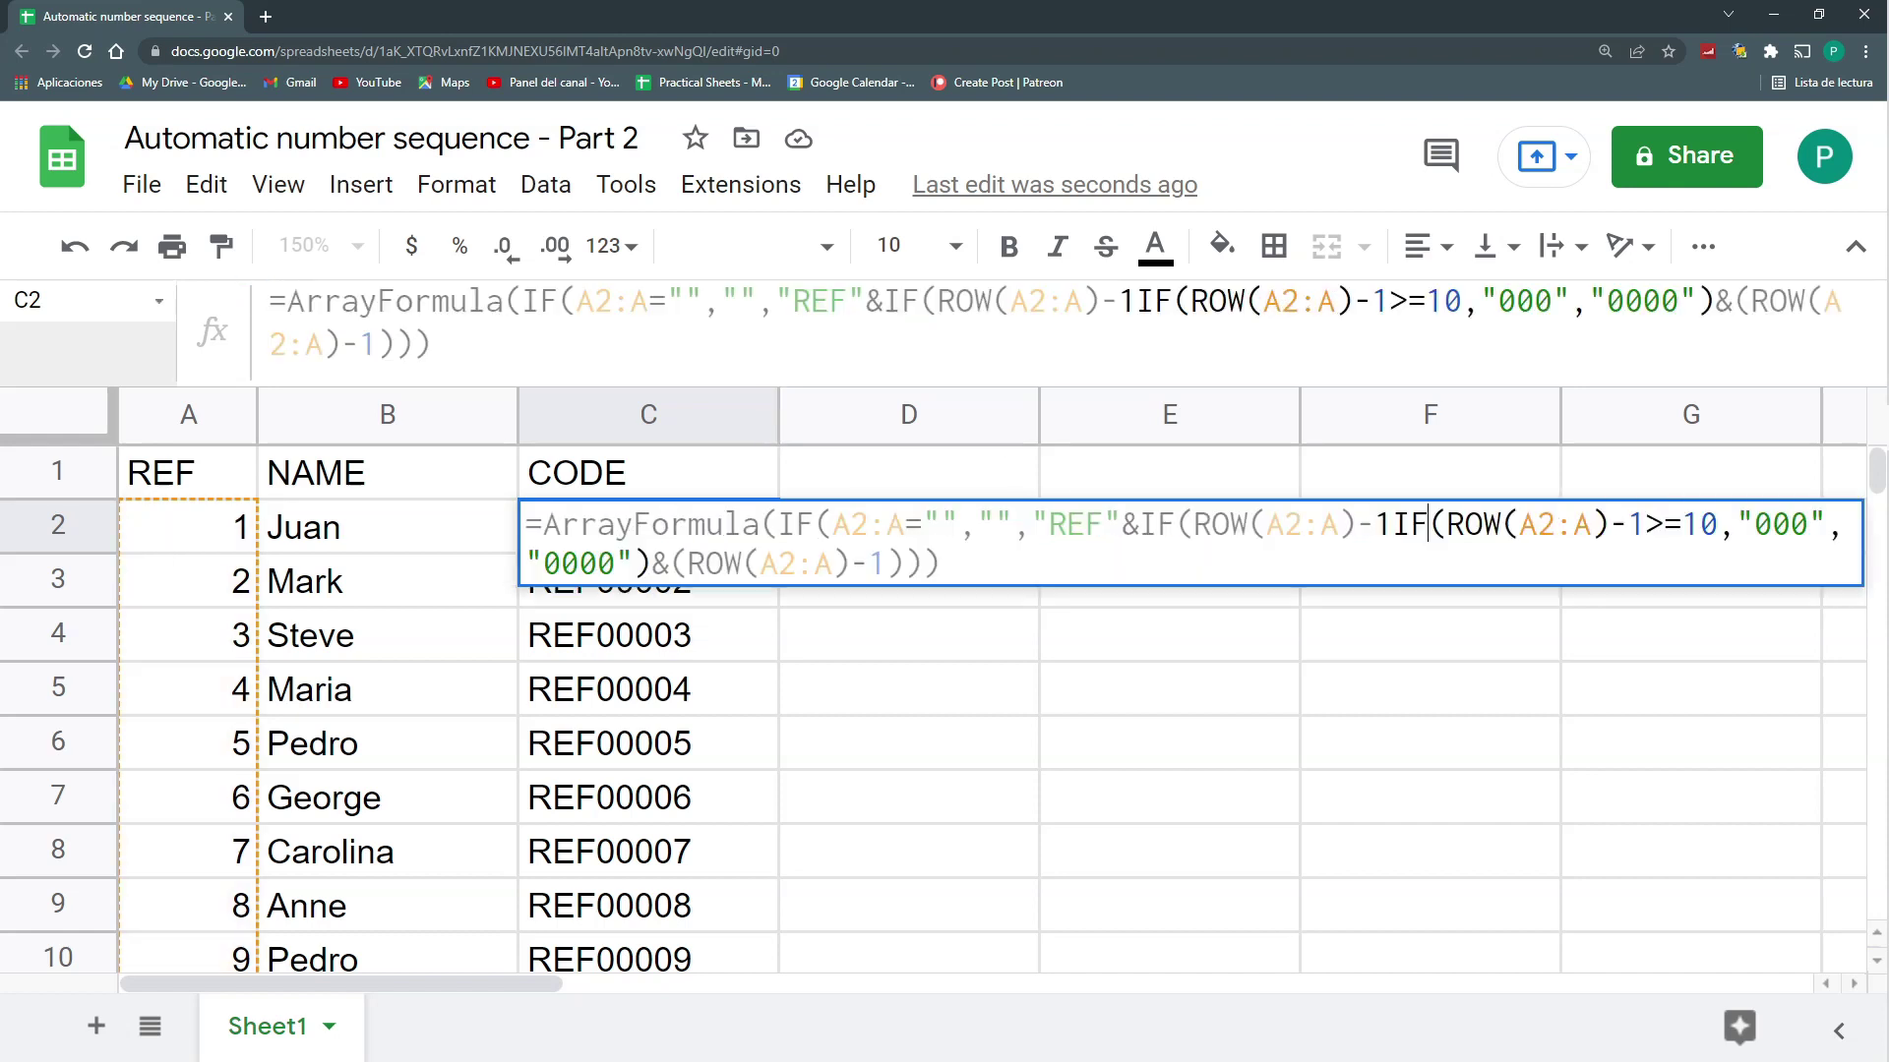
Give the new IF >=100 with "00" padding, close it, and commit the formula
left_click(1392, 524)
type(">=")
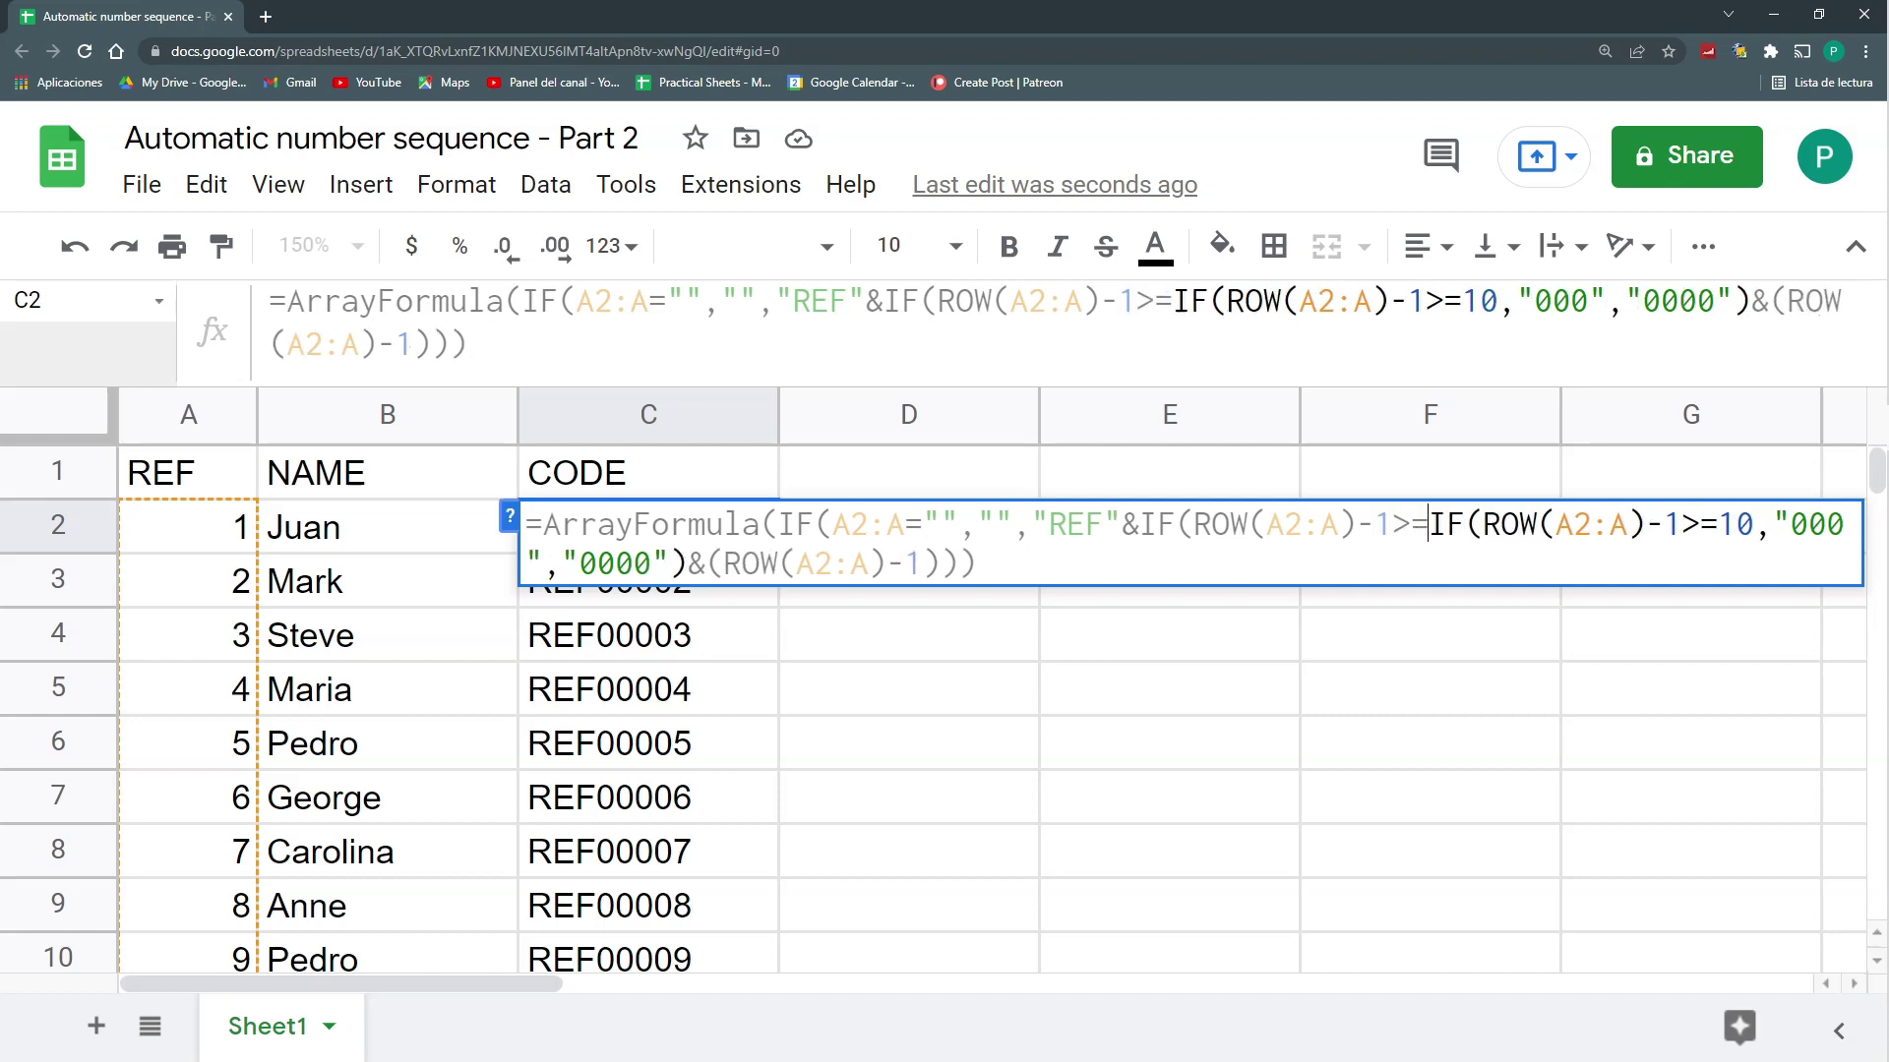
type("100")
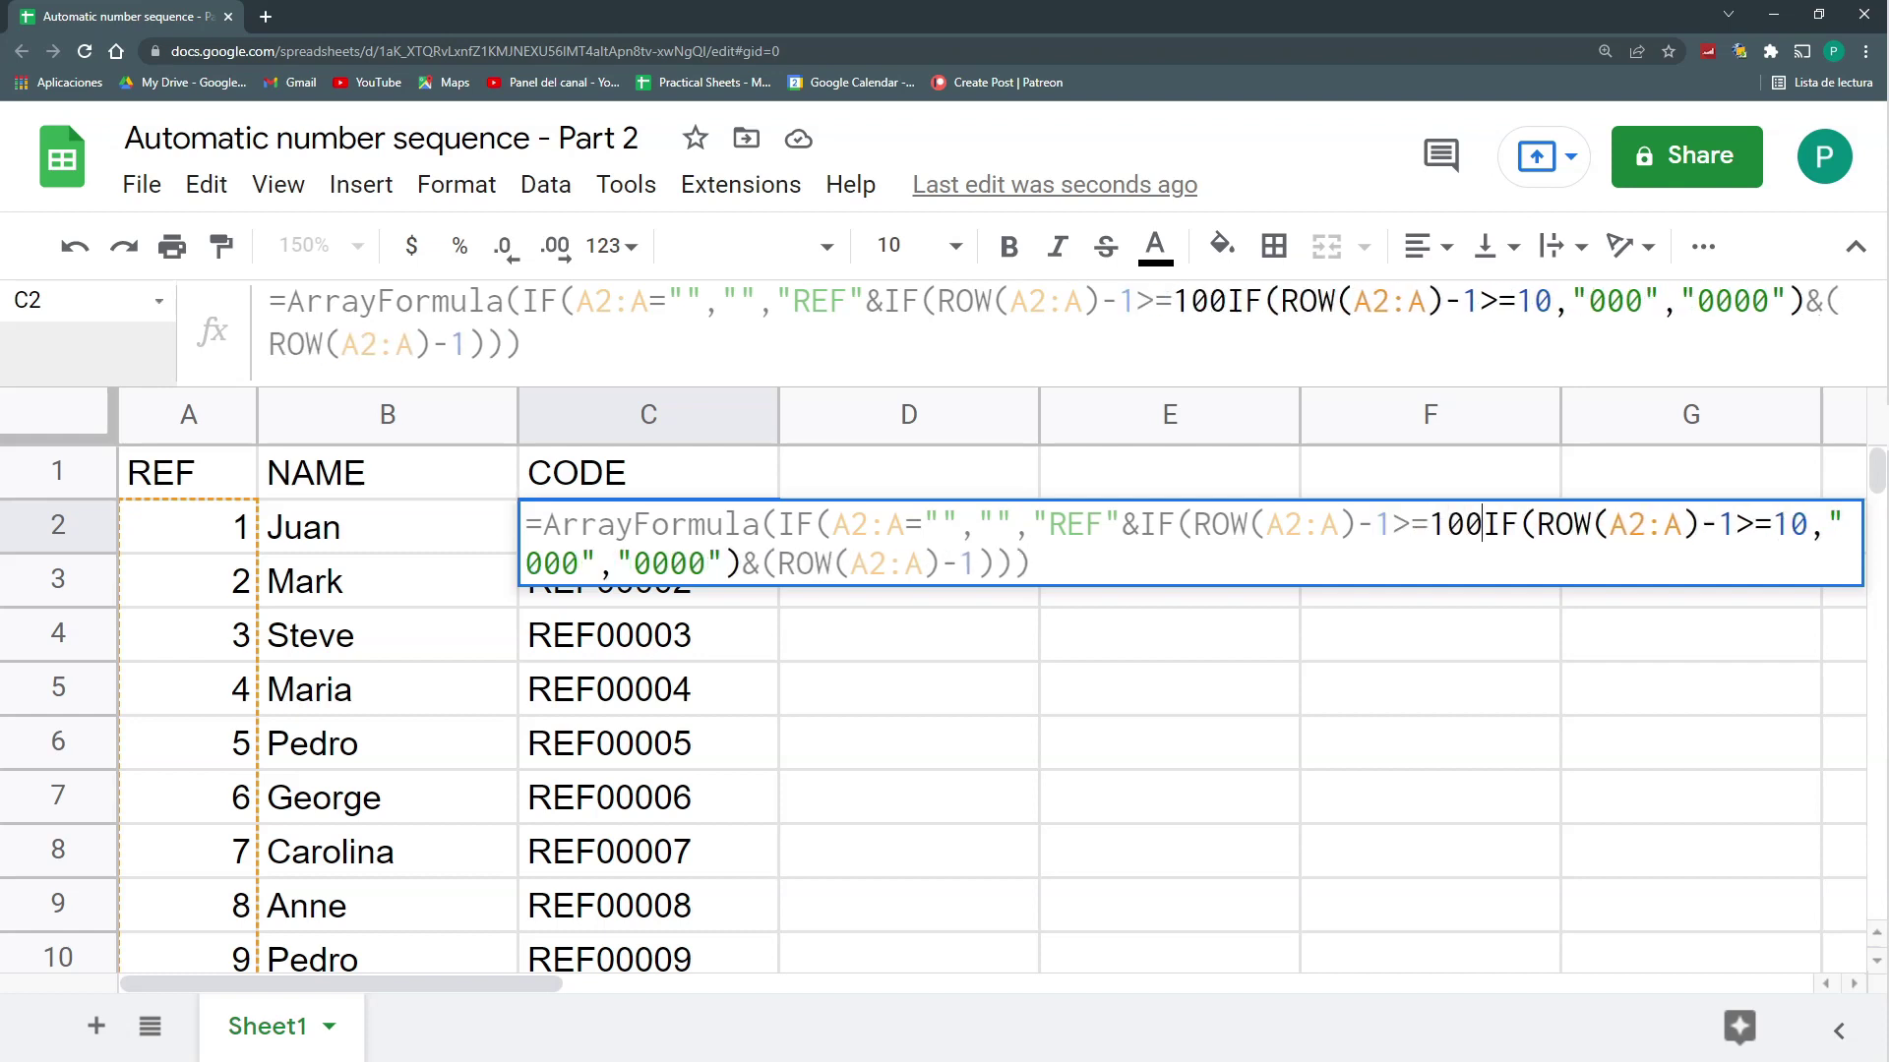
type(";\"")
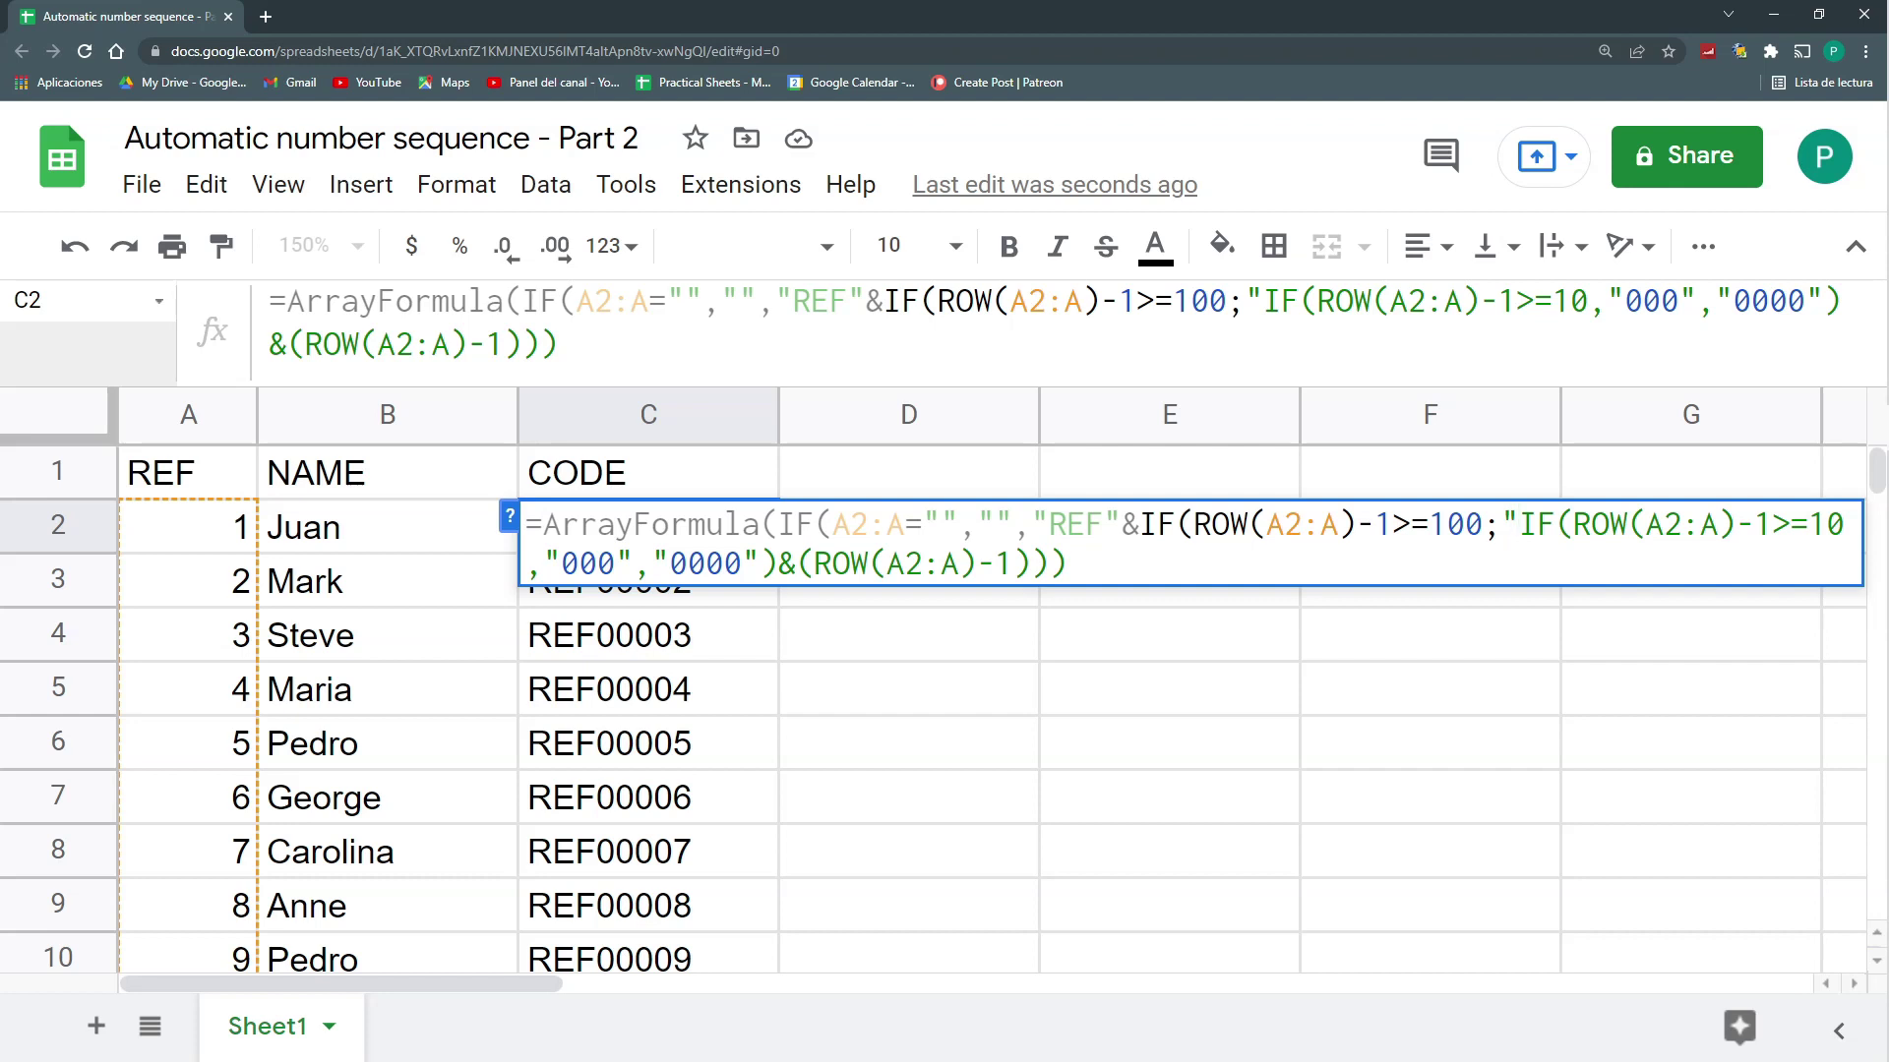
type("00\"")
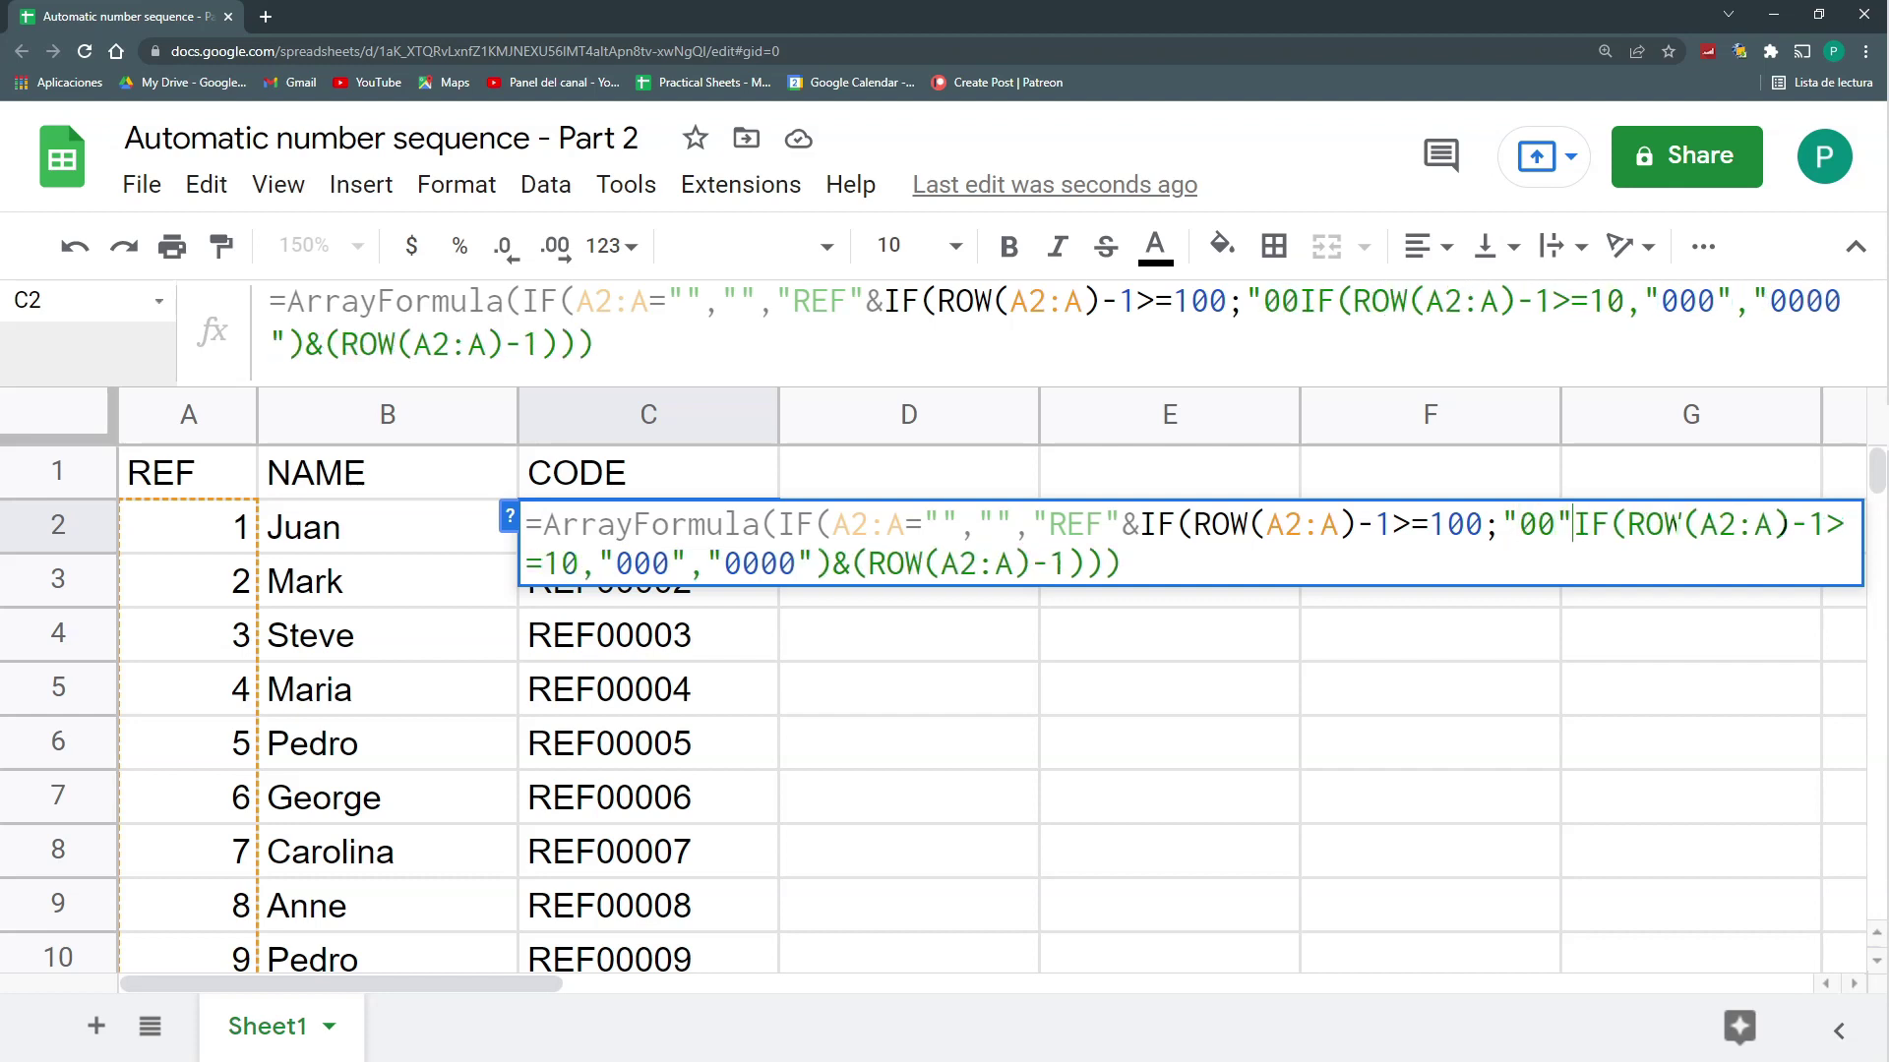
type(";")
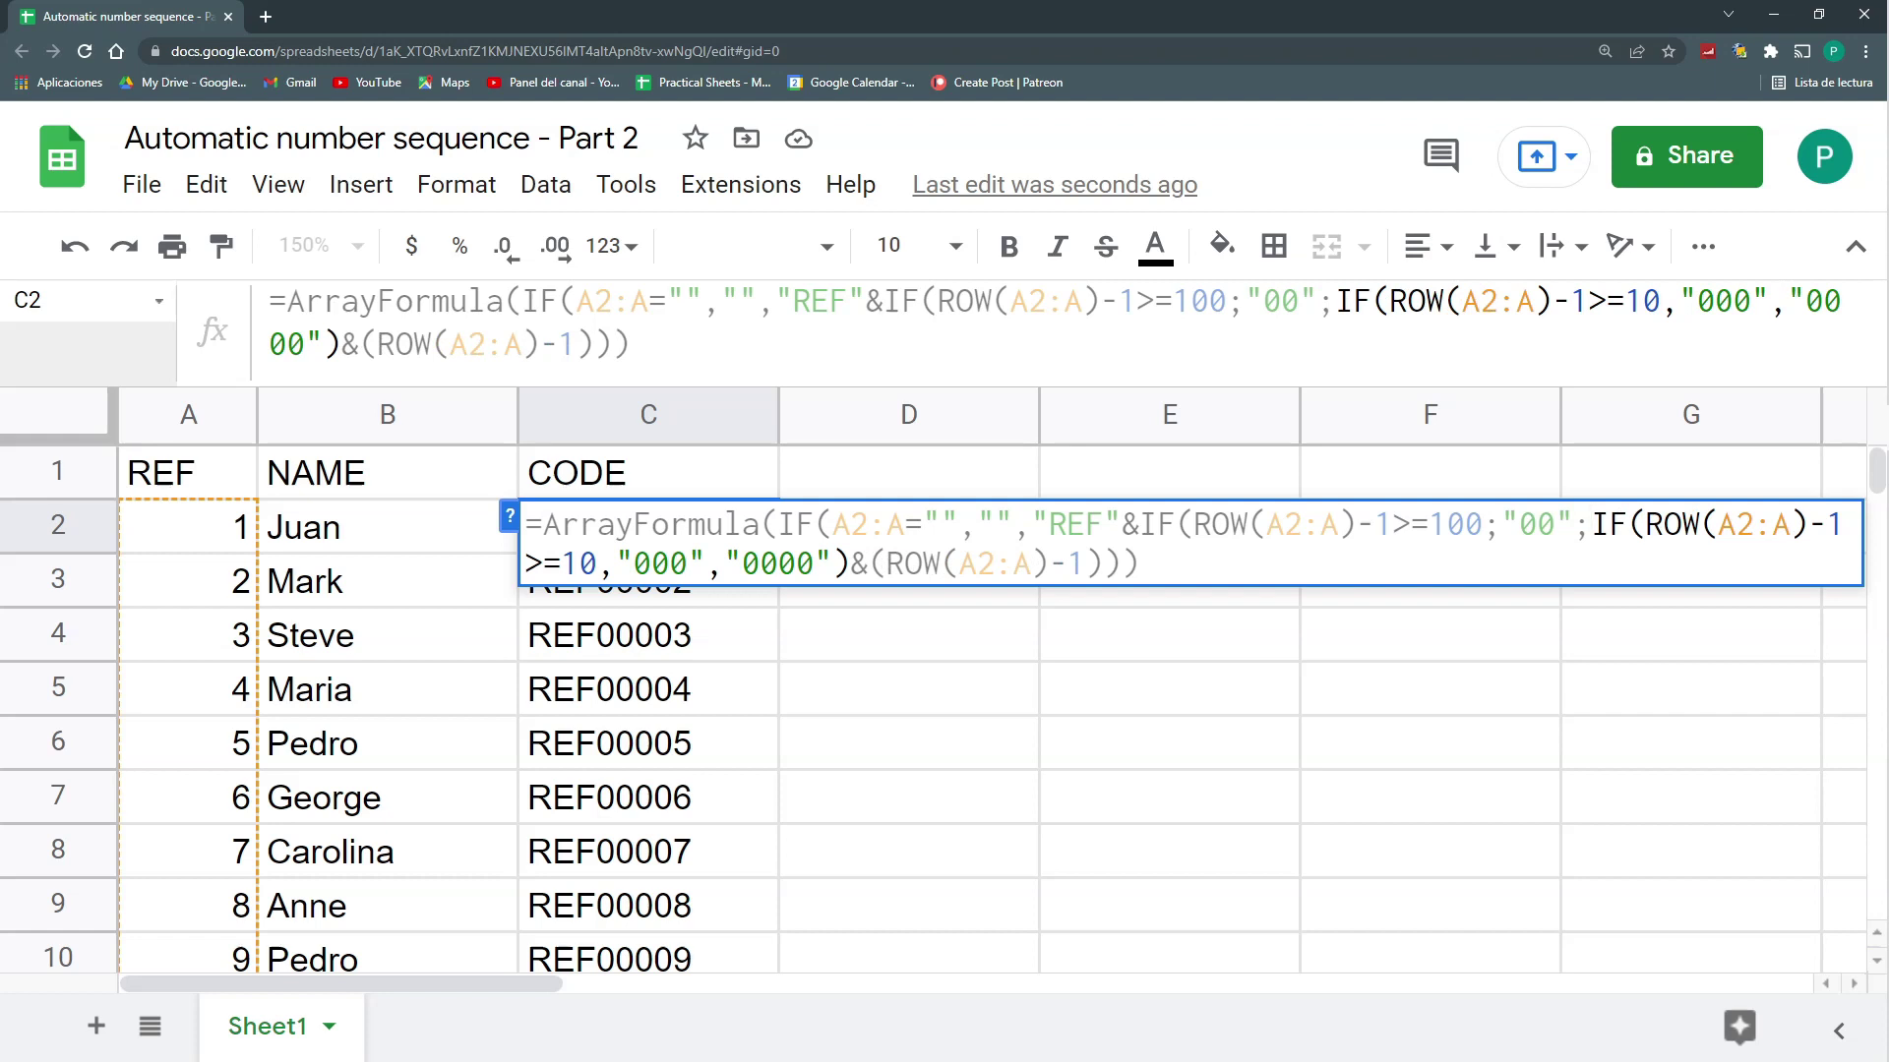
left_click(848, 576)
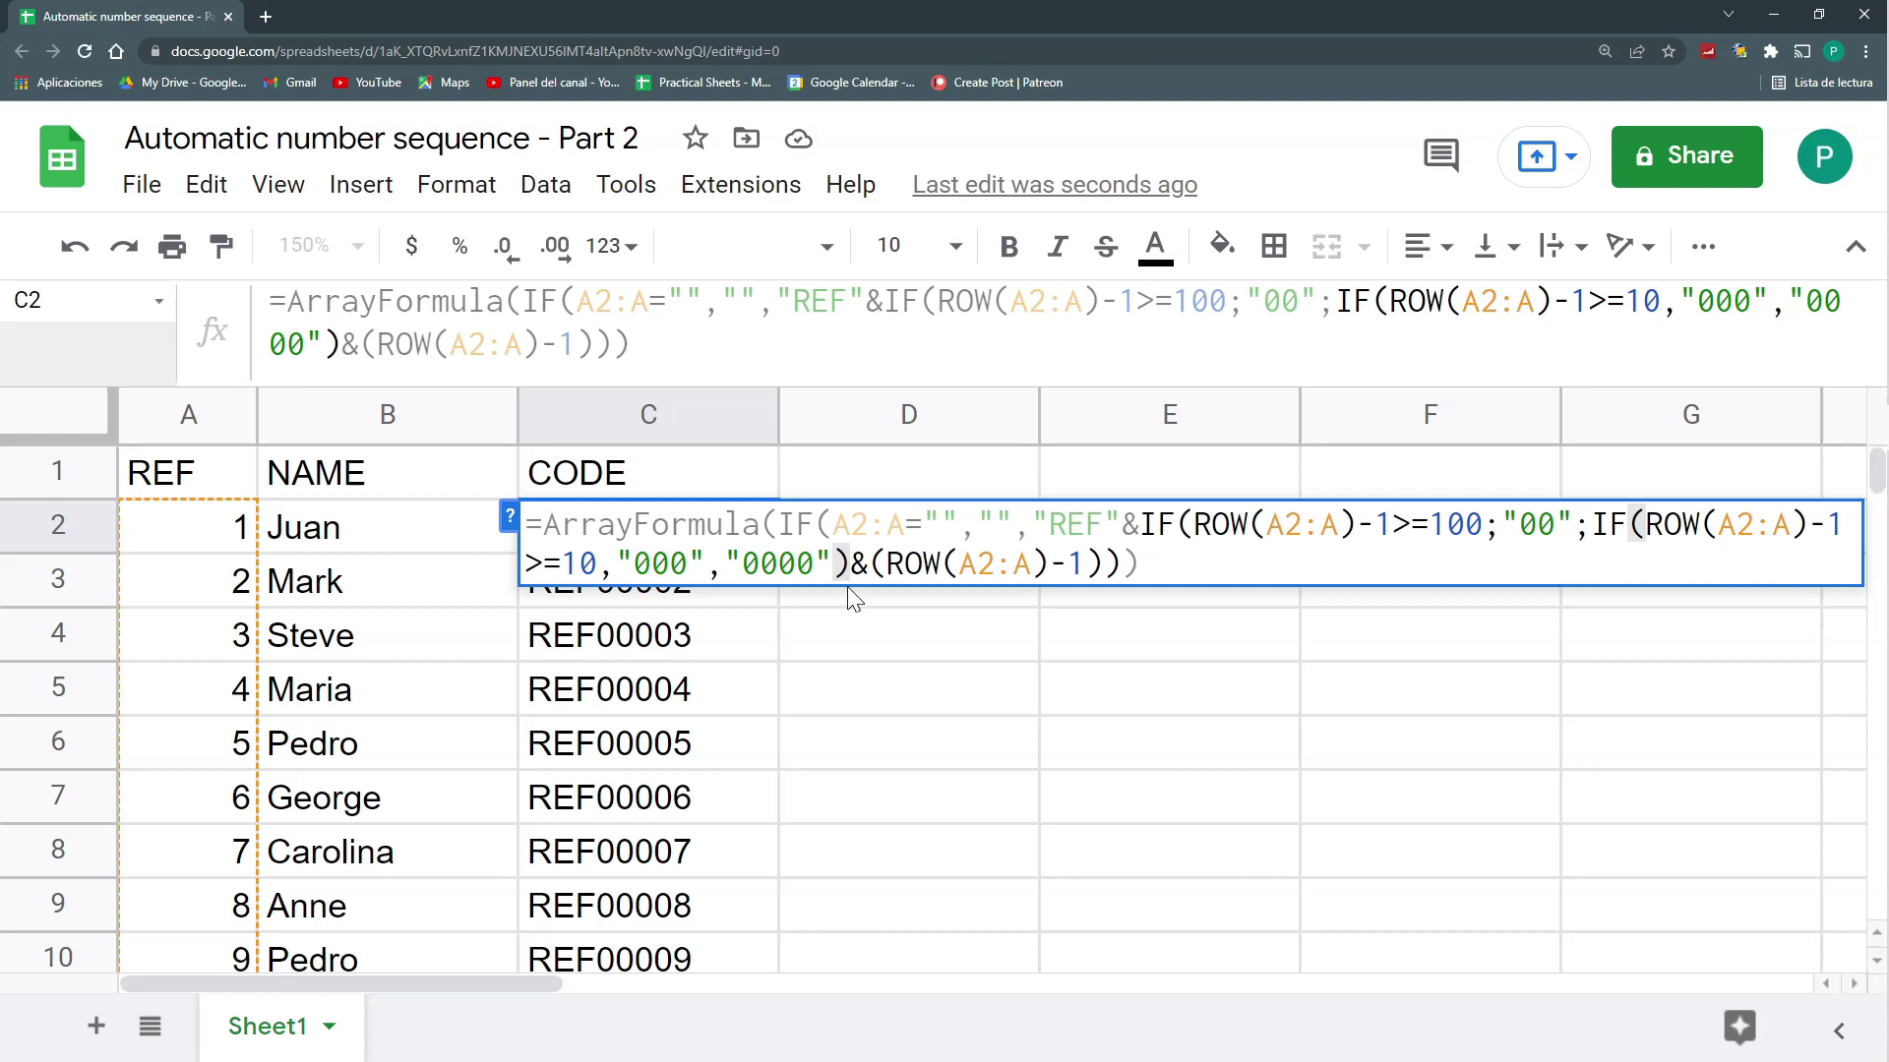
type(")")
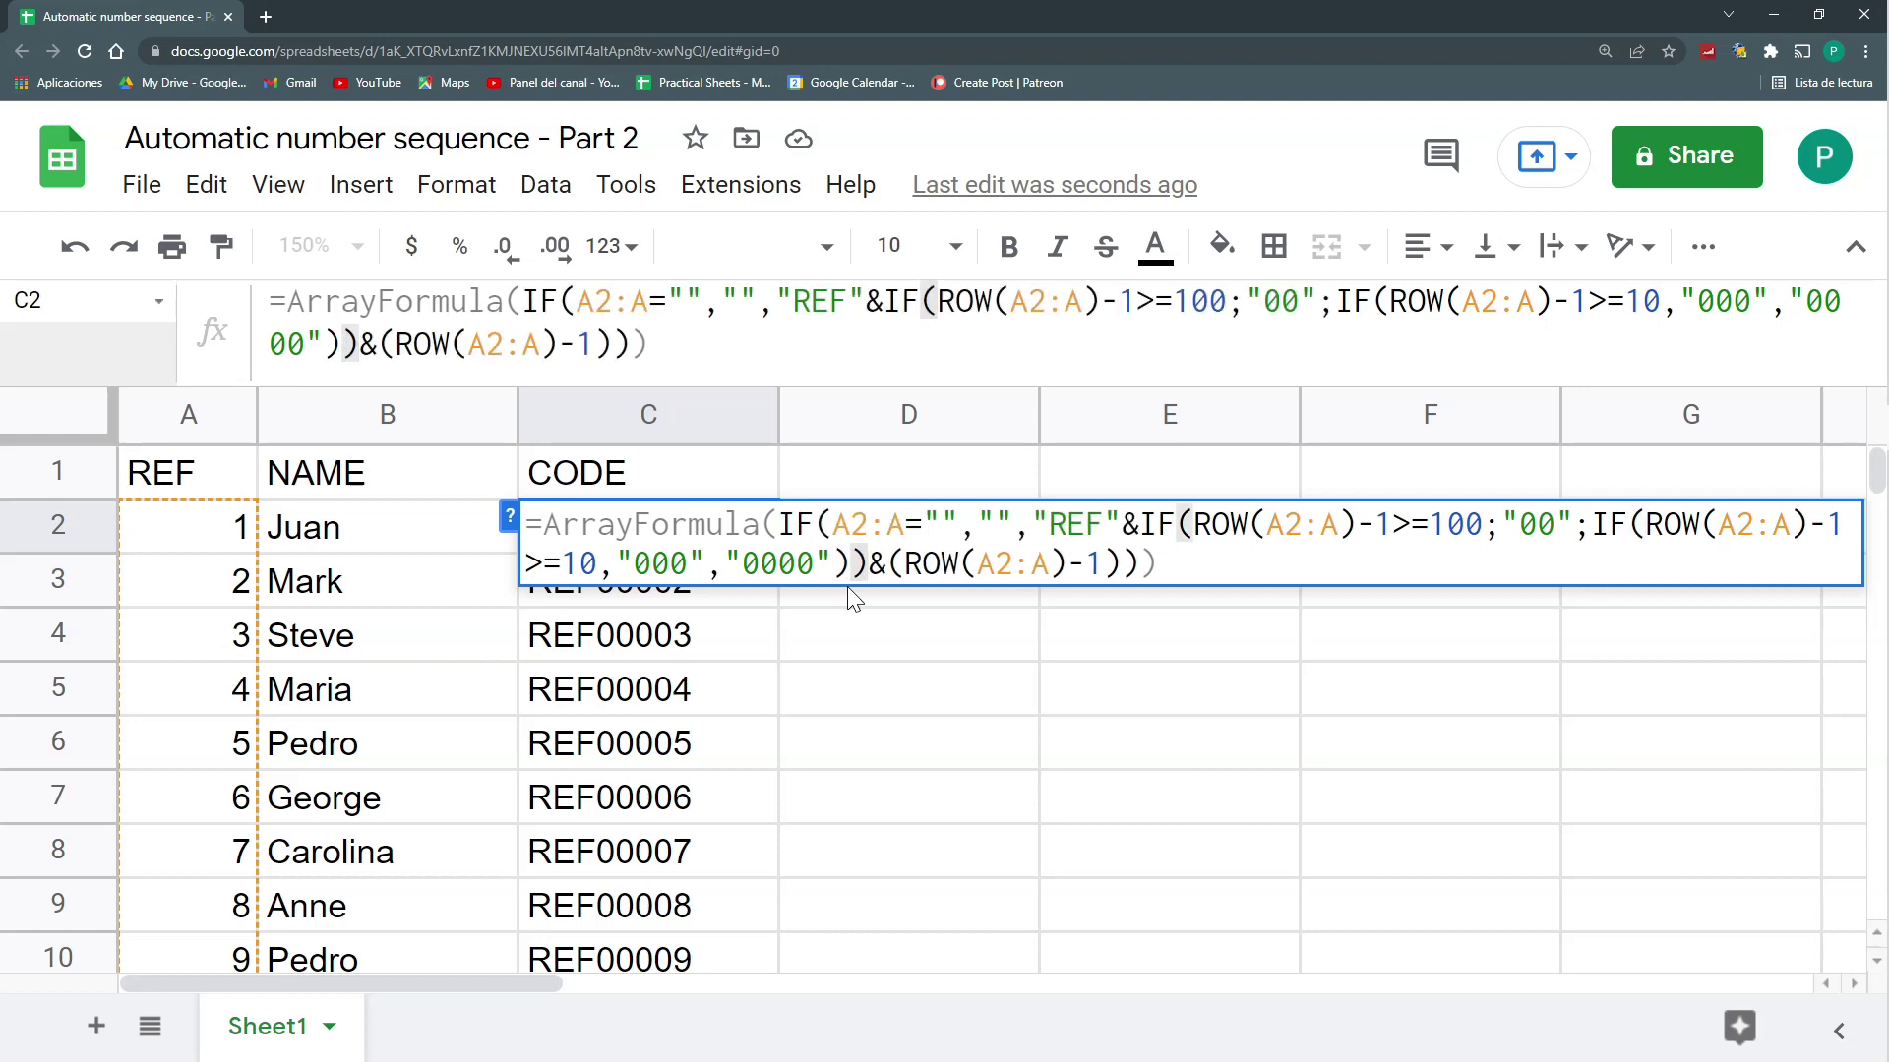
key("Return")
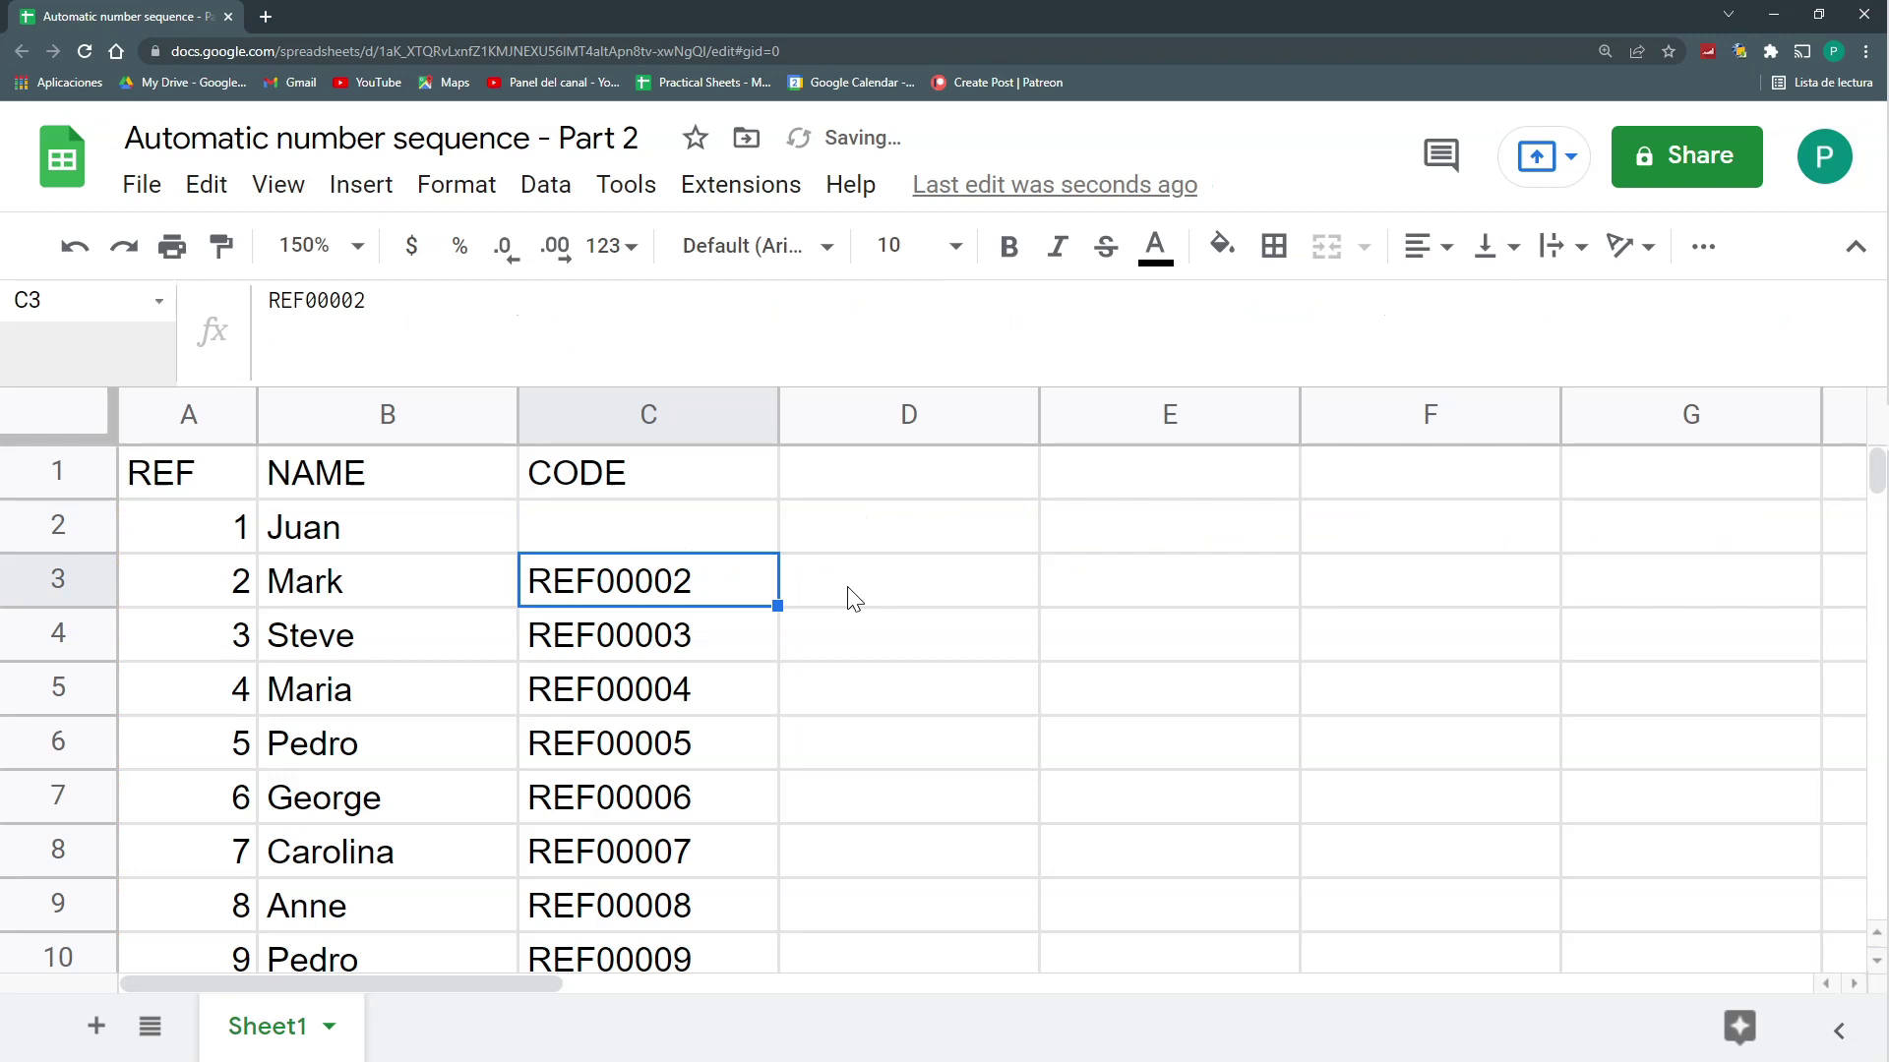
Fill the row-11 number and Gabriel down to row 105
scroll(612, 551, "down", 3)
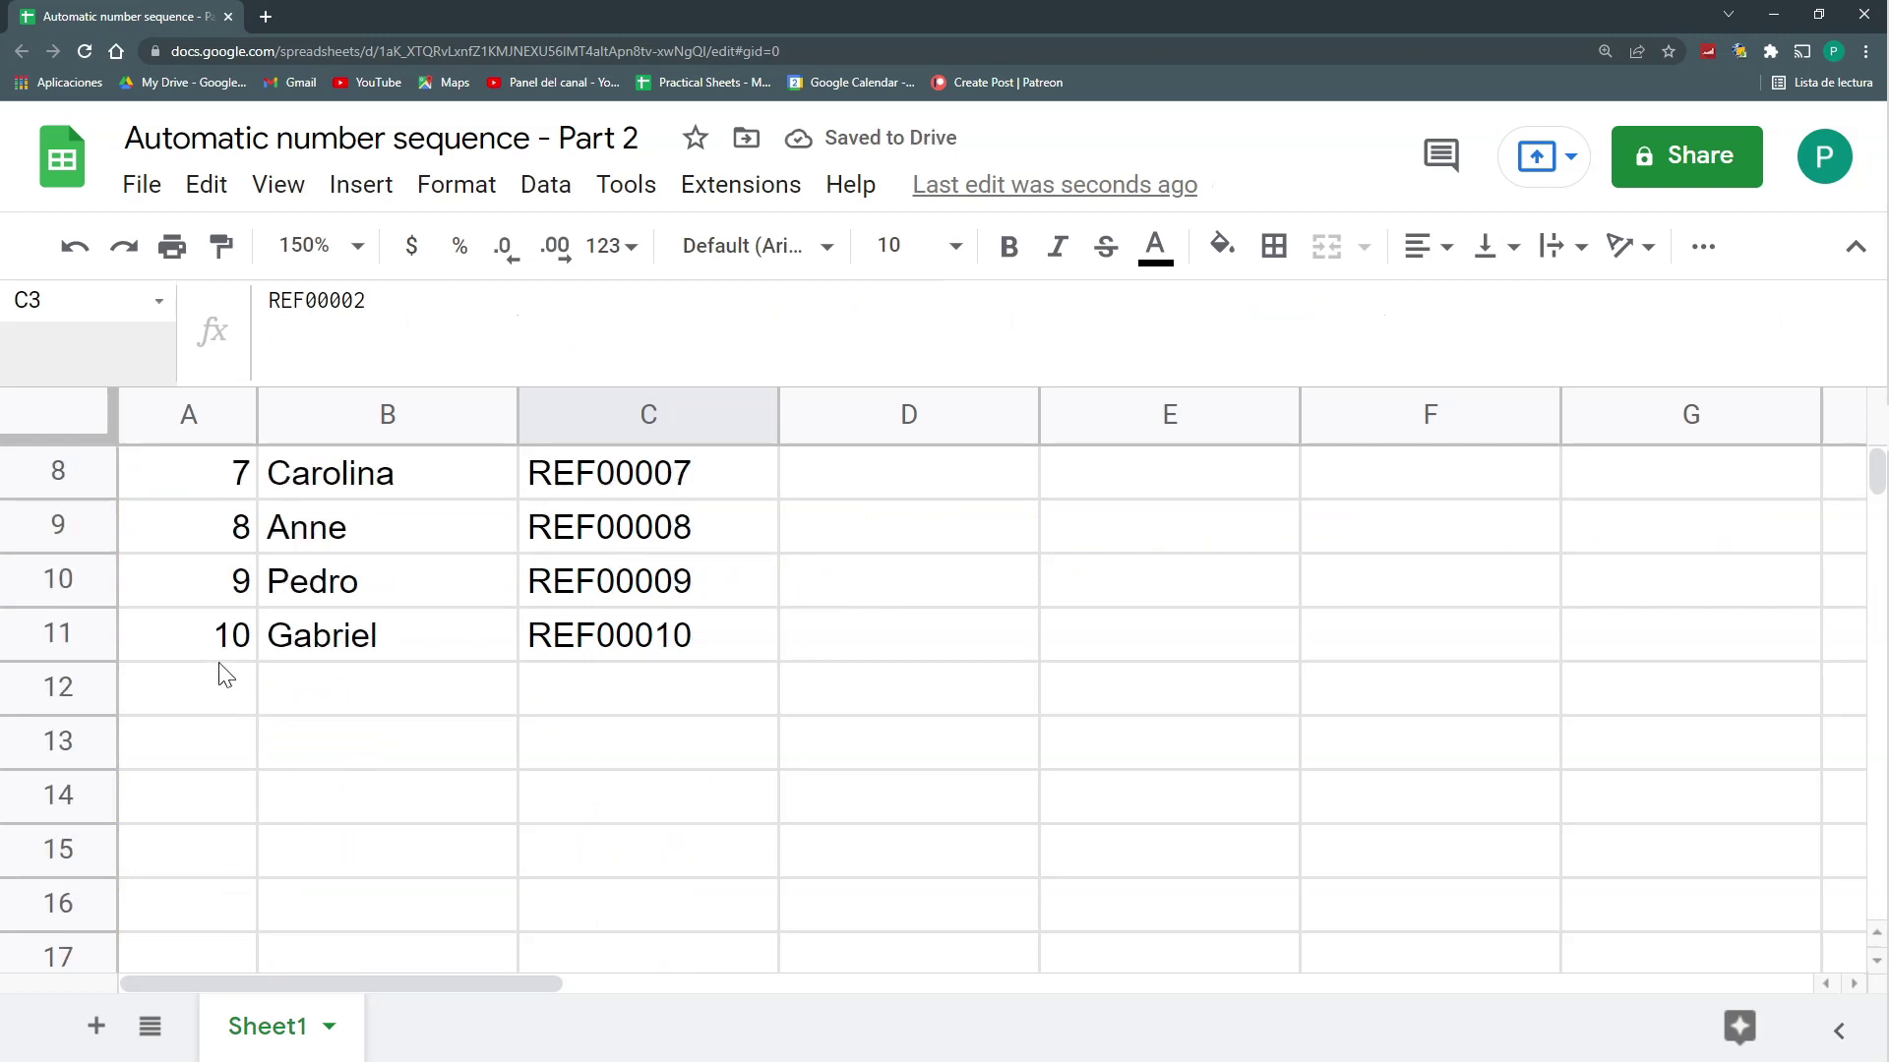
left_click(234, 640)
left_click(282, 654, "shift")
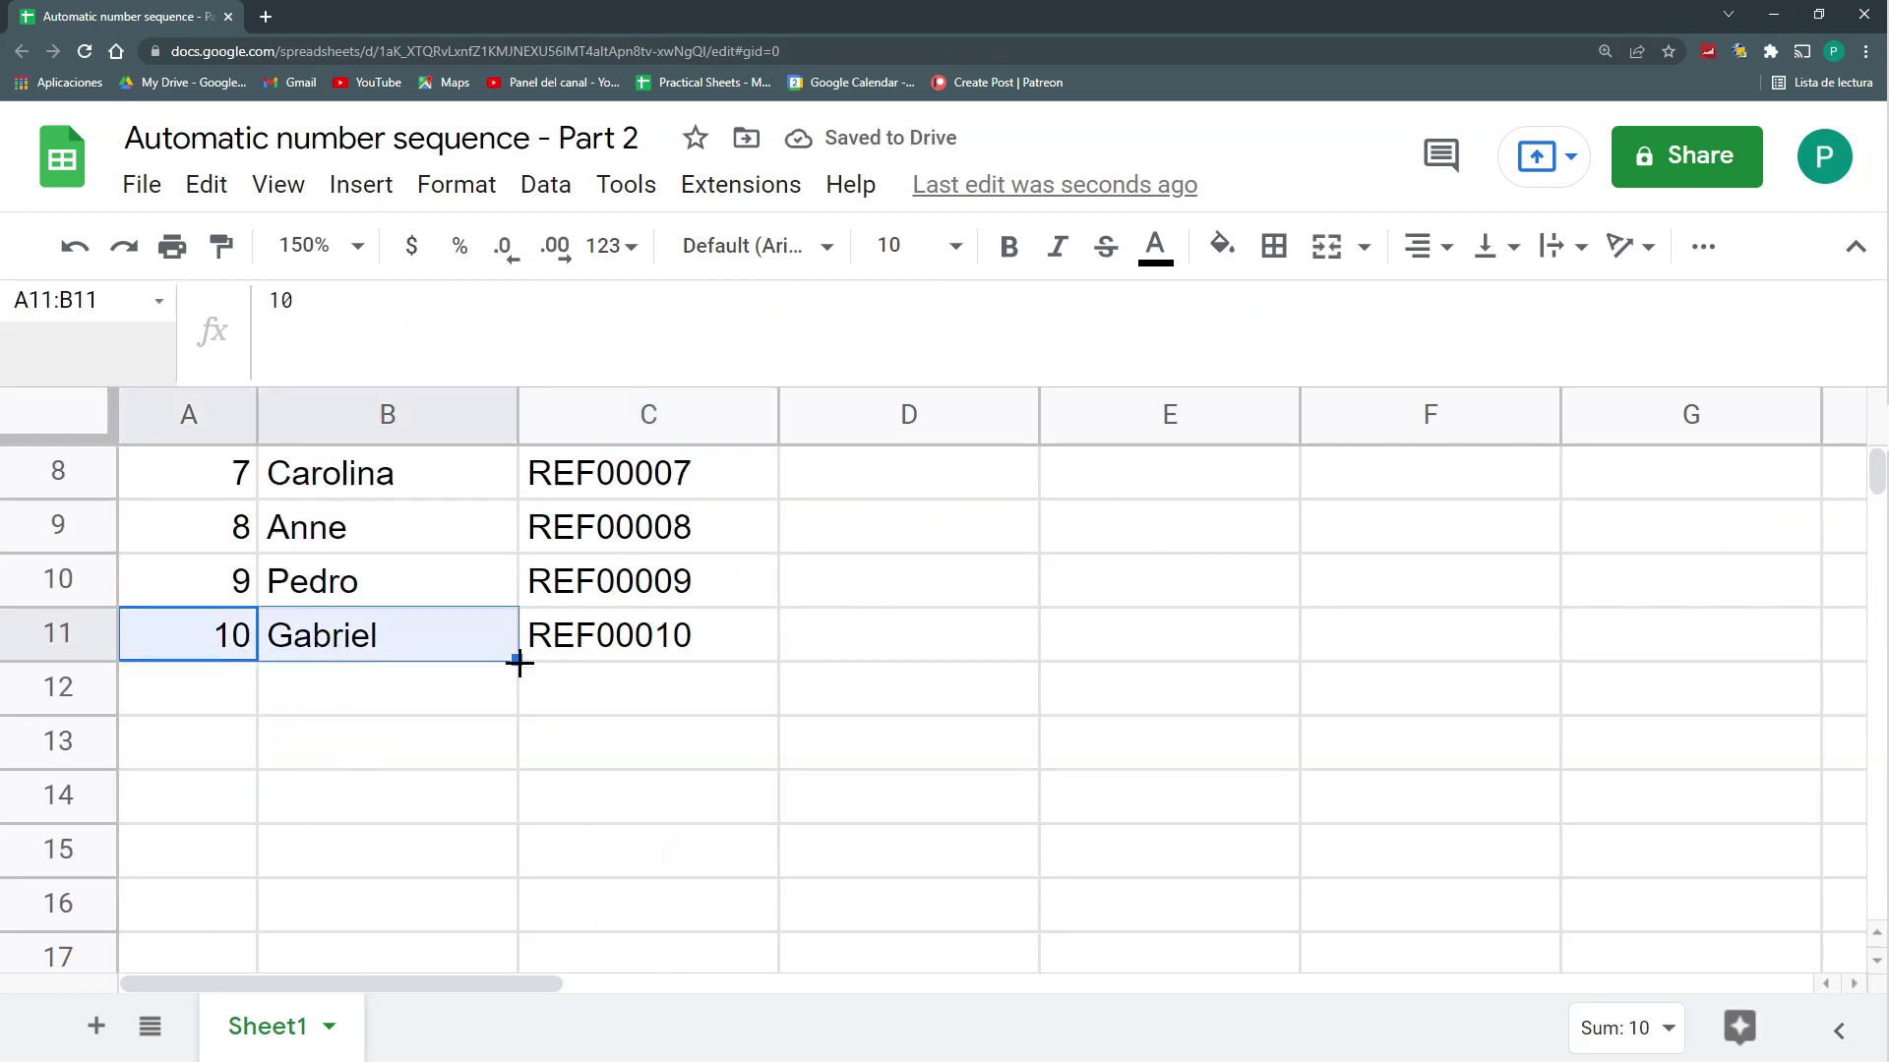
left_click_drag(519, 663, 512, 531)
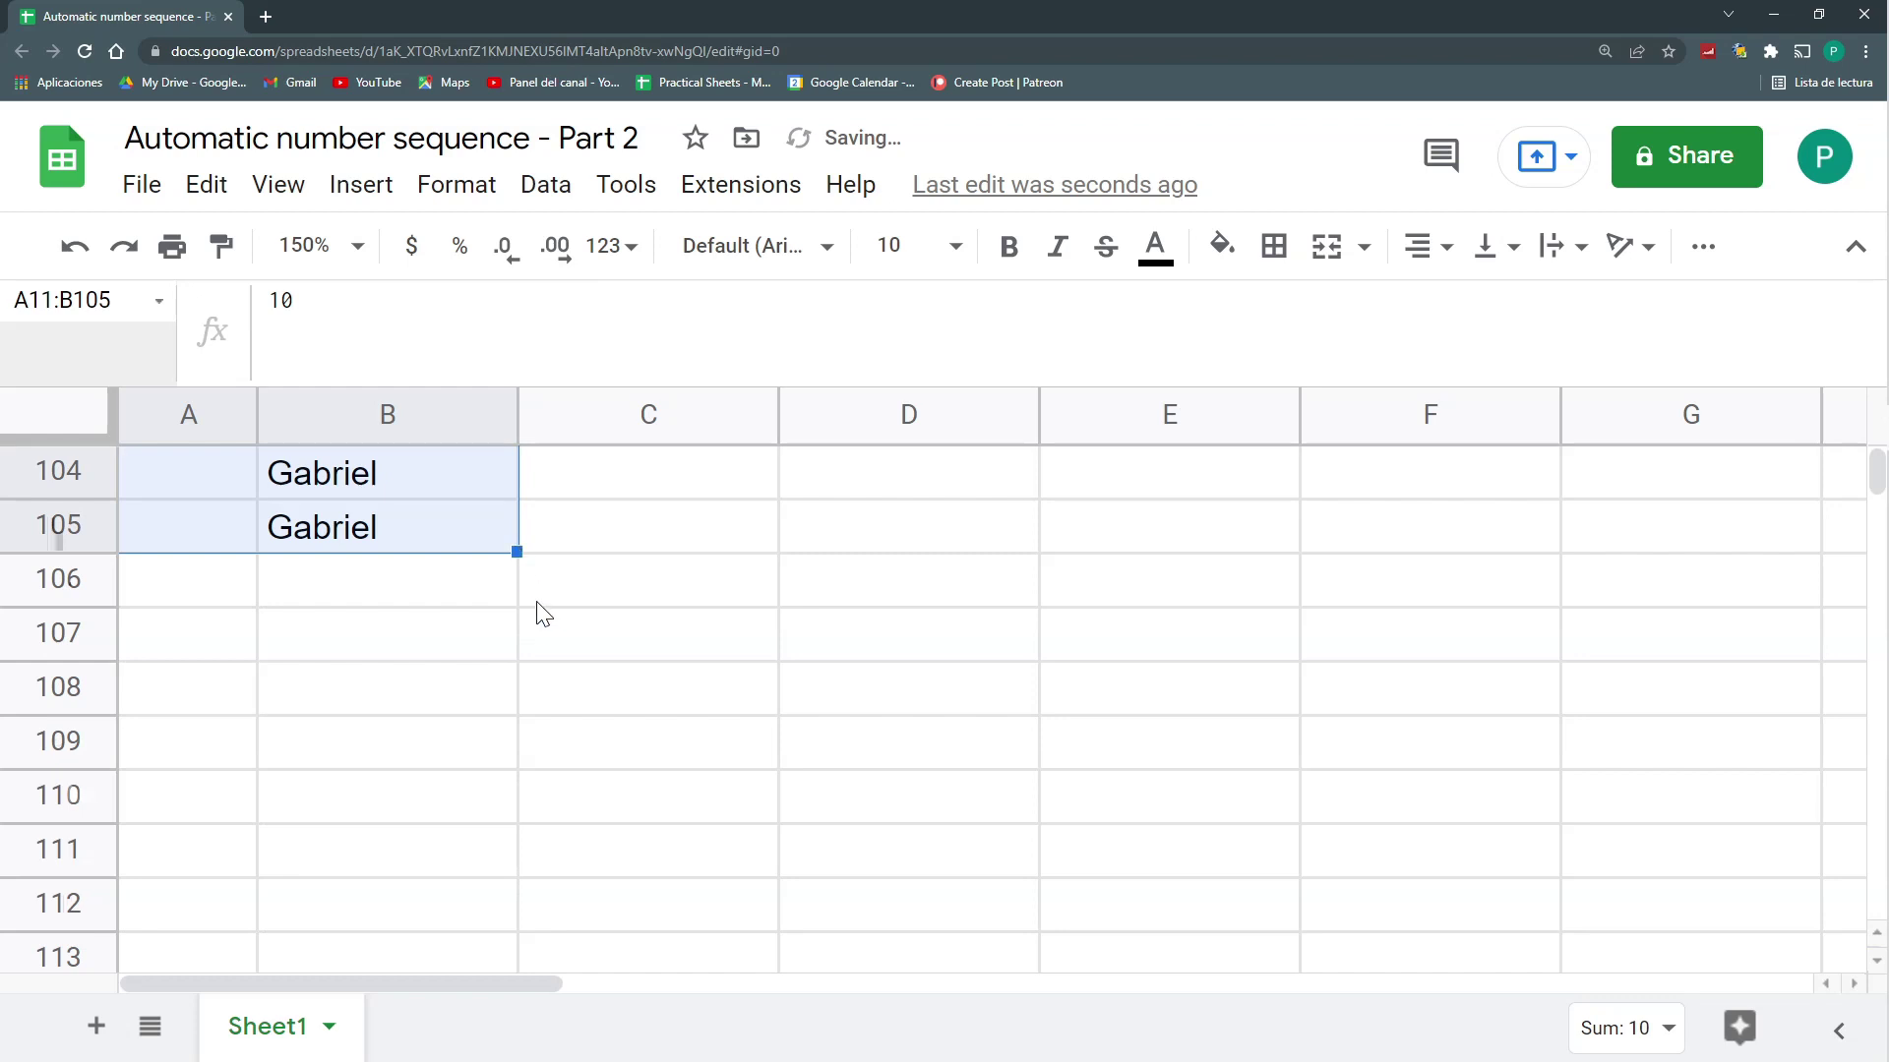
Check that C100 and C101 show five-digit codes like REF00100, then view C2's formula
scroll(540, 624, "up", 5)
scroll(629, 669, "down", 2)
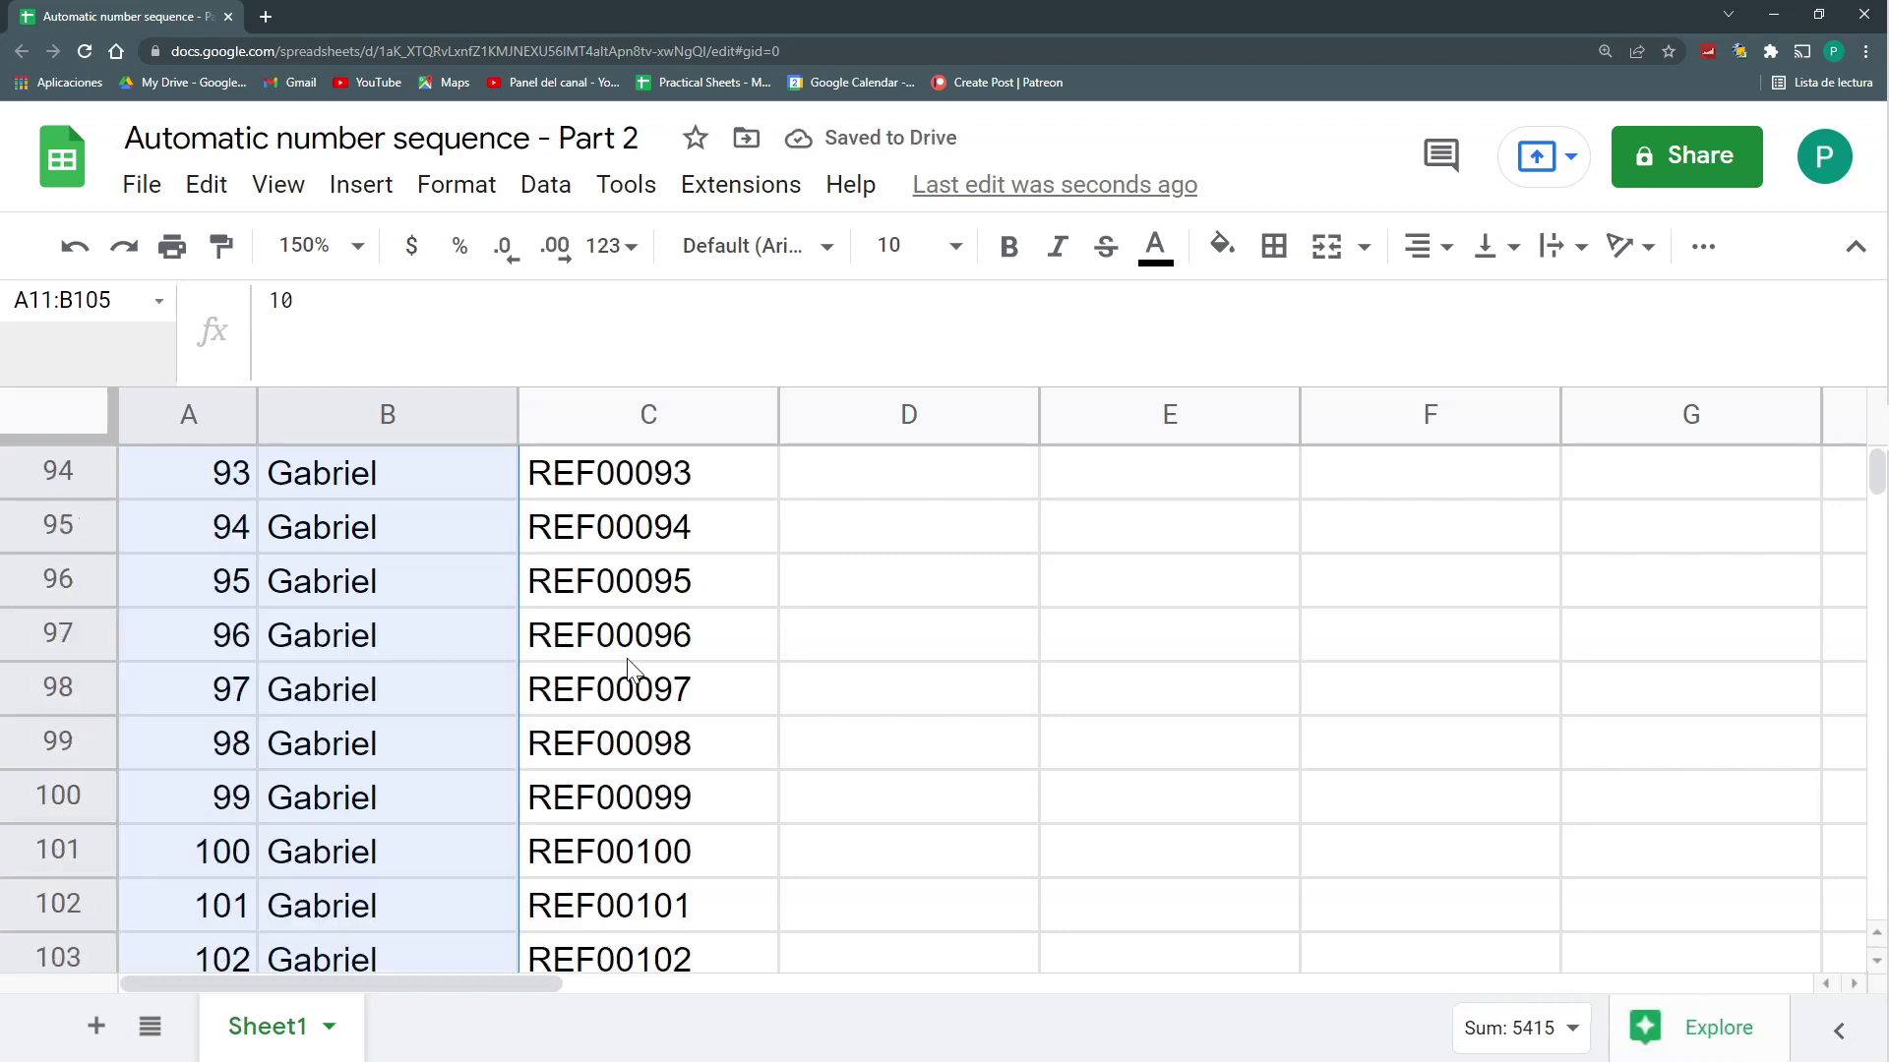
scroll(668, 679, "down", 3)
scroll(704, 683, "up", 2)
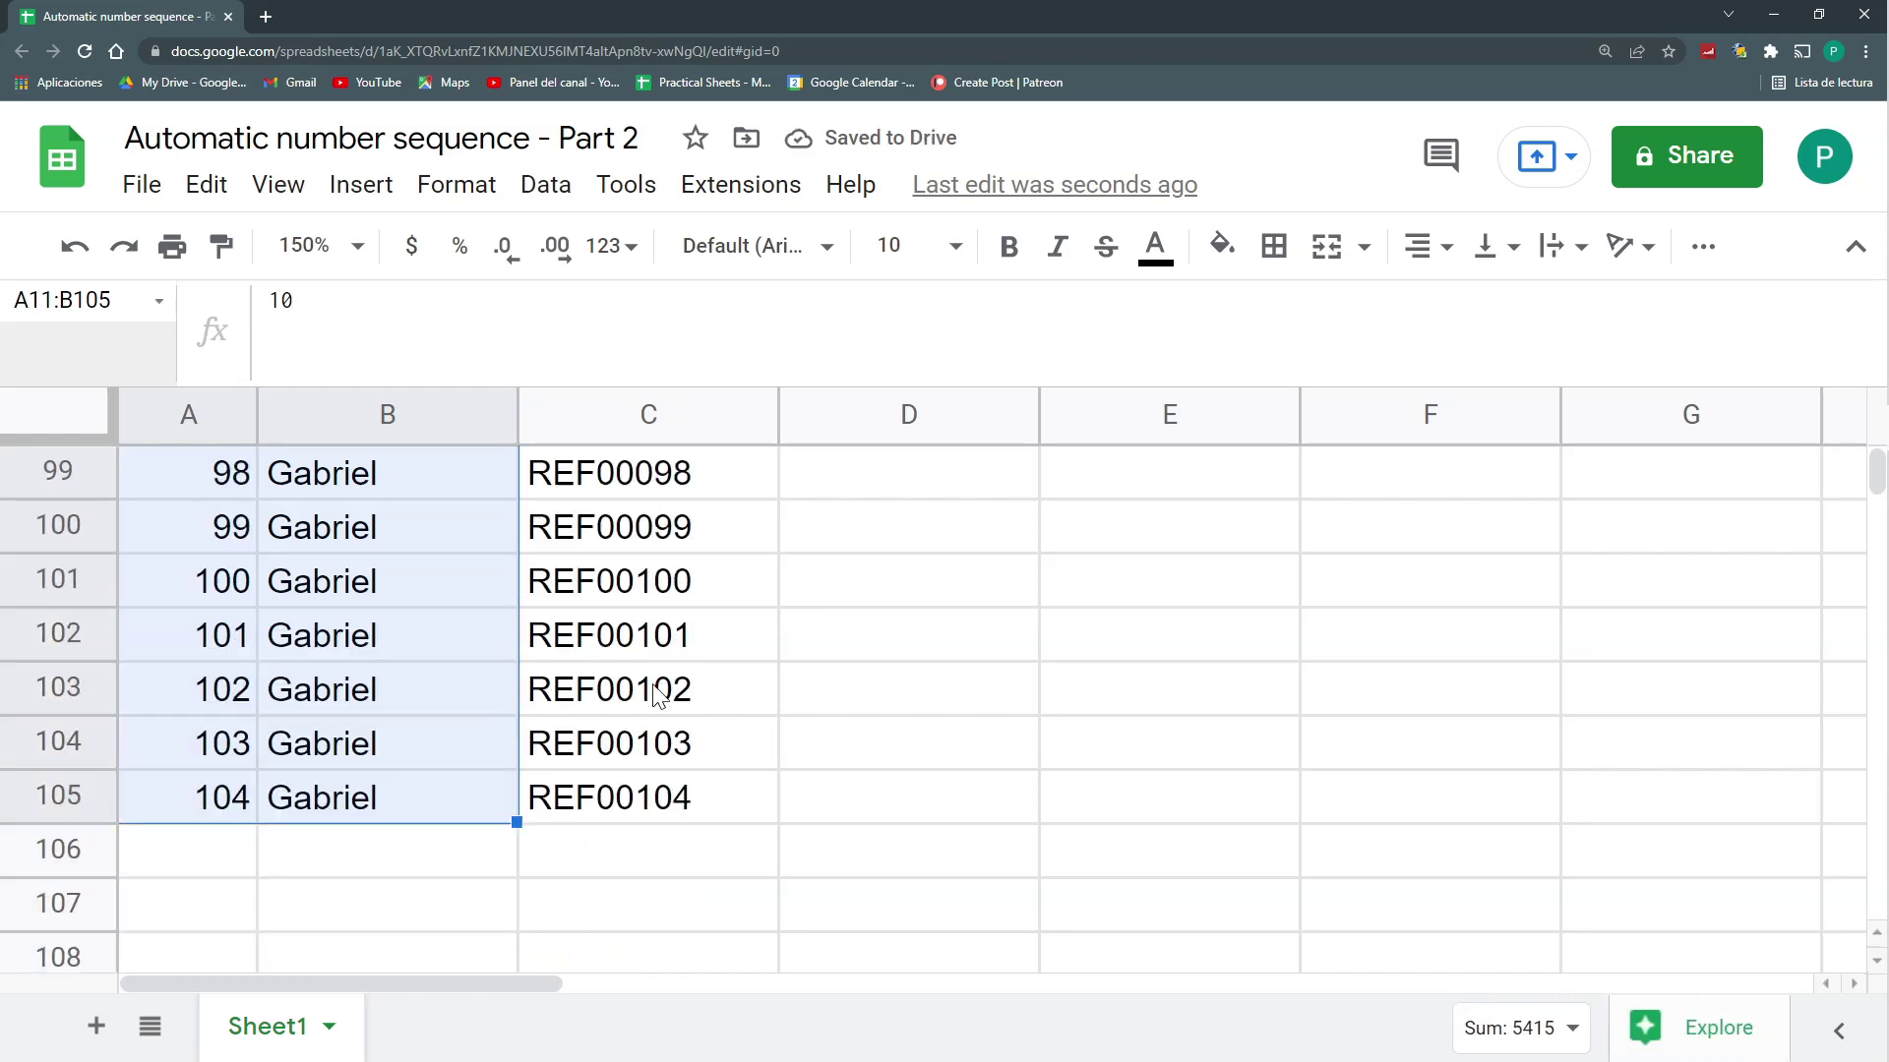
scroll(658, 693, "up", 2)
left_click(683, 802)
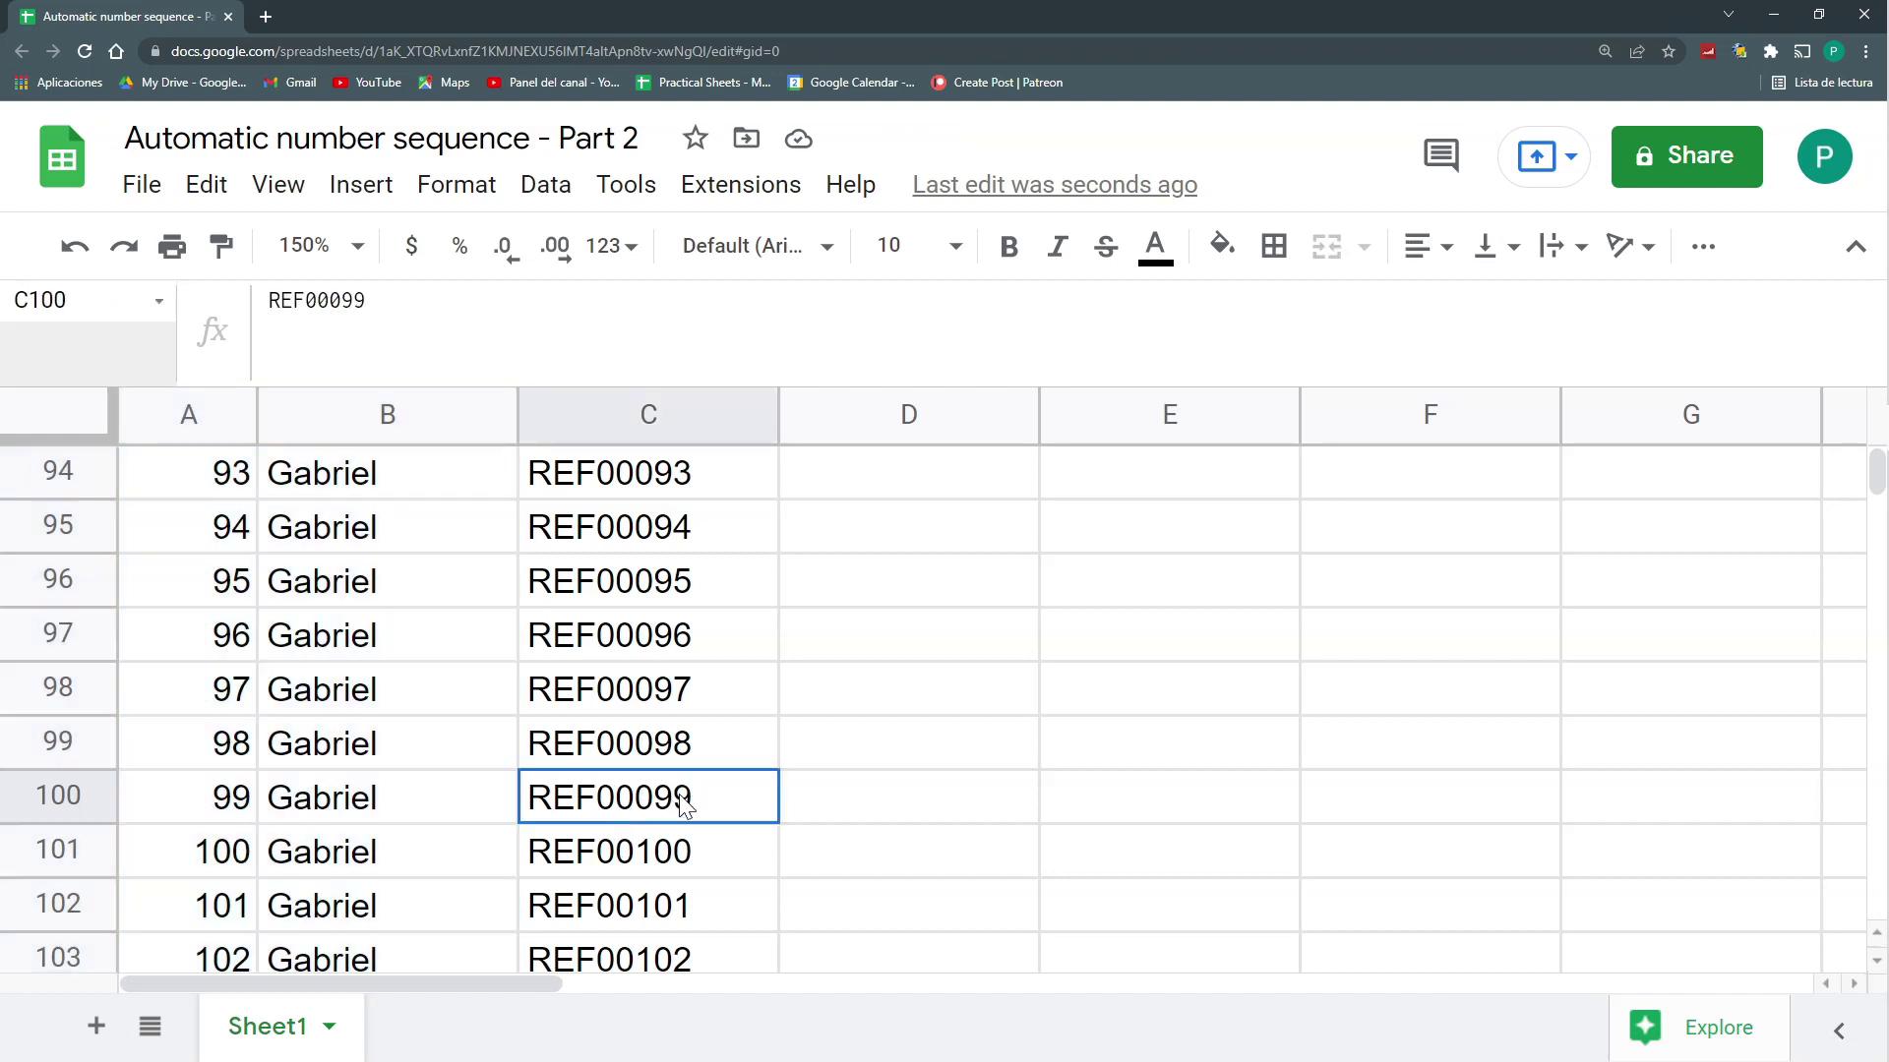
scroll(669, 797, "down", 3)
left_click(674, 491)
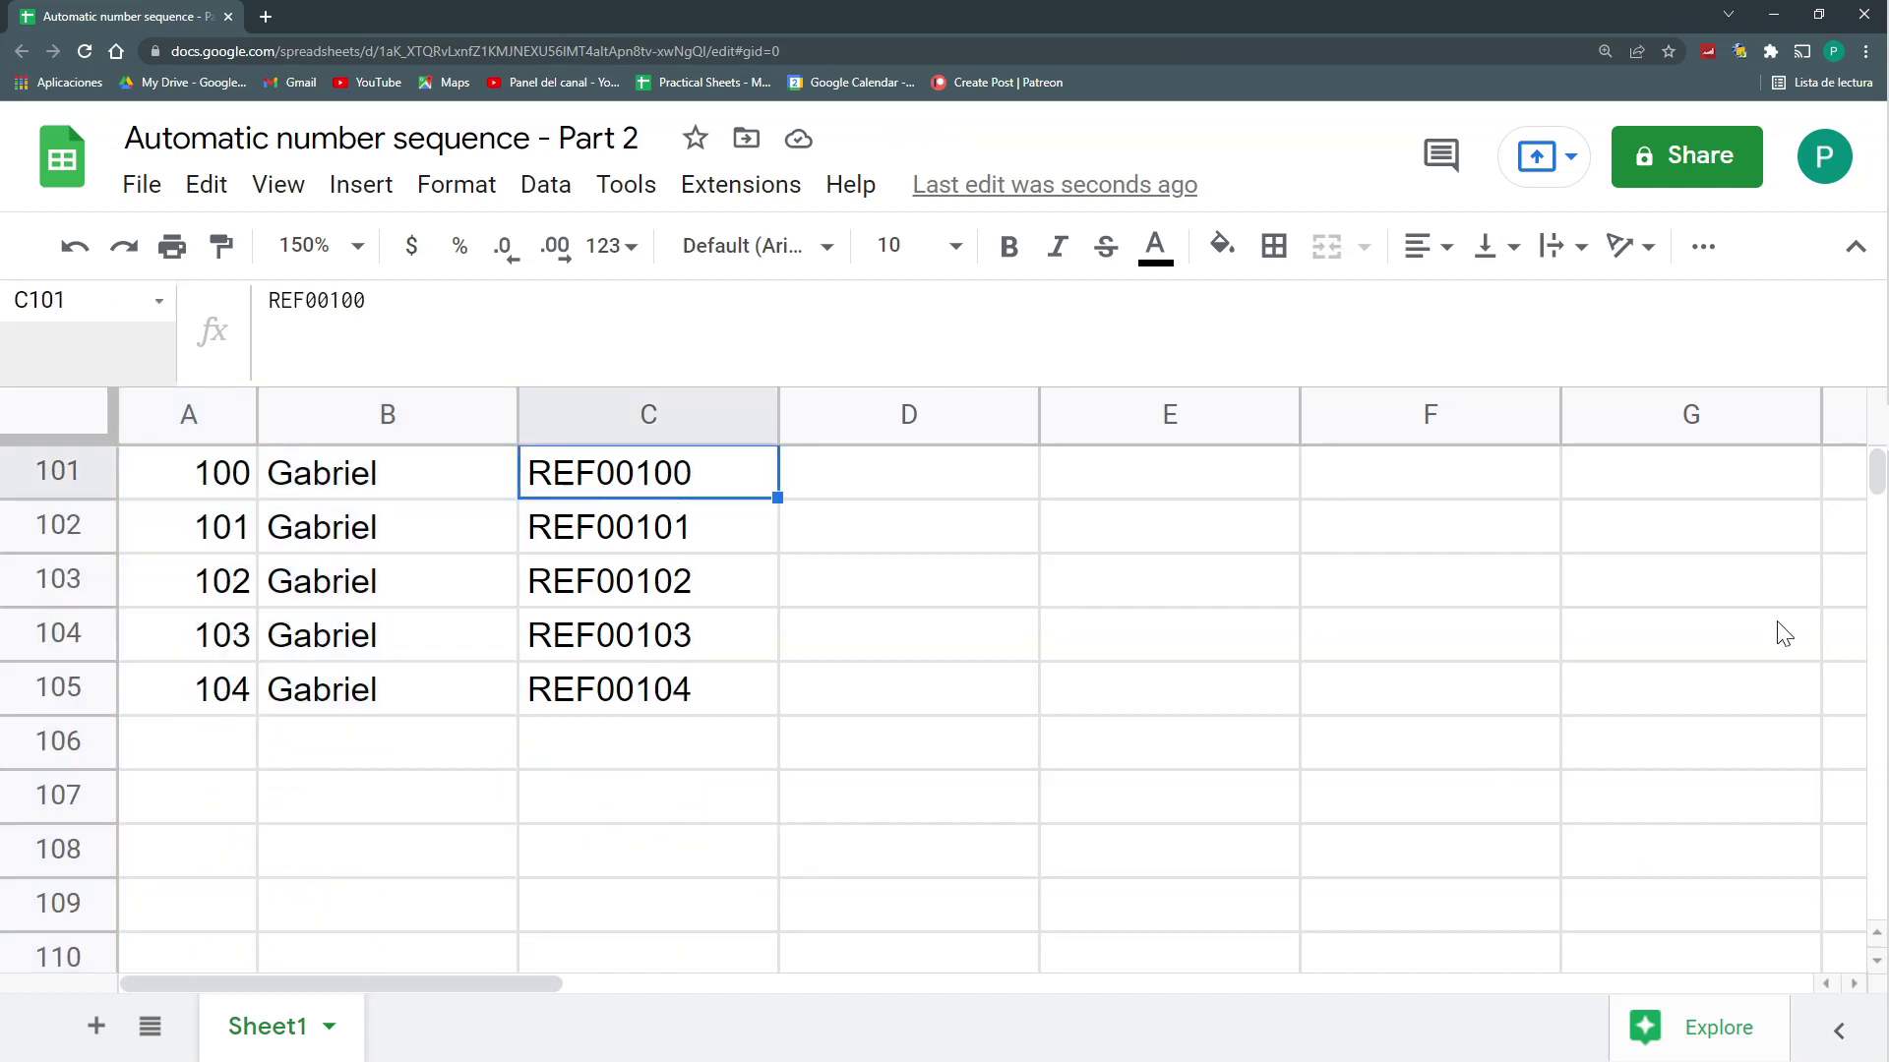
left_click_drag(1879, 482, 1881, 448)
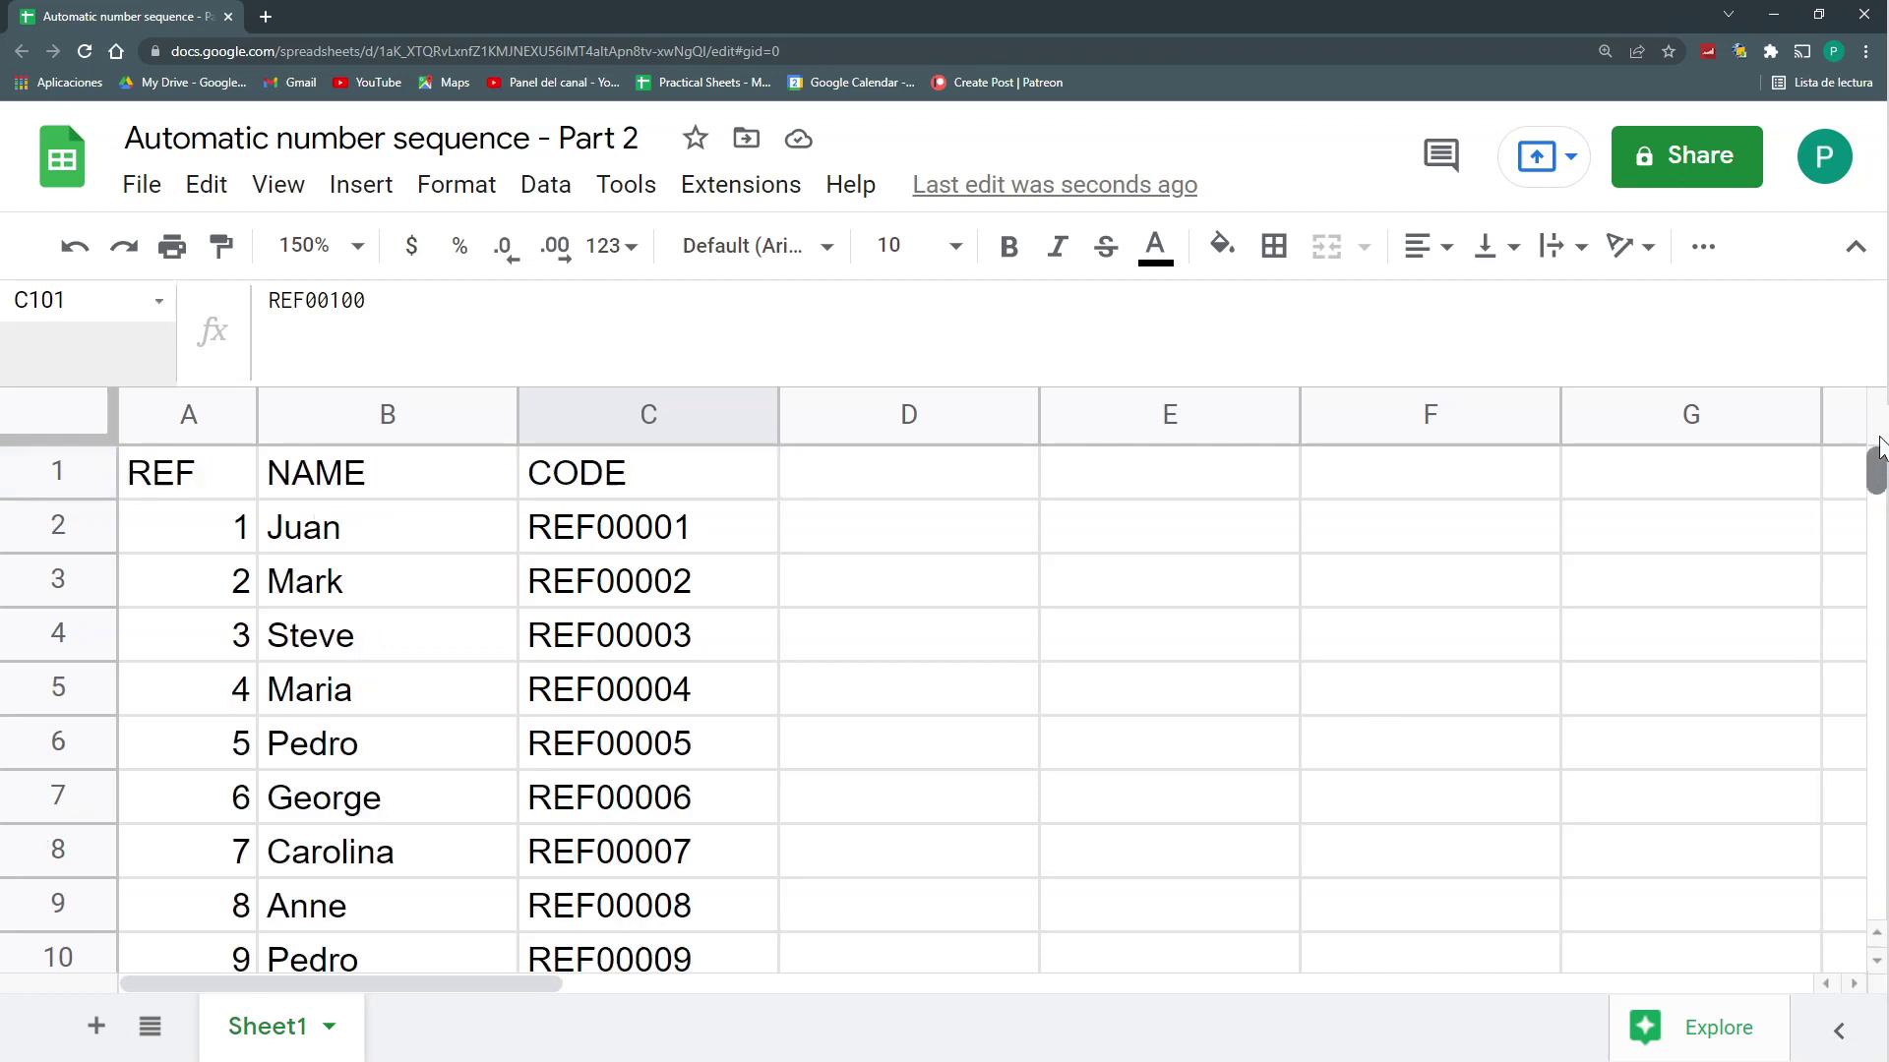
left_click(634, 472)
left_click(651, 534)
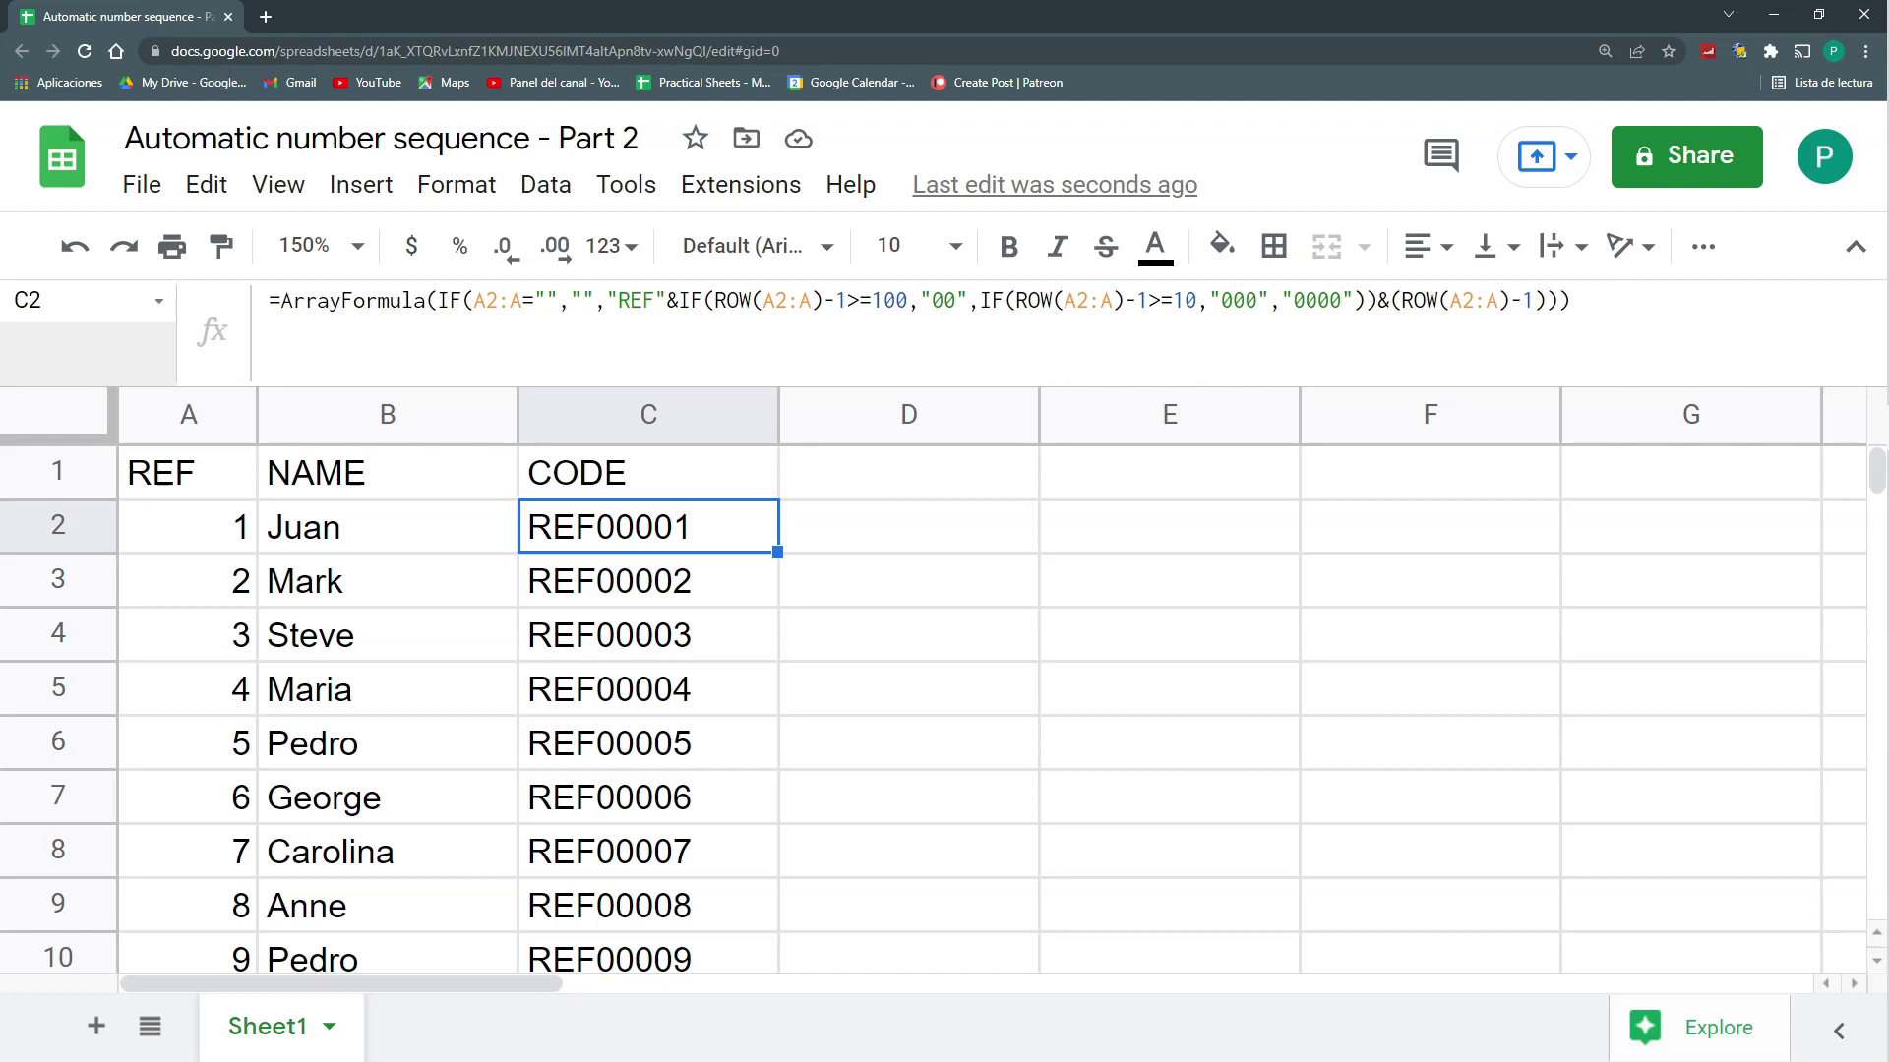
Add an IF(ROW(A2:A)-1>=1000;"0";…) branch to C2's formula, close it, and commit
double_click(717, 539)
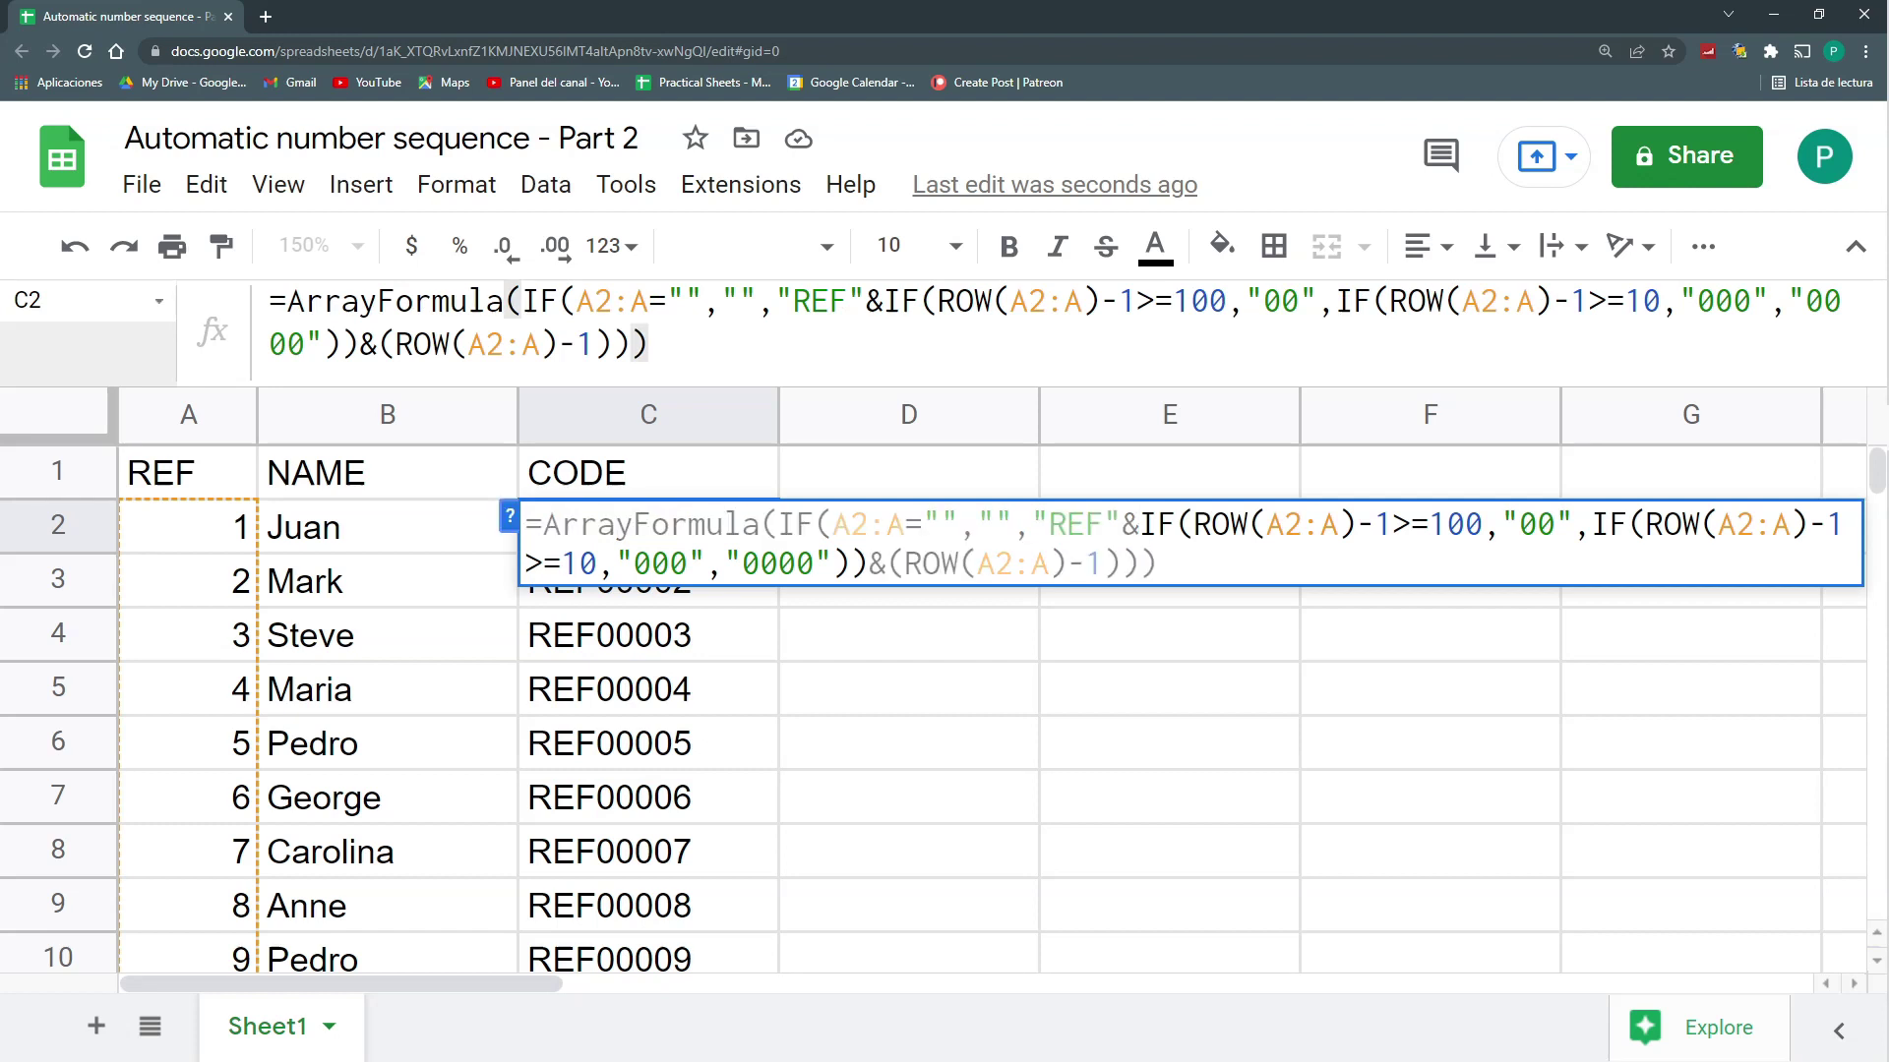
type("IF(")
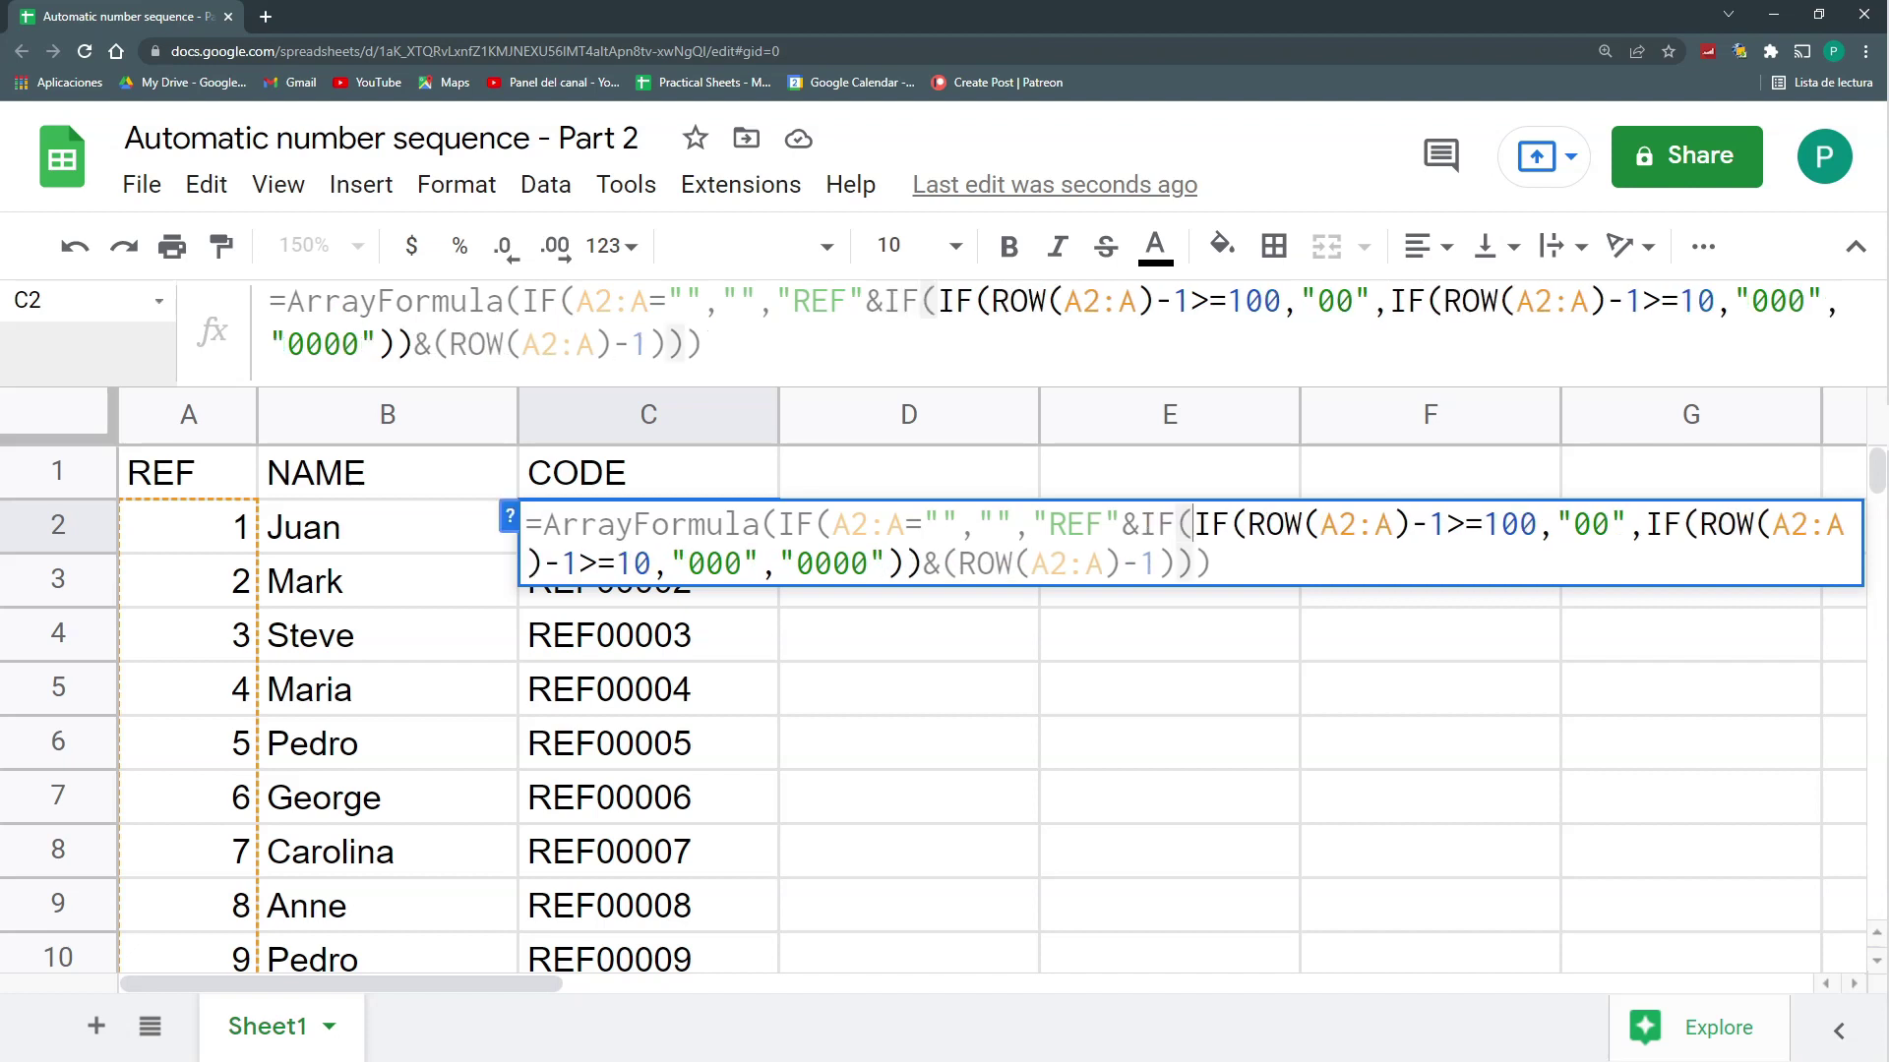
type("ROW")
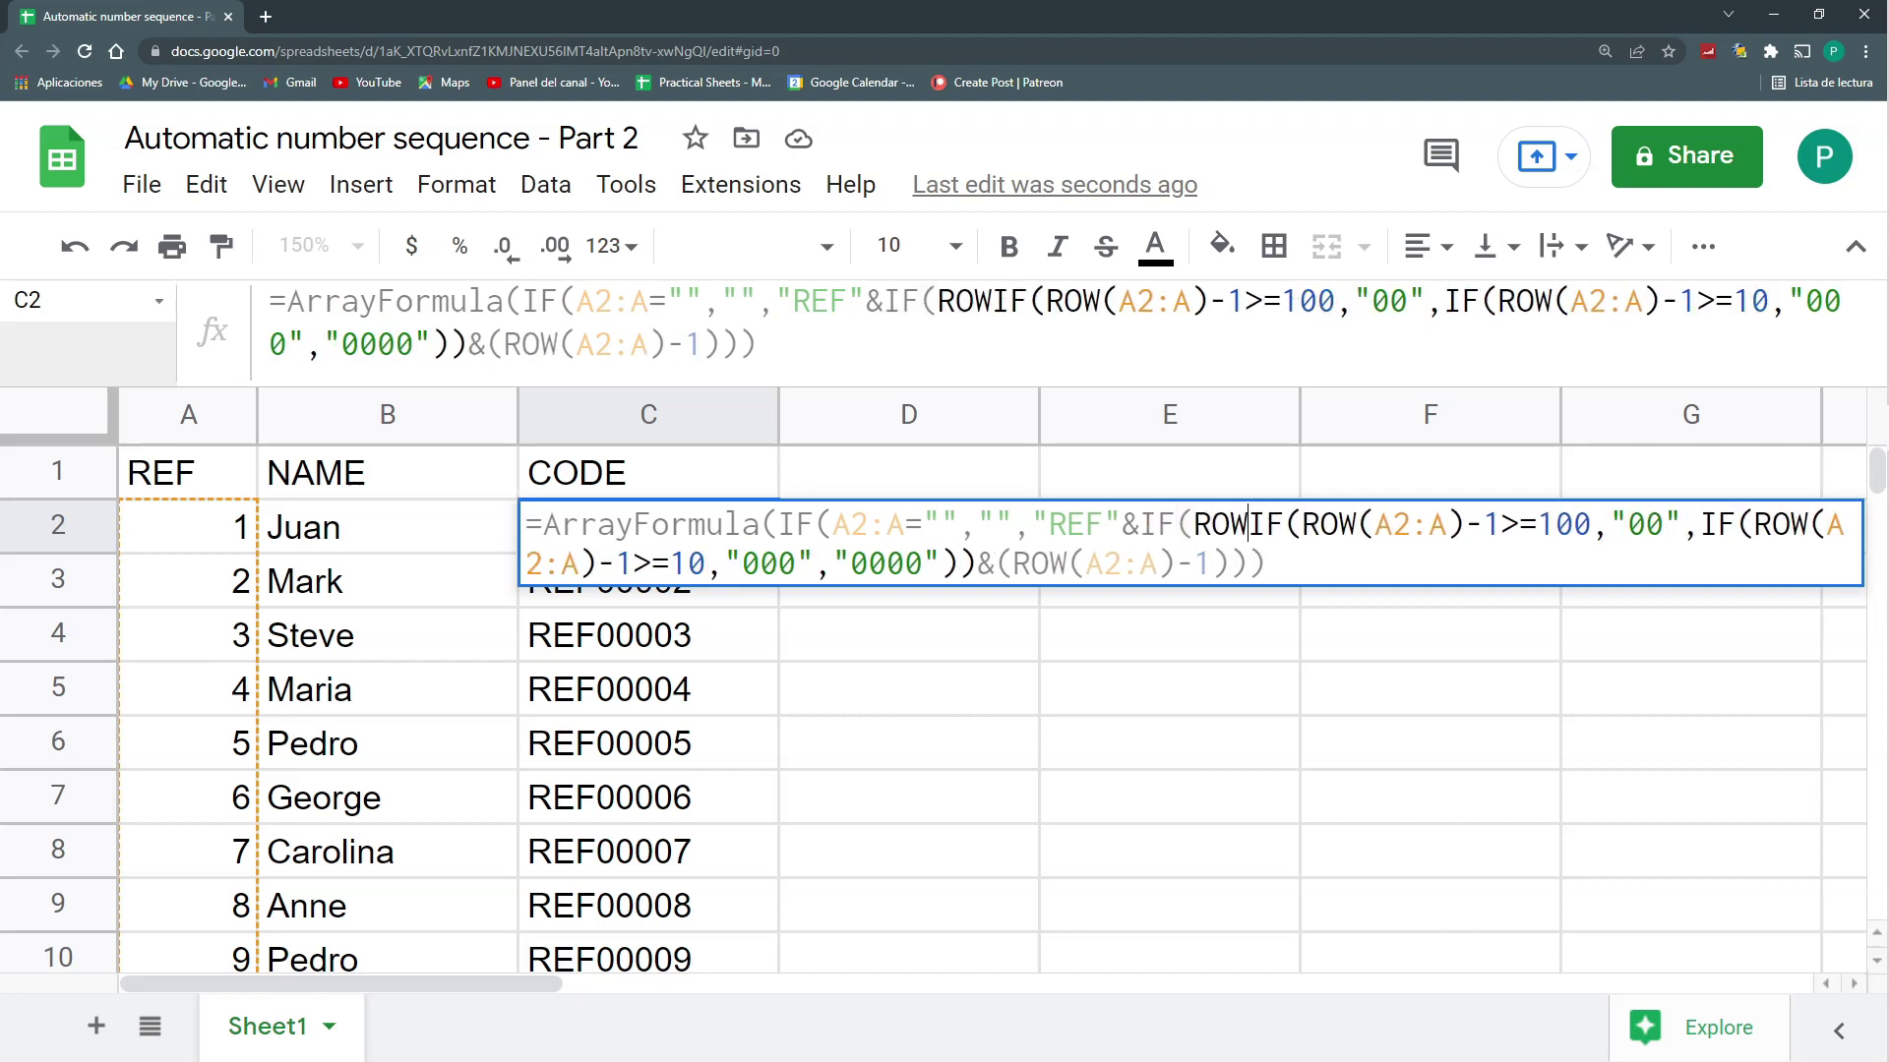
type("(A2")
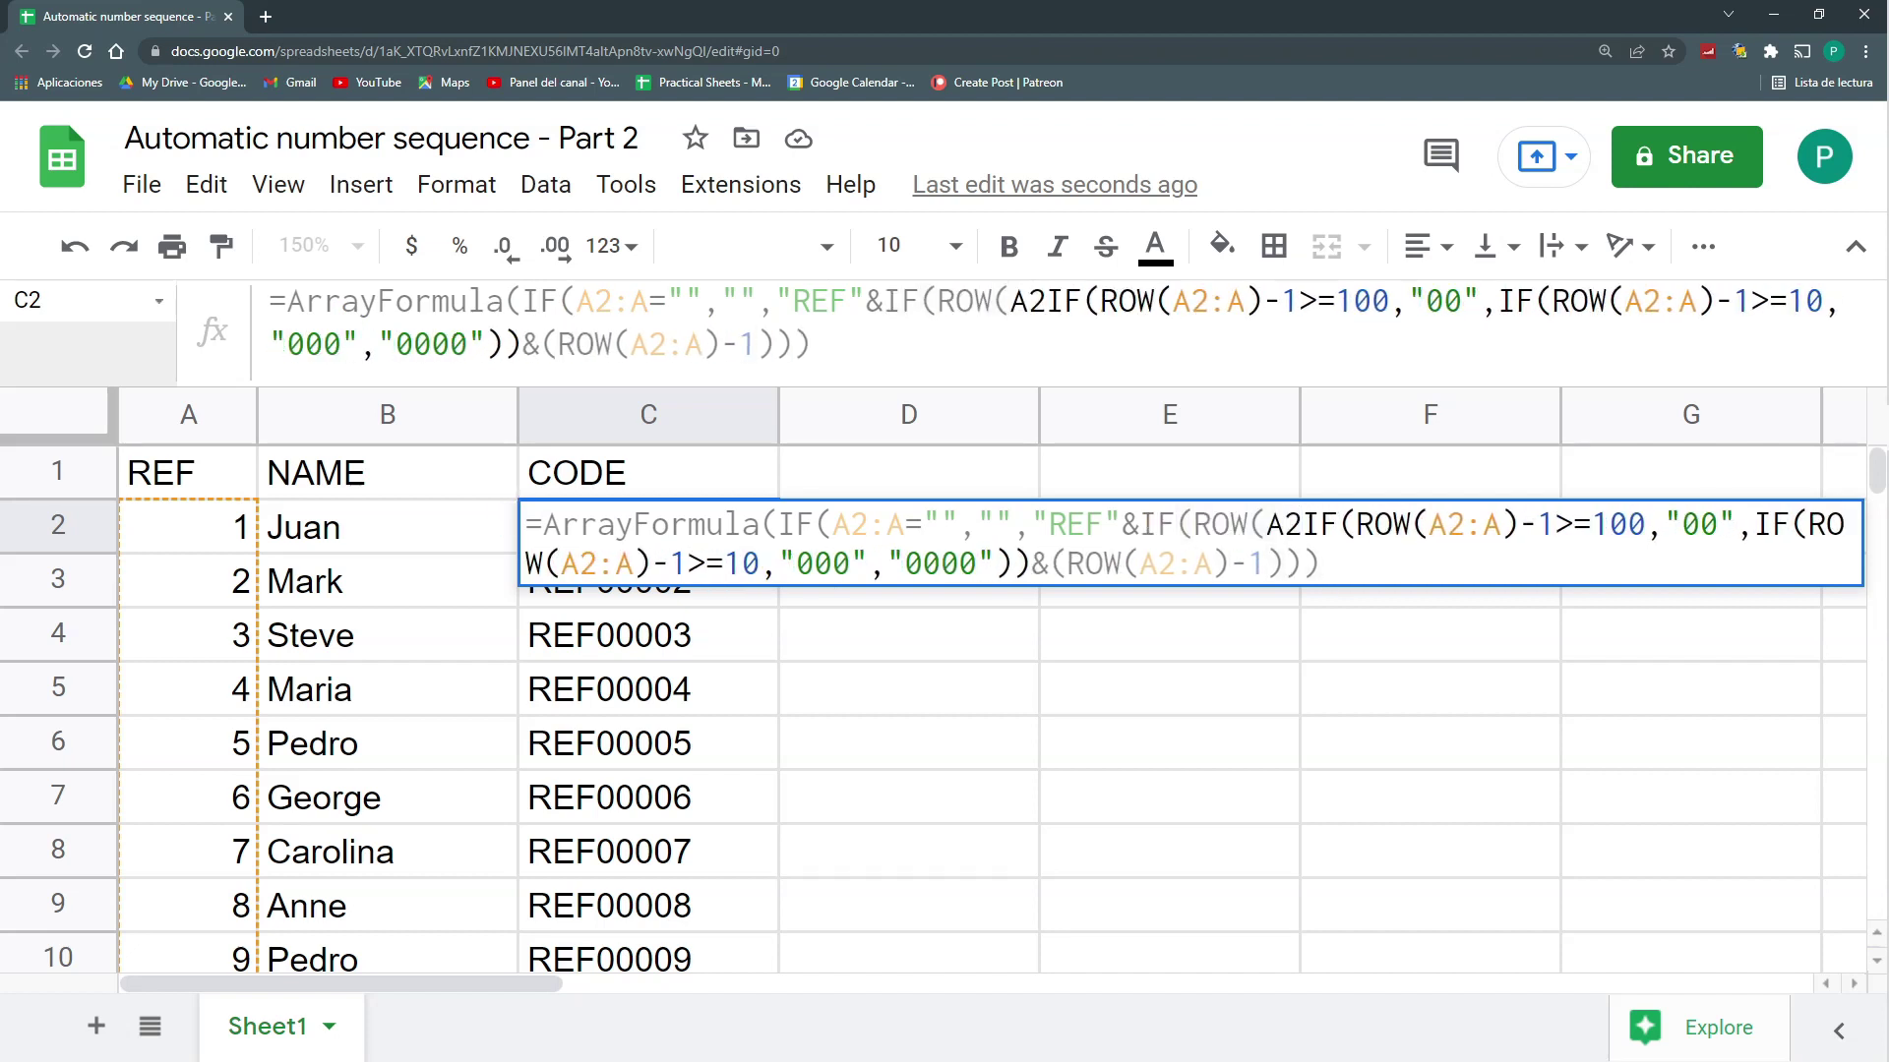
type(":A>=")
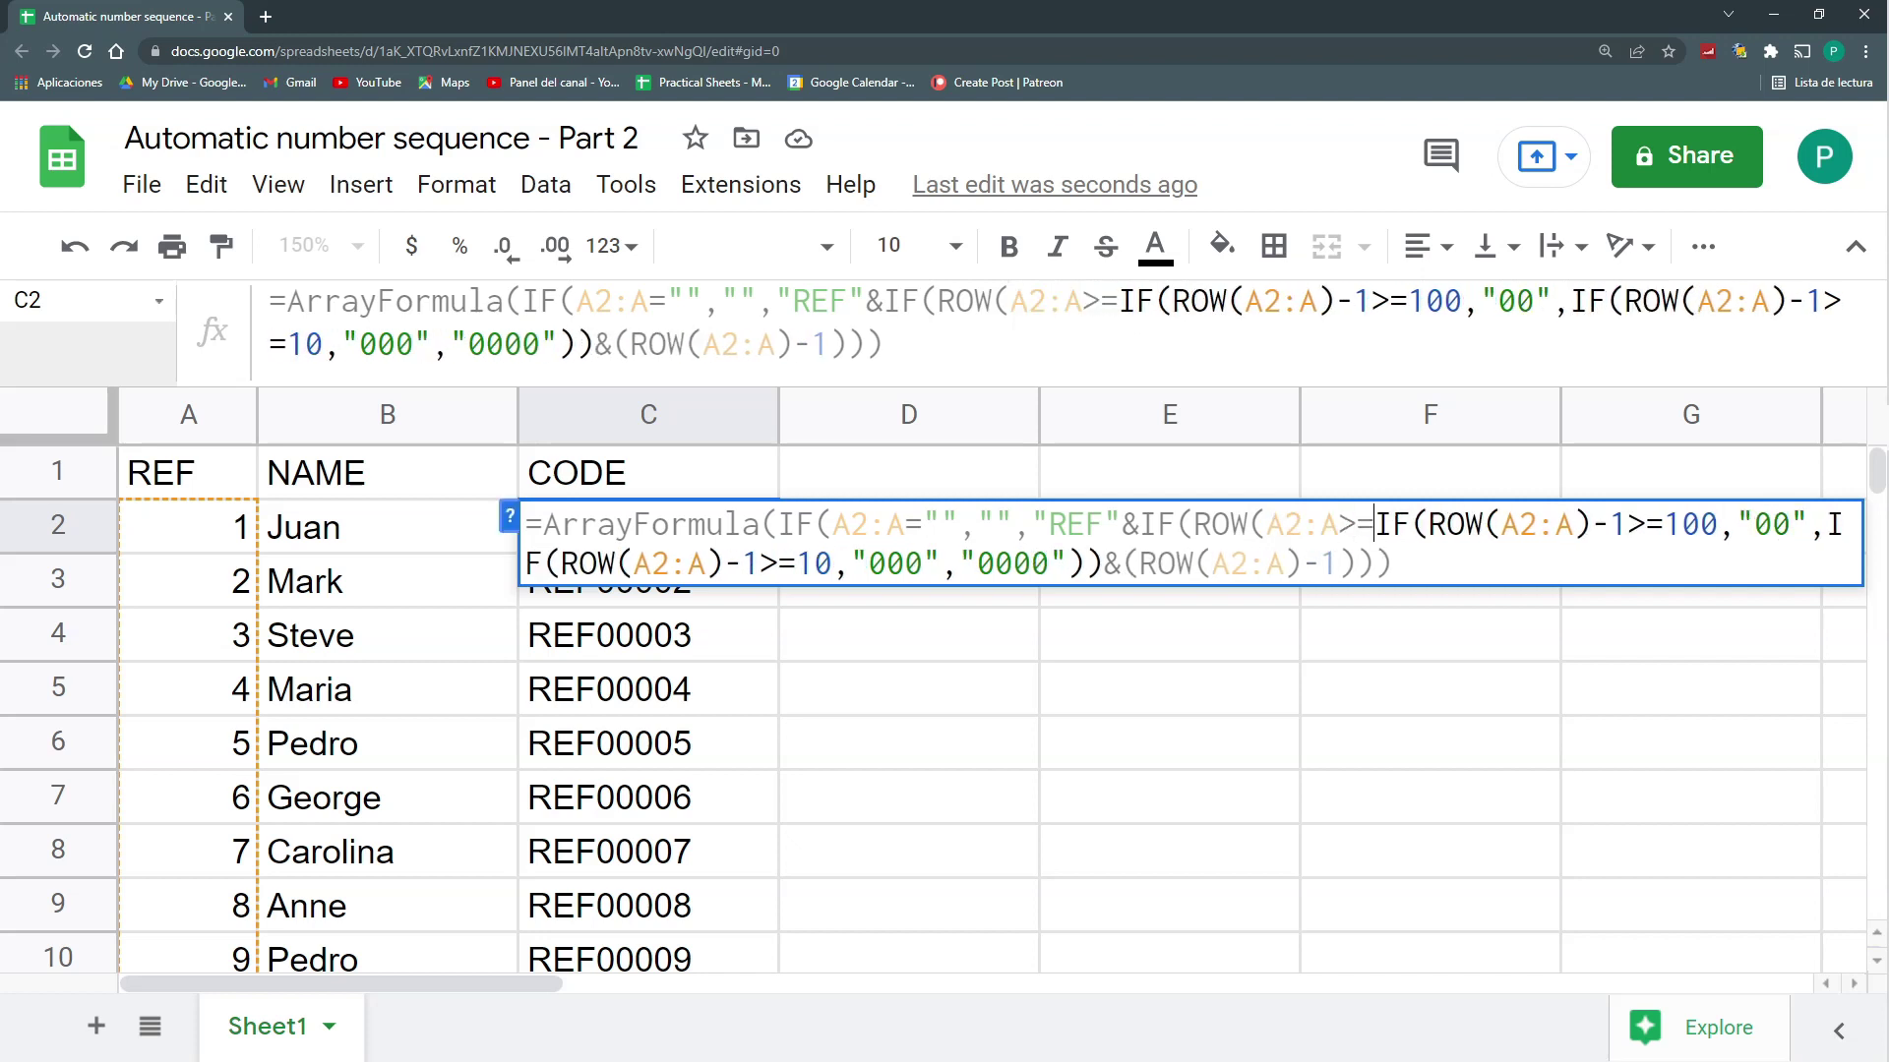
type("100")
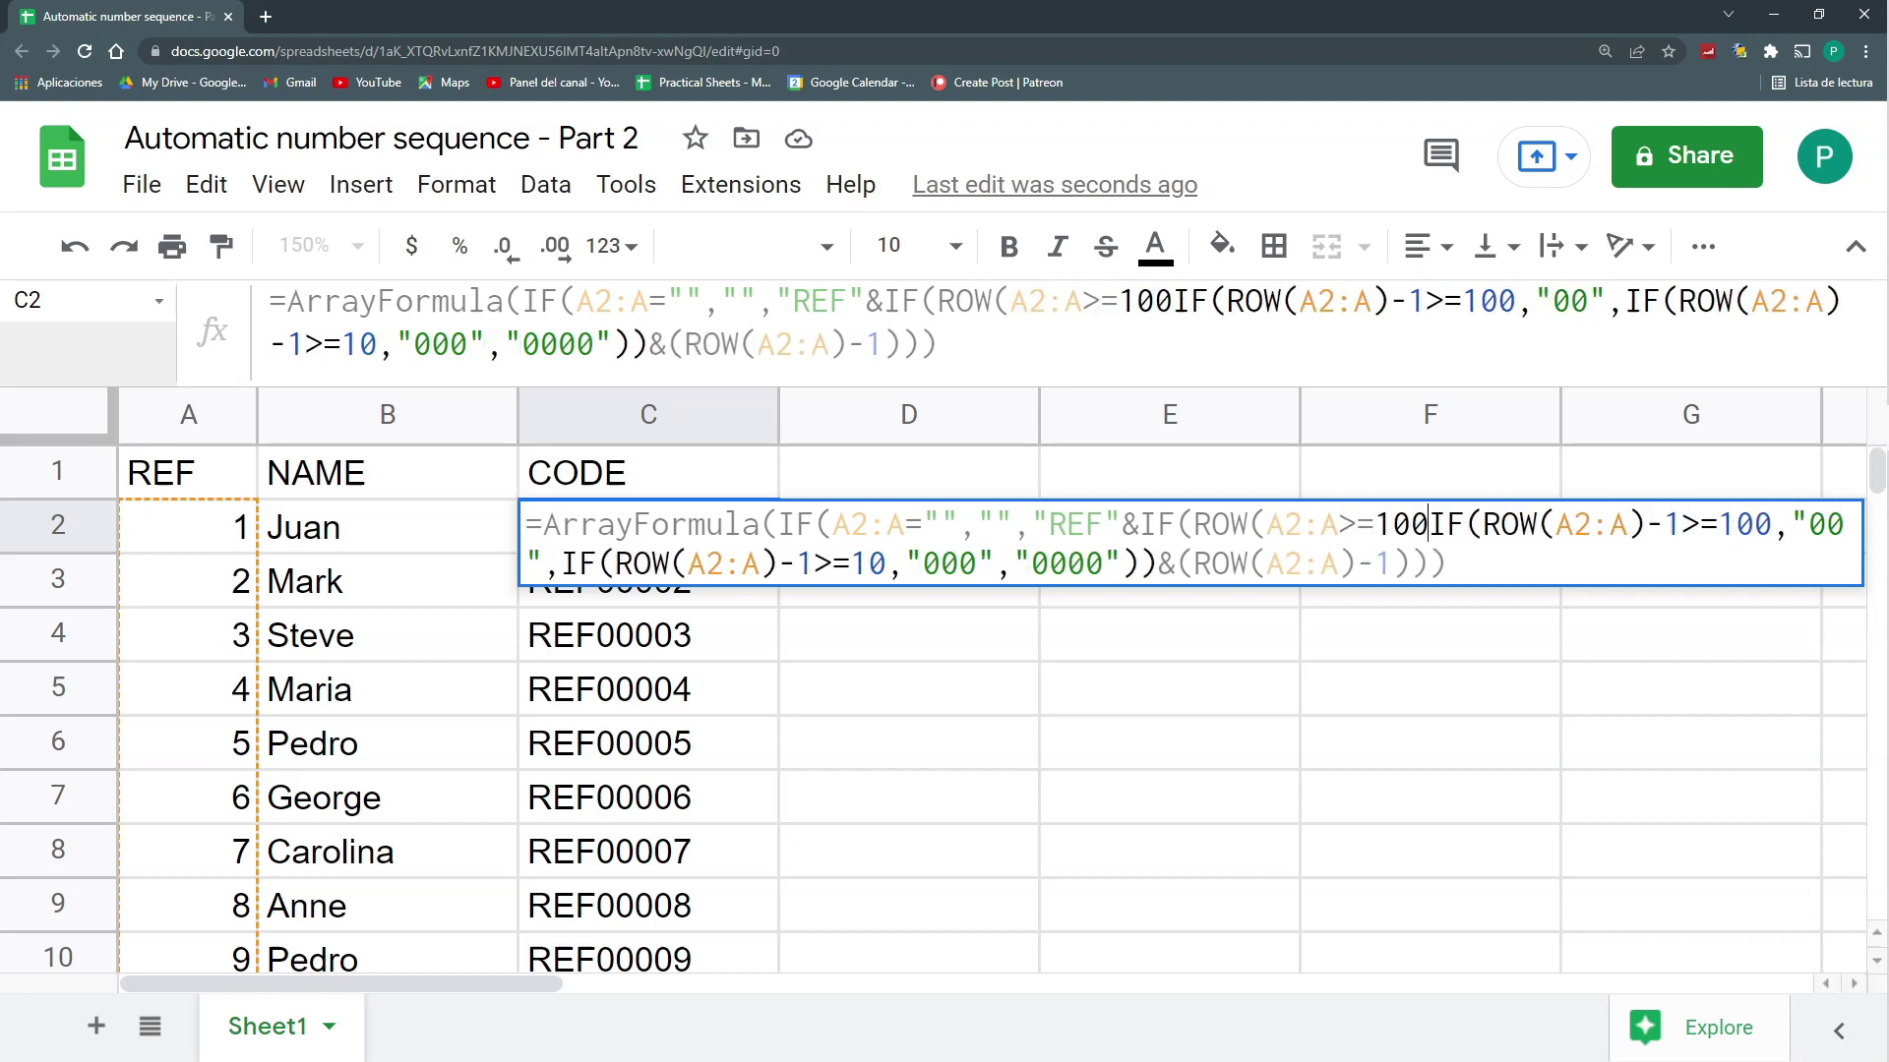
key("BackSpace")
key("BackSpace")
key("BackSpace")
key("BackSpace")
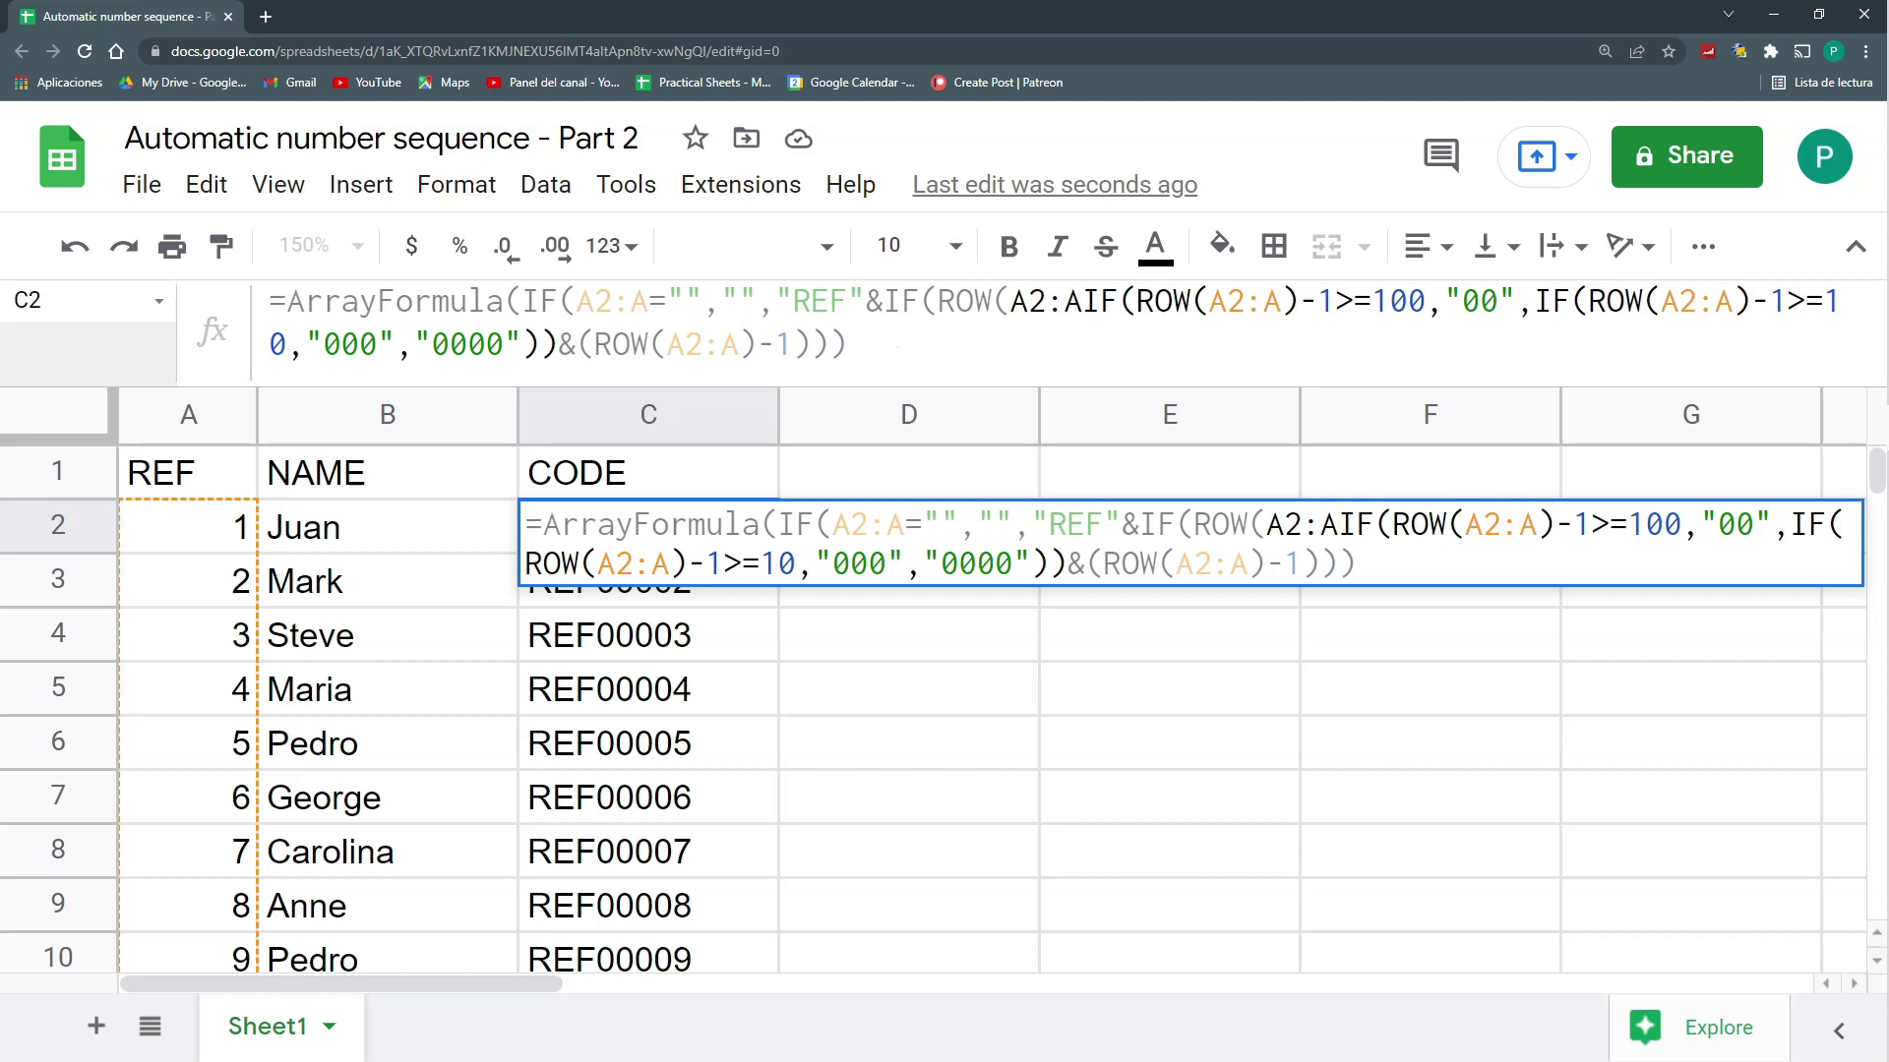
type(")-1")
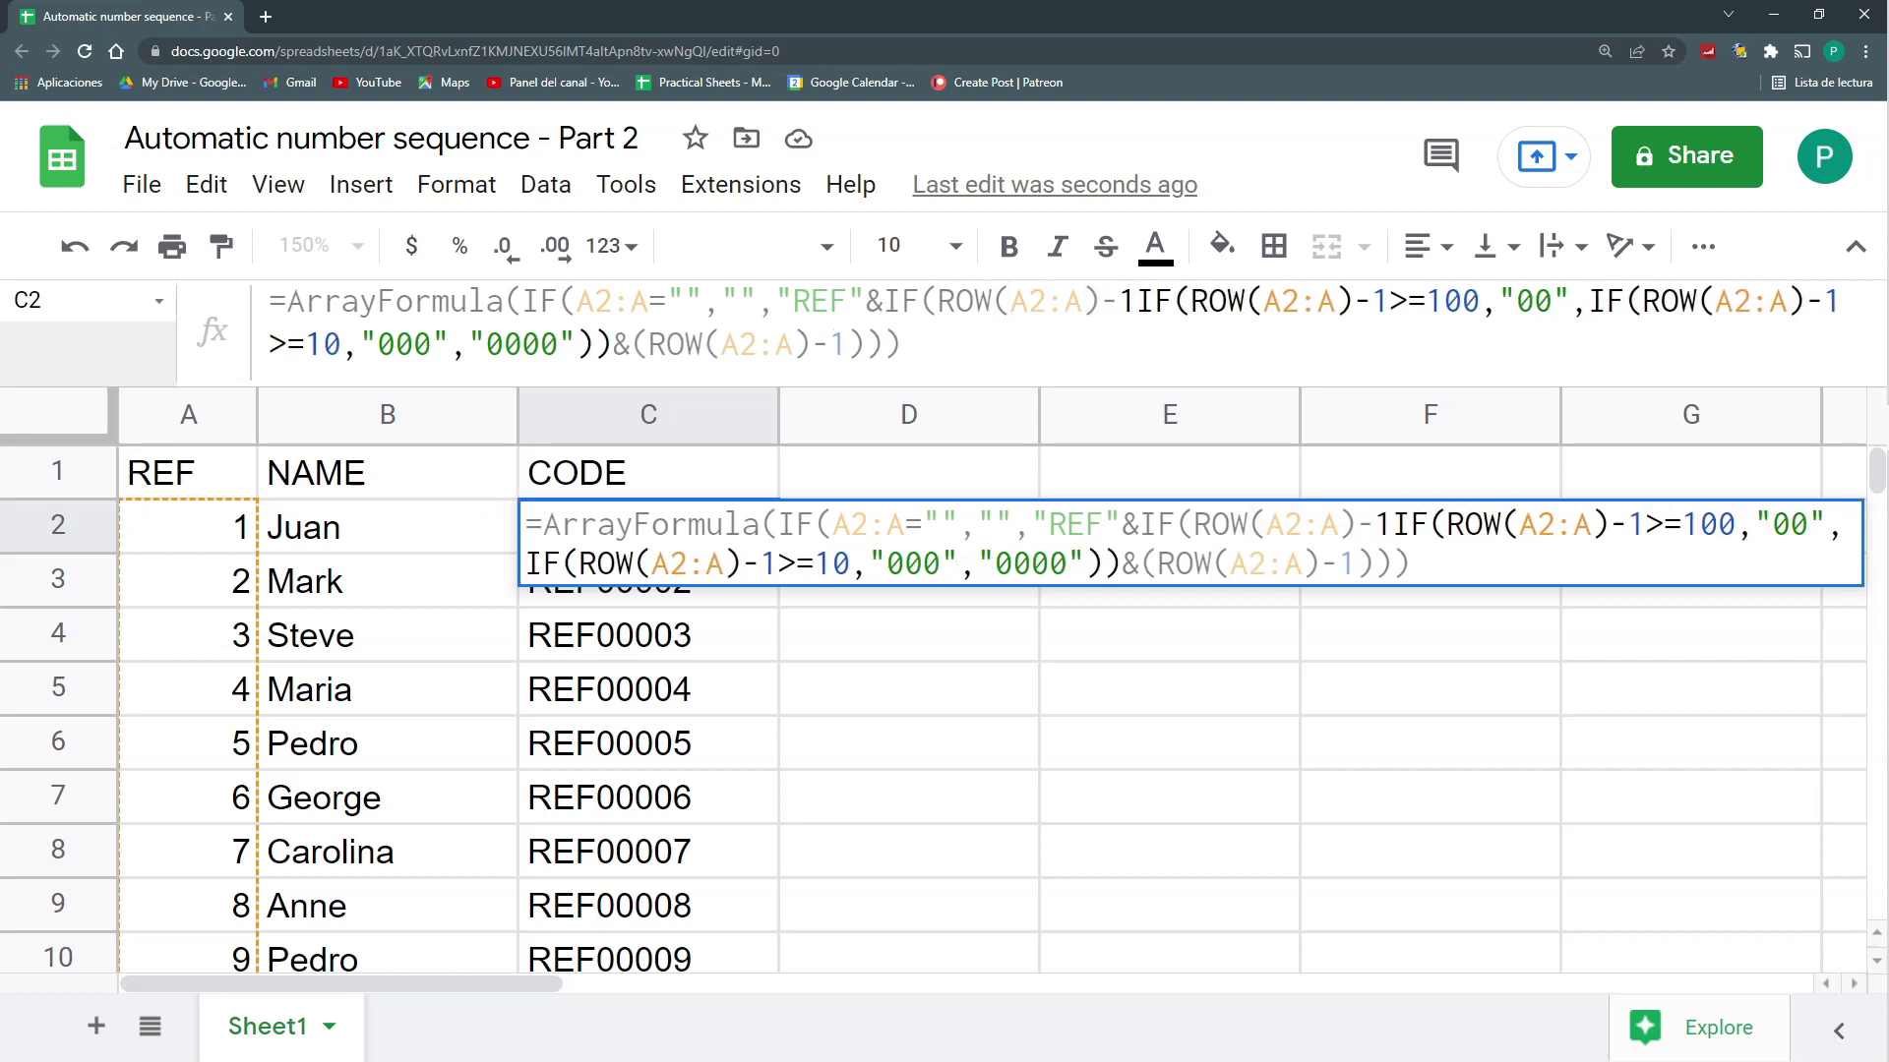
type(">=1000")
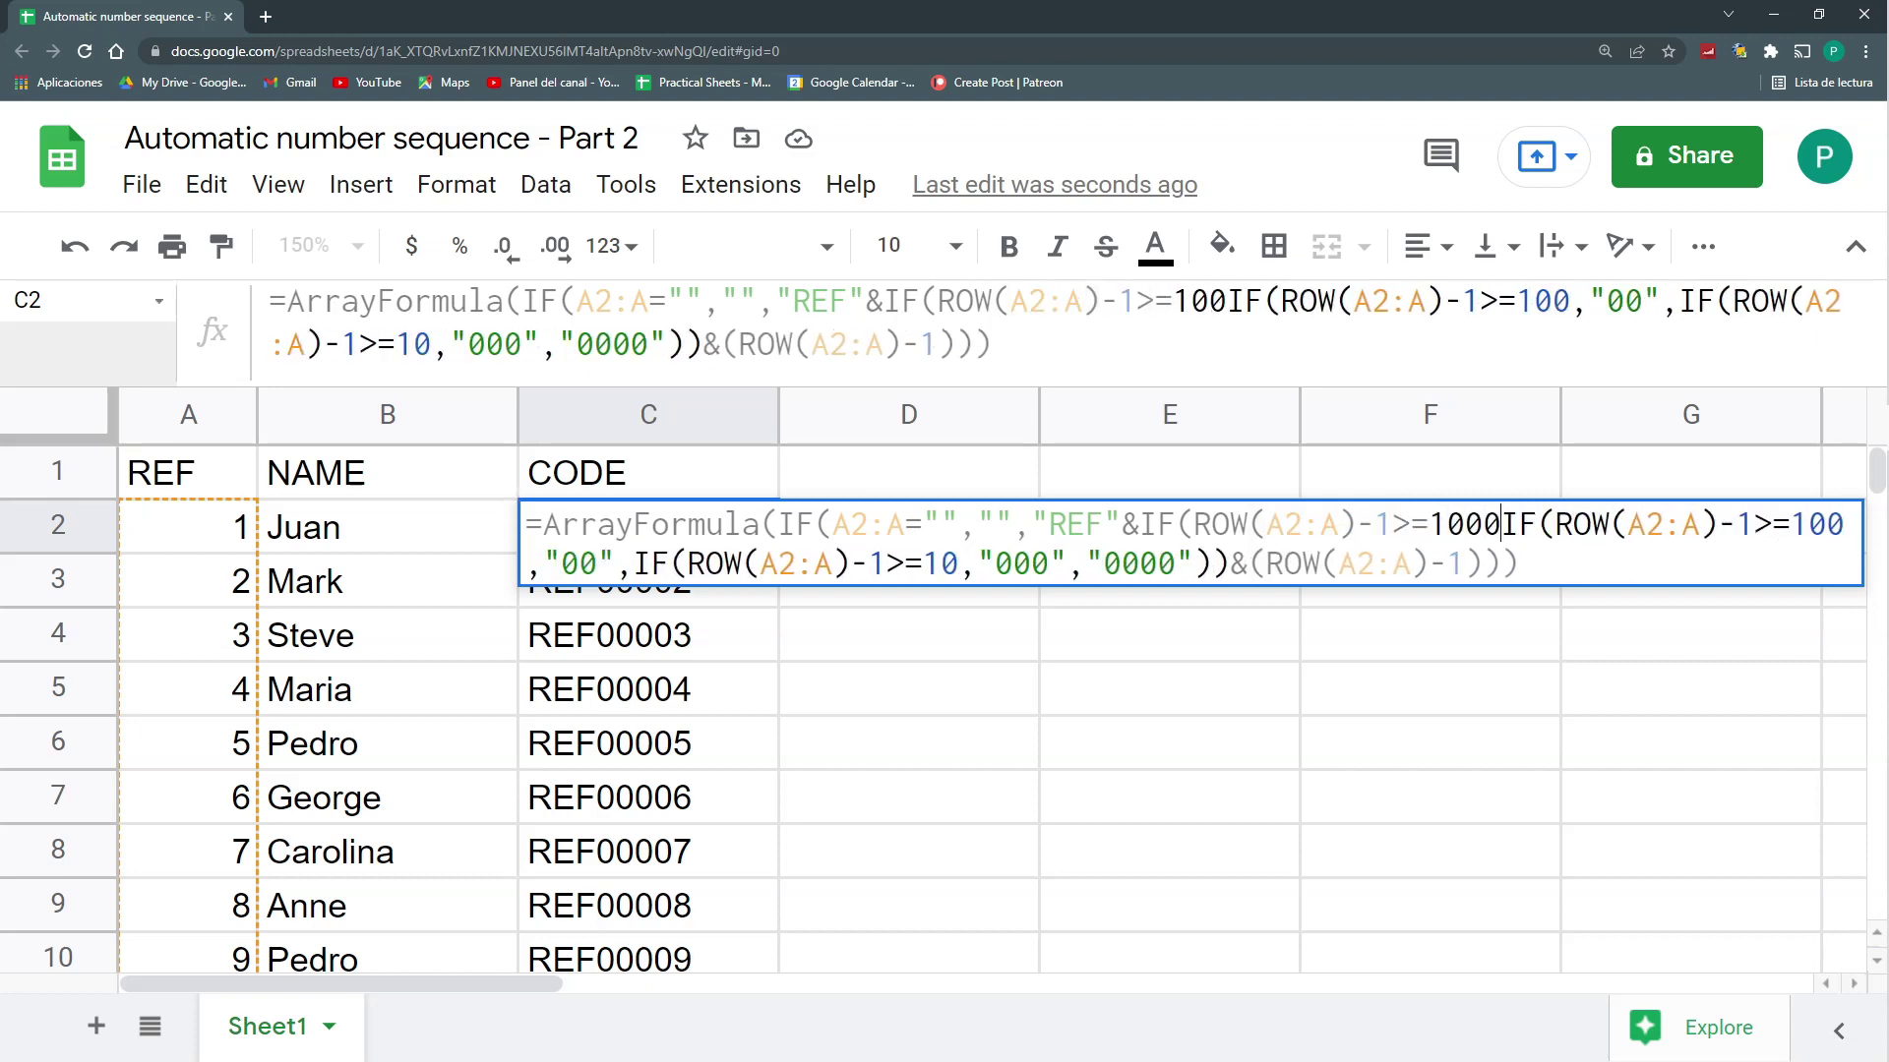
type(";")
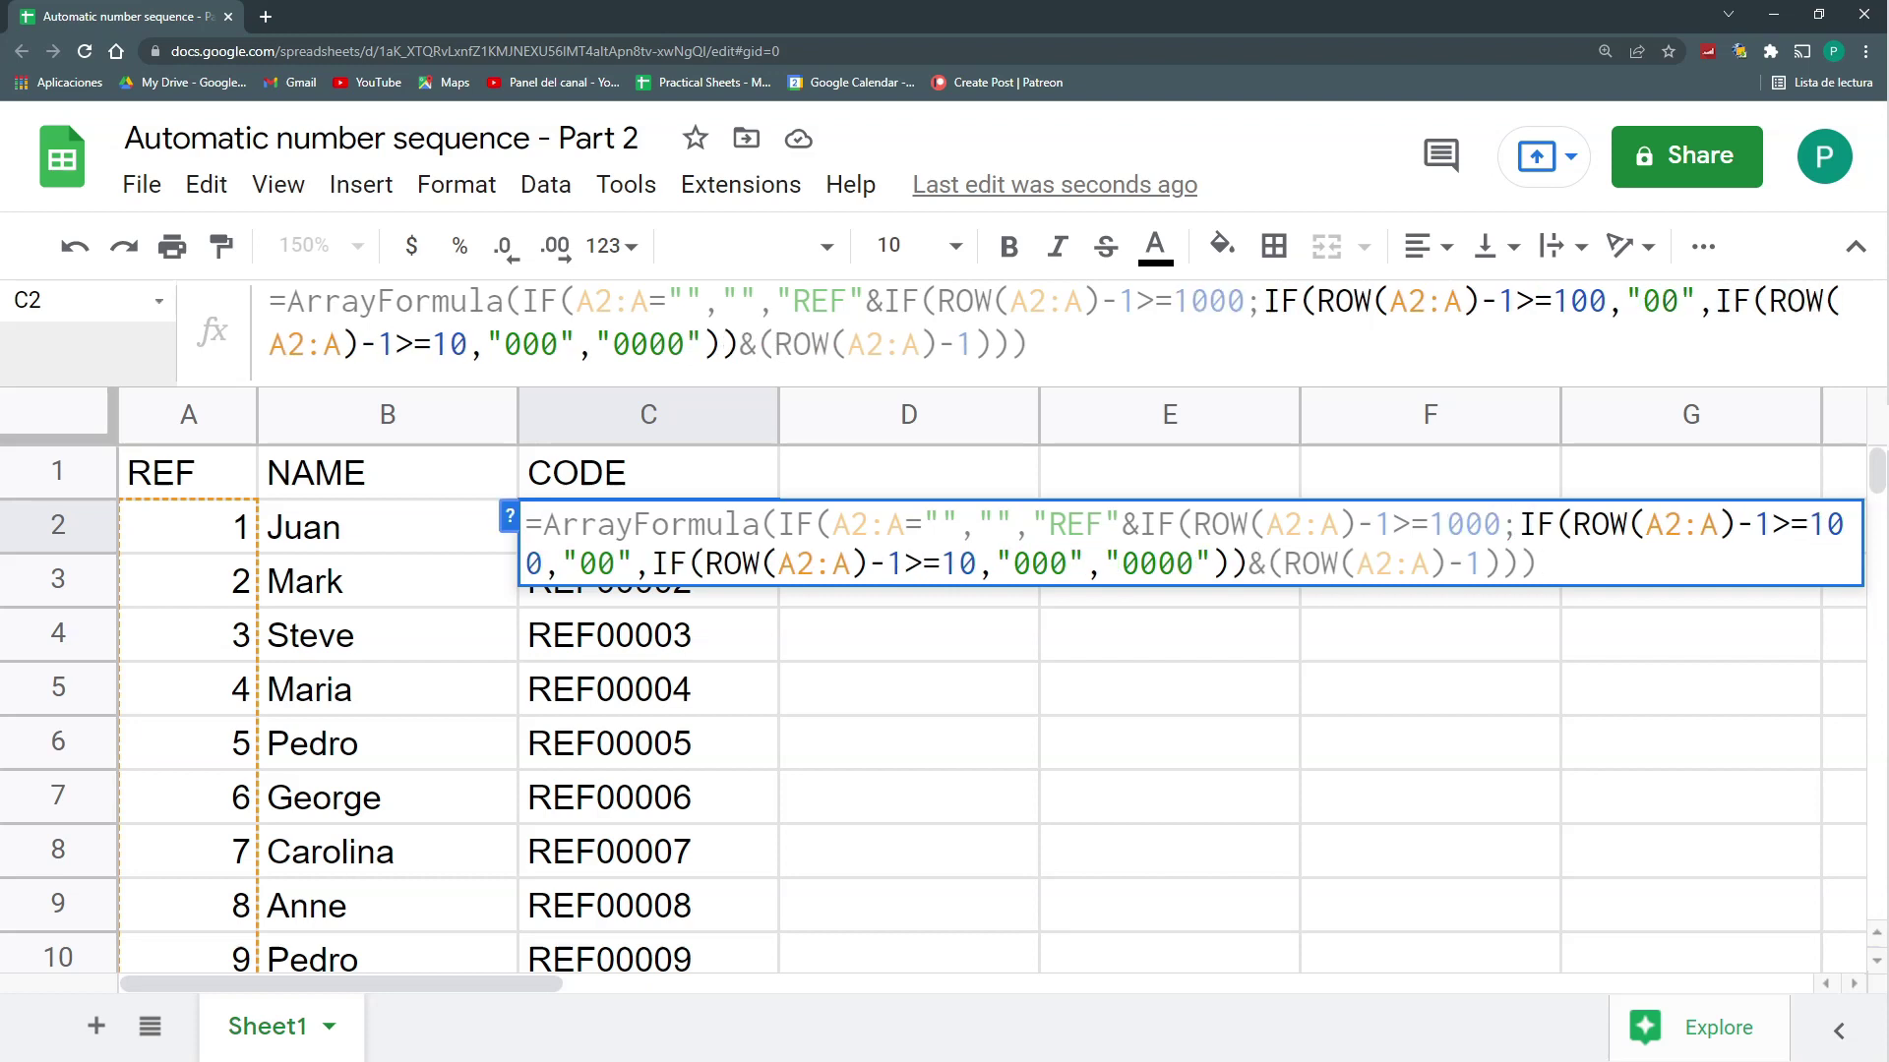
type("\"0\"")
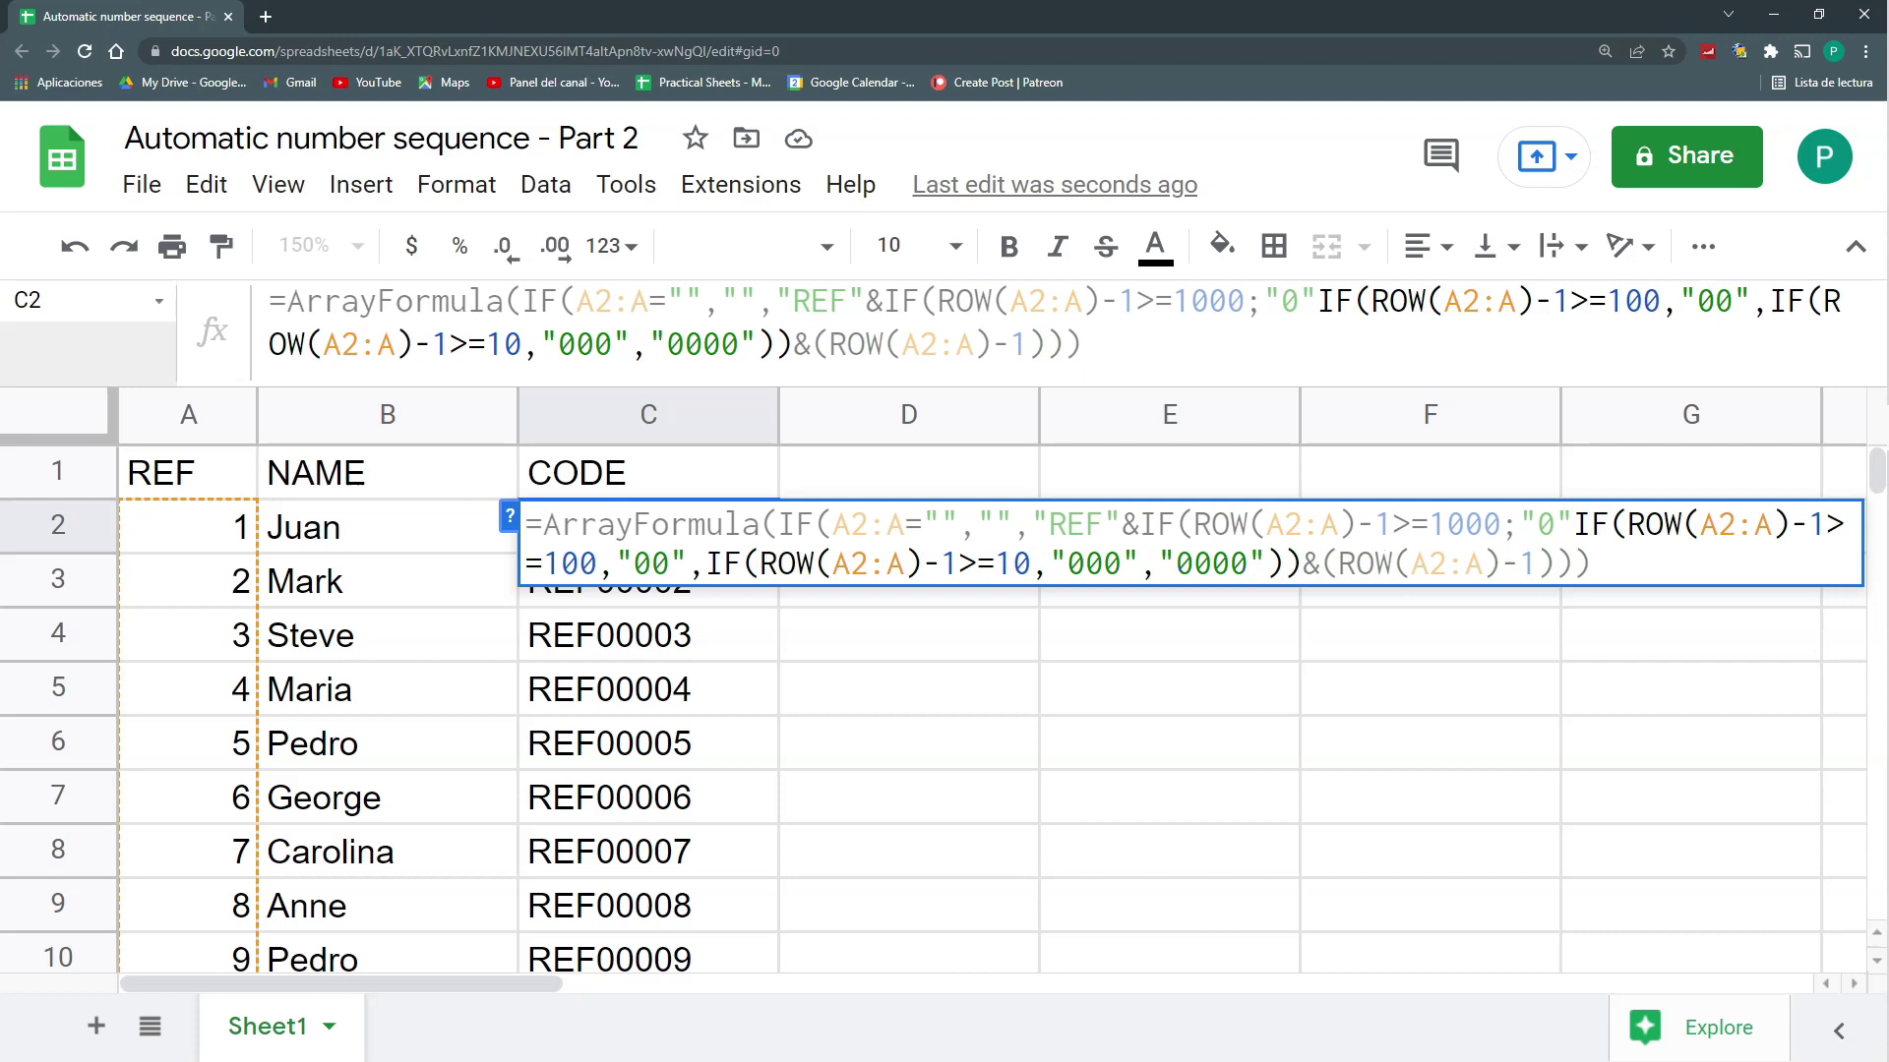
type(";")
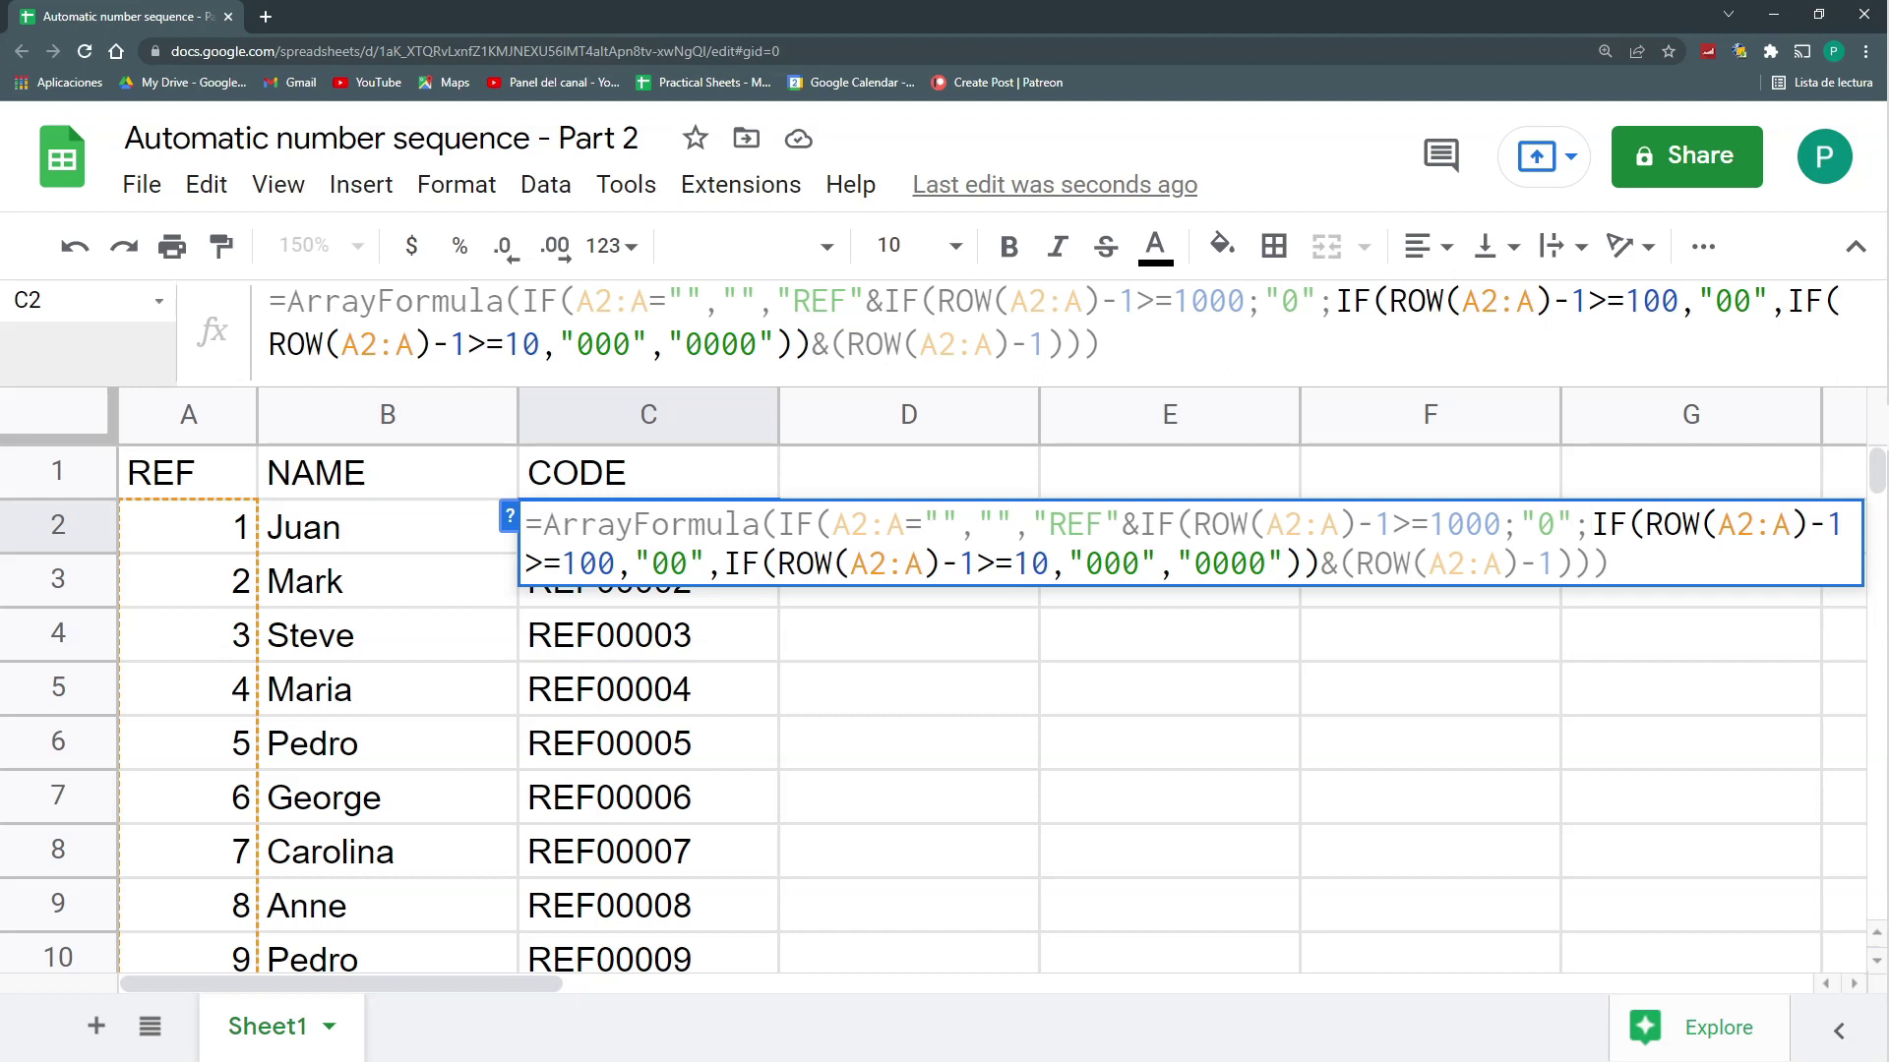
key("Right")
key("Right")
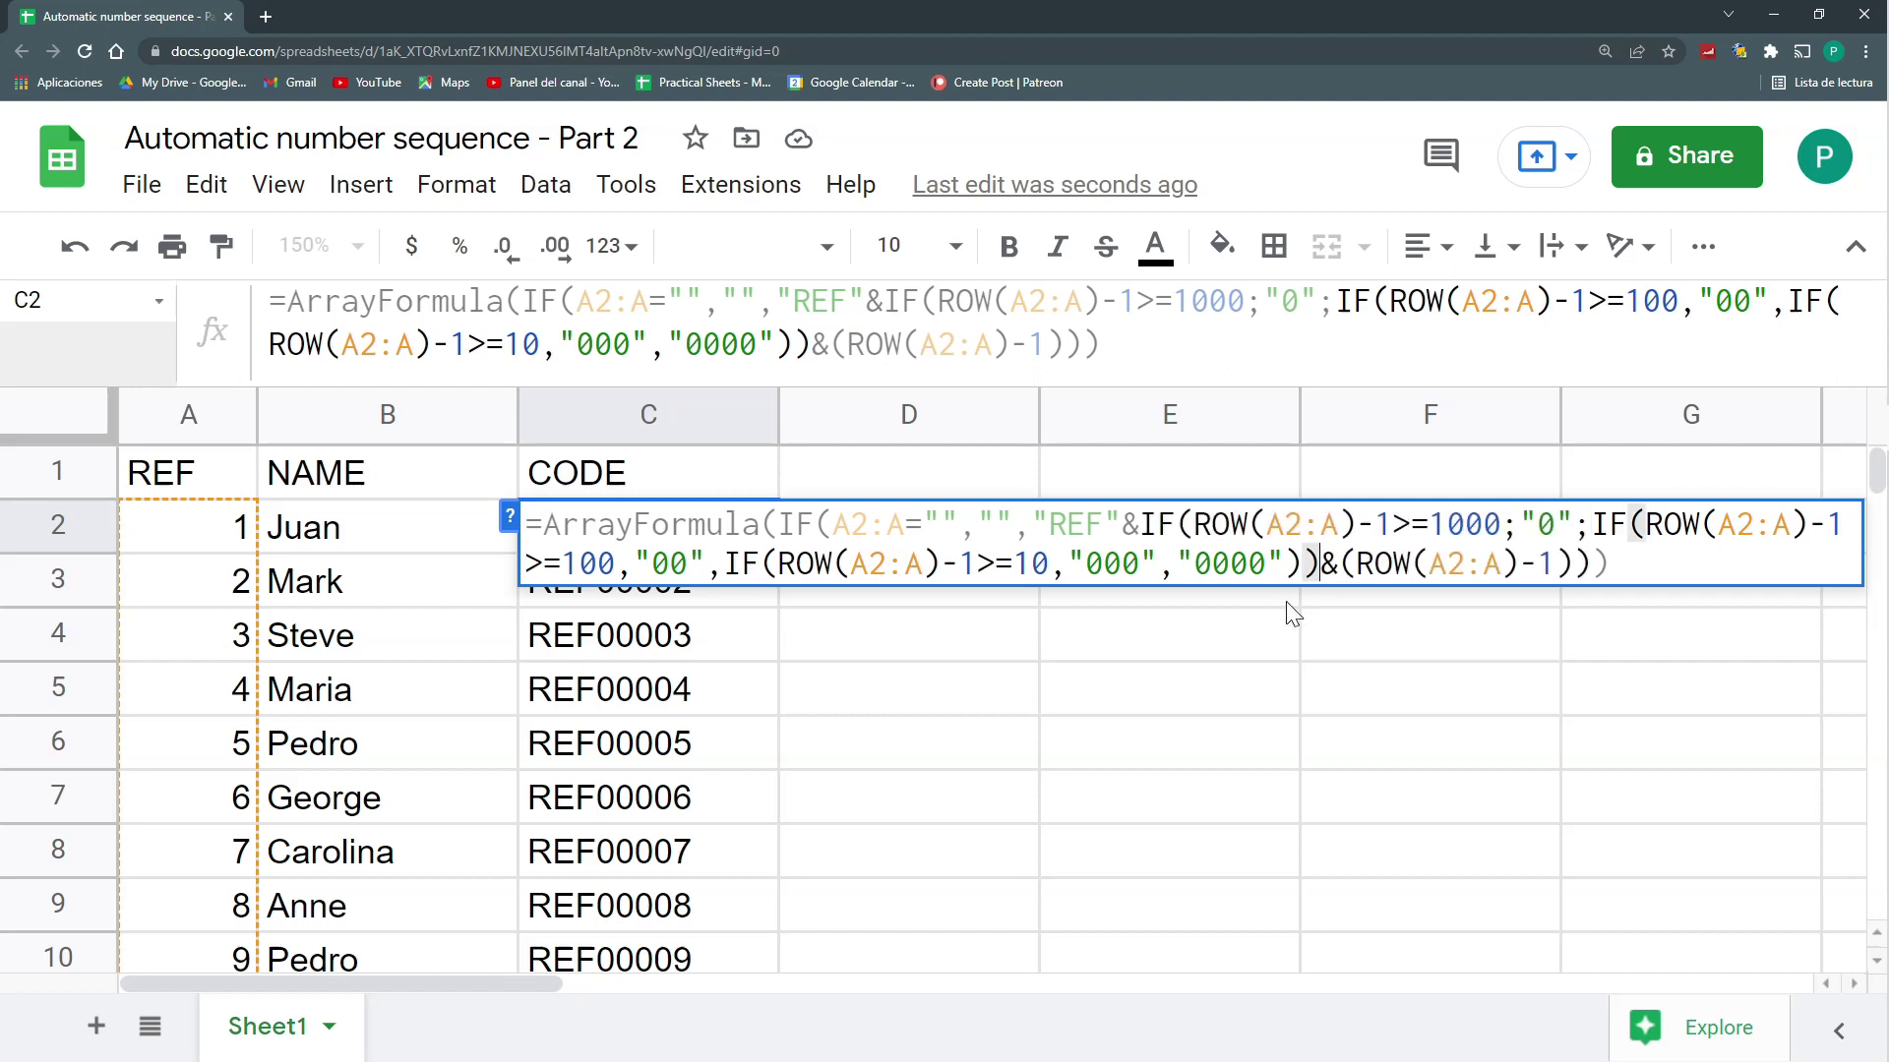
type(")")
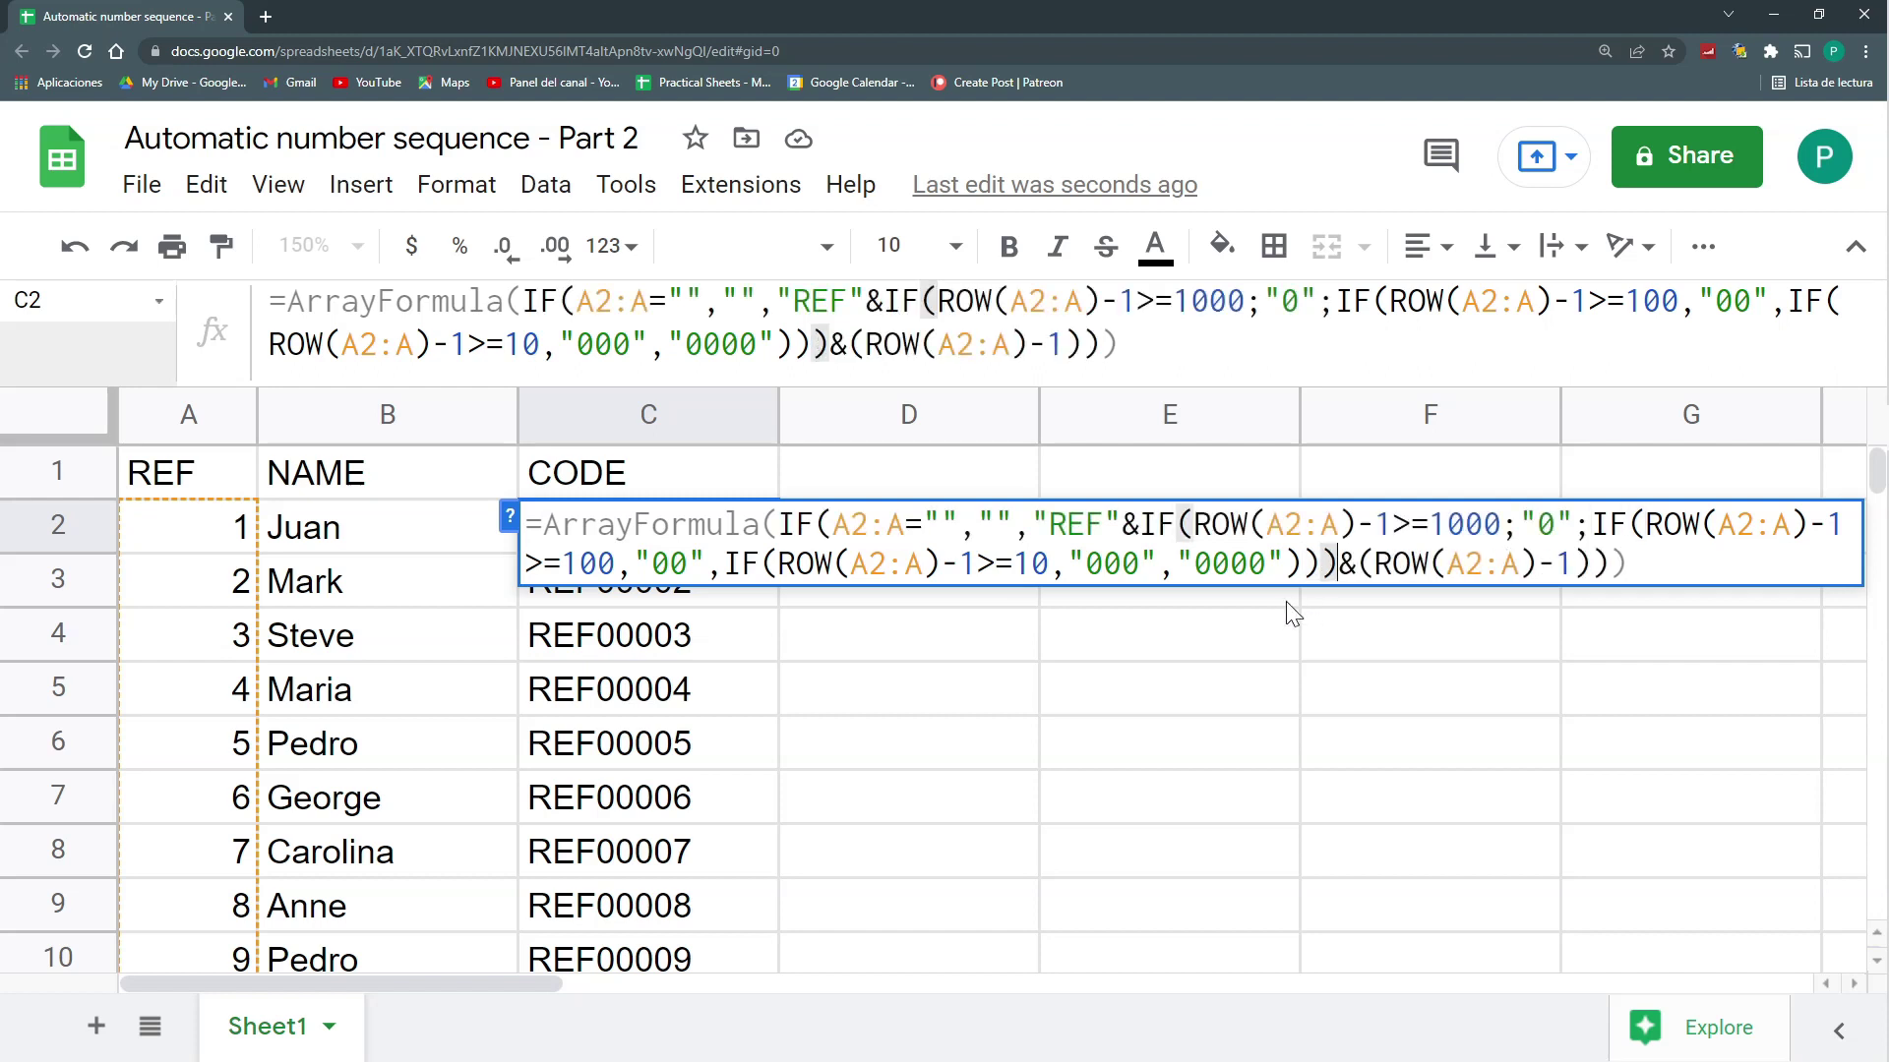
key("Return")
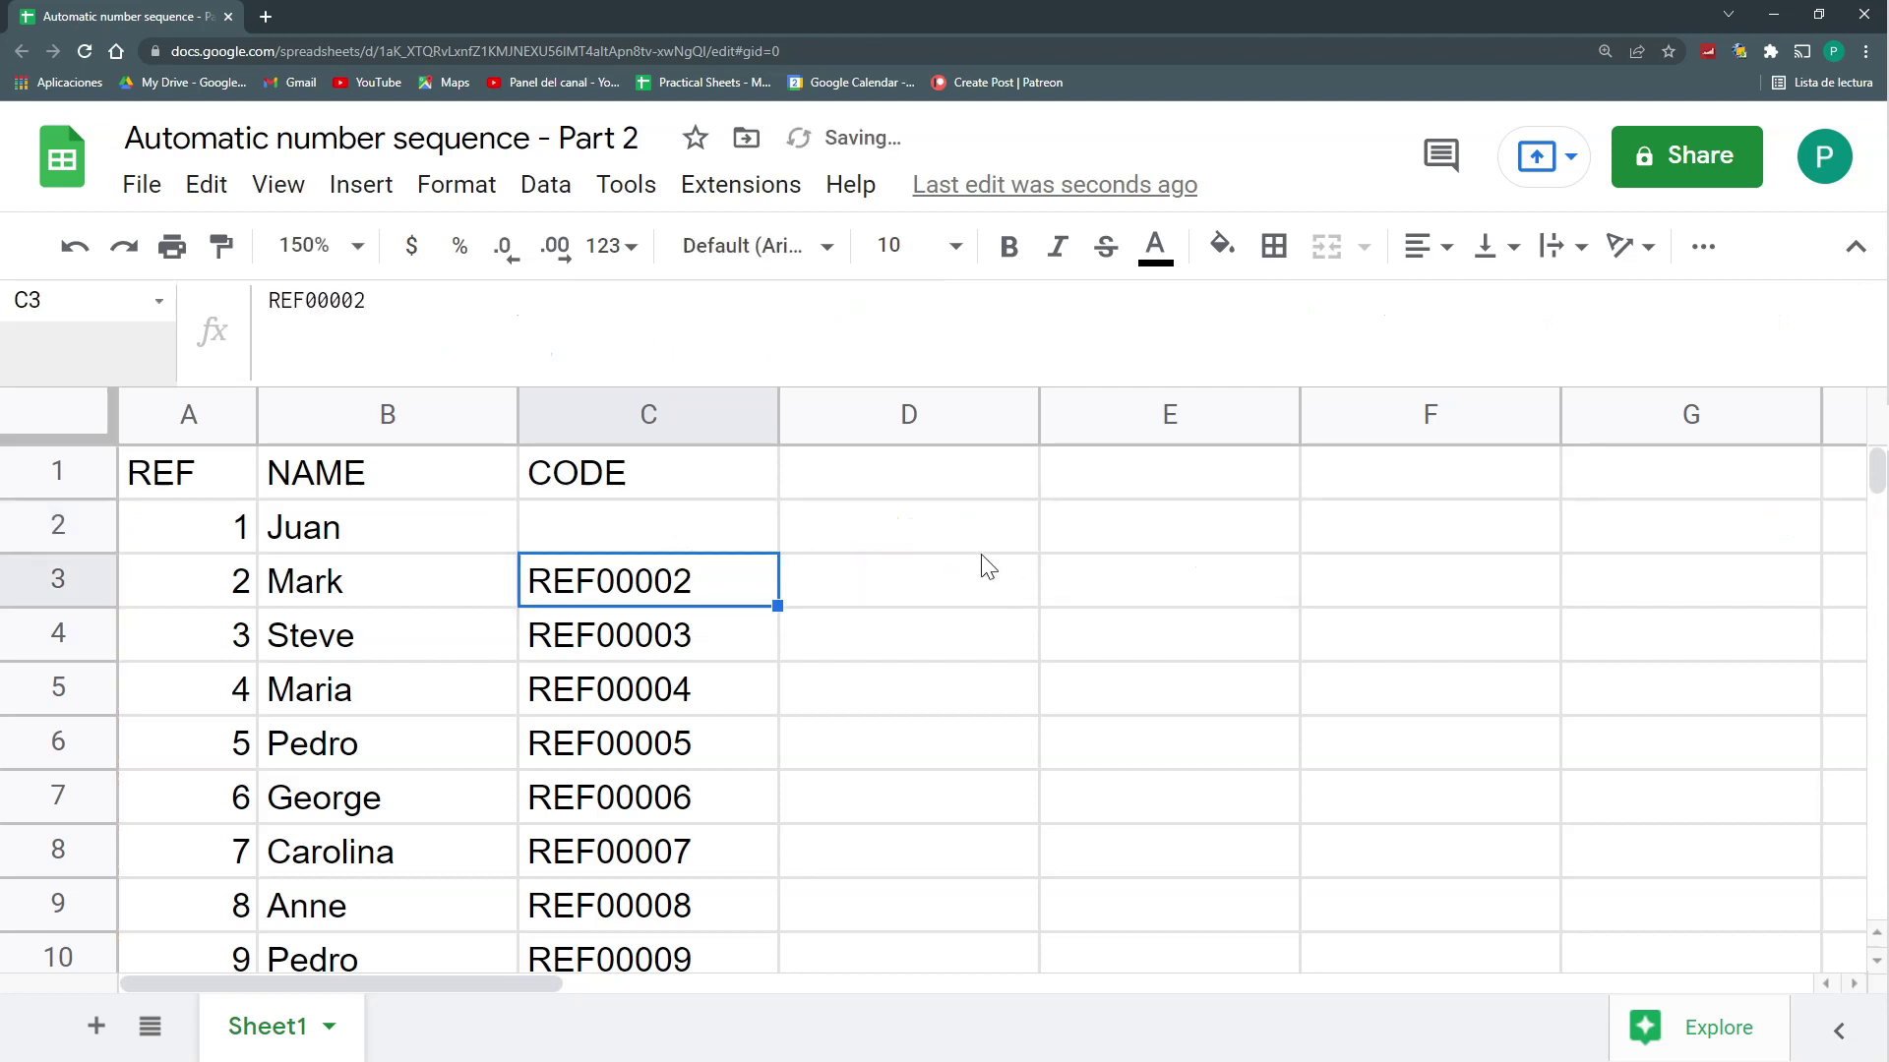
Inspect the array formula in C2, the C1 header and the sequence formula in A2
scroll(723, 535, "down", 5)
scroll(715, 535, "down", 20)
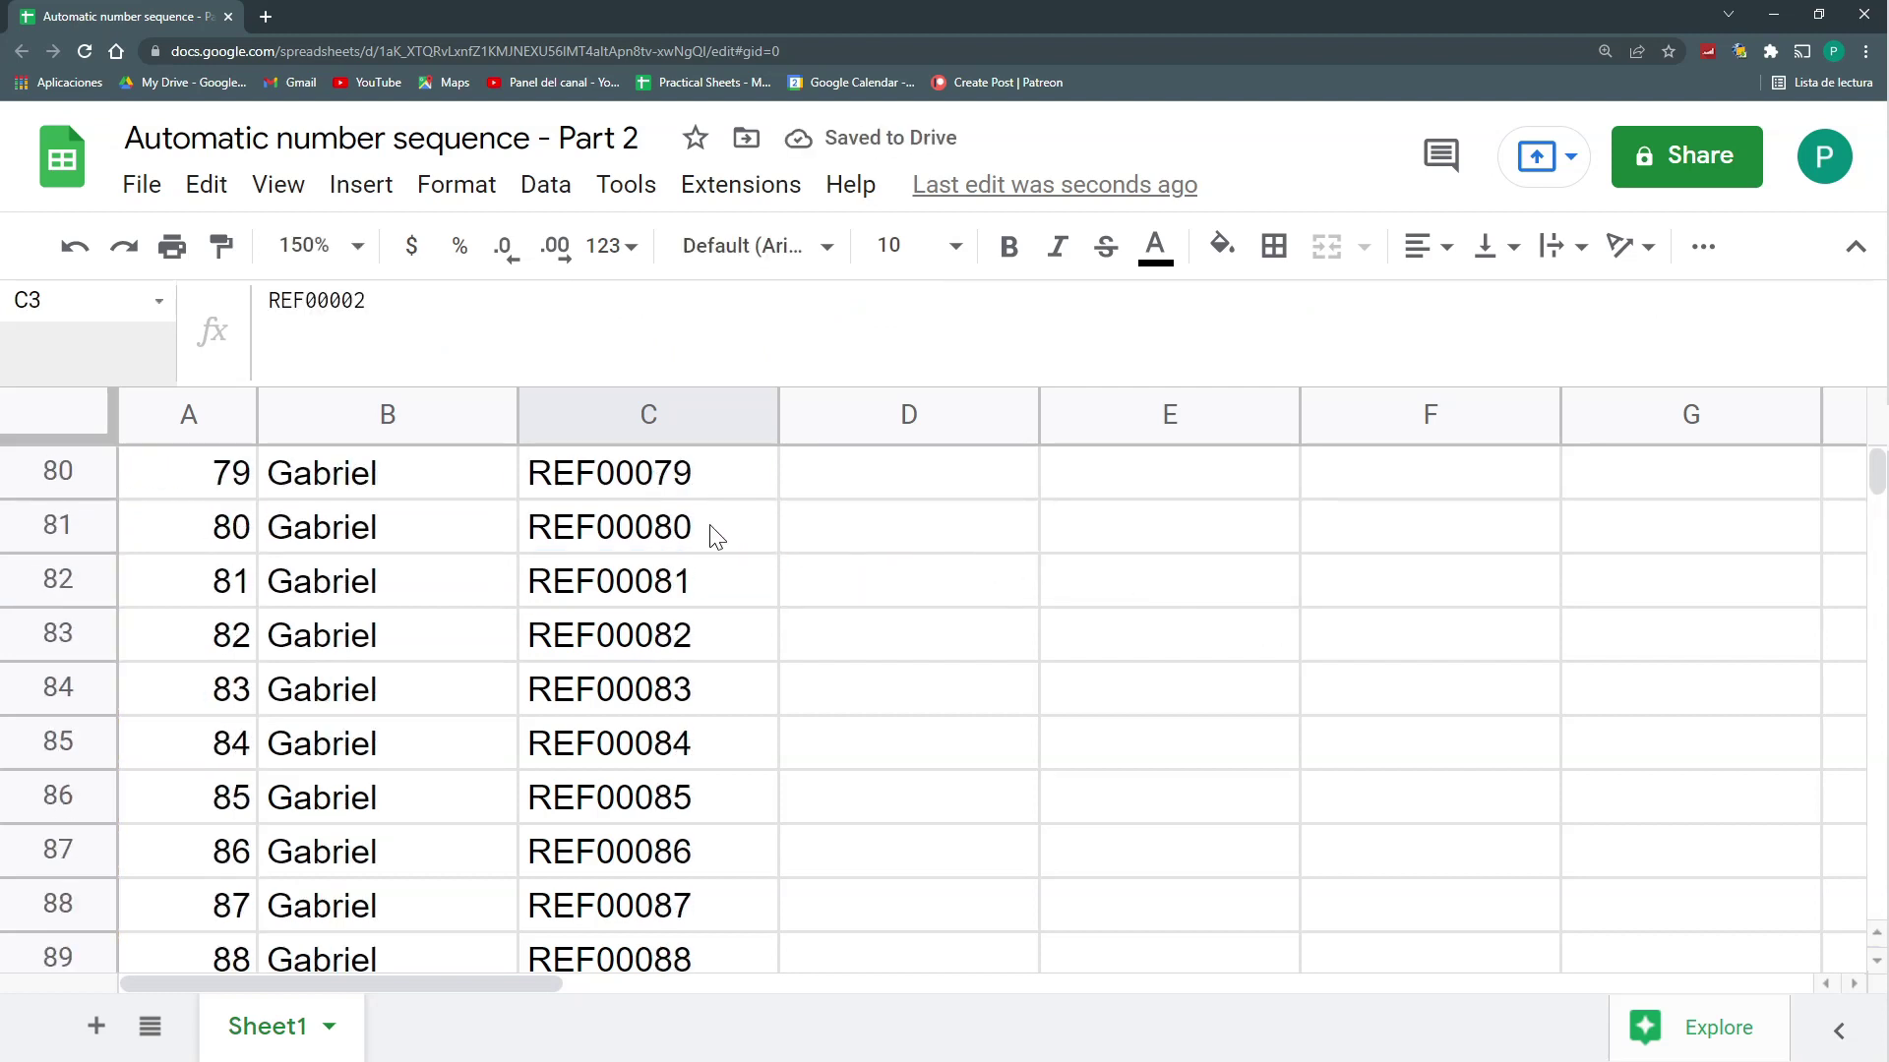
scroll(590, 531, "up", 20)
left_click(465, 528)
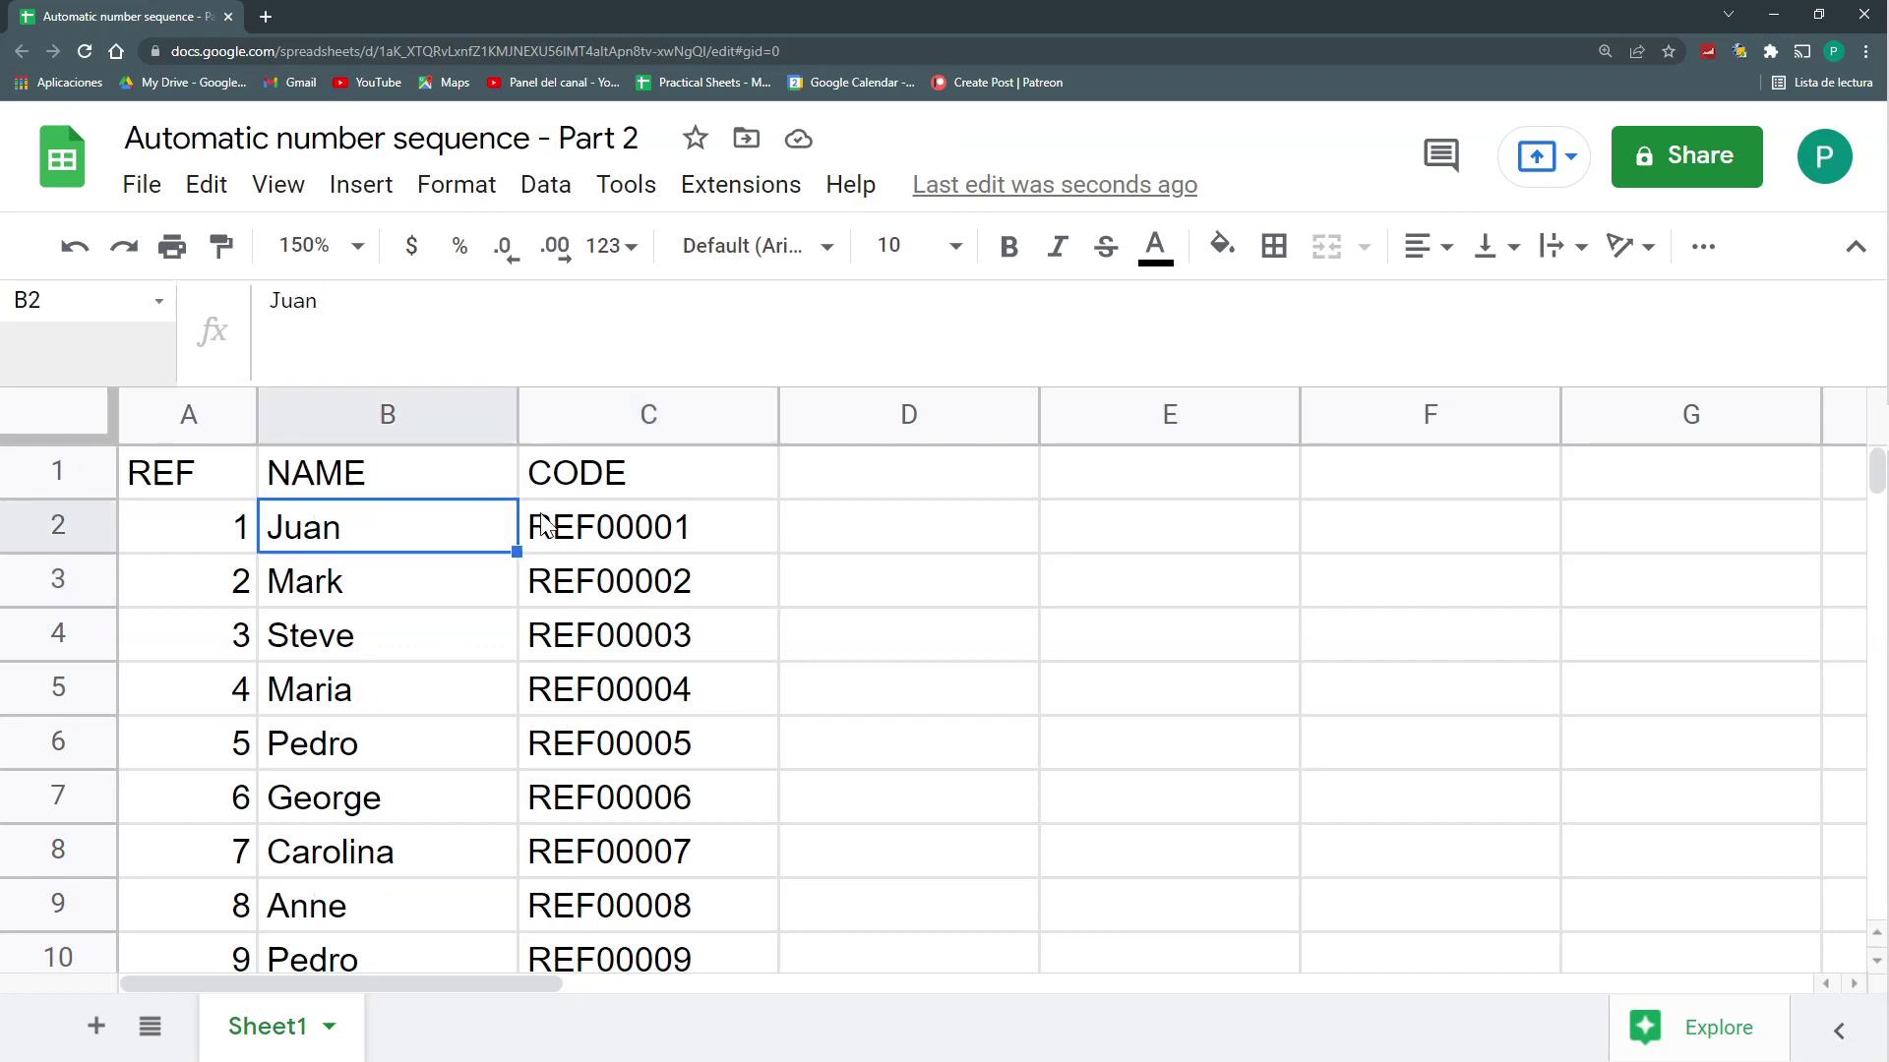
left_click(626, 524)
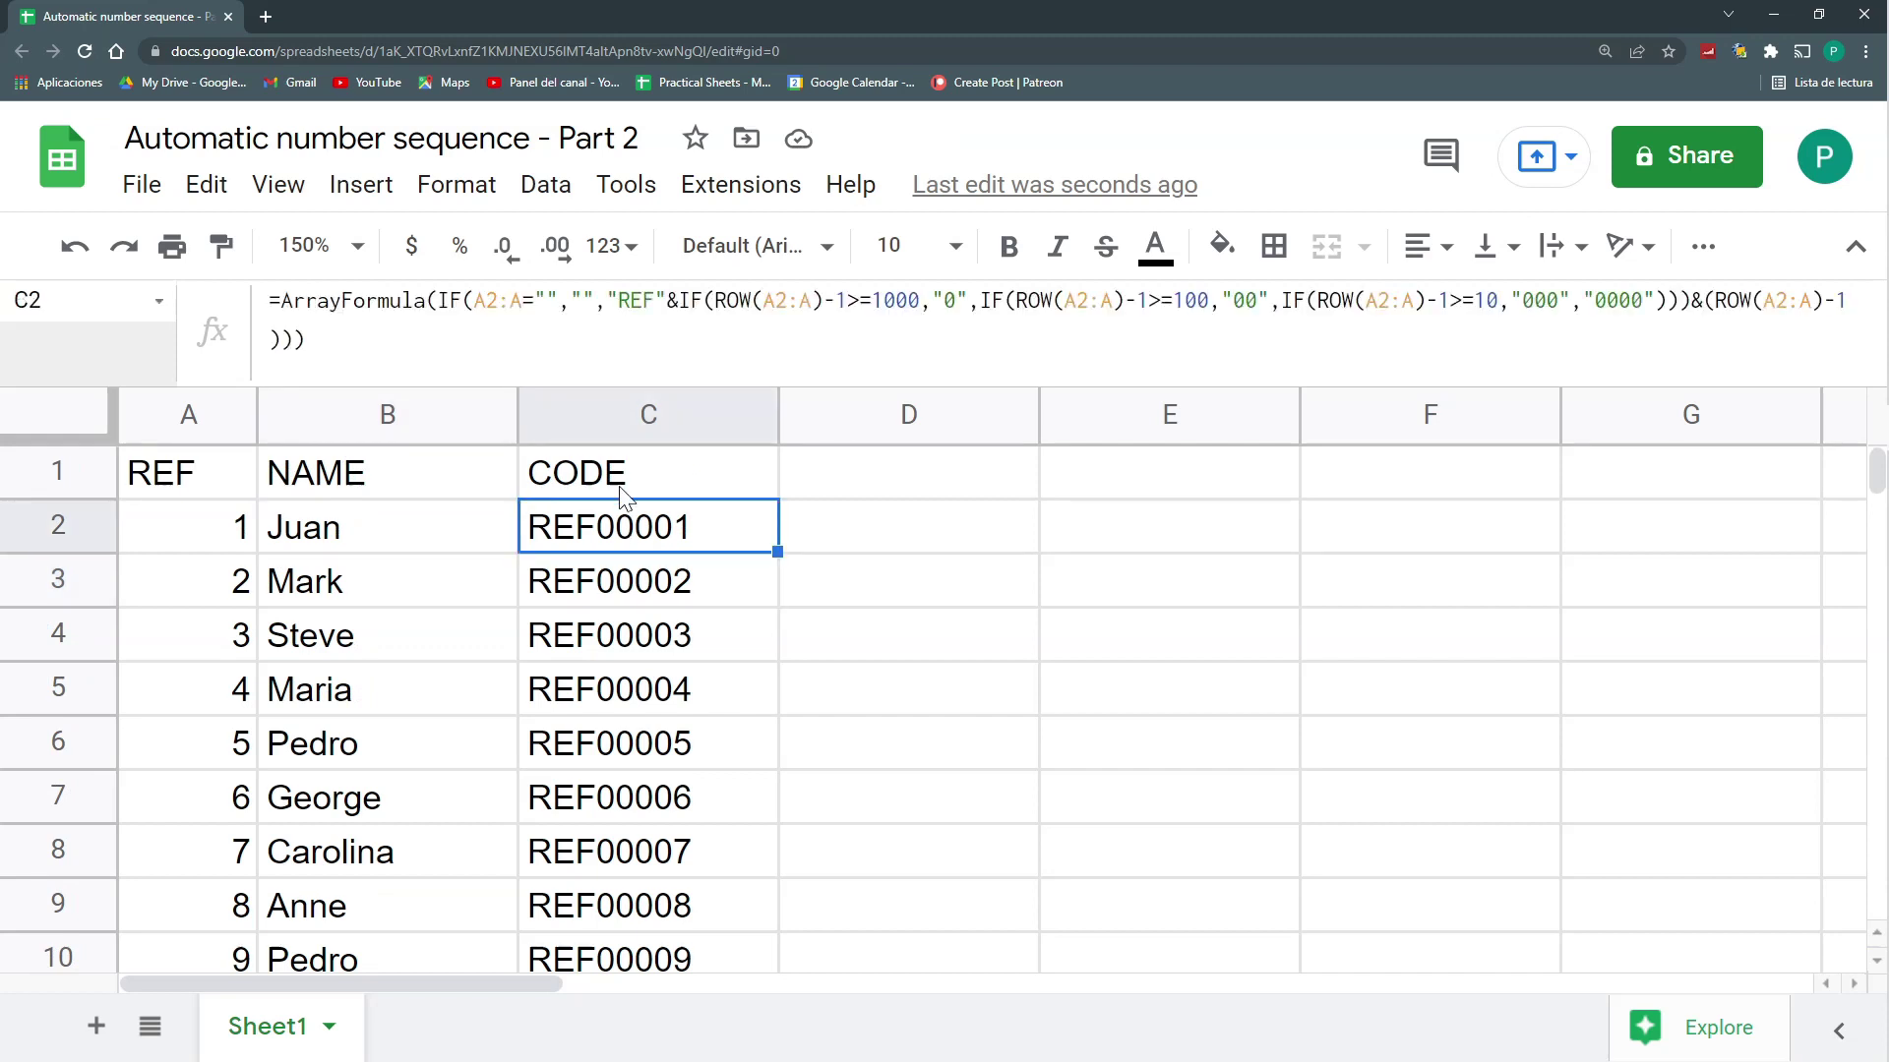
left_click(626, 480)
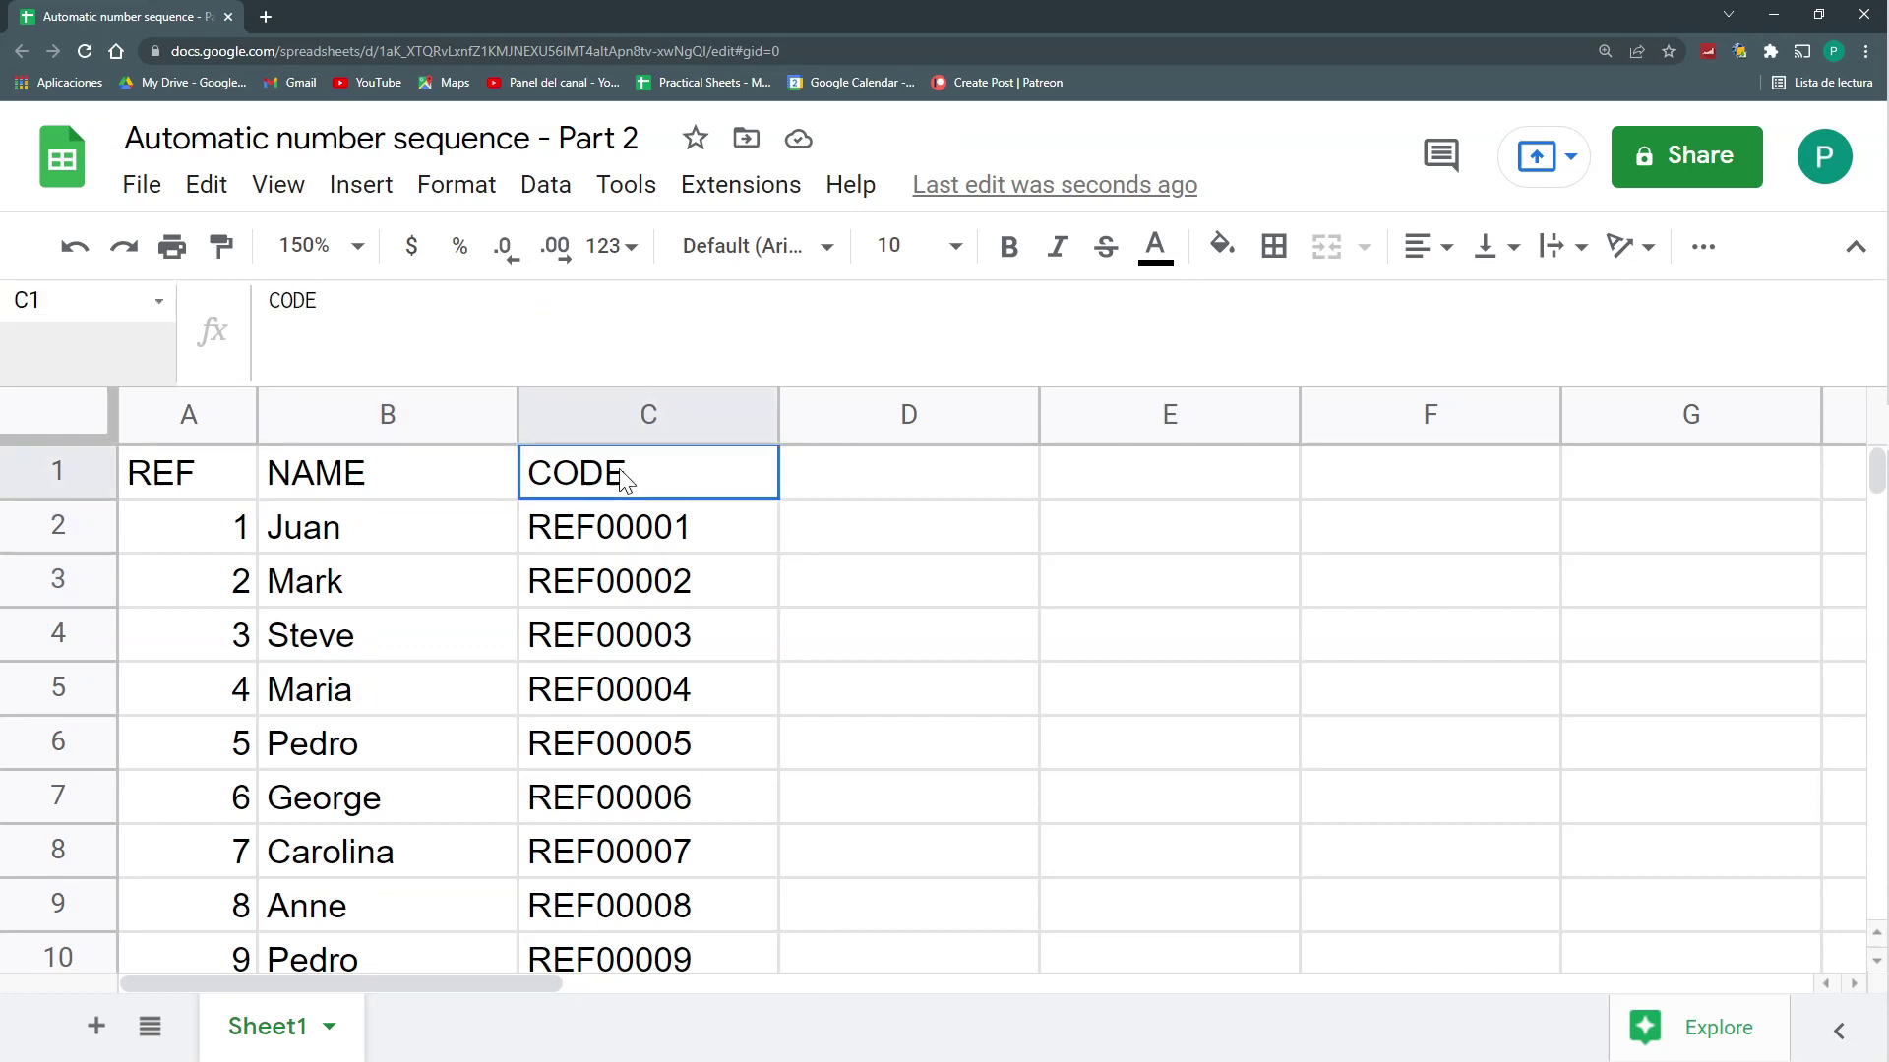
left_click(630, 531)
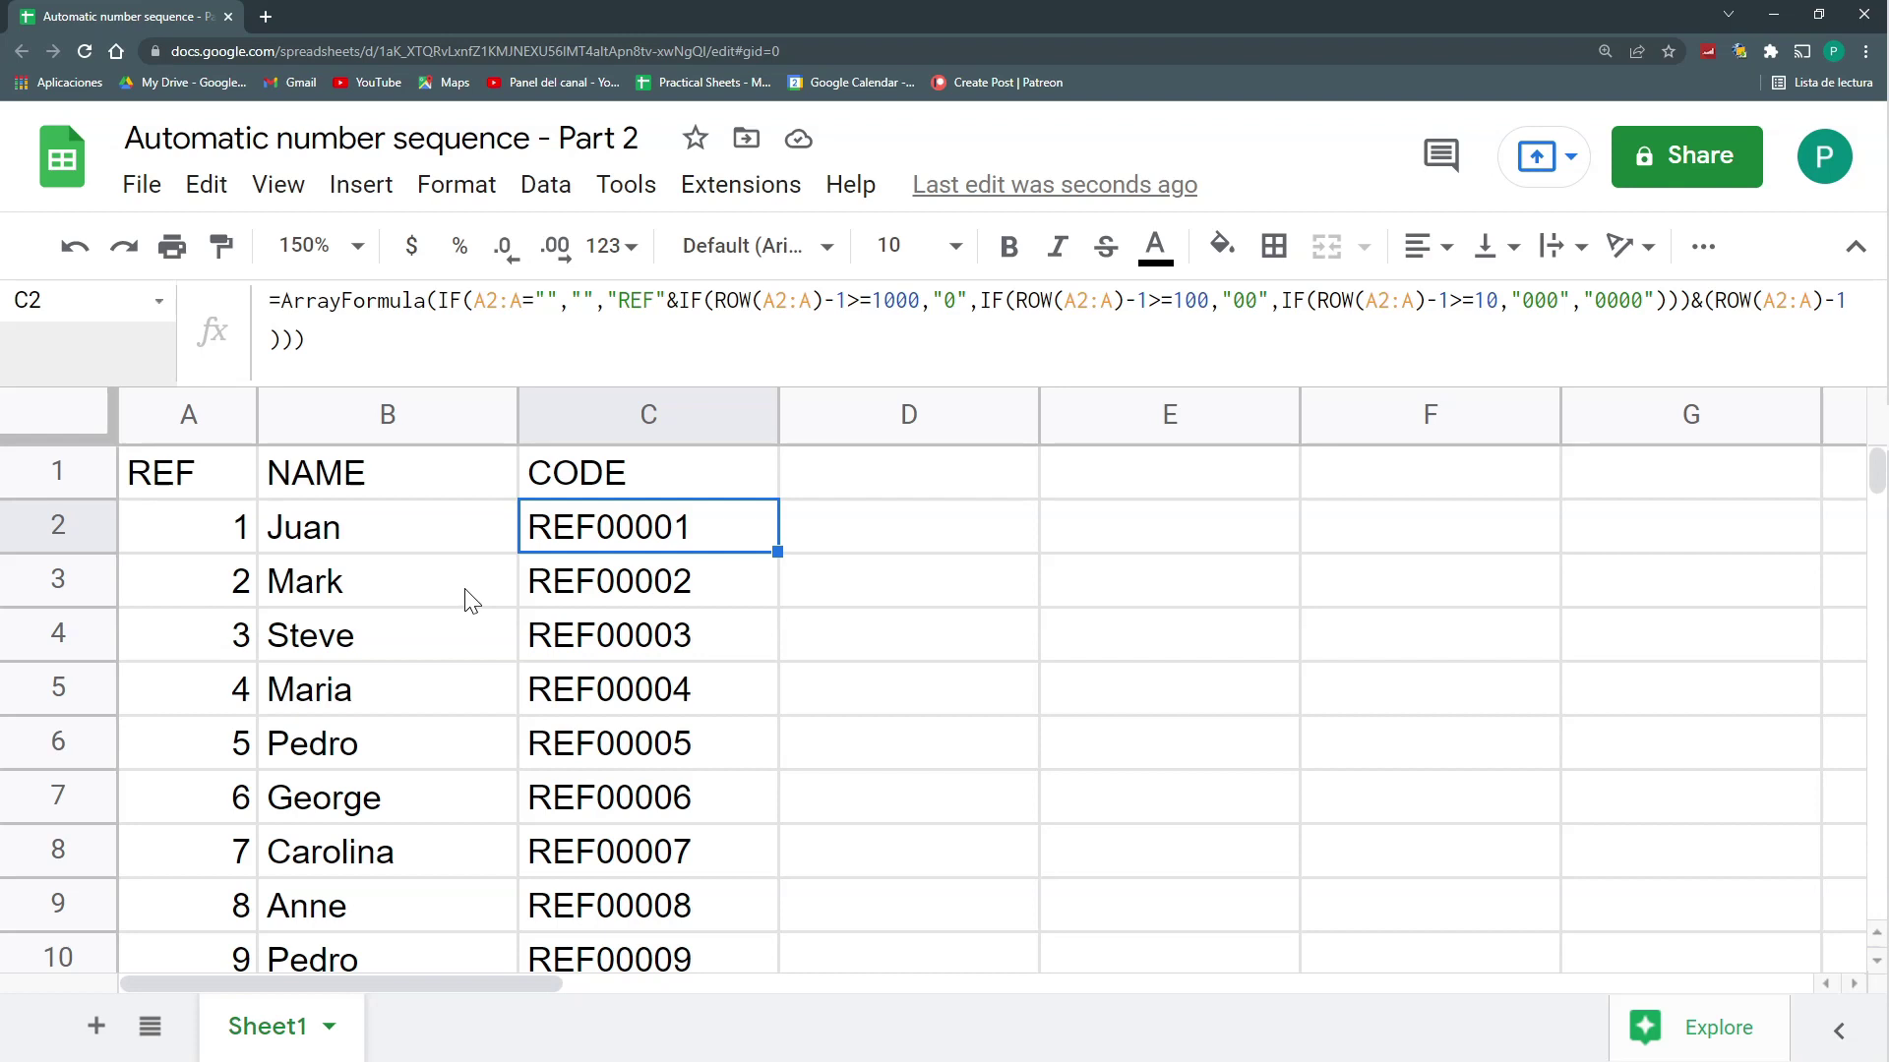
left_click(415, 547)
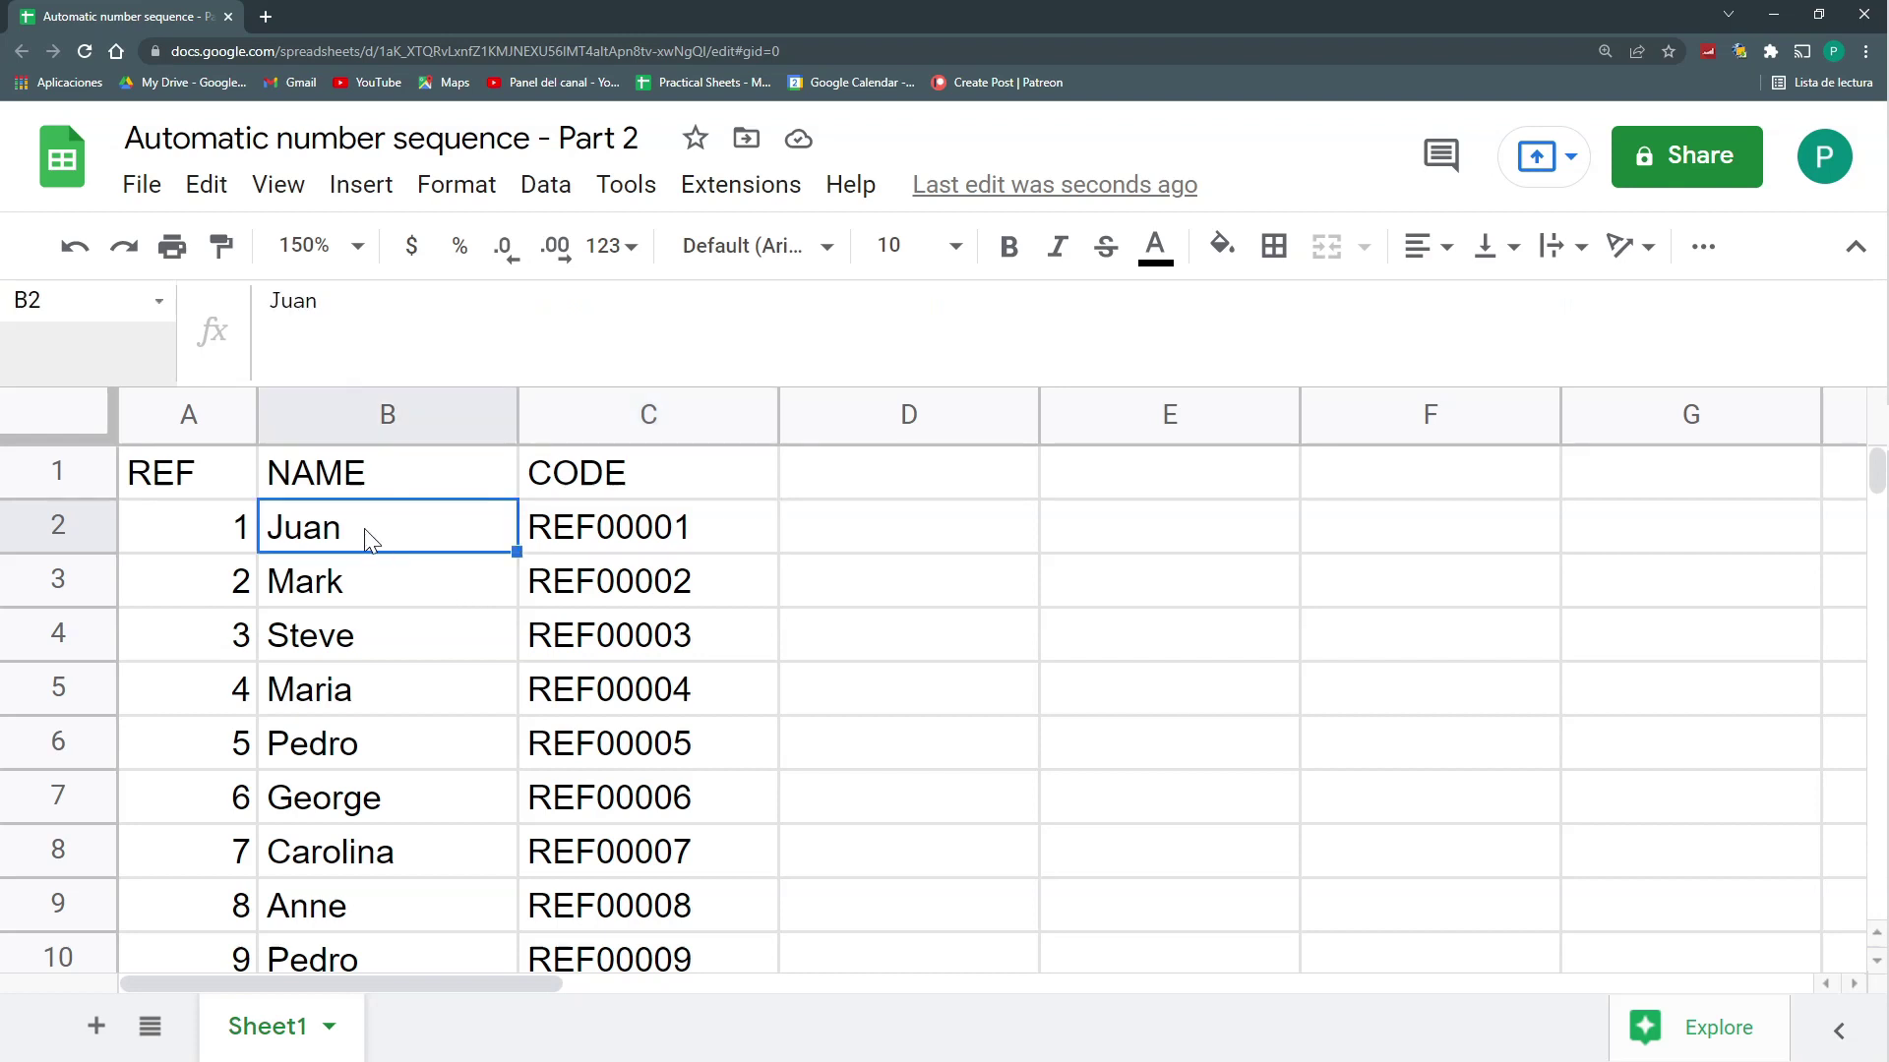
left_click(209, 531)
Compare names Juan through Carolina against codes REF00001–REF00007 and recheck C2's formula
left_click(398, 835, "shift")
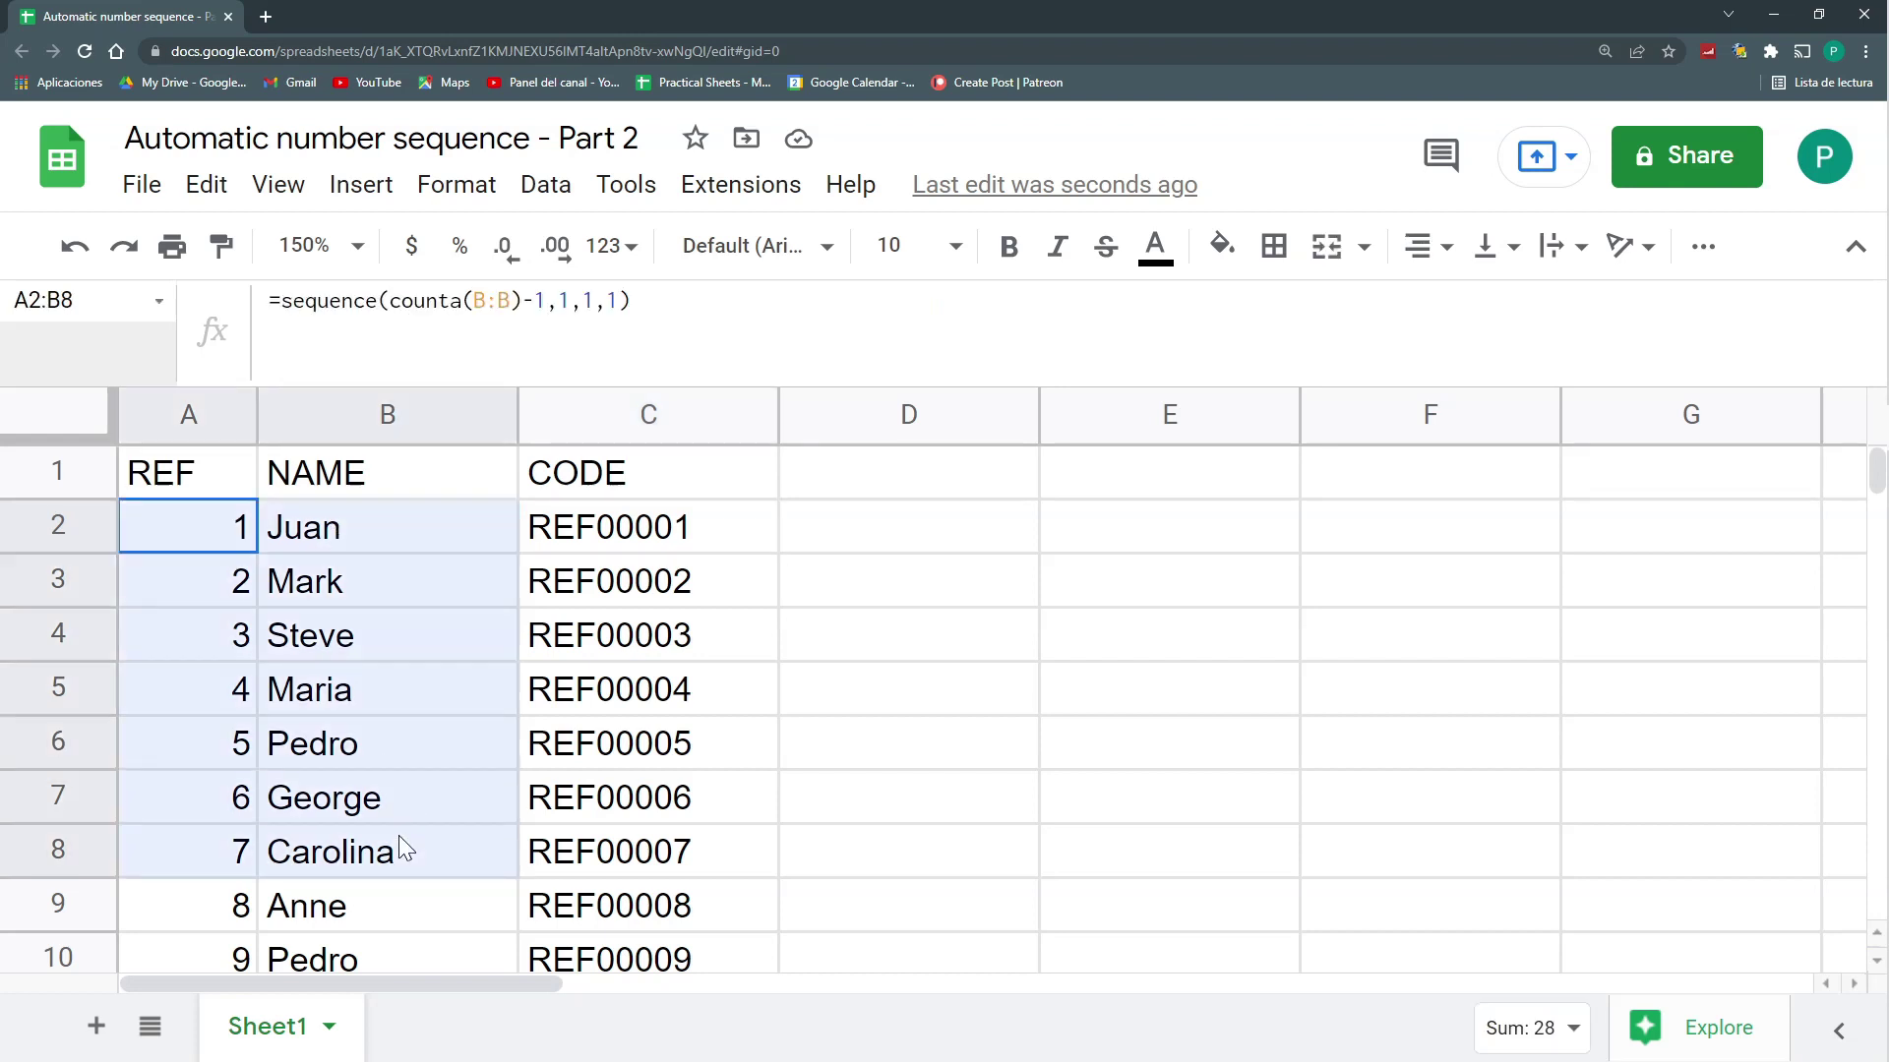
left_click(391, 547)
left_click_drag(392, 546, 403, 873)
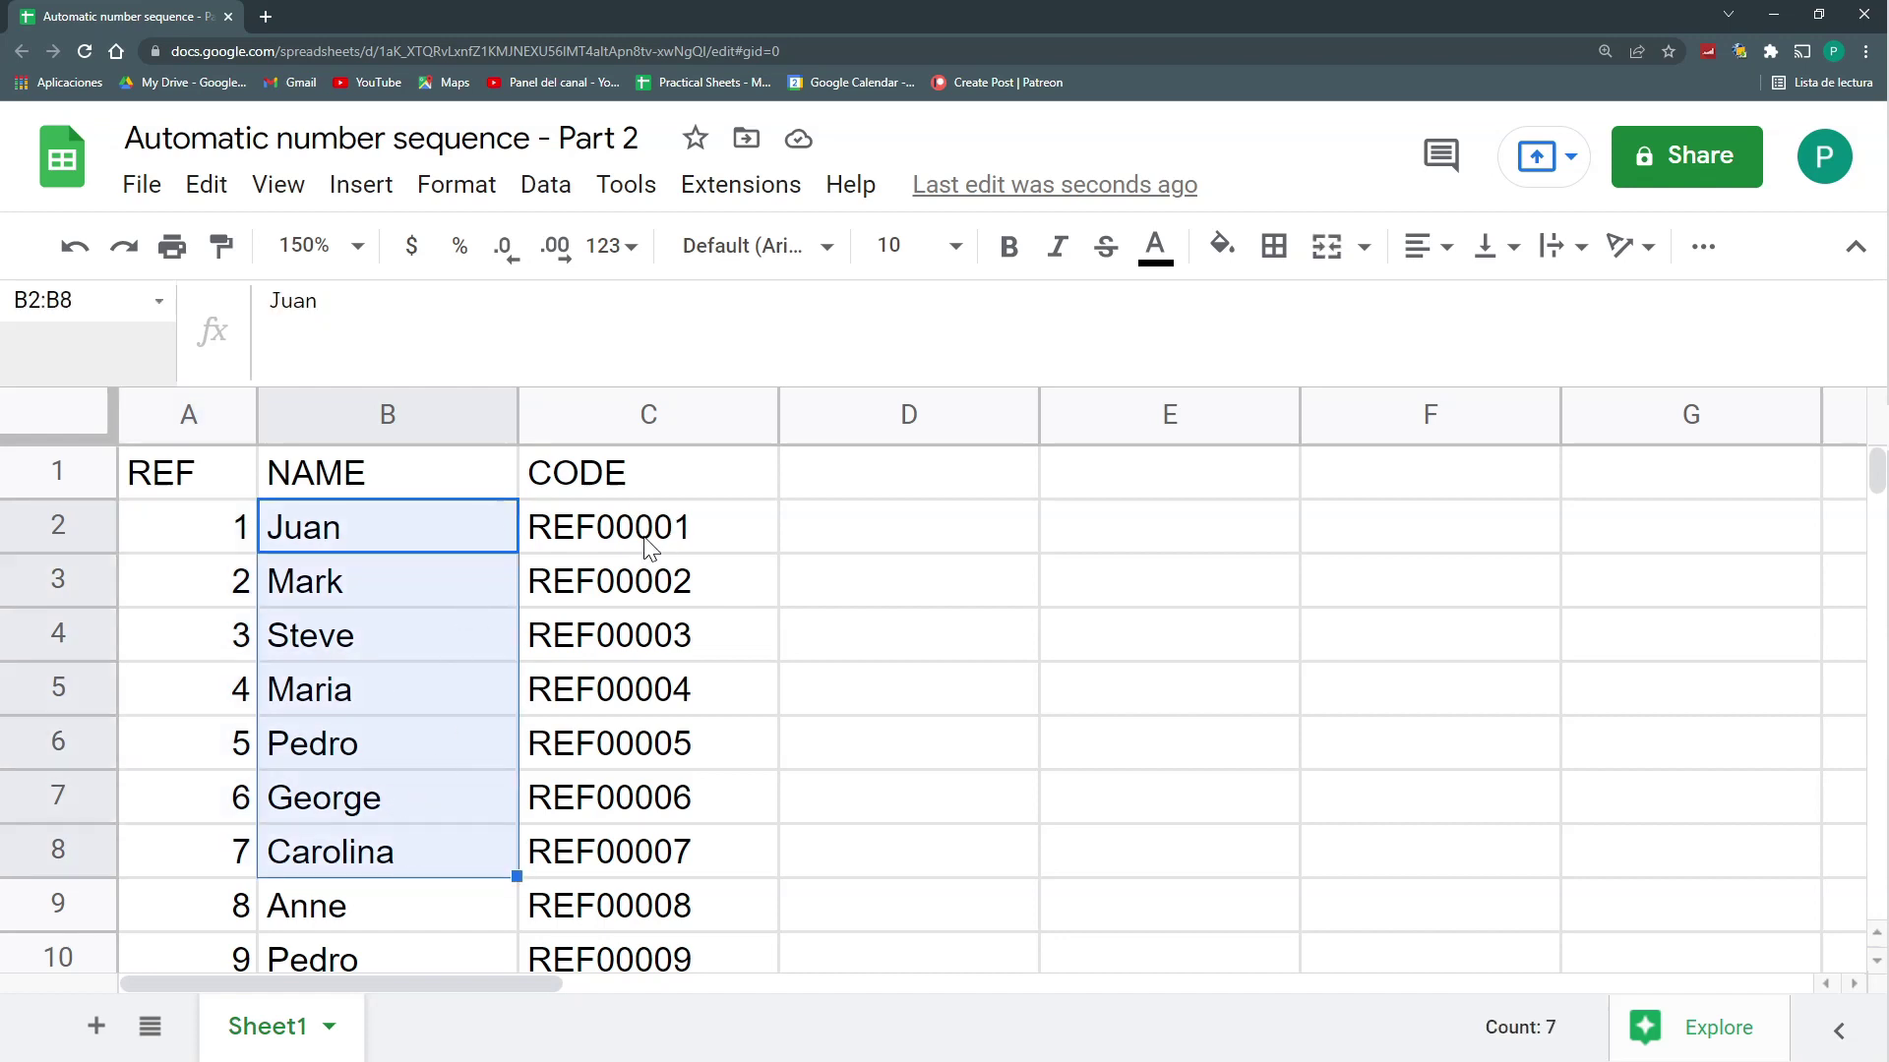
left_click_drag(640, 531, 638, 854)
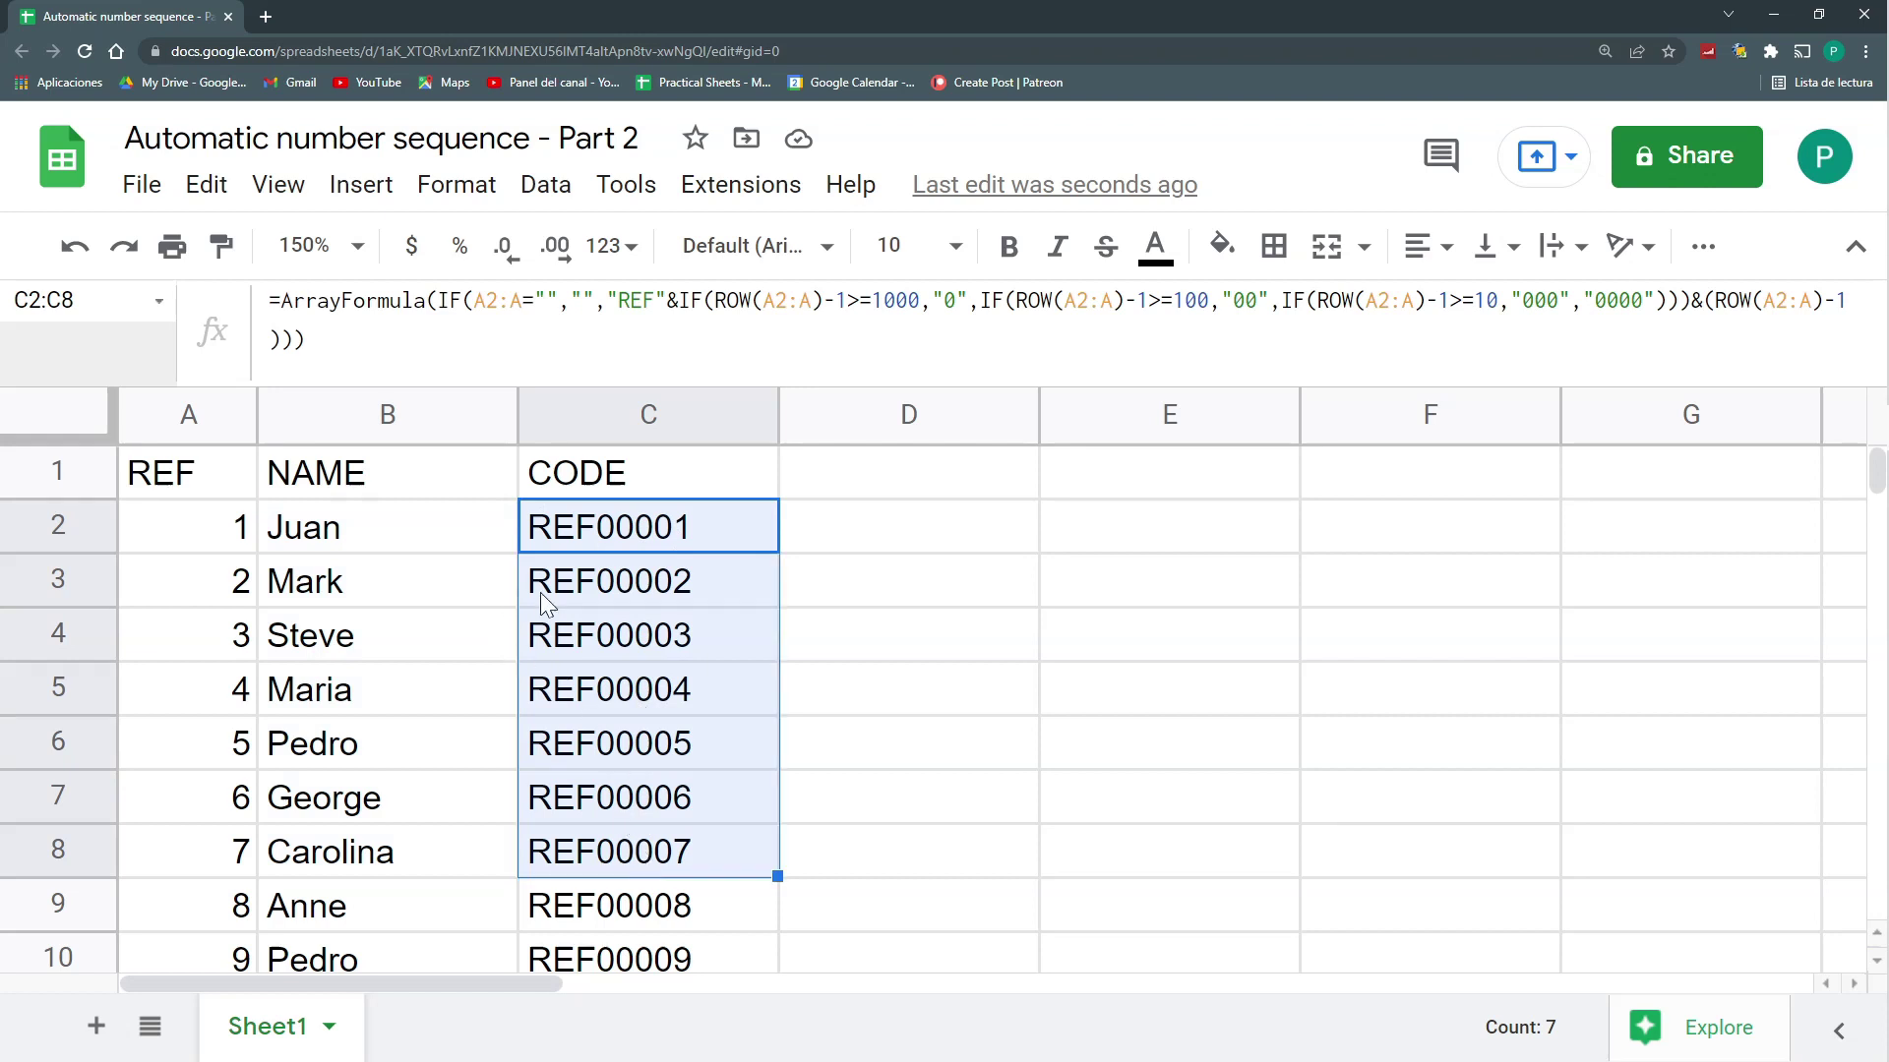
left_click(656, 583)
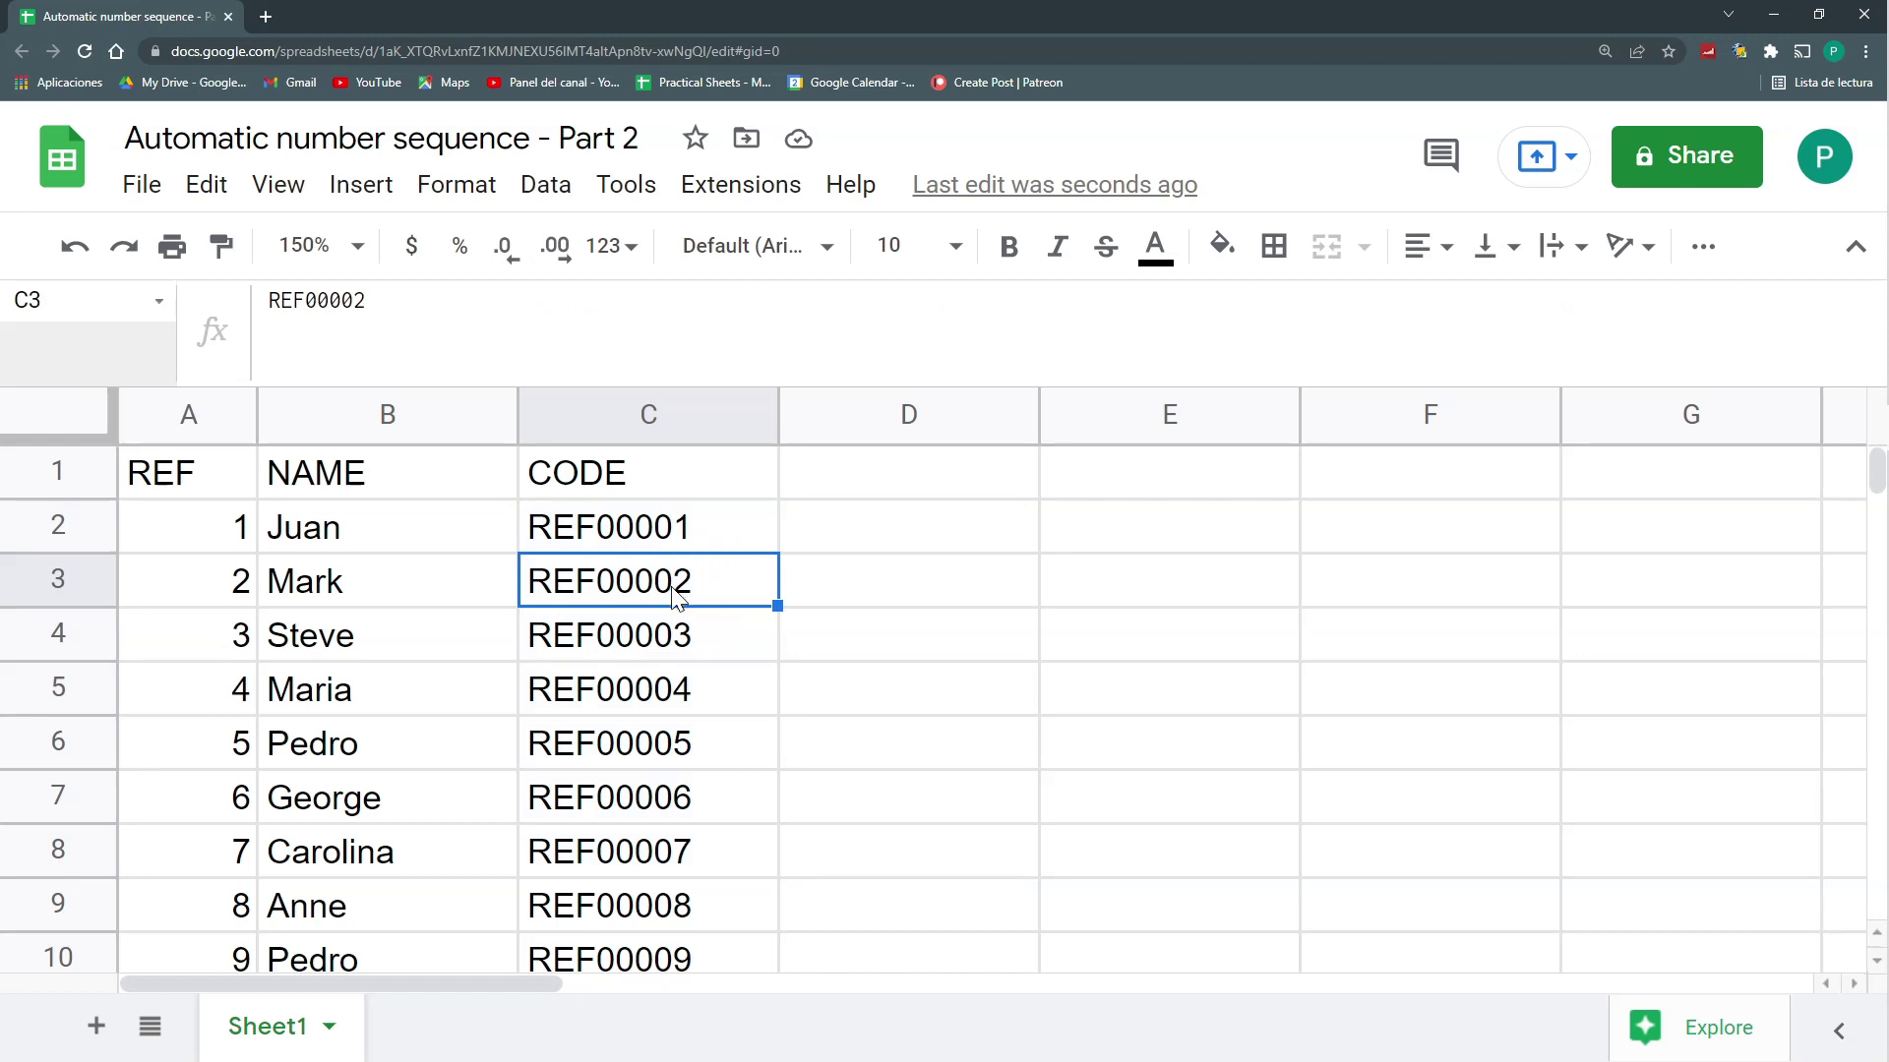
left_click(675, 641)
left_click(665, 535)
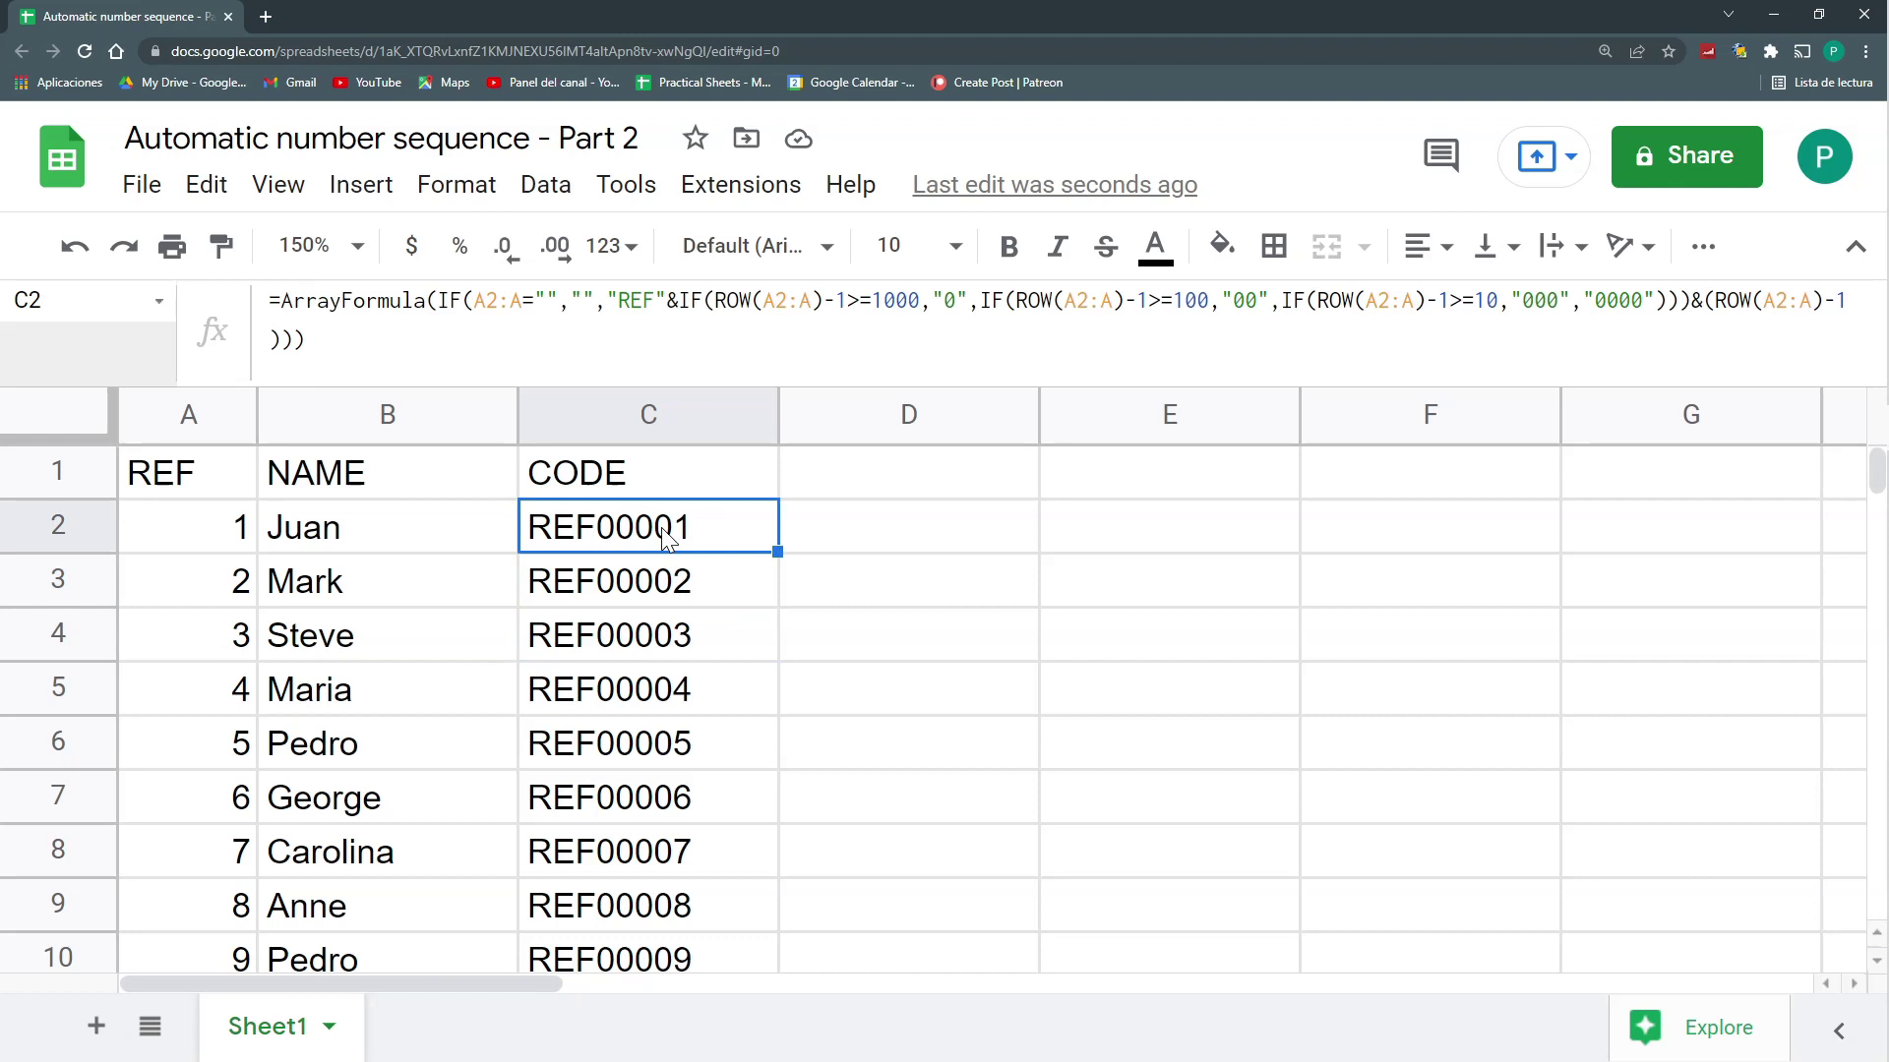
left_click_drag(387, 532, 407, 802)
left_click_drag(618, 553, 648, 759)
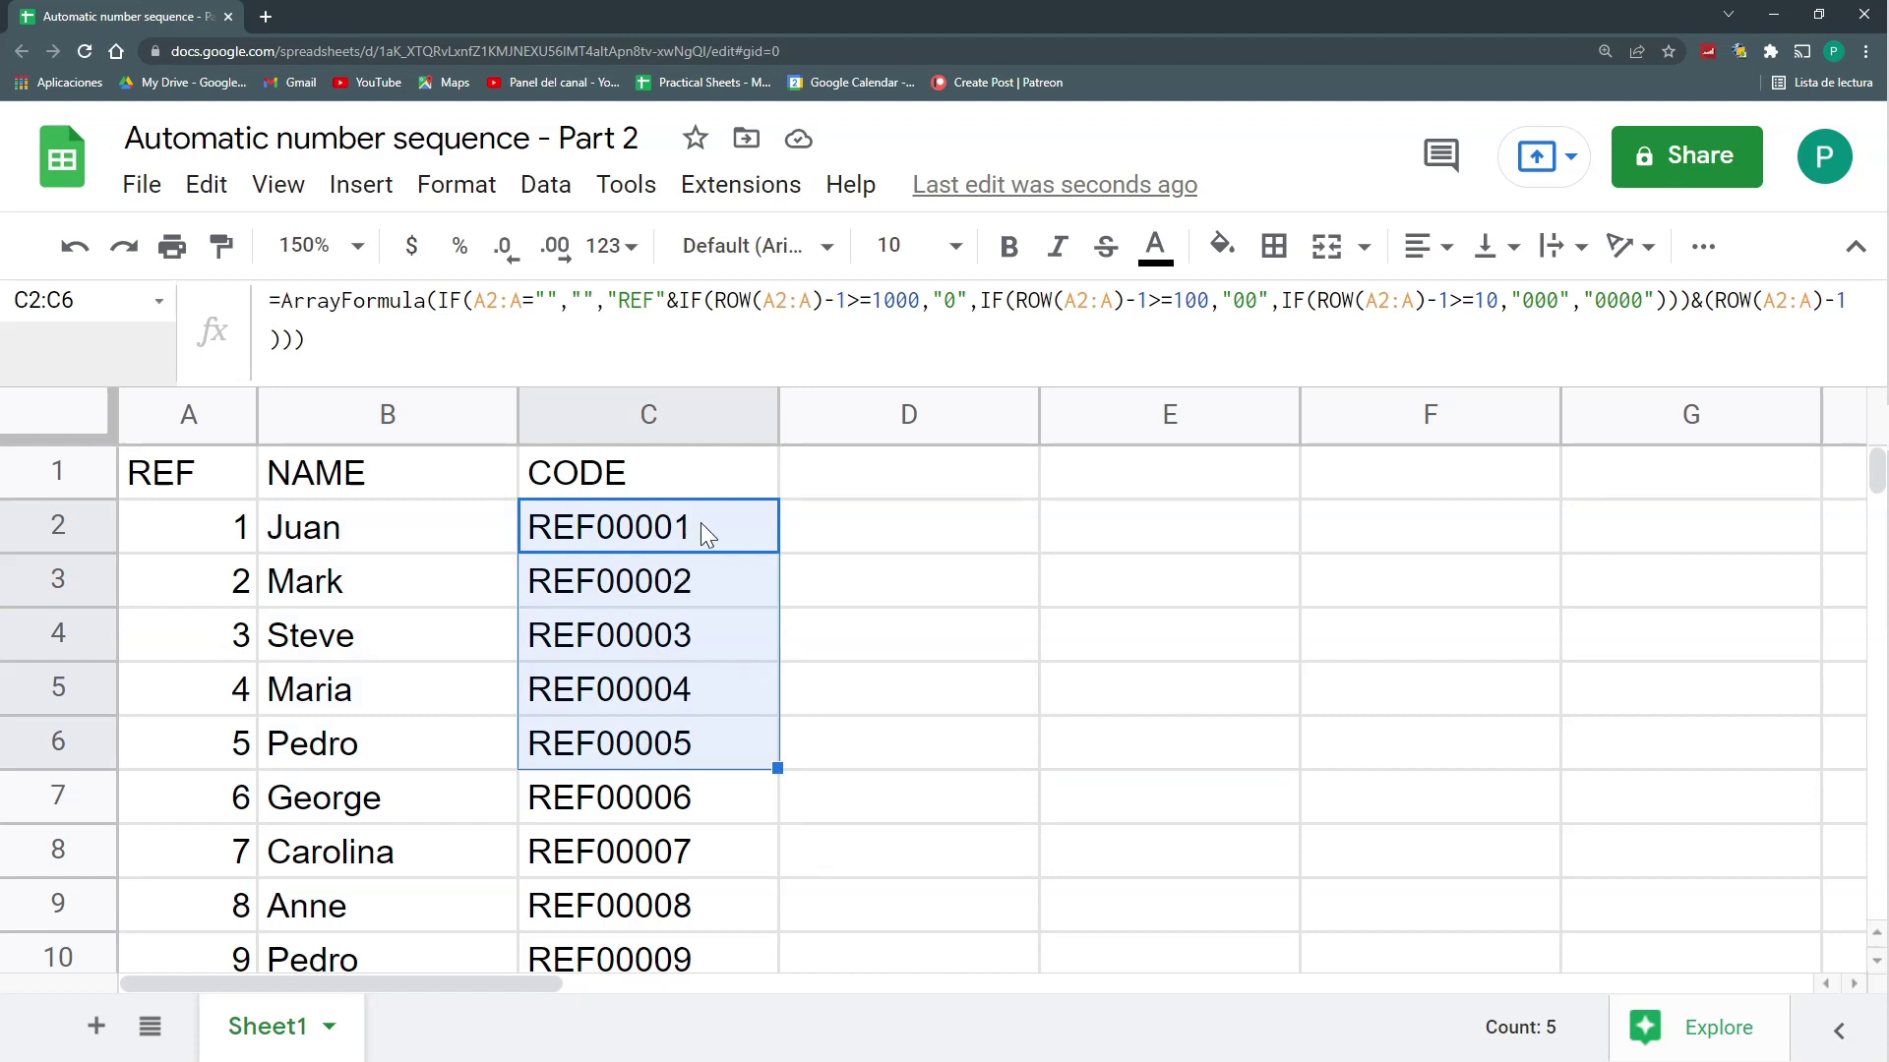
left_click(705, 641)
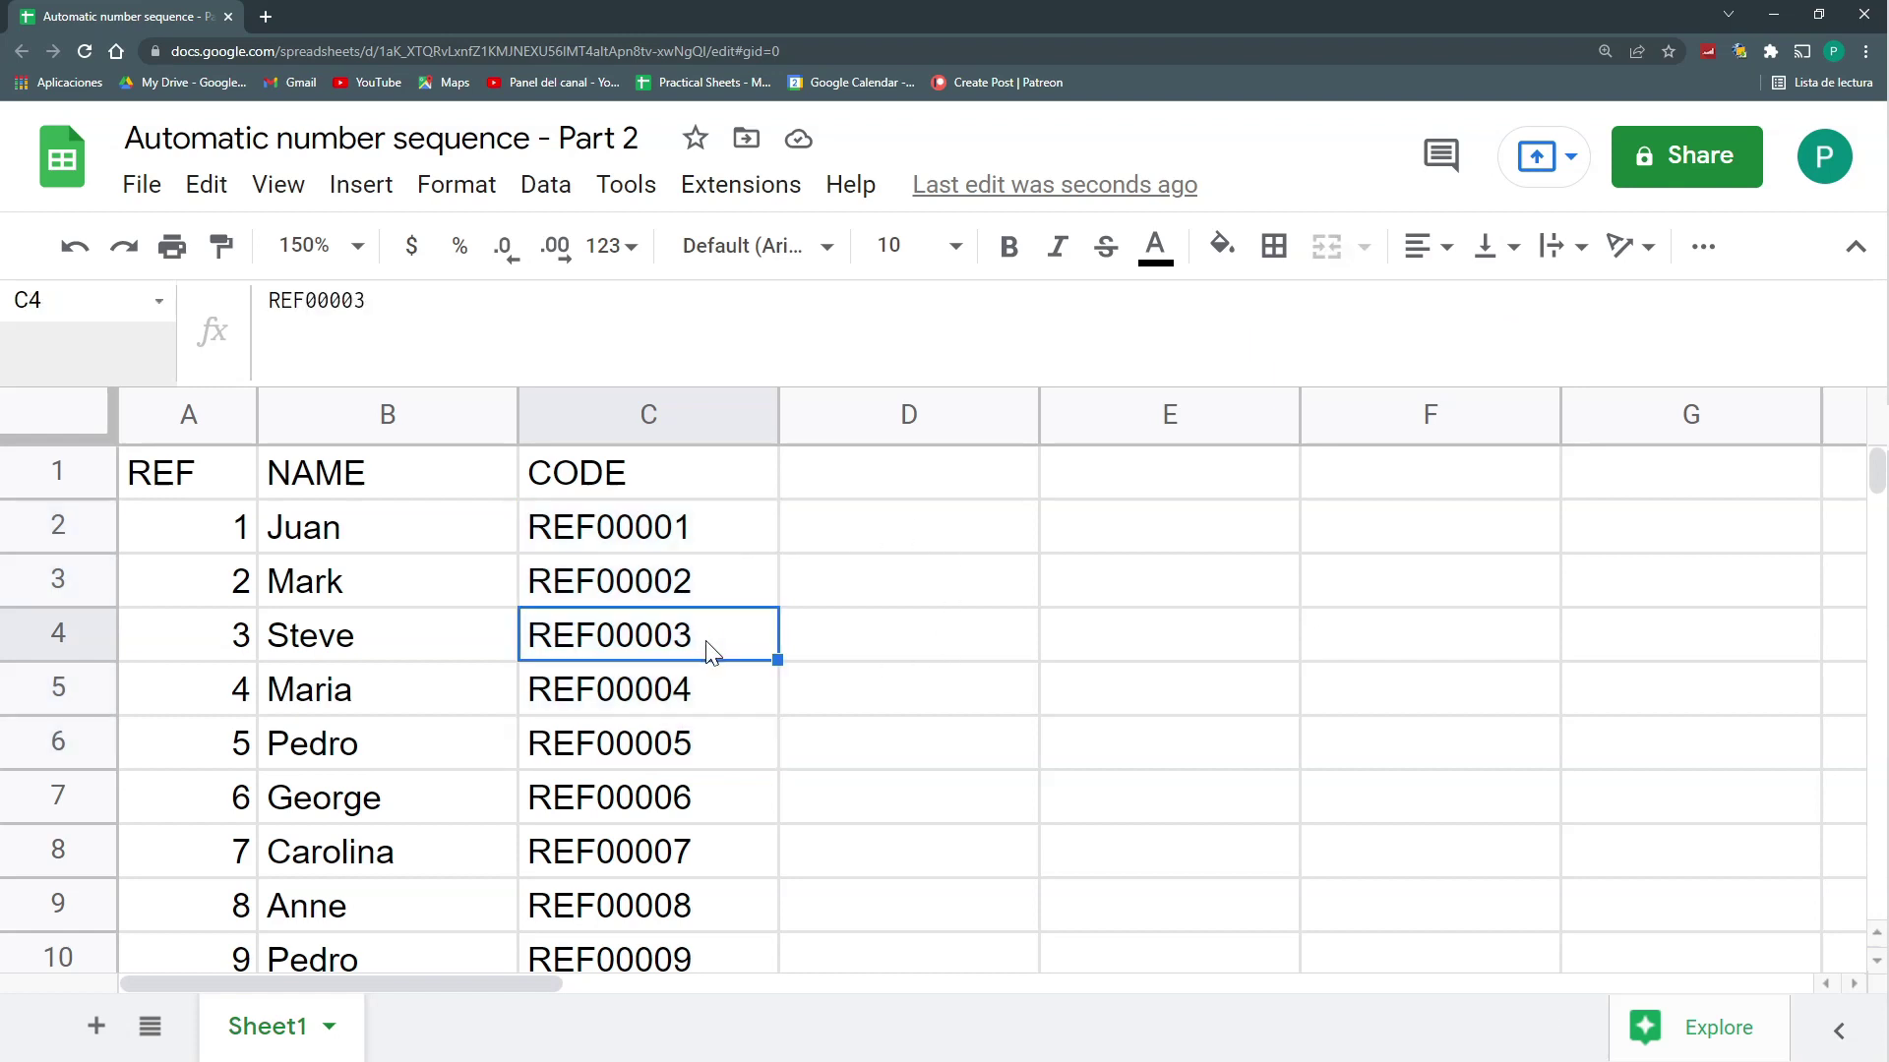
left_click(664, 536)
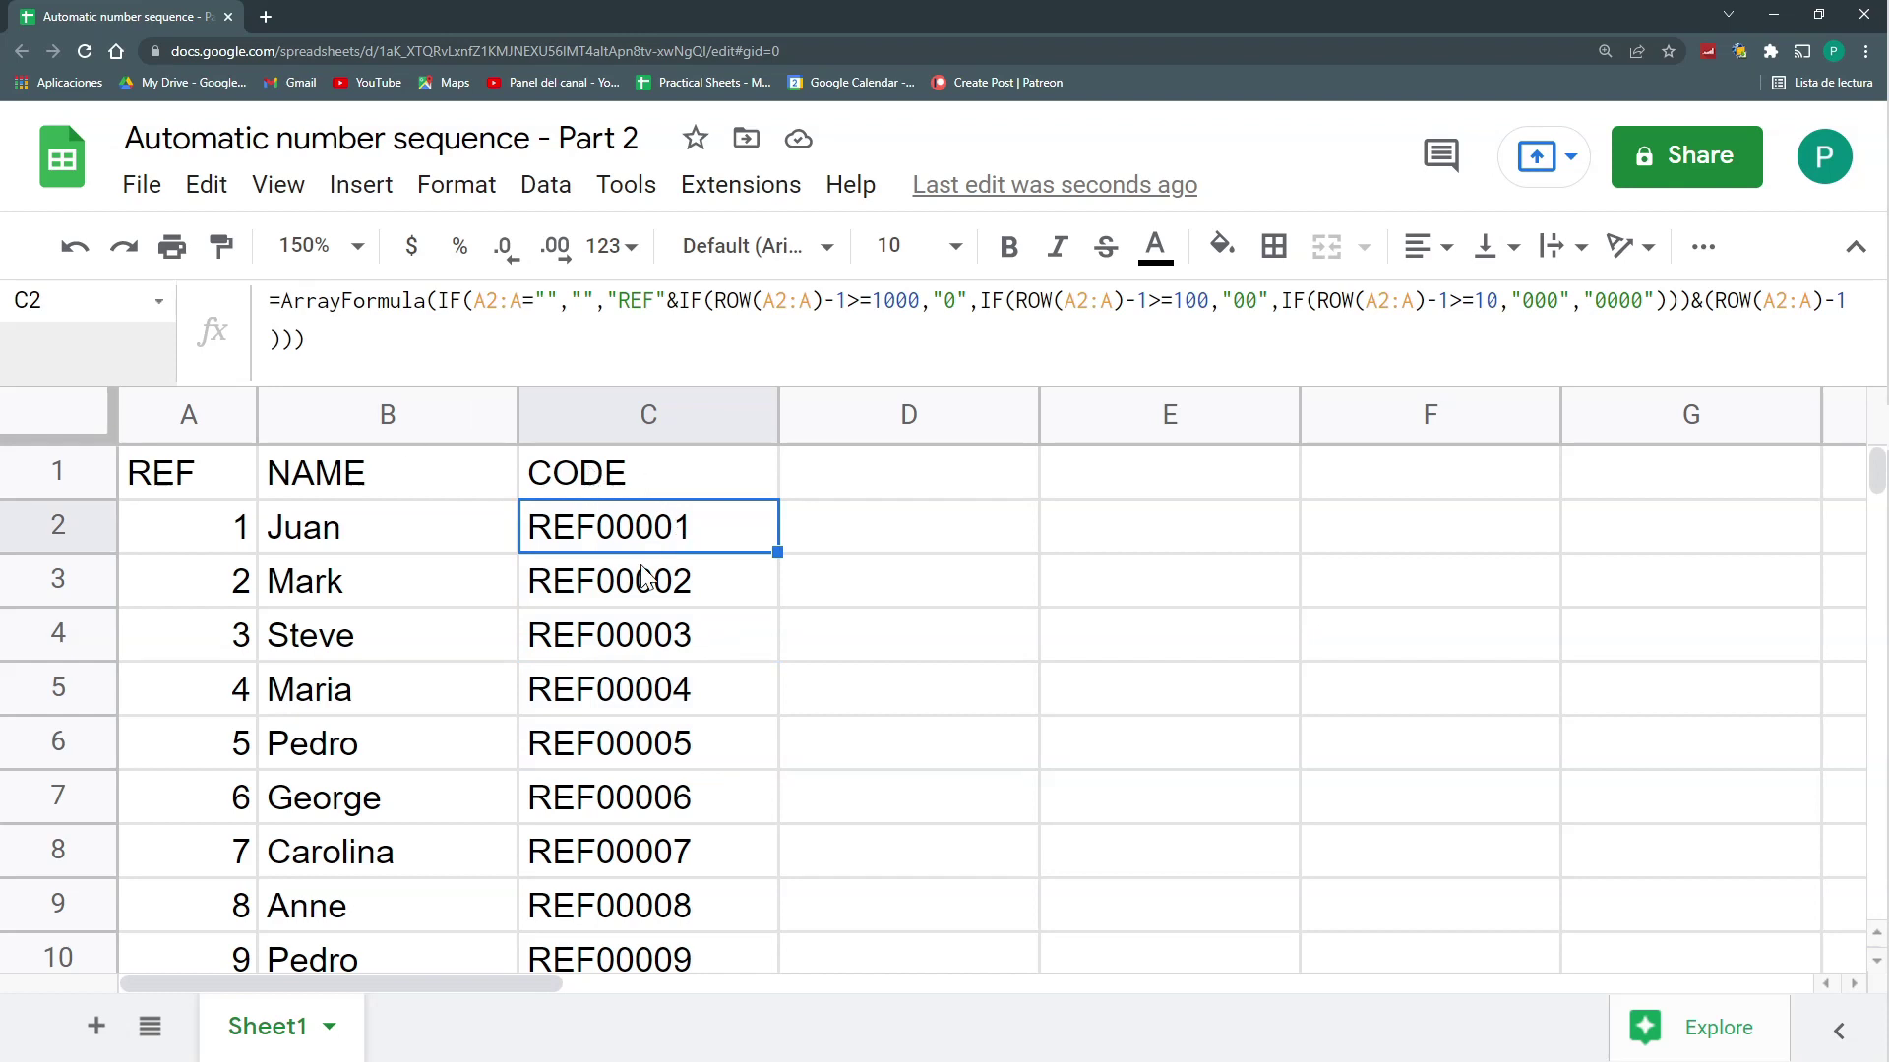
left_click(565, 484)
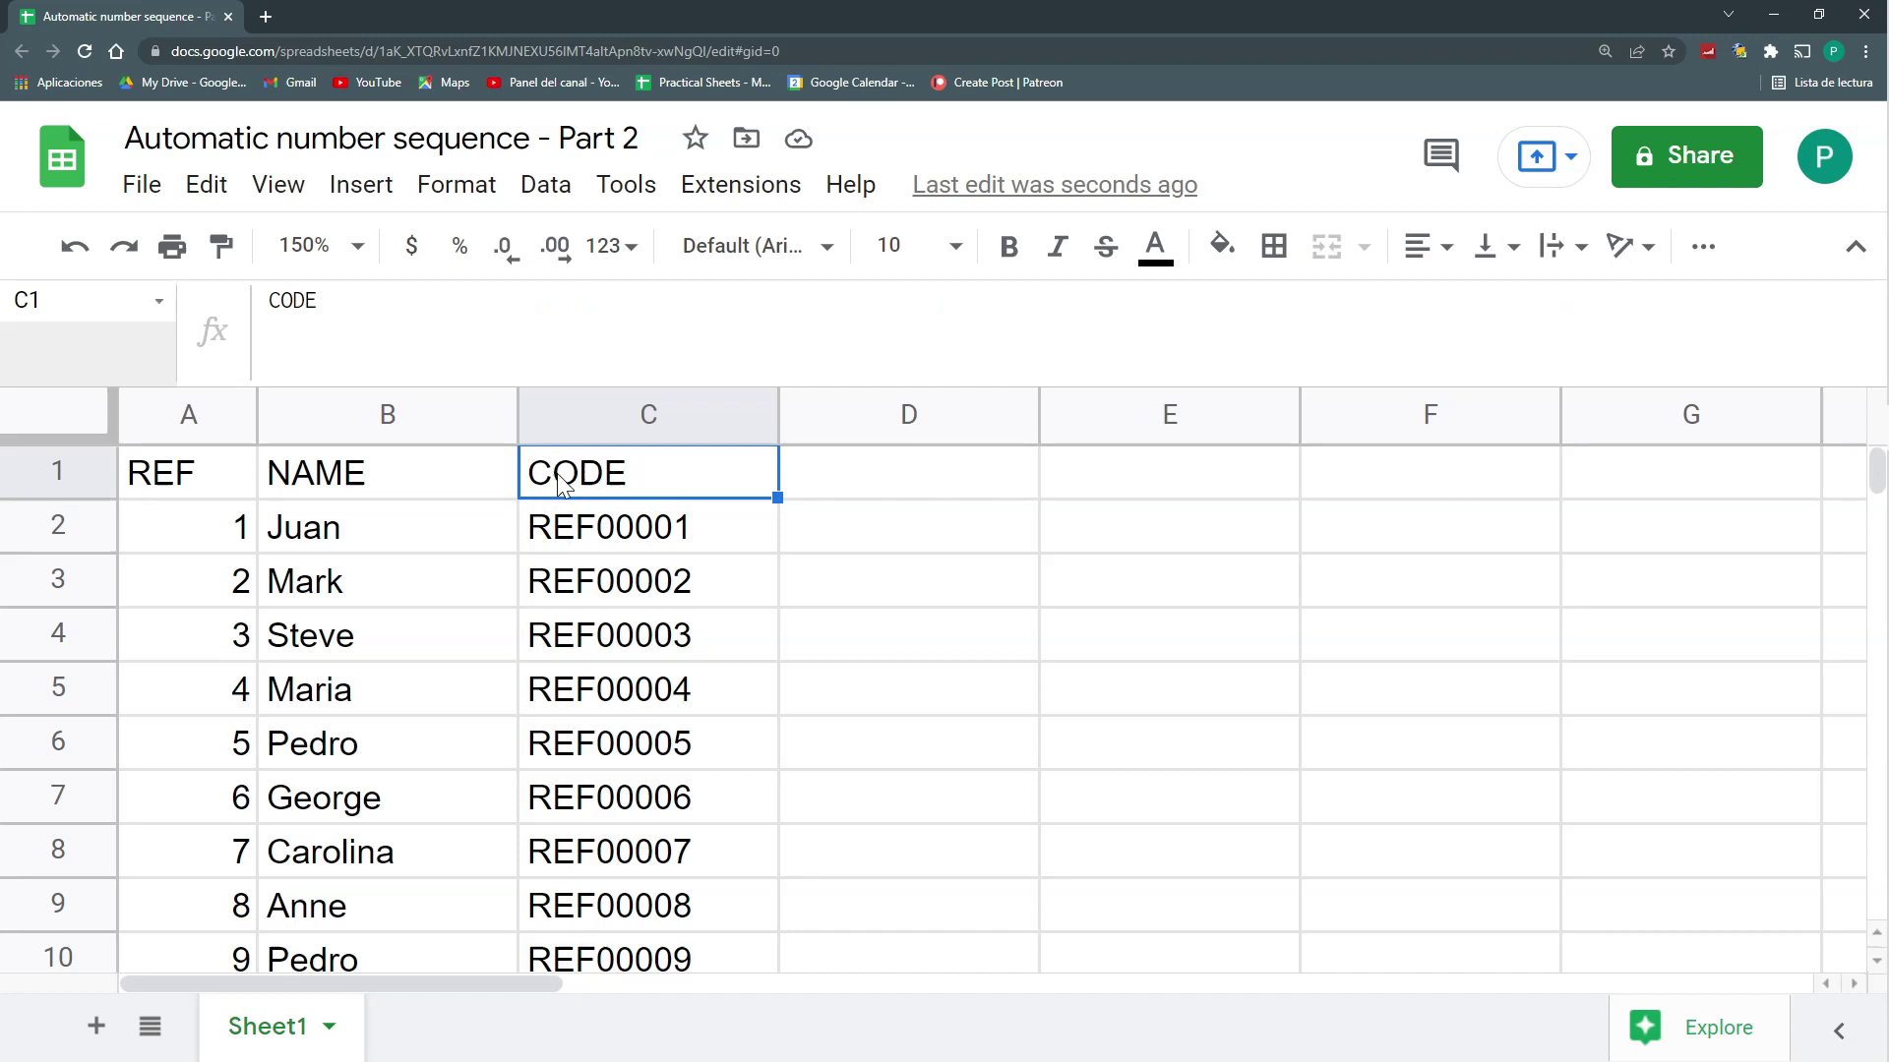
left_click(584, 534)
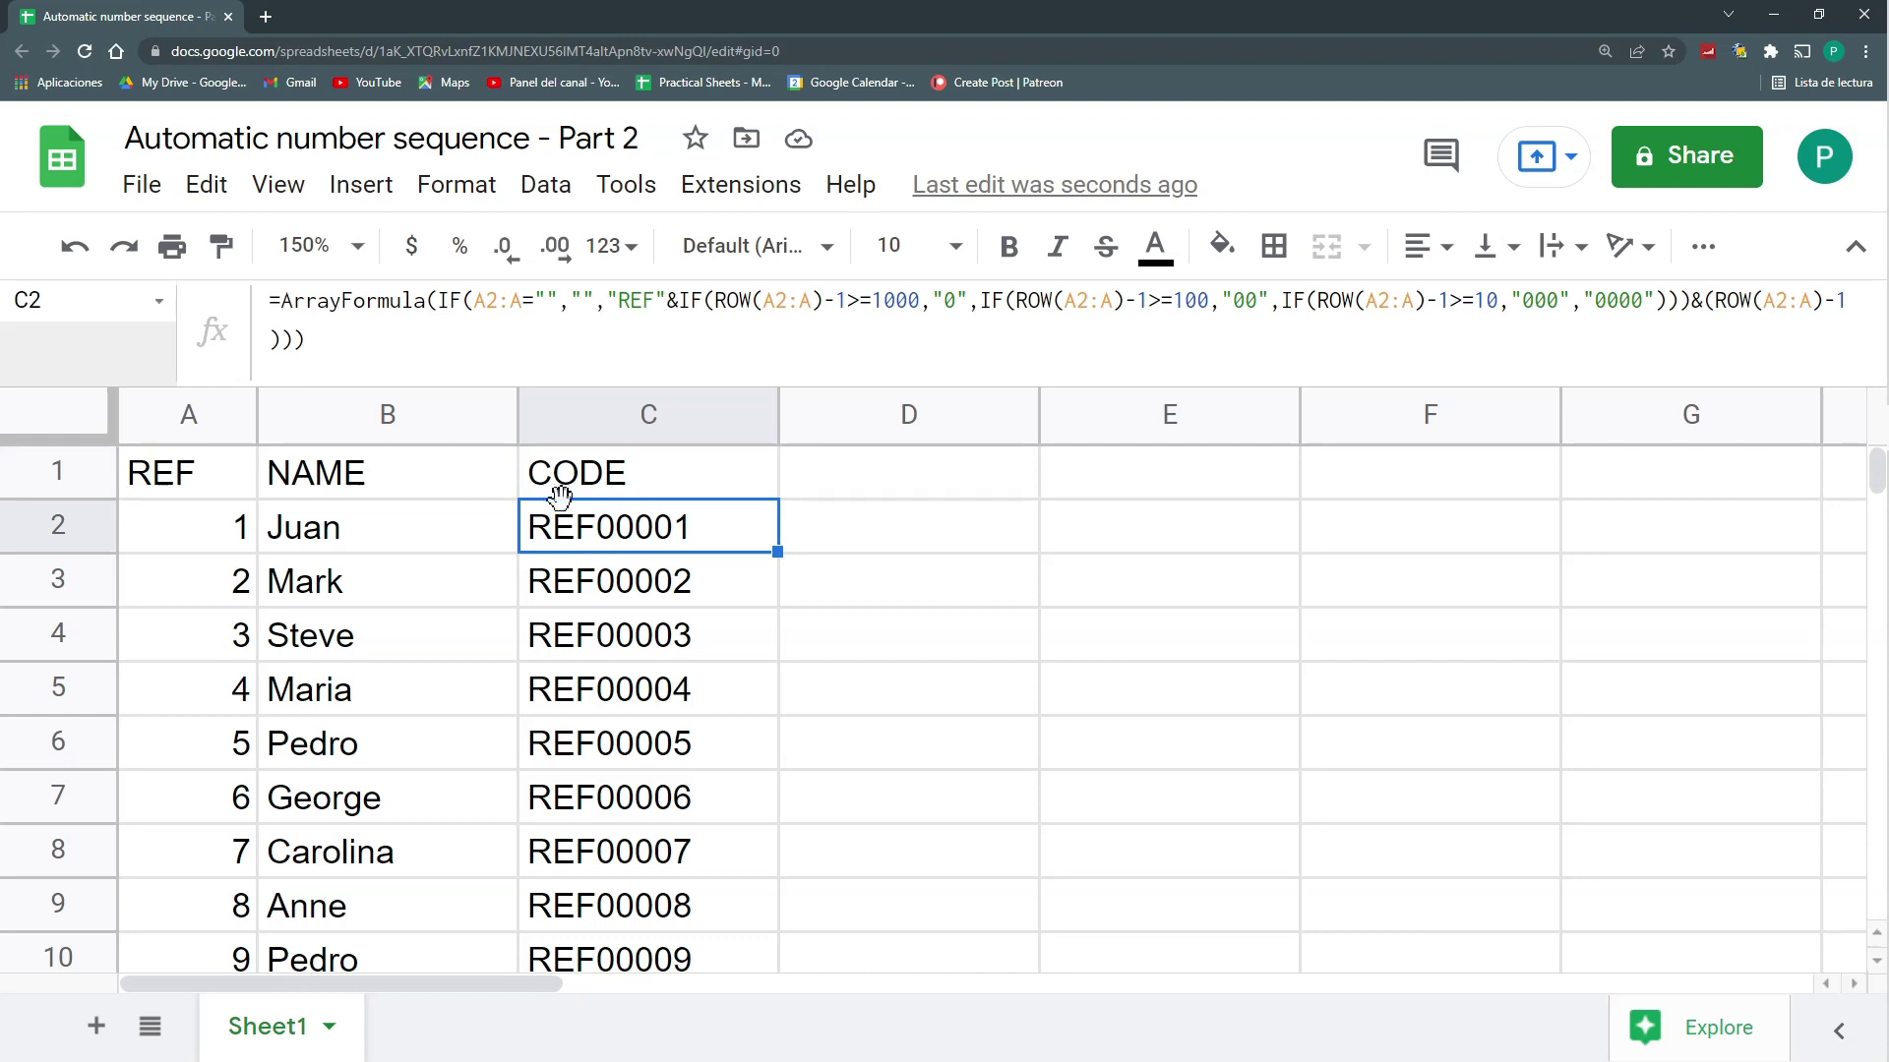
Copy C2's array formula and rewrite header cell C1 as ={"CODE"}
left_click(306, 340)
left_click_drag(305, 339, 281, 300)
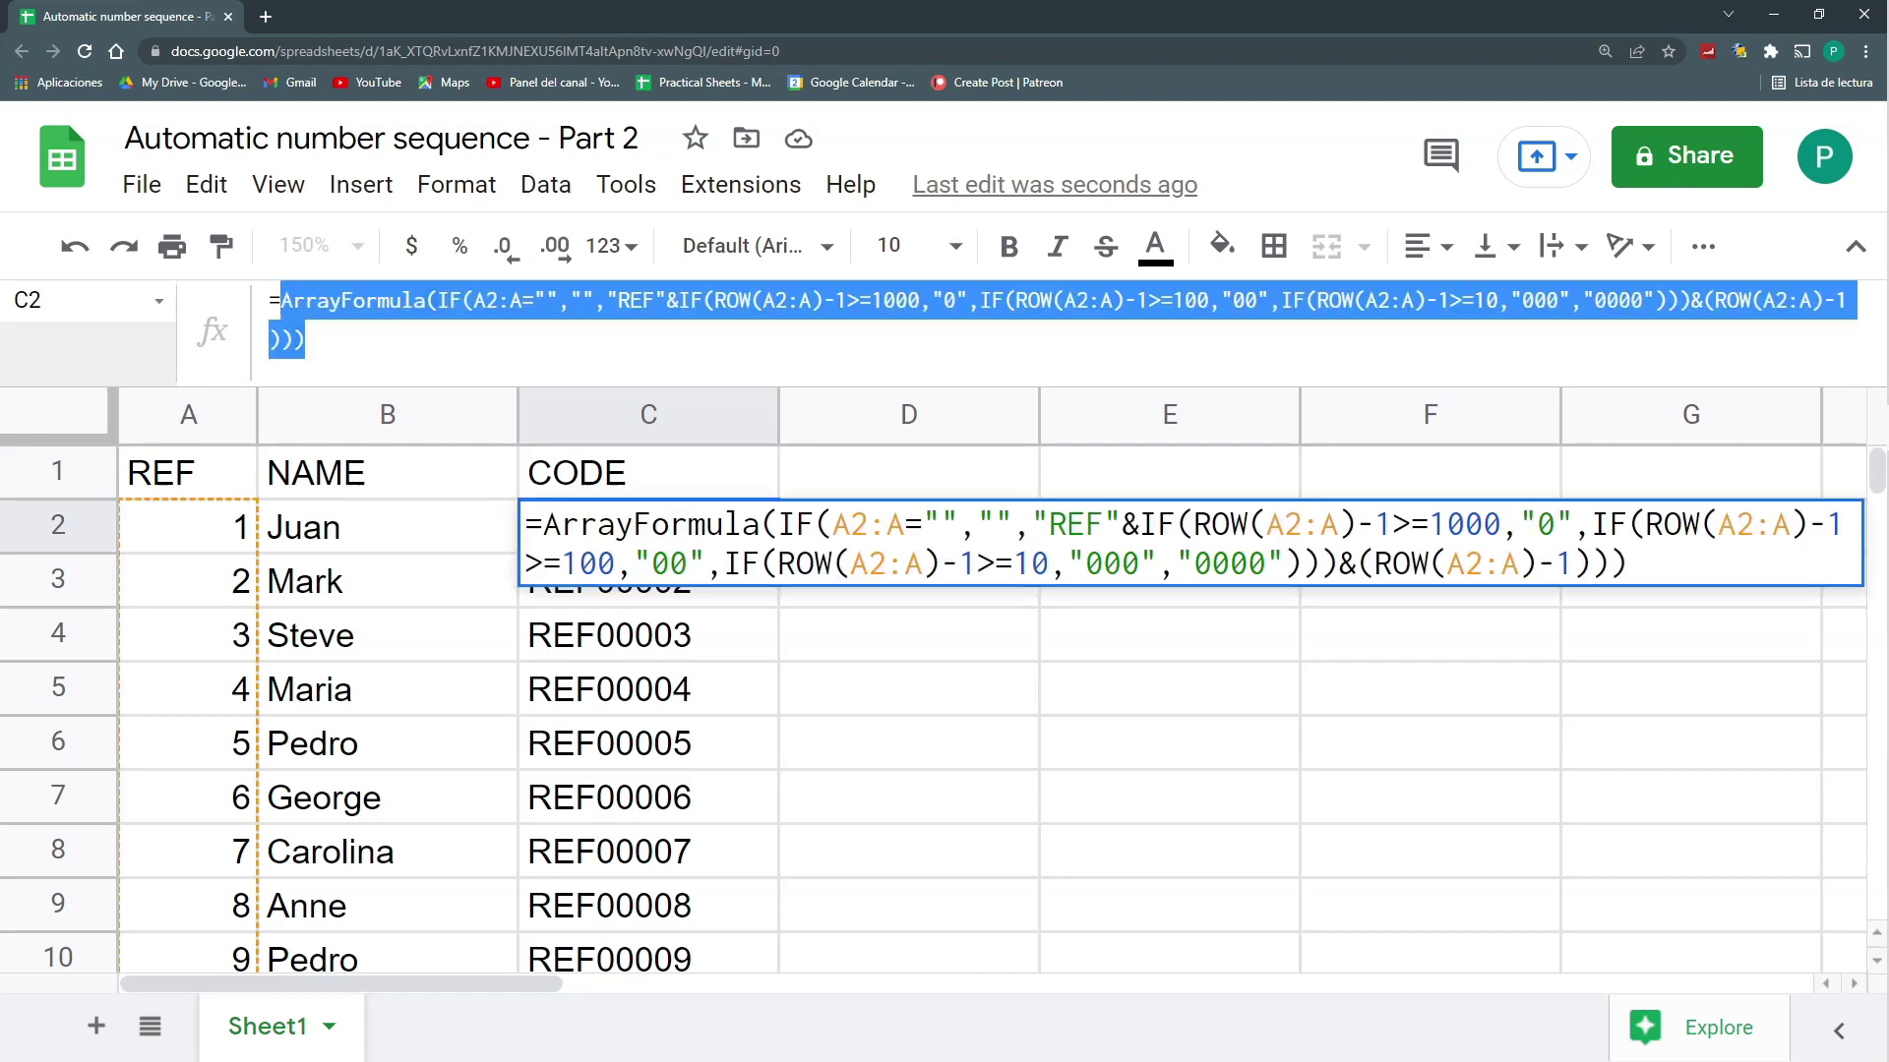
key("Escape")
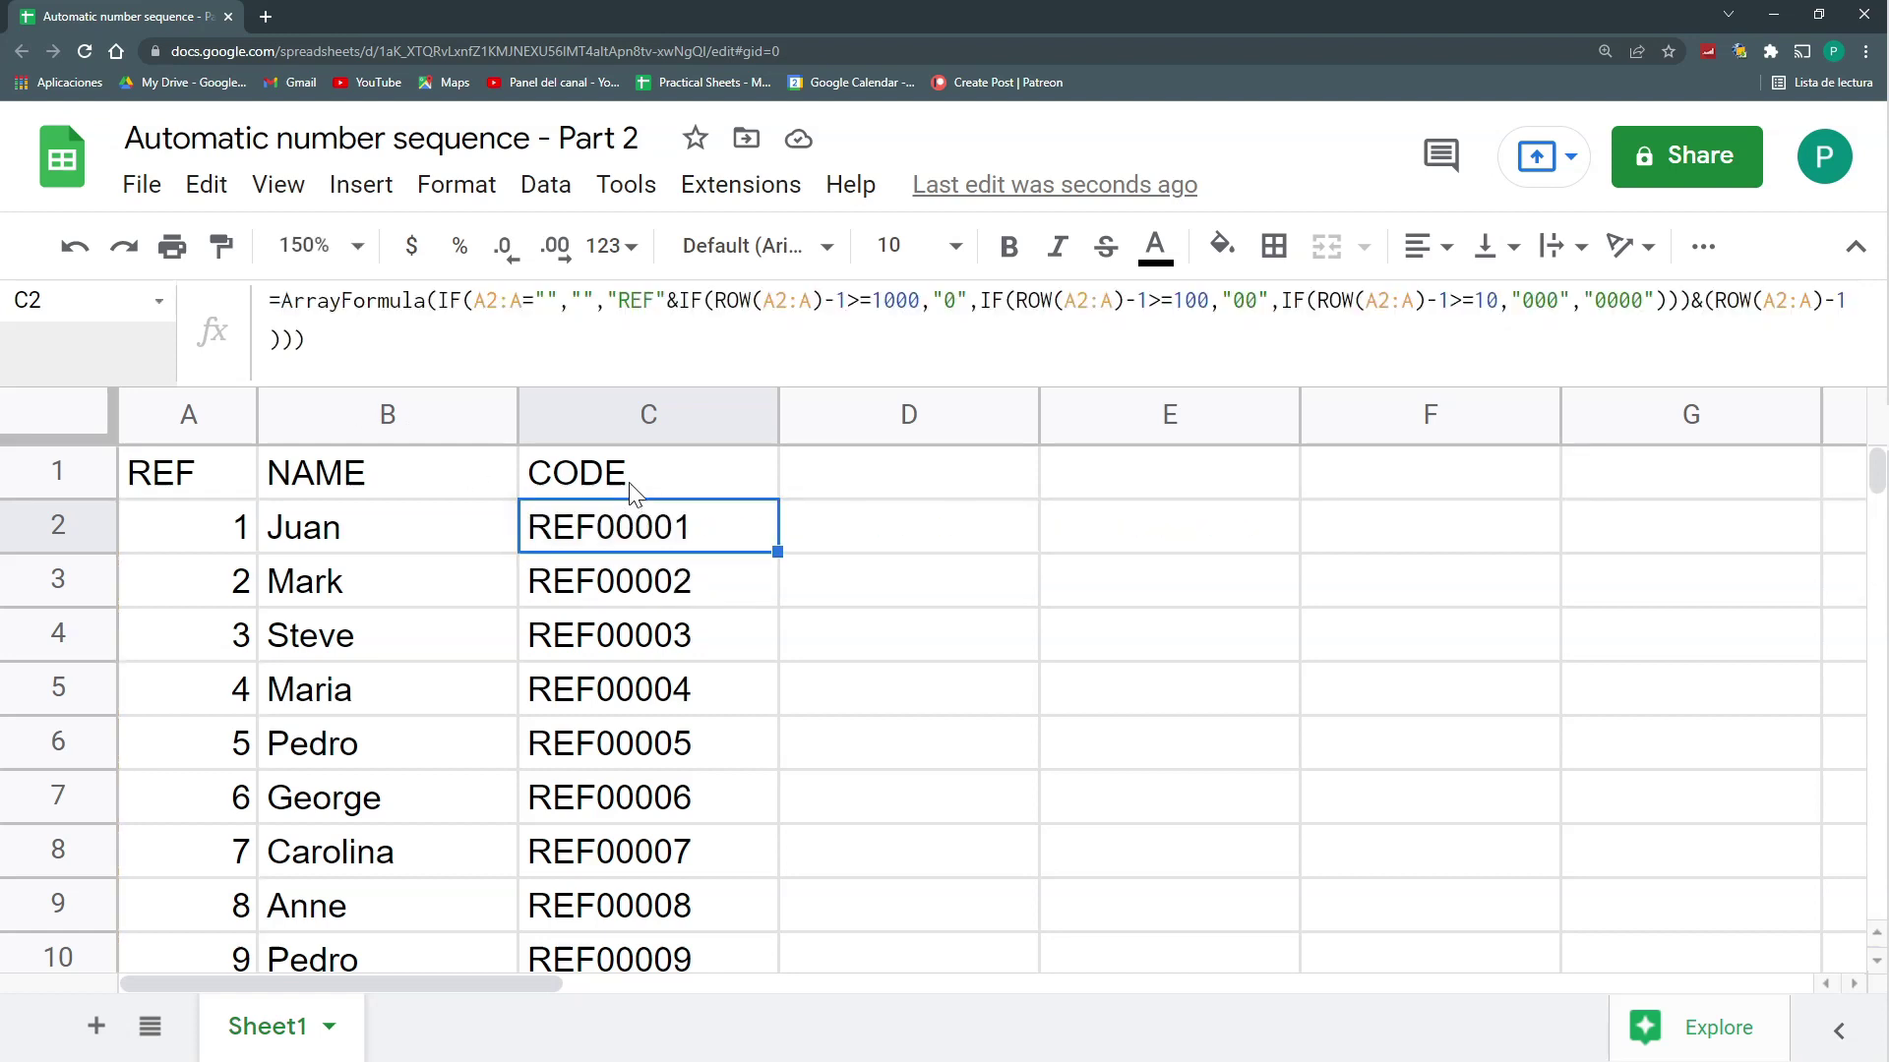
left_click(633, 473)
left_click(268, 300)
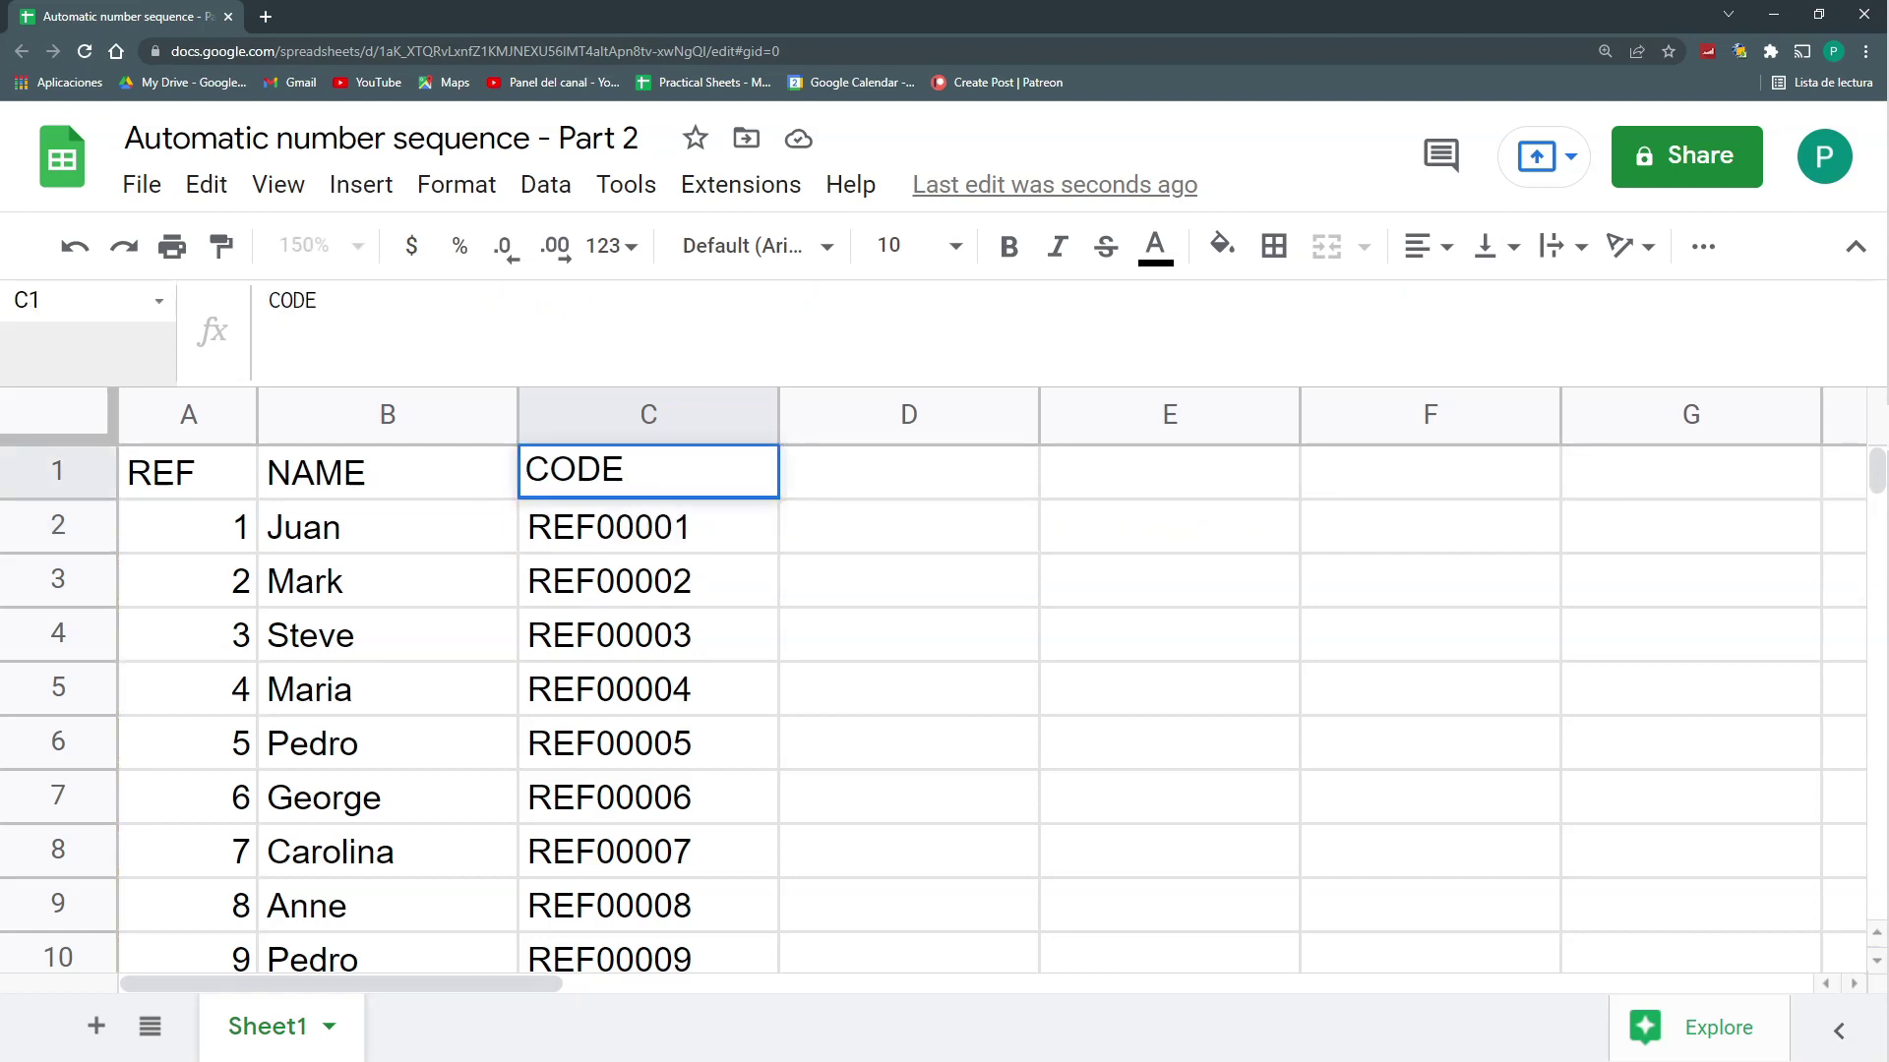
type("\"")
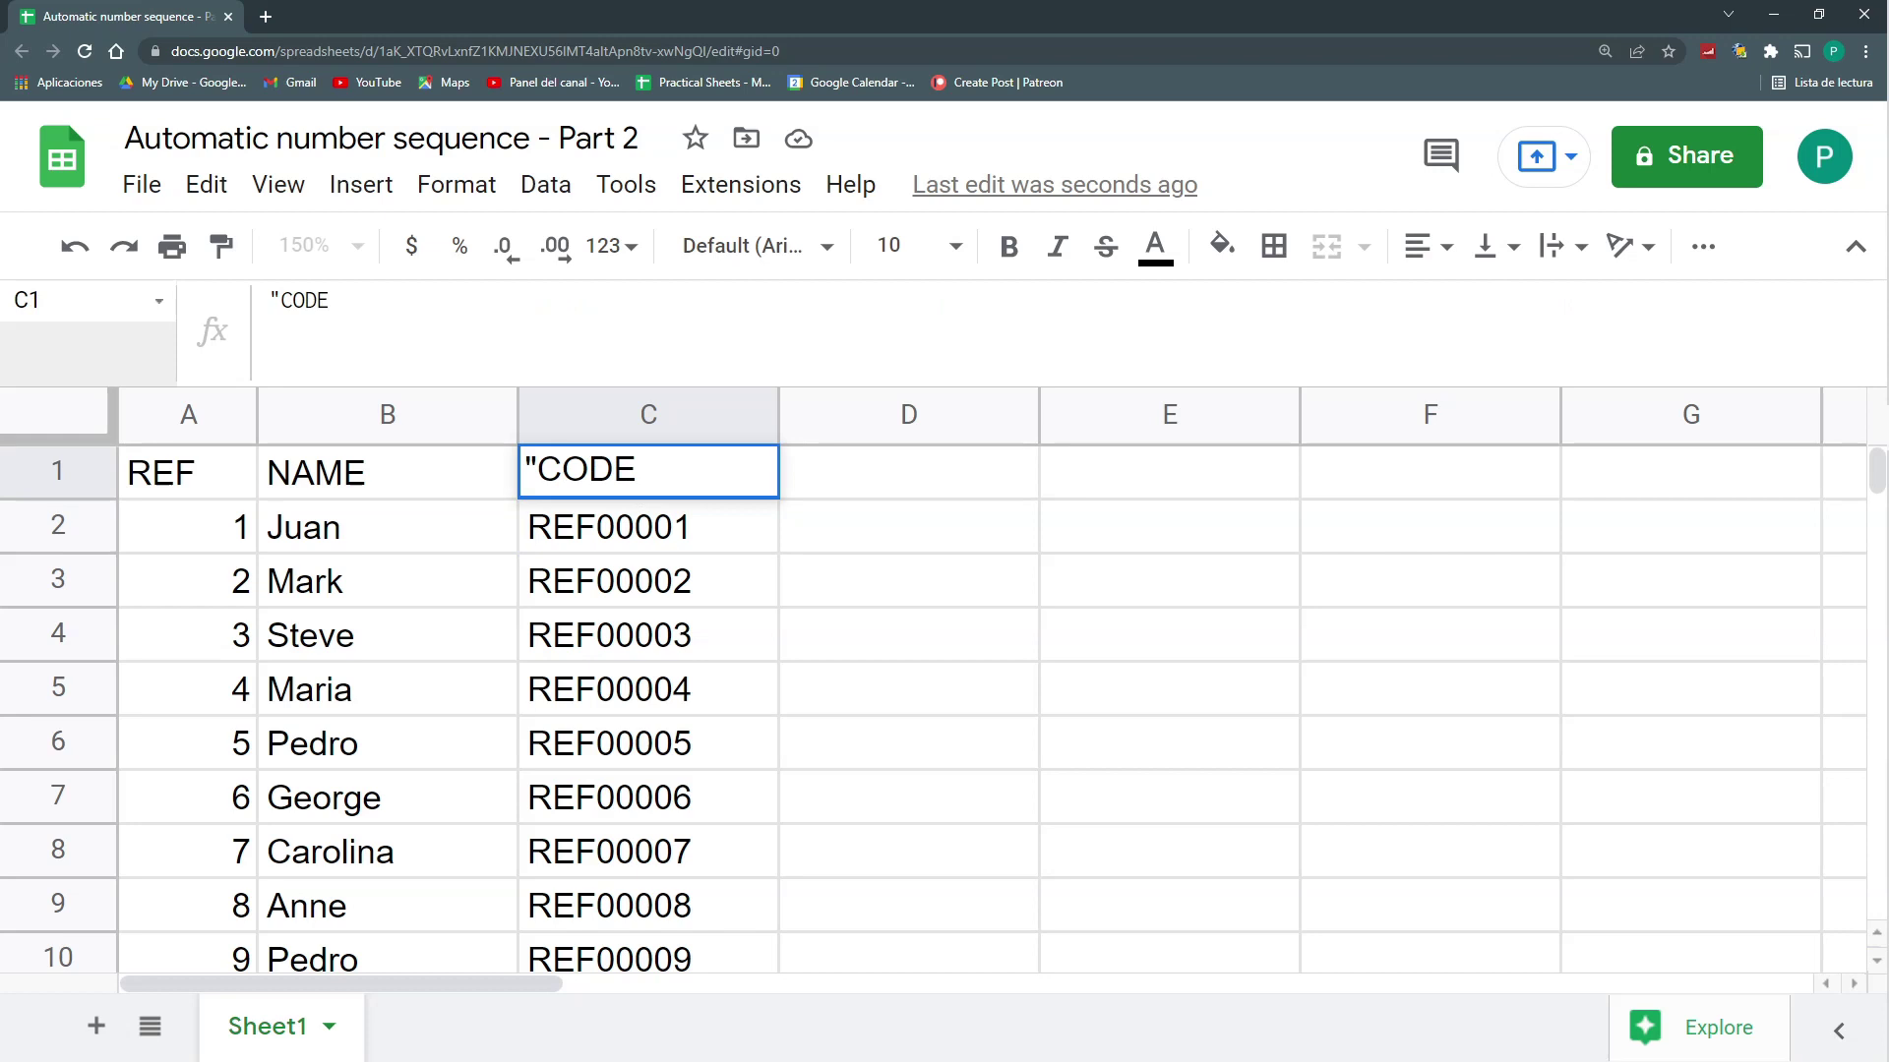
left_click(637, 469)
type("\"")
left_click(524, 469)
type("=")
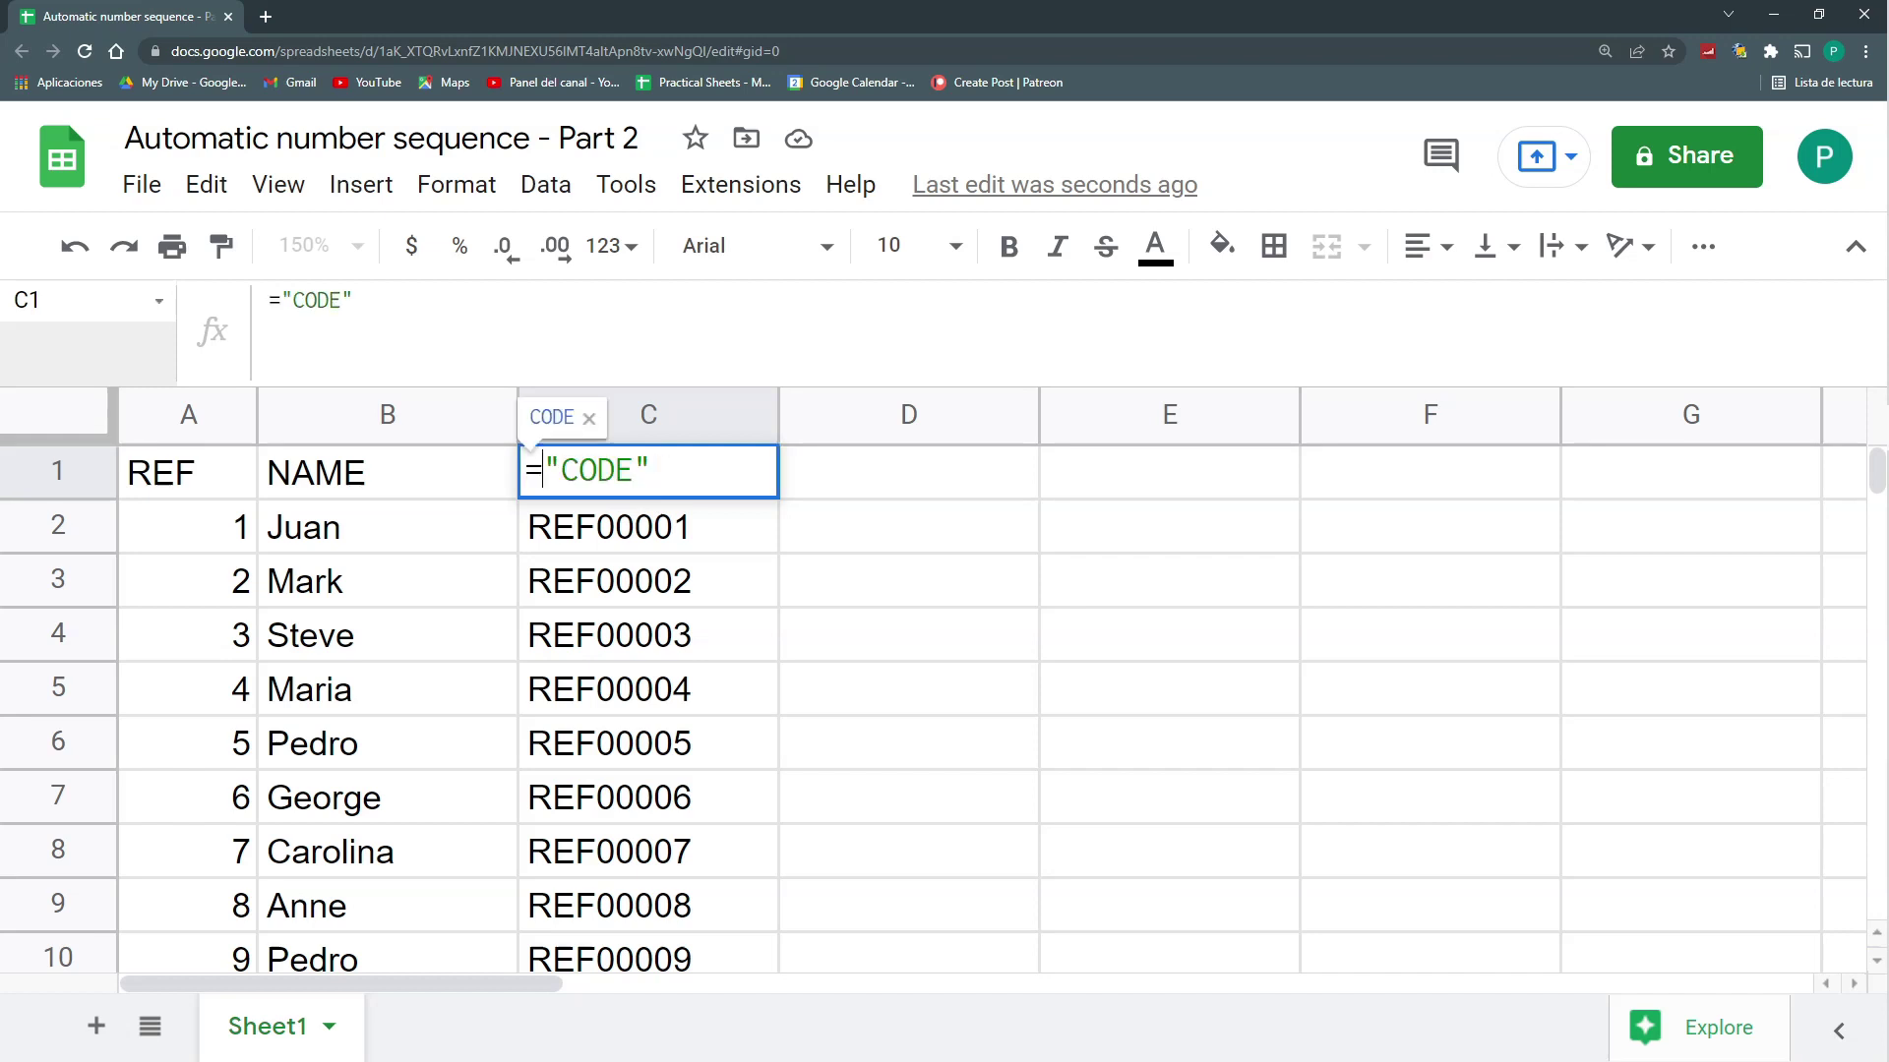
type("{")
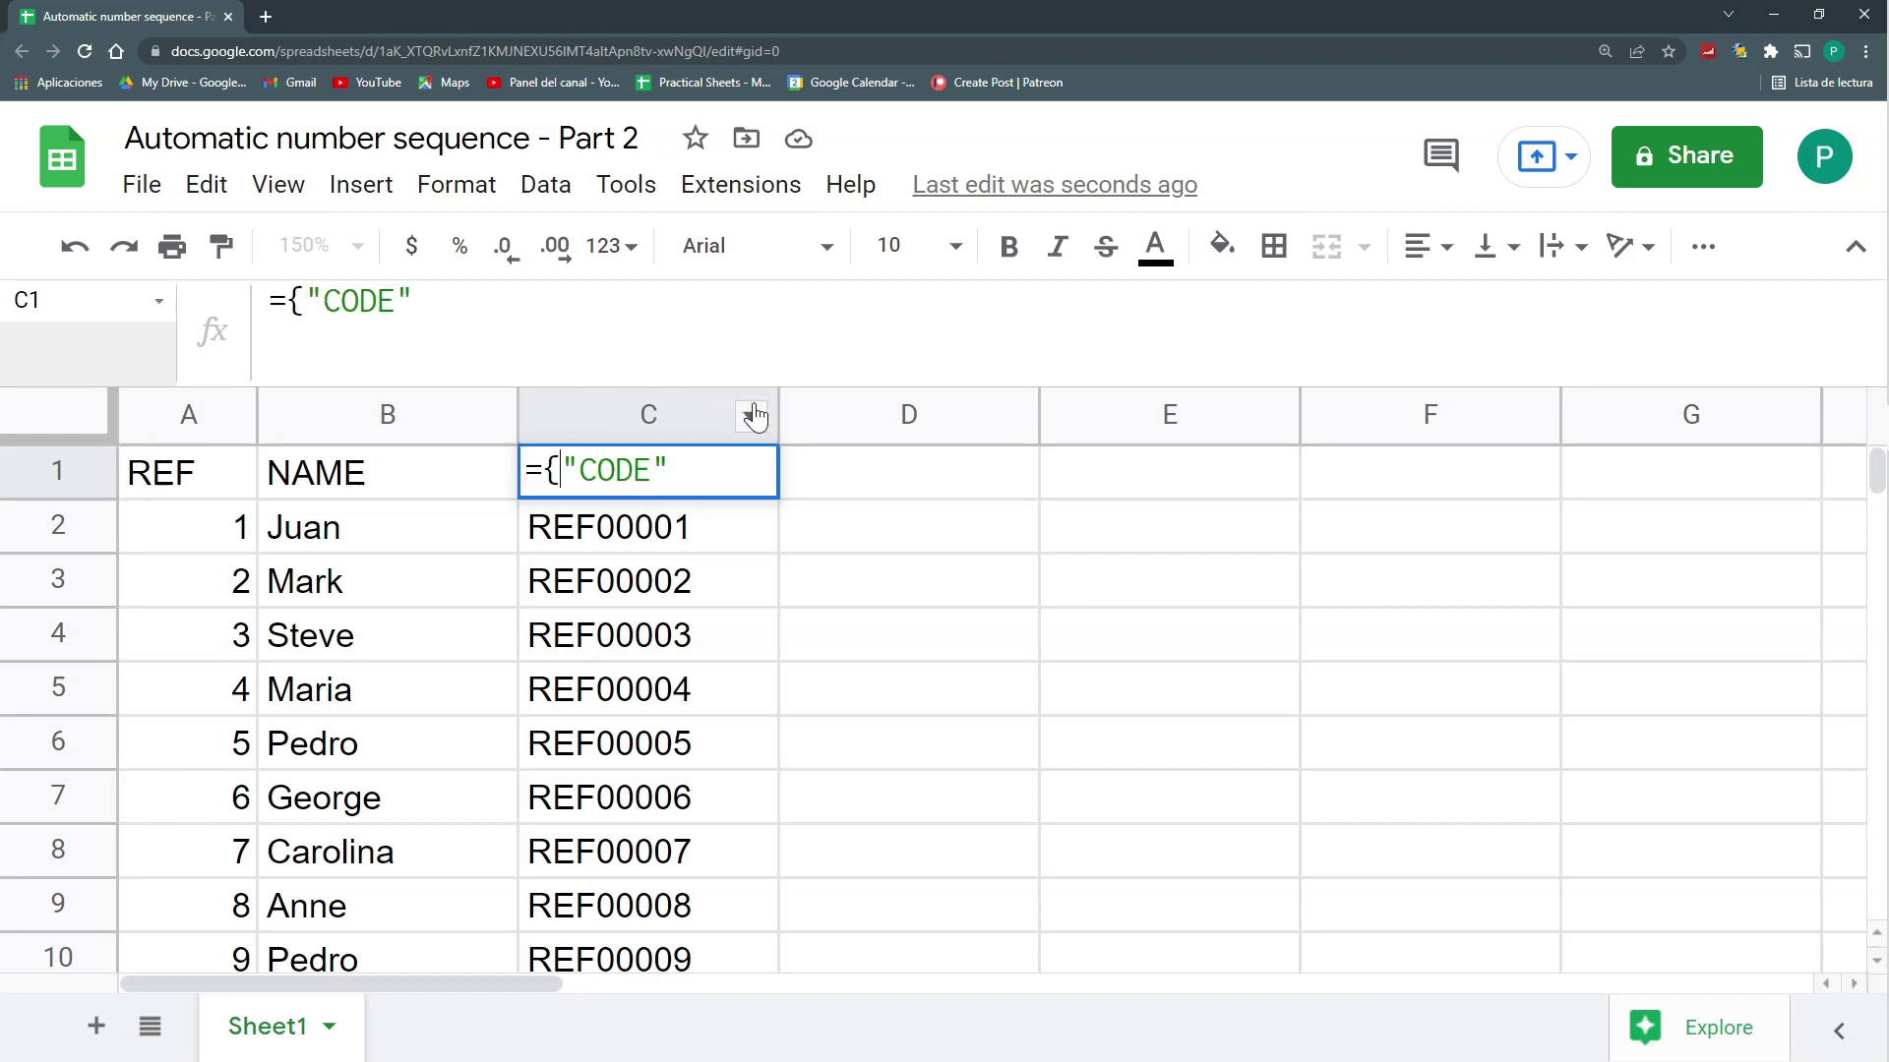
left_click(671, 470)
type("}")
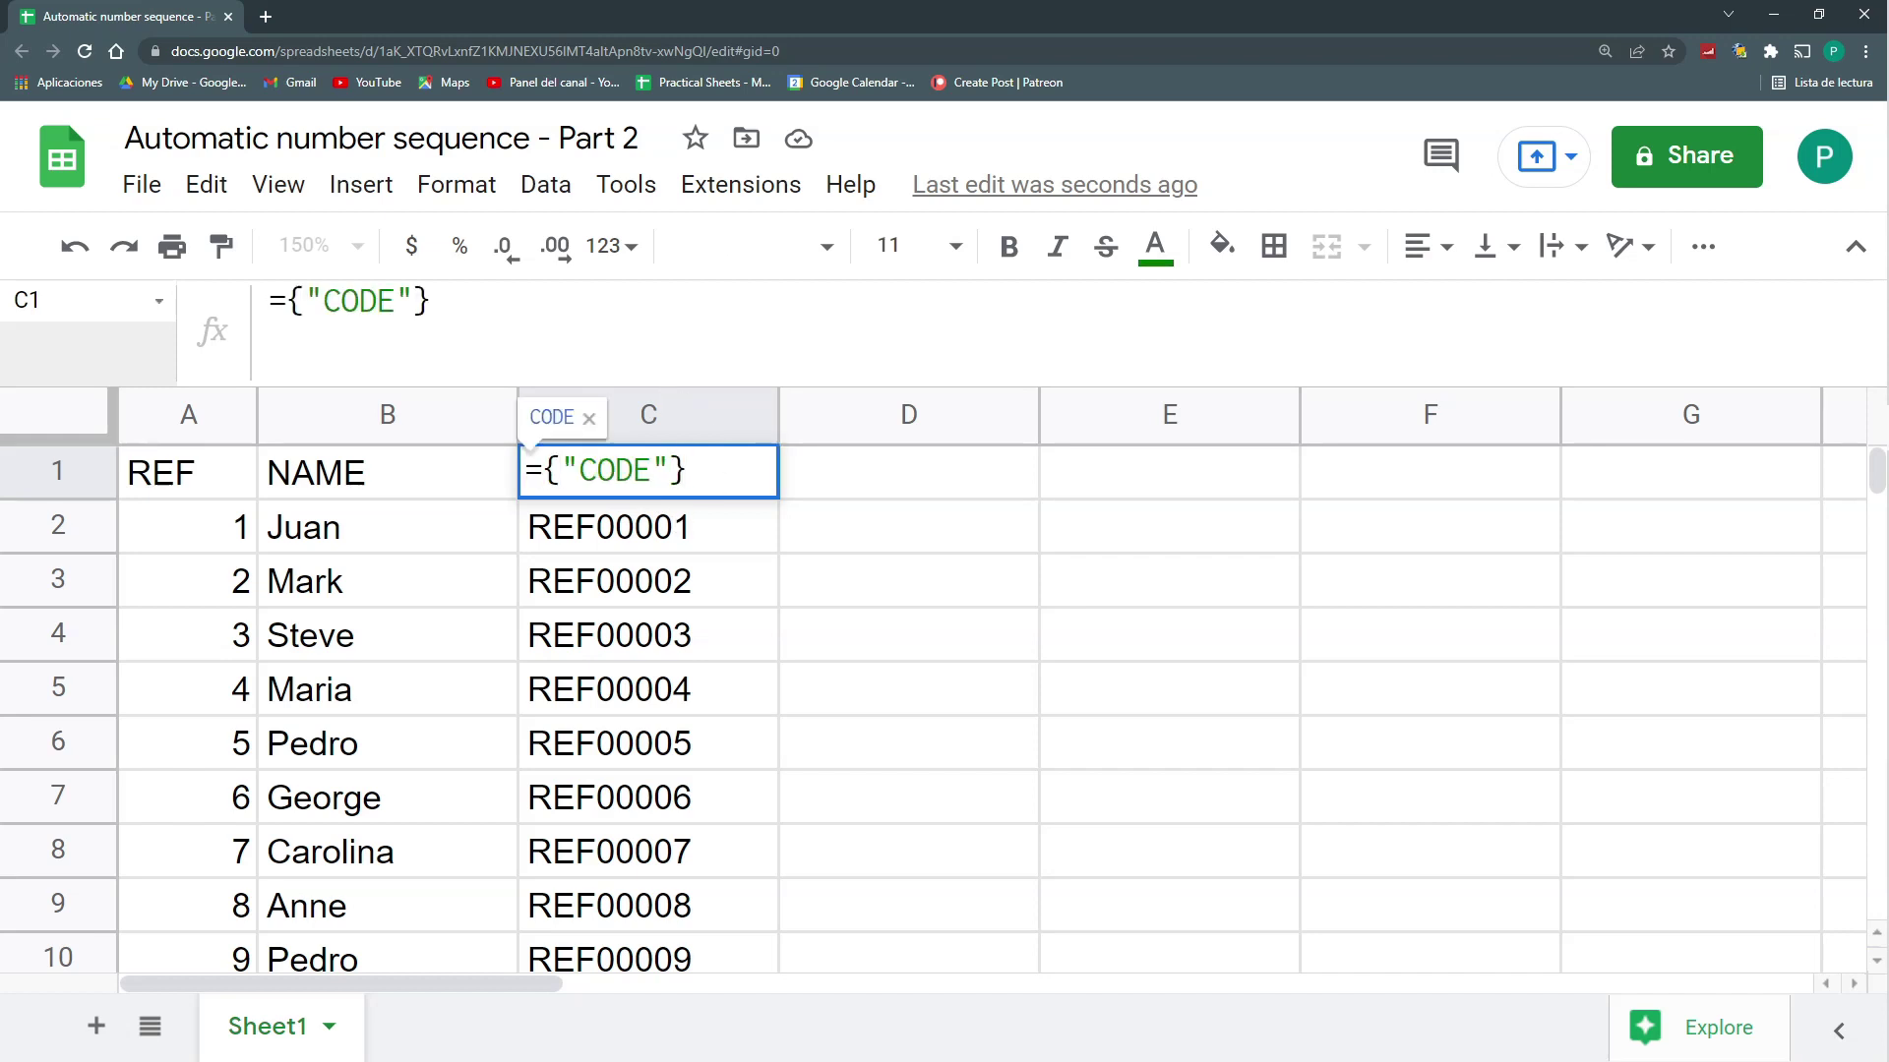
Make C1 ={"CODE";ArrayFormula(…)} with the pasted formula and clear the old formula from C2
double_click(709, 480)
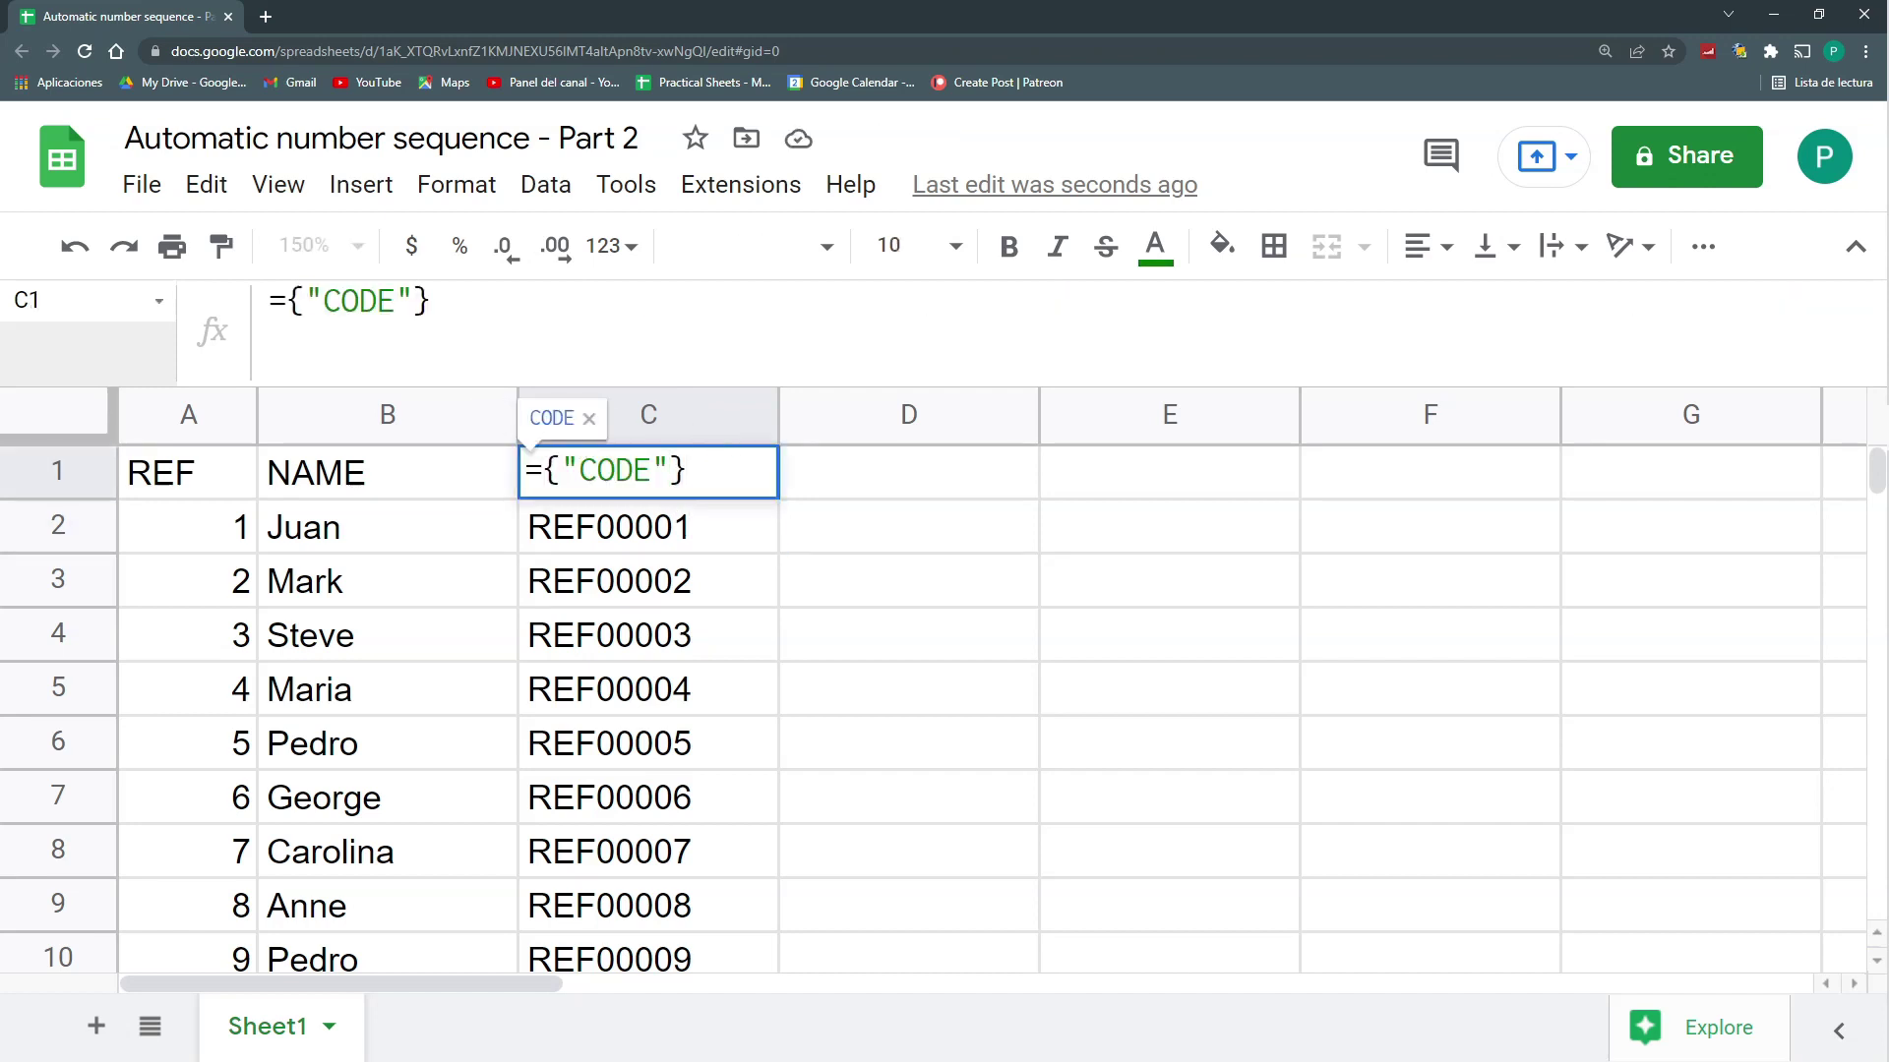
type(";")
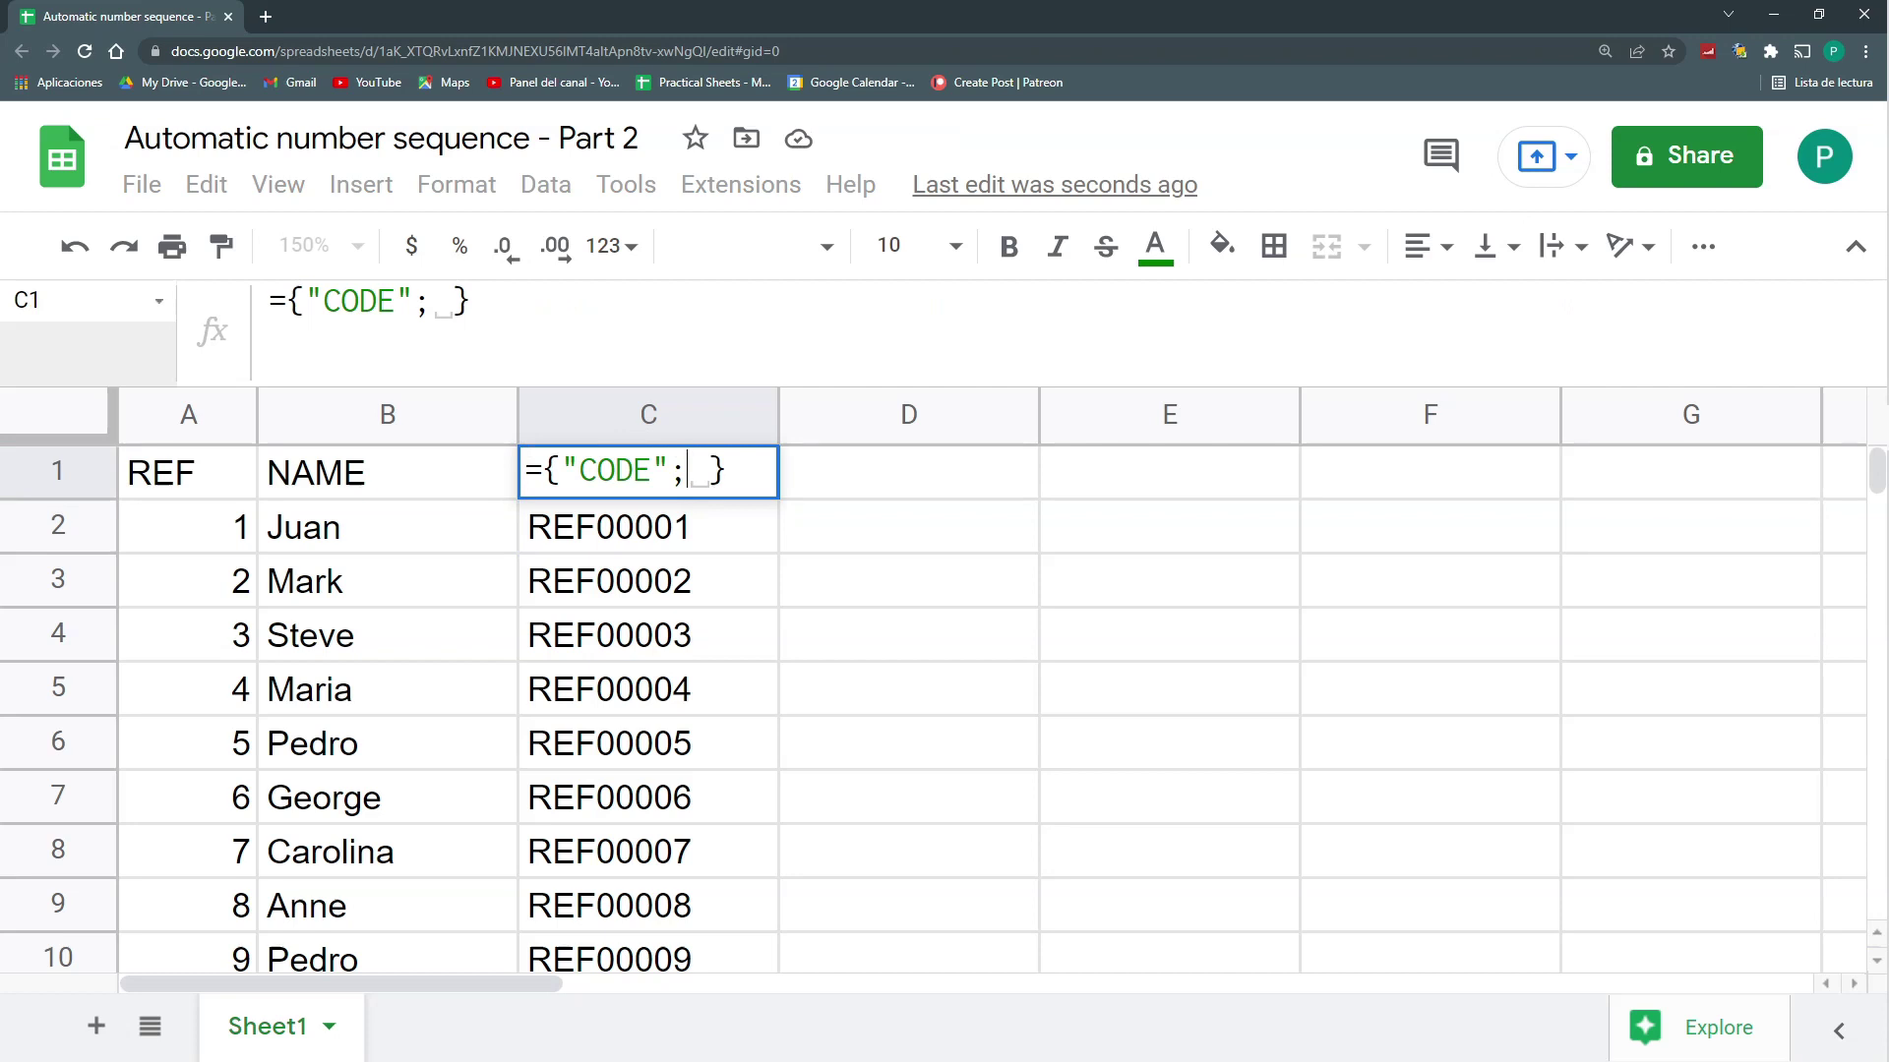
type("ArrayFormula(IF(A2:A=\"\",\"\",\"REF\"&IF(ROW(A2:A)-1>=1000,\"0\",IF(ROW(A2:A)-1>=100,\"00\",IF(ROW(A2:A)-1>=10,\"000\",\"0000\")))&(ROW(A2:A)-1)))")
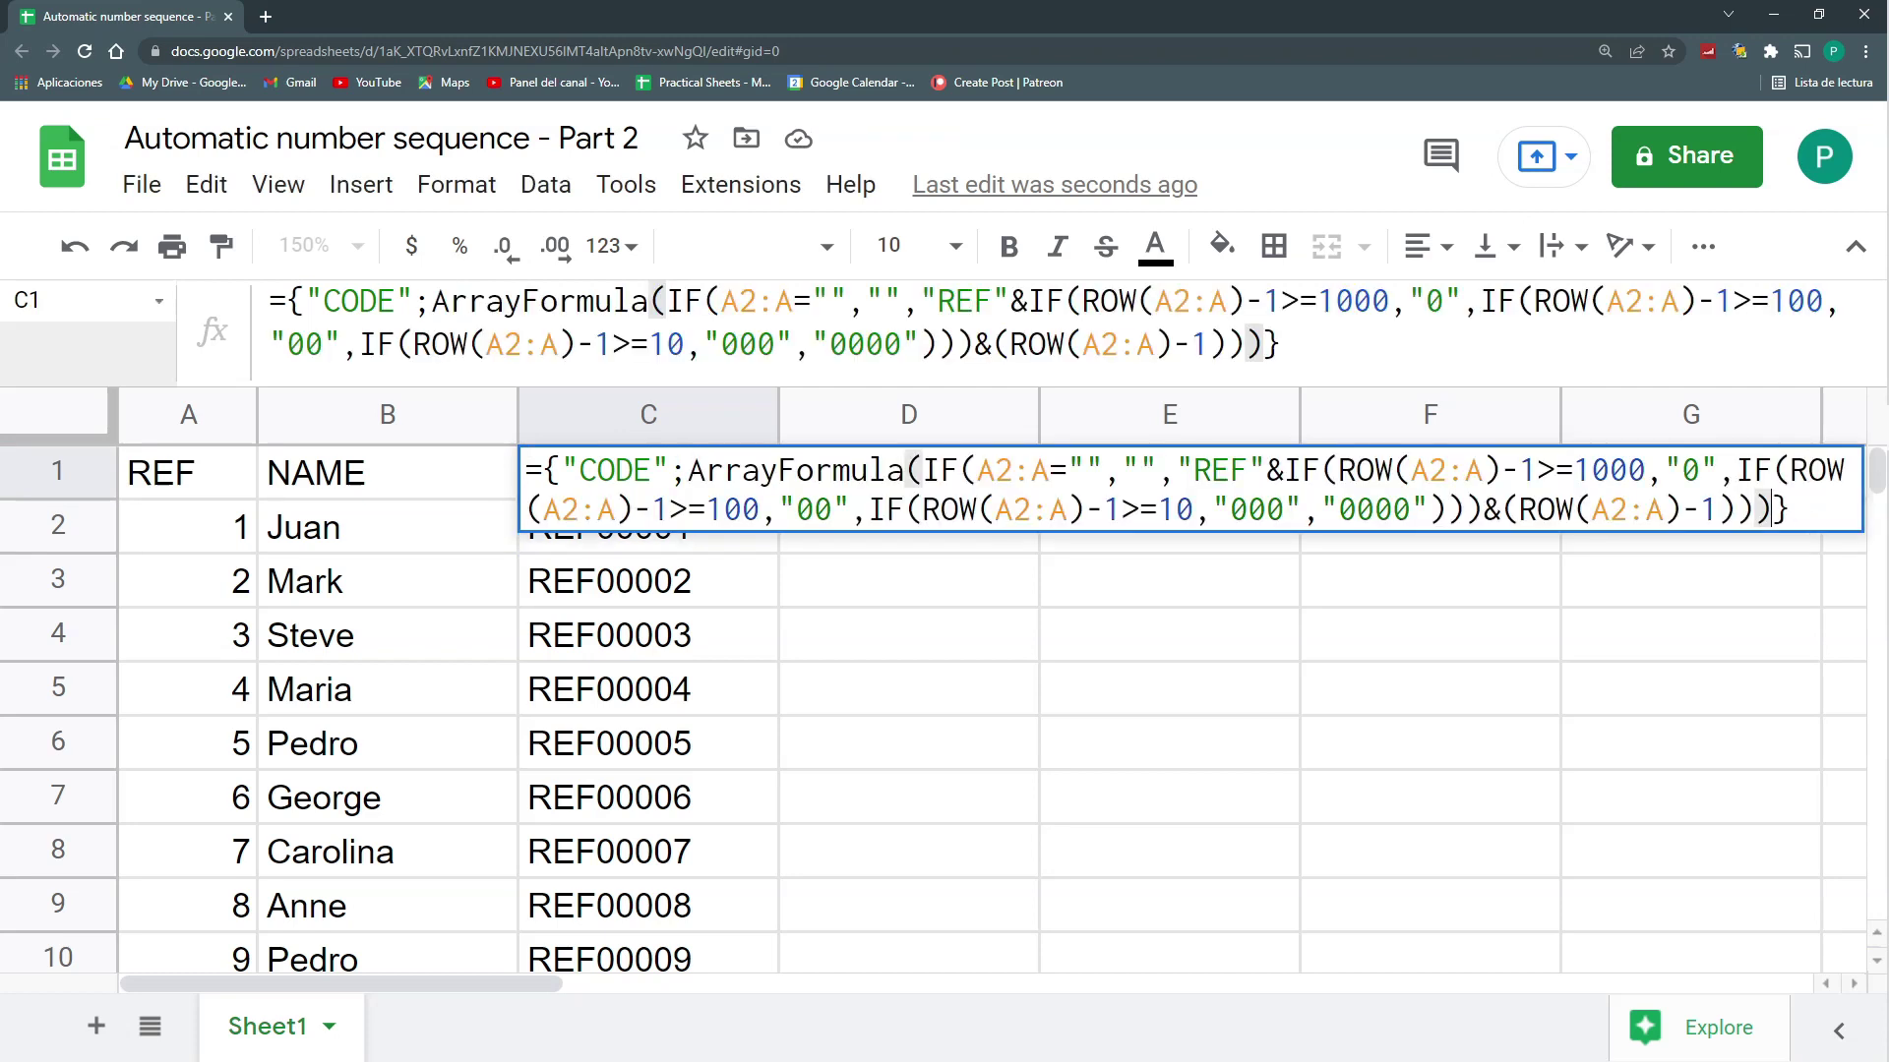
key("Return")
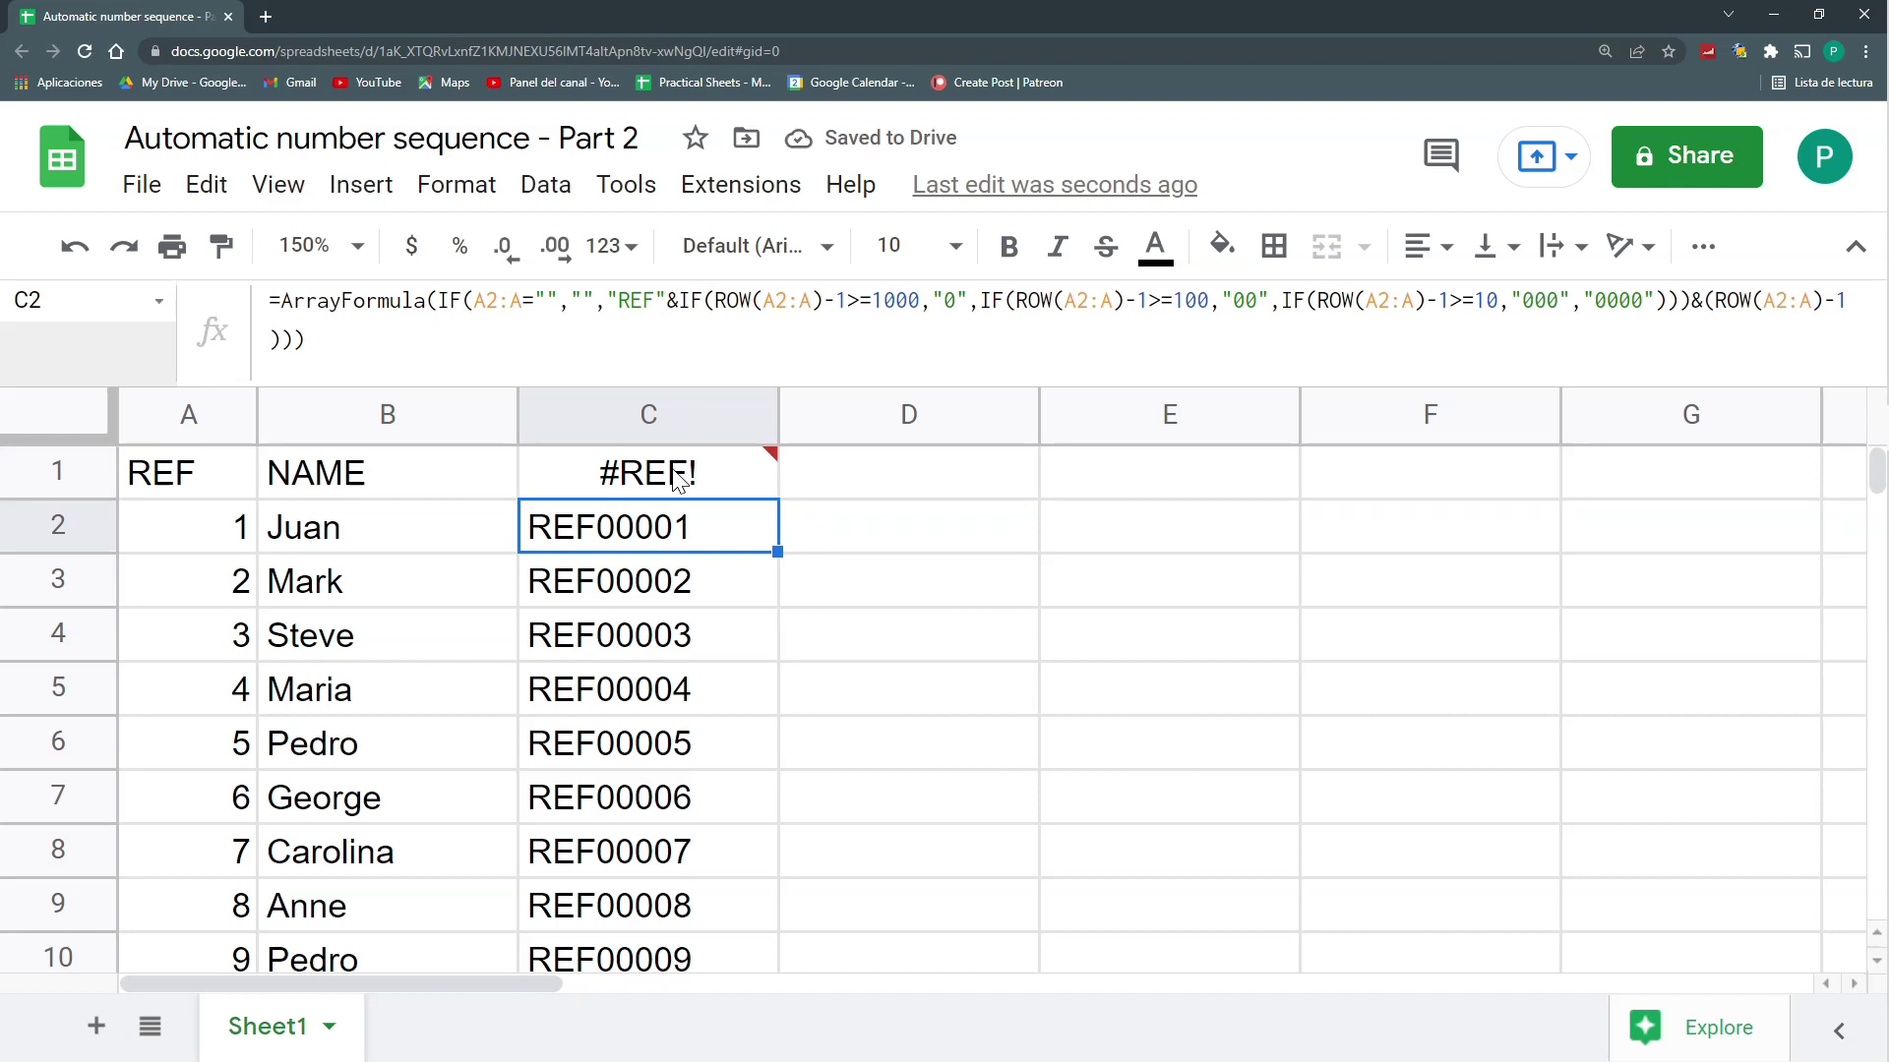
key("Delete")
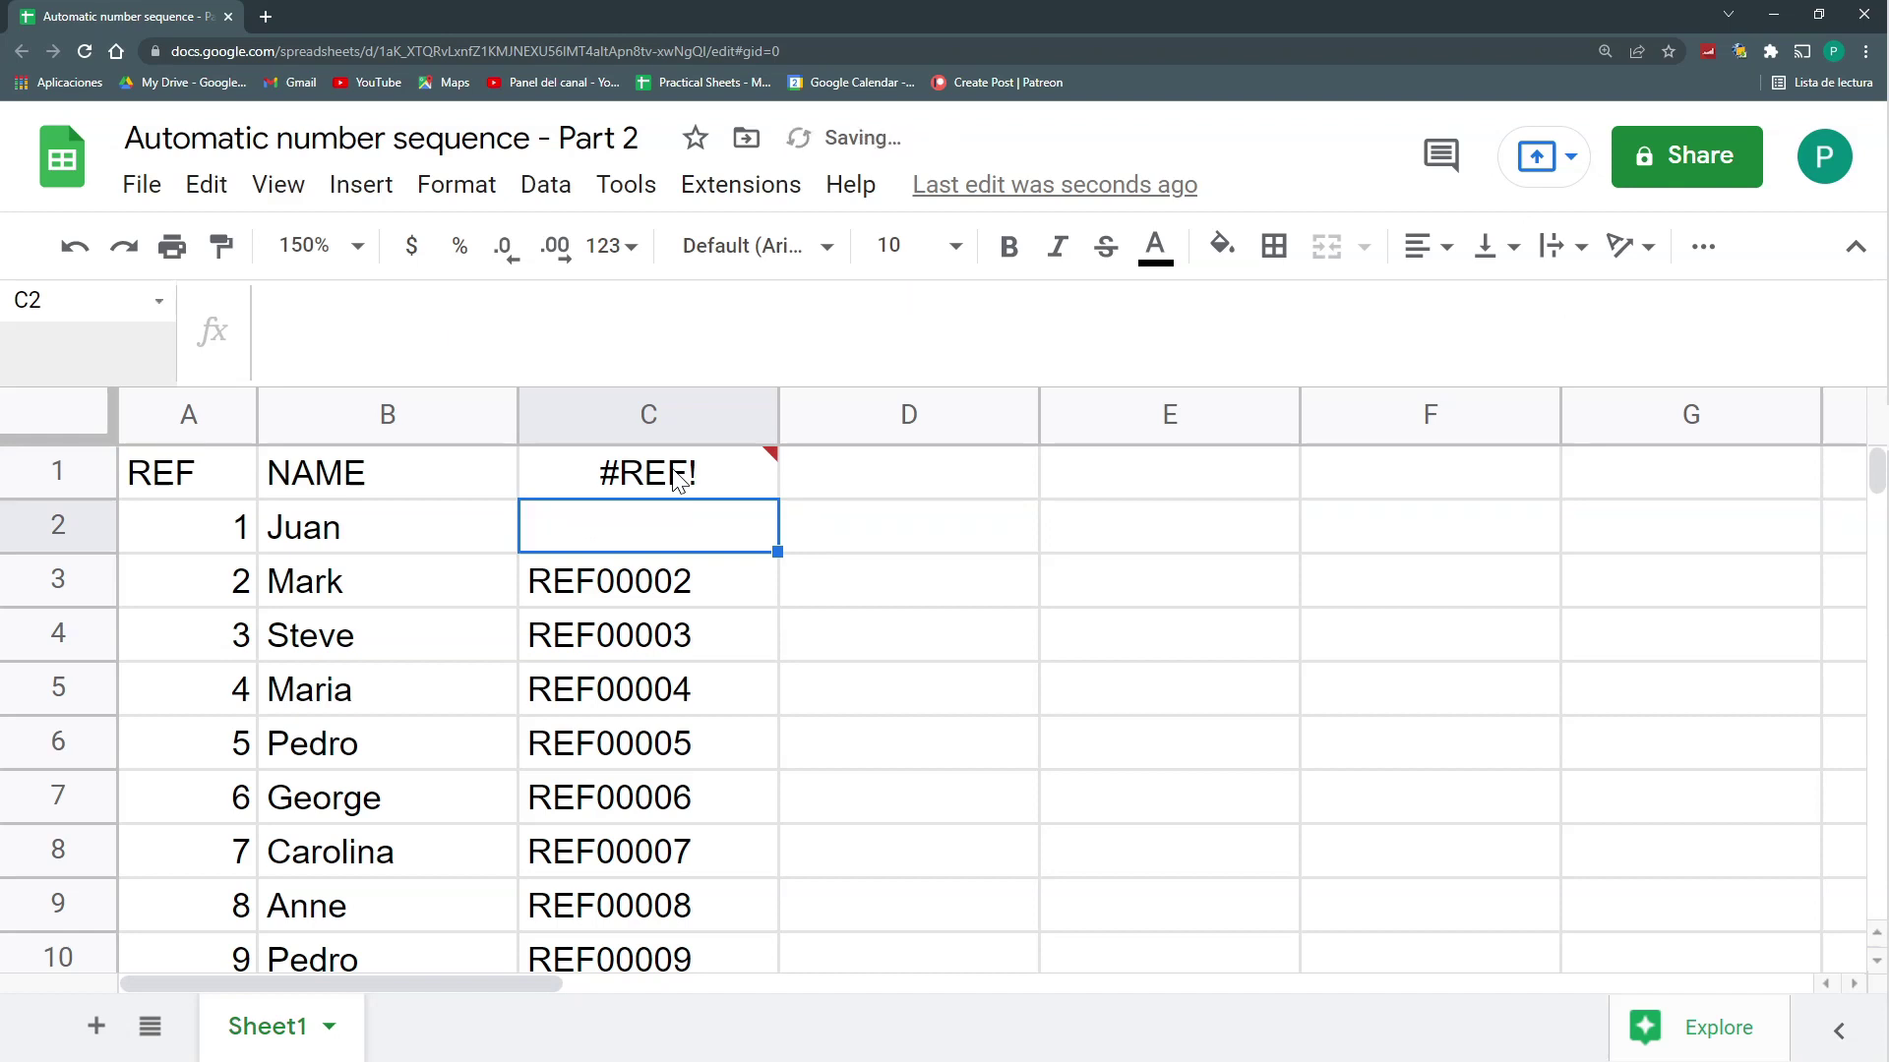
left_click(675, 476)
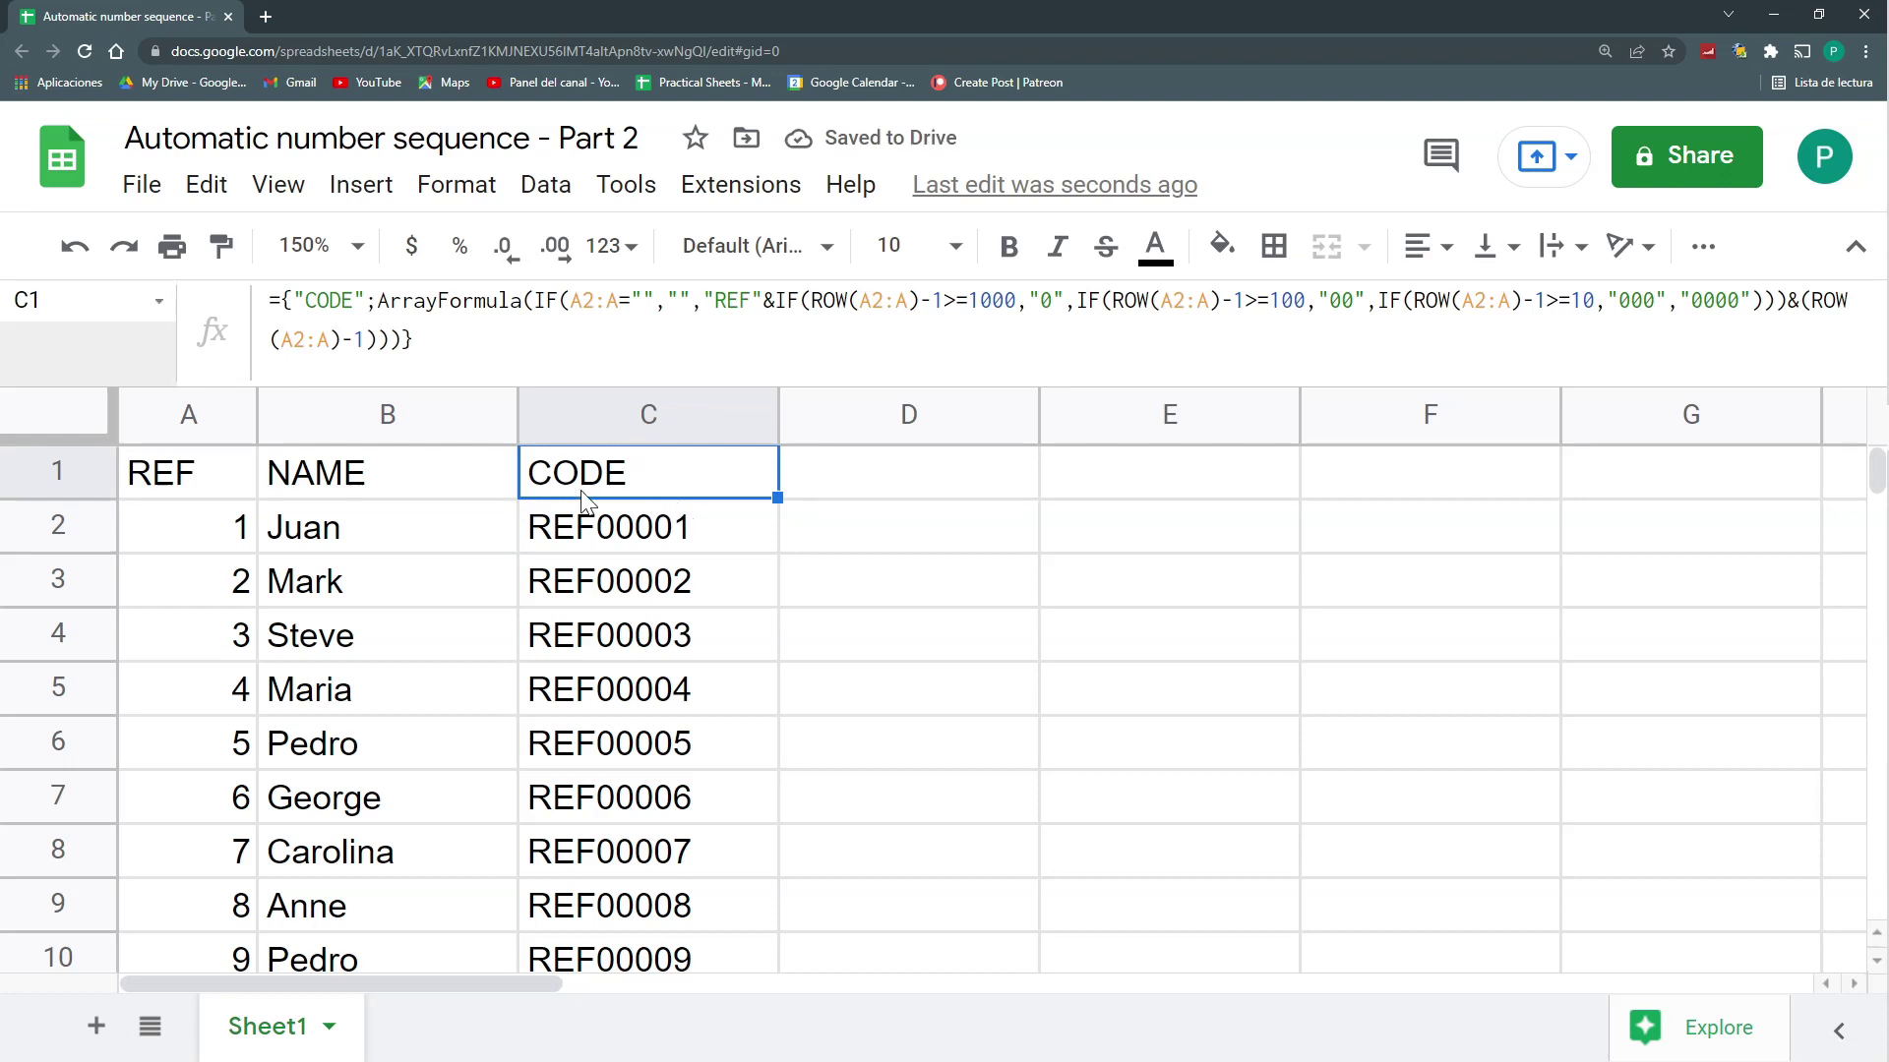
Zoom in, view C1's formula unchanged, and autofit column B to its names
key("ctrl+plus")
key("Return")
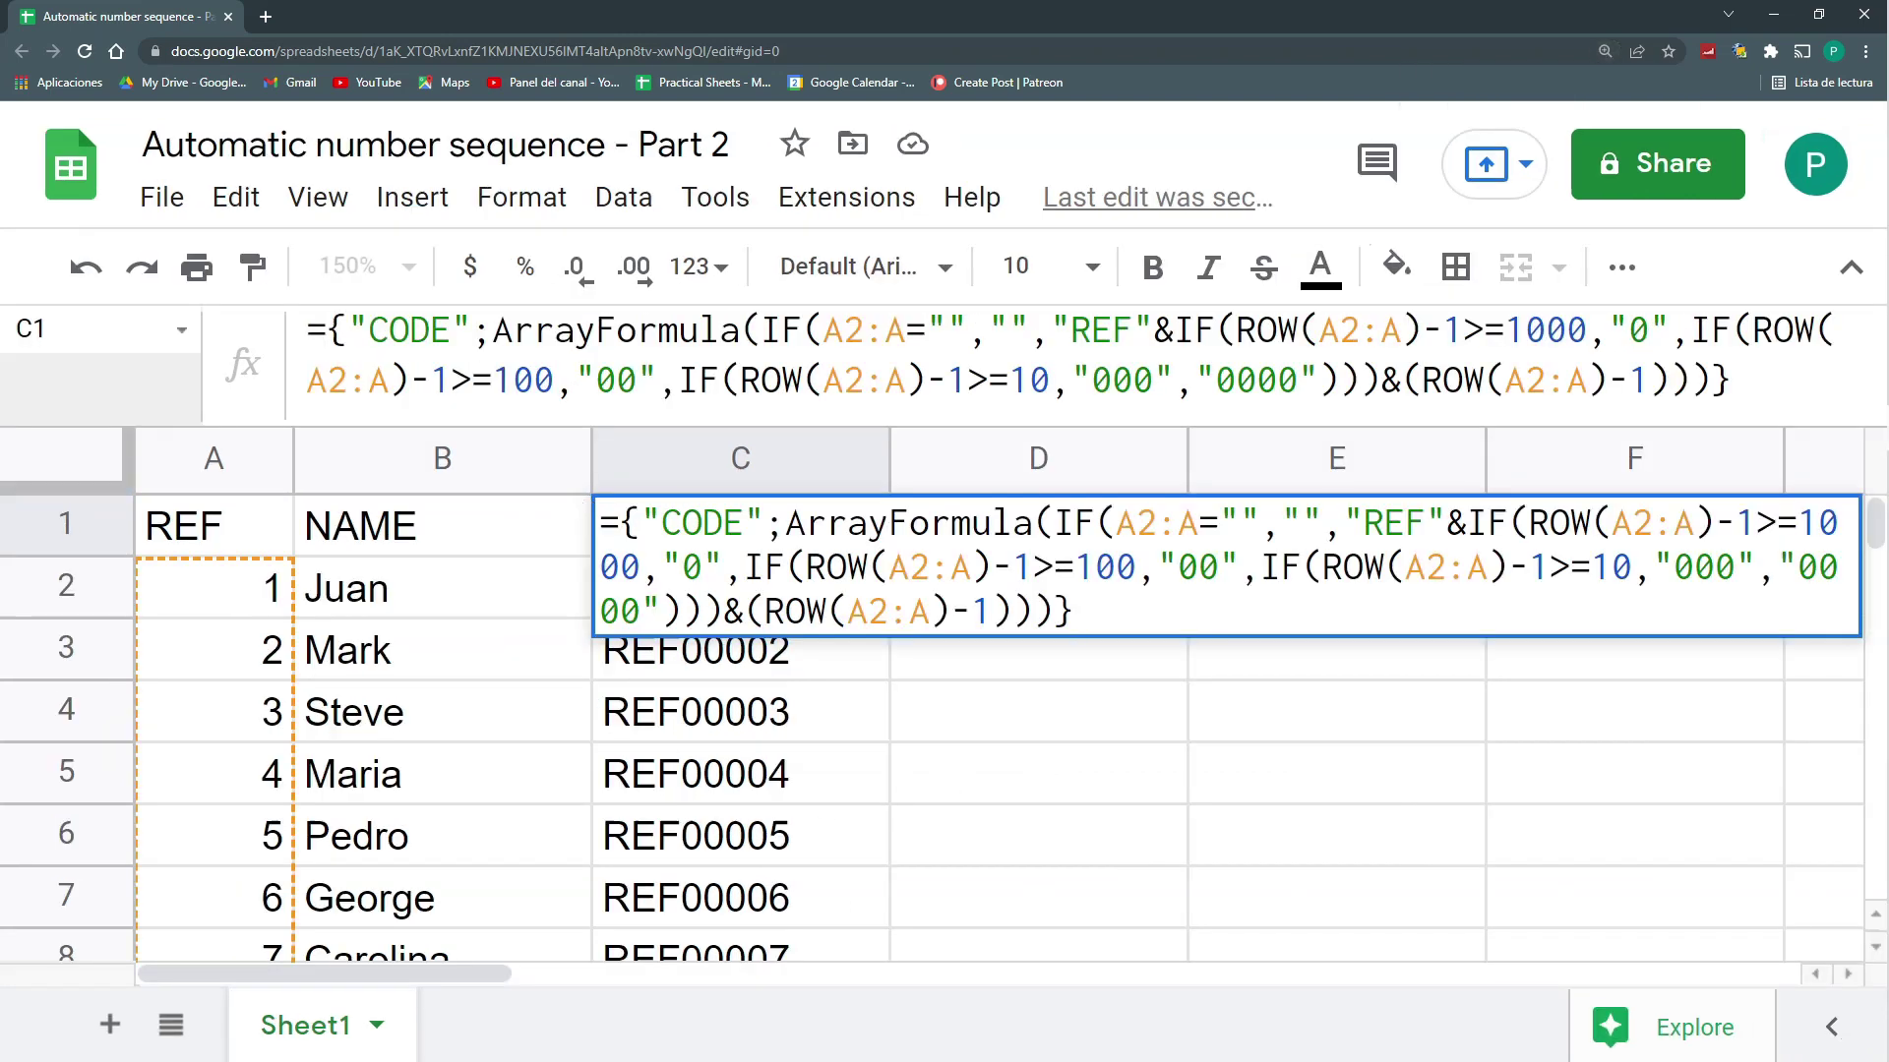
key("Escape")
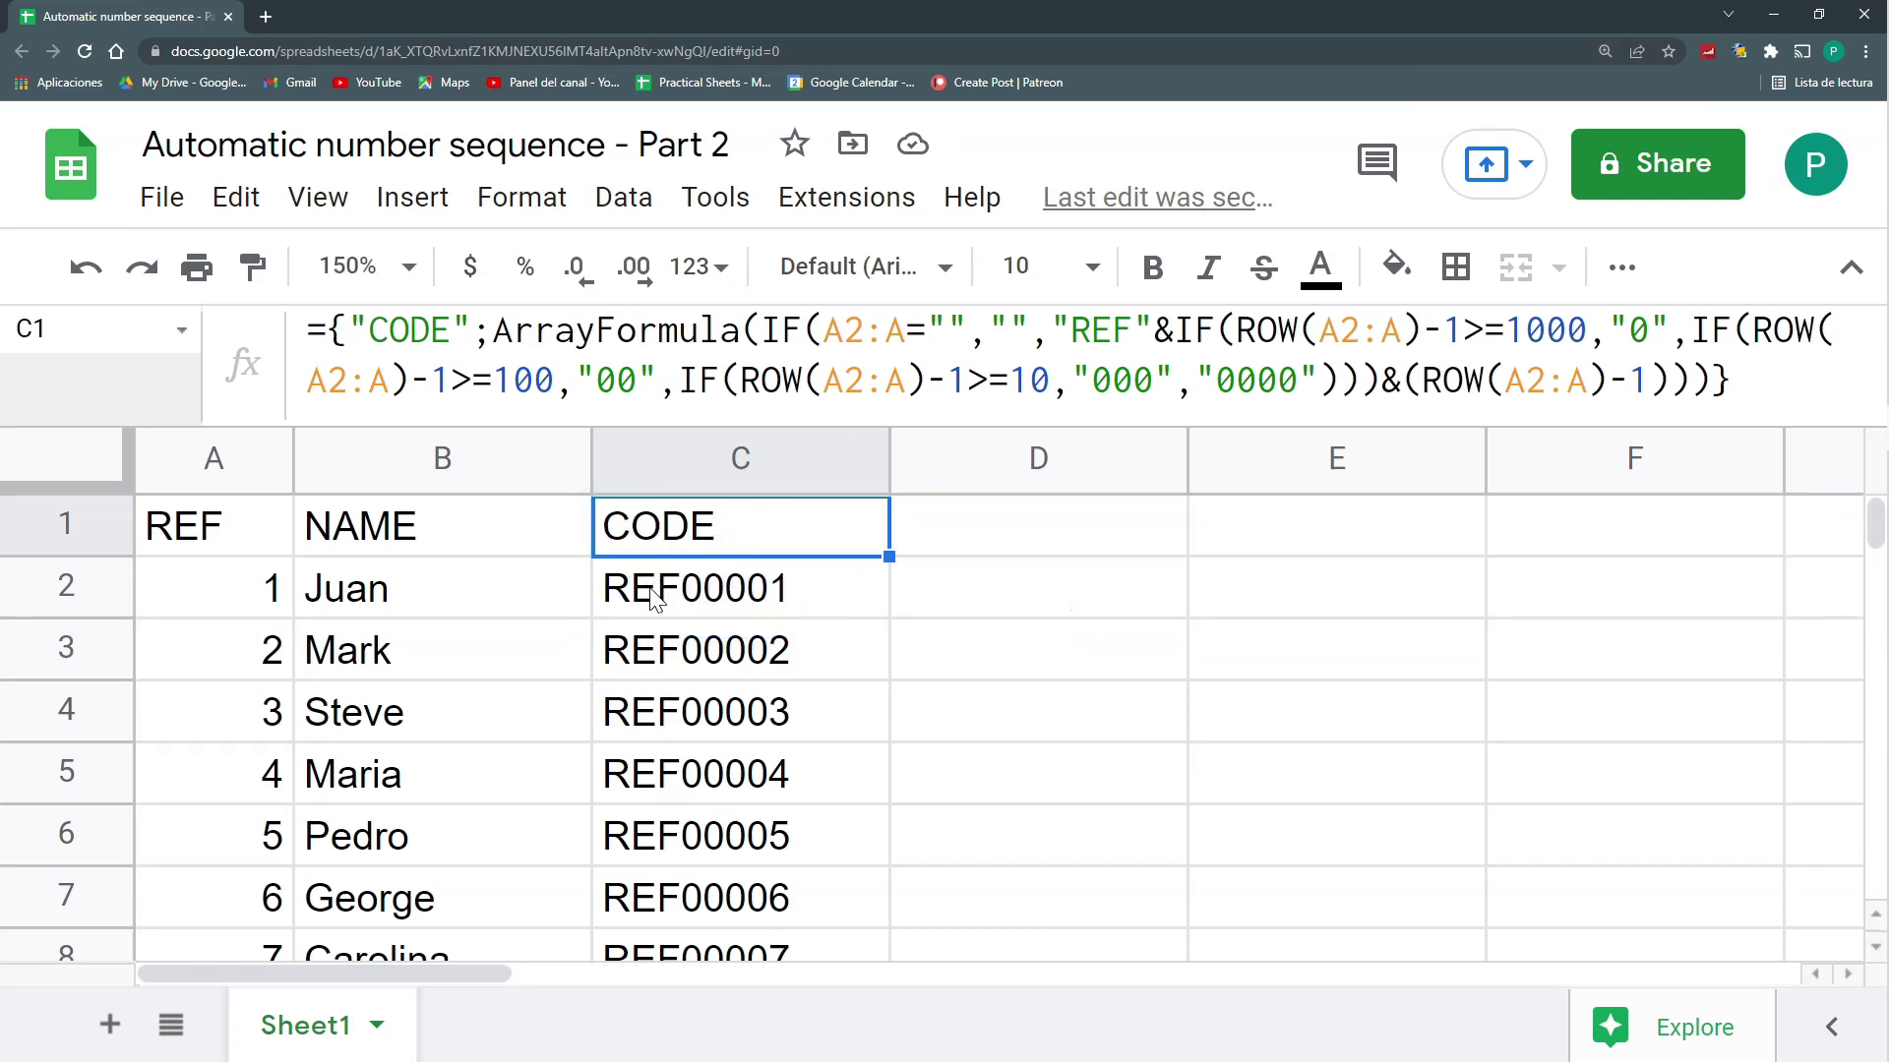
left_click(667, 641)
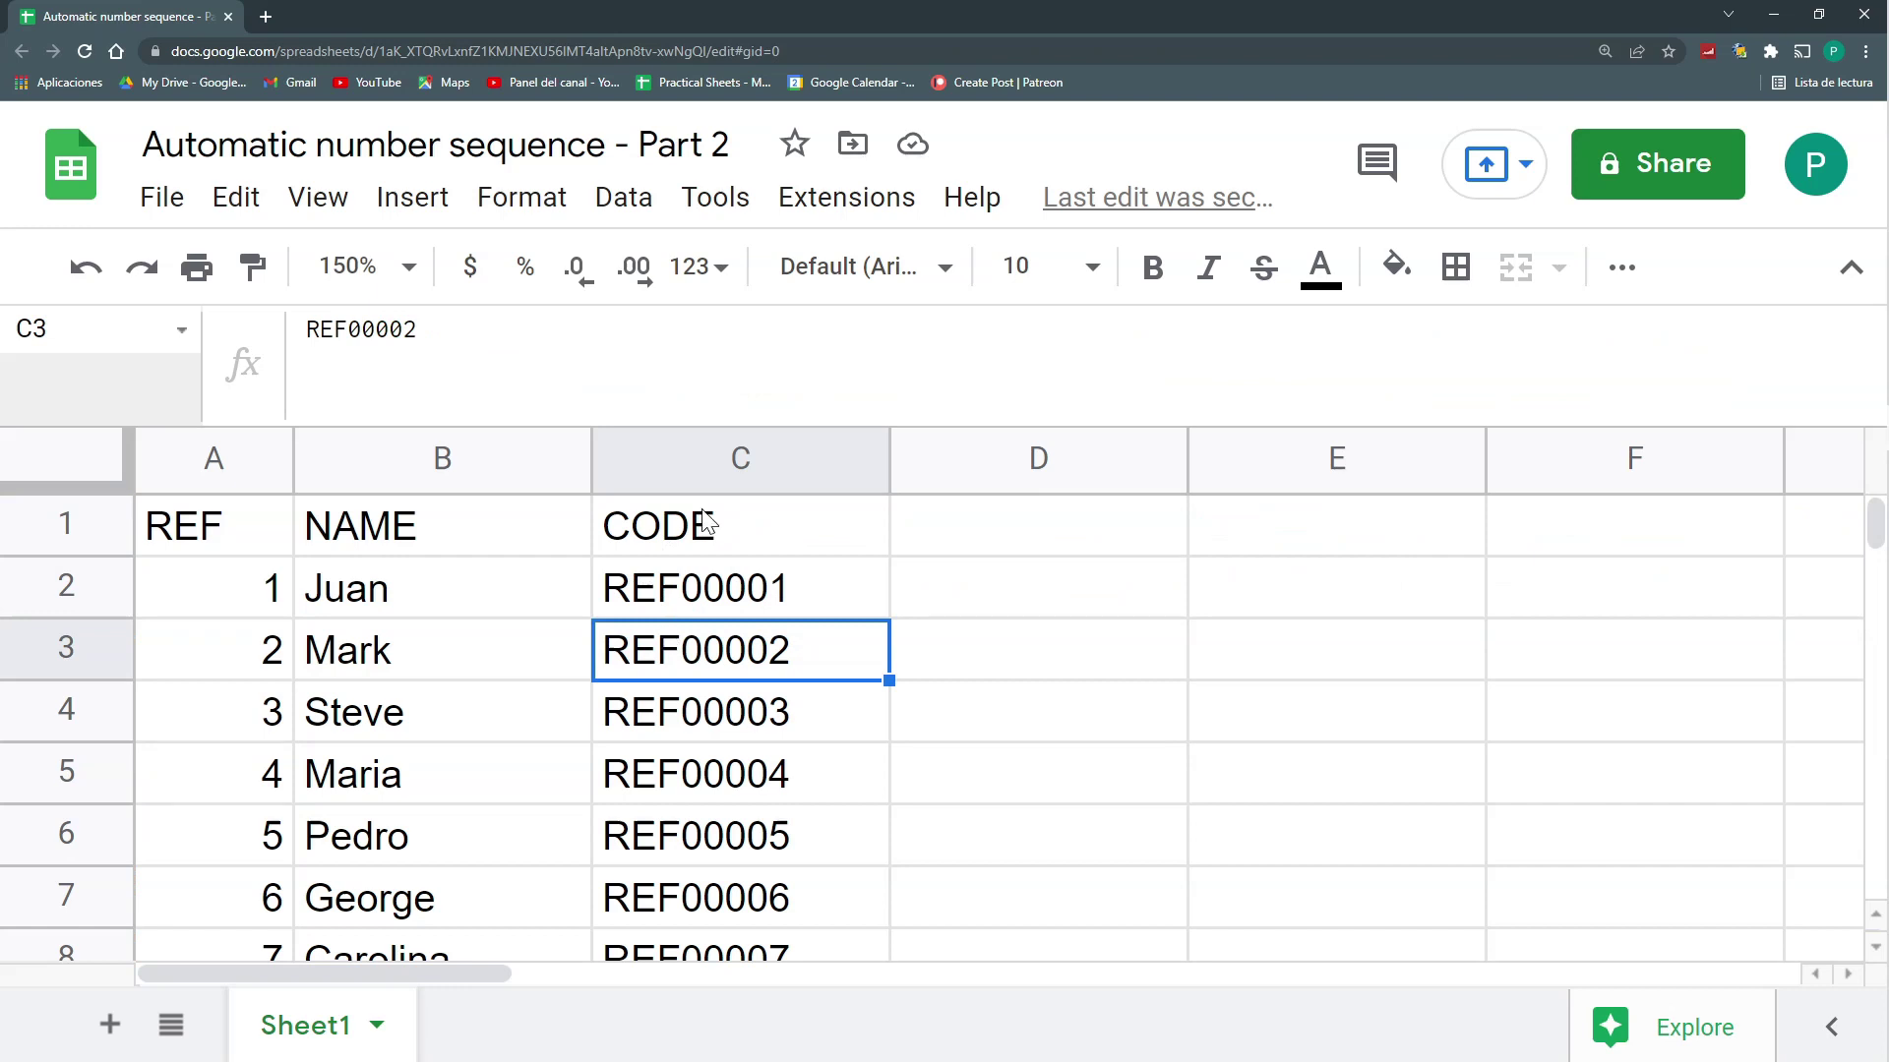
left_click_drag(683, 427, 670, 351)
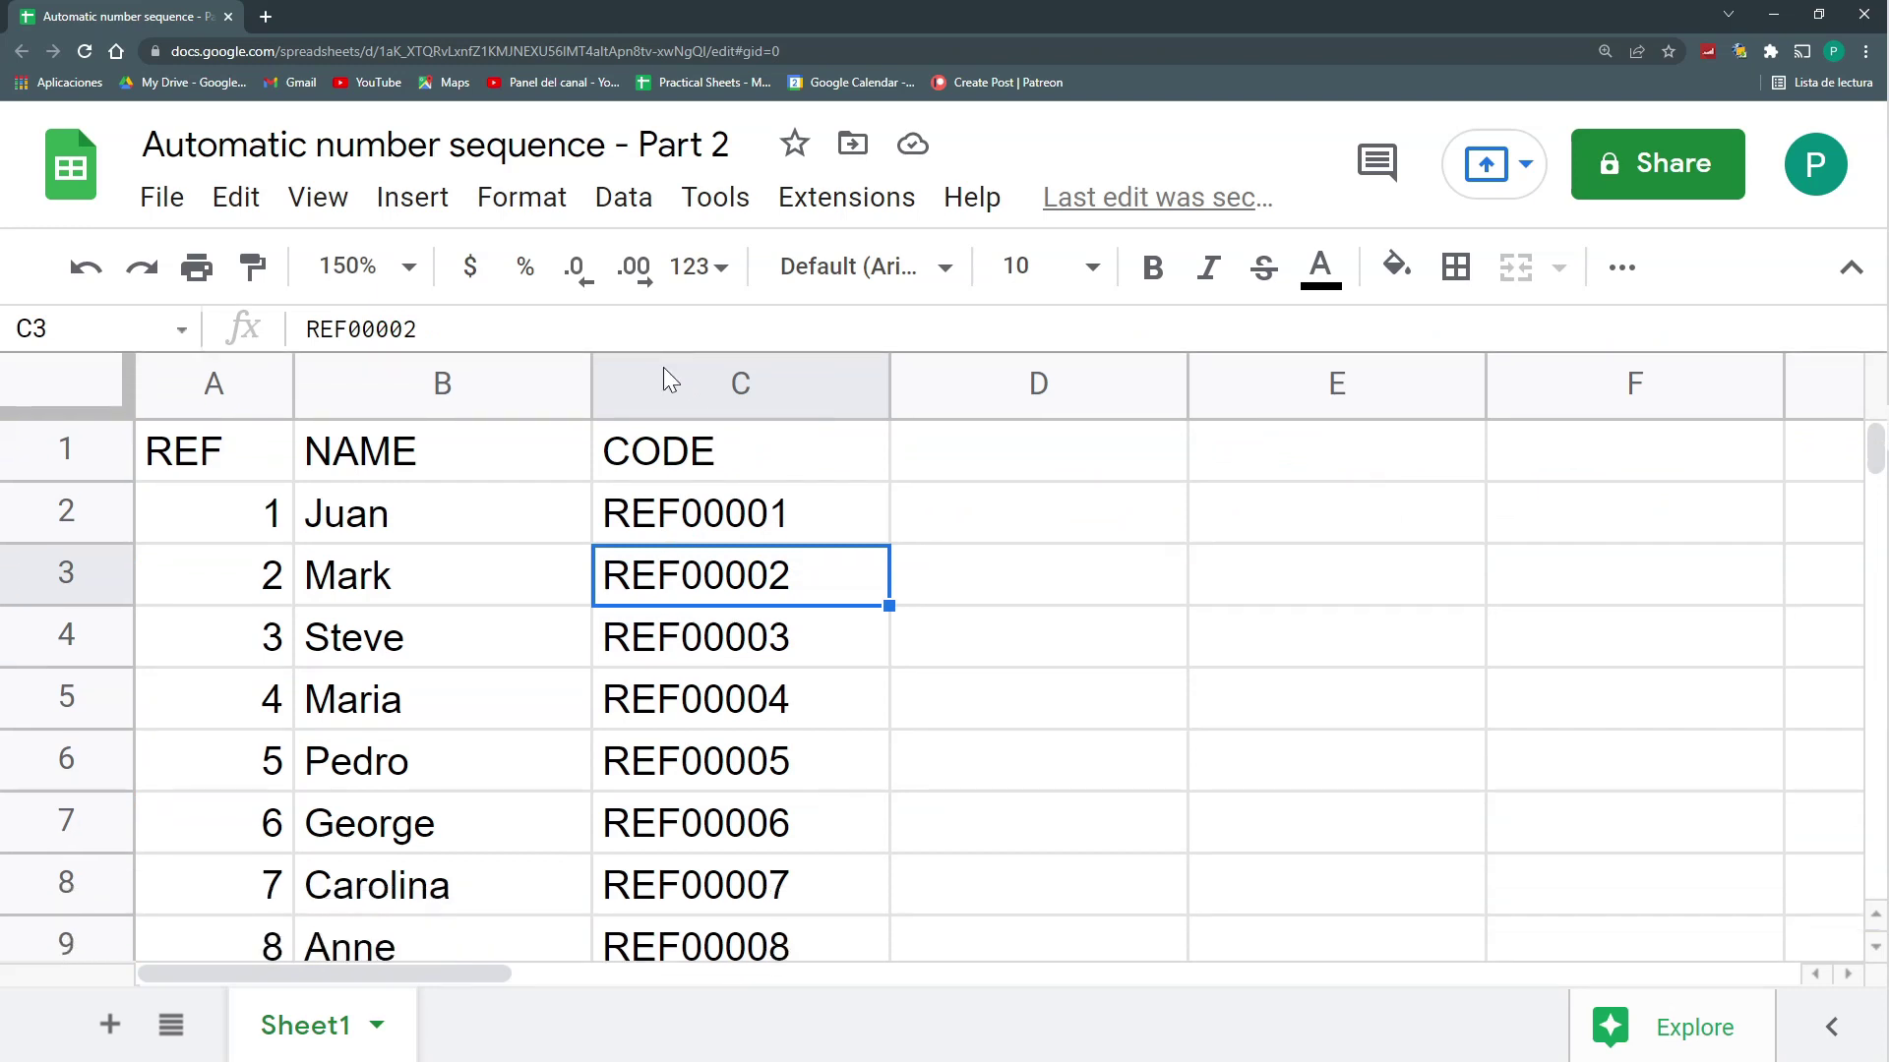
left_click(387, 644)
double_click(591, 385)
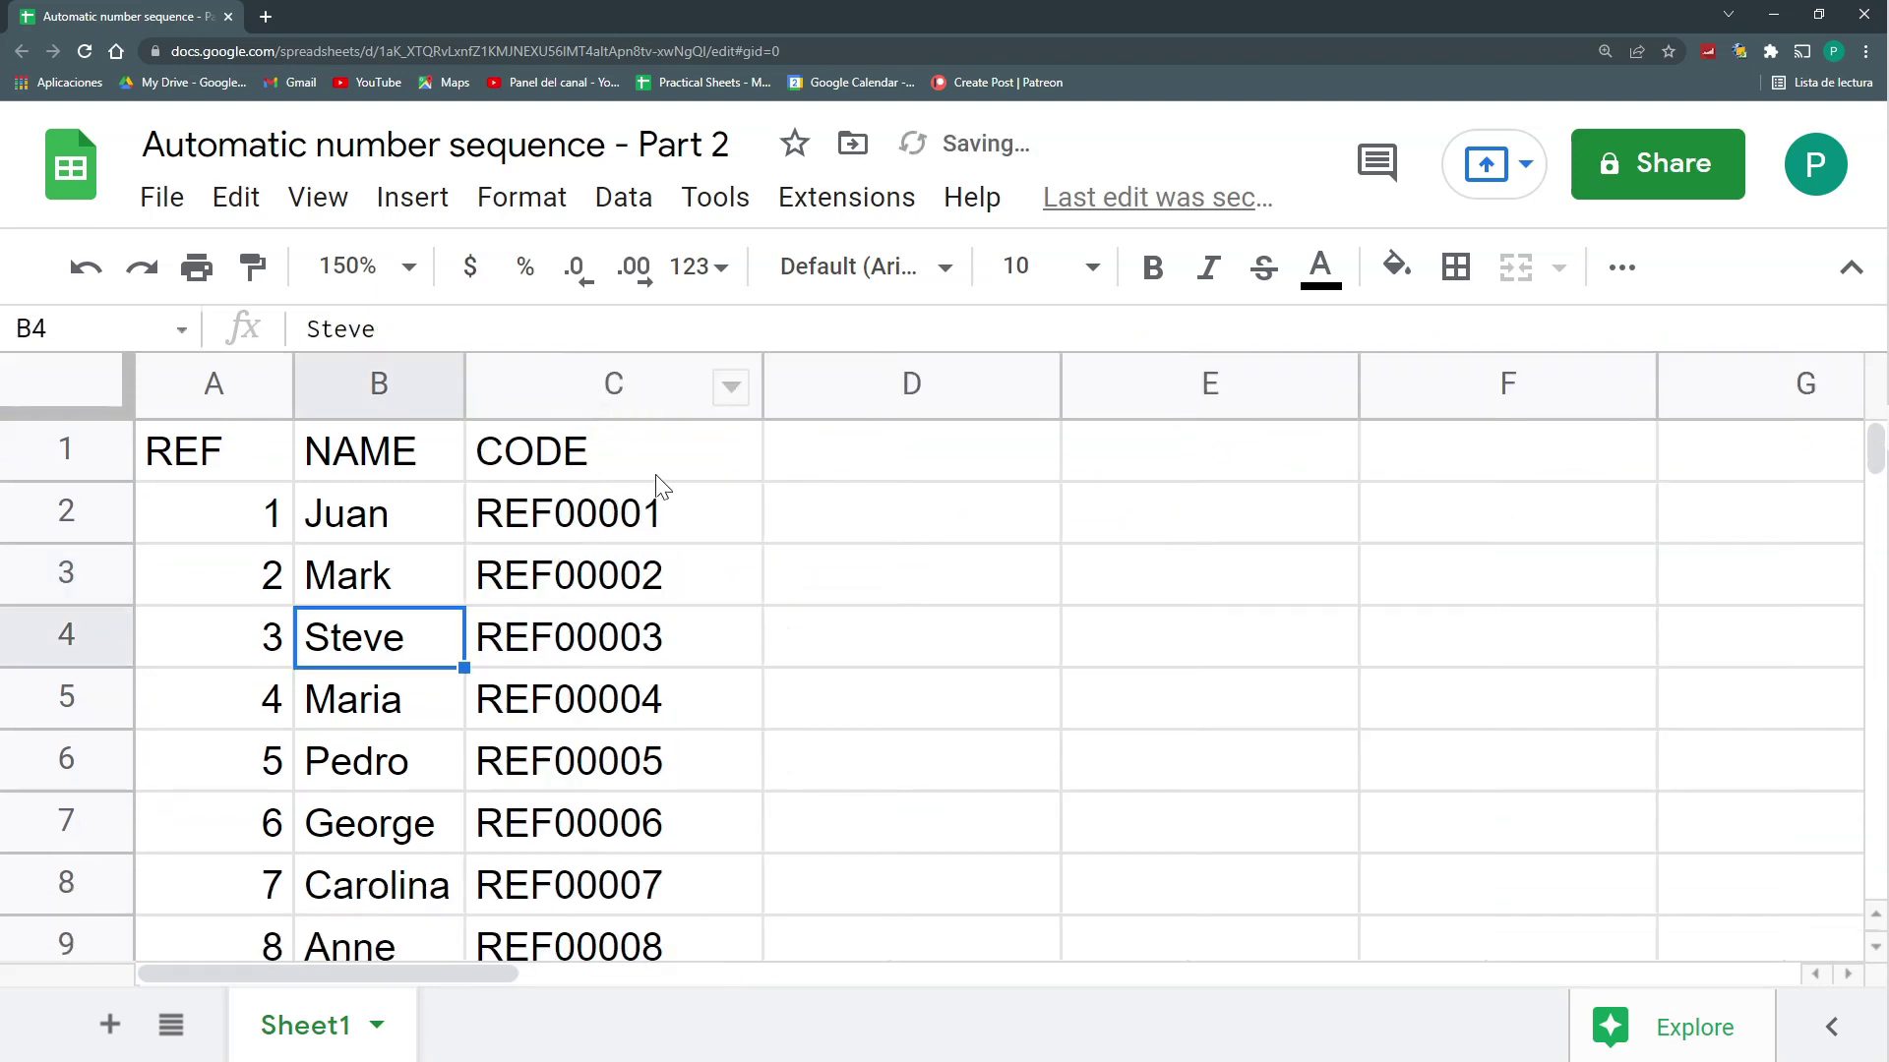
Select the REF numbers A2:A6 to check their sum, then reselect C2
left_click(692, 510)
left_click_drag(252, 474, 244, 762)
left_click_drag(239, 521, 248, 801)
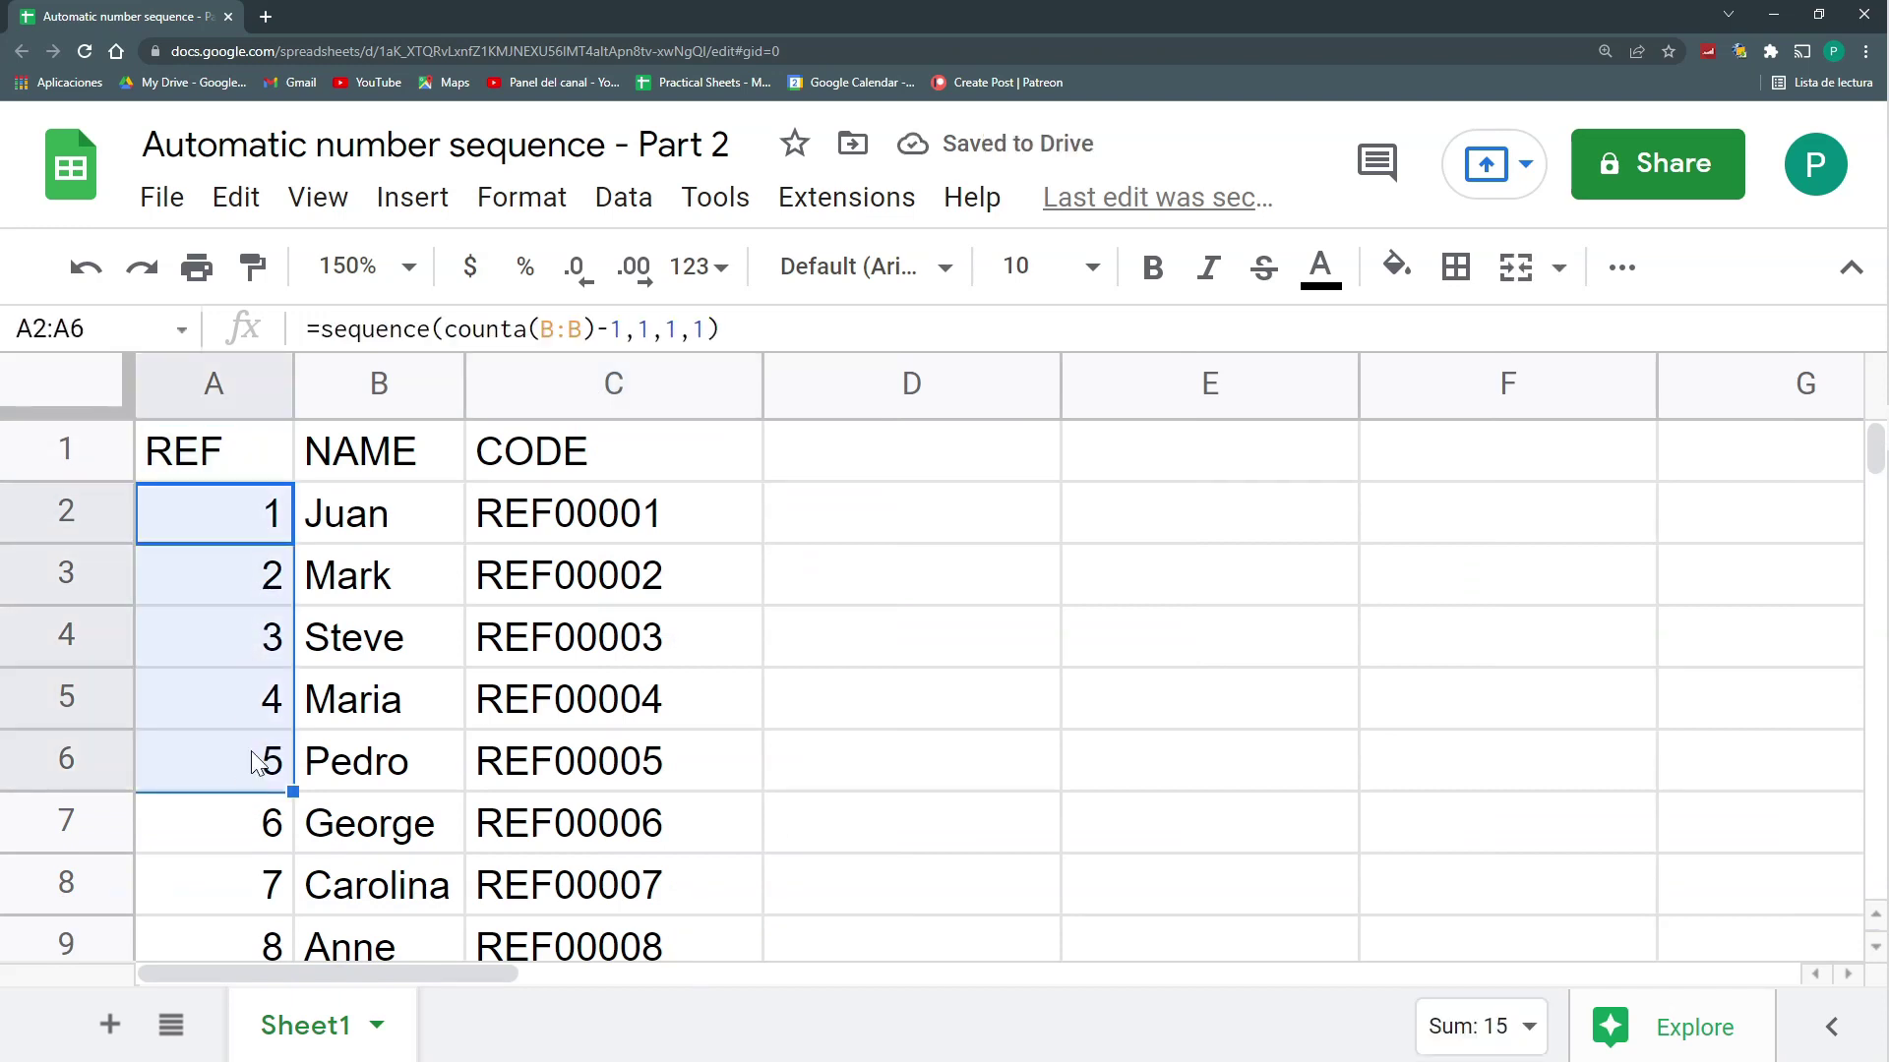
left_click(577, 536)
scroll(587, 615, "down", 1)
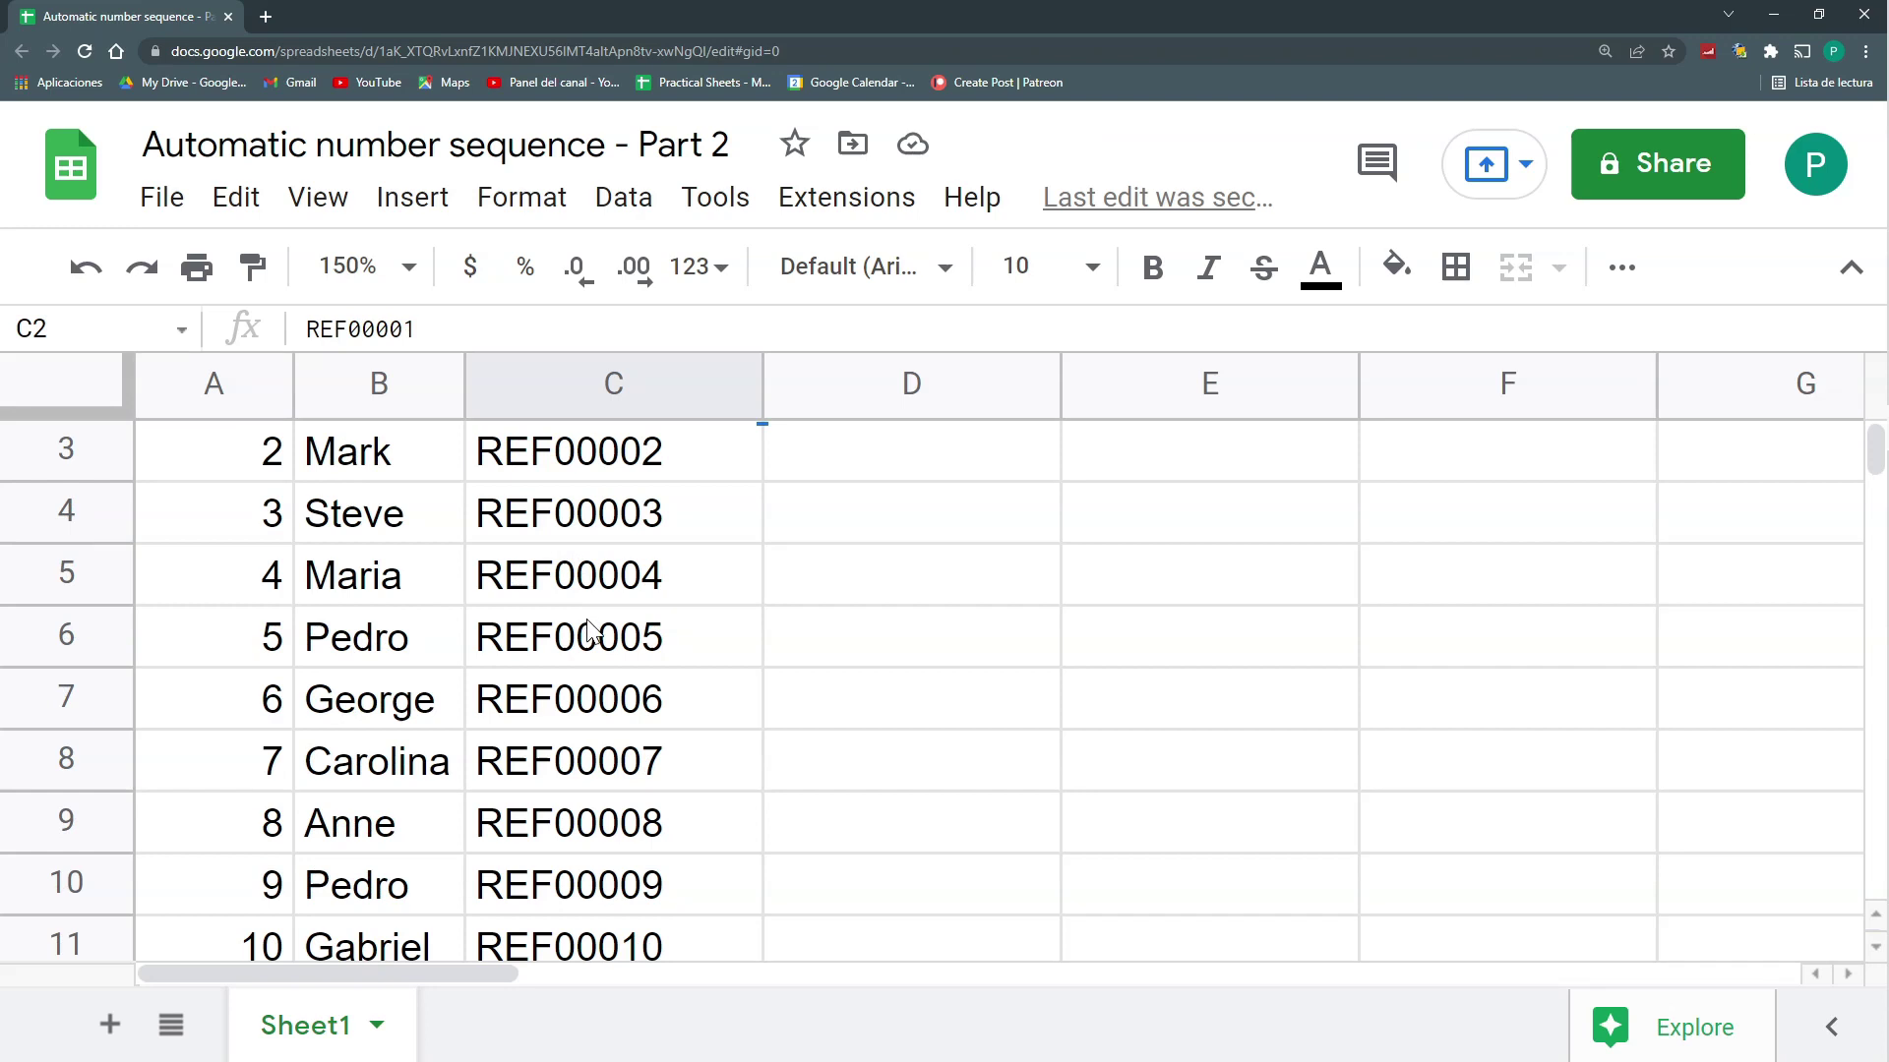
scroll(610, 590, "up", 1)
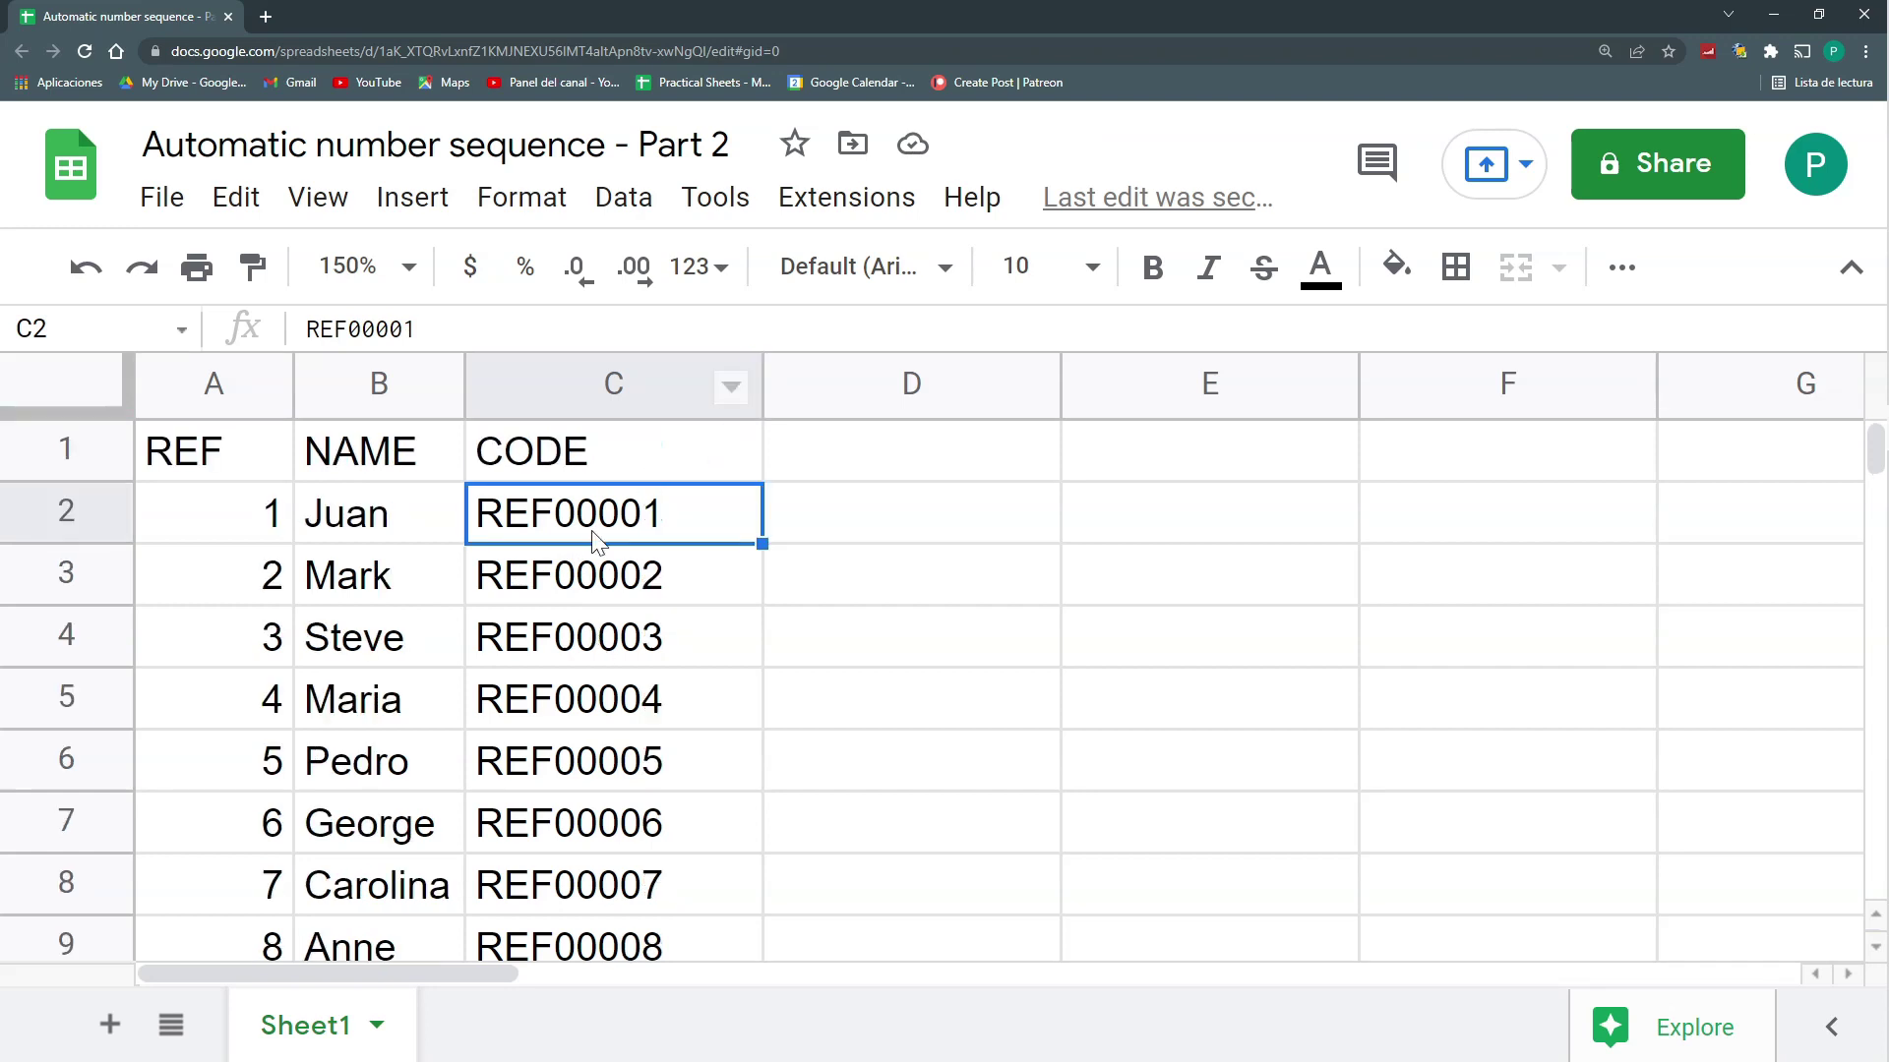
scroll(563, 556, "down", 2)
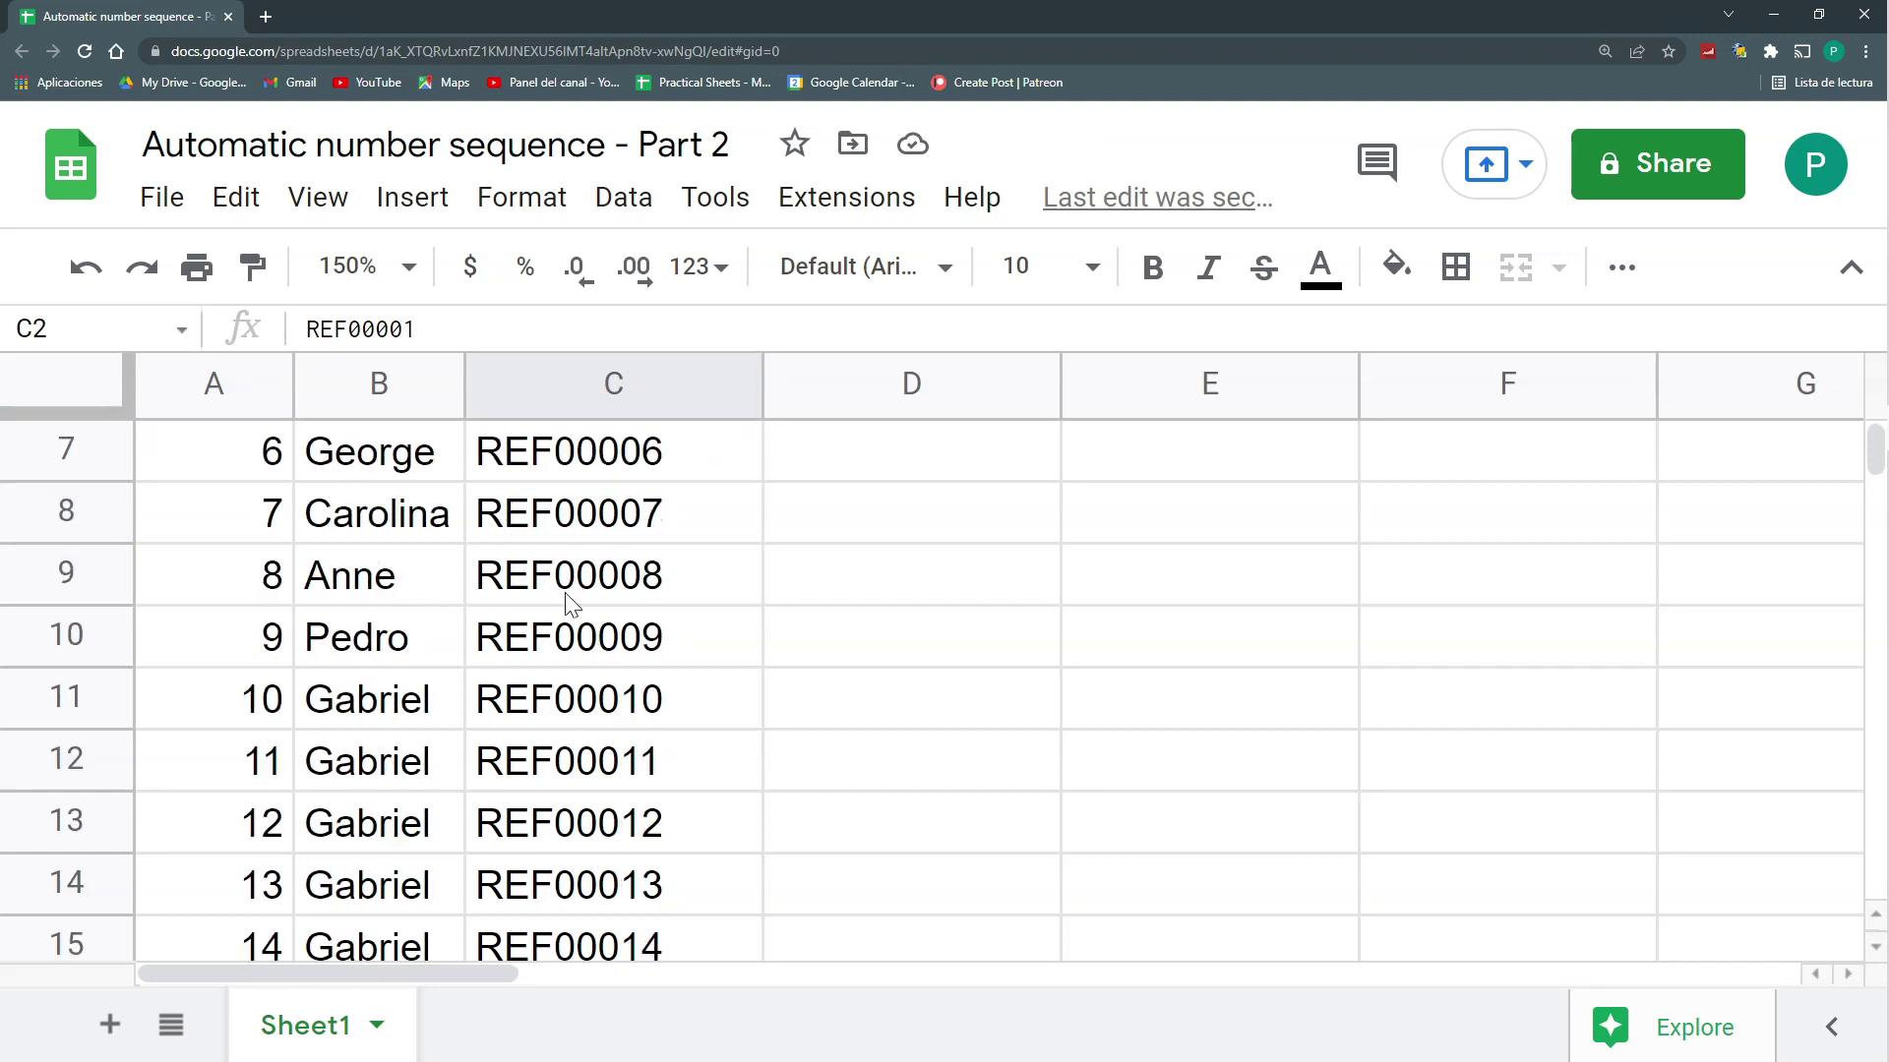
scroll(590, 712, "down", 17)
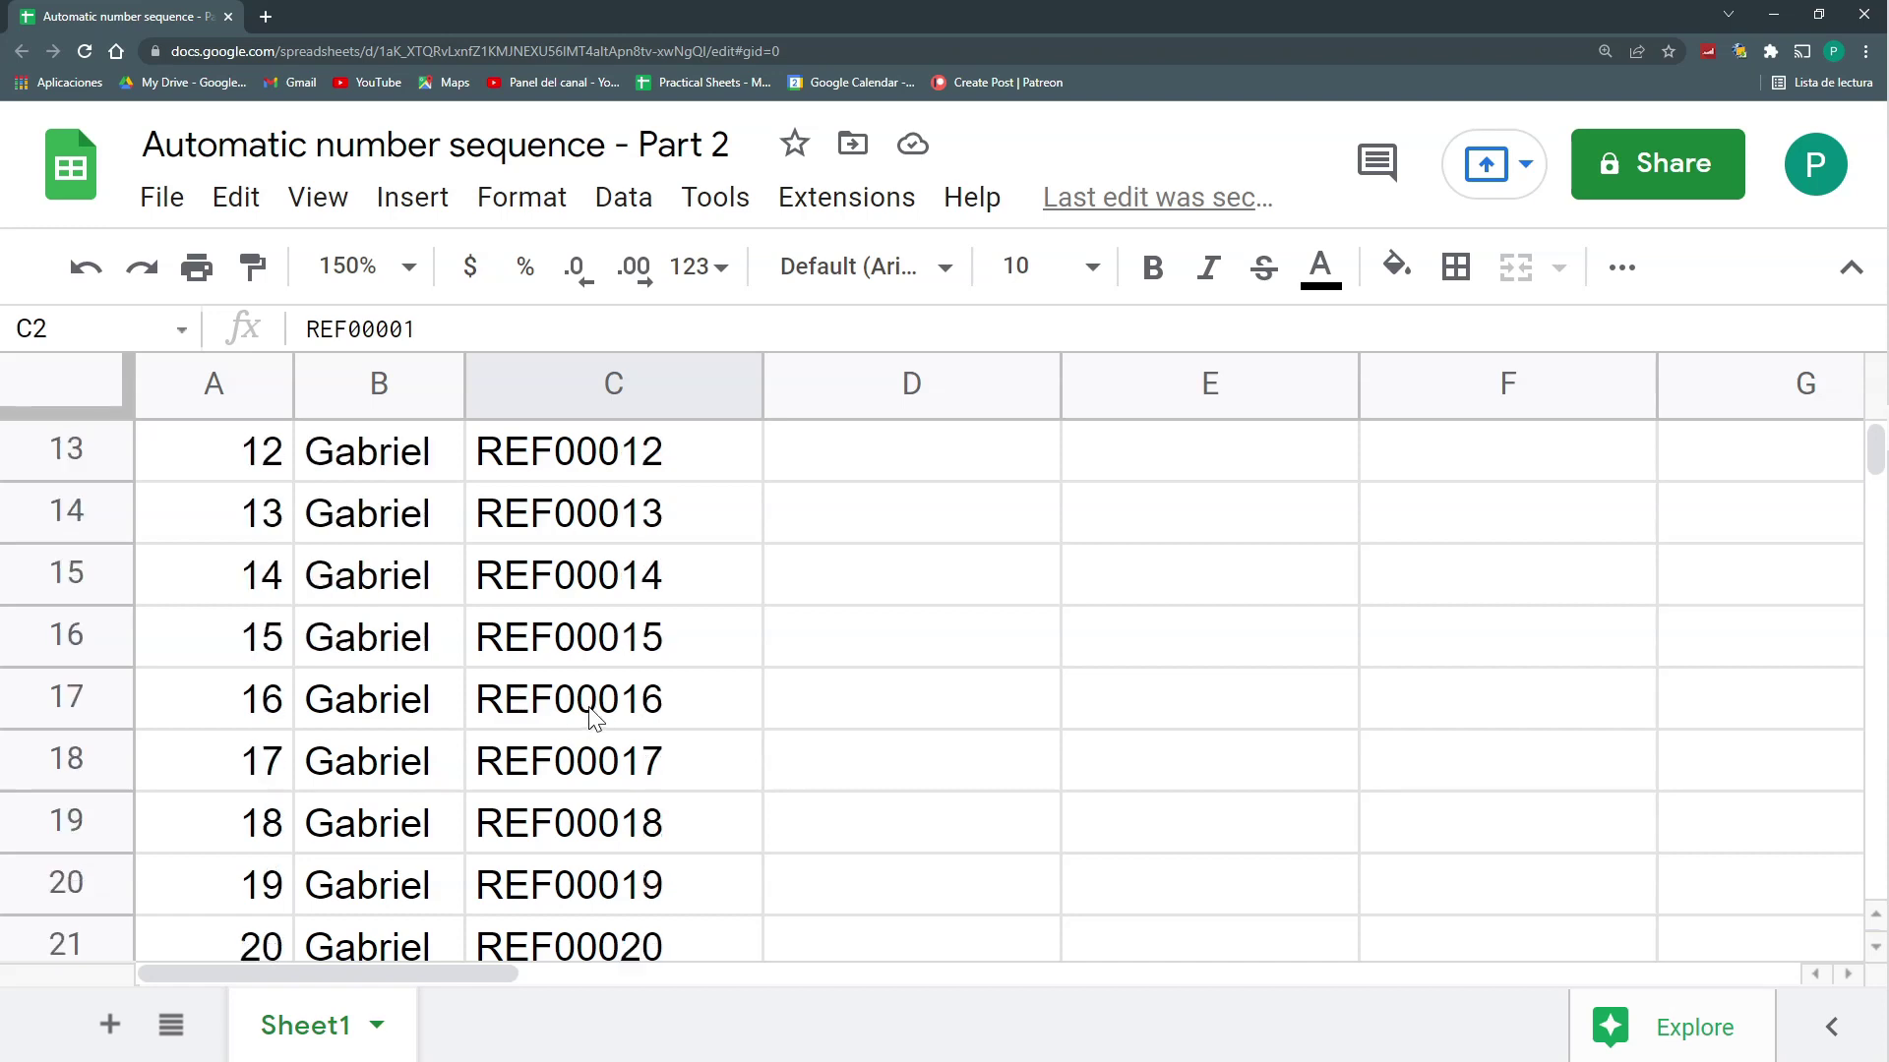
scroll(595, 714, "down", 15)
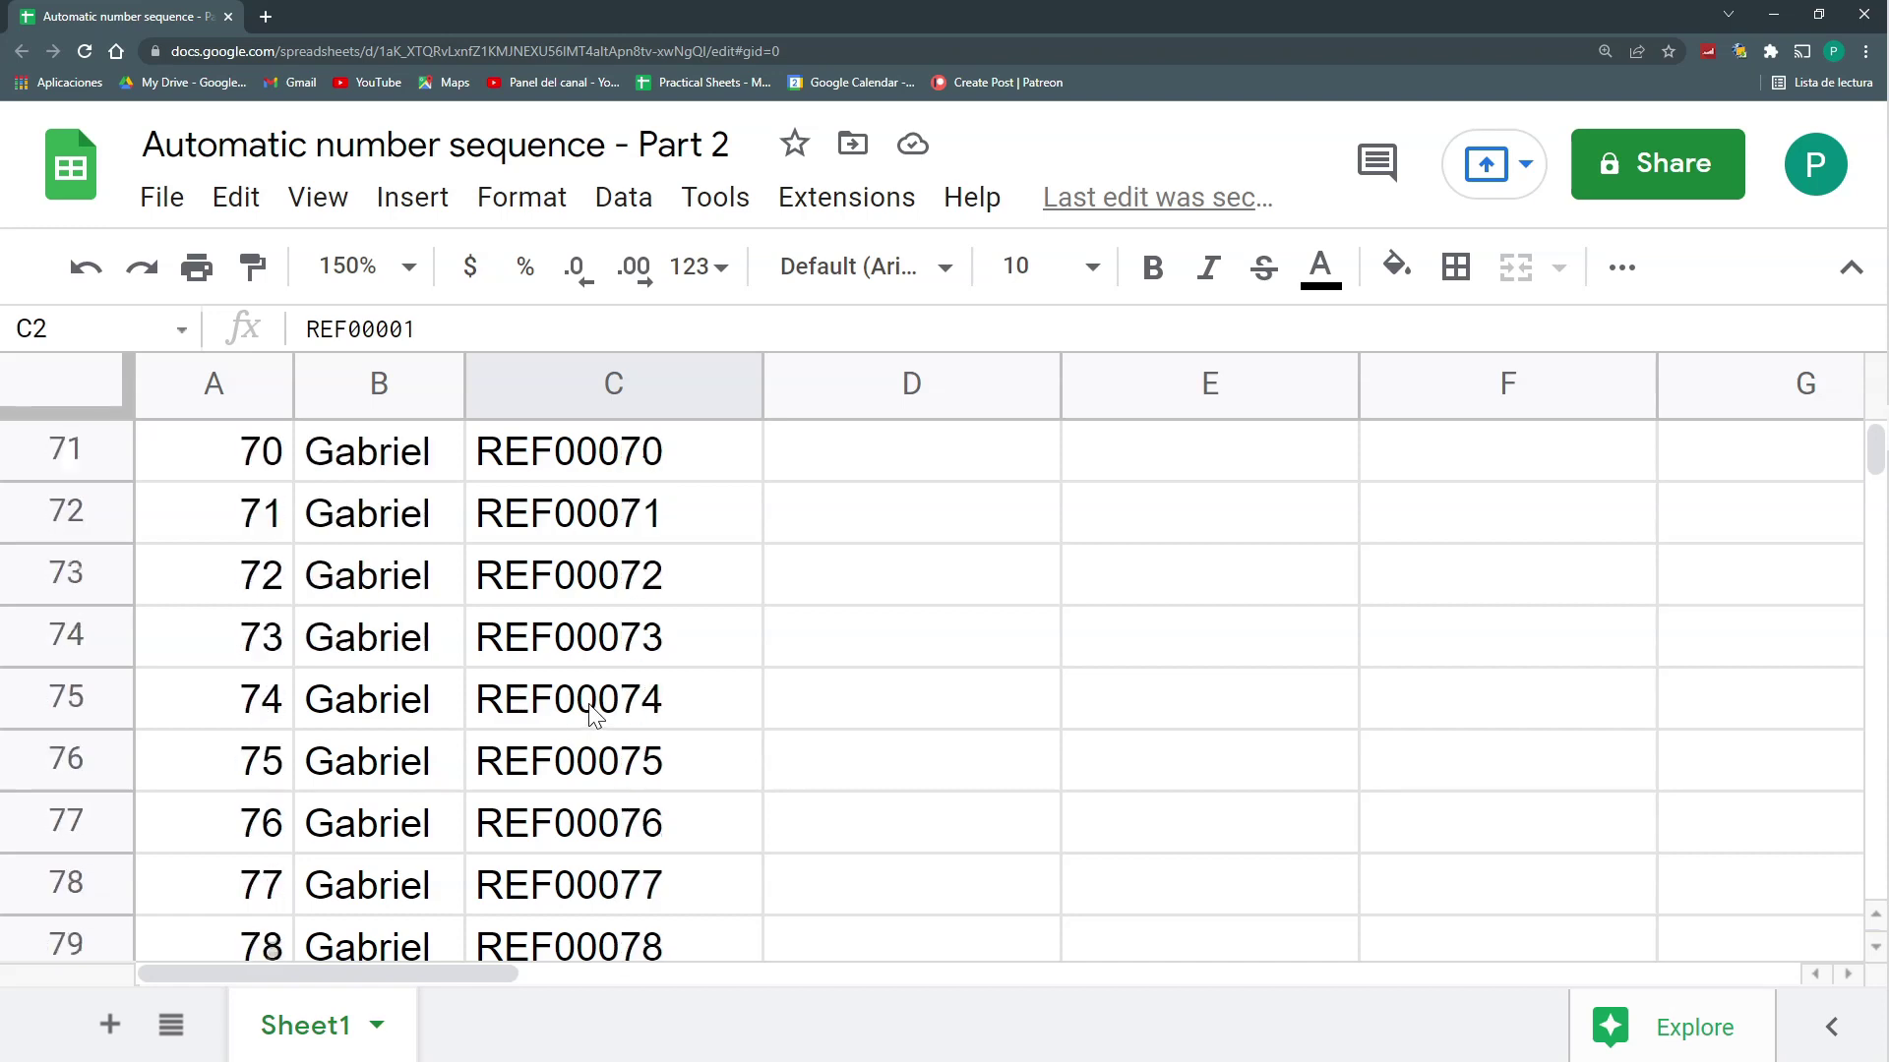
scroll(595, 713, "up", 2)
scroll(595, 713, "up", 20)
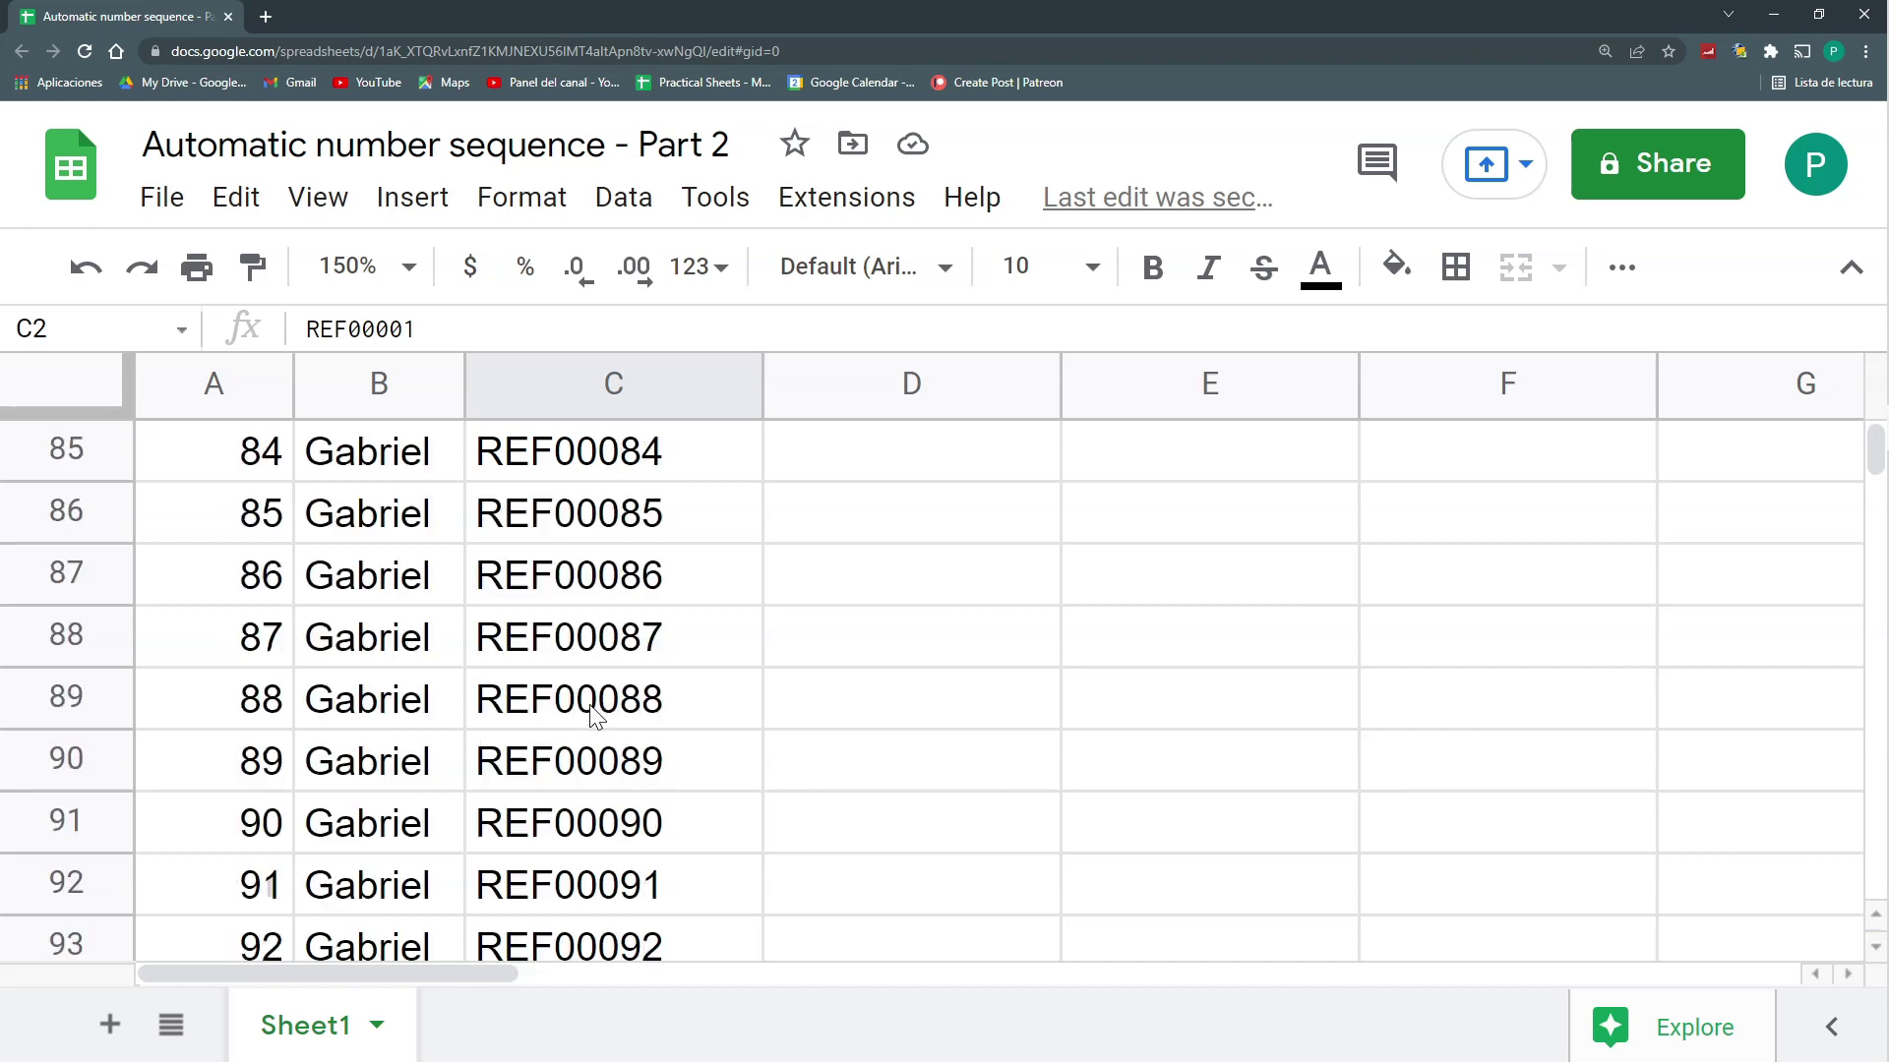
scroll(595, 713, "up", 7)
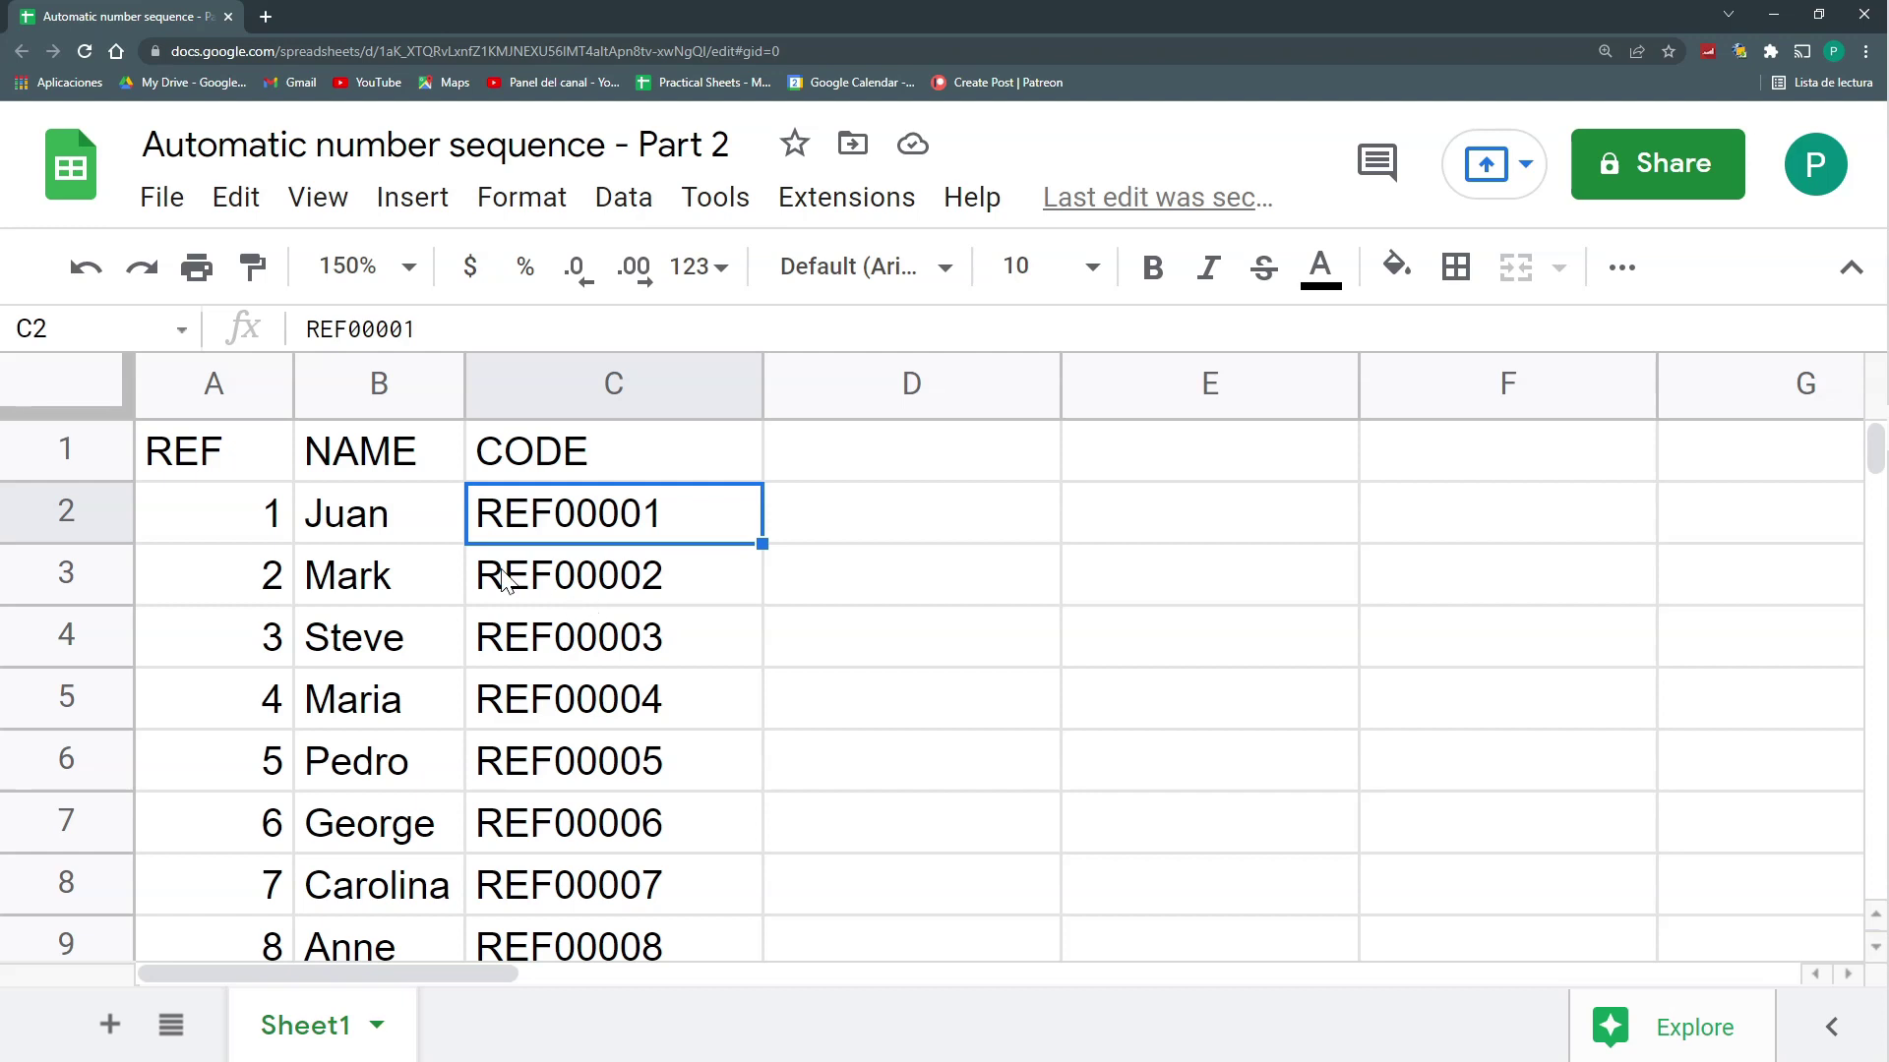
left_click(405, 512)
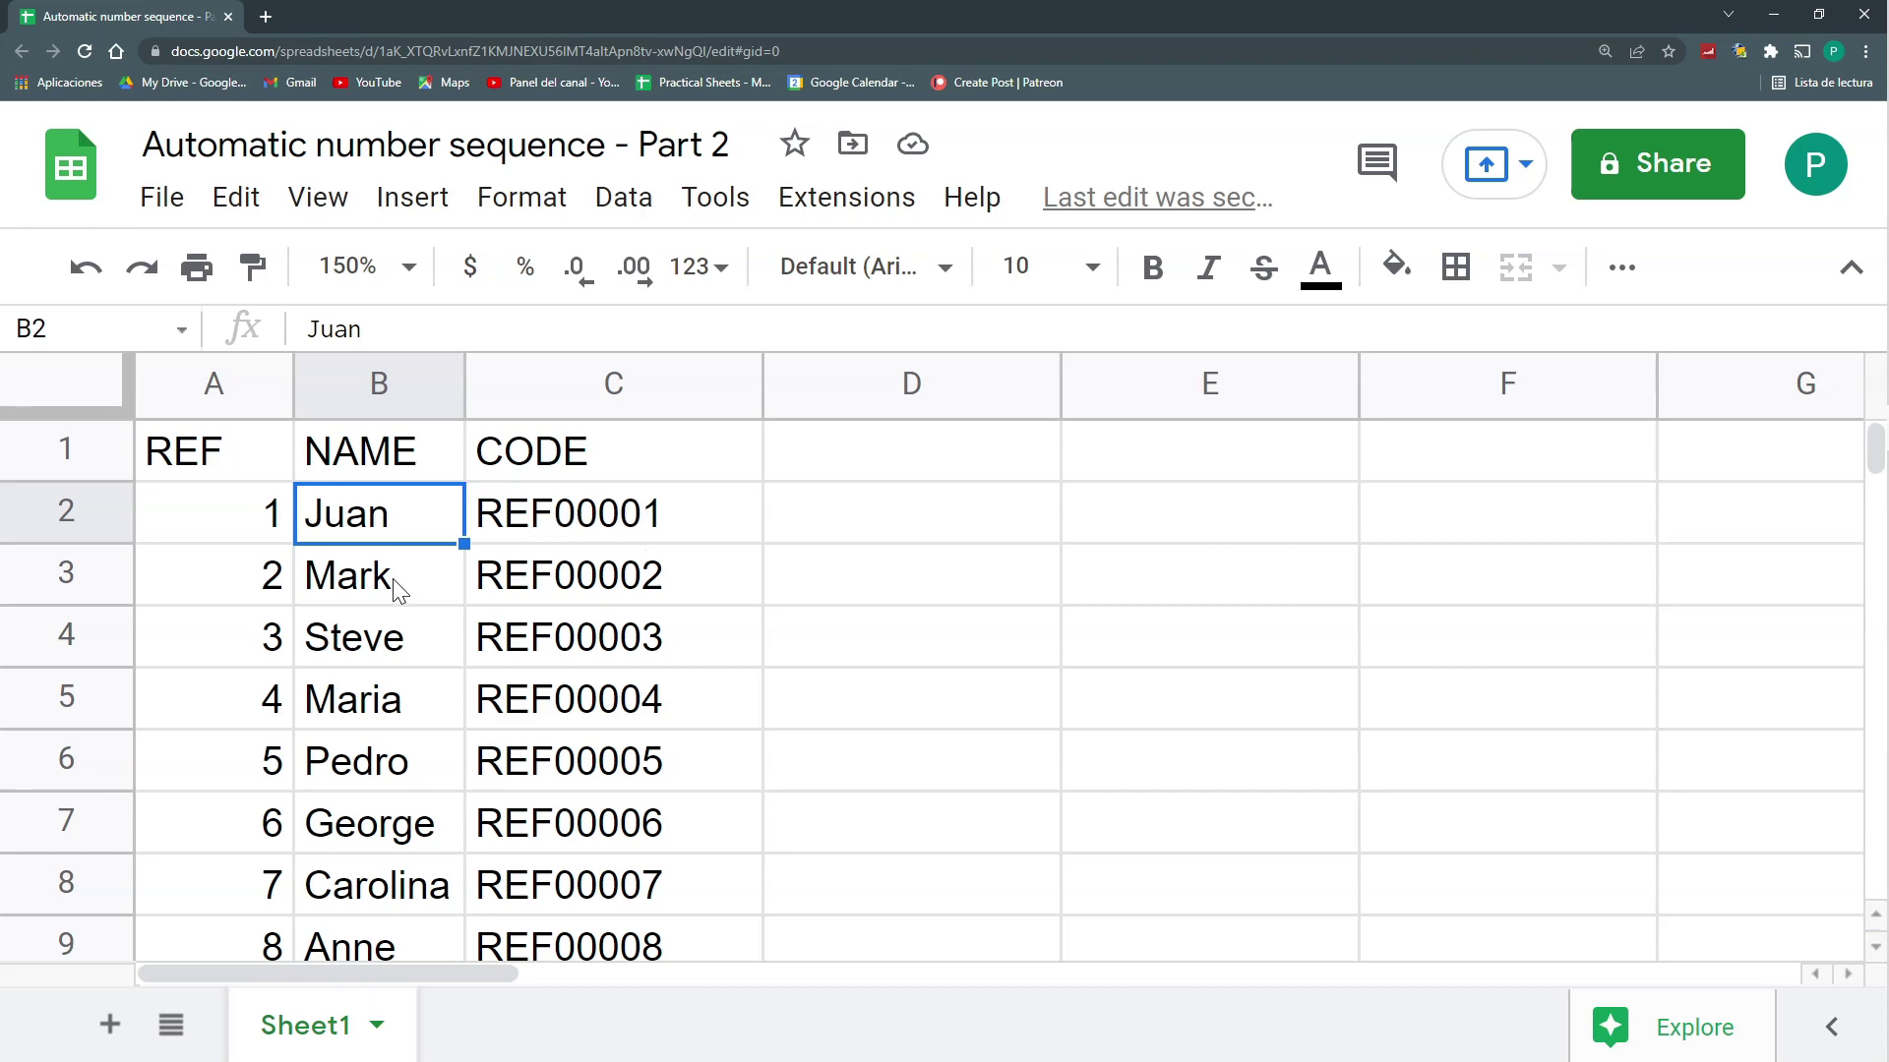
left_click(392, 765)
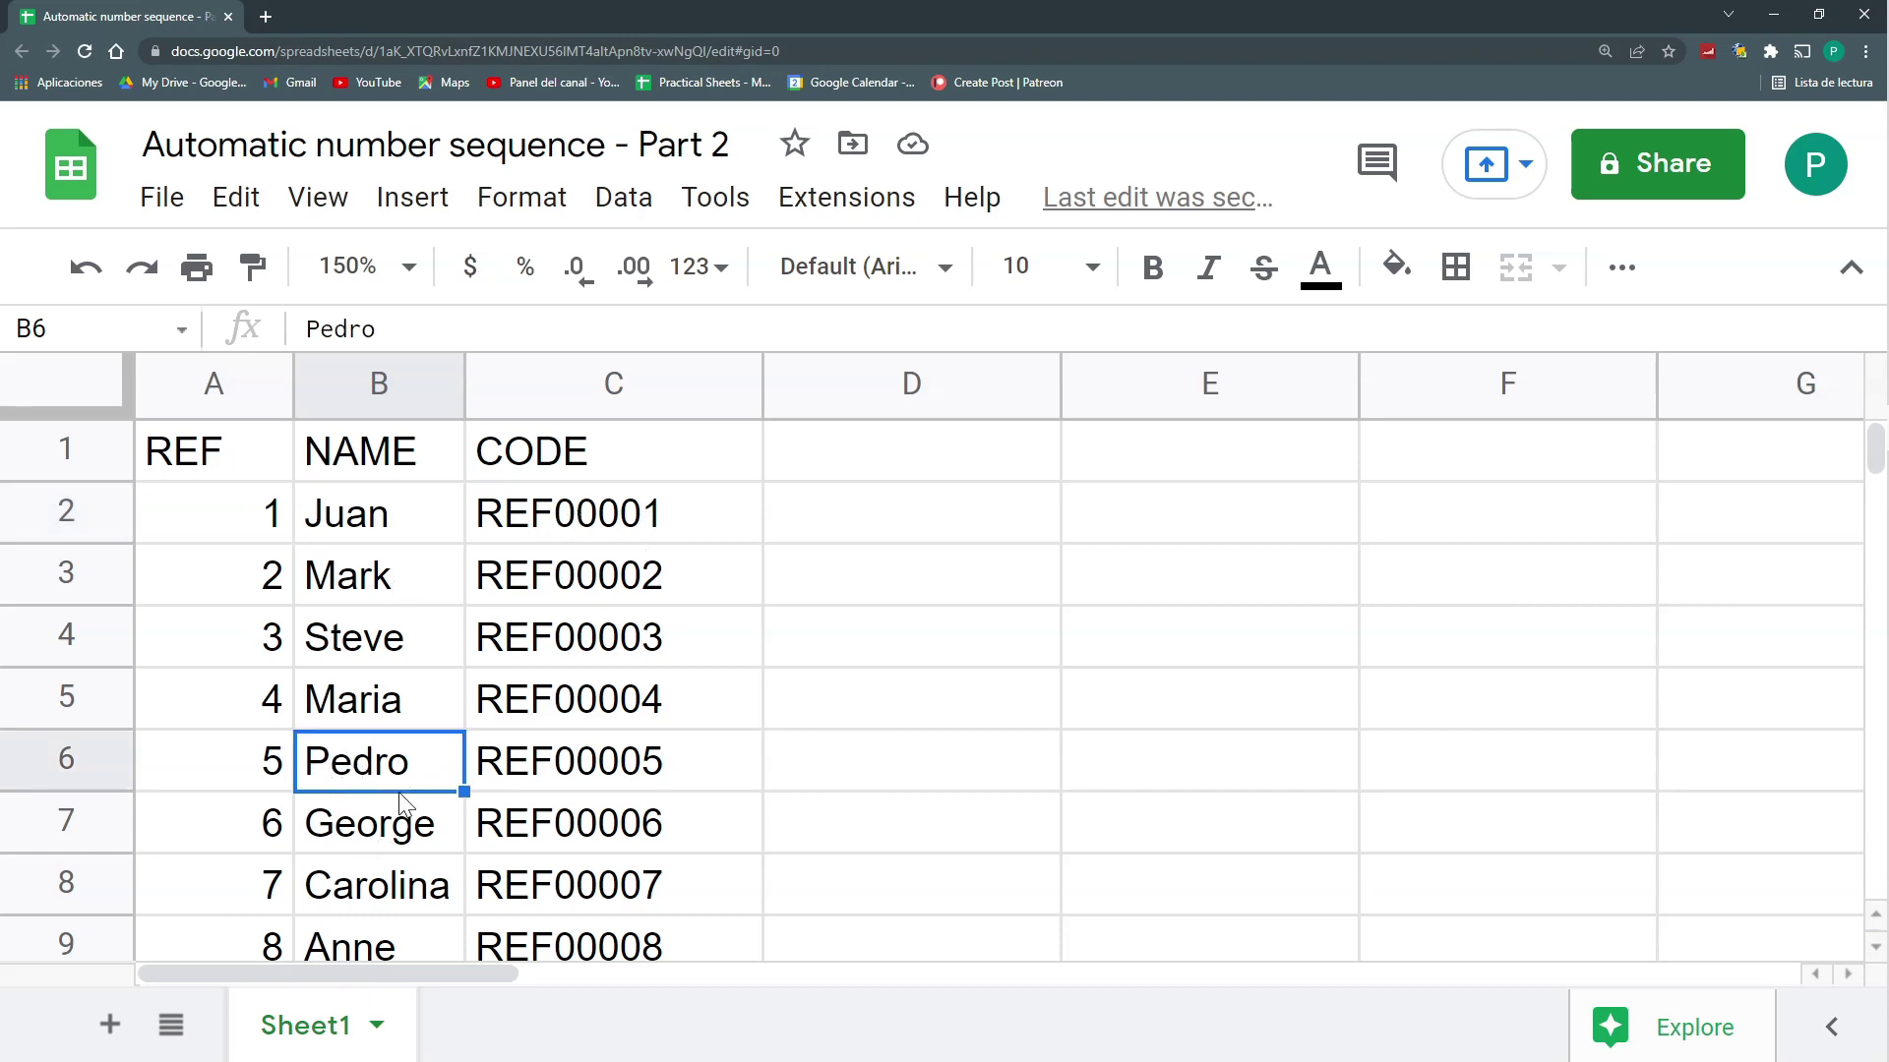